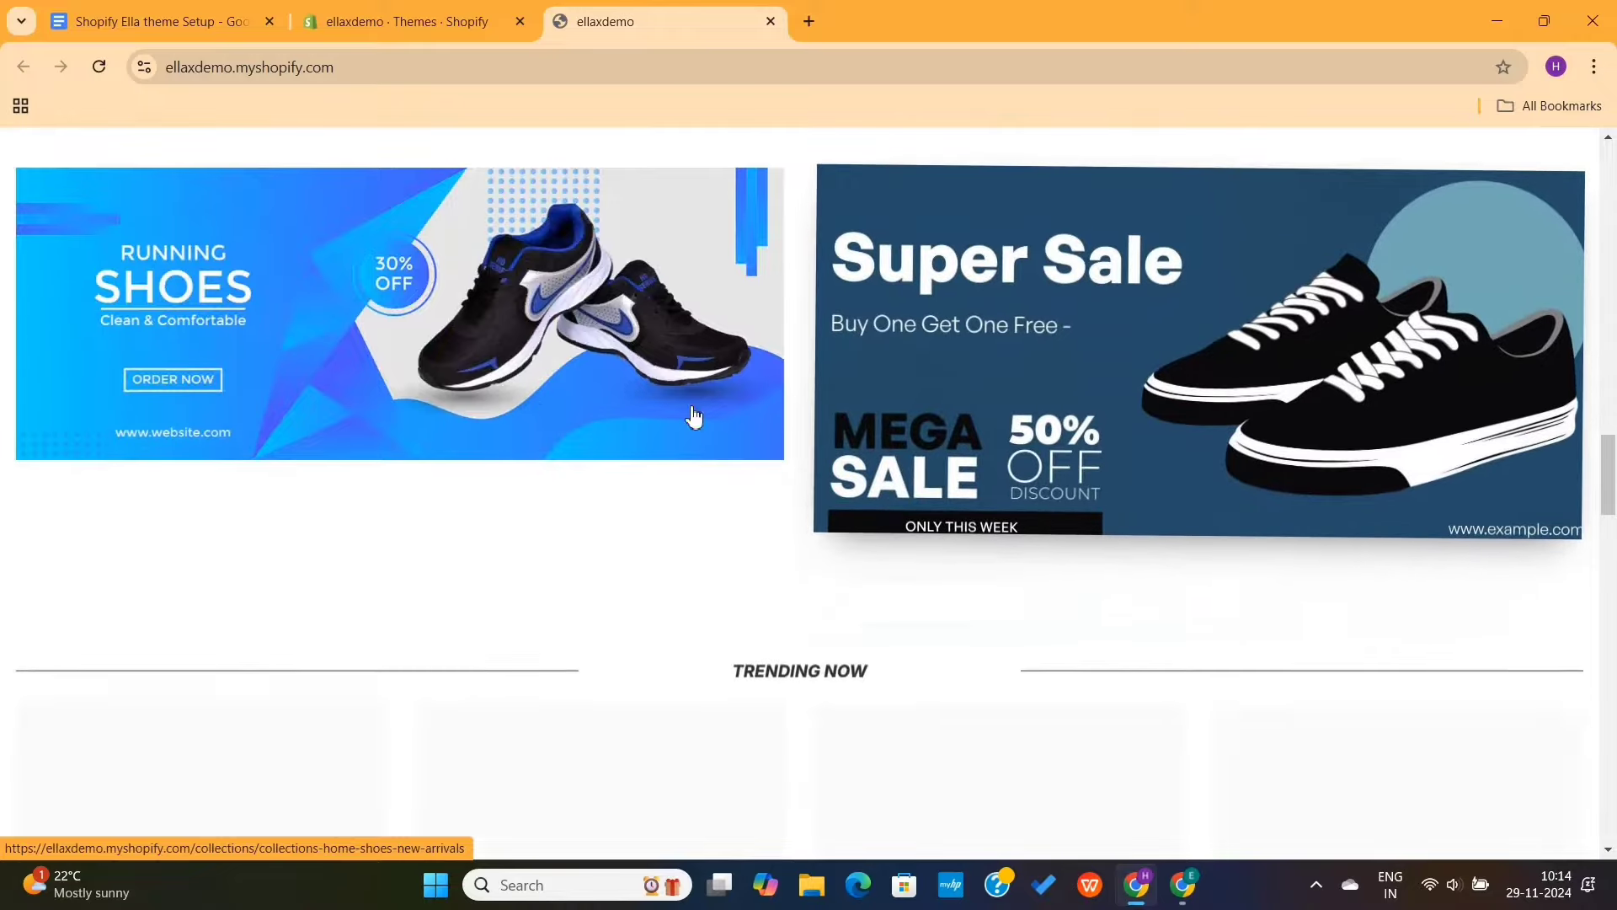
Examine the demo storefront's home page and Step #1 of the setup checklist about creating a Shopify store.
{"action": "scroll", "coordinate": [823, 657], "scroll_direction": "down", "scroll_amount": 6}
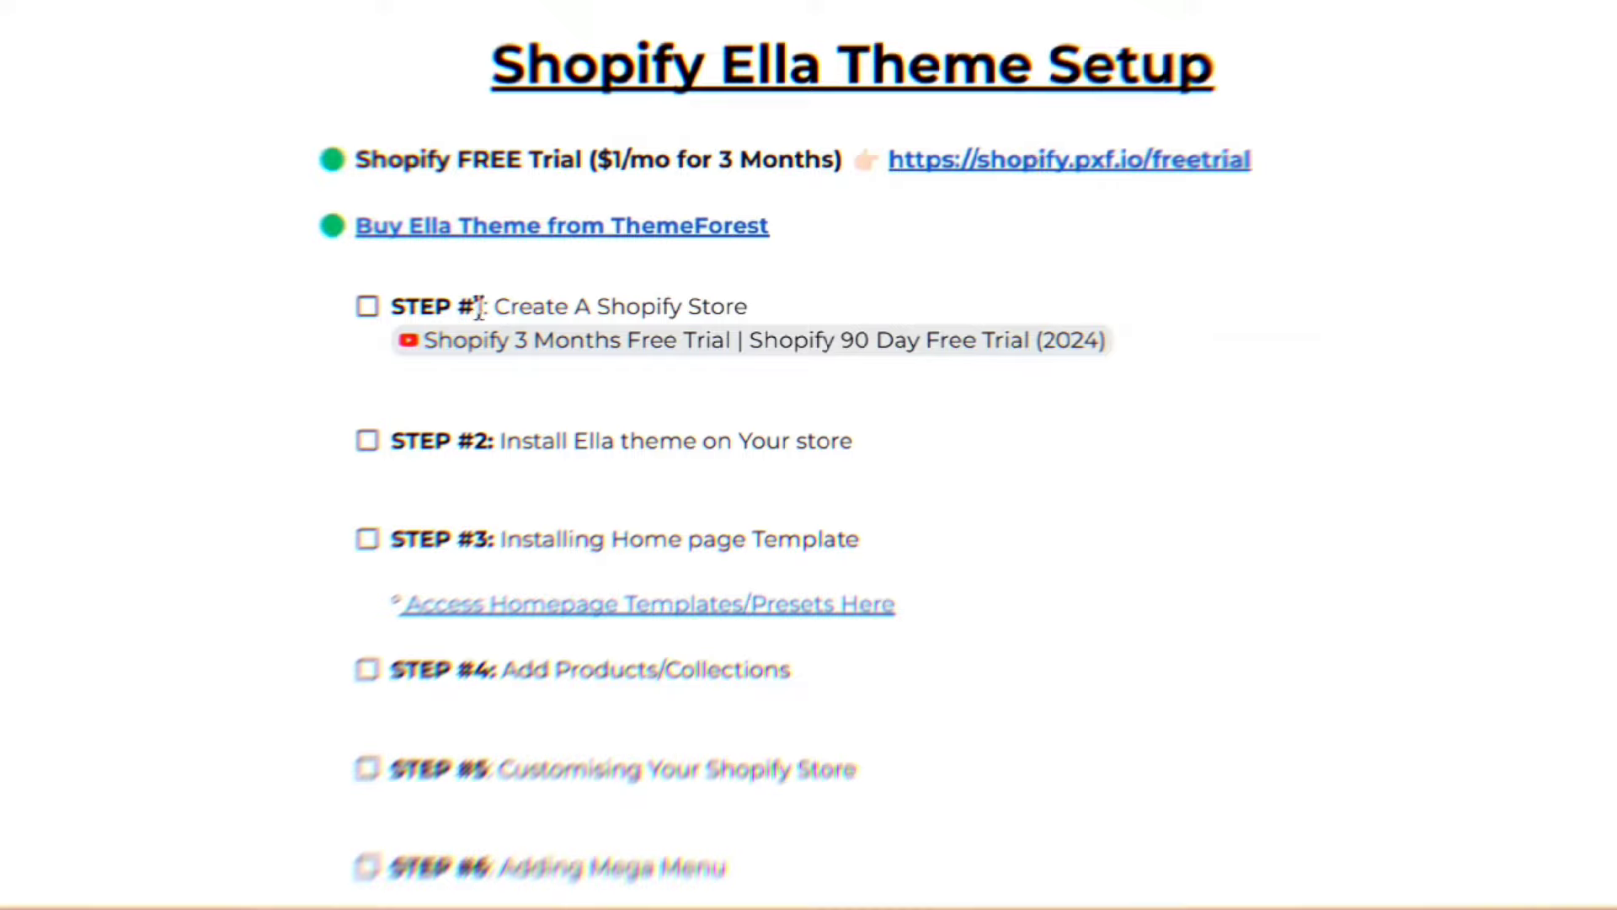
{"action": "left_click_drag", "start_coordinate": [729, 300], "coordinate": [773, 300]}
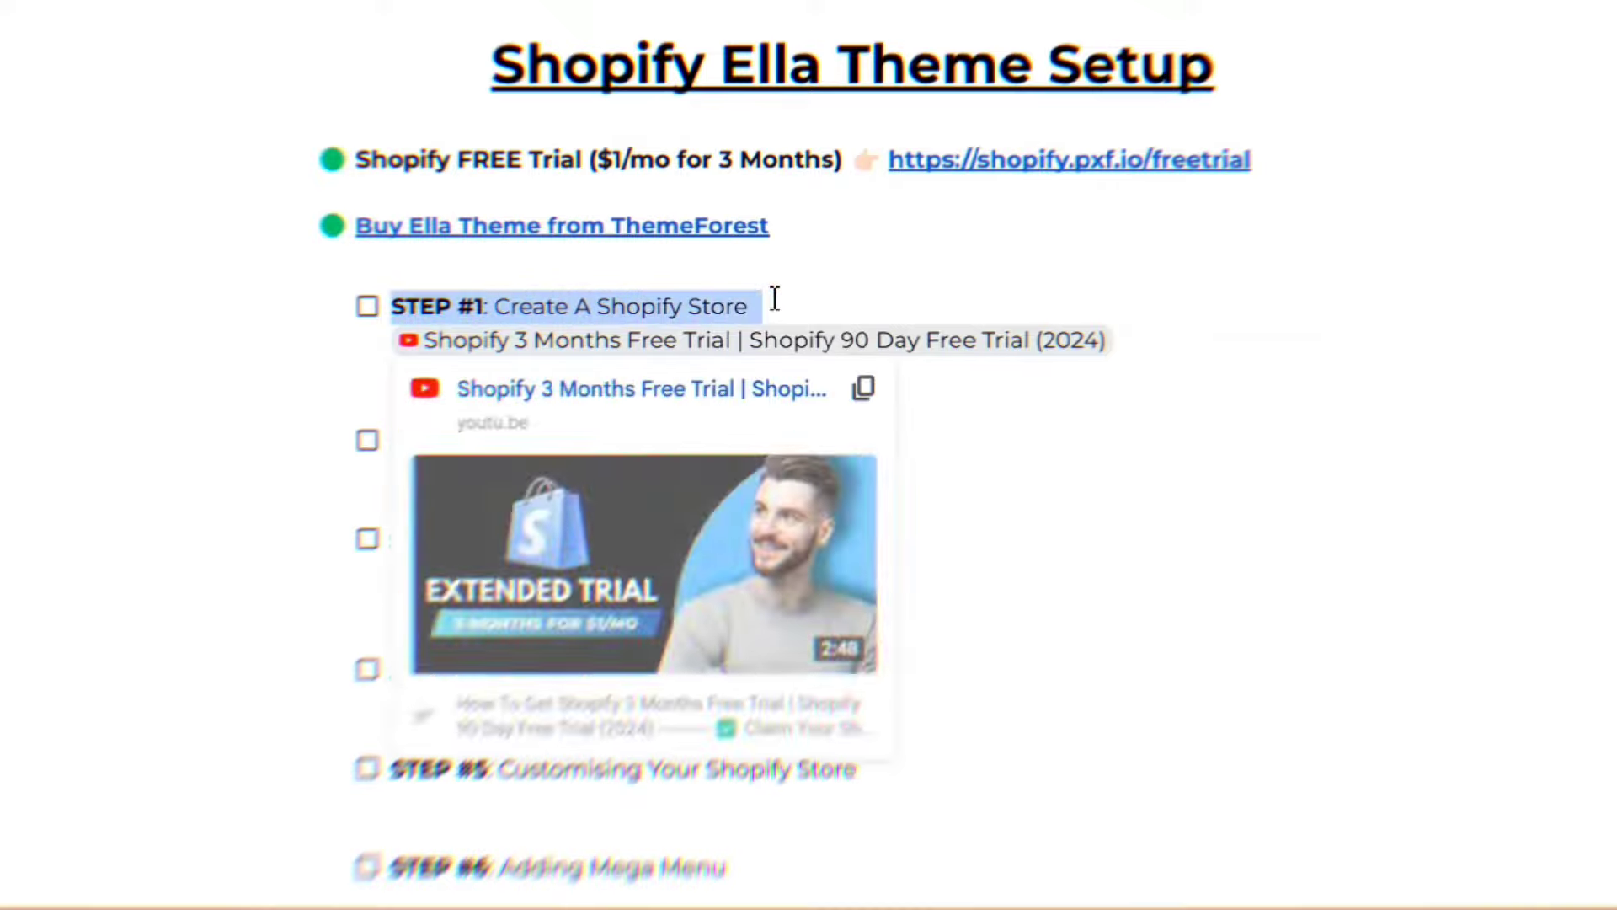
{"action": "left_click", "coordinate": [560, 295]}
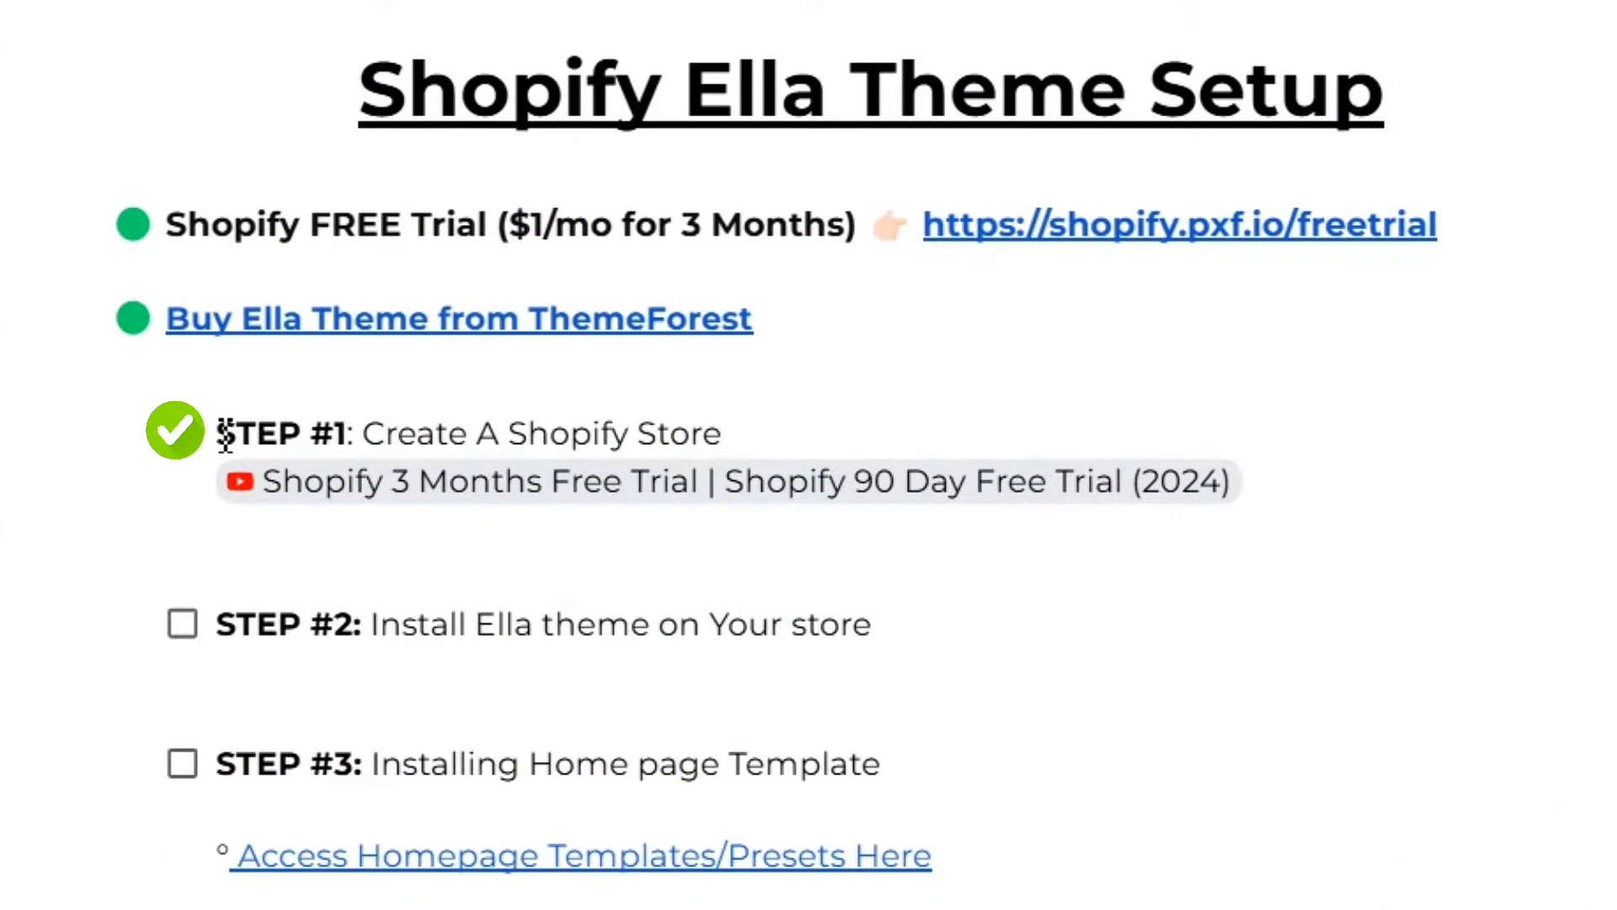
{"action": "left_click_drag", "start_coordinate": [225, 434], "coordinate": [540, 421]}
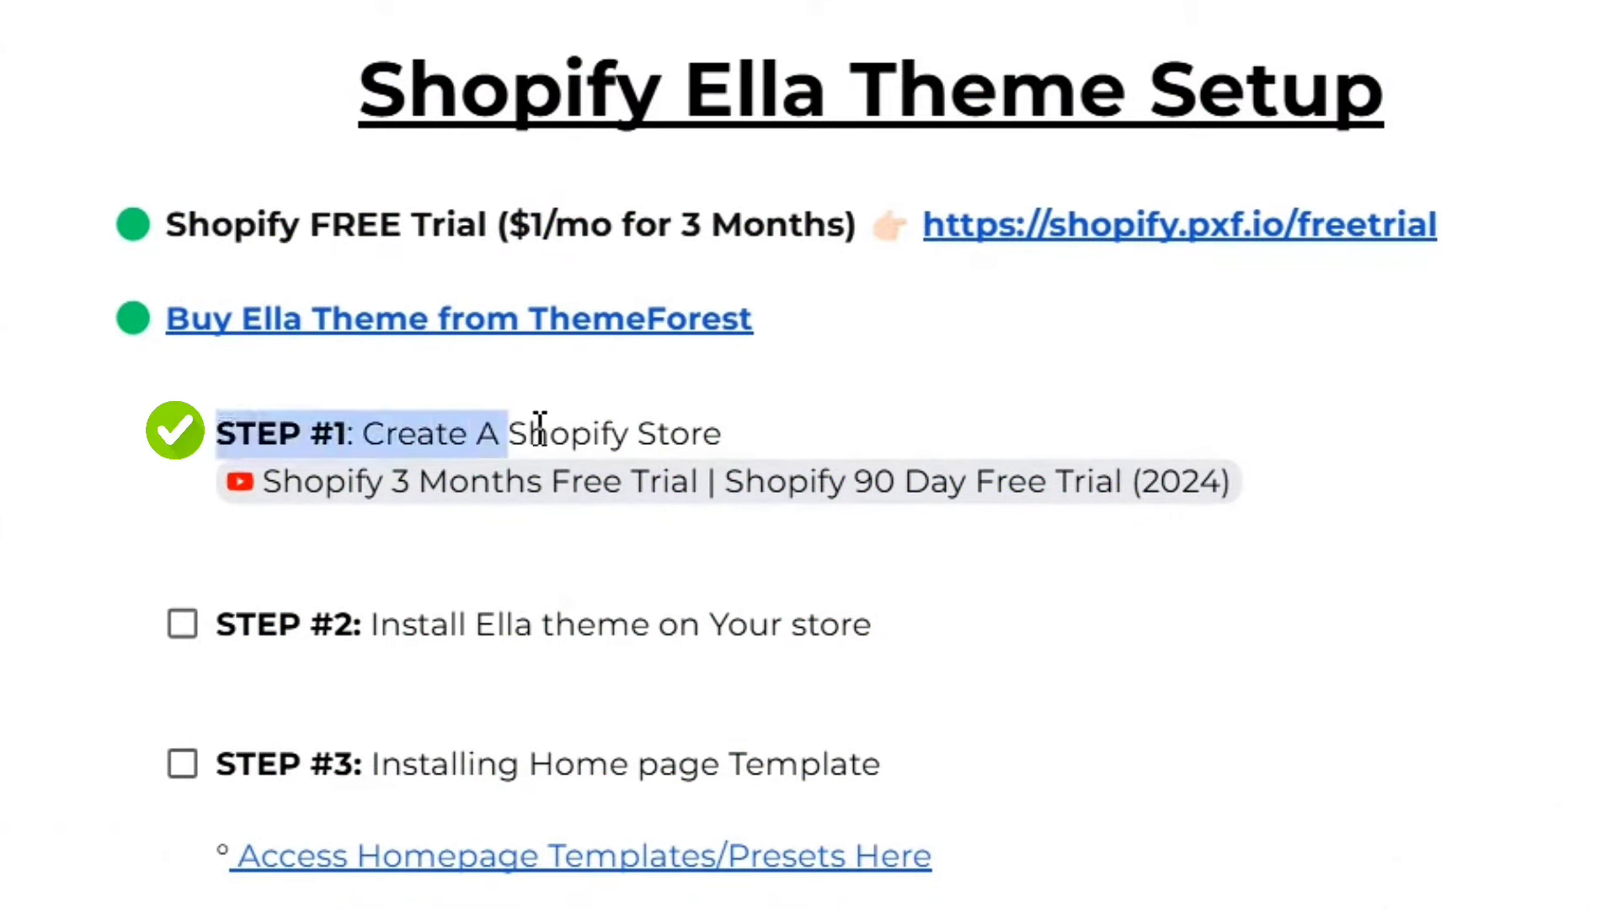
{"action": "left_click", "coordinate": [804, 425]}
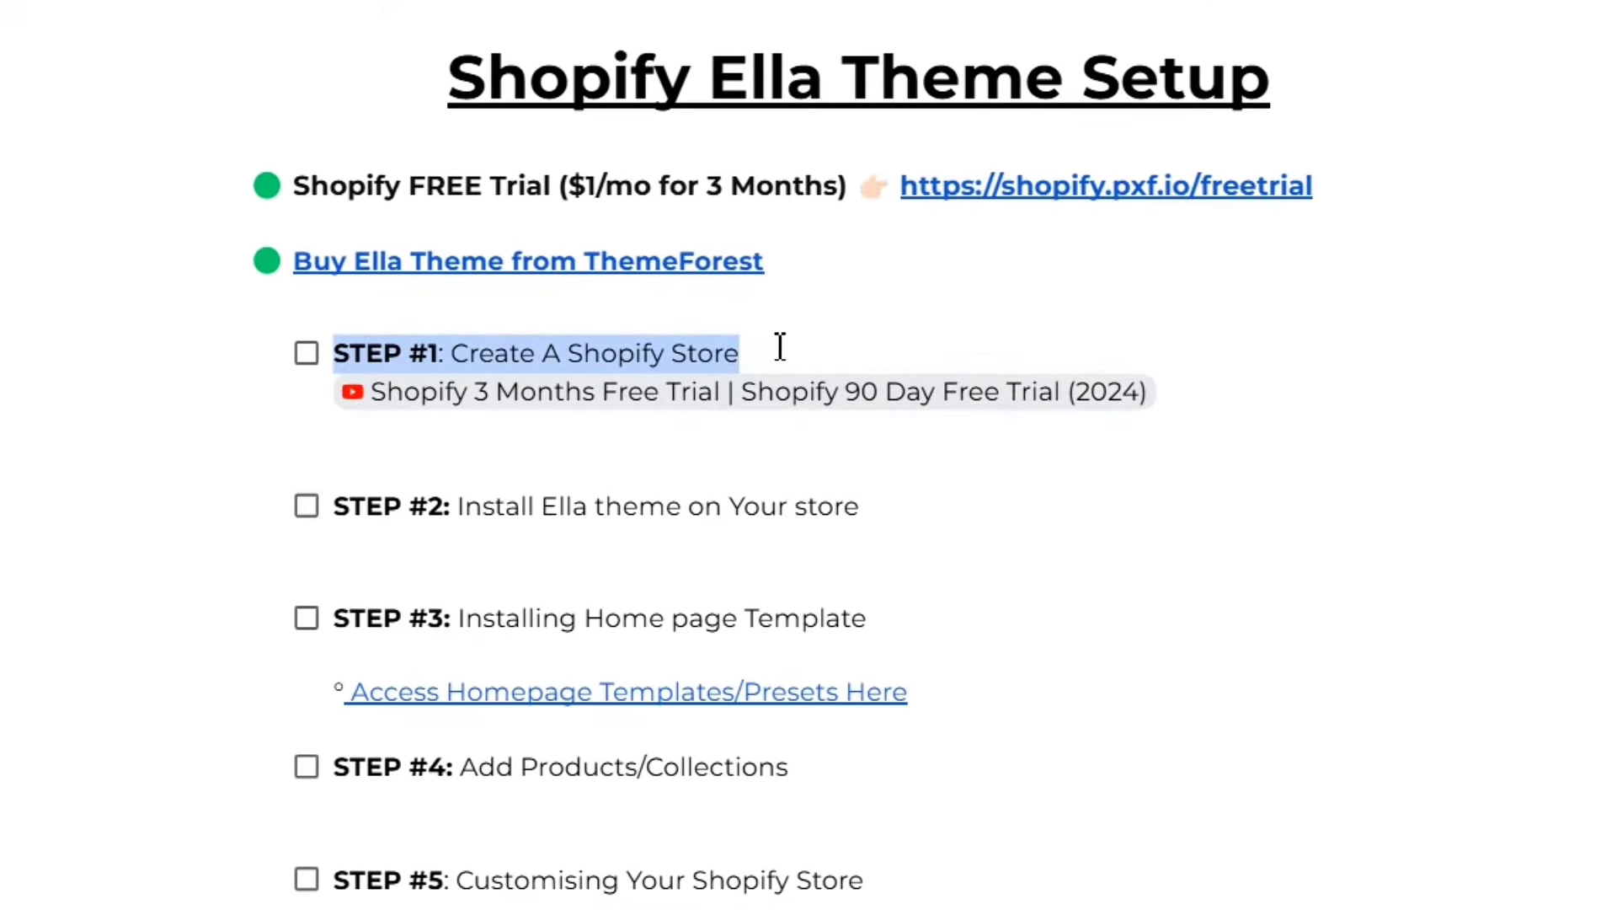
{"action": "left_click", "coordinate": [809, 347]}
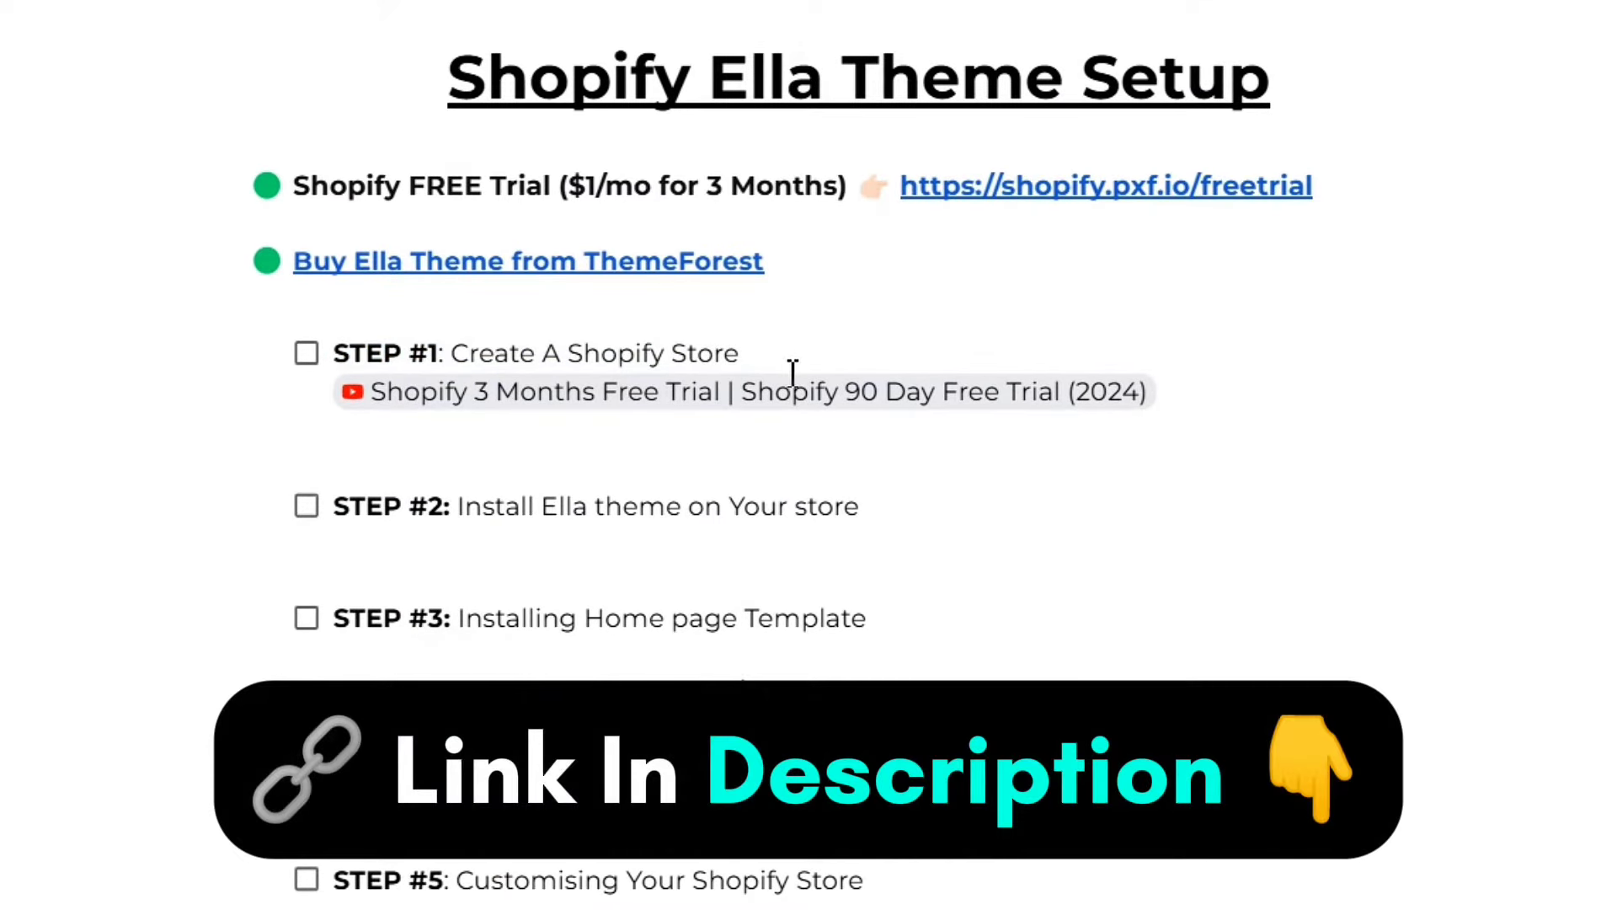
{"action": "mouse_move", "coordinate": [779, 400]}
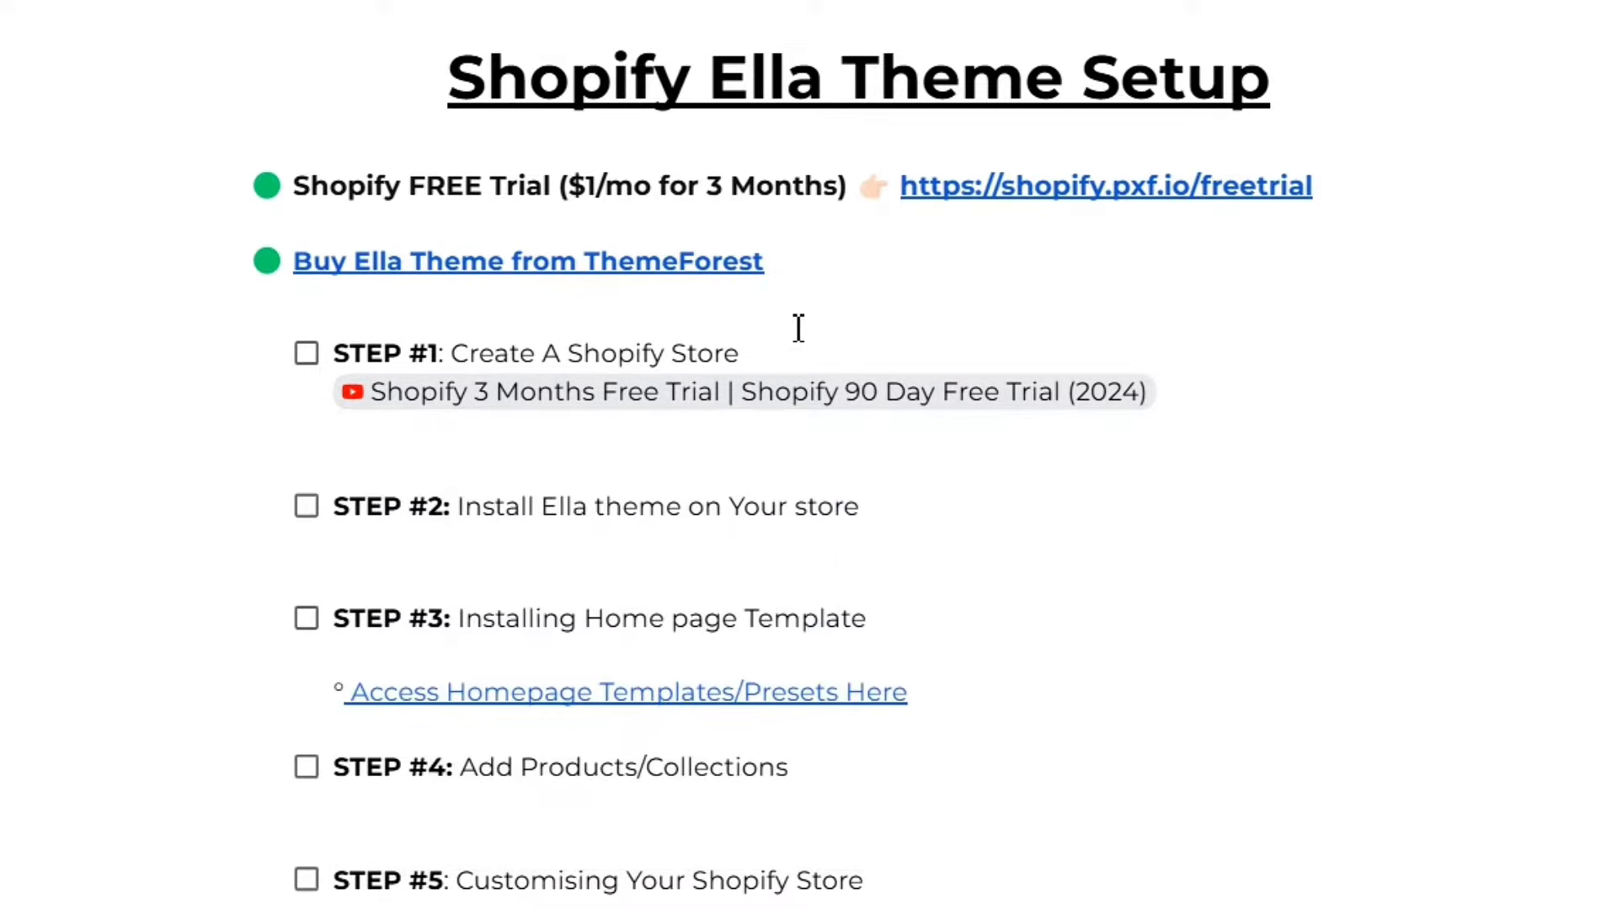
{"action": "mouse_move", "coordinate": [1062, 190]}
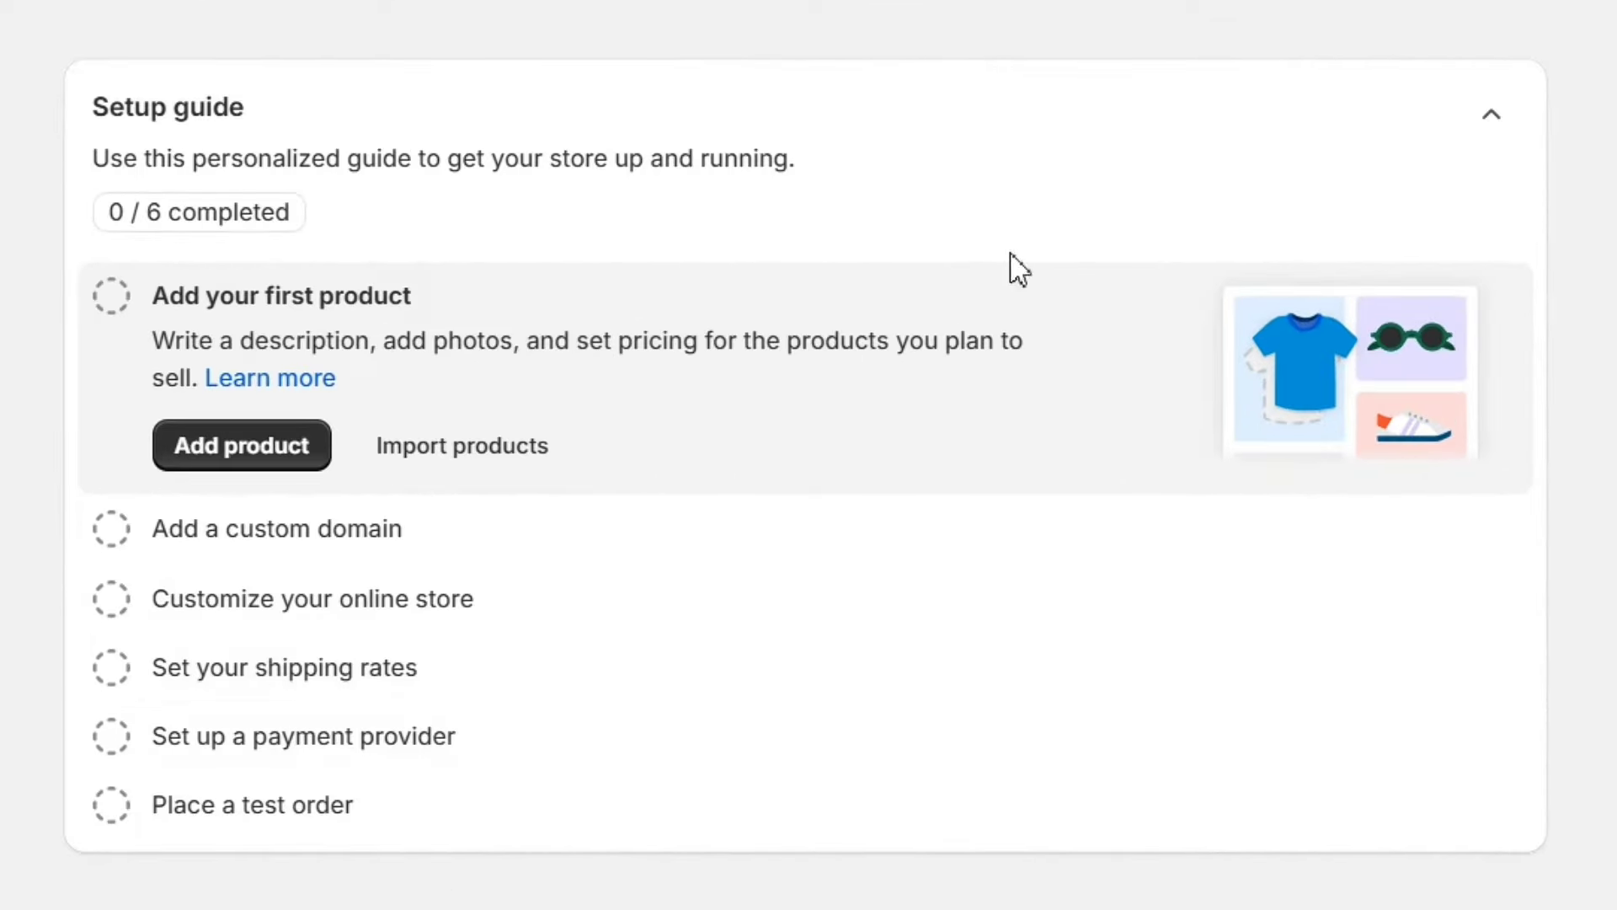
Collapse the setup guide on the Shopify admin's home page.
{"action": "left_click", "coordinate": [1490, 118]}
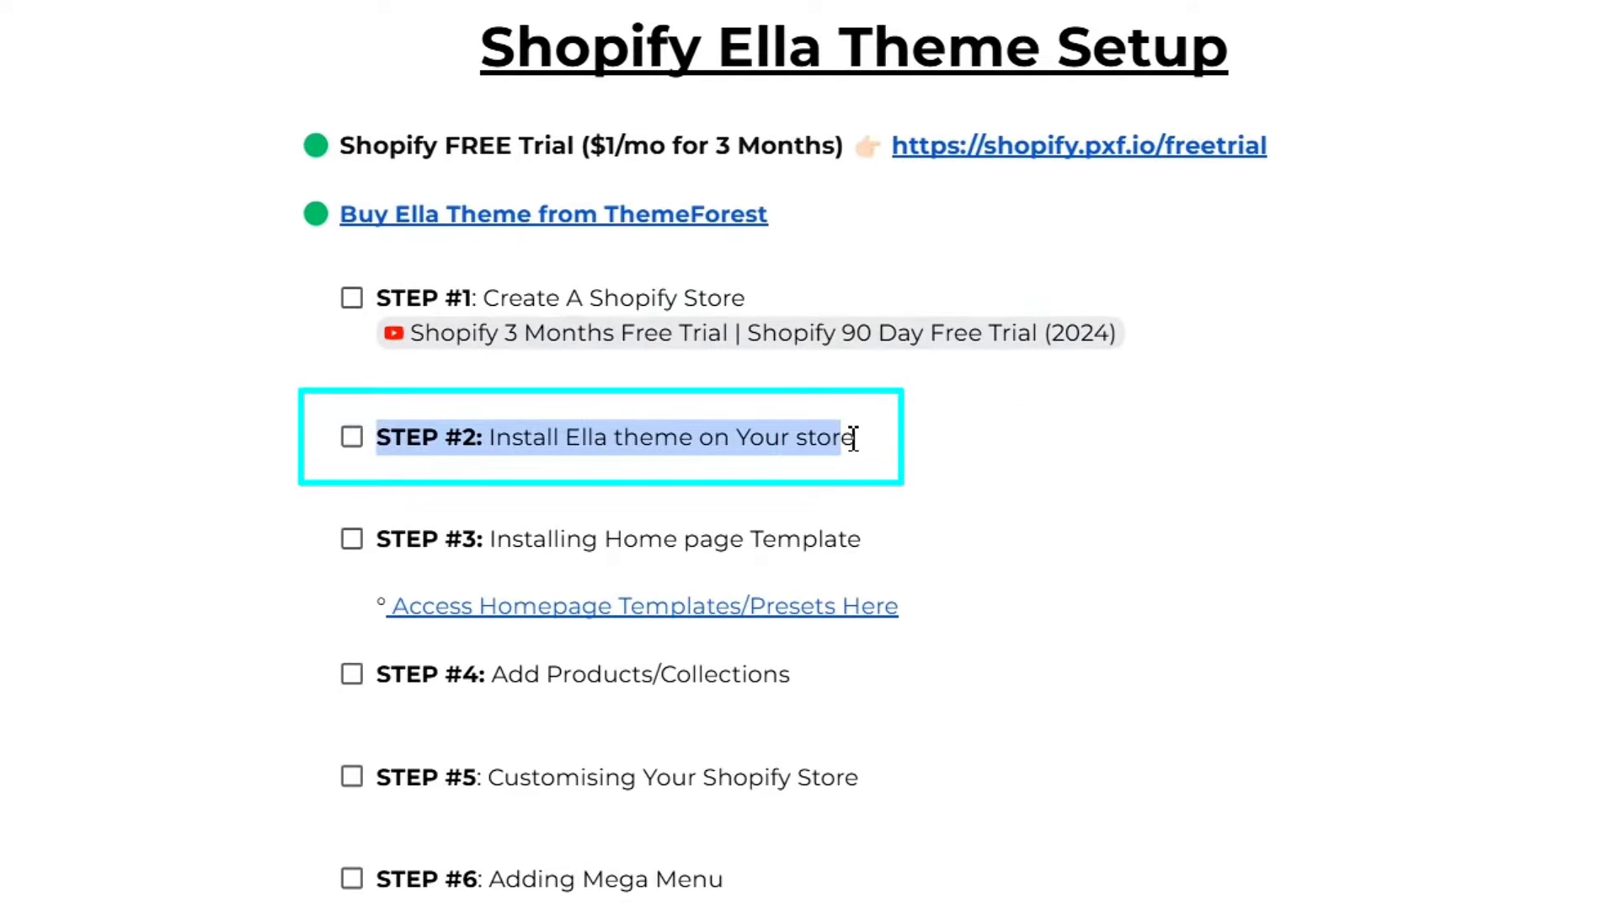
Open the Ella theme's ThemeForest product page from the purchase link in the setup checklist and check the theme's title.
{"action": "left_click", "coordinate": [975, 423]}
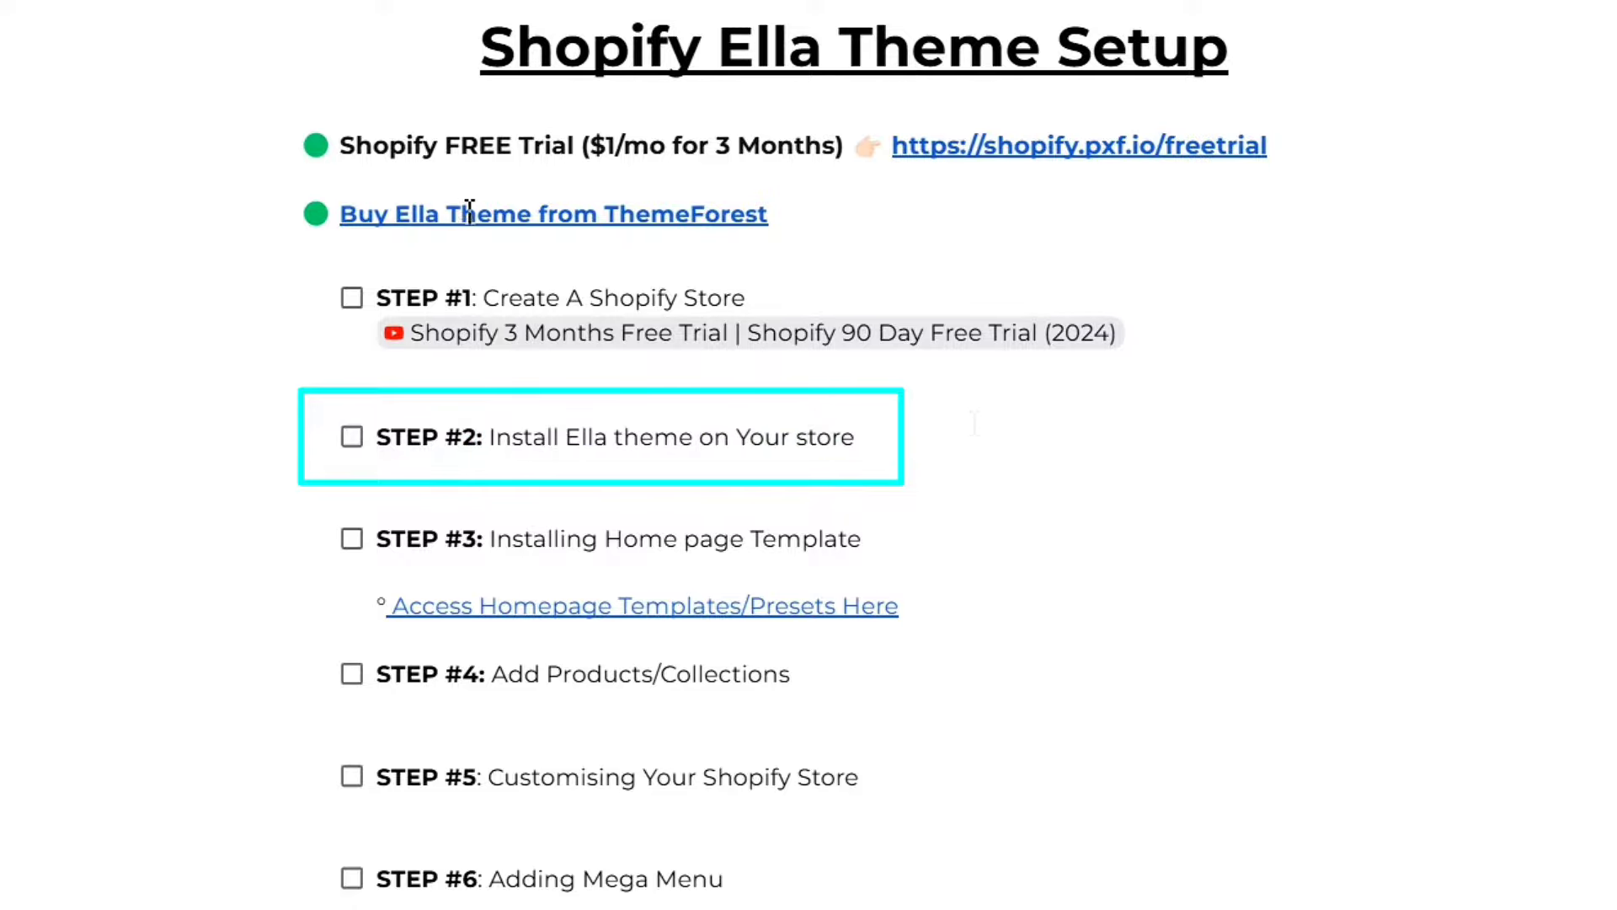
{"action": "mouse_move", "coordinate": [502, 215]}
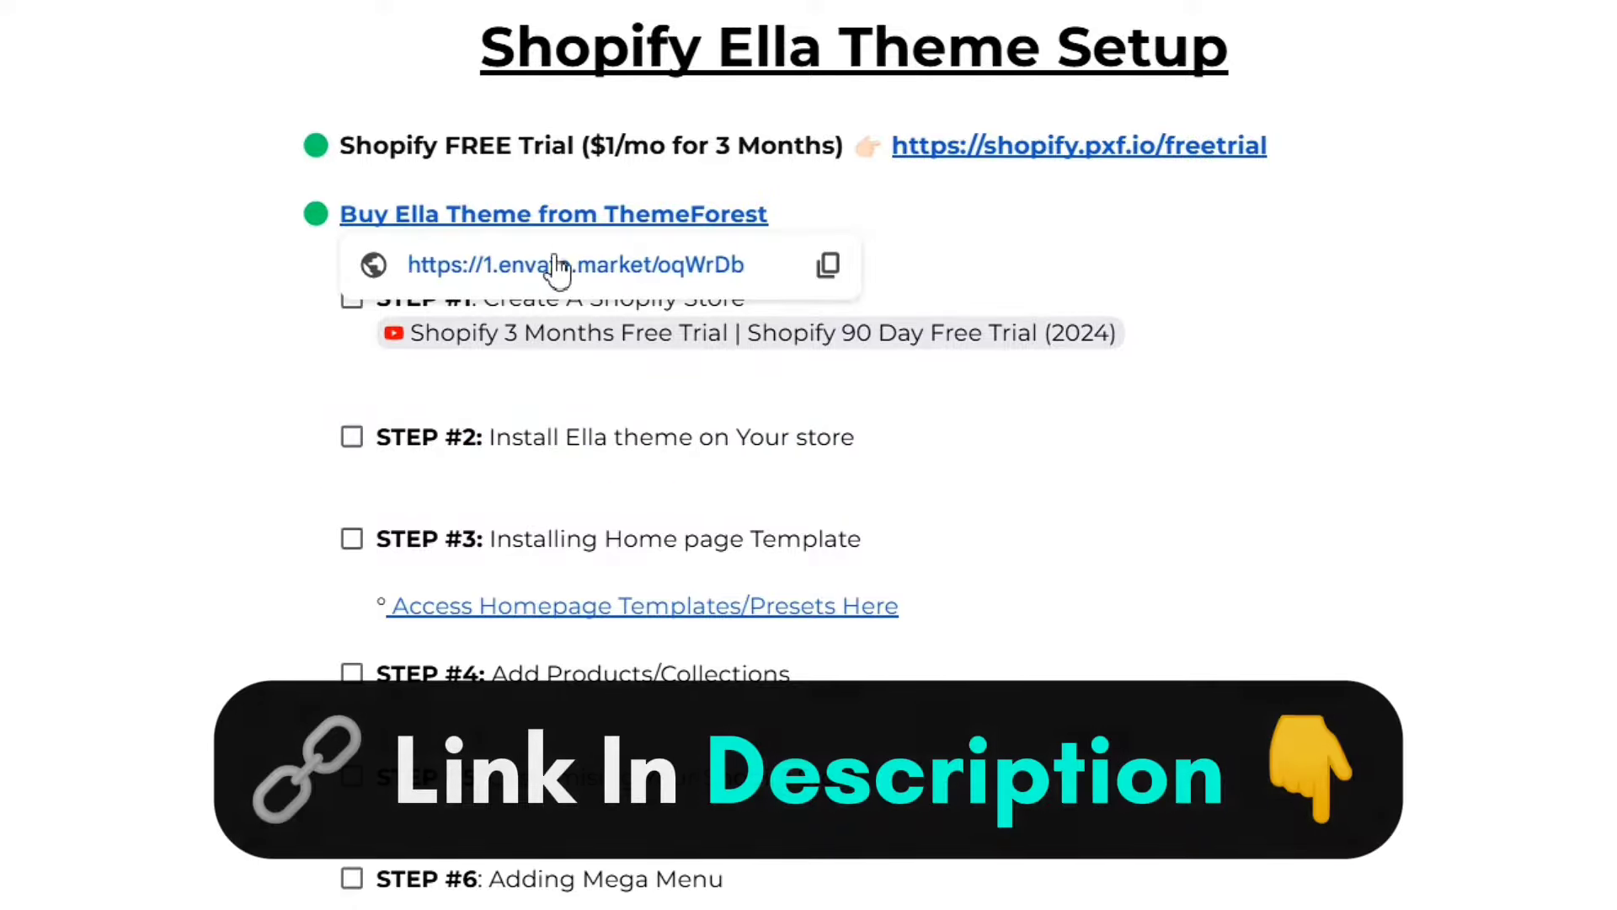
{"action": "left_click", "coordinate": [550, 267]}
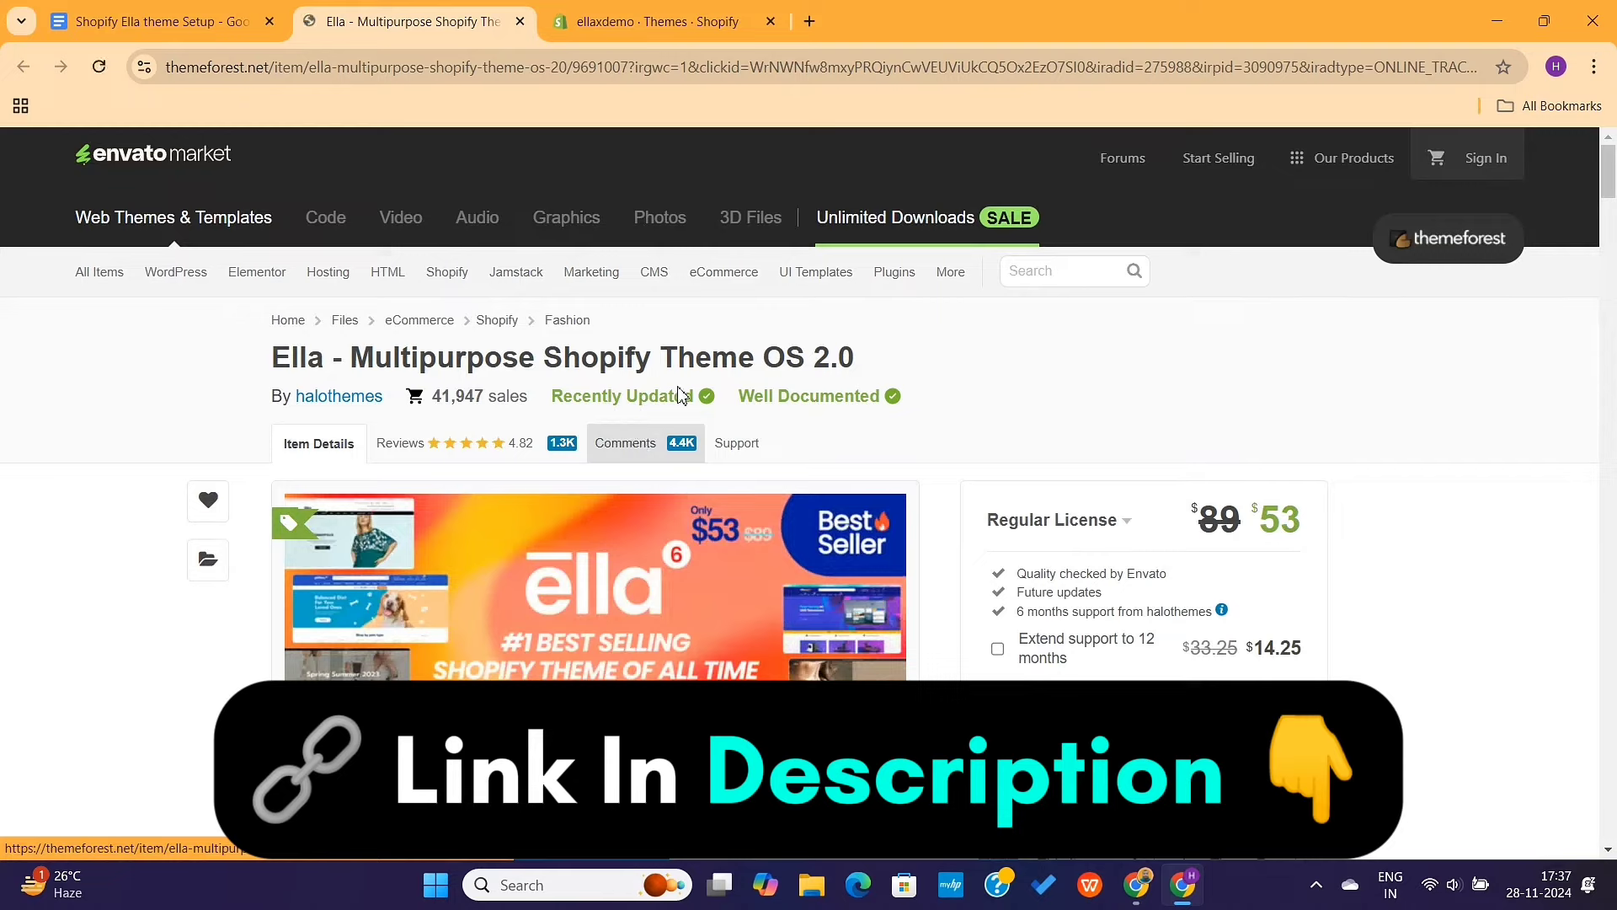
{"action": "left_click_drag", "start_coordinate": [861, 358], "coordinate": [503, 354]}
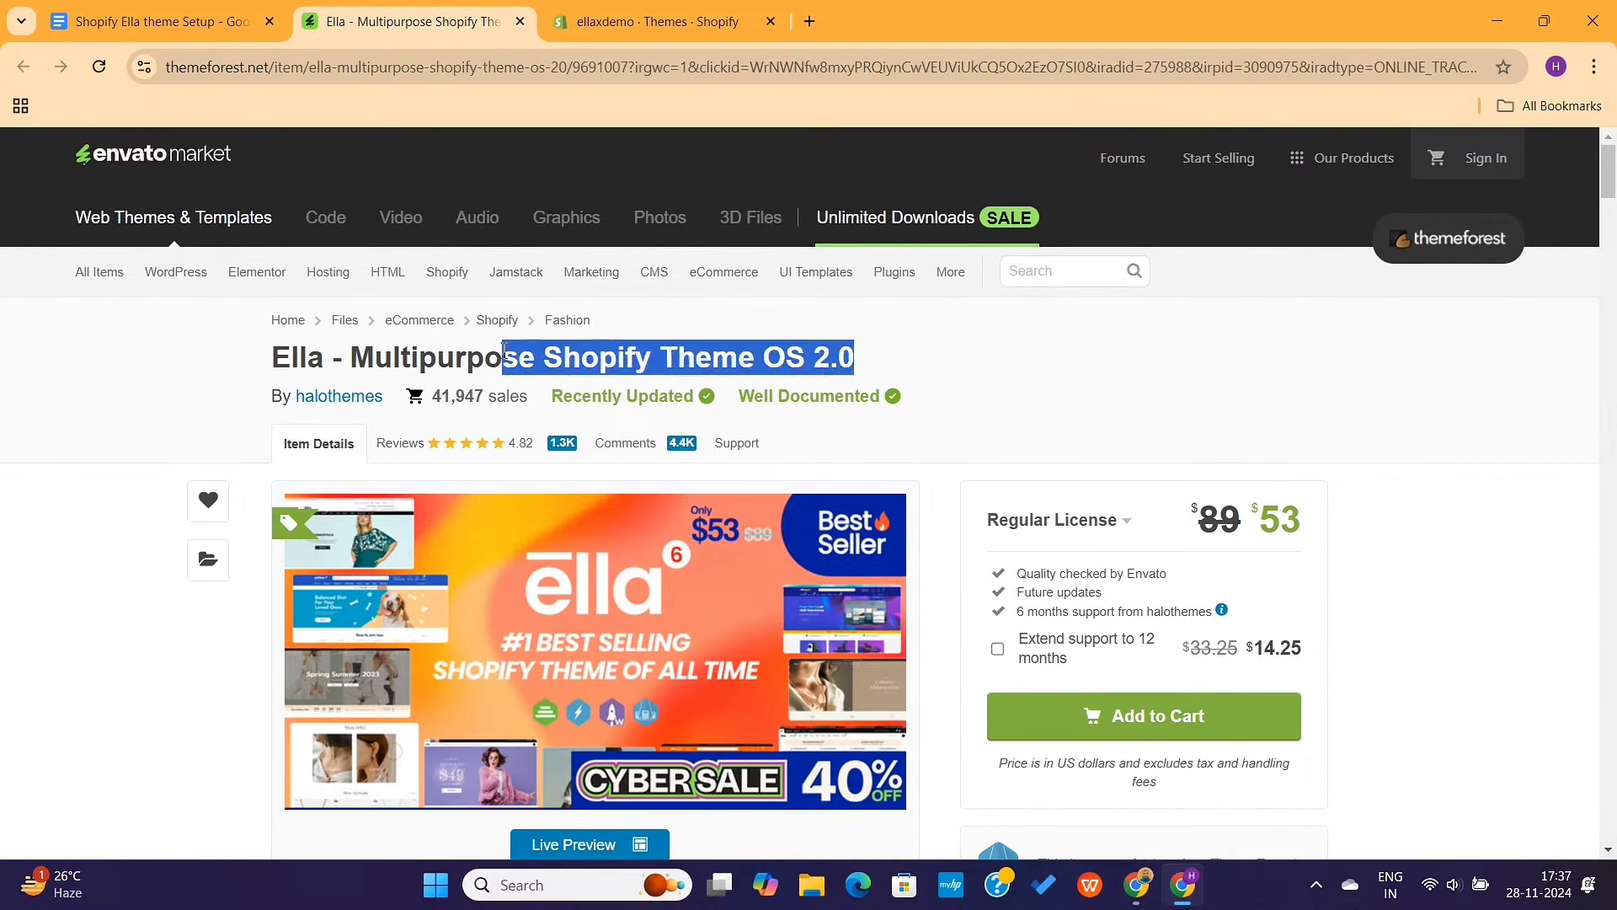
{"action": "left_click", "coordinate": [250, 364]}
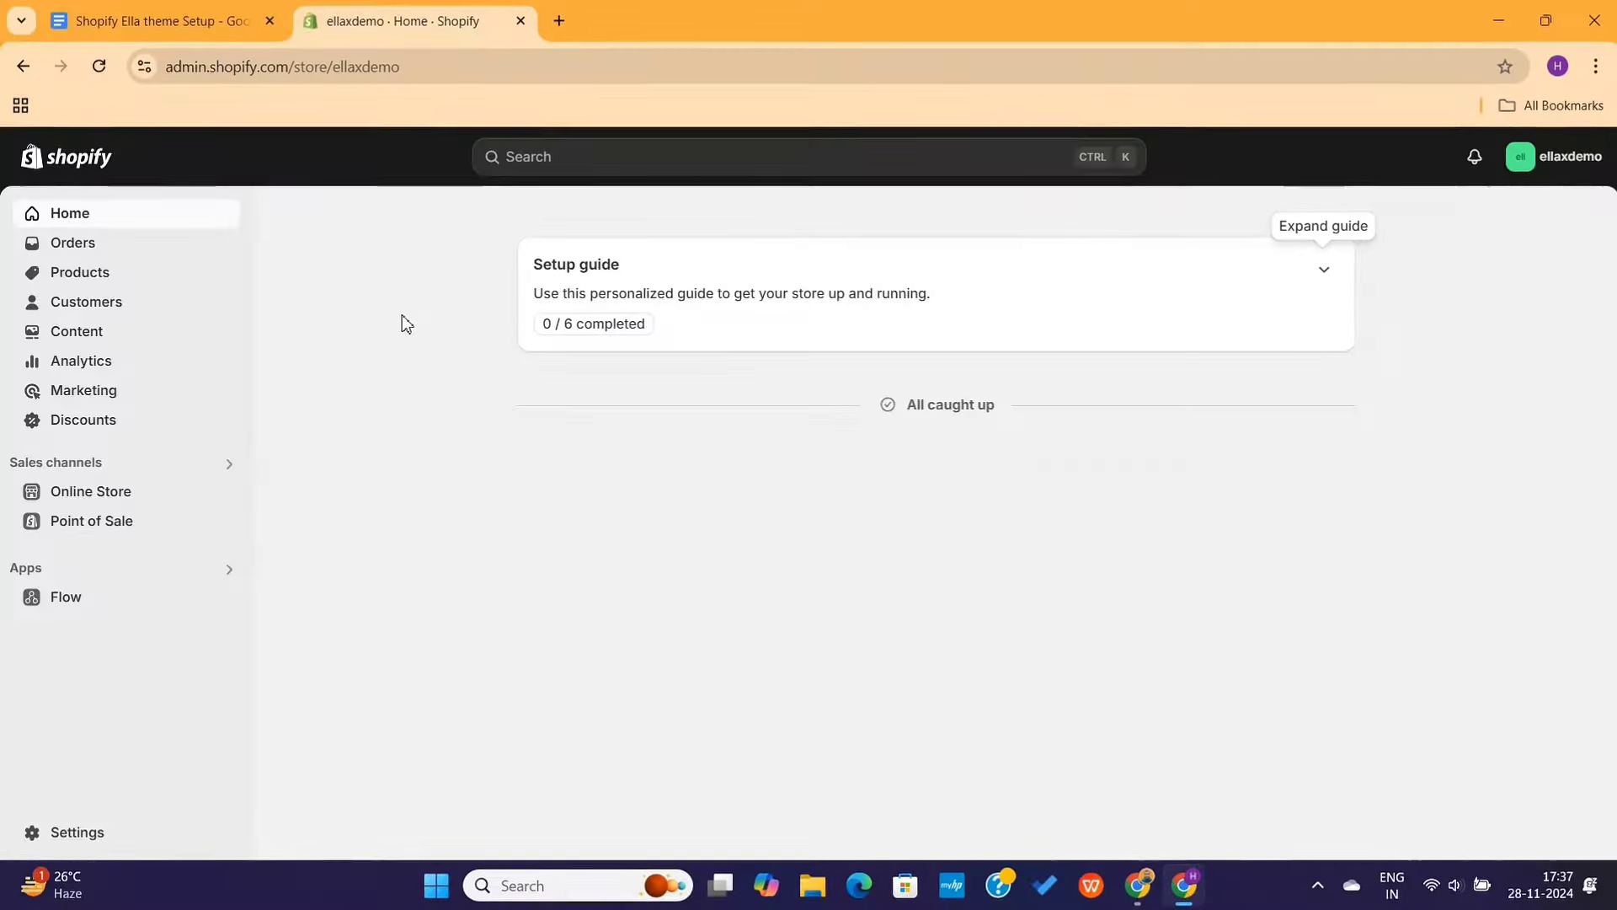
Upload the file ella-6.7.0-theme-source.zip as a new theme to the online store's theme library.
{"action": "left_click", "coordinate": [99, 544]}
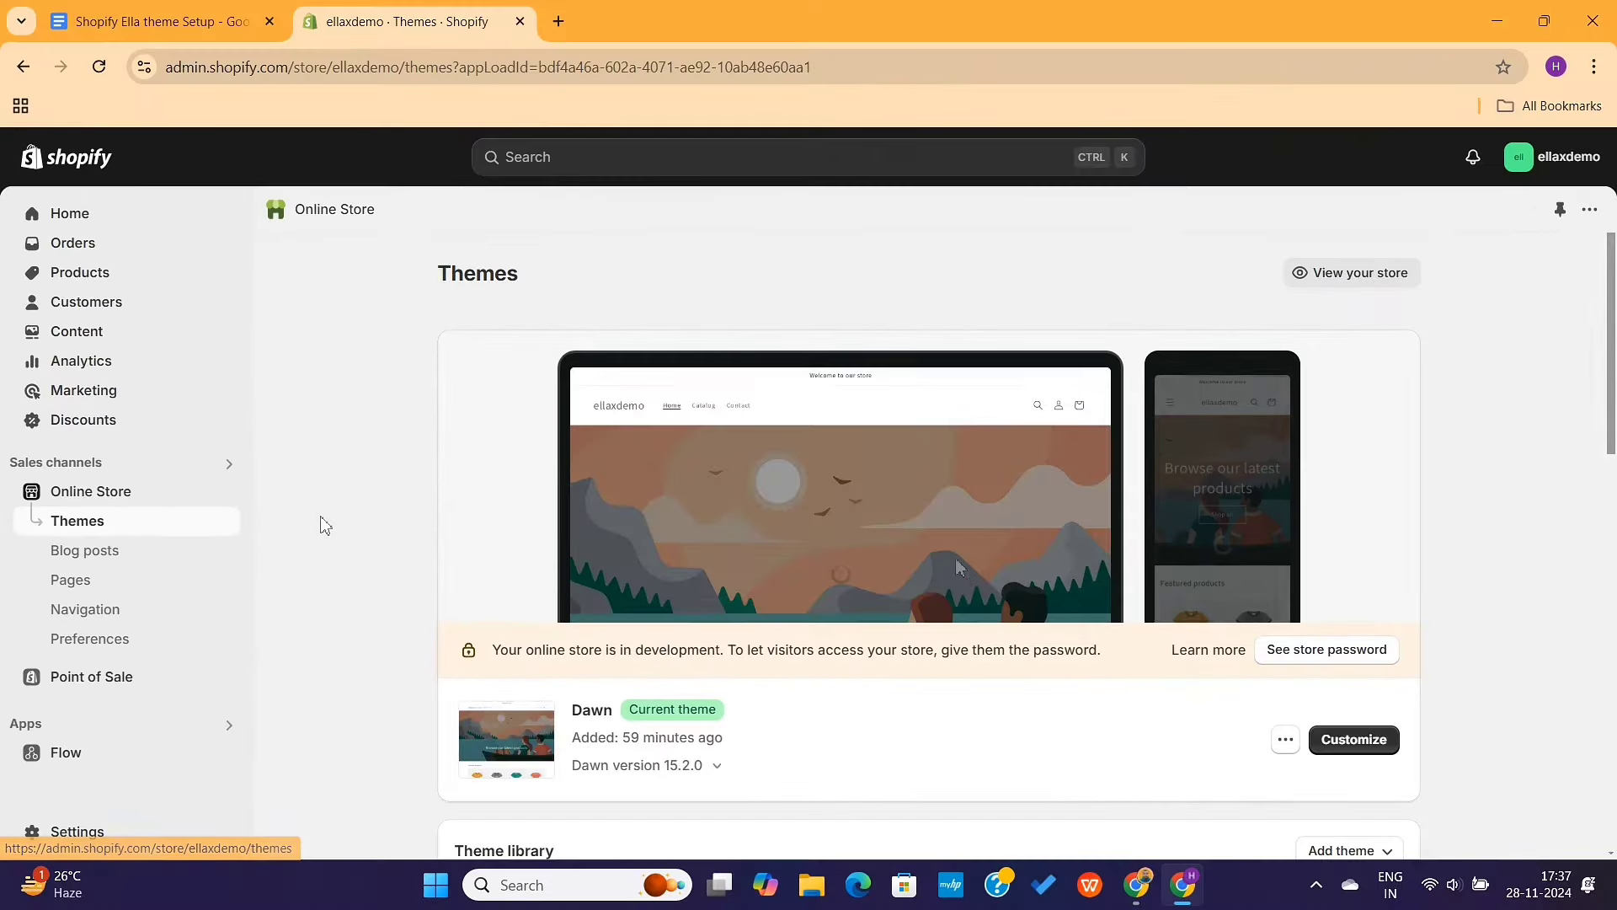
{"action": "scroll", "coordinate": [964, 576], "scroll_direction": "down", "scroll_amount": 3}
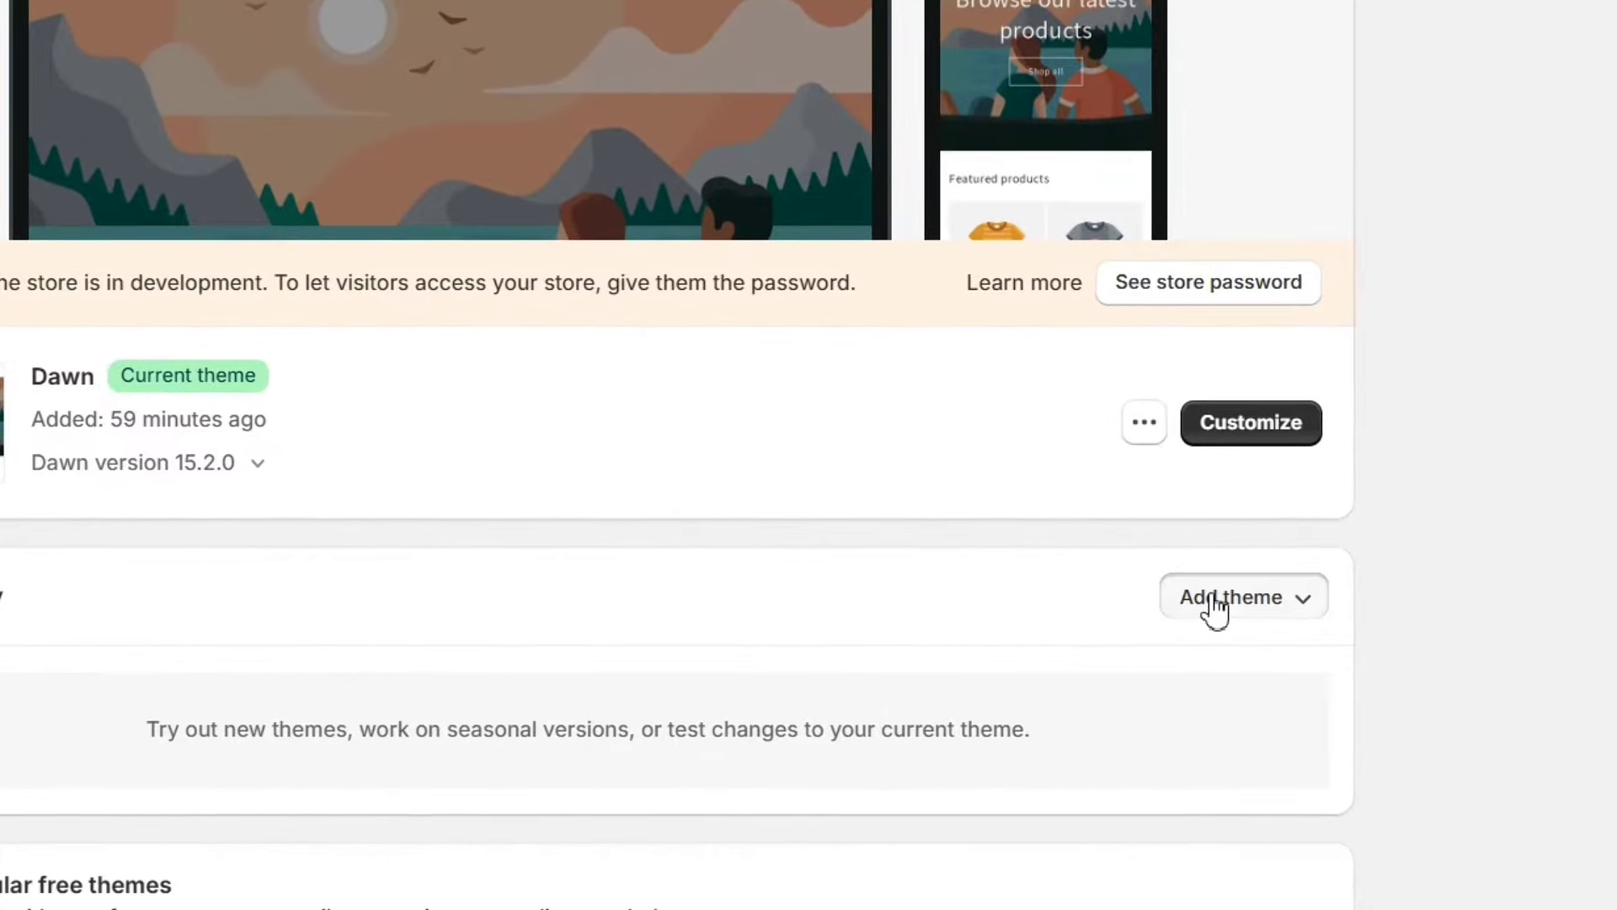
{"action": "left_click", "coordinate": [1441, 684]}
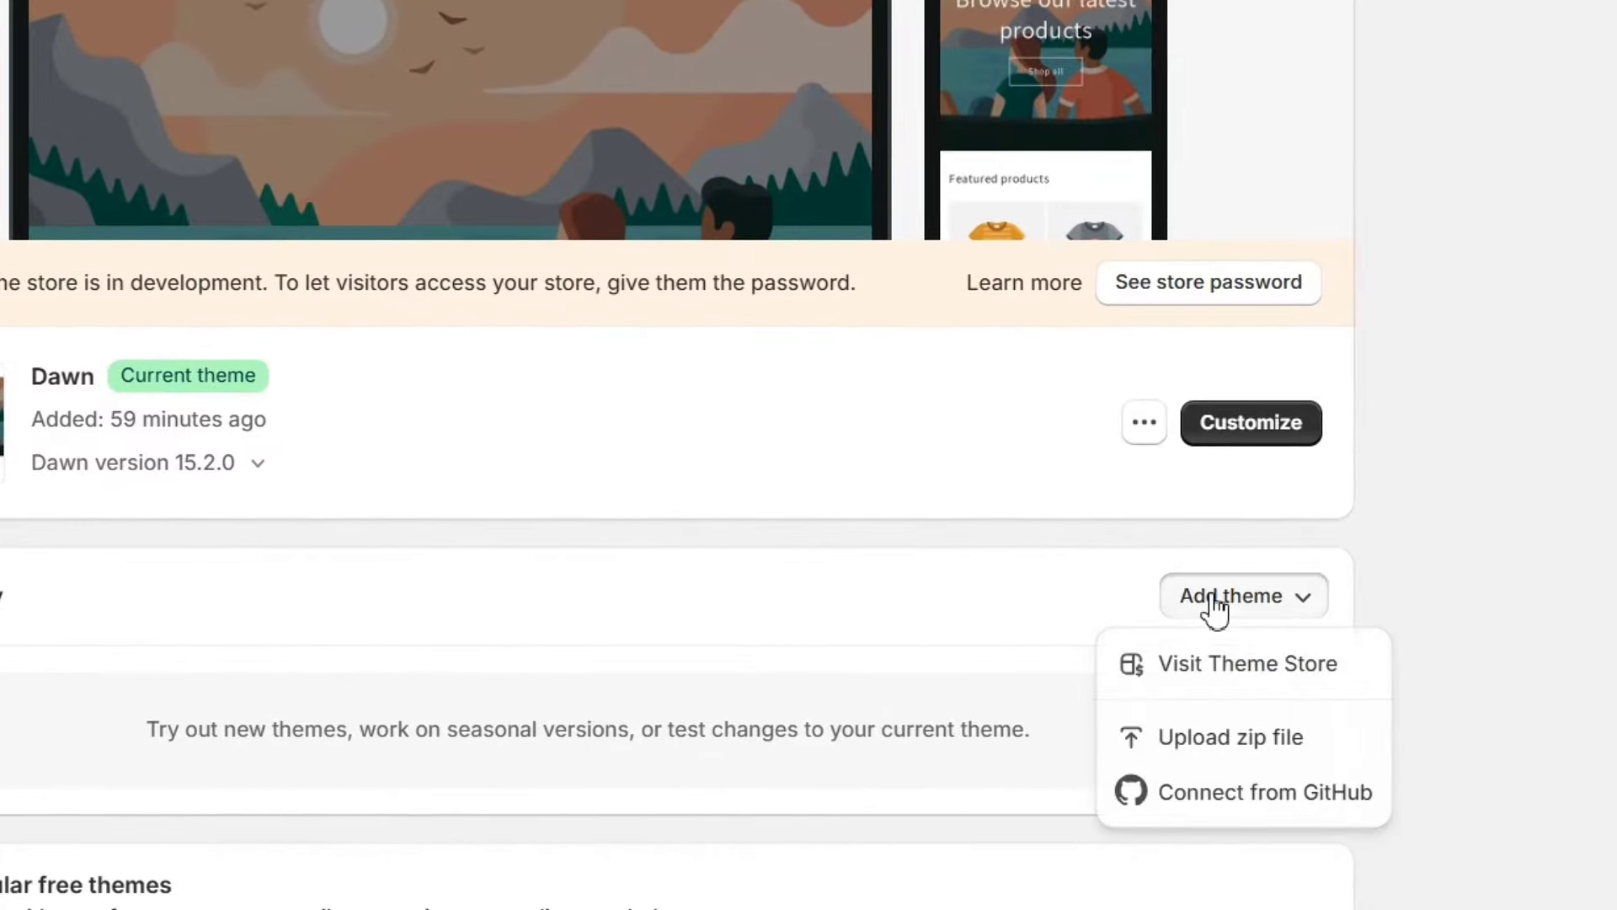
{"action": "left_click", "coordinate": [1200, 745]}
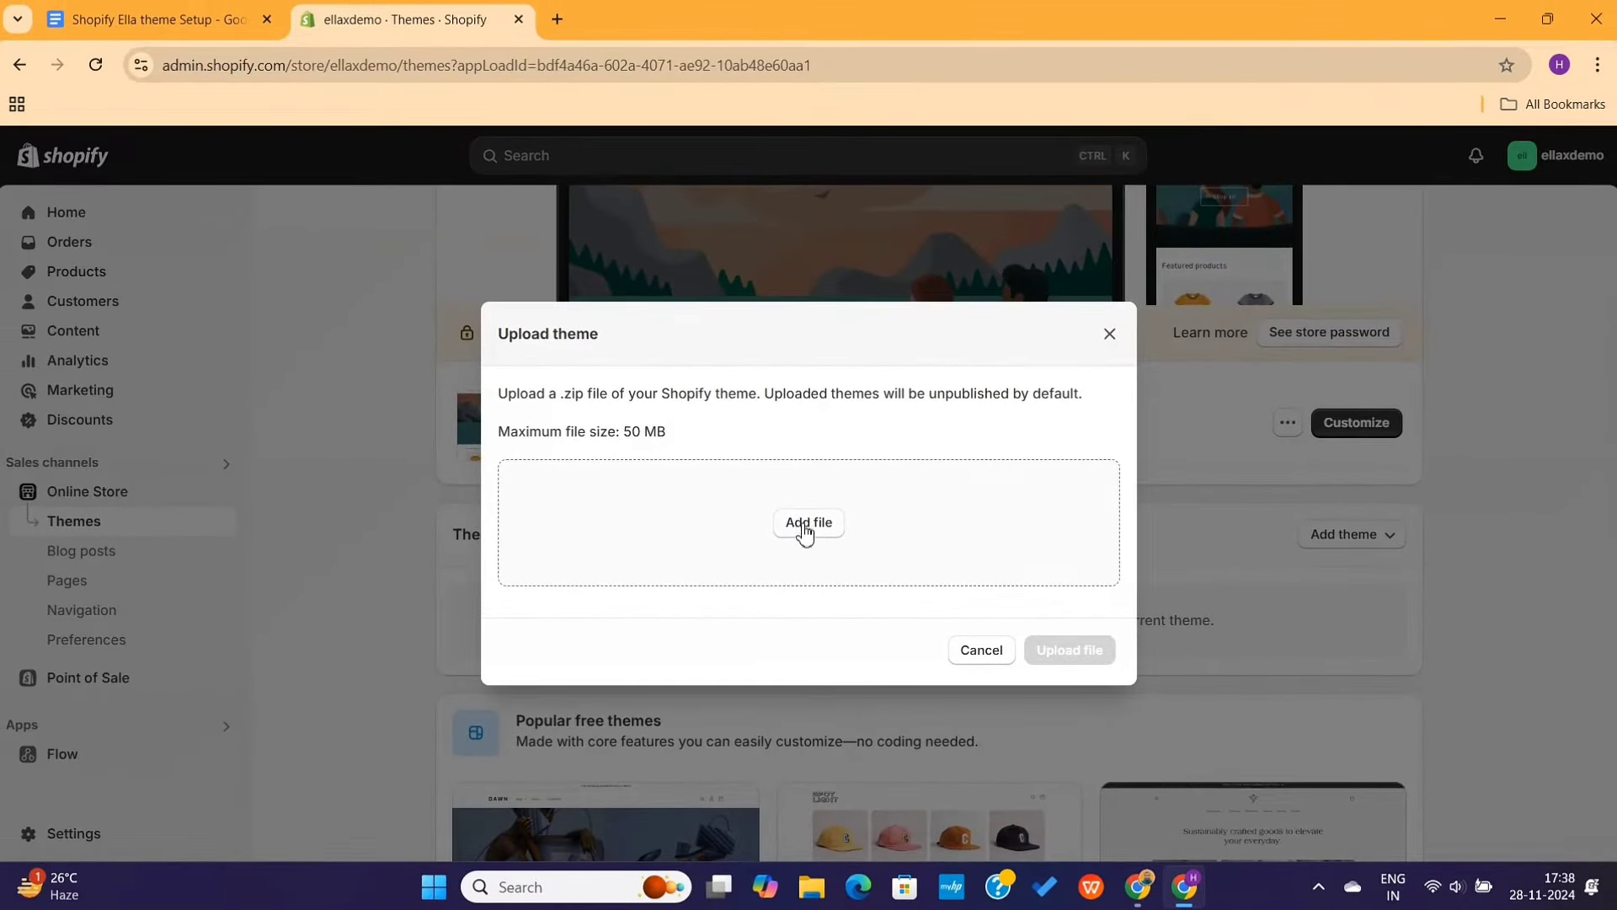
{"action": "left_click", "coordinate": [804, 523]}
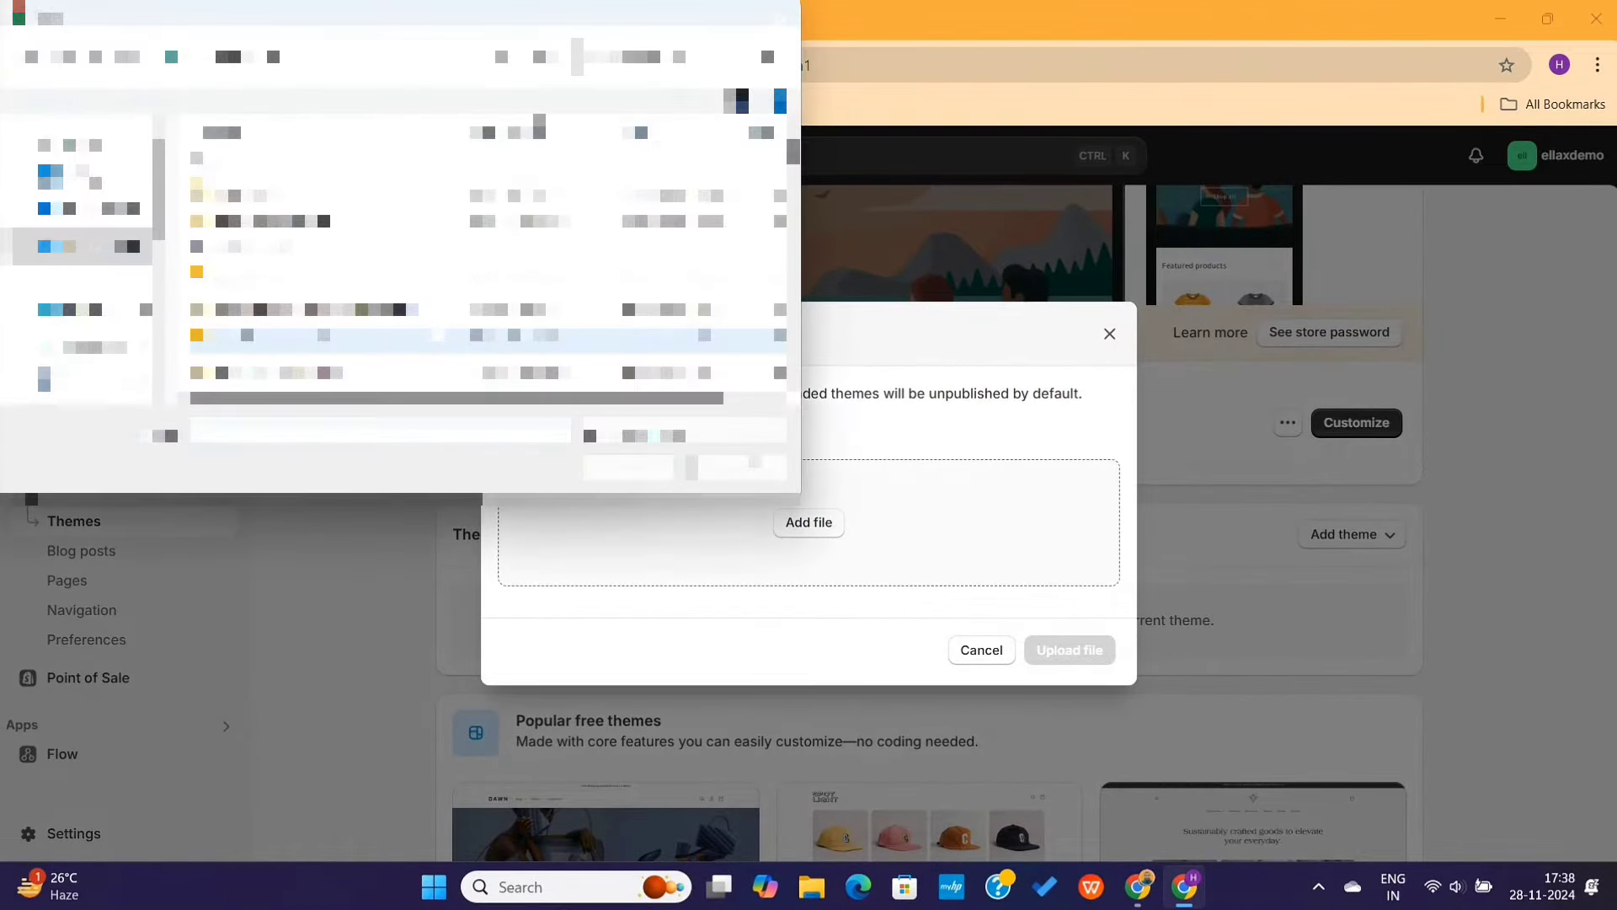
{"action": "left_click", "coordinate": [358, 372]}
{"action": "double_click", "coordinate": [358, 371]}
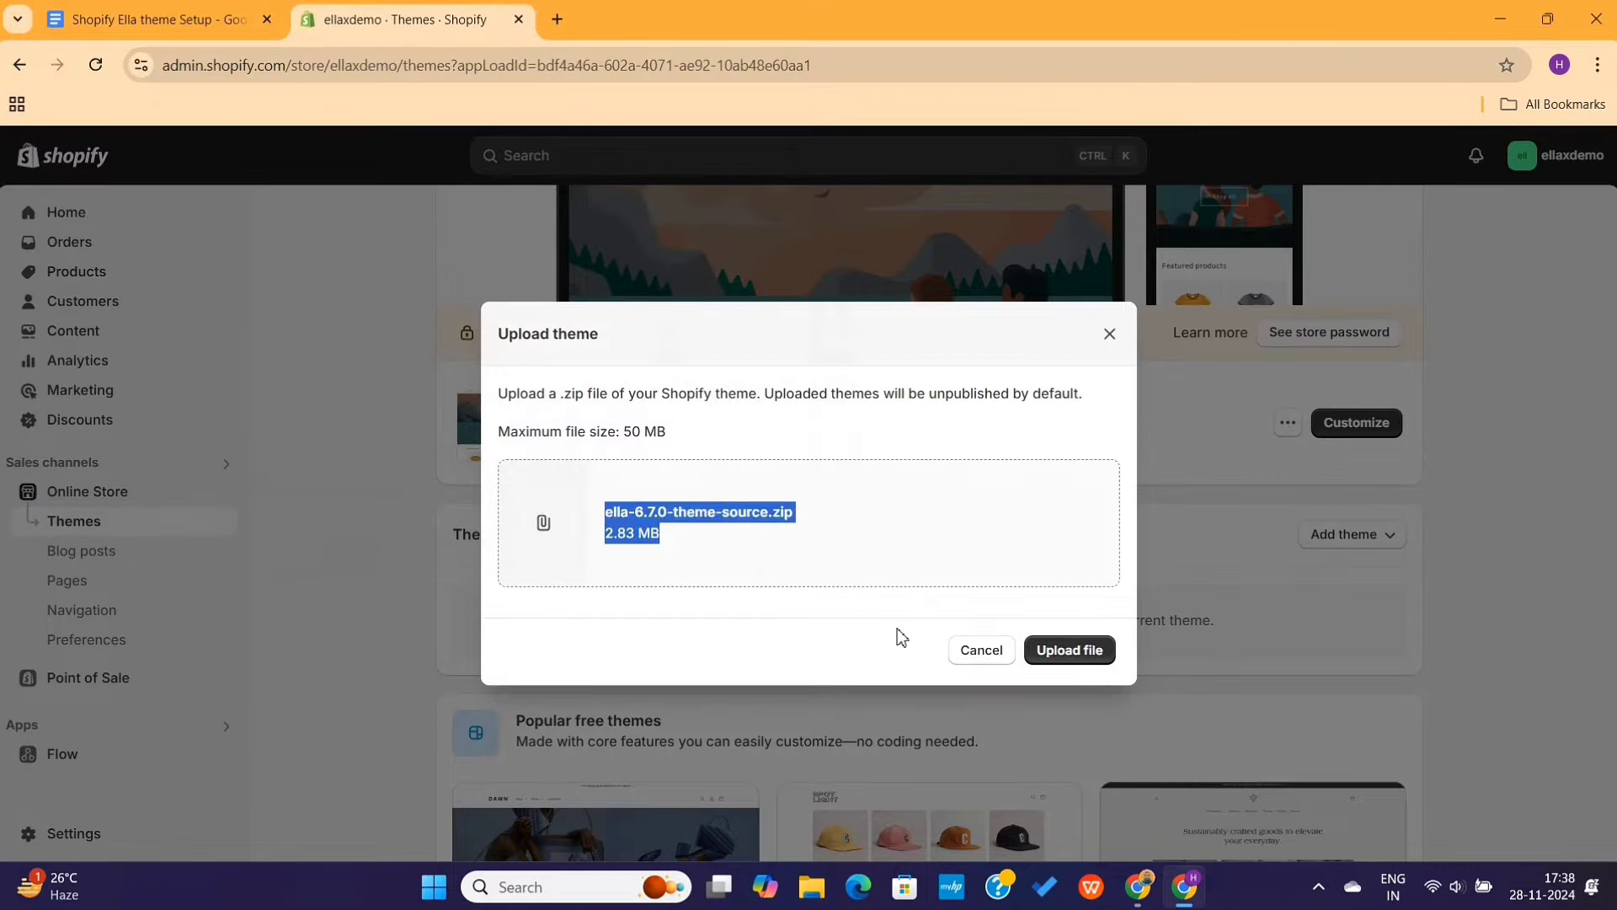
{"action": "left_click", "coordinate": [1067, 670]}
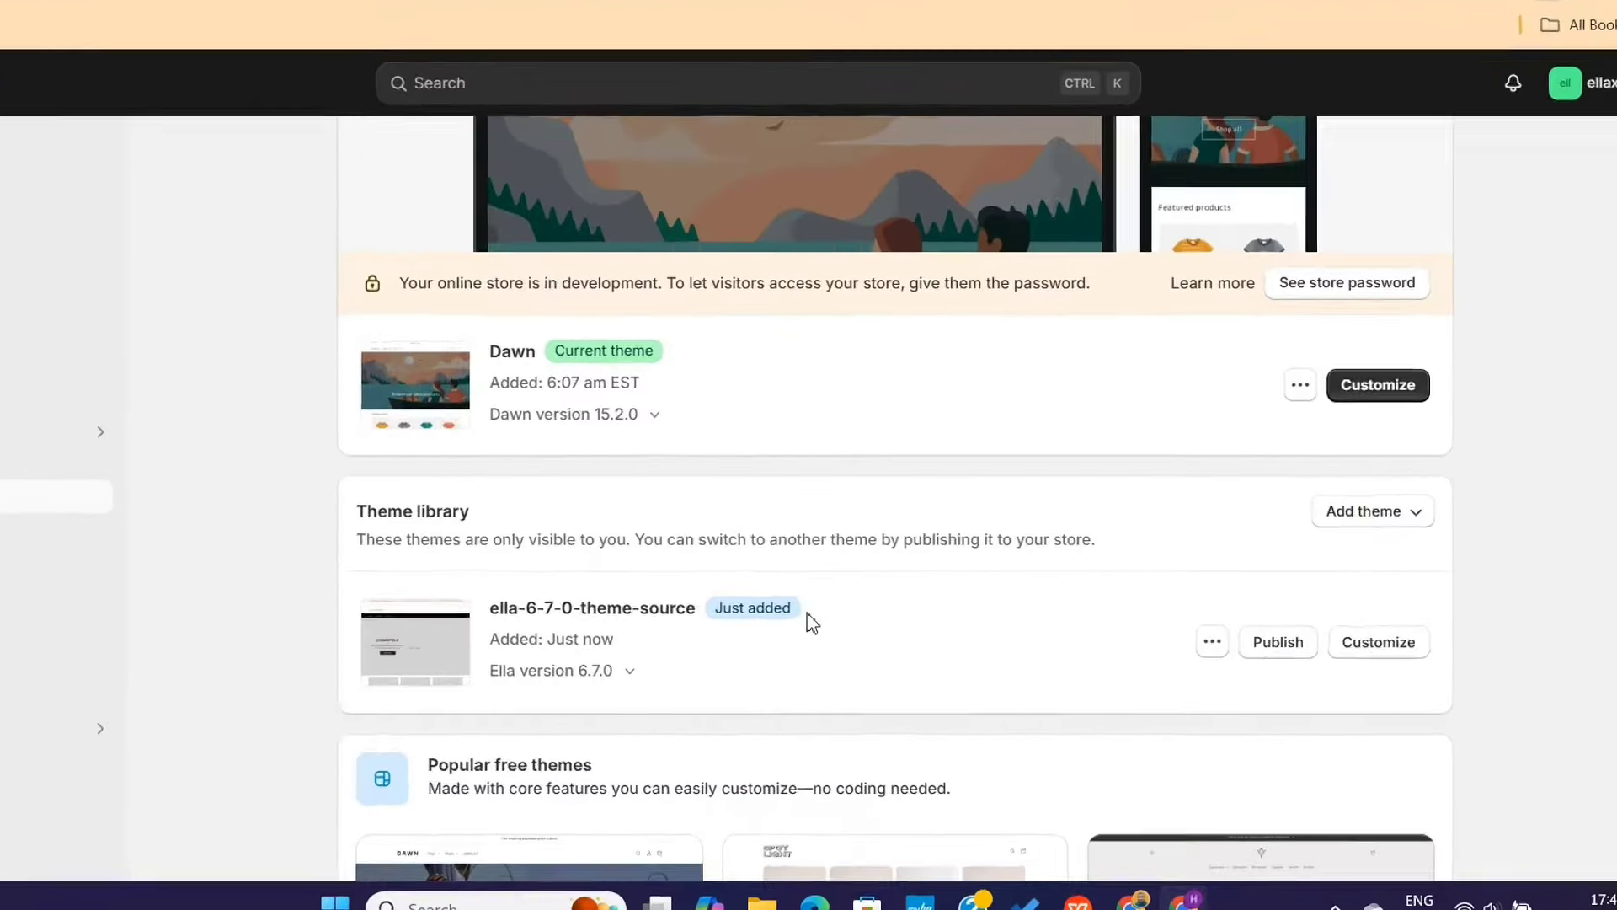
Publish the uploaded ella-6-7-0-theme-source theme in place of Dawn and confirm the replacement.
{"action": "left_click_drag", "start_coordinate": [809, 621], "coordinate": [705, 616]}
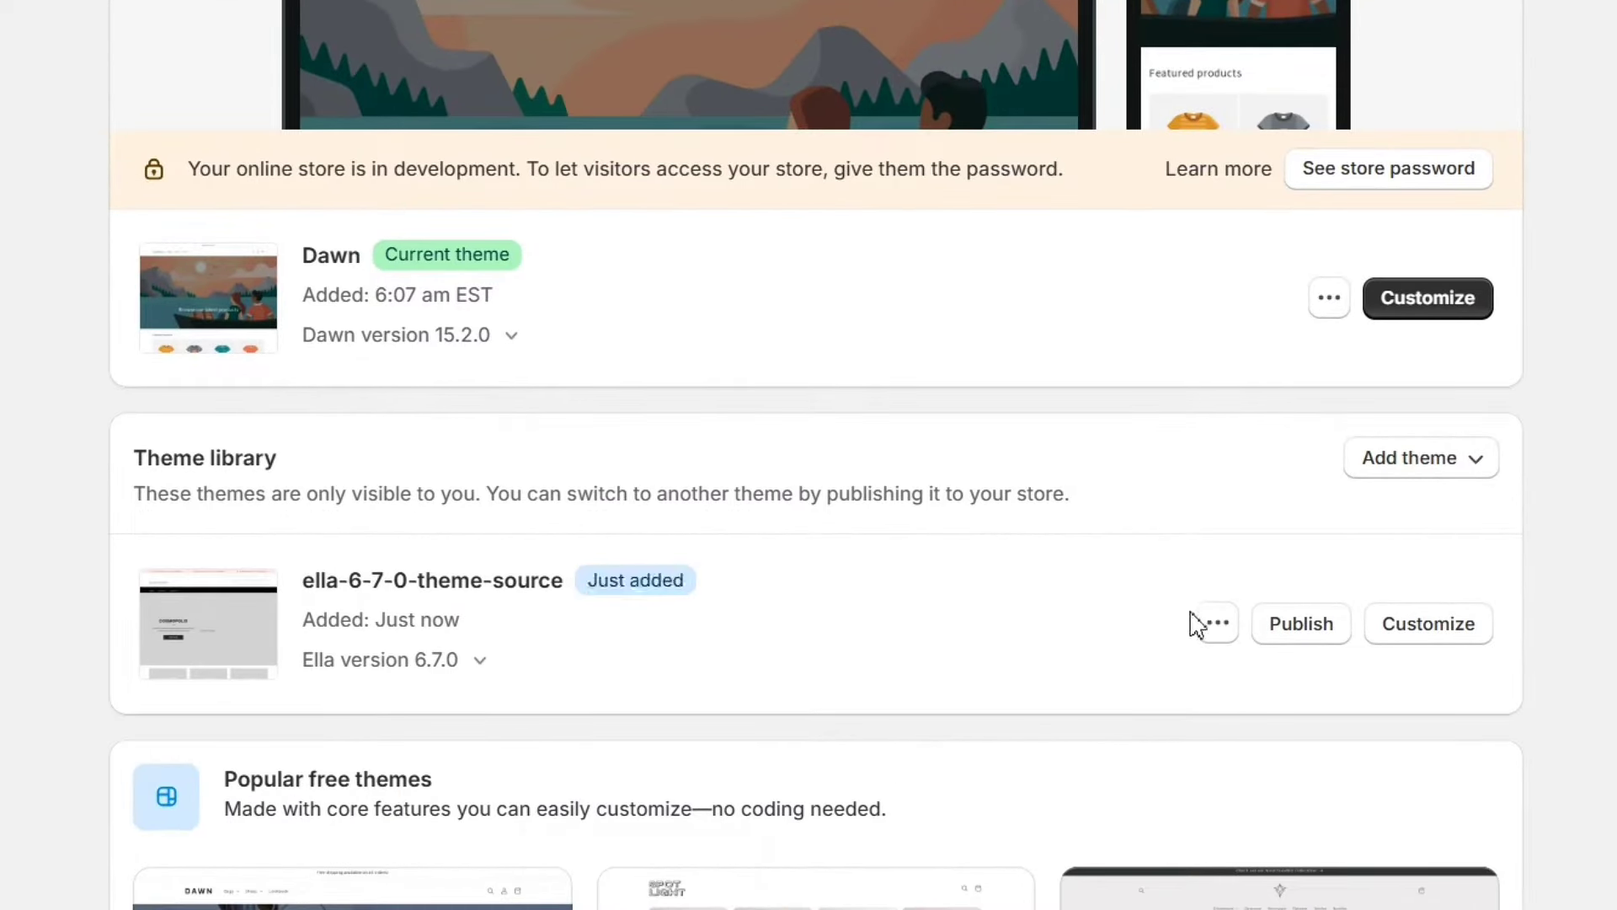
{"action": "left_click", "coordinate": [1282, 640]}
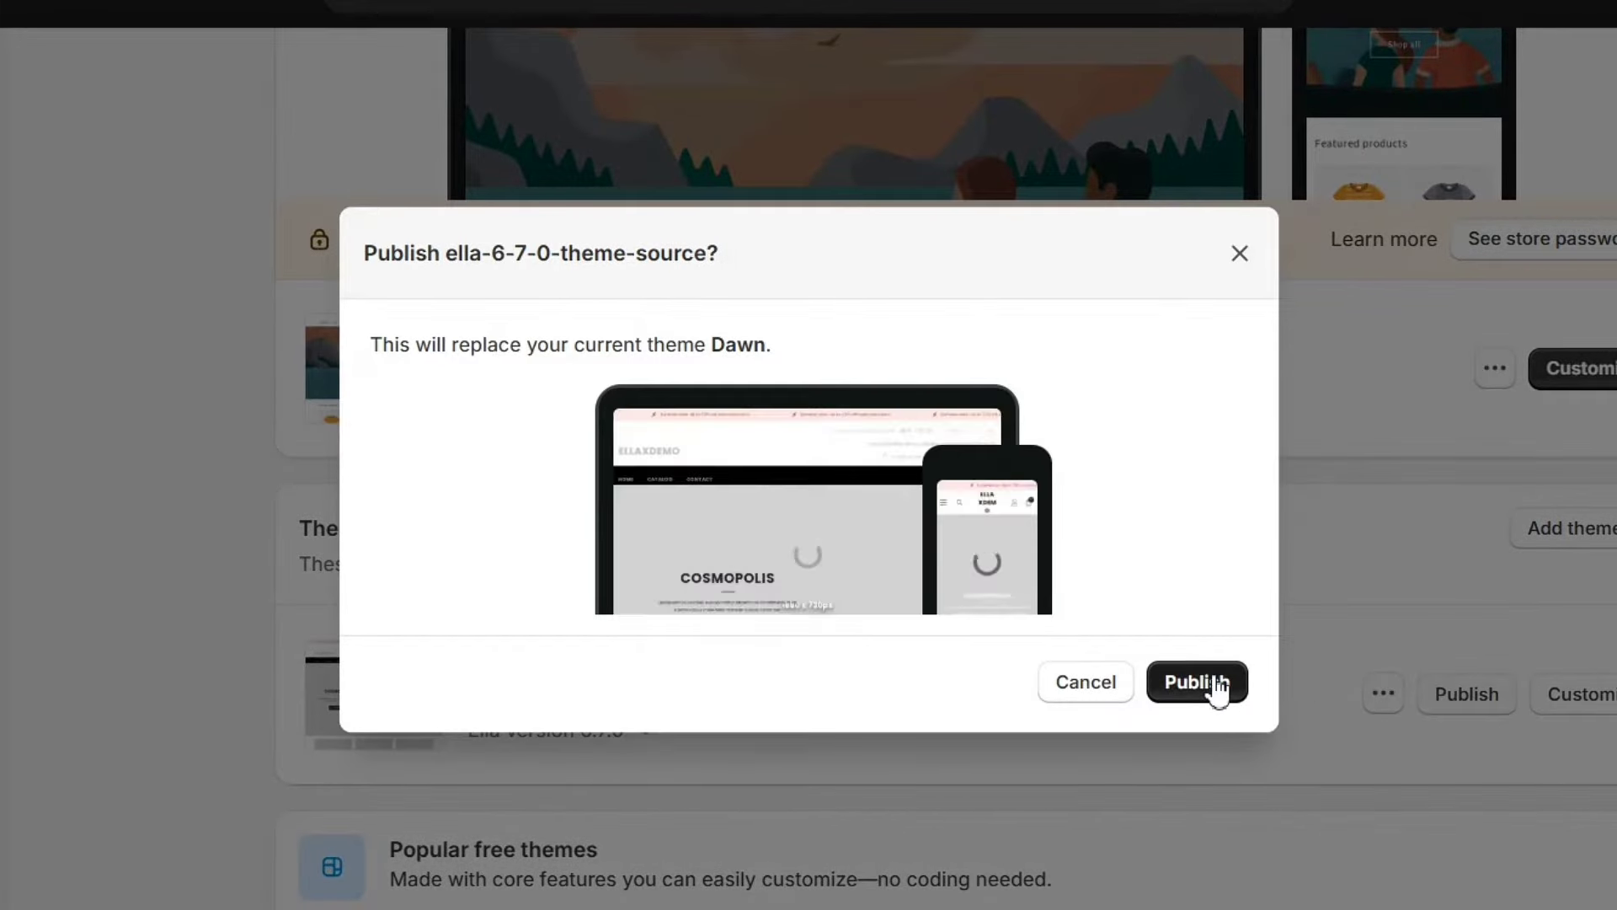
{"action": "left_click", "coordinate": [1048, 616]}
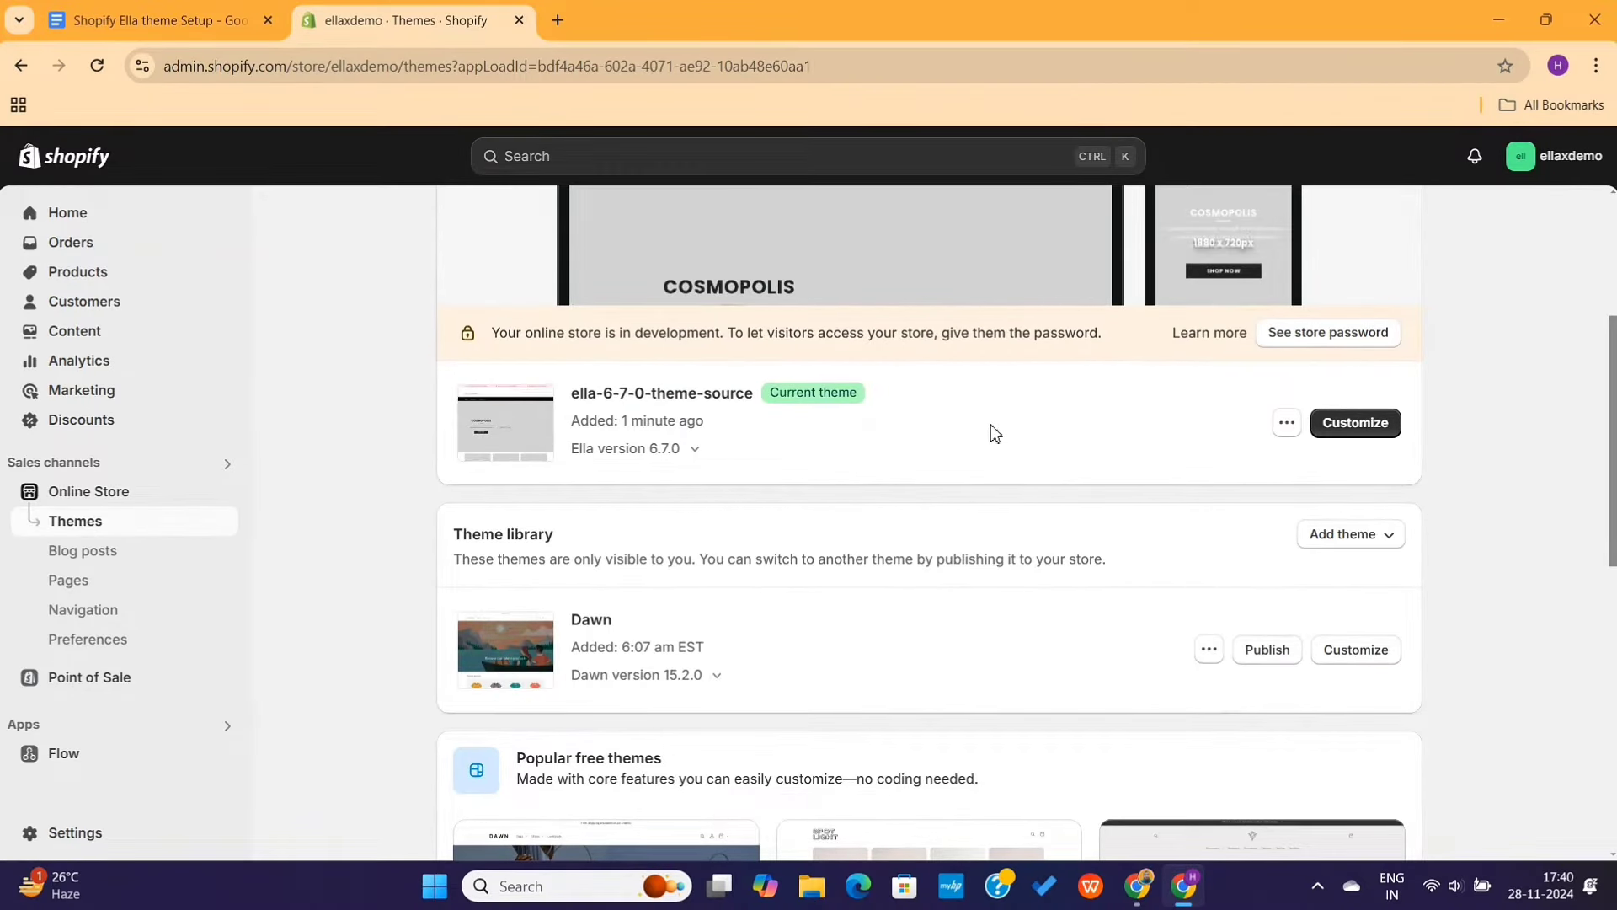
View the live online store and look through its home page with the Ella theme applied.
{"action": "scroll", "coordinate": [990, 432], "scroll_direction": "up", "scroll_amount": 4}
{"action": "left_click", "coordinate": [1357, 273]}
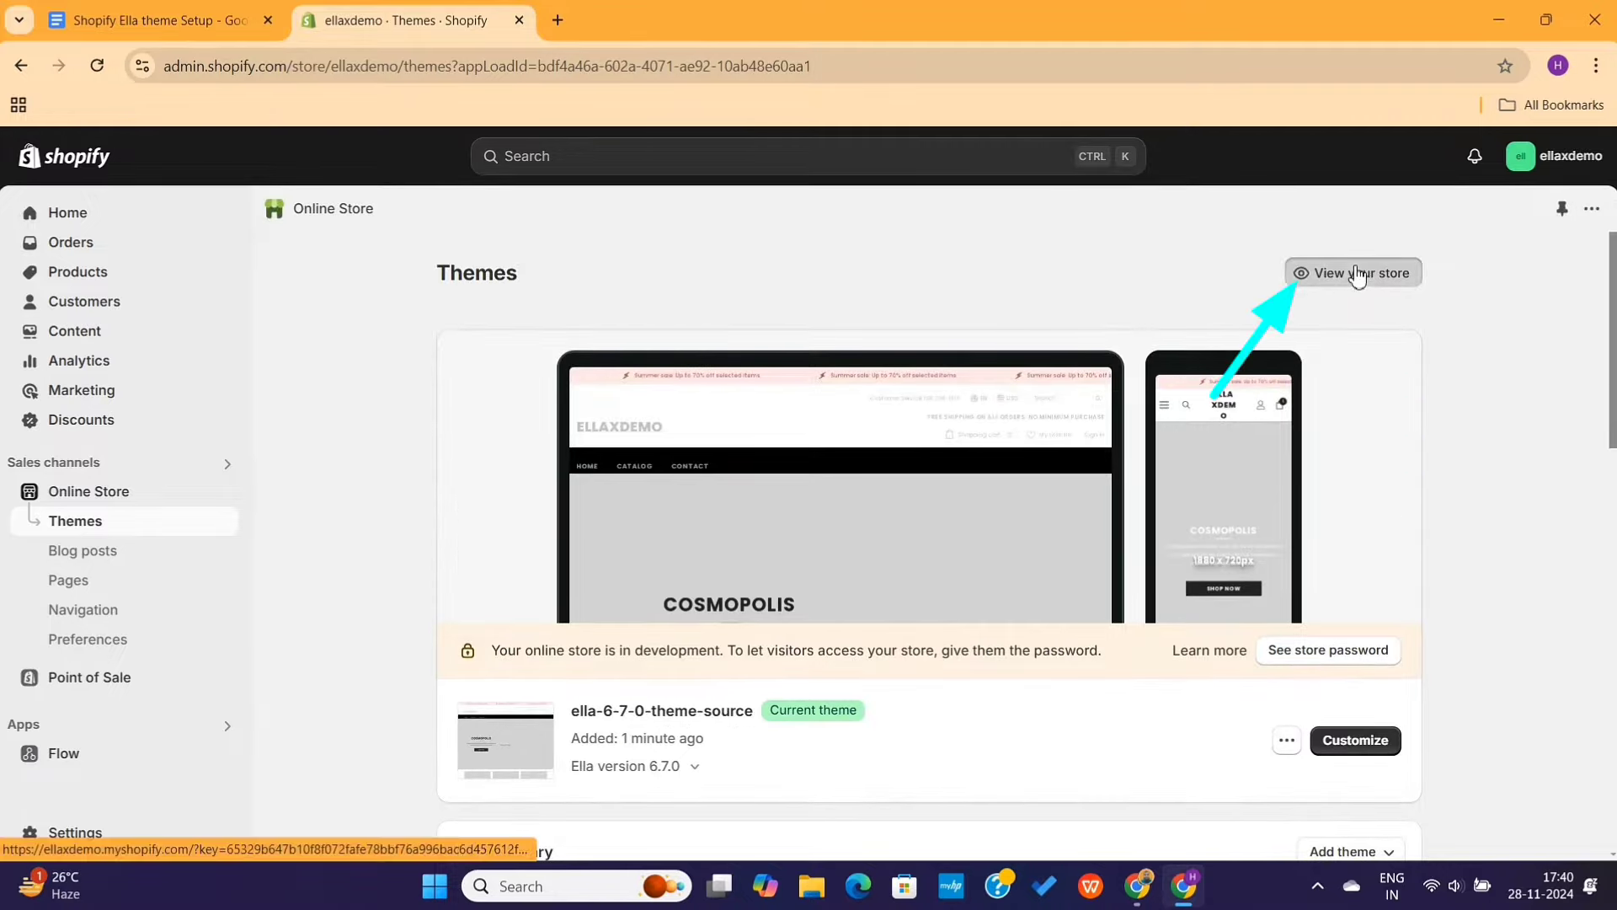
{"action": "scroll", "coordinate": [729, 365], "scroll_direction": "down", "scroll_amount": 14}
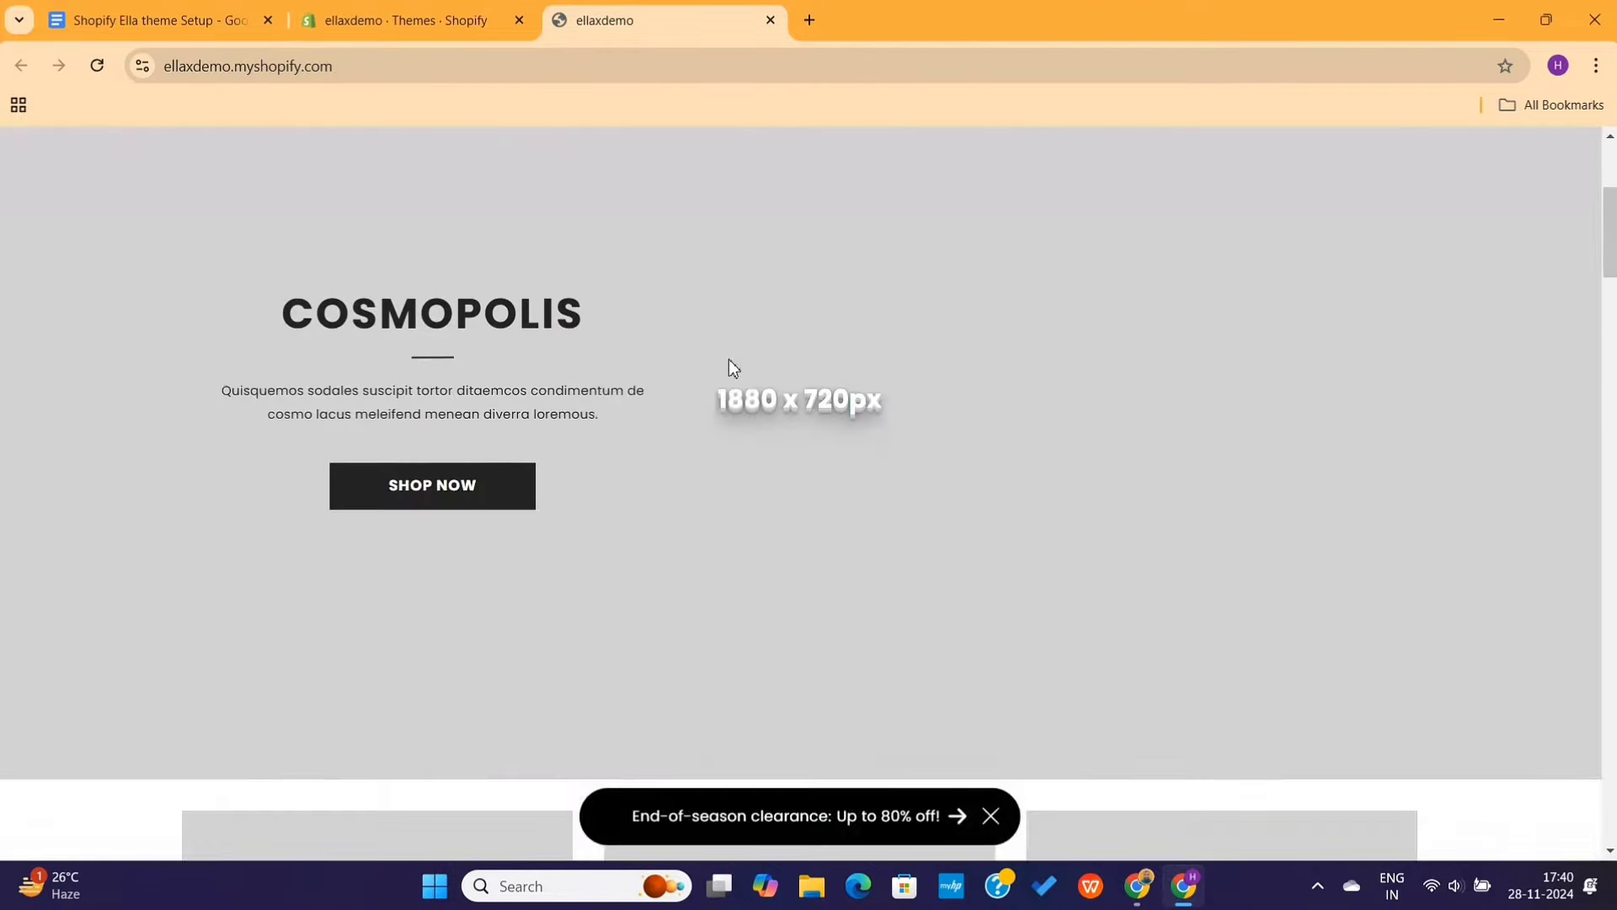
{"action": "scroll", "coordinate": [731, 370], "scroll_direction": "down", "scroll_amount": 20}
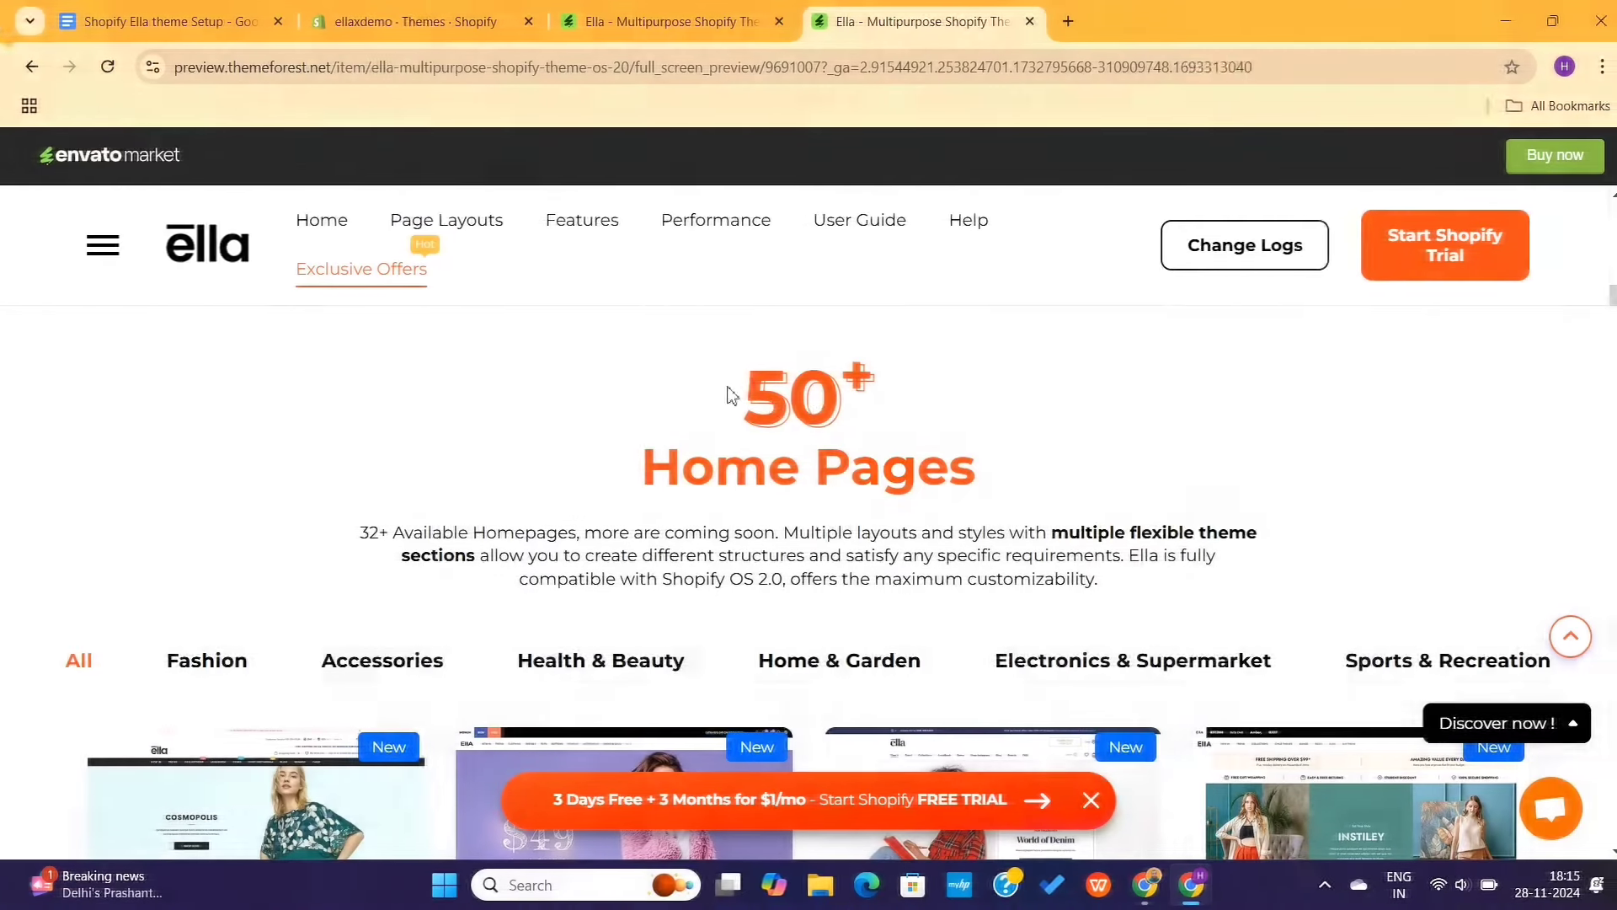
Examine the home page layouts offered in the Ella theme's ThemeForest live preview.
{"action": "left_click_drag", "start_coordinate": [733, 390], "coordinate": [1003, 473]}
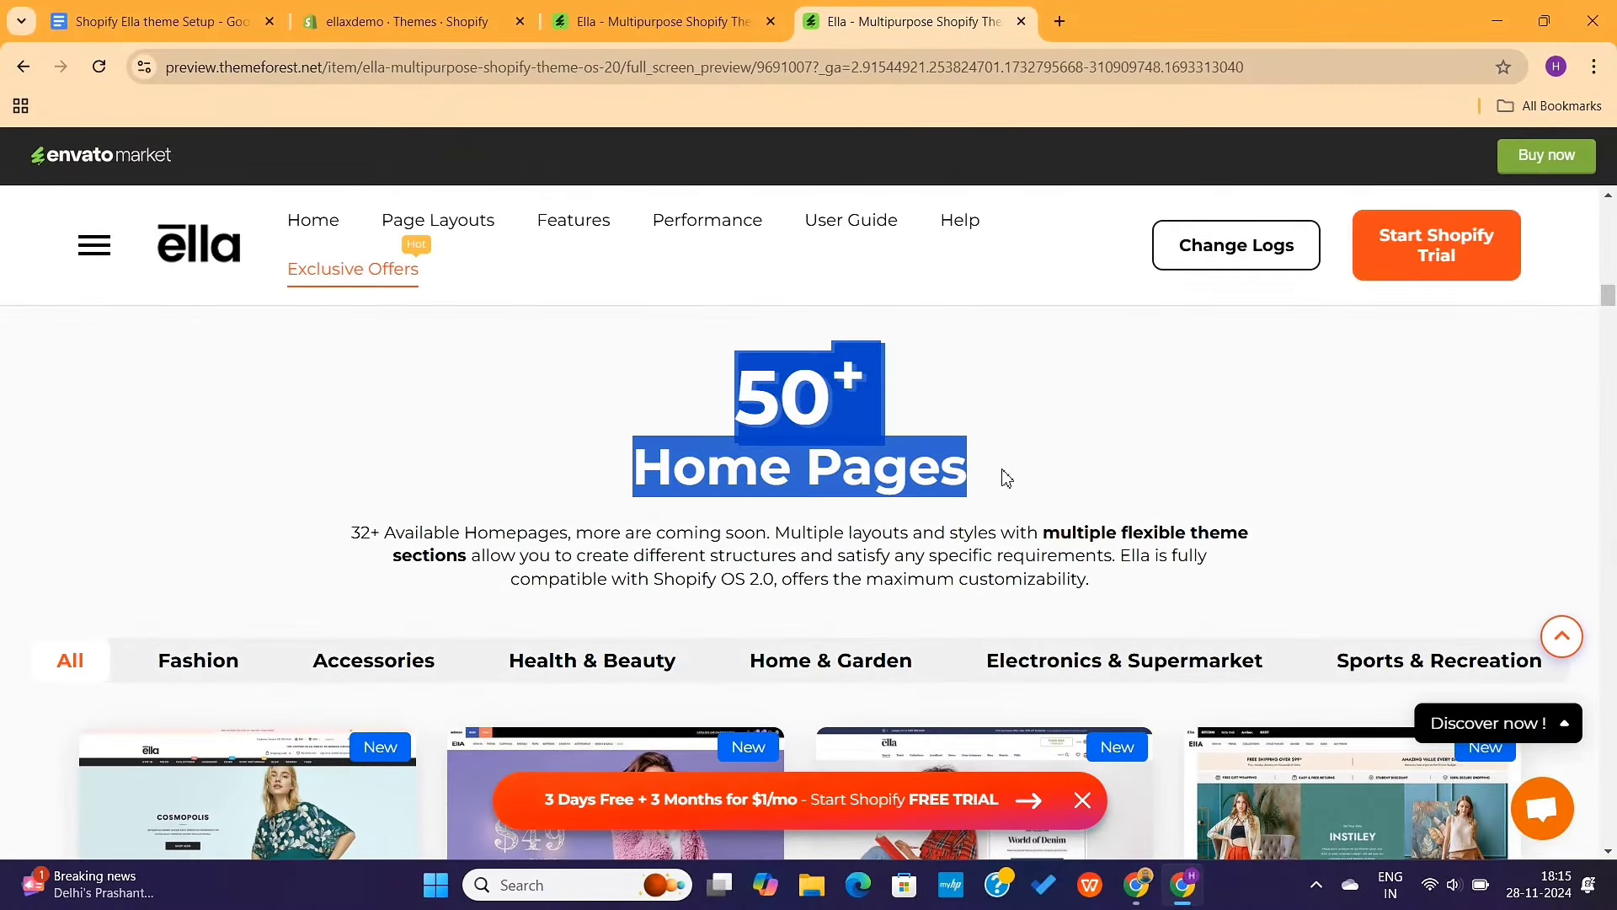
{"action": "left_click", "coordinate": [1026, 479]}
{"action": "scroll", "coordinate": [870, 574], "scroll_direction": "down", "scroll_amount": 4}
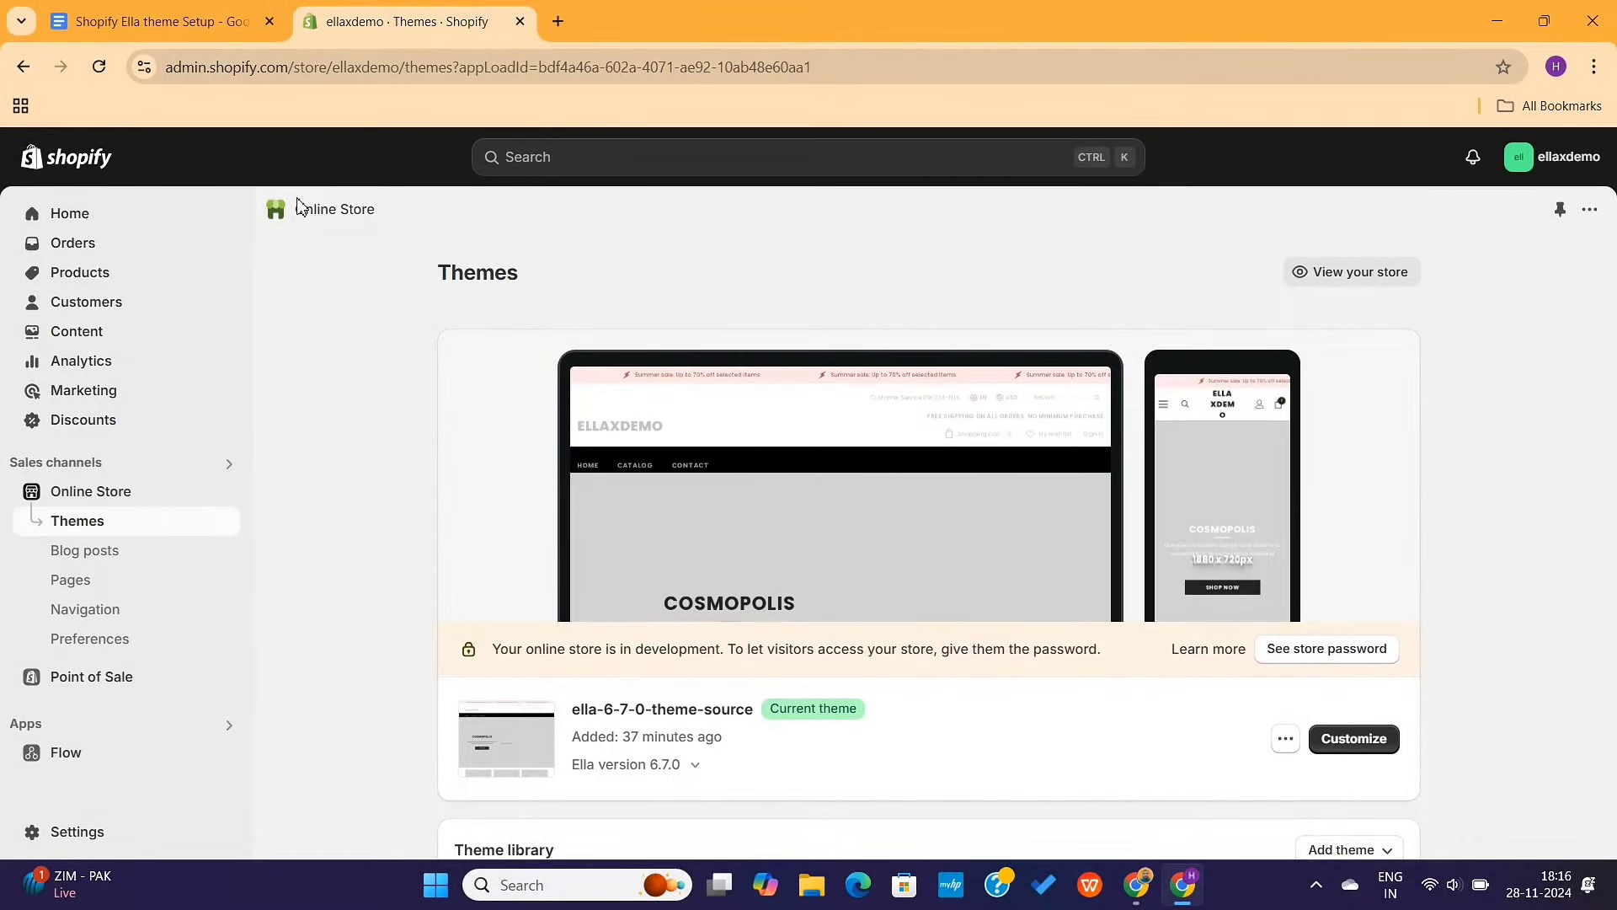
Open the homepage templates and presets link under Step #3 of the setup checklist and look through the Preset For Home Page table.
{"action": "left_click", "coordinate": [176, 34]}
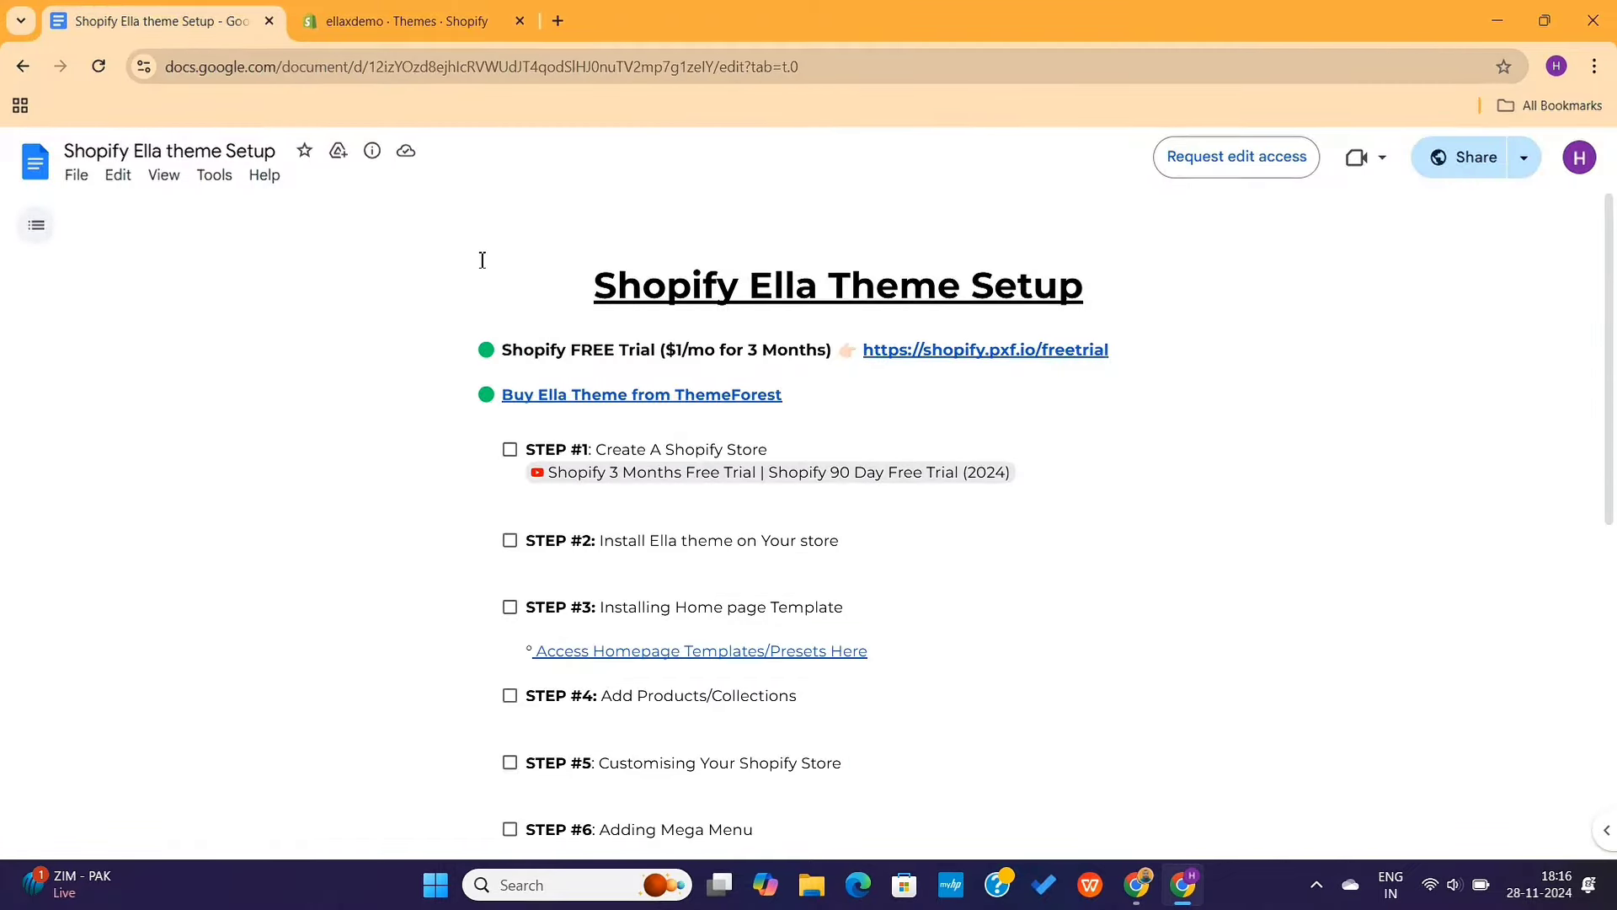
{"action": "left_click_drag", "start_coordinate": [409, 529], "coordinate": [845, 542]}
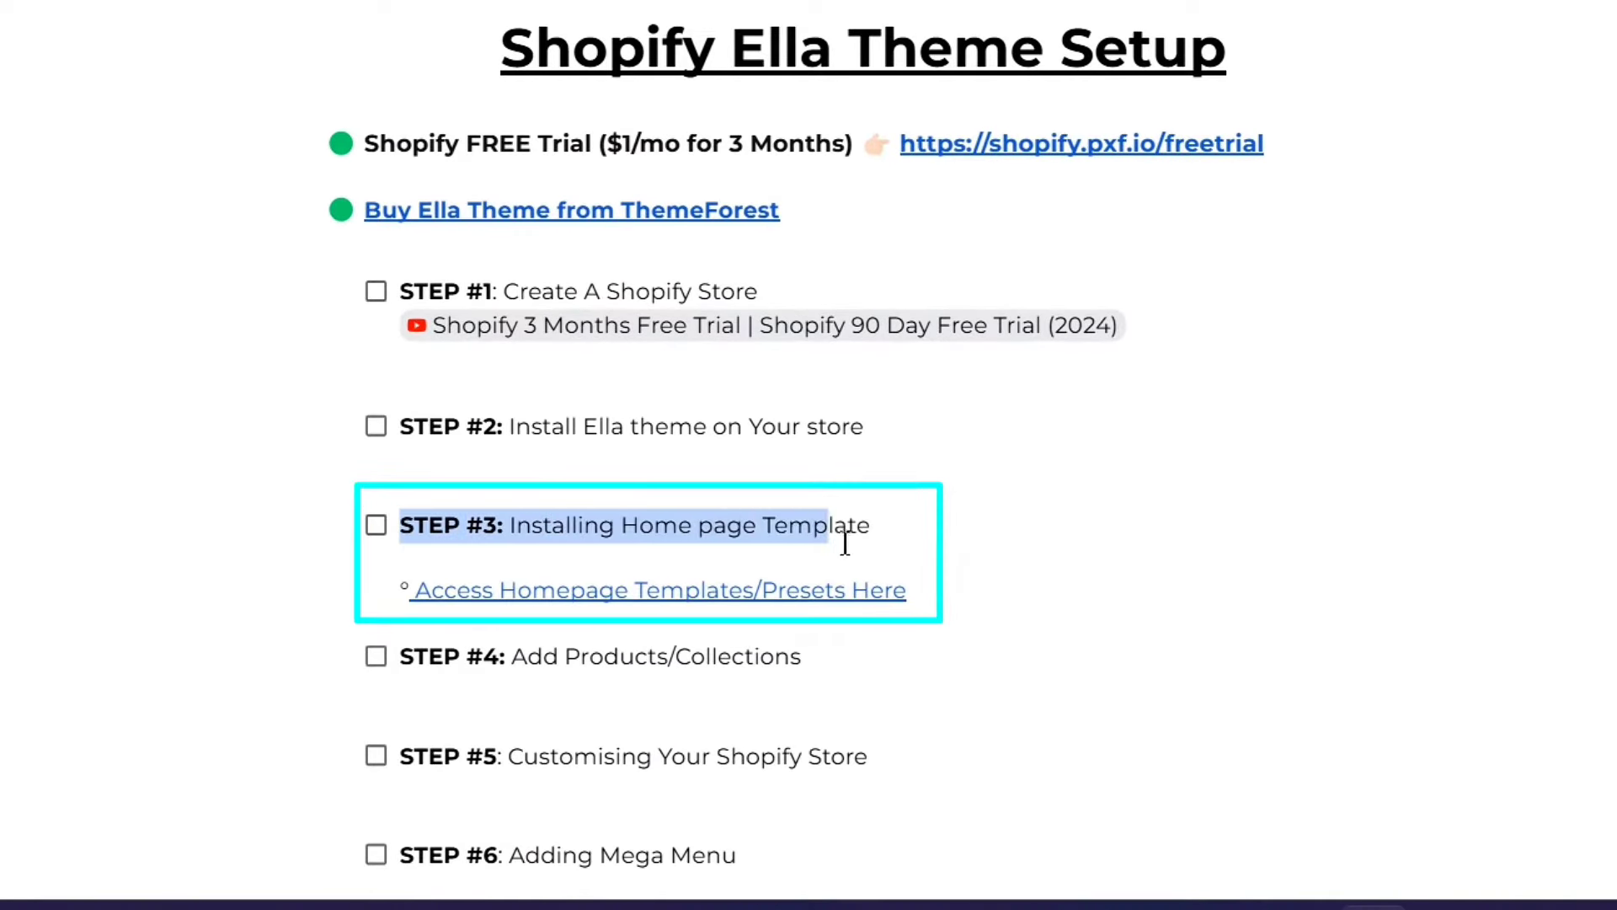
{"action": "left_click", "coordinate": [931, 537]}
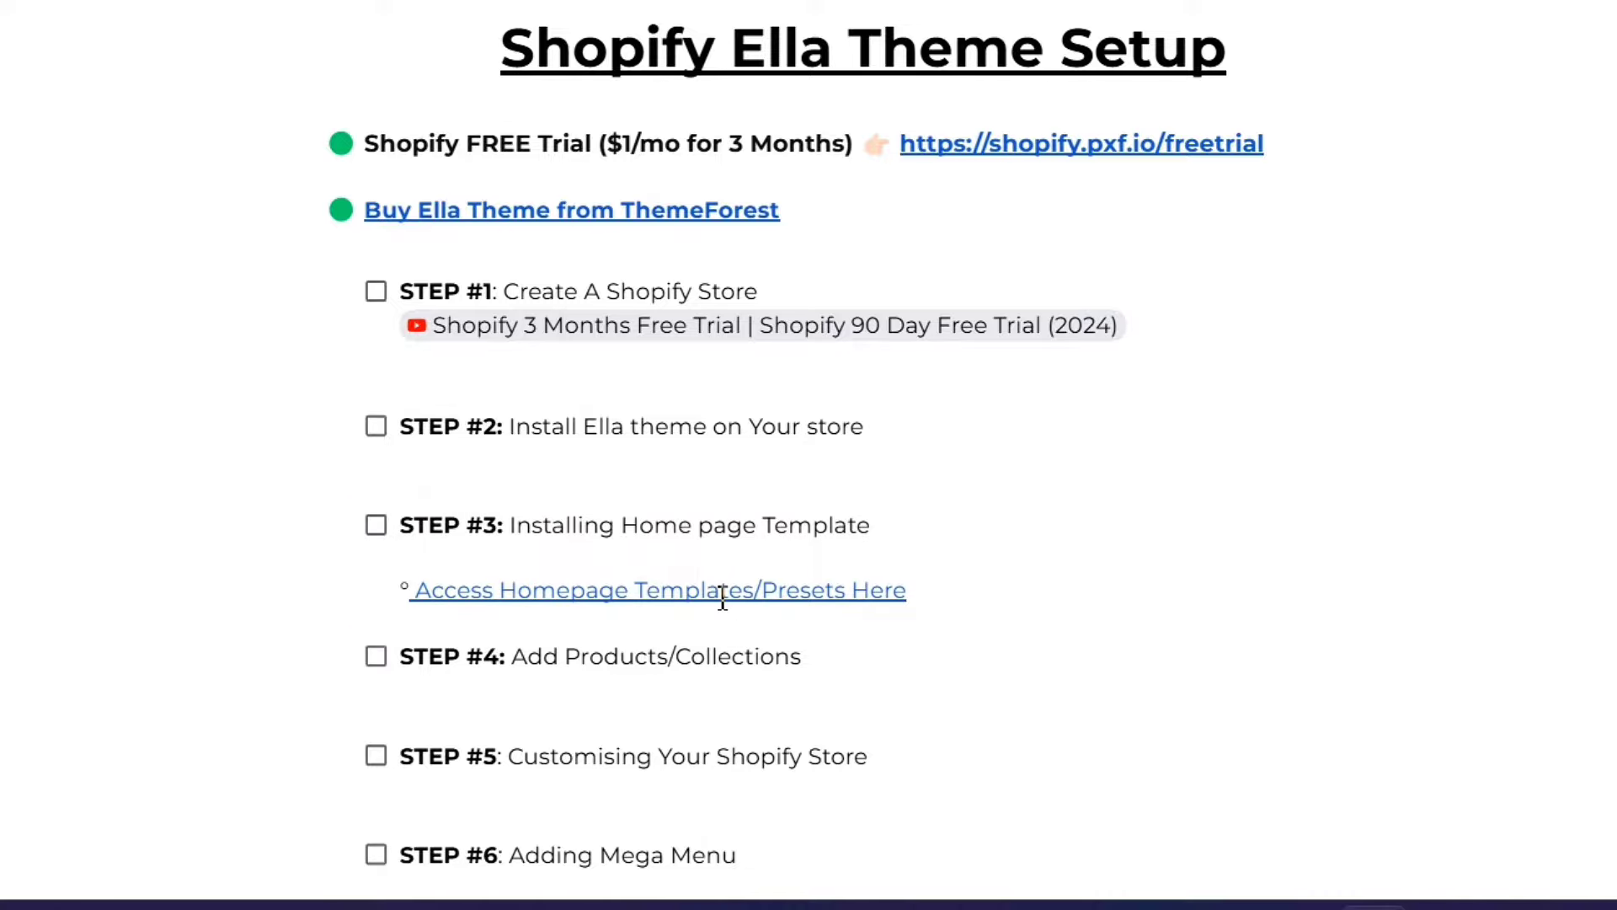
{"action": "mouse_move", "coordinate": [722, 596]}
{"action": "left_click", "coordinate": [689, 649]}
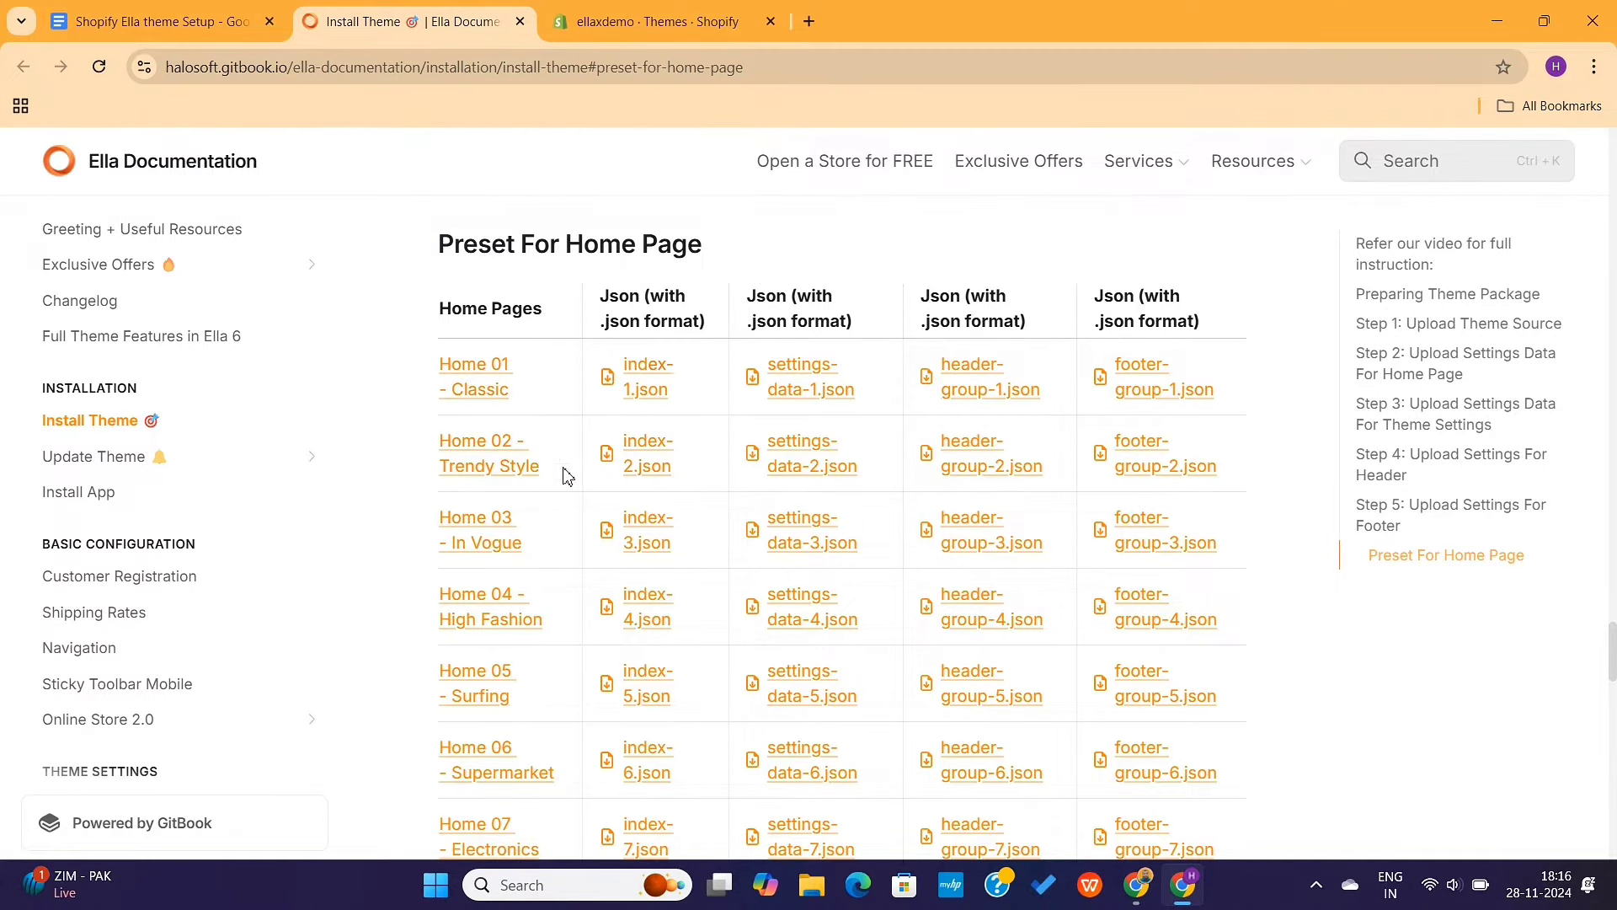
{"action": "scroll", "coordinate": [556, 488], "scroll_direction": "down", "scroll_amount": 20}
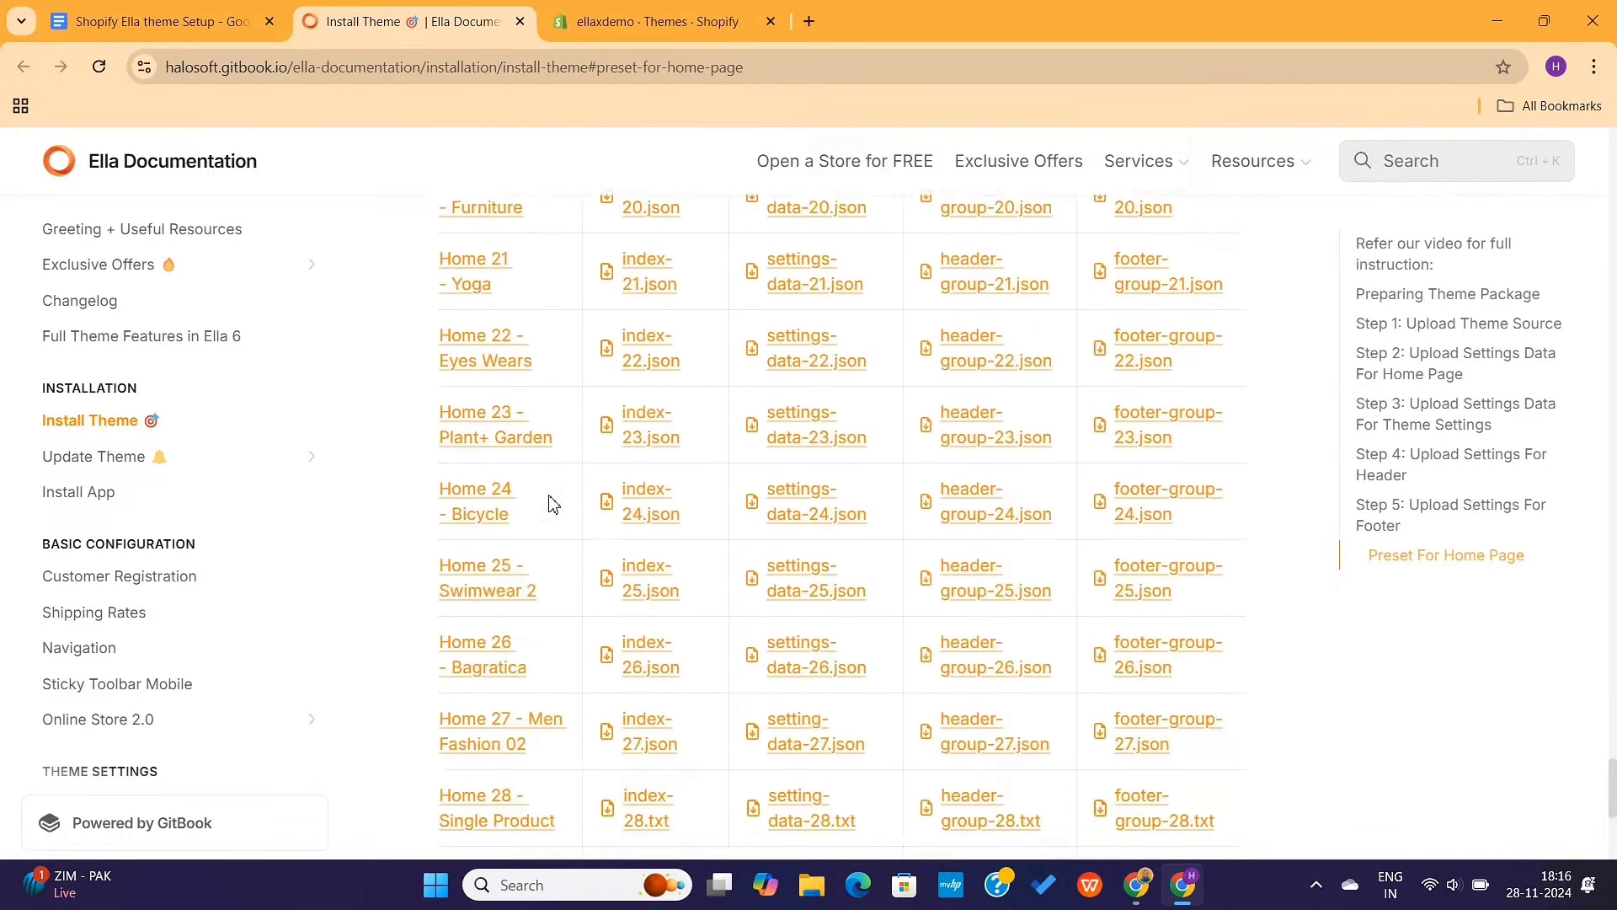
{"action": "scroll", "coordinate": [552, 503], "scroll_direction": "down", "scroll_amount": 6}
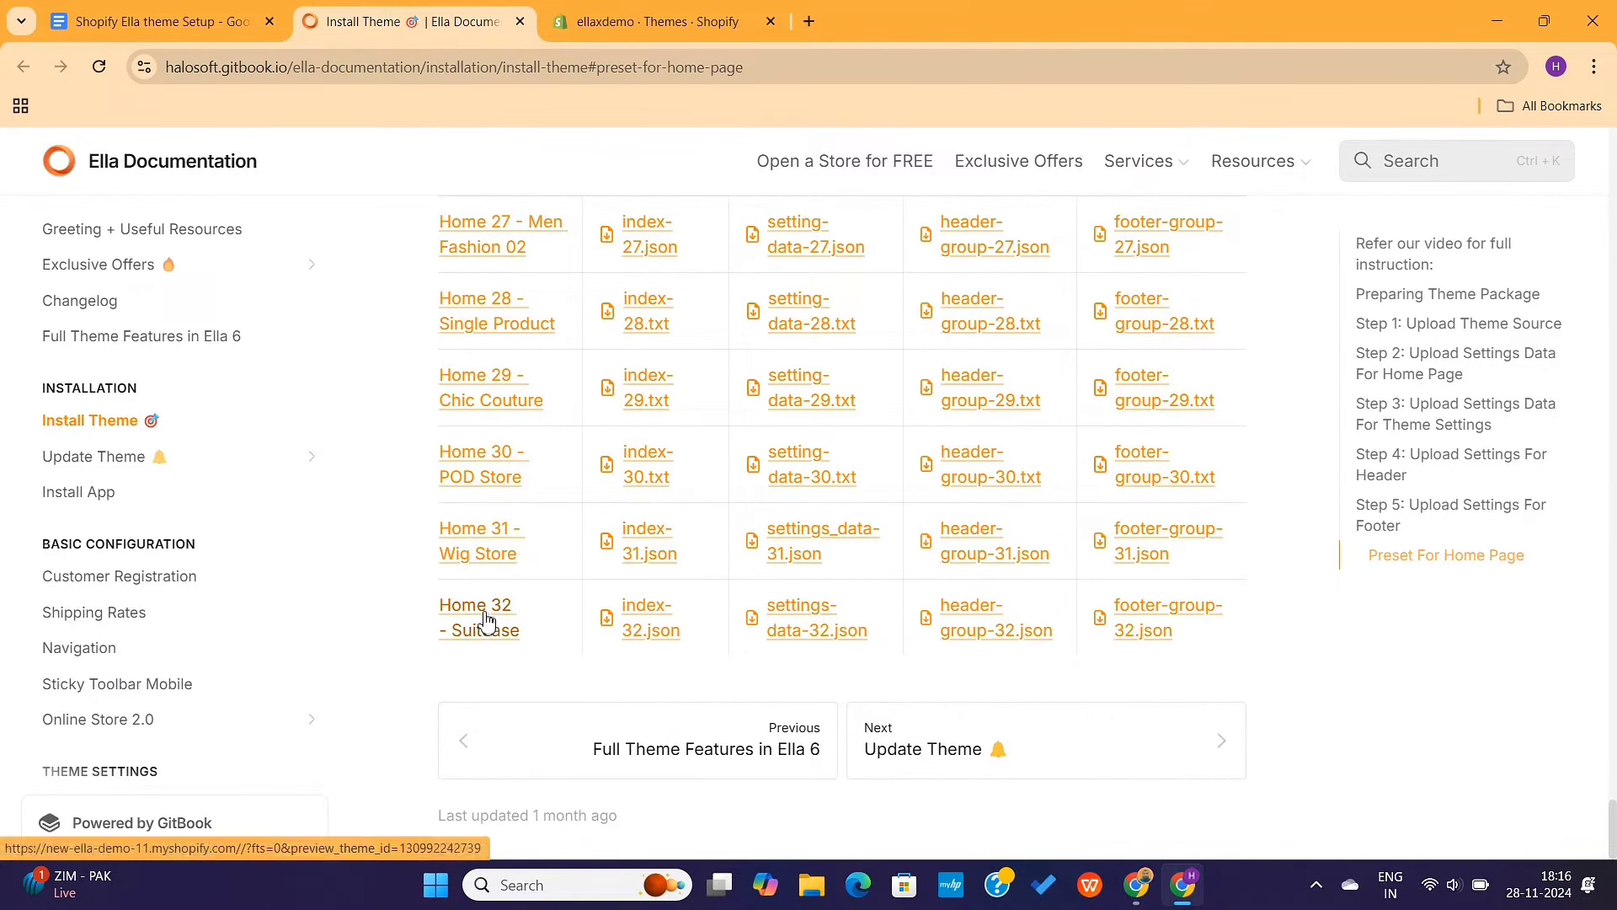
Preview the Home 03 - In Vogue demo store, look through its page, and return to the preset table.
{"action": "left_click", "coordinate": [491, 545]}
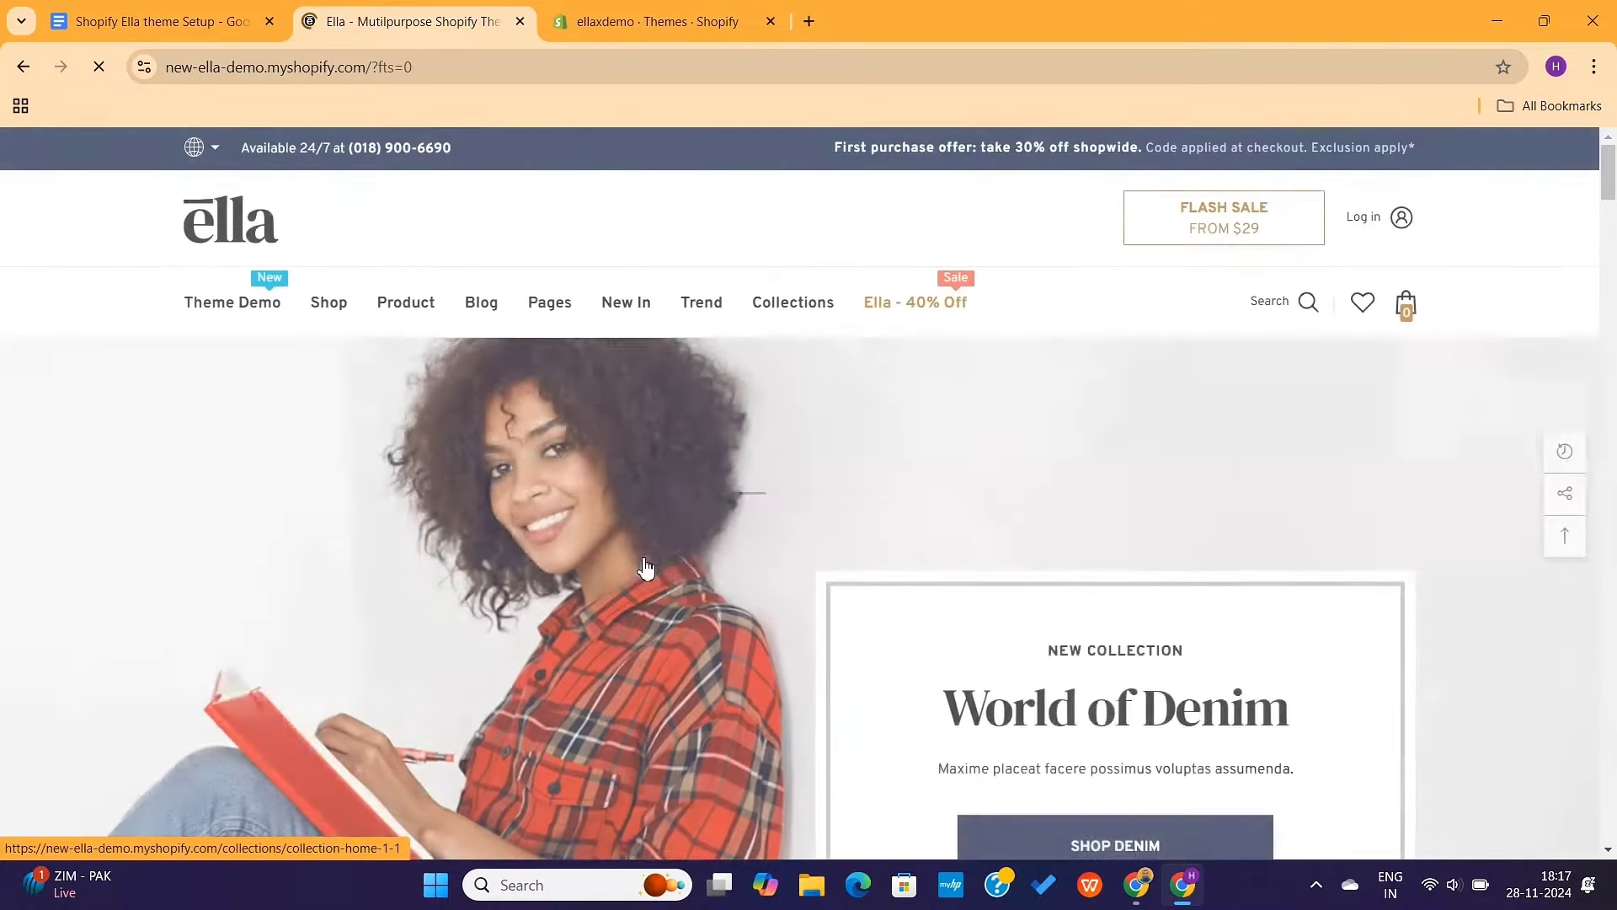
{"action": "scroll", "coordinate": [645, 567], "scroll_direction": "down", "scroll_amount": 20}
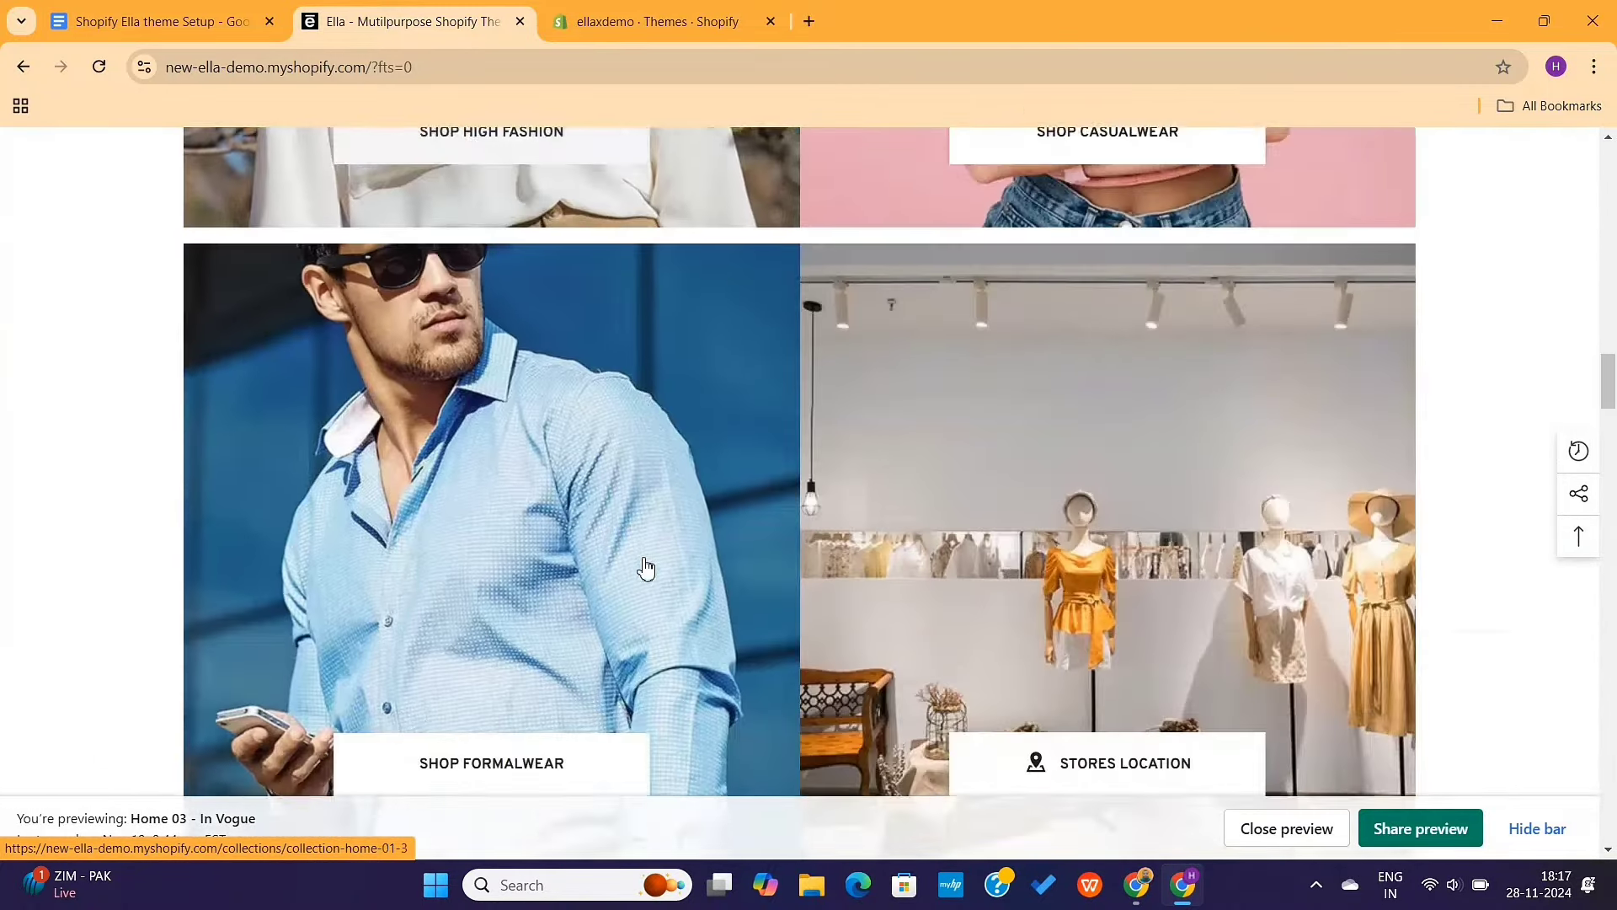
{"action": "scroll", "coordinate": [646, 567], "scroll_direction": "down", "scroll_amount": 10}
{"action": "key", "text": "alt+Left"}
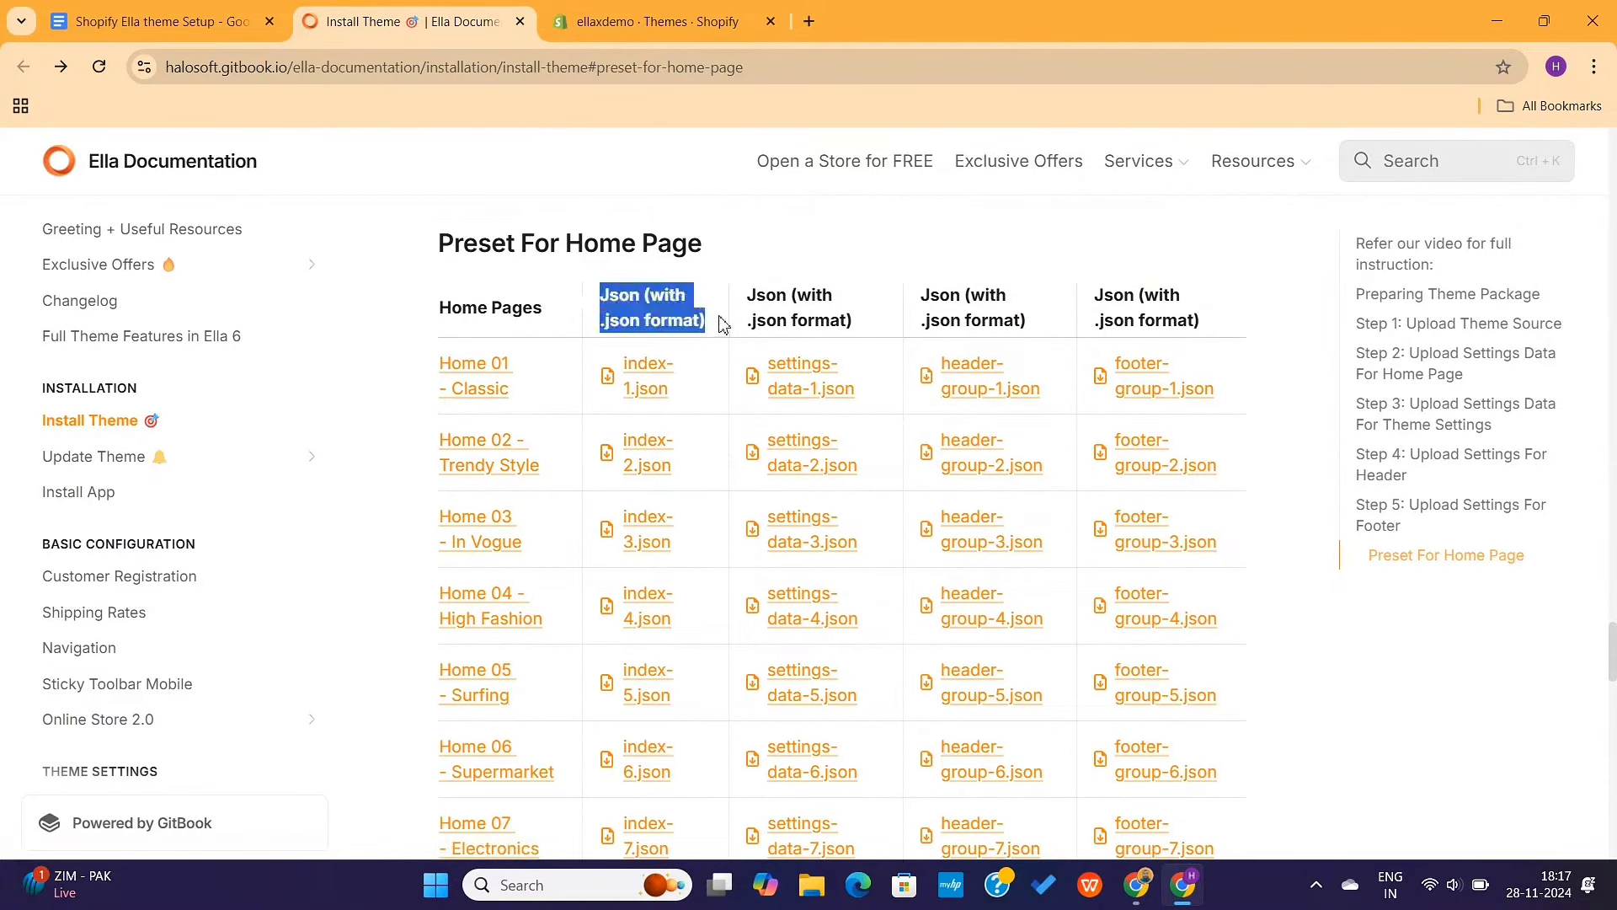
View the settings-data-1.json file of the Home 01 - Classic preset and close it.
{"action": "left_click", "coordinate": [1213, 341]}
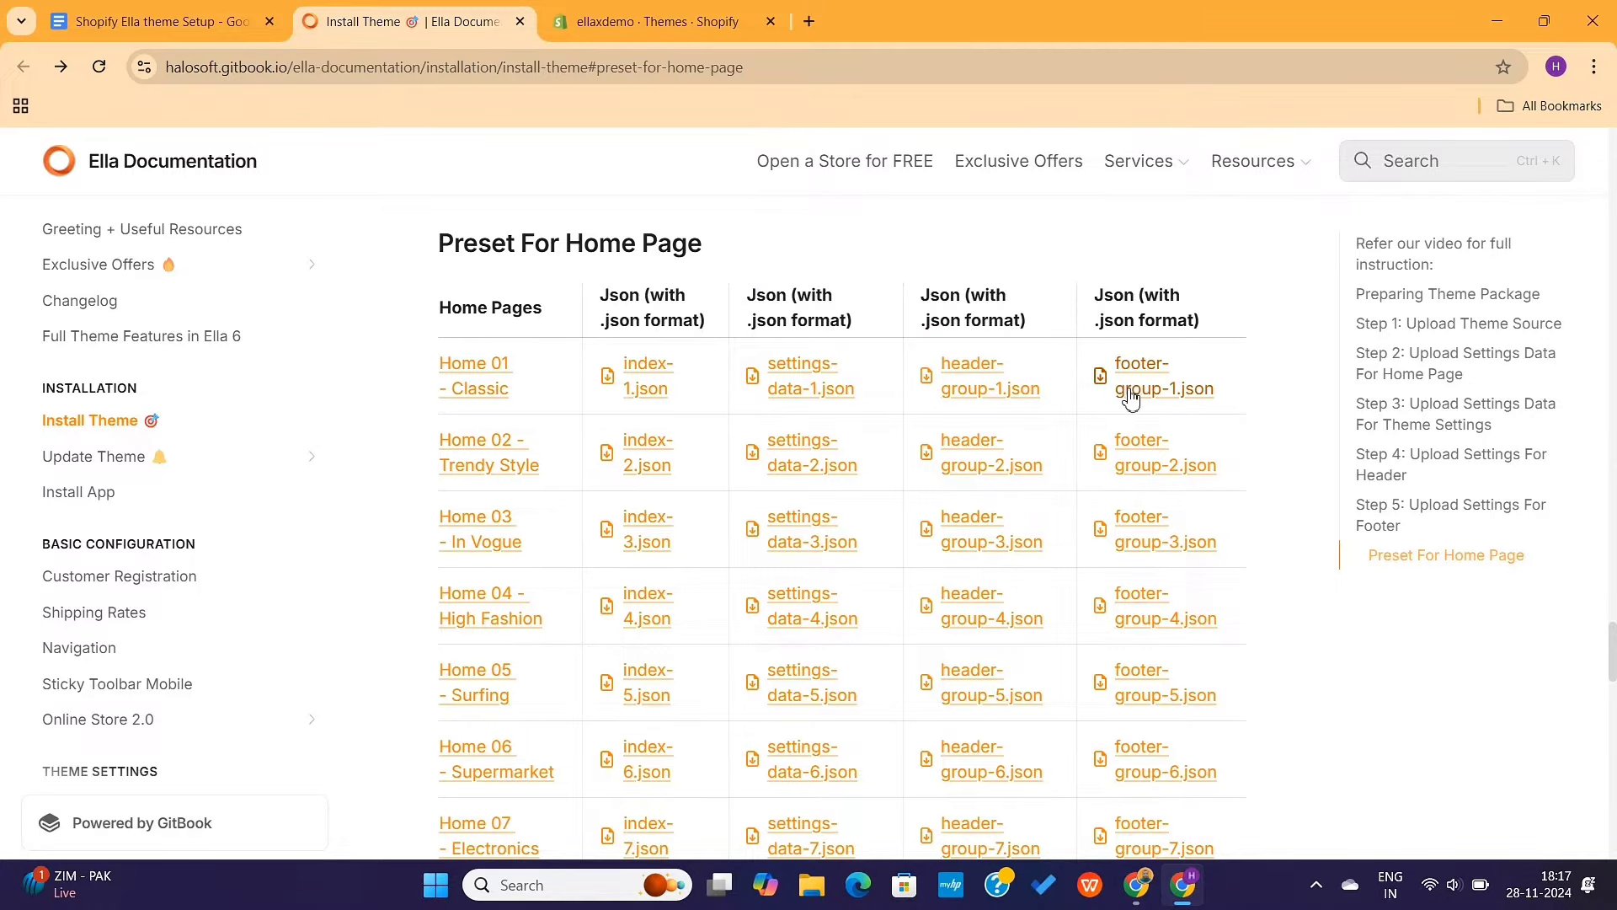
{"action": "left_click", "coordinate": [846, 403]}
{"action": "scroll", "coordinate": [787, 422], "scroll_direction": "down", "scroll_amount": 7}
{"action": "scroll", "coordinate": [722, 445], "scroll_direction": "up", "scroll_amount": 8}
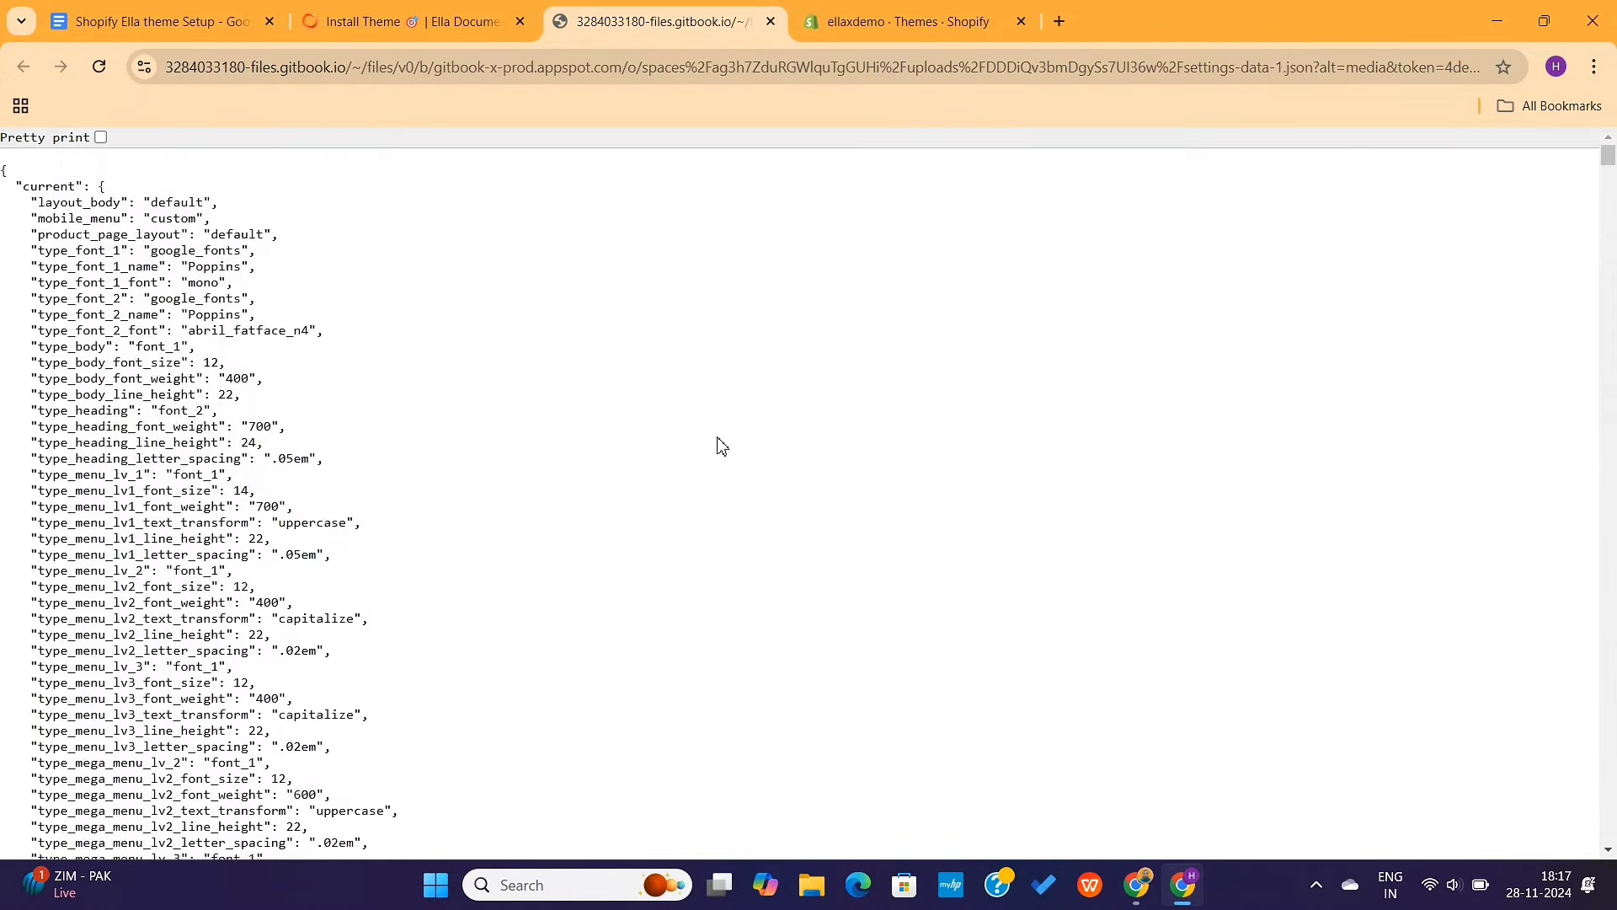
{"action": "left_click", "coordinate": [770, 21]}
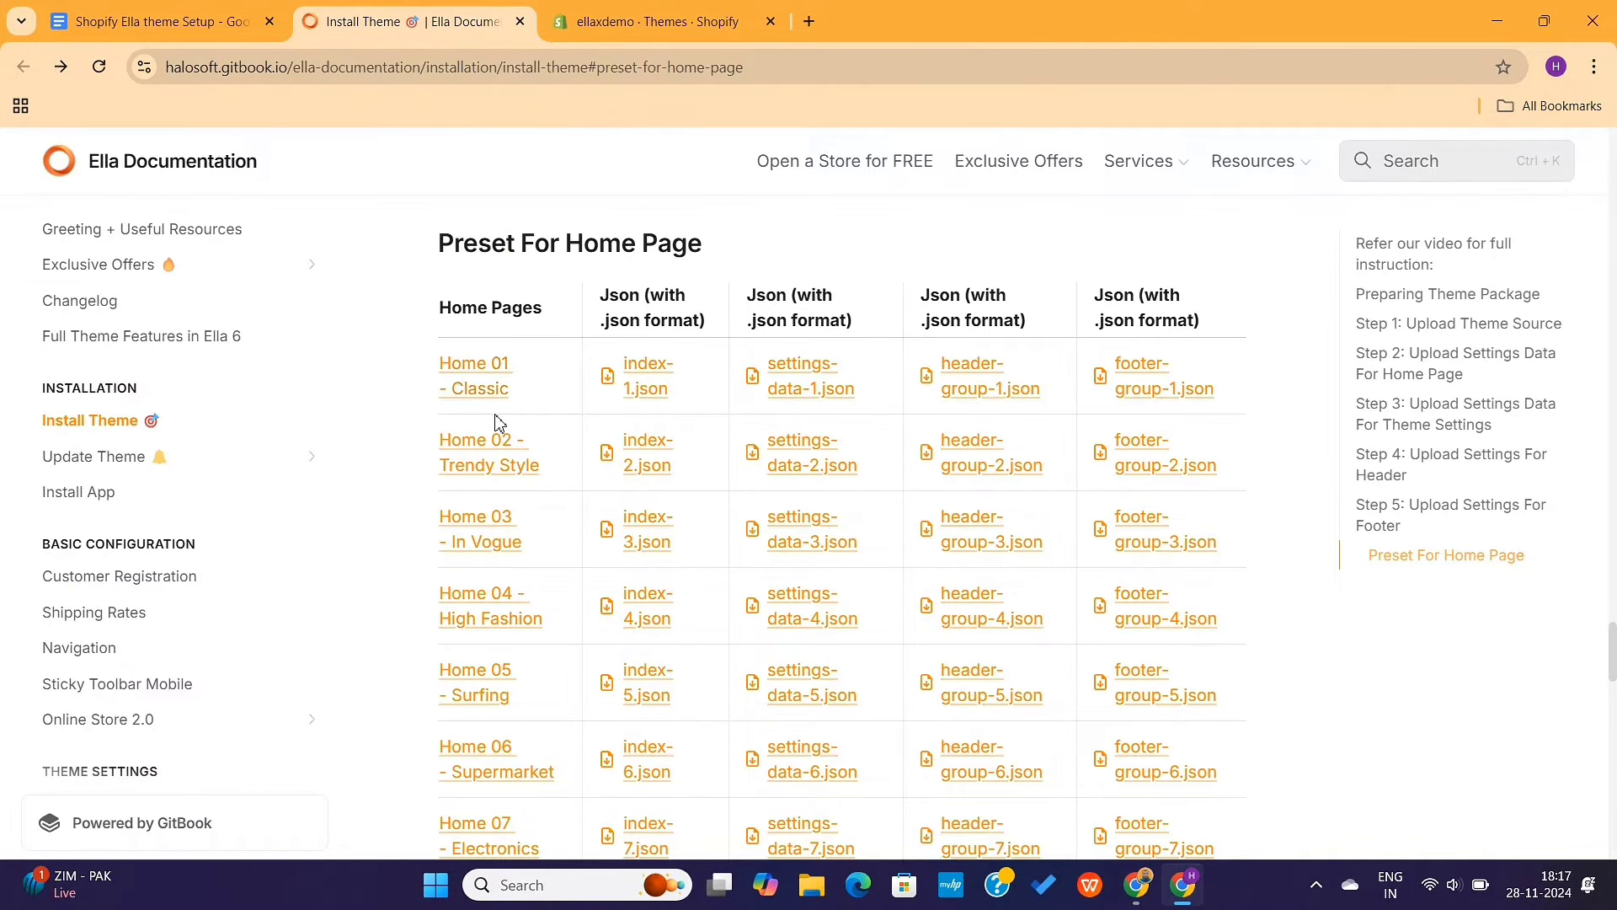
Preview the Home 02 - Trendy Style demo store, look through its page, and go back to the documentation.
{"action": "left_click", "coordinate": [481, 471]}
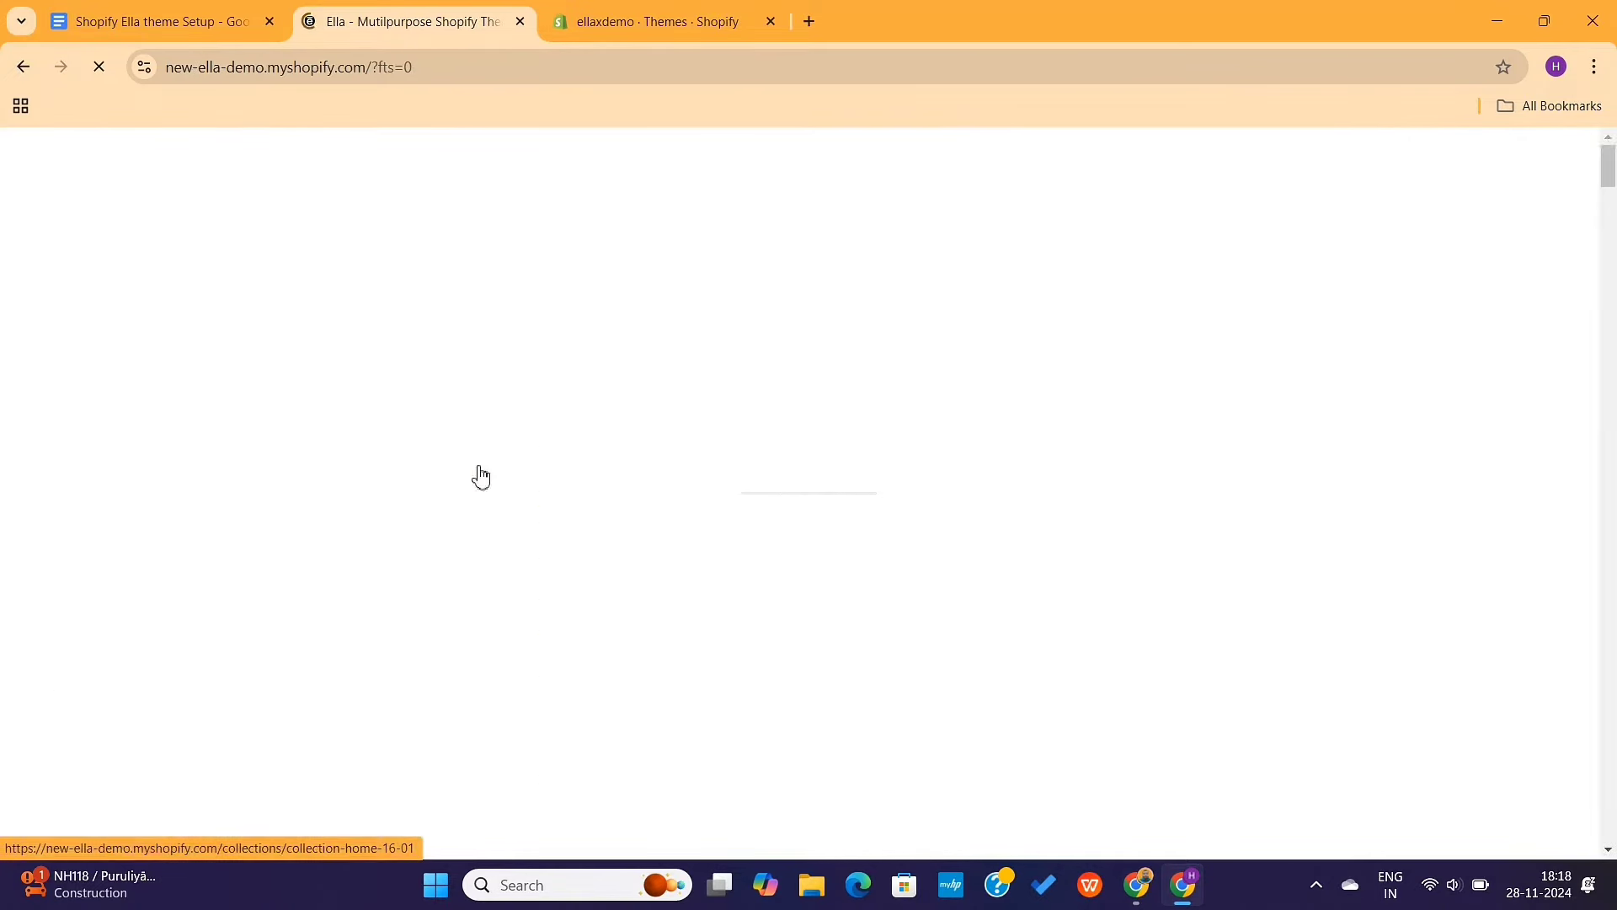
{"action": "scroll", "coordinate": [671, 540], "scroll_direction": "down", "scroll_amount": 15}
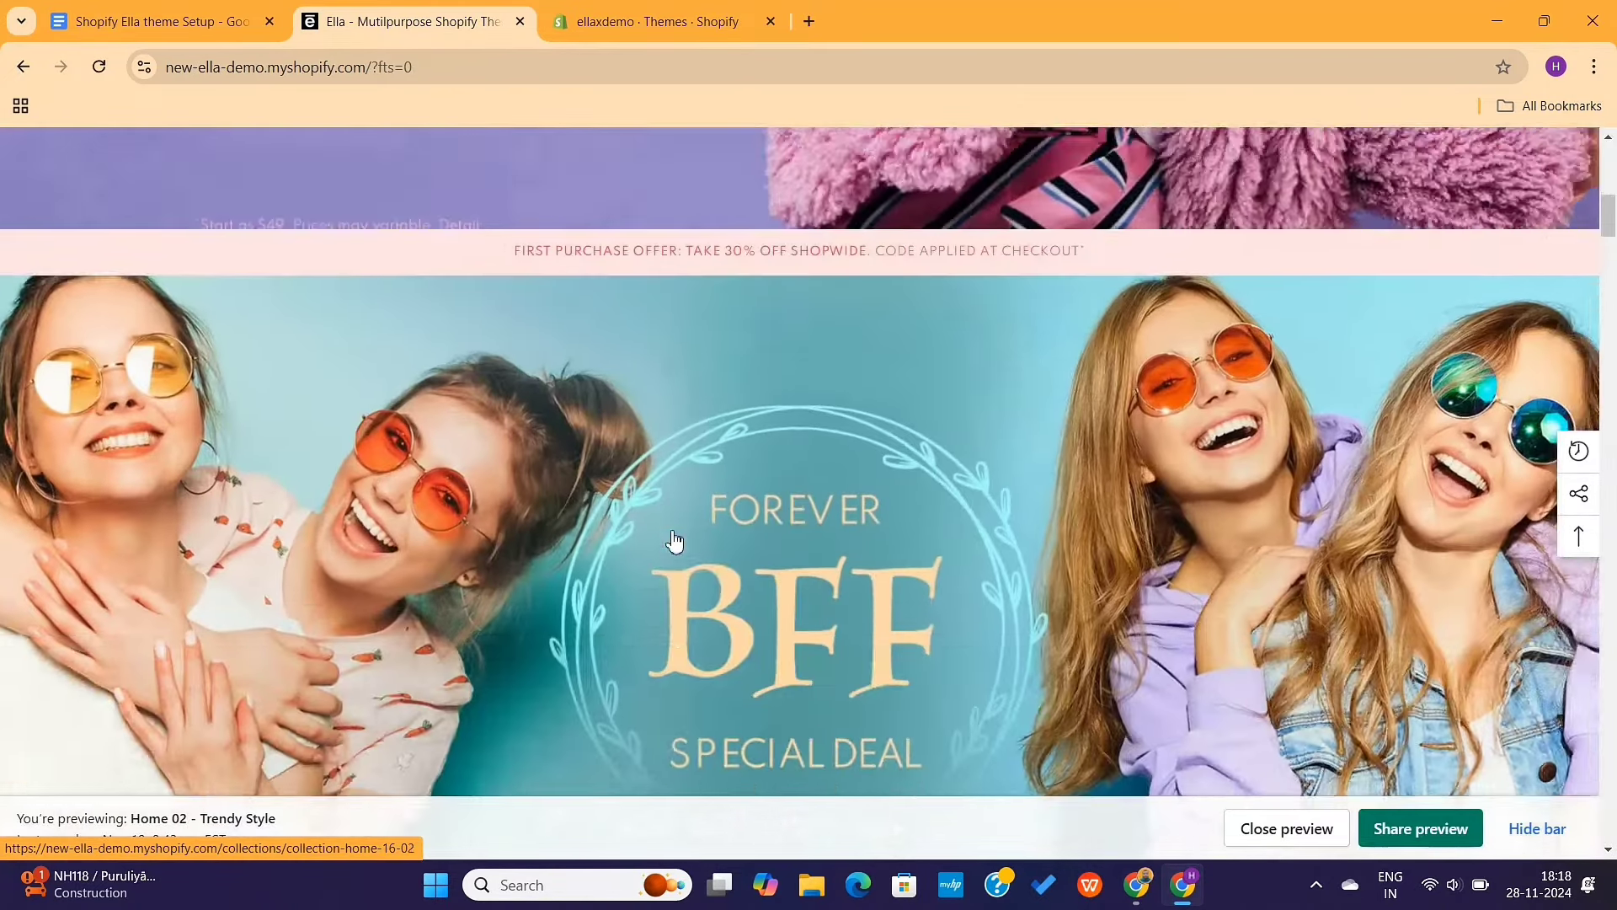
{"action": "scroll", "coordinate": [672, 539], "scroll_direction": "down", "scroll_amount": 5}
{"action": "key", "text": "alt+Left"}
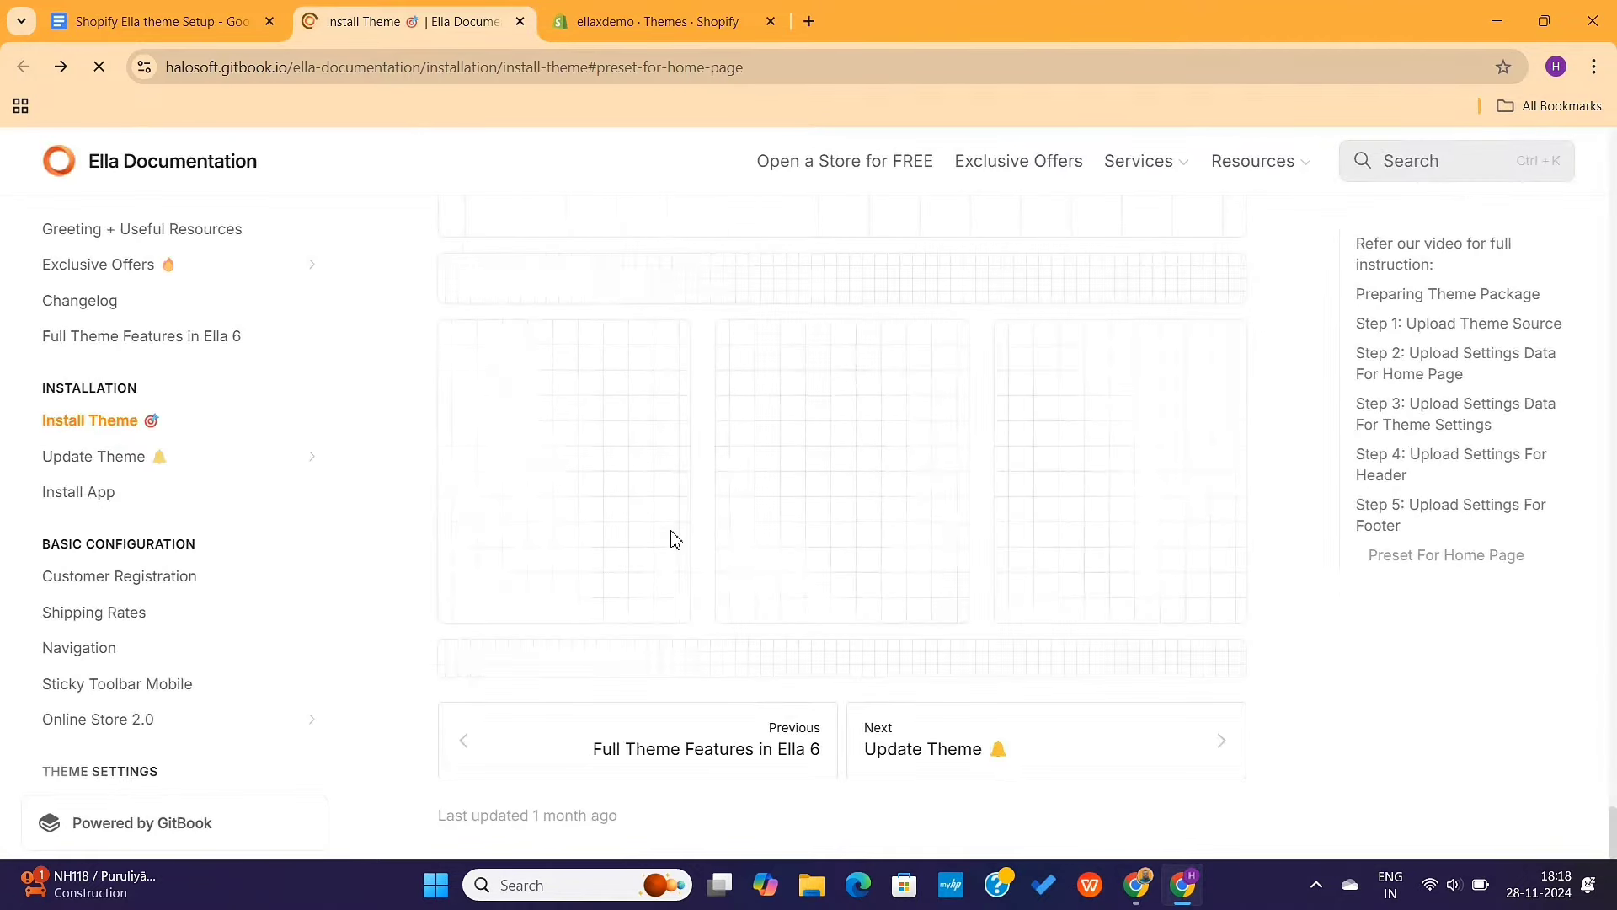
Find the Home 18 - Shoes preset in the table and examine the layout of its demo home page.
{"action": "scroll", "coordinate": [673, 539], "scroll_direction": "down", "scroll_amount": 5}
{"action": "scroll", "coordinate": [674, 539], "scroll_direction": "down", "scroll_amount": 5}
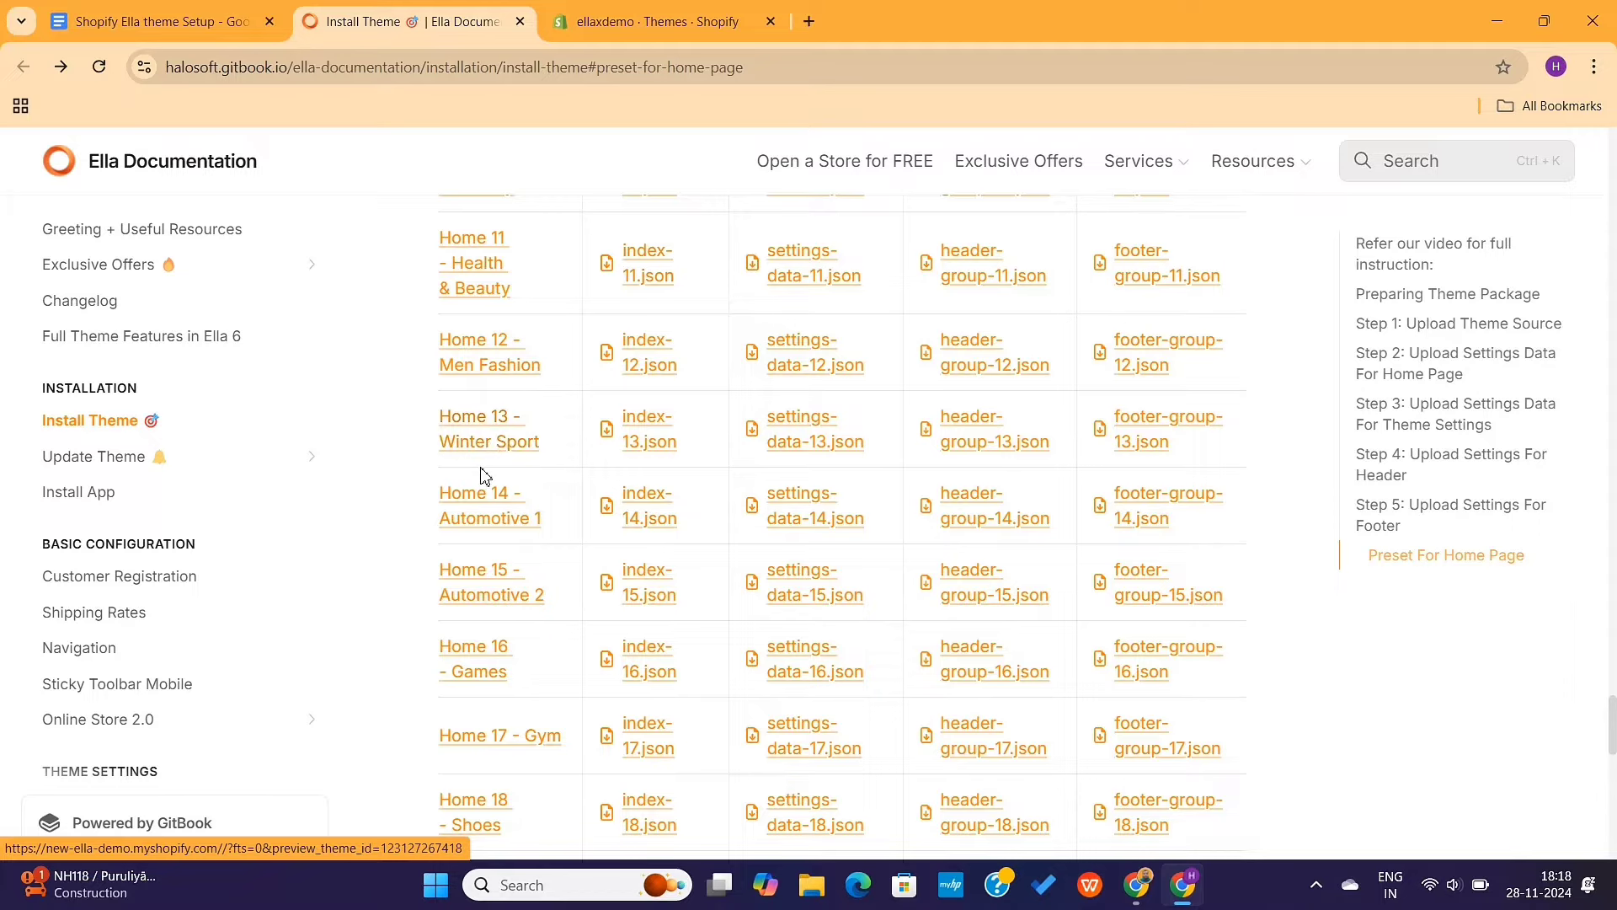
{"action": "scroll", "coordinate": [484, 590], "scroll_direction": "down", "scroll_amount": 3}
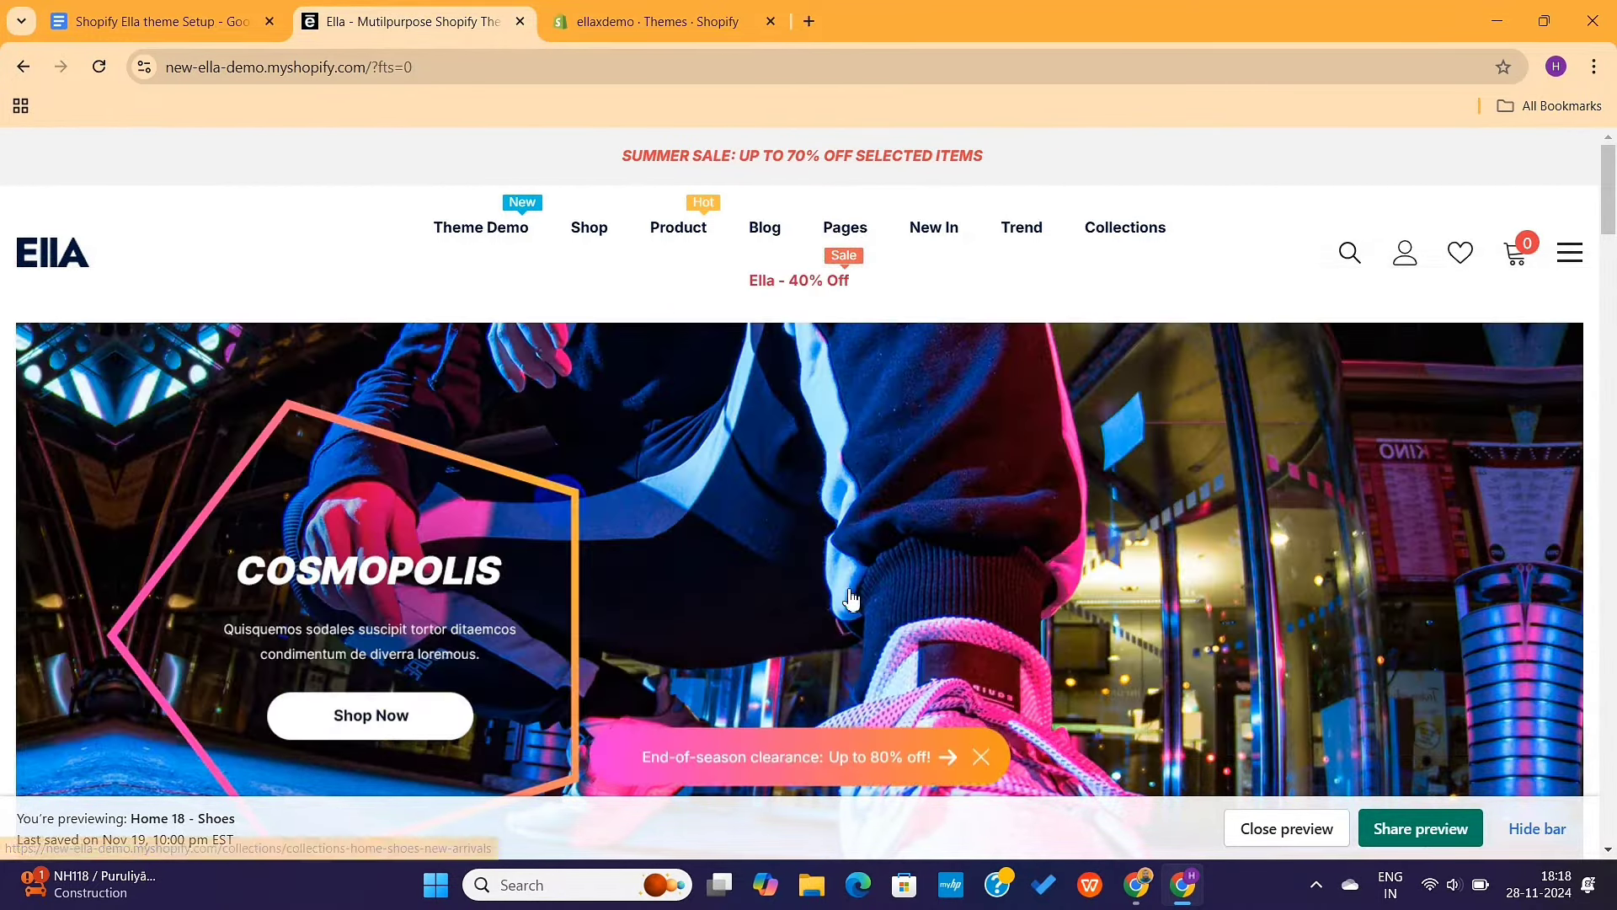
{"action": "scroll", "coordinate": [984, 637], "scroll_direction": "down", "scroll_amount": 7}
{"action": "scroll", "coordinate": [984, 638], "scroll_direction": "up", "scroll_amount": 6}
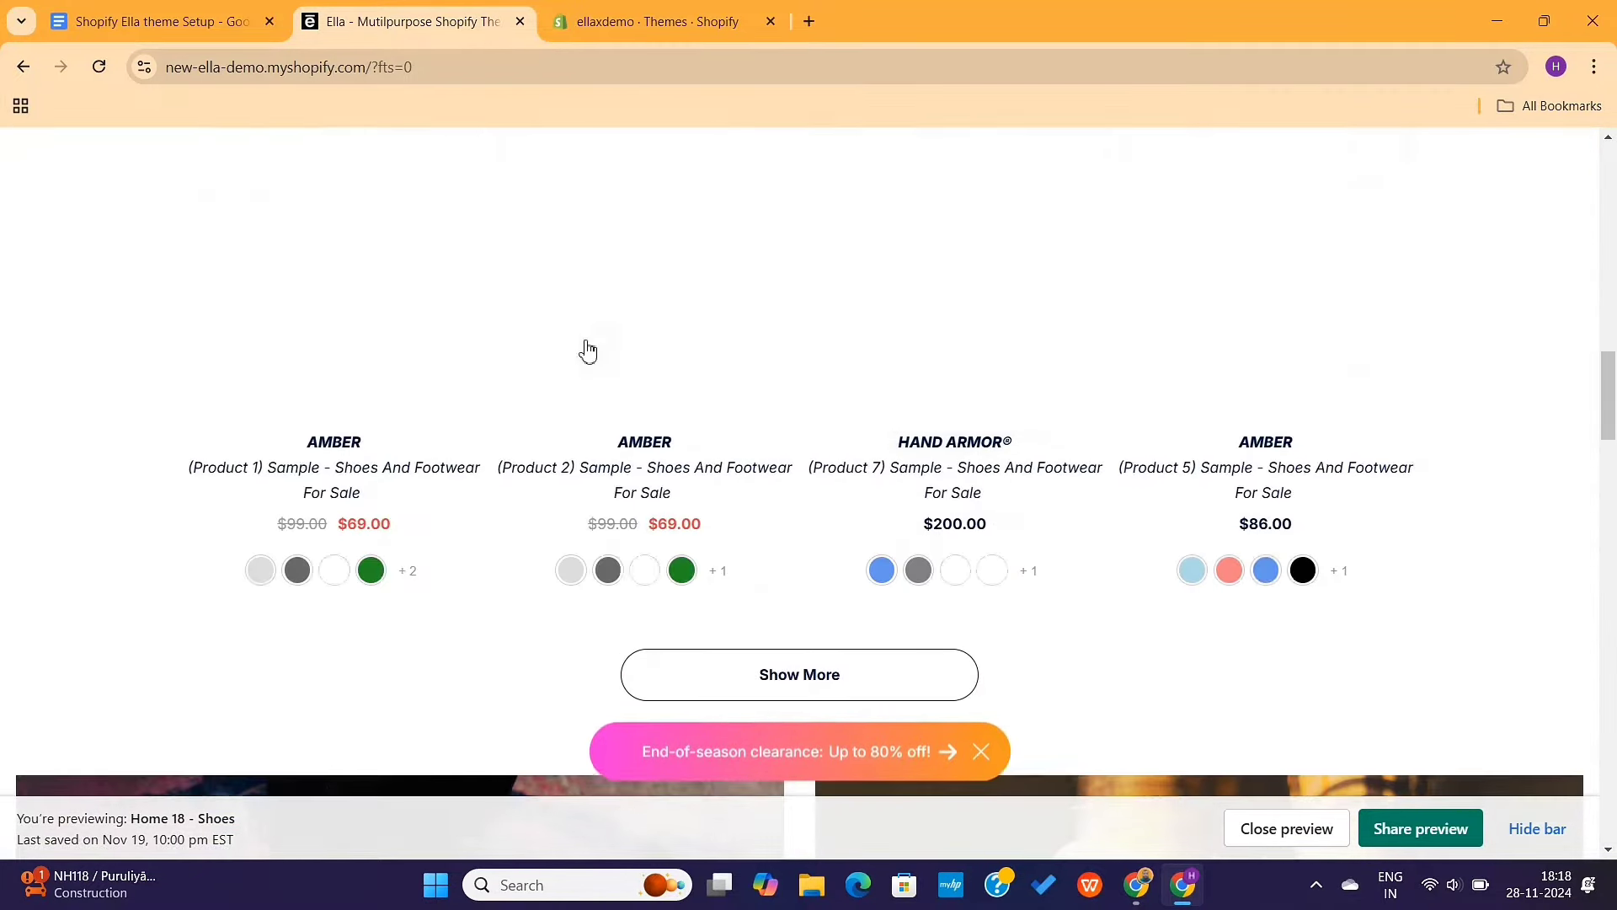
{"action": "scroll", "coordinate": [1057, 384], "scroll_direction": "down", "scroll_amount": 8}
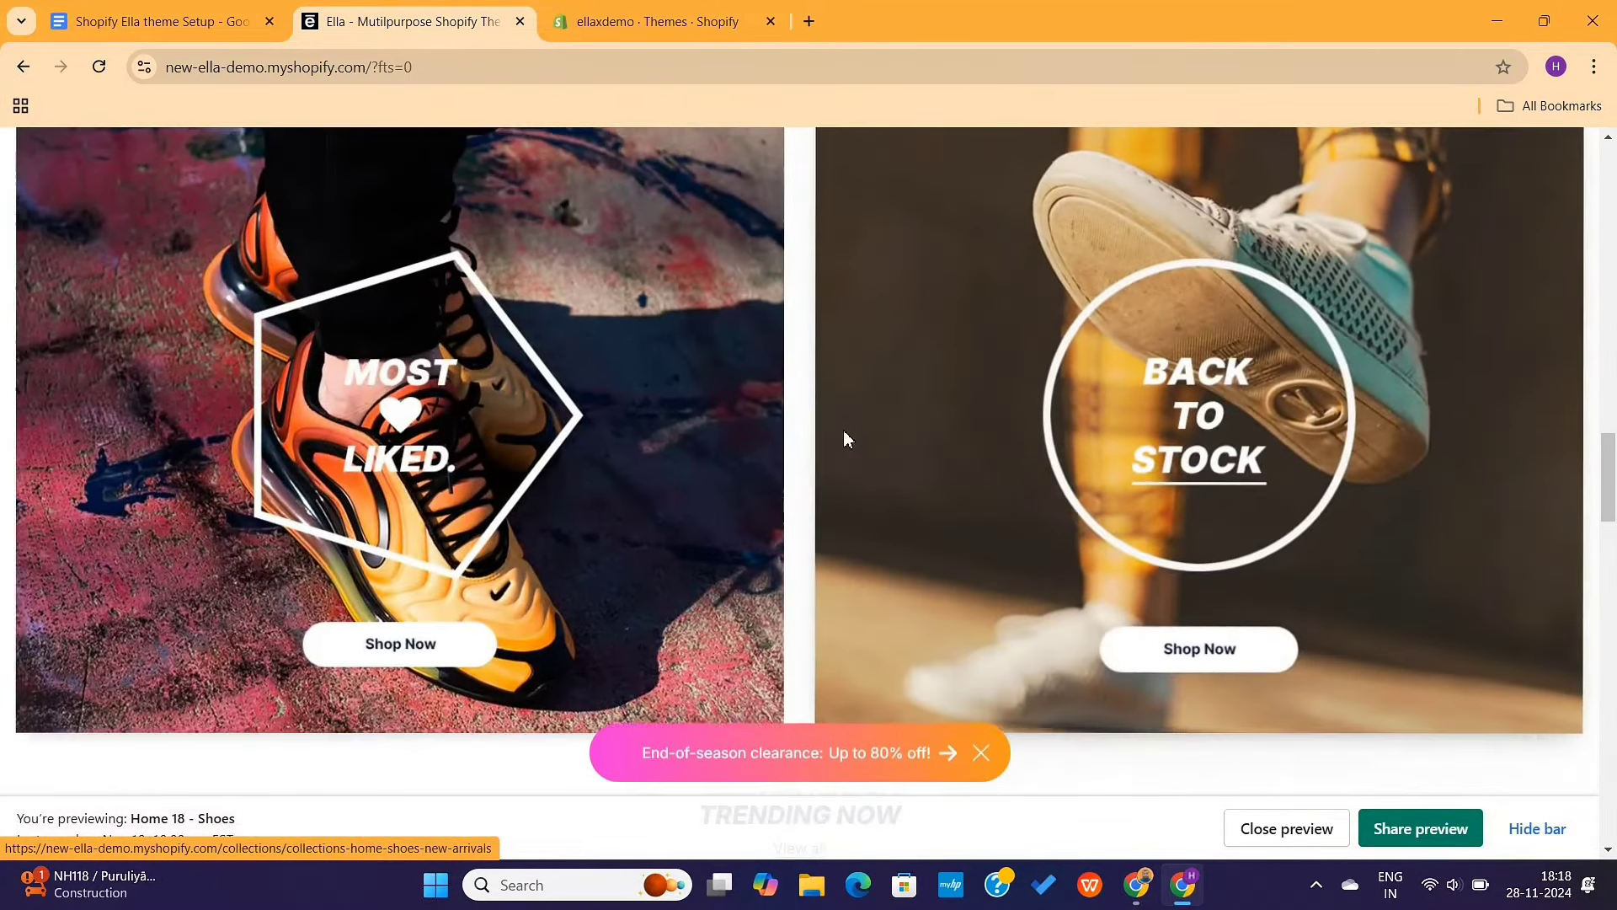
{"action": "scroll", "coordinate": [718, 346], "scroll_direction": "up", "scroll_amount": 2}
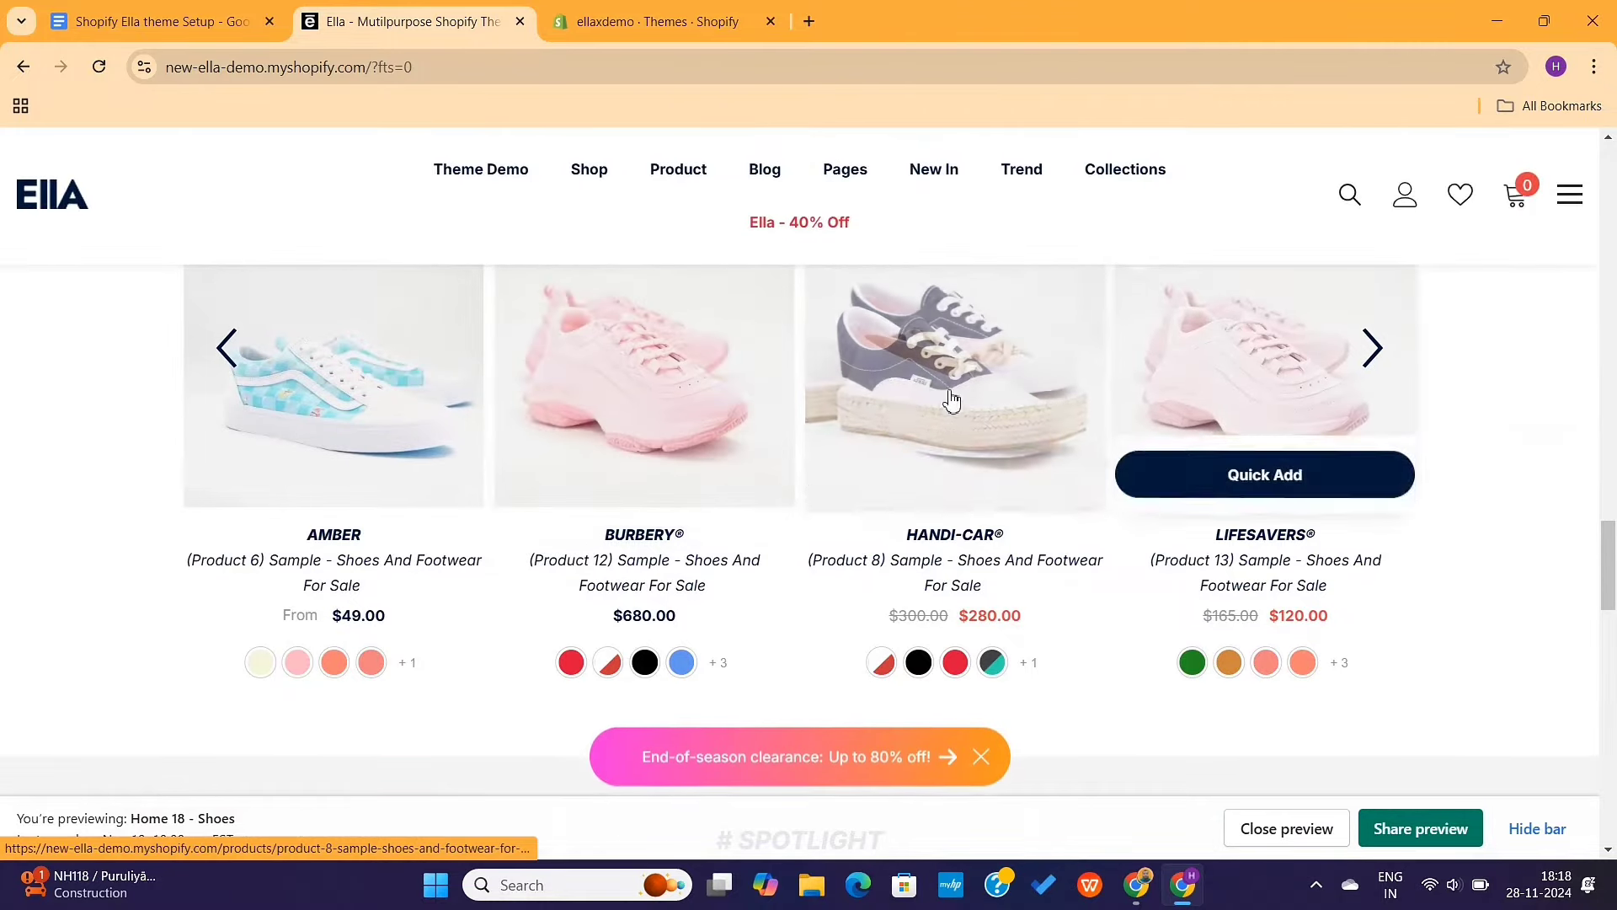
{"action": "scroll", "coordinate": [927, 406], "scroll_direction": "down", "scroll_amount": 10}
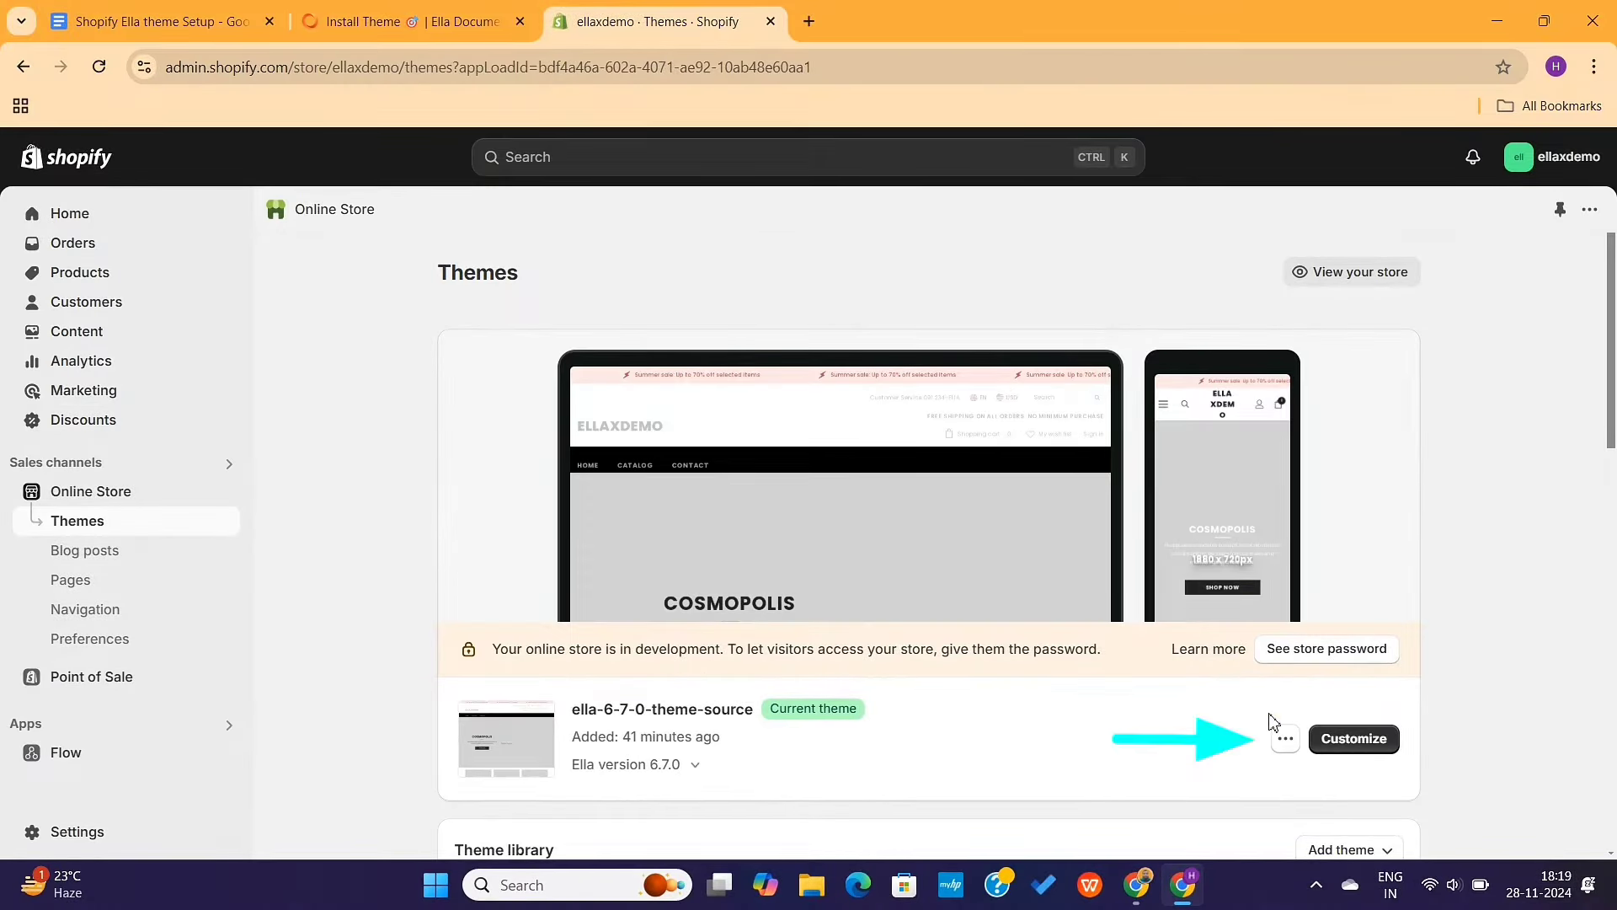
Open the code editor for the current ella-6-7-0-theme-source theme and collapse its folders, leaving only templates expanded.
{"action": "left_click", "coordinate": [1286, 740]}
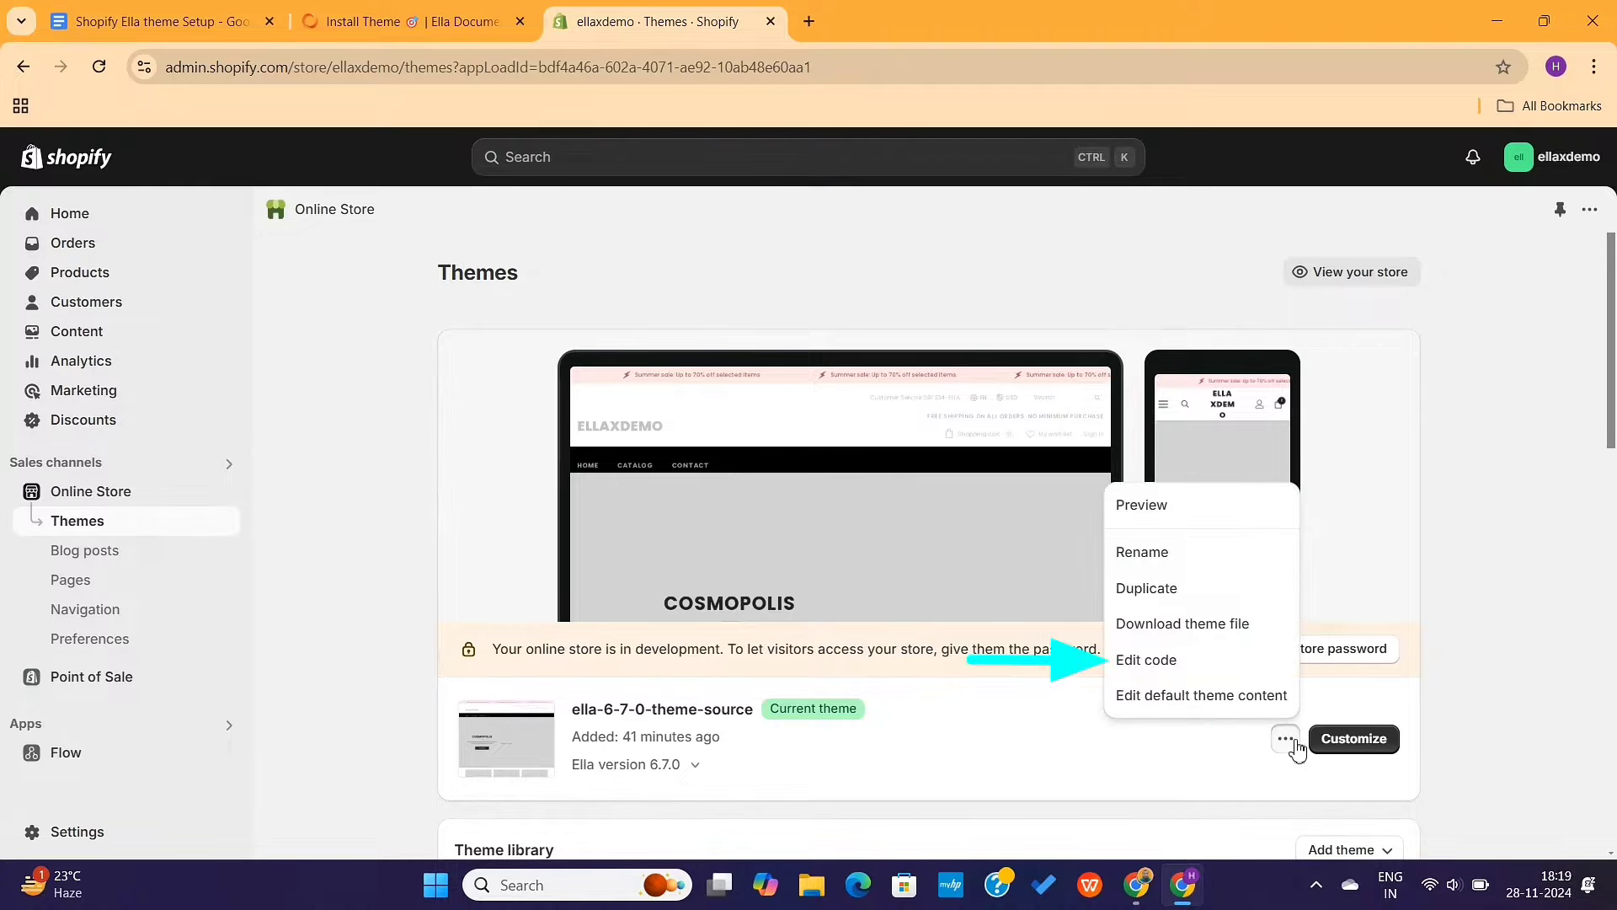
{"action": "left_click", "coordinate": [1188, 660]}
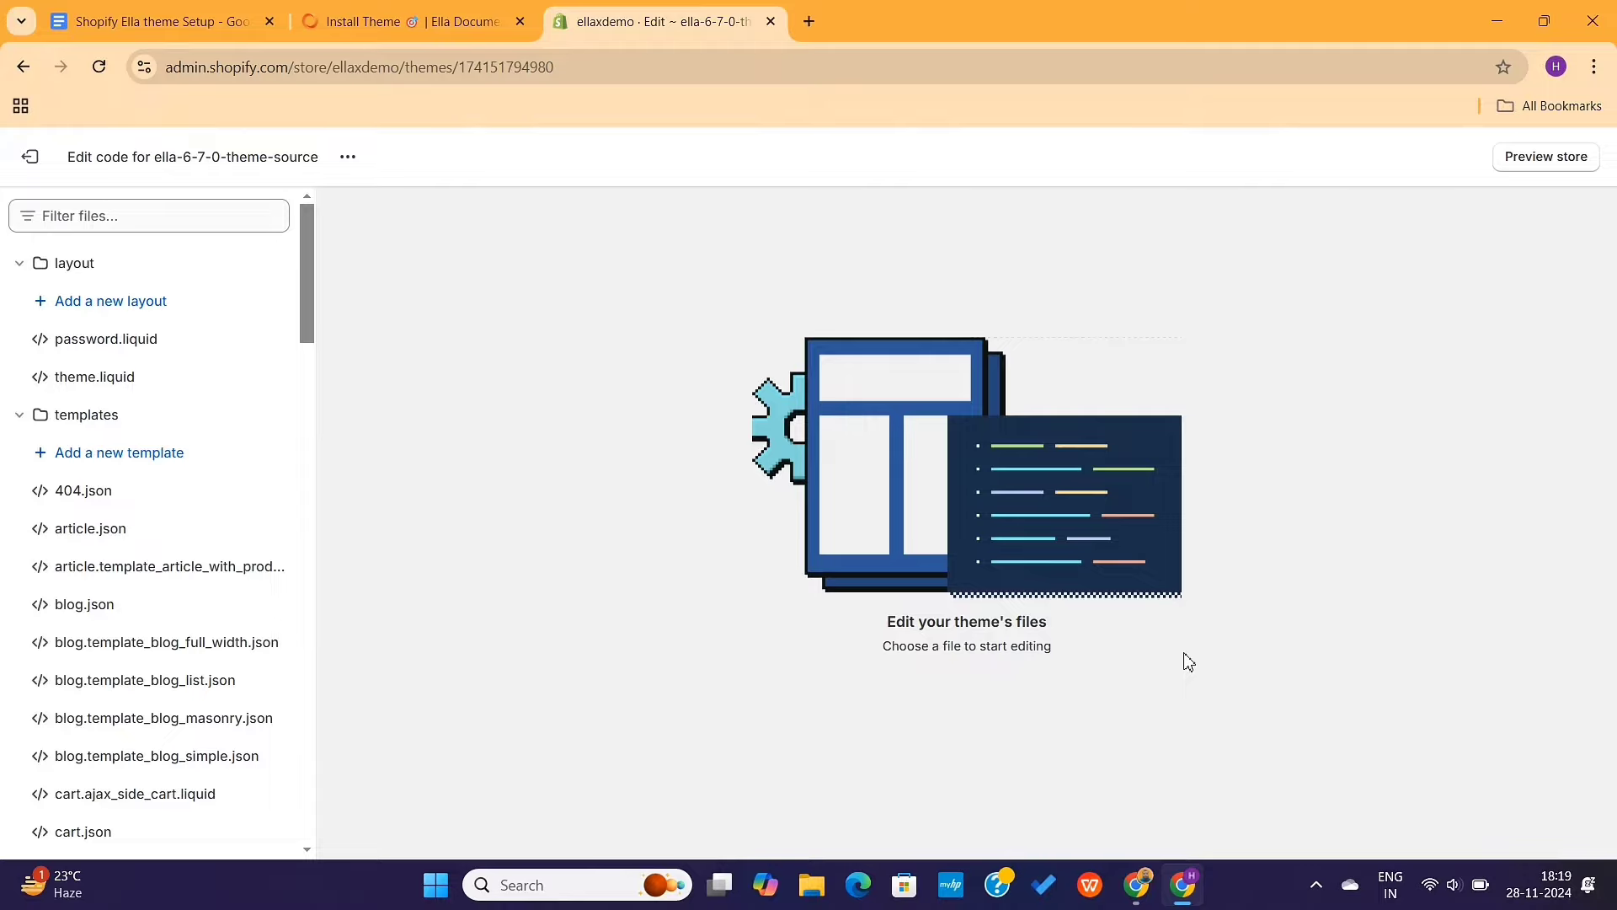
{"action": "left_click", "coordinate": [30, 418]}
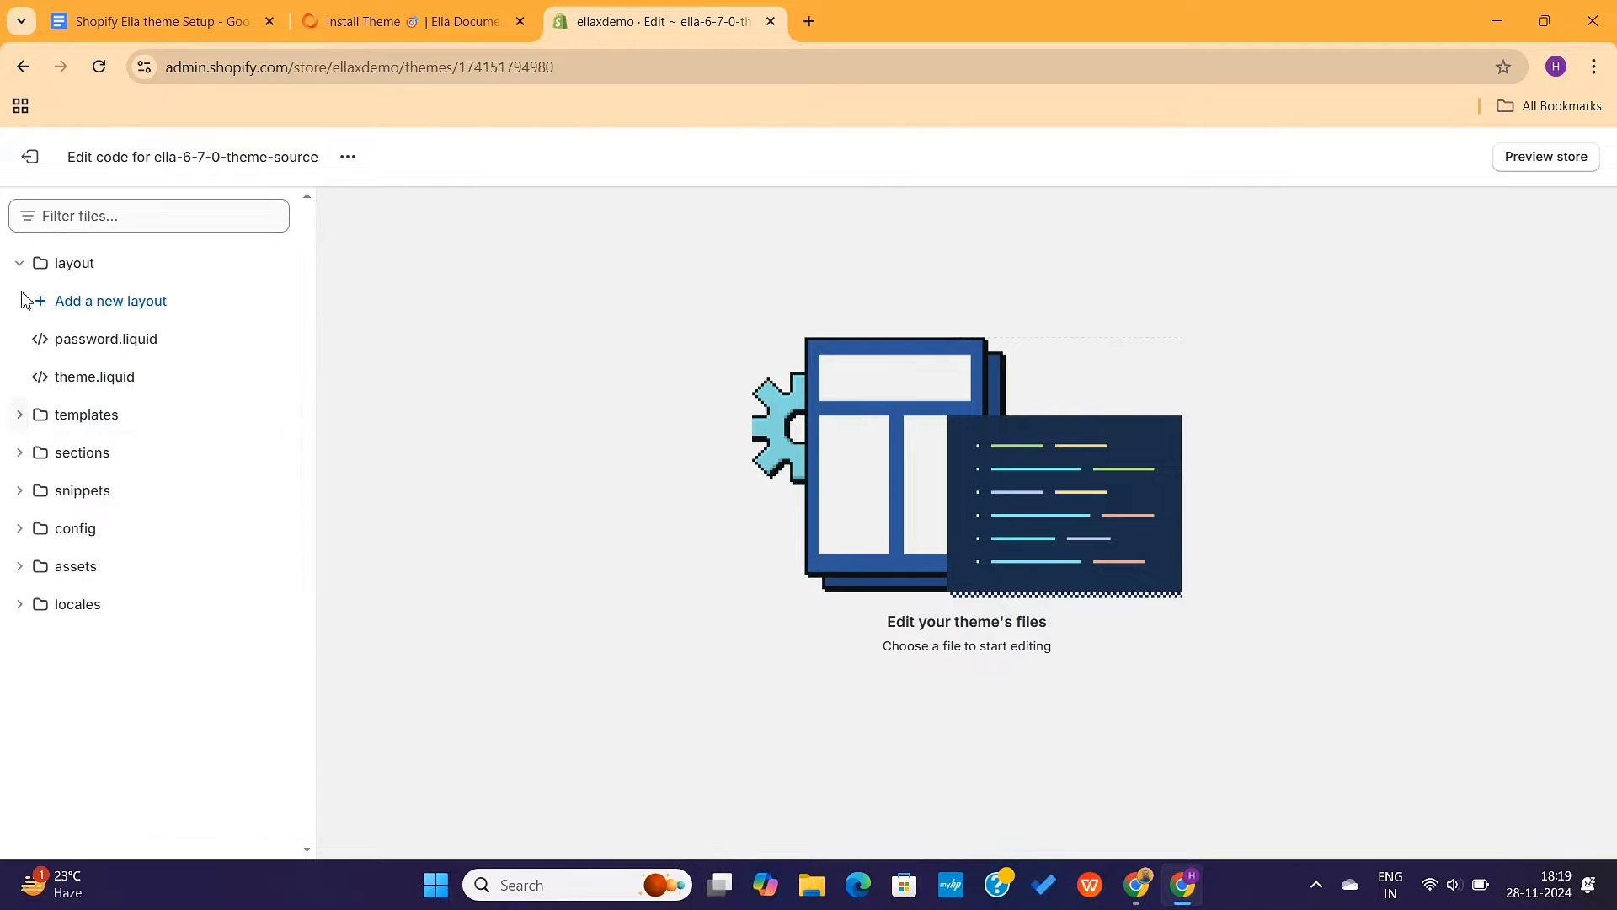
{"action": "left_click", "coordinate": [21, 265]}
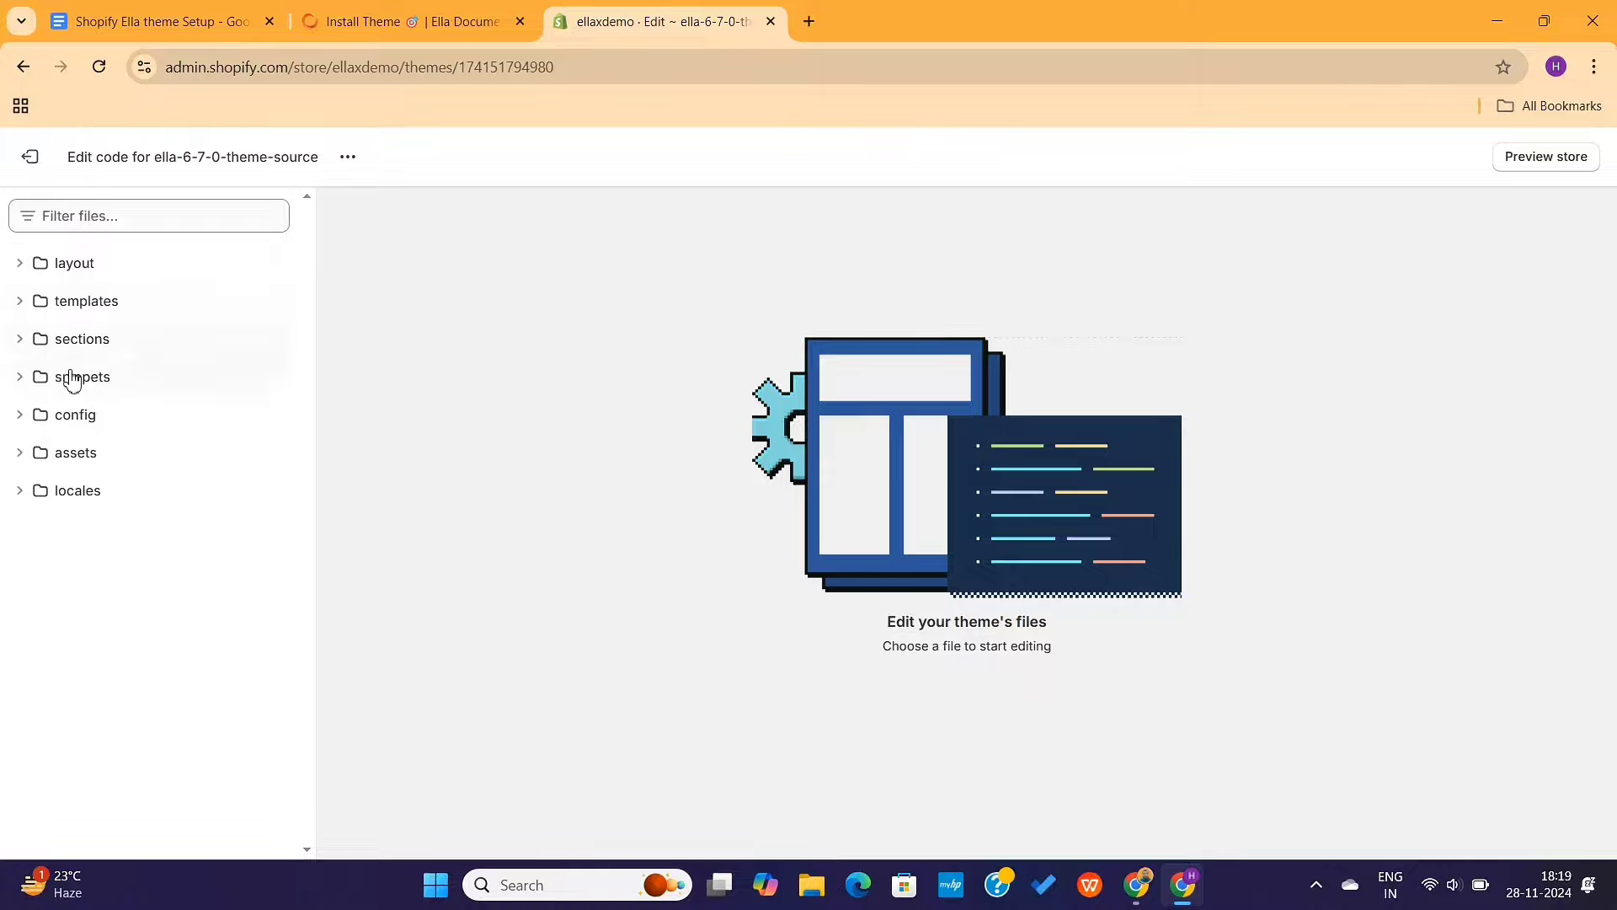
{"action": "left_click", "coordinate": [18, 305]}
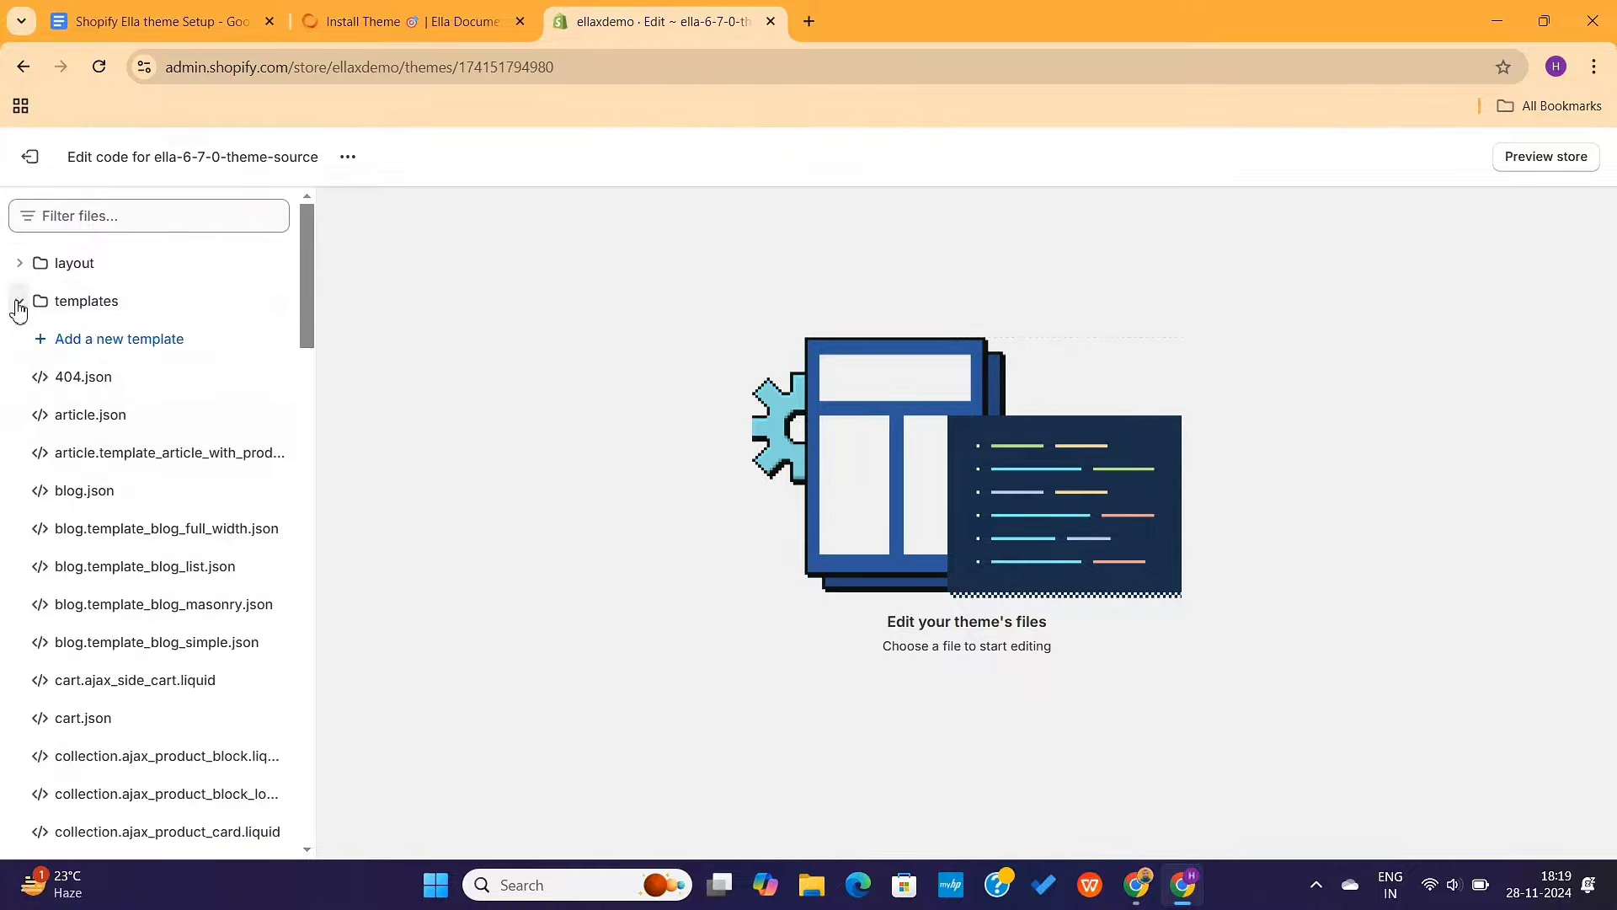
Filter the theme files for index.json and open it from the templates folder.
{"action": "left_click", "coordinate": [116, 219]}
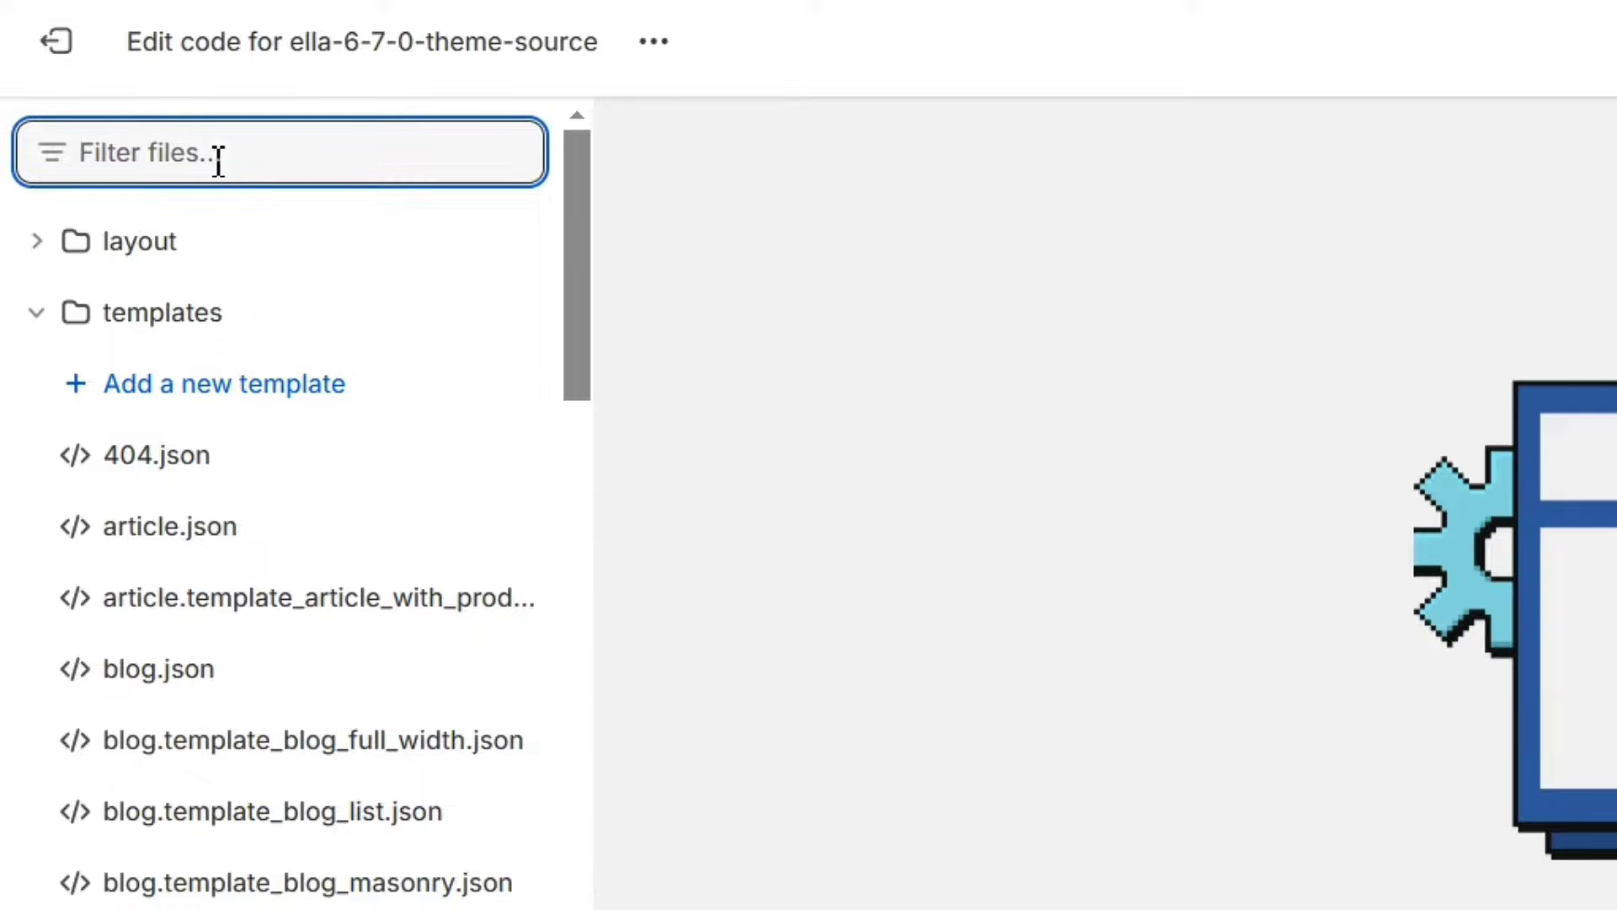
{"action": "type", "text": "index.json"}
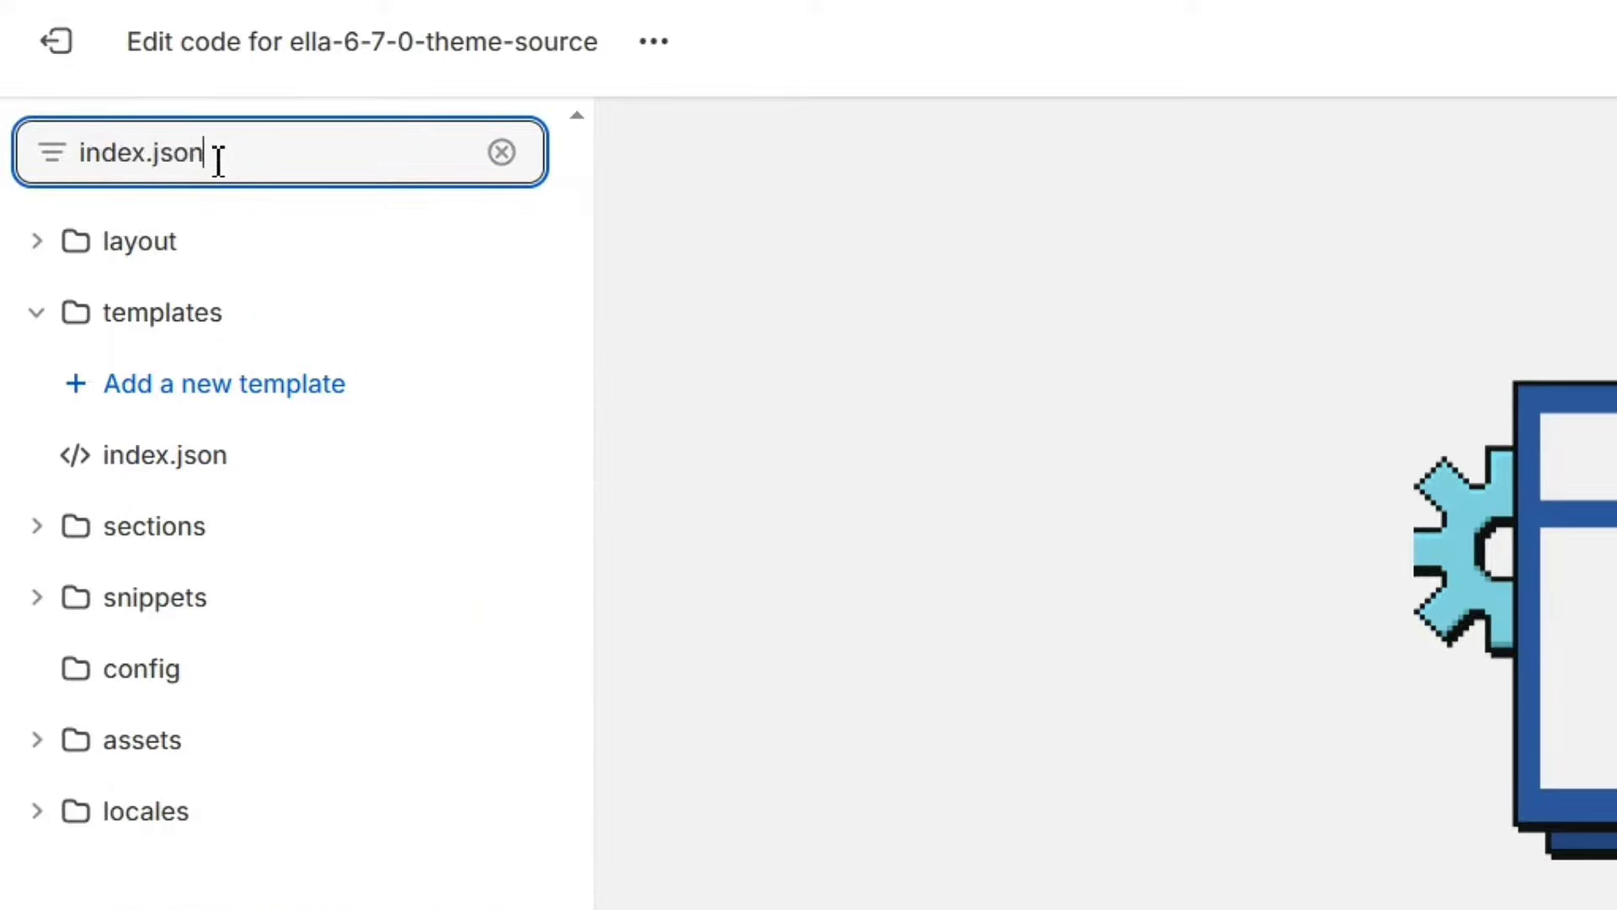
{"action": "left_click", "coordinate": [220, 201]}
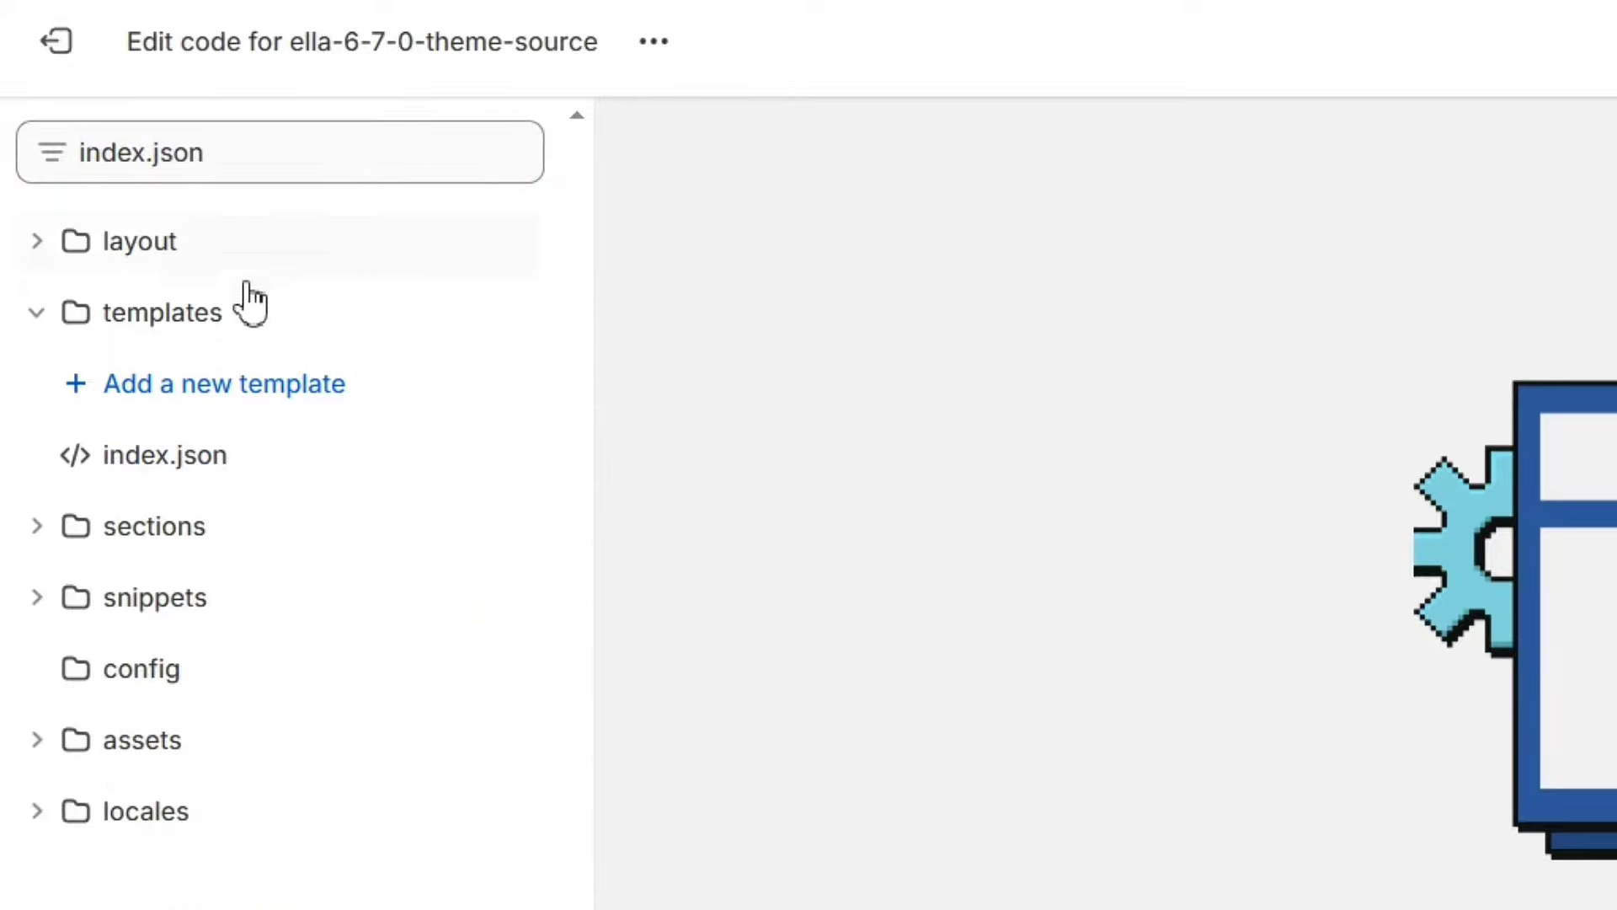
{"action": "left_click", "coordinate": [206, 467]}
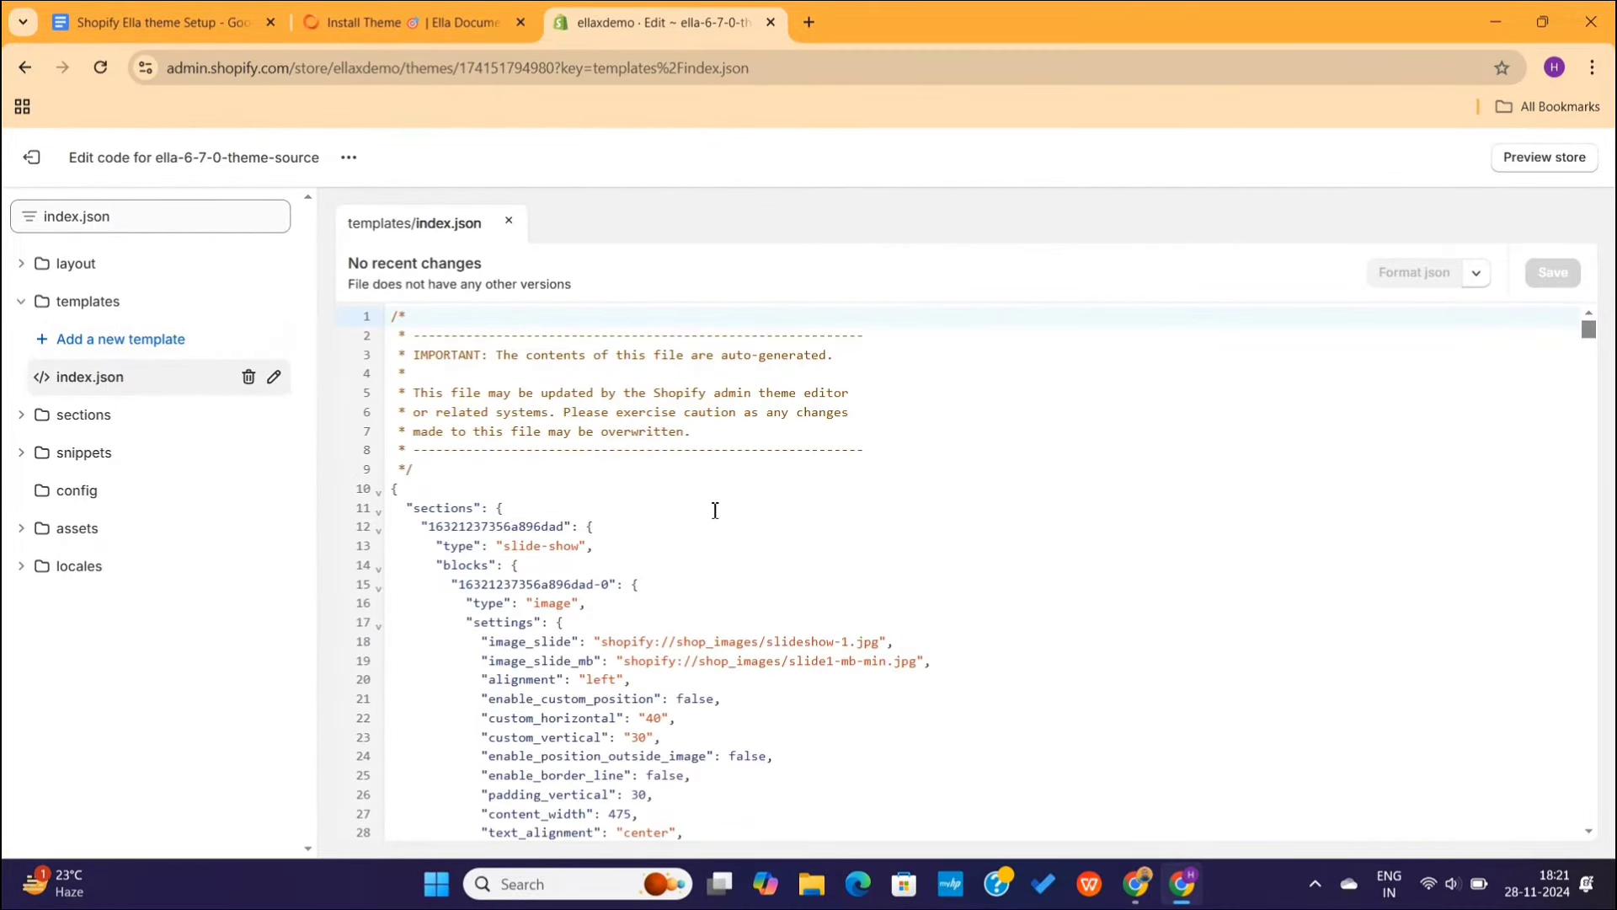
Delete the entire contents of templates/index.json.
{"action": "scroll", "coordinate": [716, 510], "scroll_direction": "down", "scroll_amount": 8}
{"action": "scroll", "coordinate": [720, 514], "scroll_direction": "up", "scroll_amount": 8}
{"action": "left_click", "coordinate": [772, 554]}
{"action": "key", "text": "ctrl+a"}
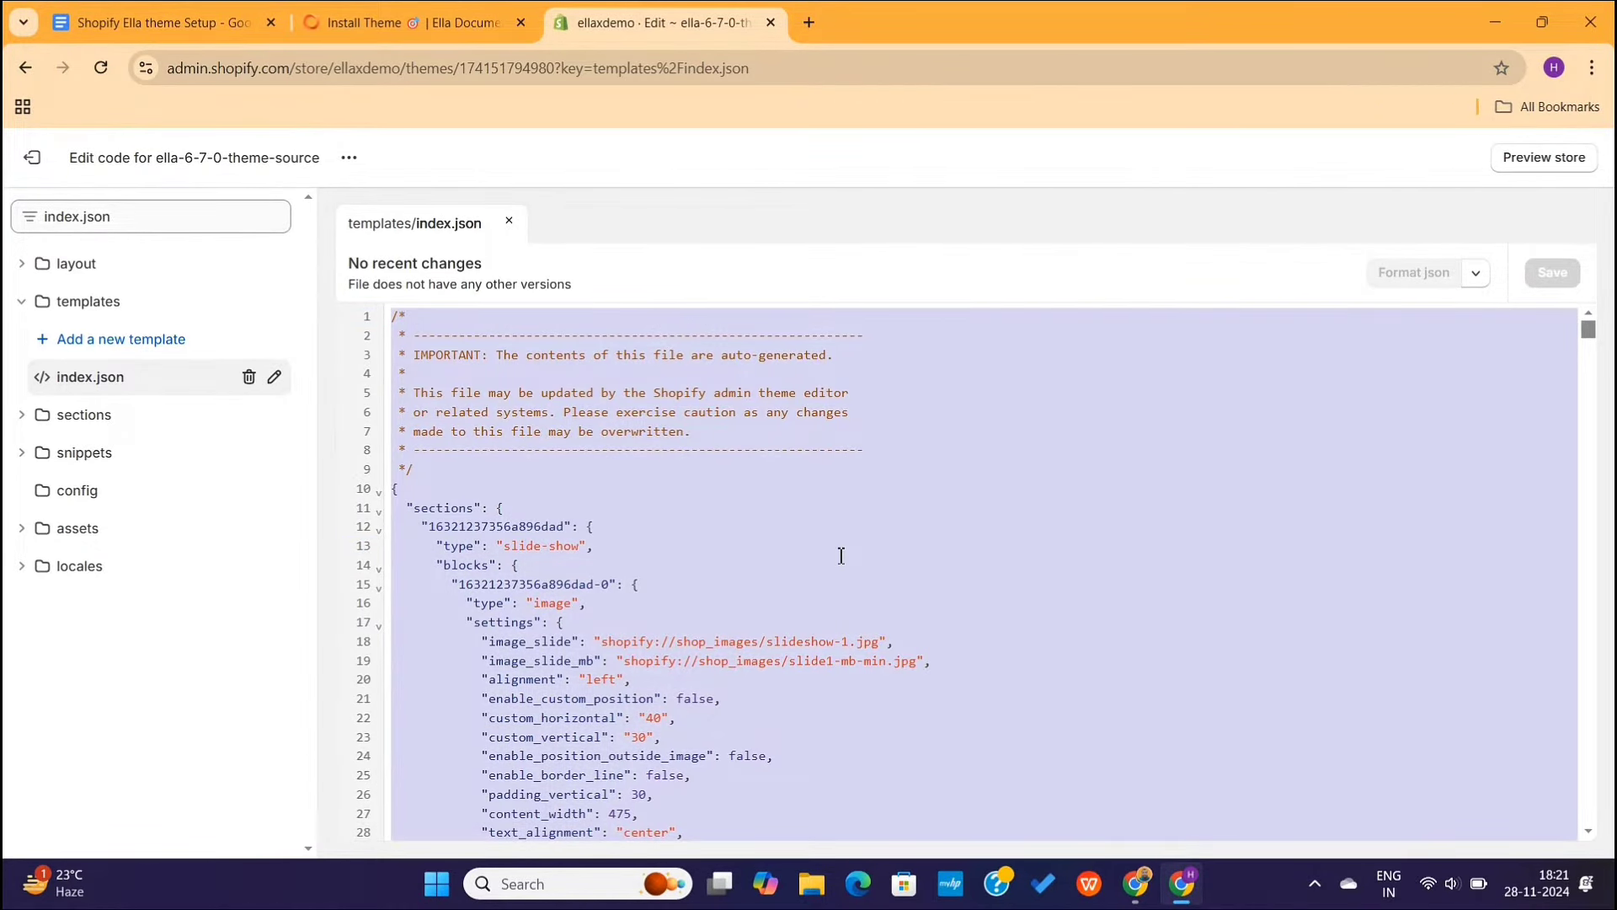
{"action": "key", "text": "BackSpace"}
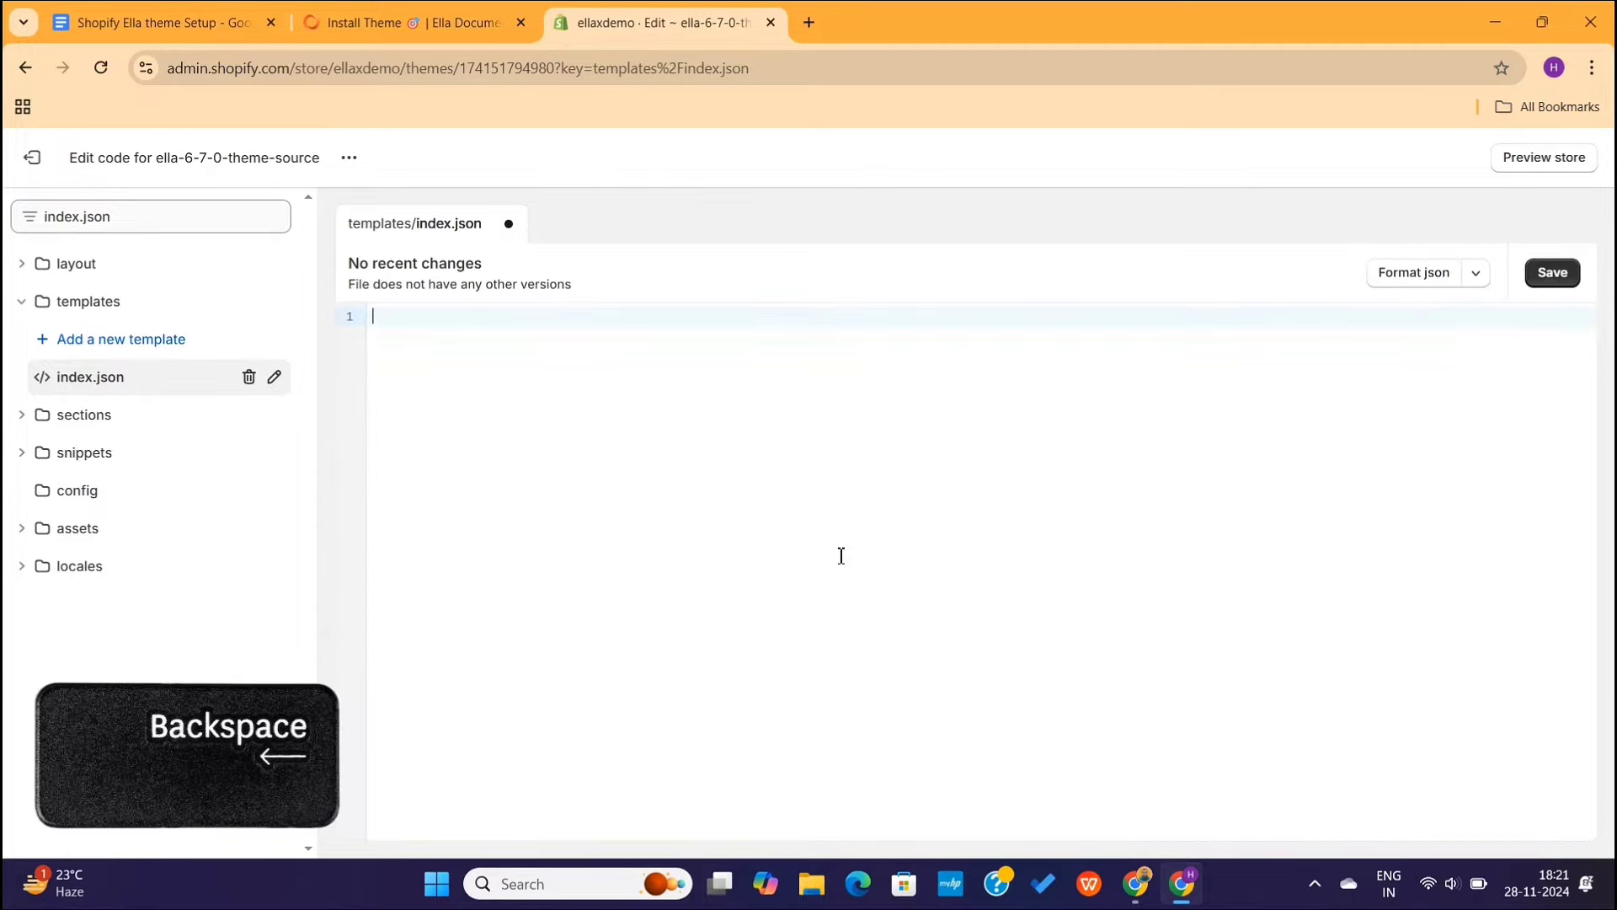
Open index-18.json of the Home 18 - Shoes preset from the Ella documentation and copy all of its code.
{"action": "left_click", "coordinate": [423, 10]}
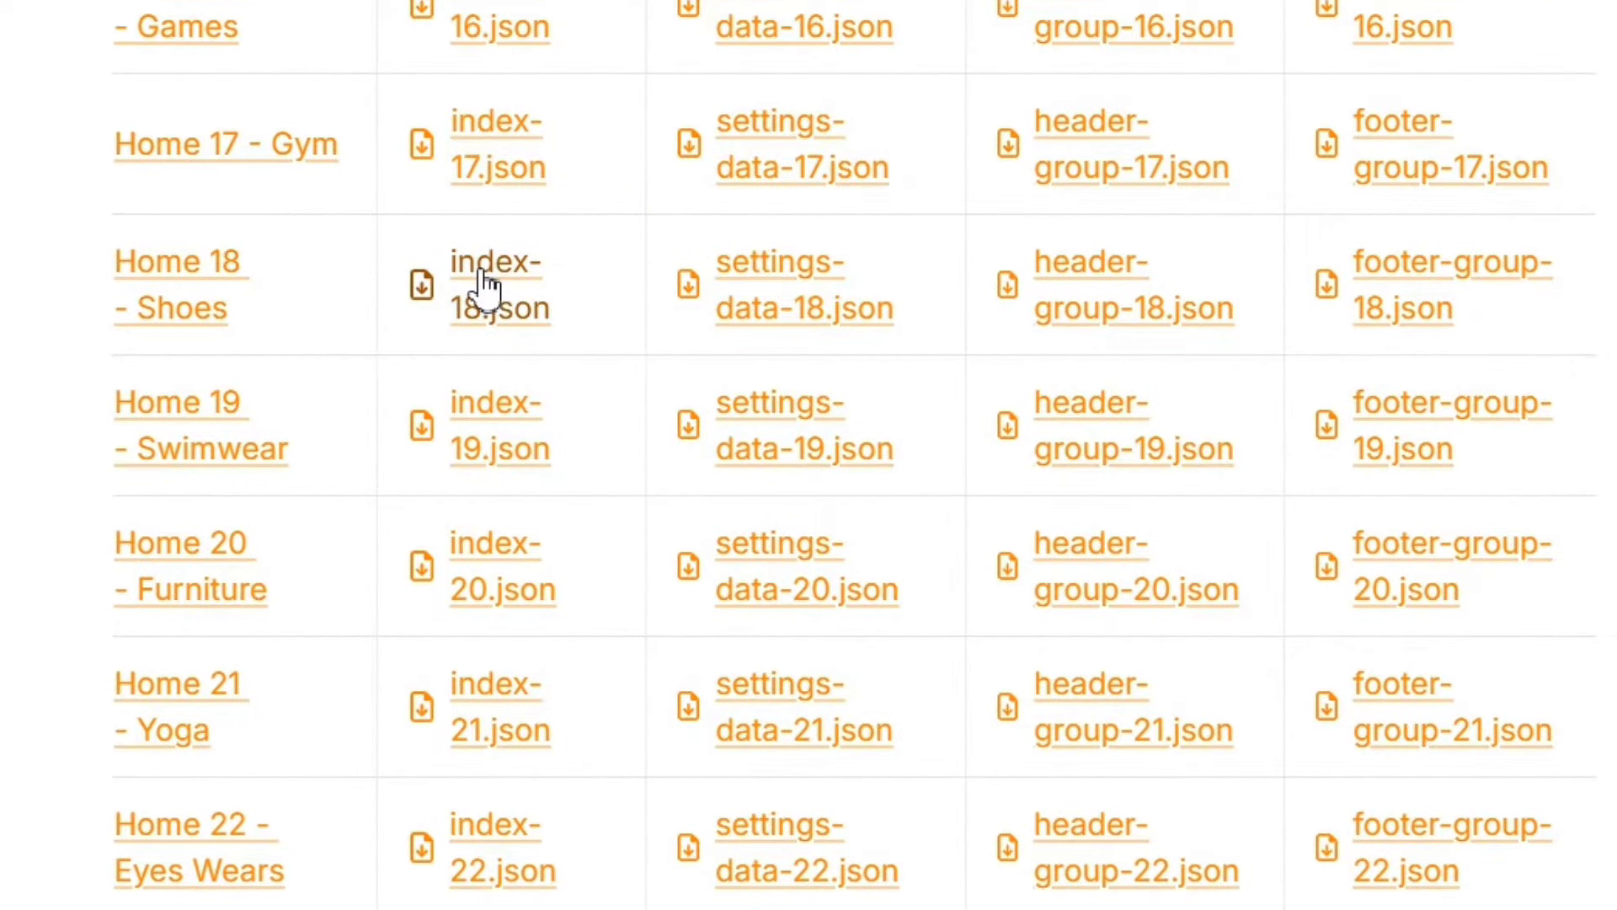
{"action": "left_click", "coordinate": [482, 276]}
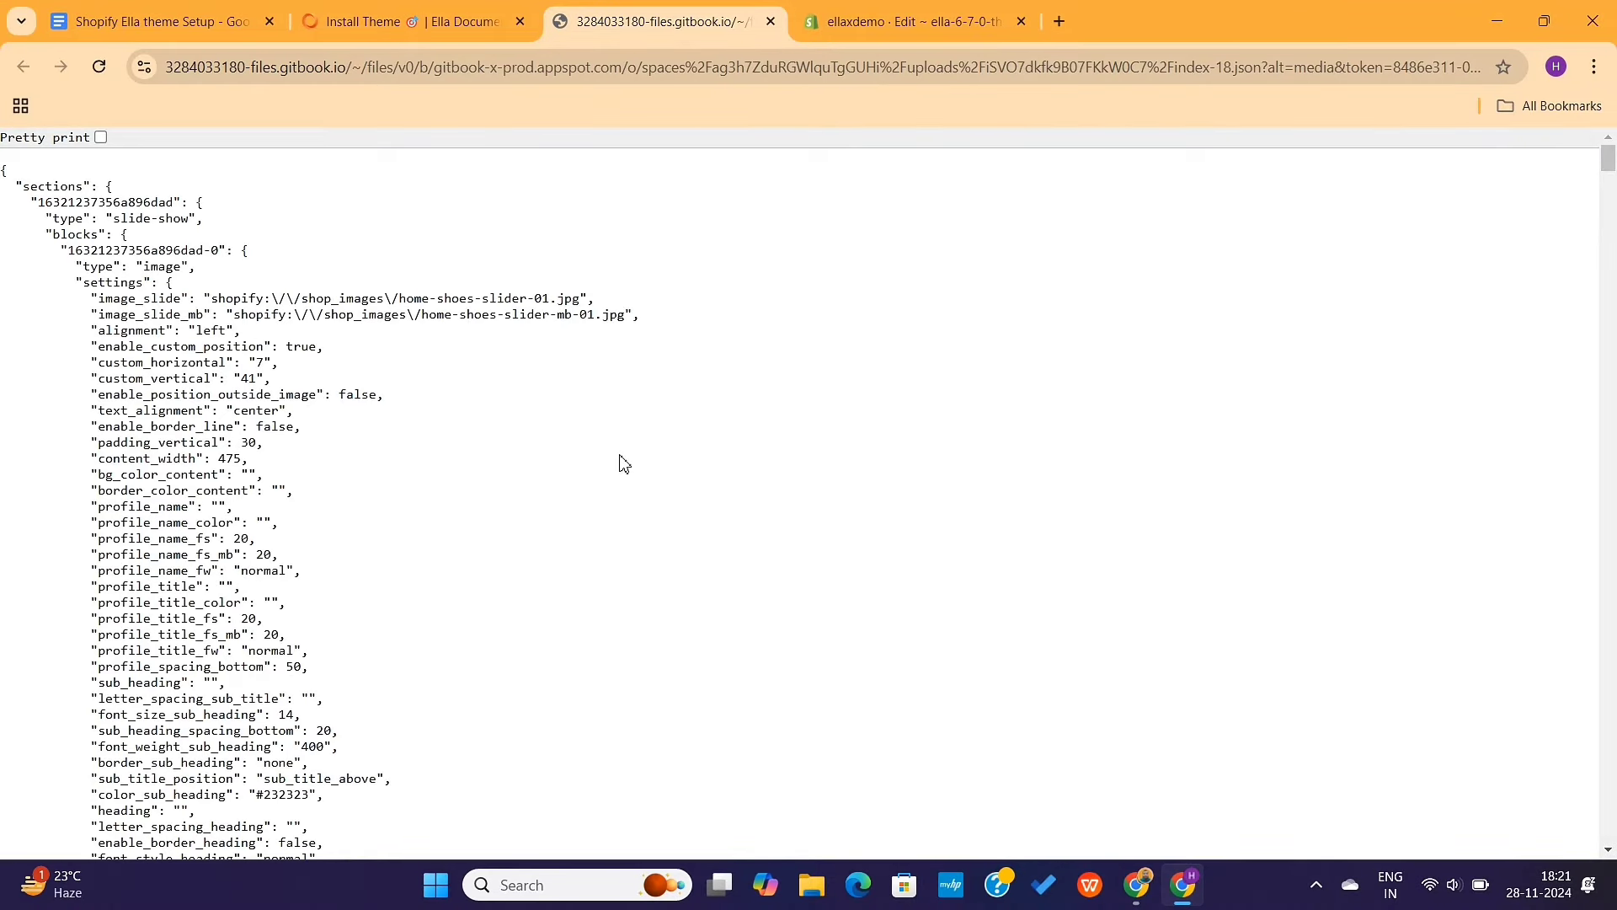
{"action": "scroll", "coordinate": [623, 462], "scroll_direction": "down", "scroll_amount": 1}
{"action": "scroll", "coordinate": [623, 463], "scroll_direction": "up", "scroll_amount": 1}
{"action": "key", "text": "ctrl+a"}
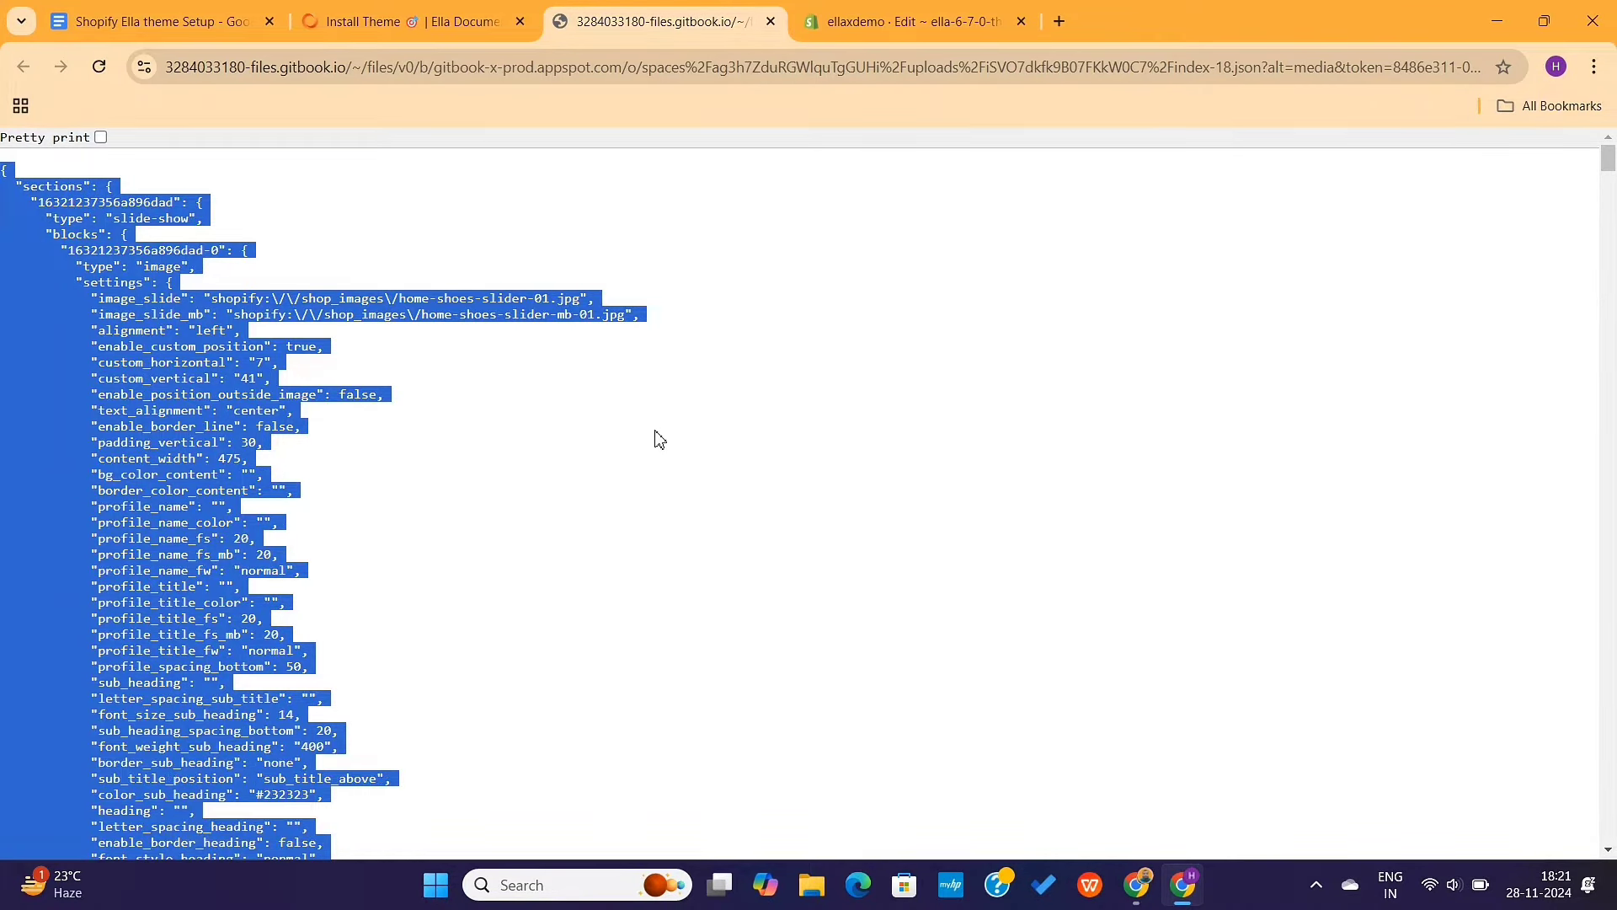
{"action": "key", "text": "ctrl+c"}
{"action": "left_click", "coordinate": [660, 439]}
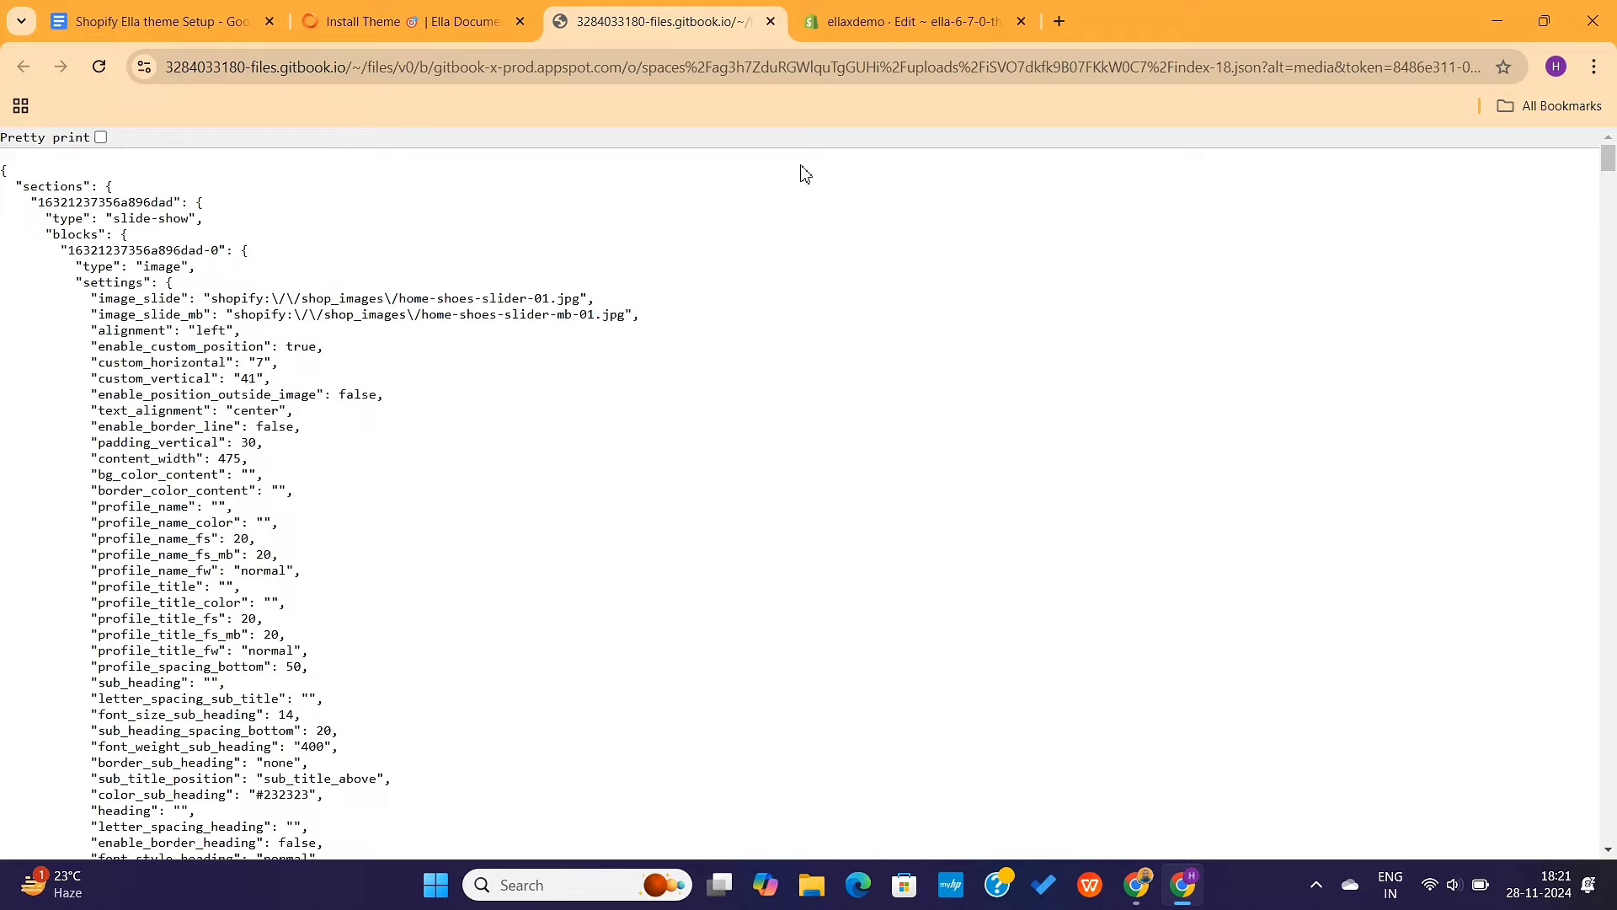
Paste the copied index-18.json code into the theme's empty templates/index.json and save the file.
{"action": "left_click", "coordinate": [900, 21]}
{"action": "key", "text": "ctrl+v"}
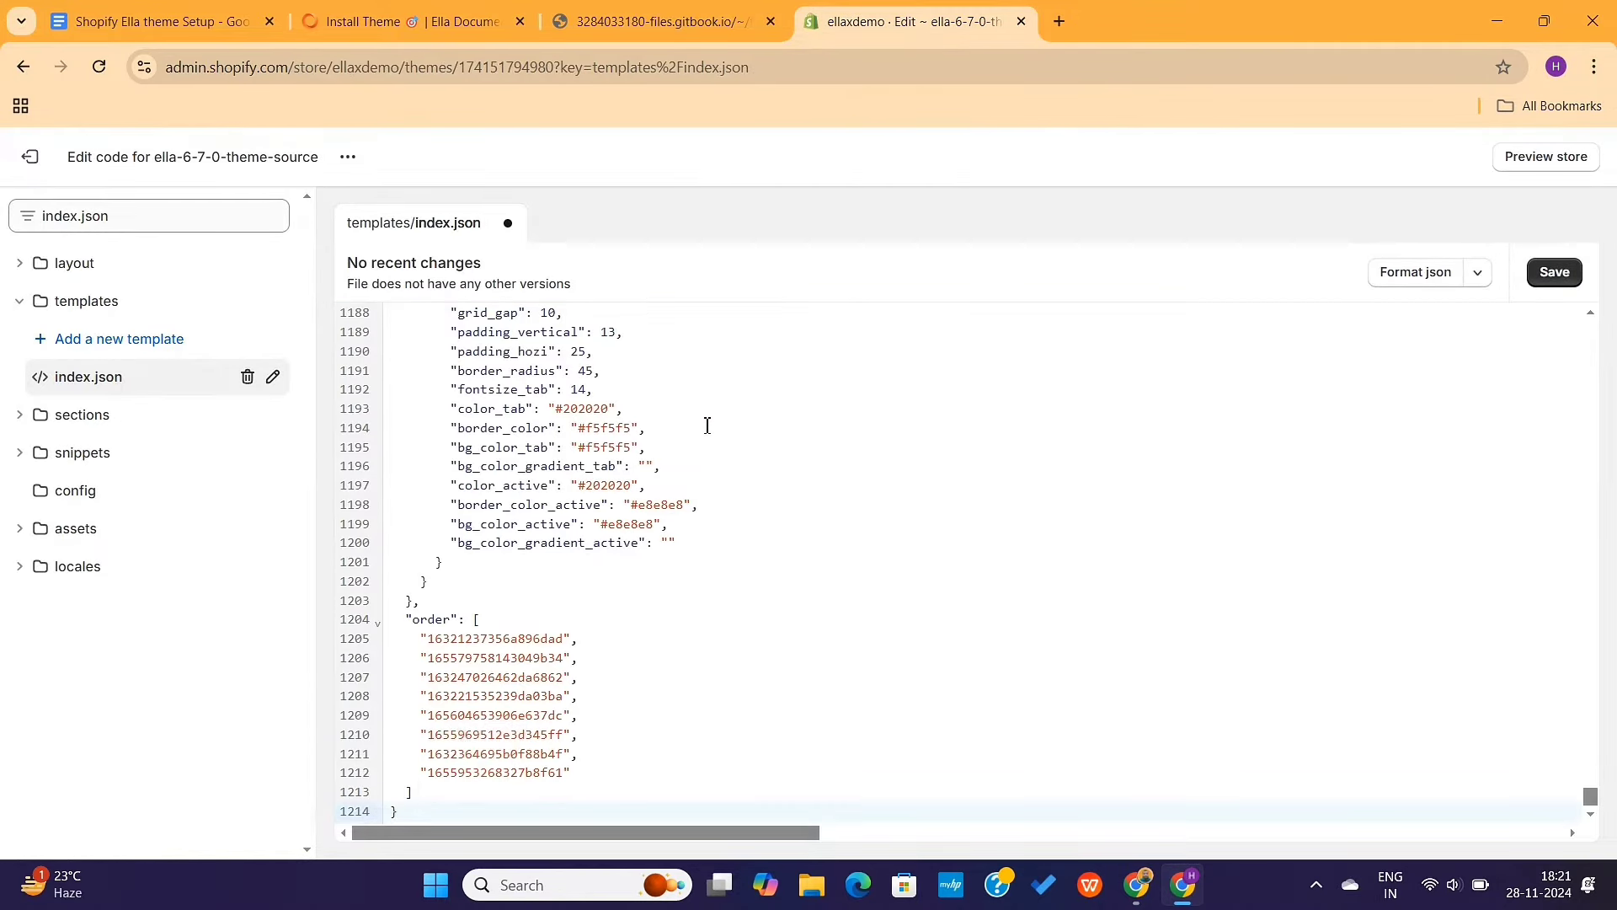
{"action": "left_click", "coordinate": [1558, 278]}
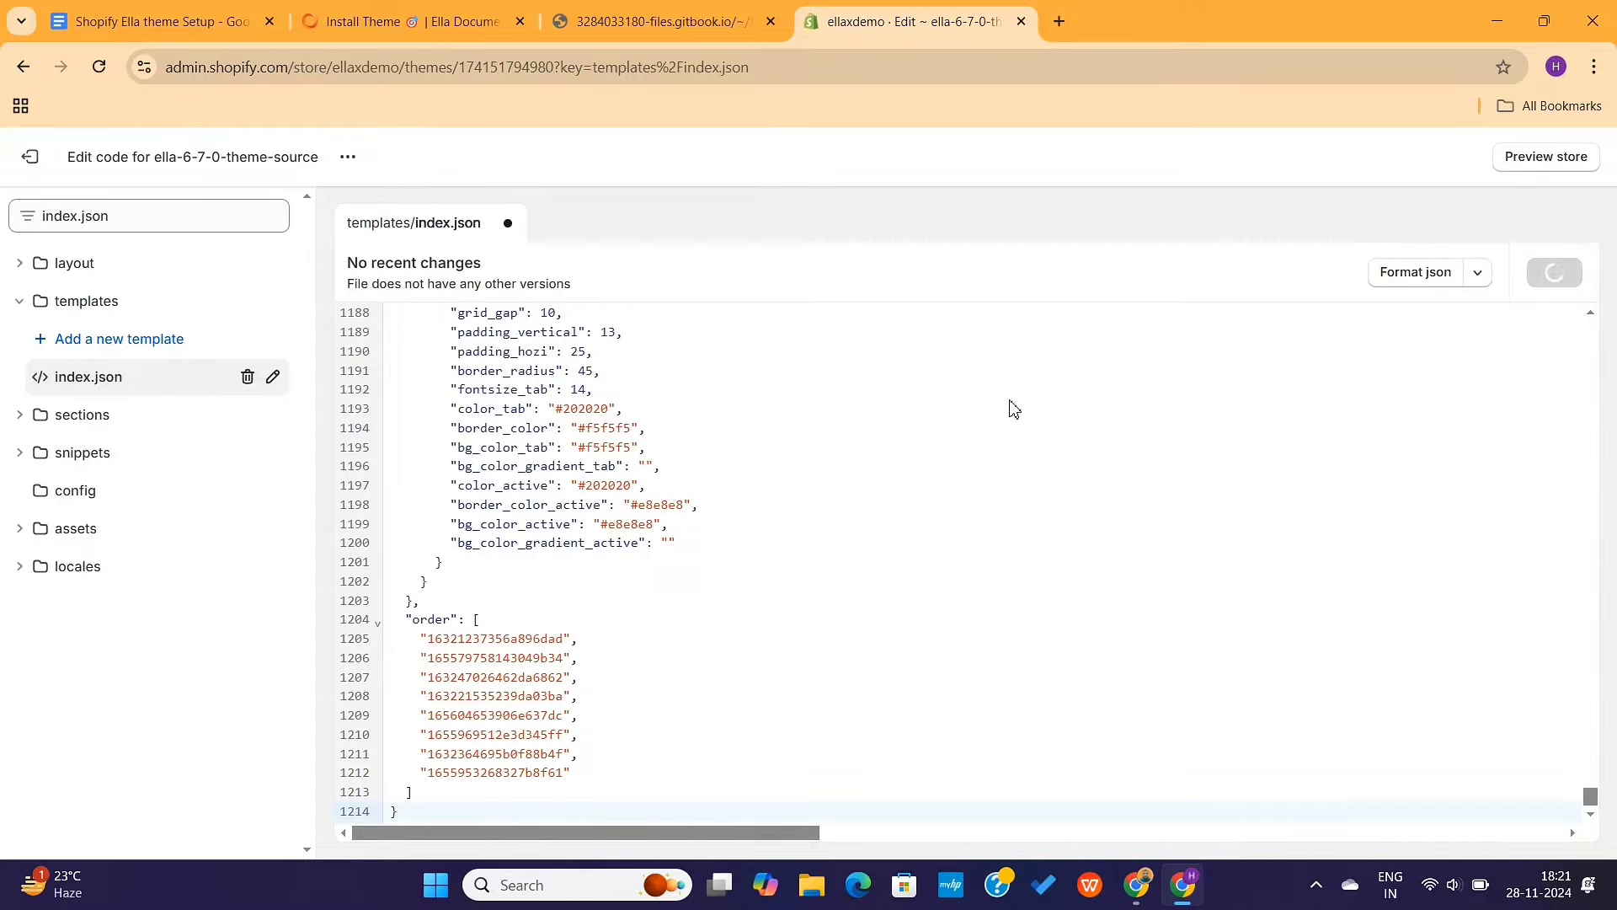
{"action": "scroll", "coordinate": [867, 409], "scroll_direction": "up", "scroll_amount": 20}
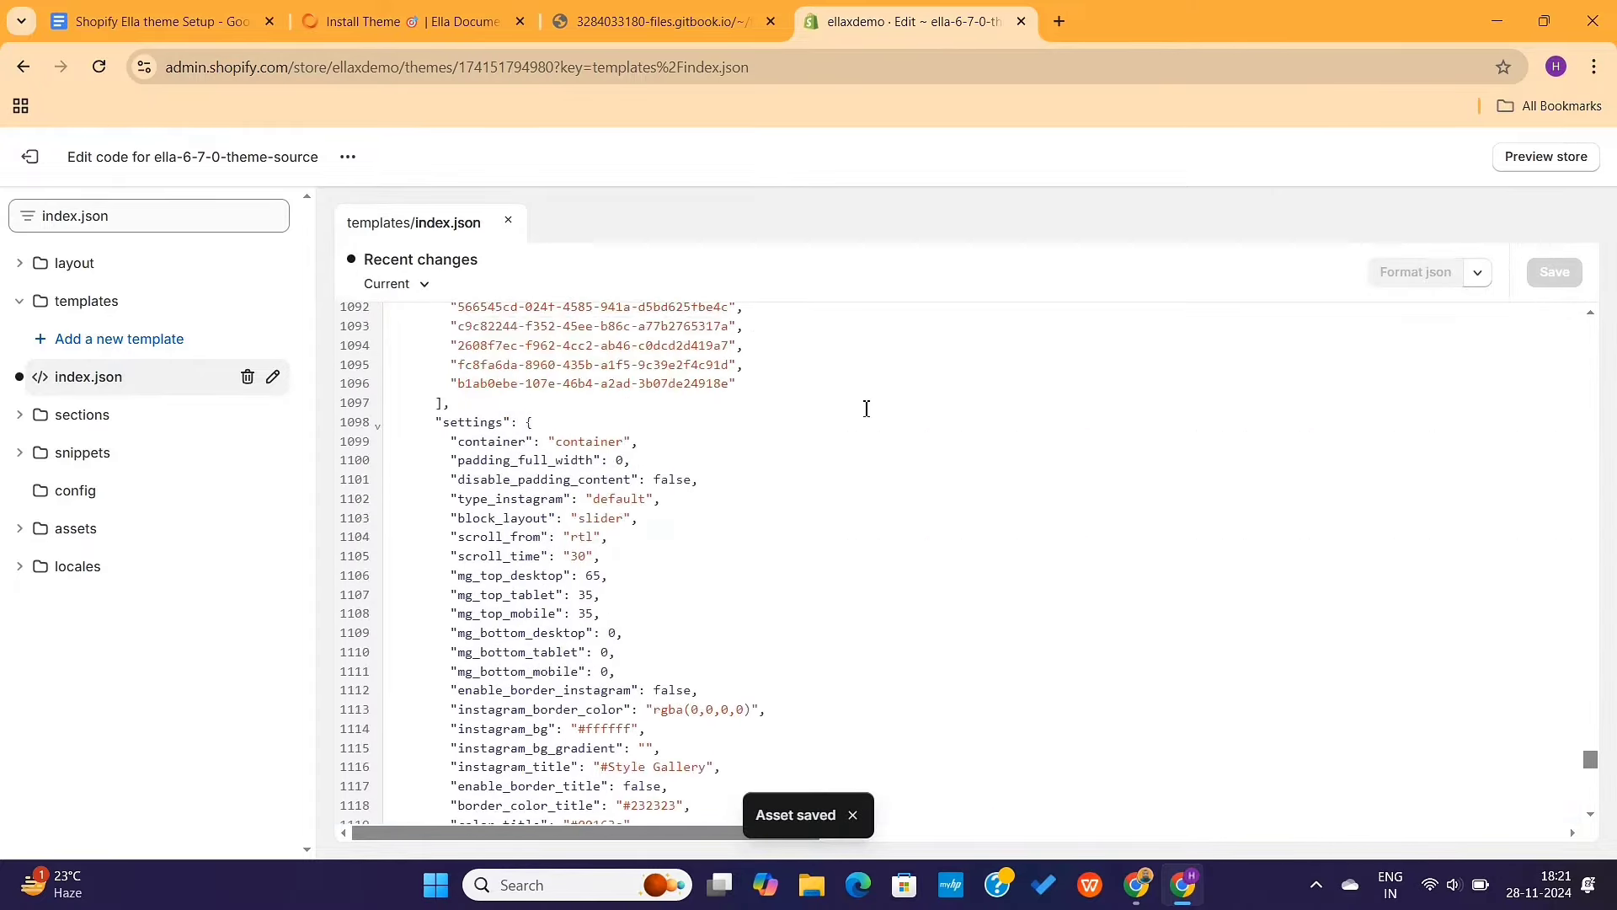
{"action": "scroll", "coordinate": [867, 409], "scroll_direction": "down", "scroll_amount": 20}
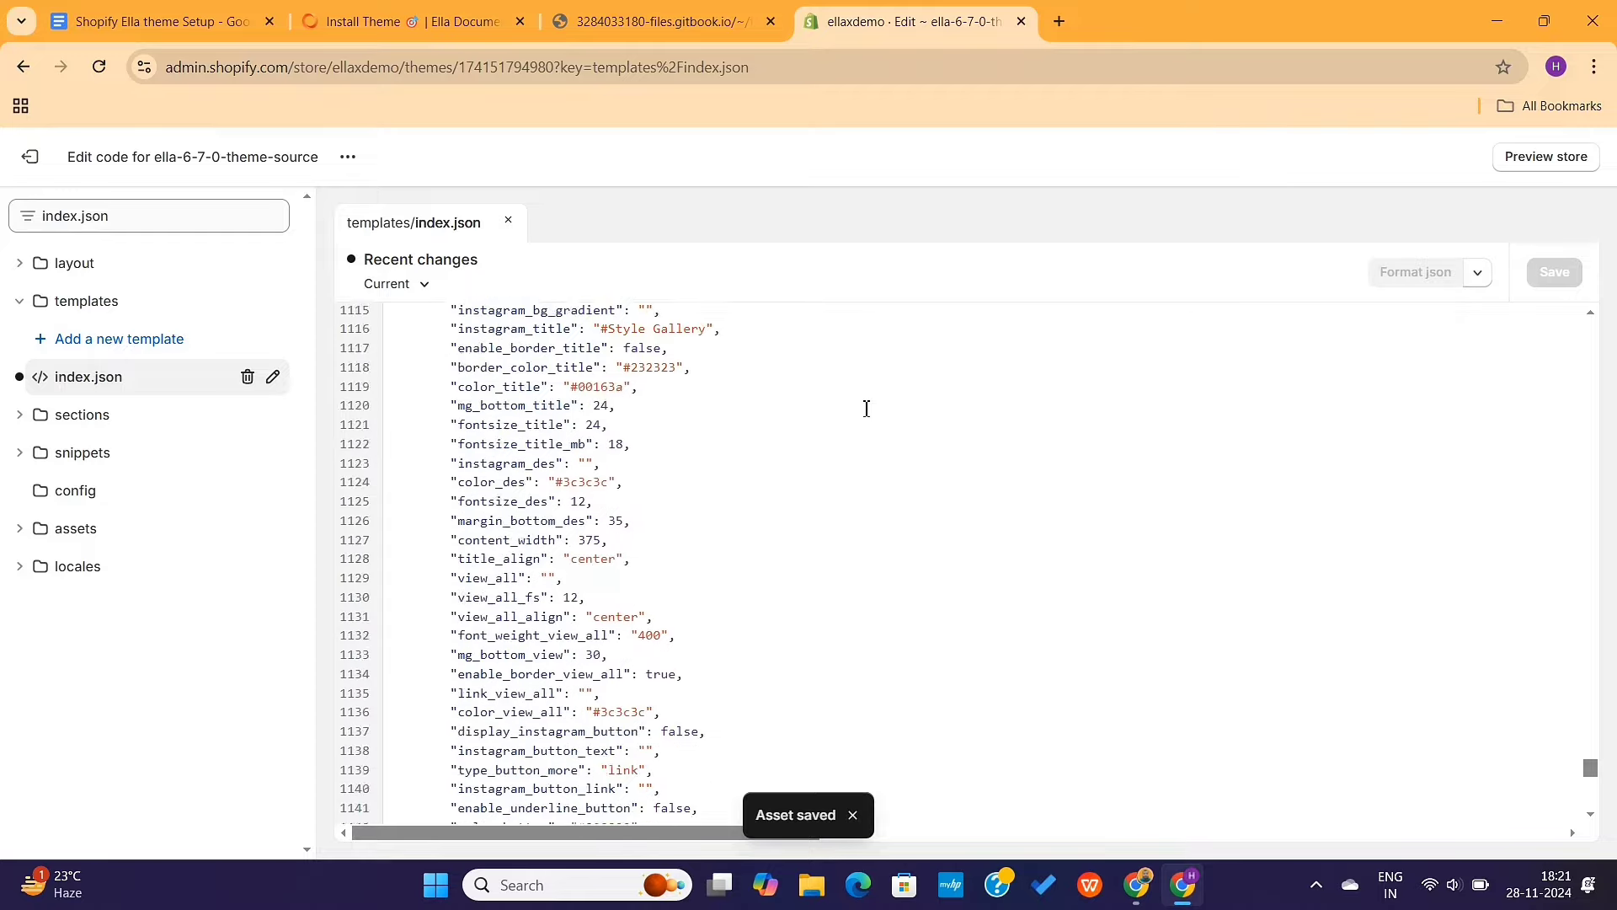
Filter the theme files for settings, open config/settings_data.json and delete its entire contents.
{"action": "triple_click", "coordinate": [140, 221]}
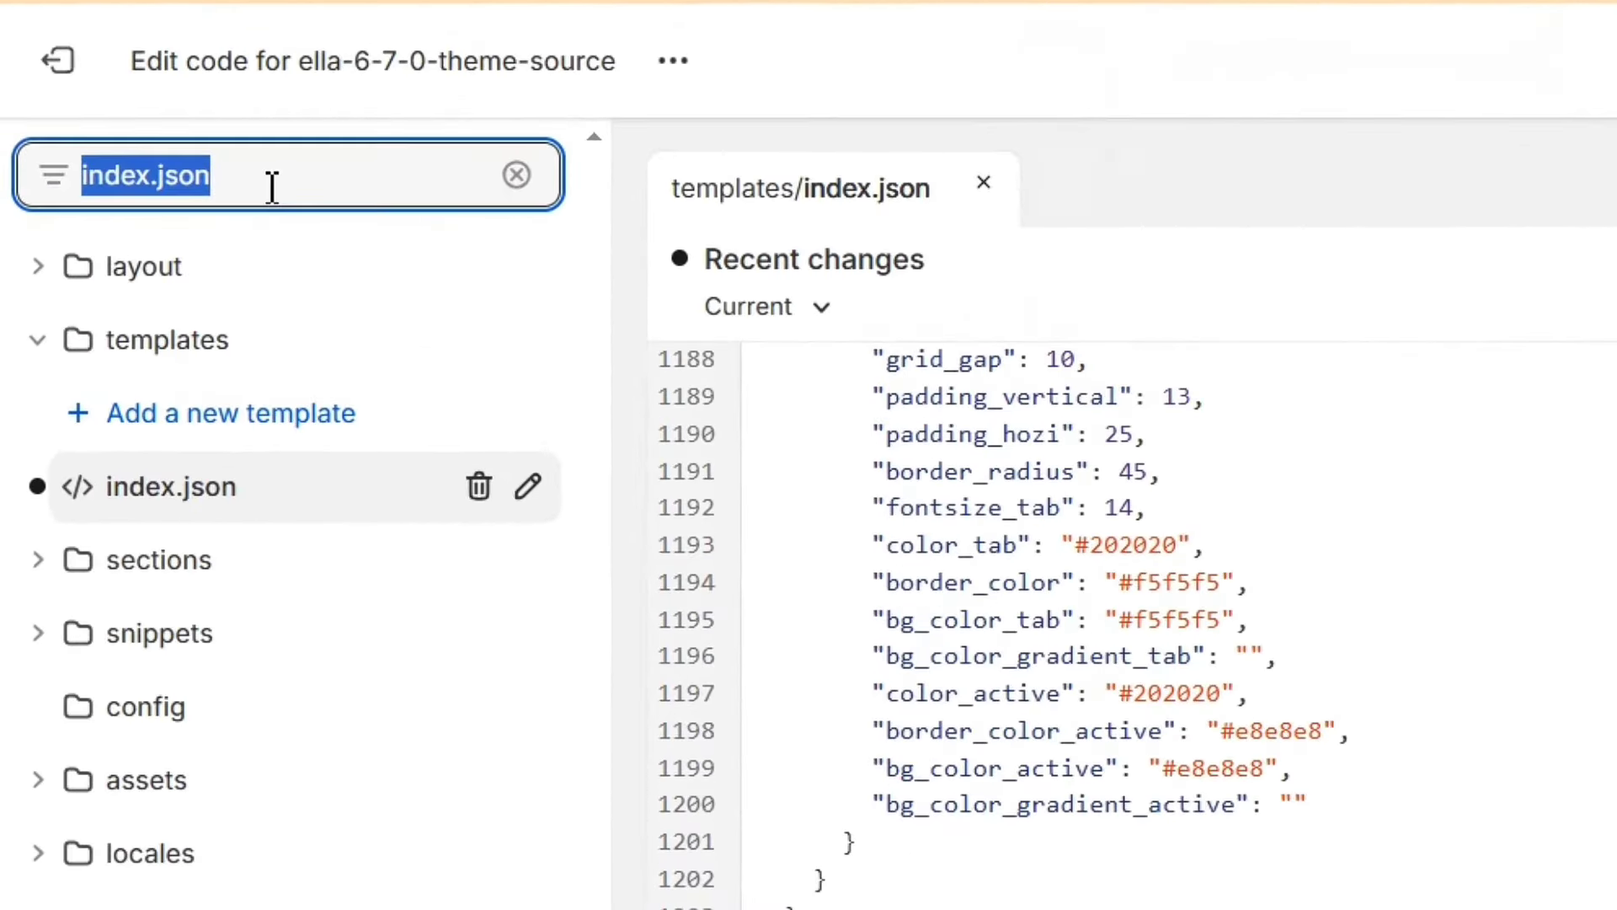
{"action": "type", "text": "setting"}
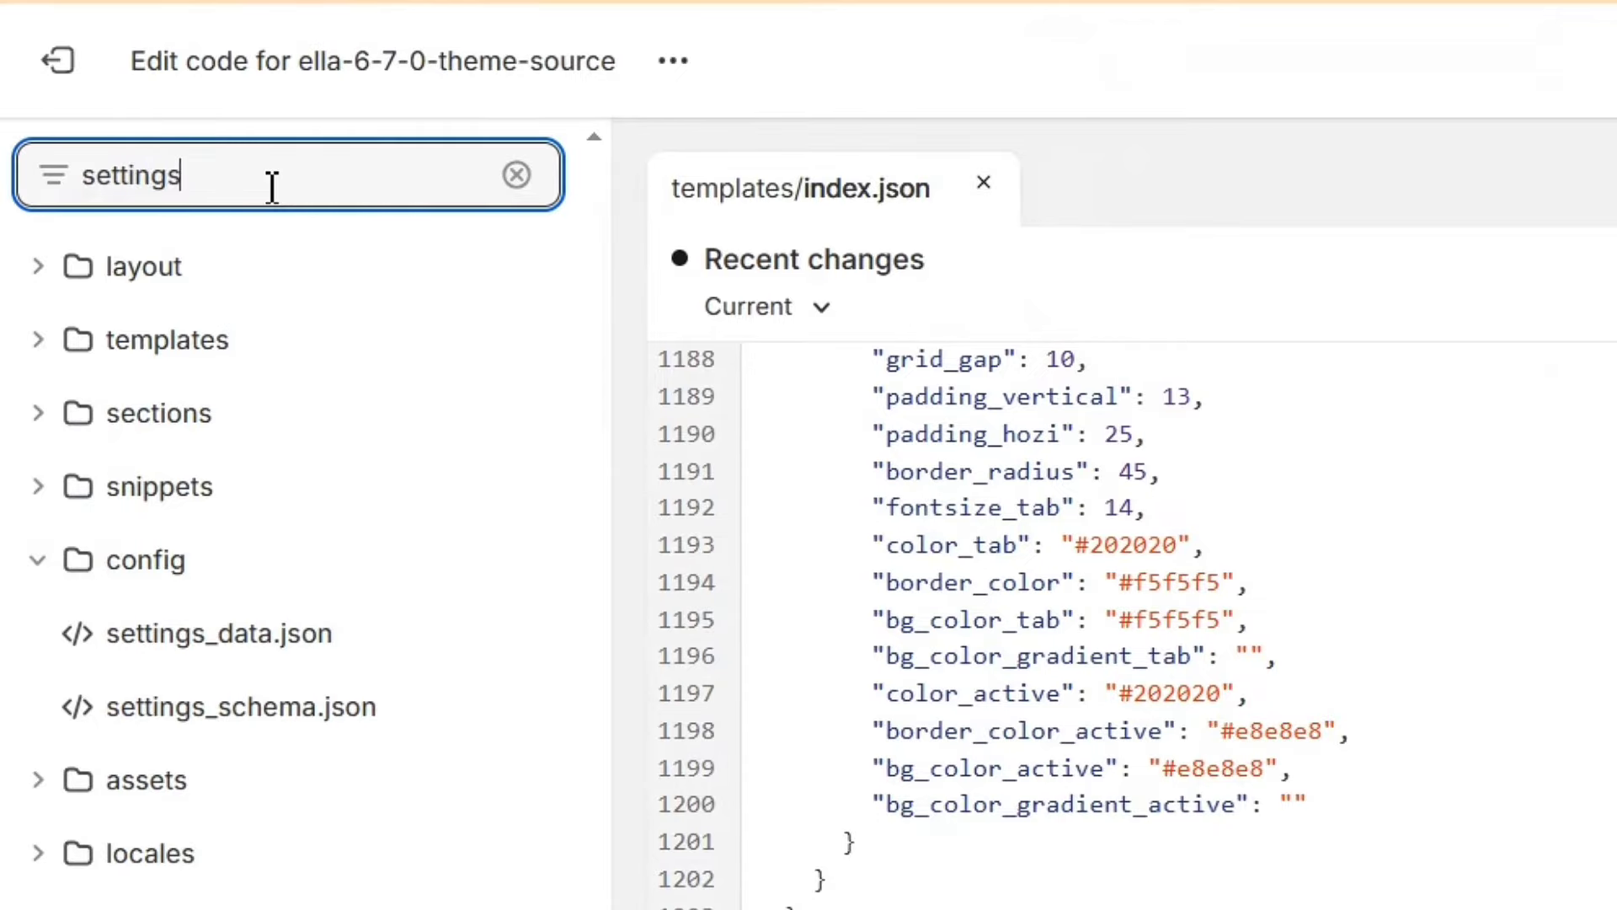
{"action": "type", "text": "s"}
{"action": "left_click_drag", "start_coordinate": [272, 187], "coordinate": [50, 172]}
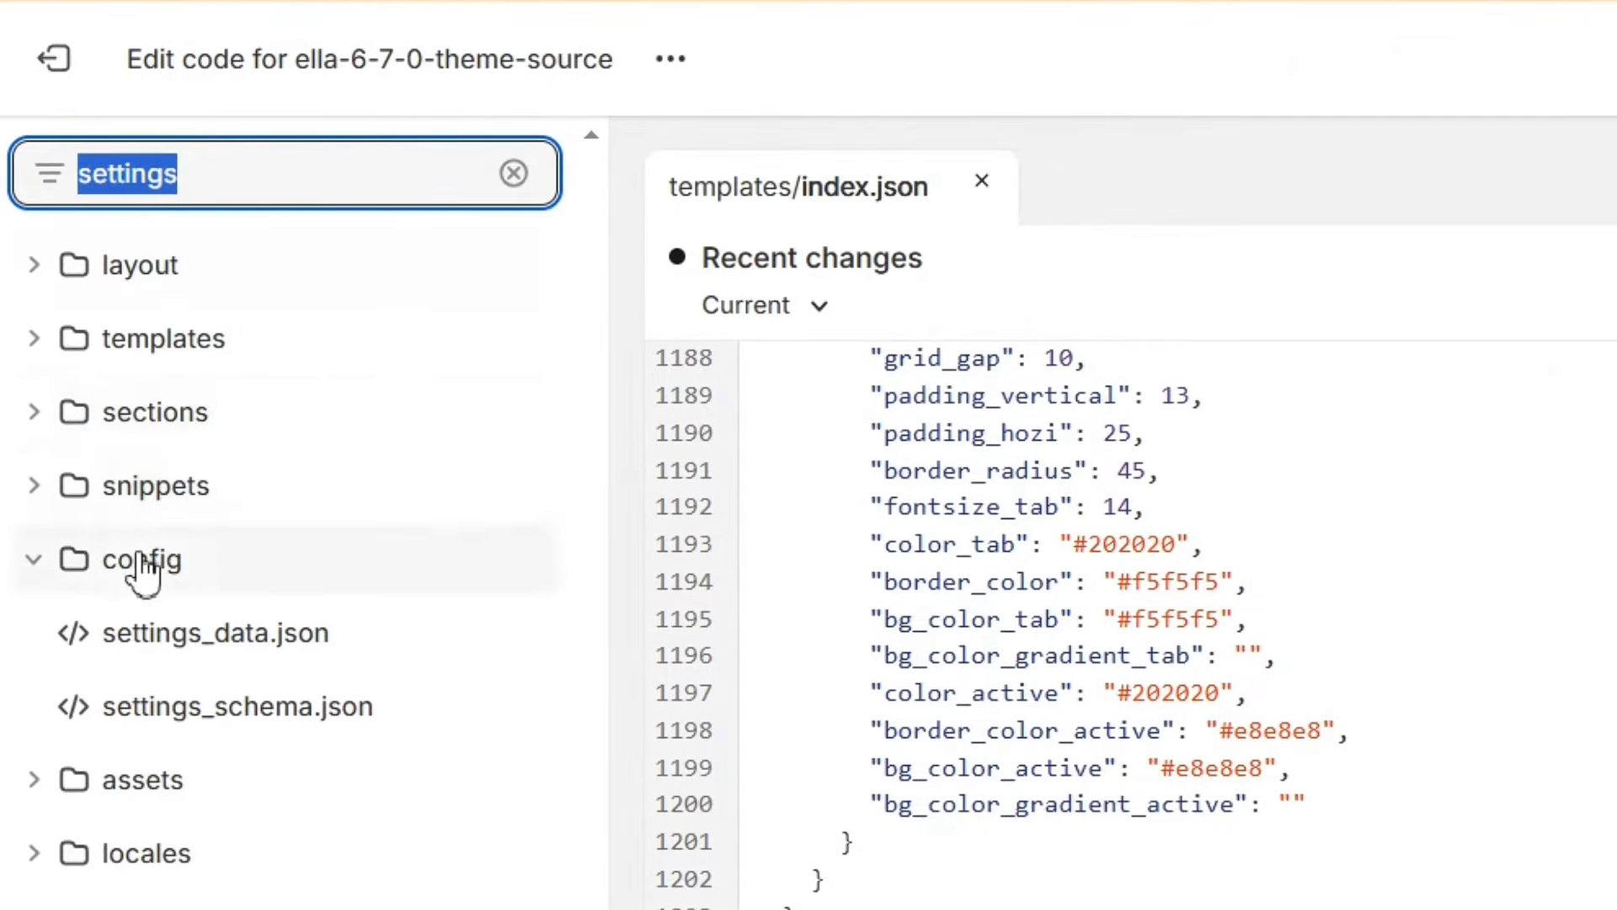
{"action": "left_click", "coordinate": [253, 645]}
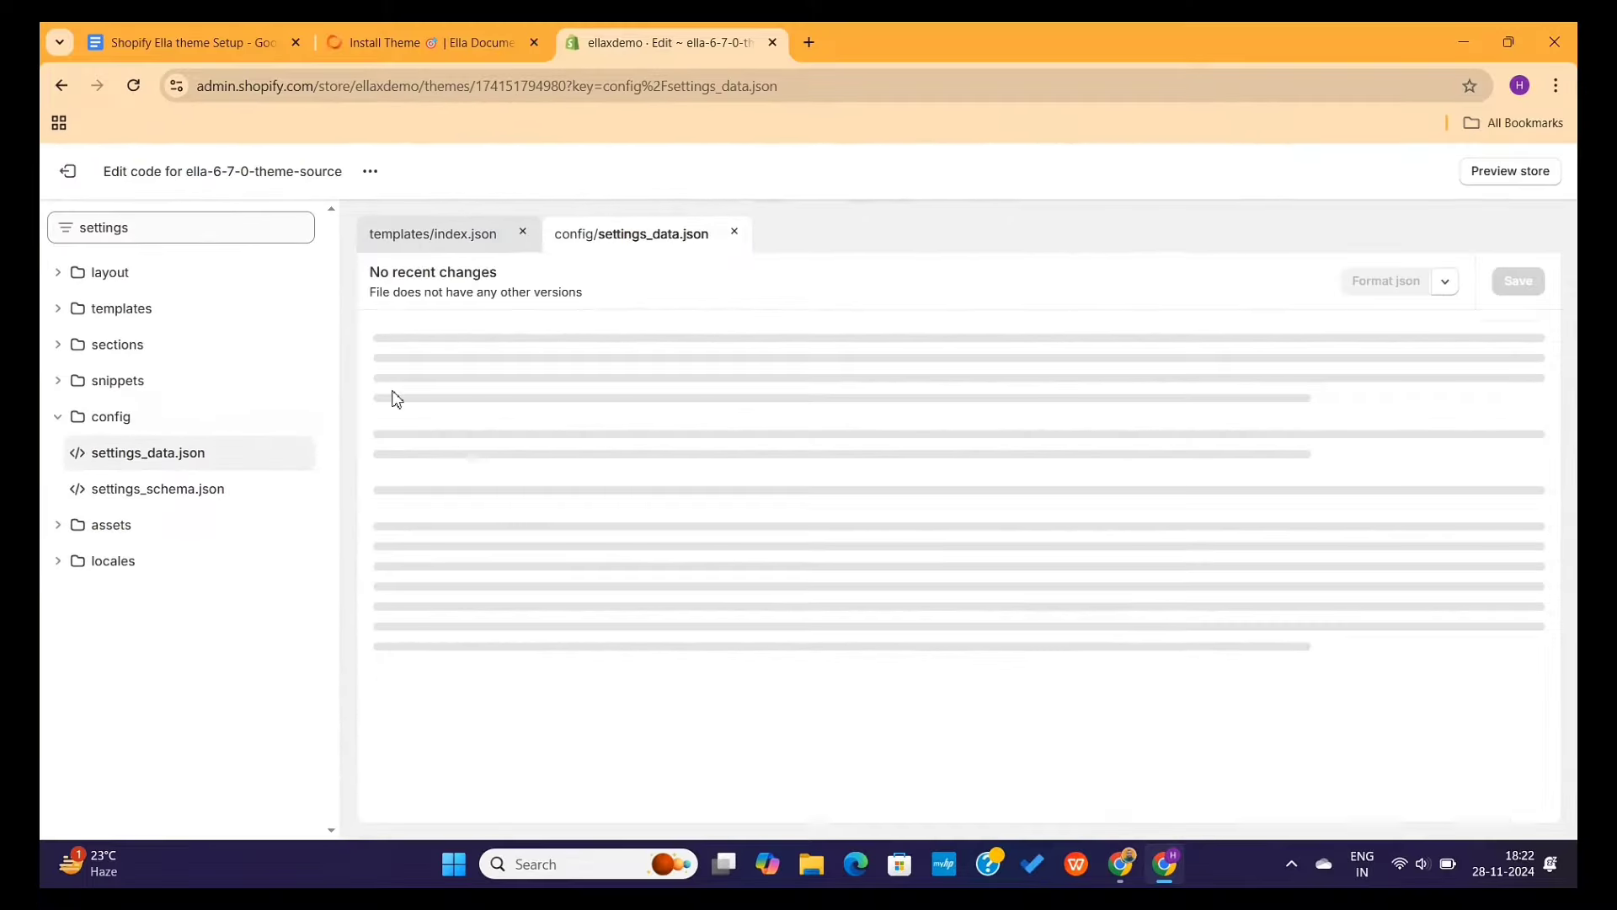
{"action": "left_click", "coordinate": [751, 605]}
{"action": "key", "text": "ctrl+a"}
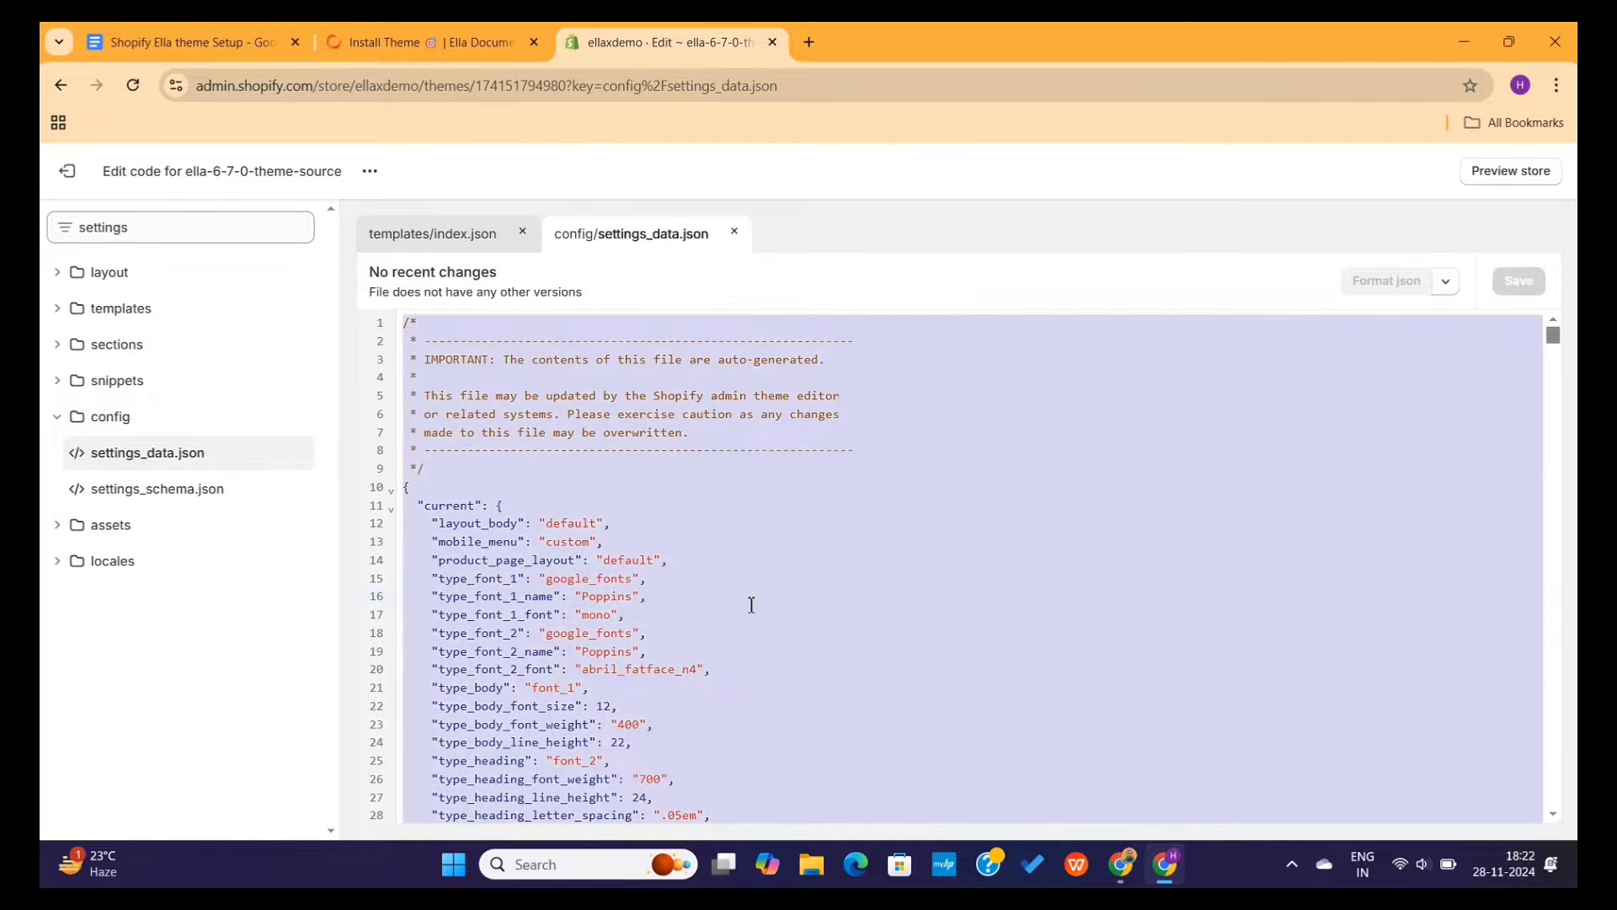
{"action": "key", "text": "BackSpace"}
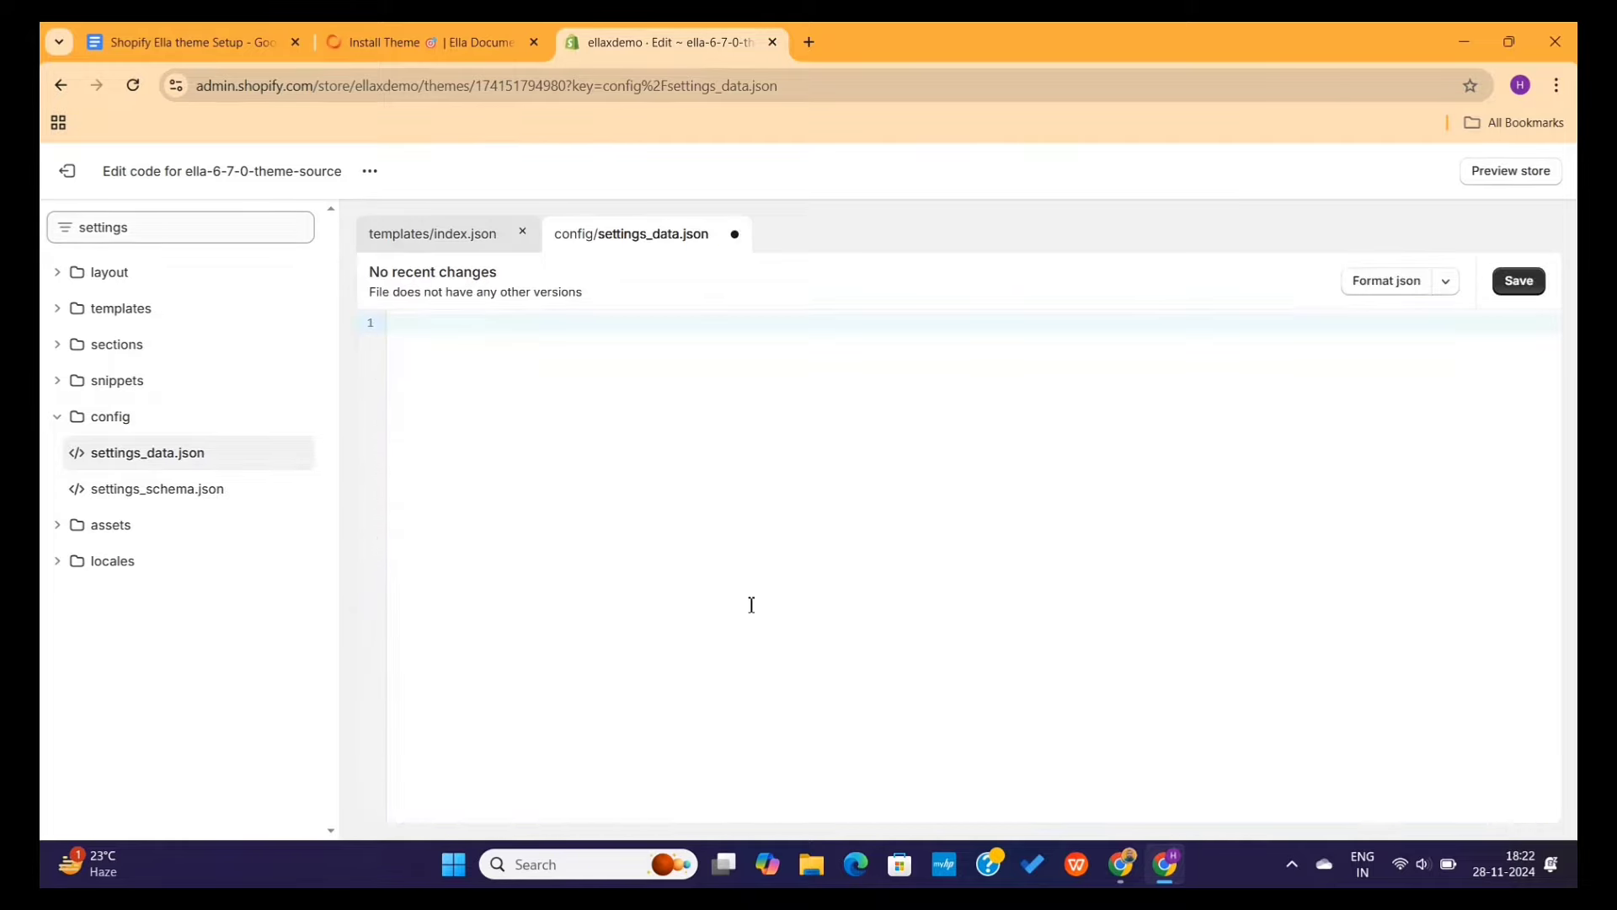
Copy all code of settings-data-18.json for Home 18 - Shoes from the Ella documentation into config/settings_data.json and save the file.
{"action": "left_click", "coordinate": [458, 44]}
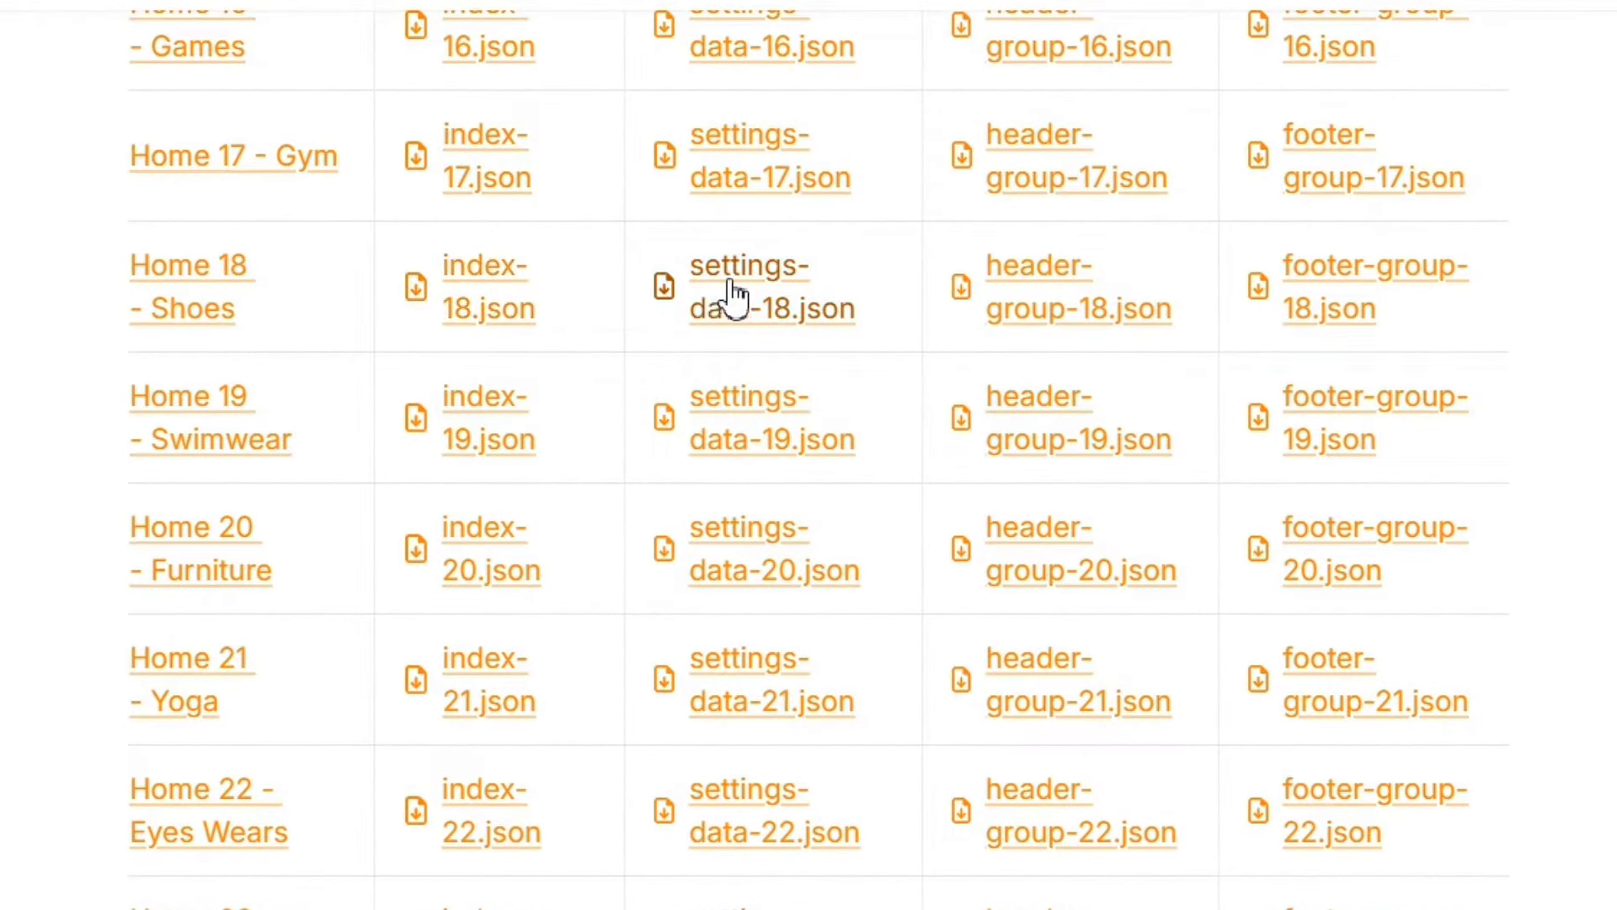
{"action": "left_click", "coordinate": [731, 291]}
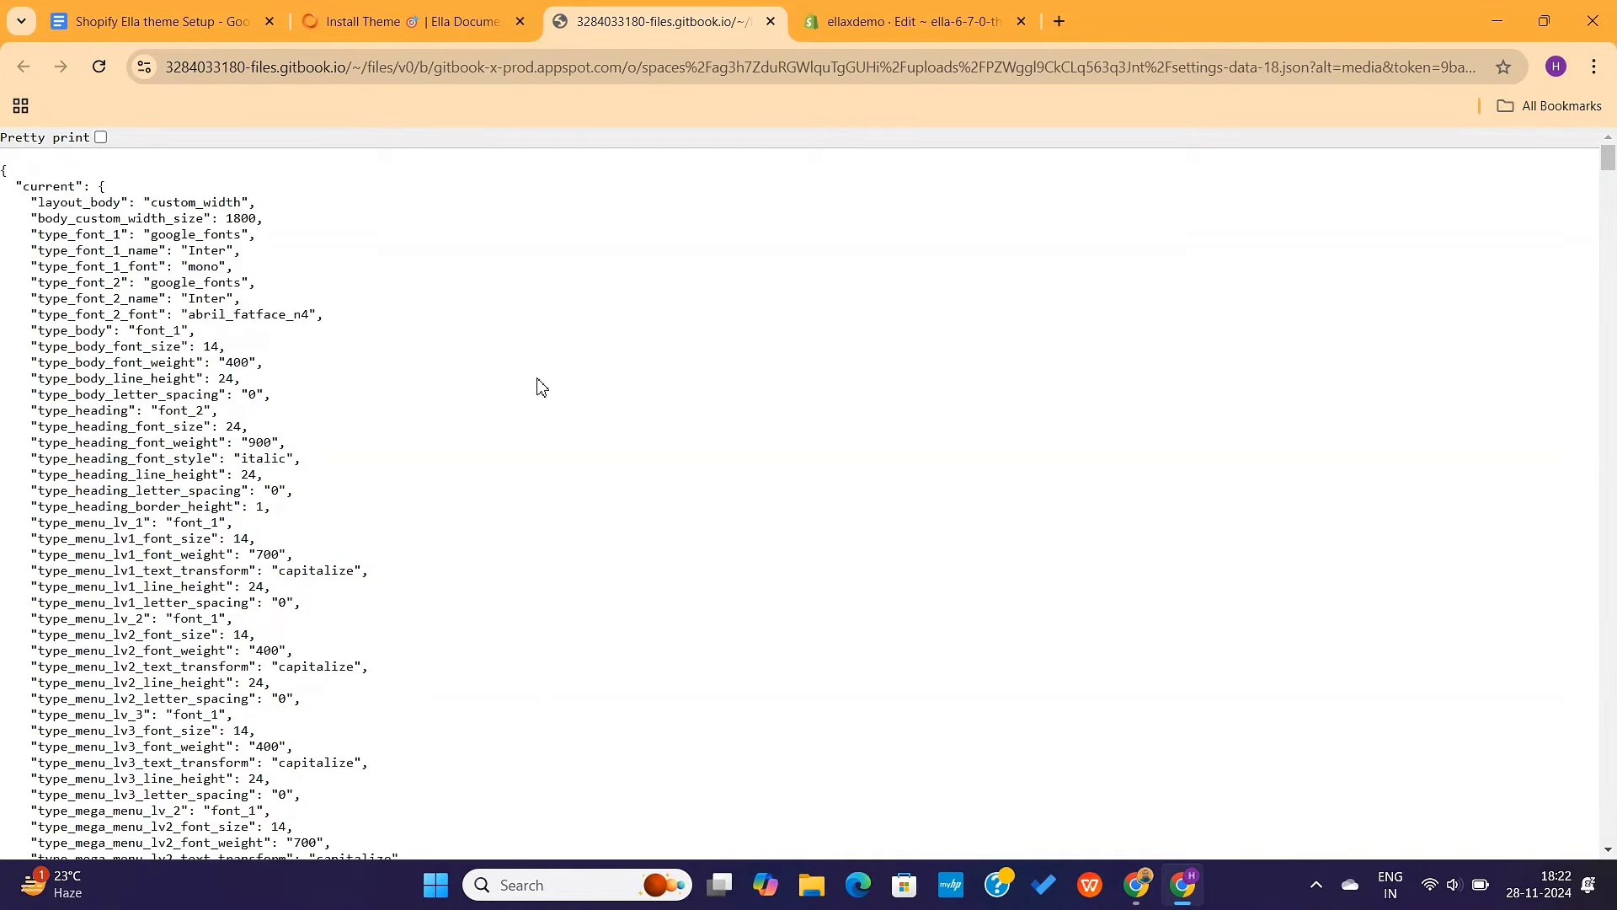
{"action": "key", "text": "ctrl+a"}
{"action": "key", "text": "ctrl+c"}
{"action": "key", "text": "ctrl+Tab"}
{"action": "key", "text": "ctrl+v"}
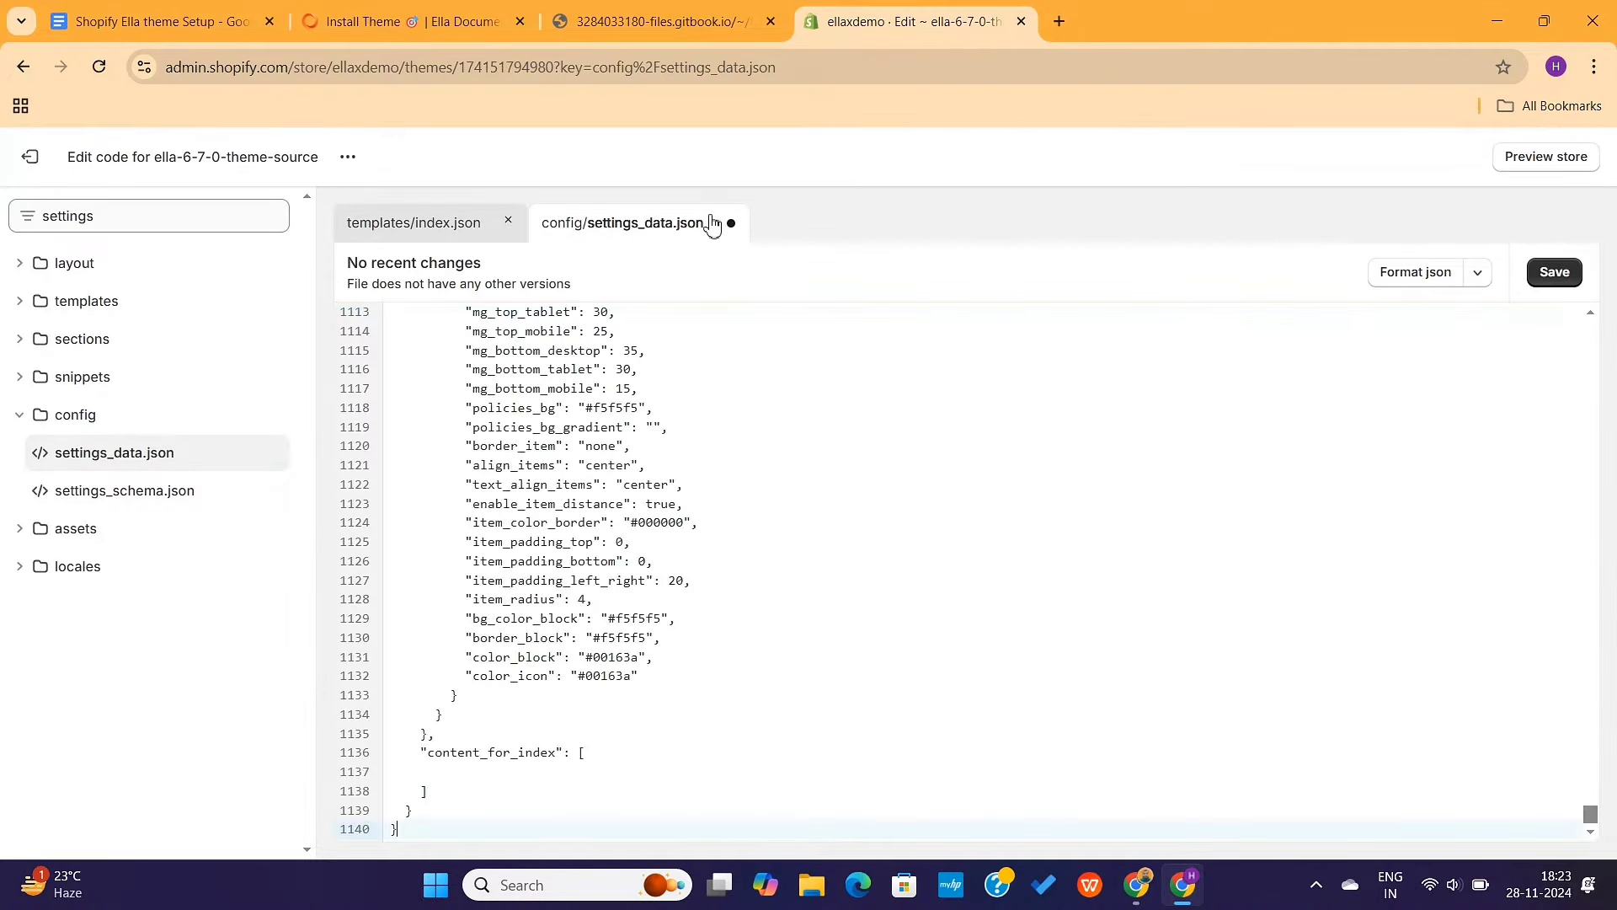
{"action": "left_click", "coordinate": [1531, 278]}
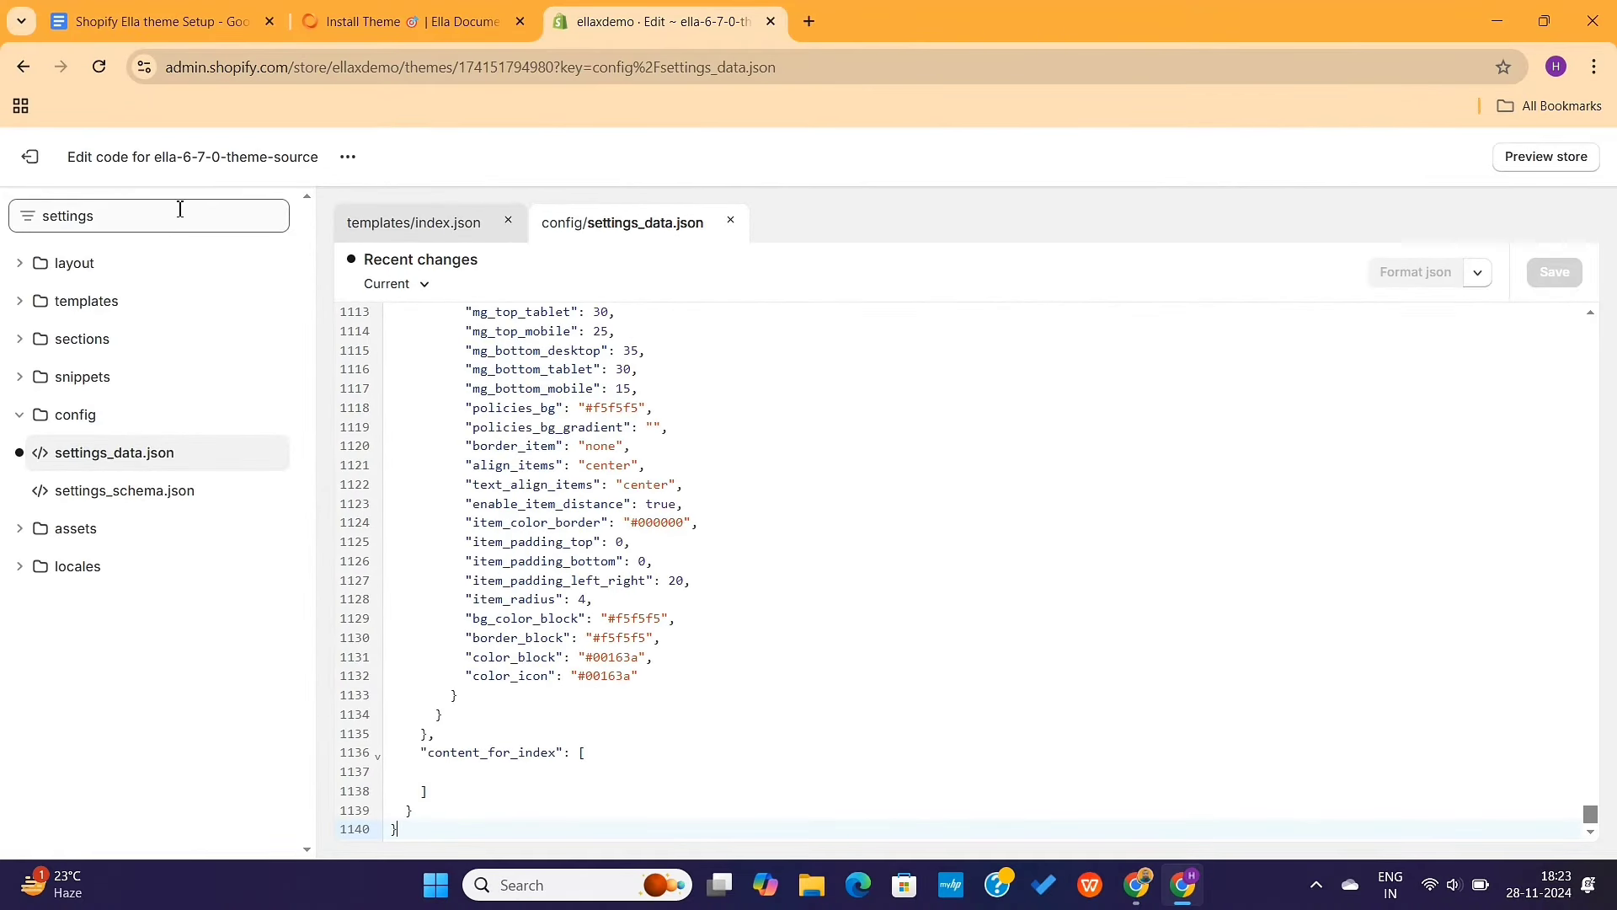
Filter the theme files for header, open sections/header-group.json and delete its entire contents.
{"action": "left_click", "coordinate": [172, 217]}
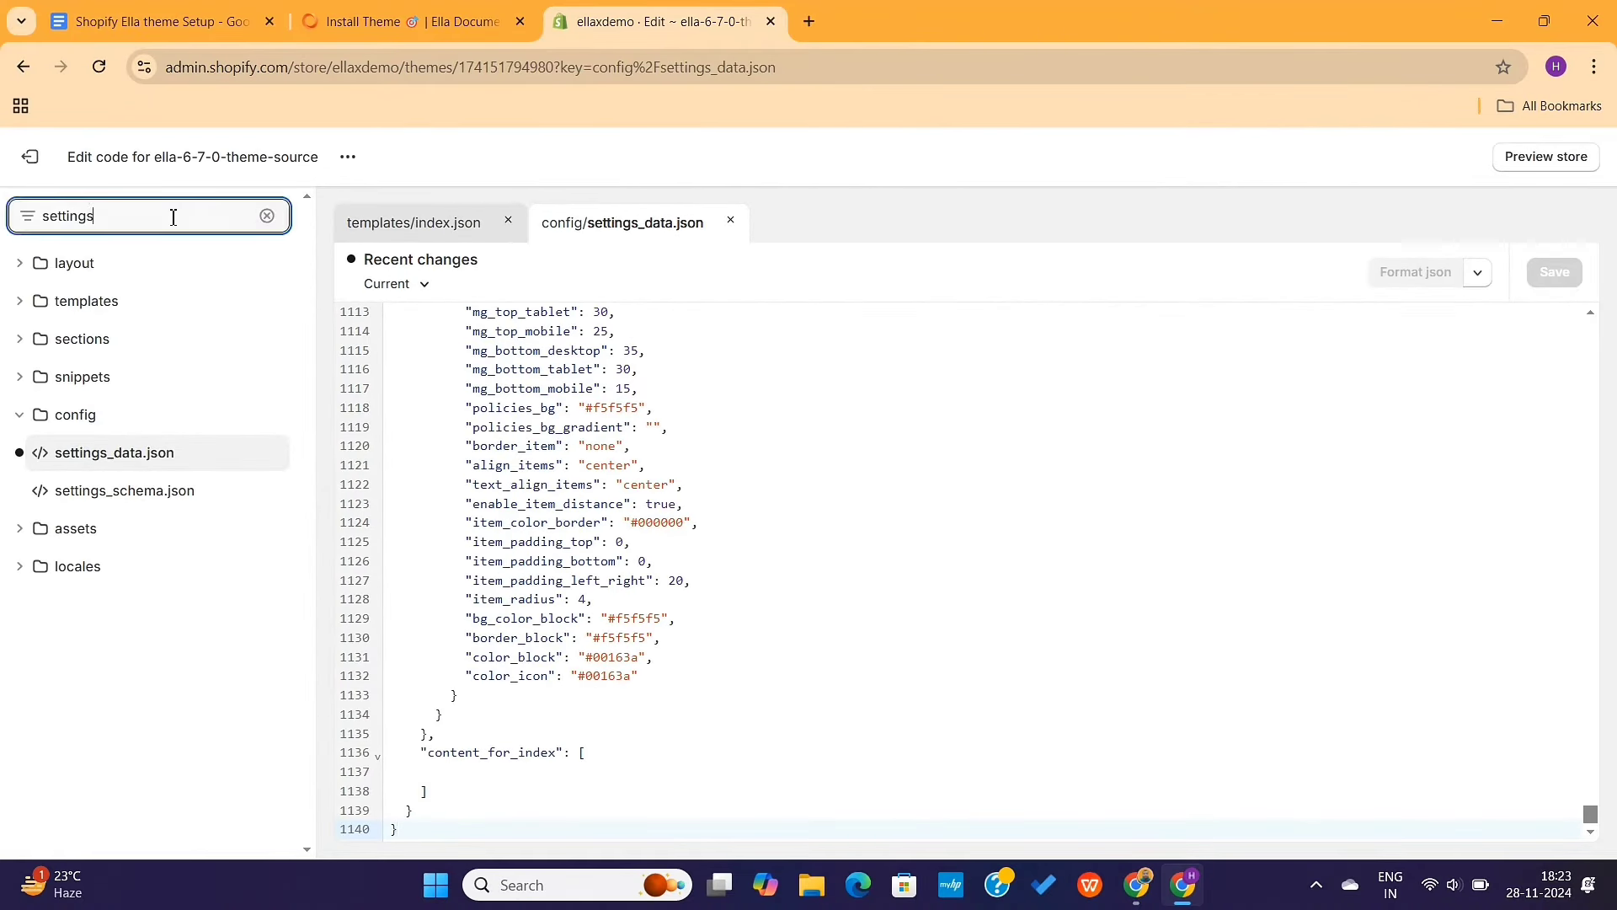
{"action": "type", "text": "header"}
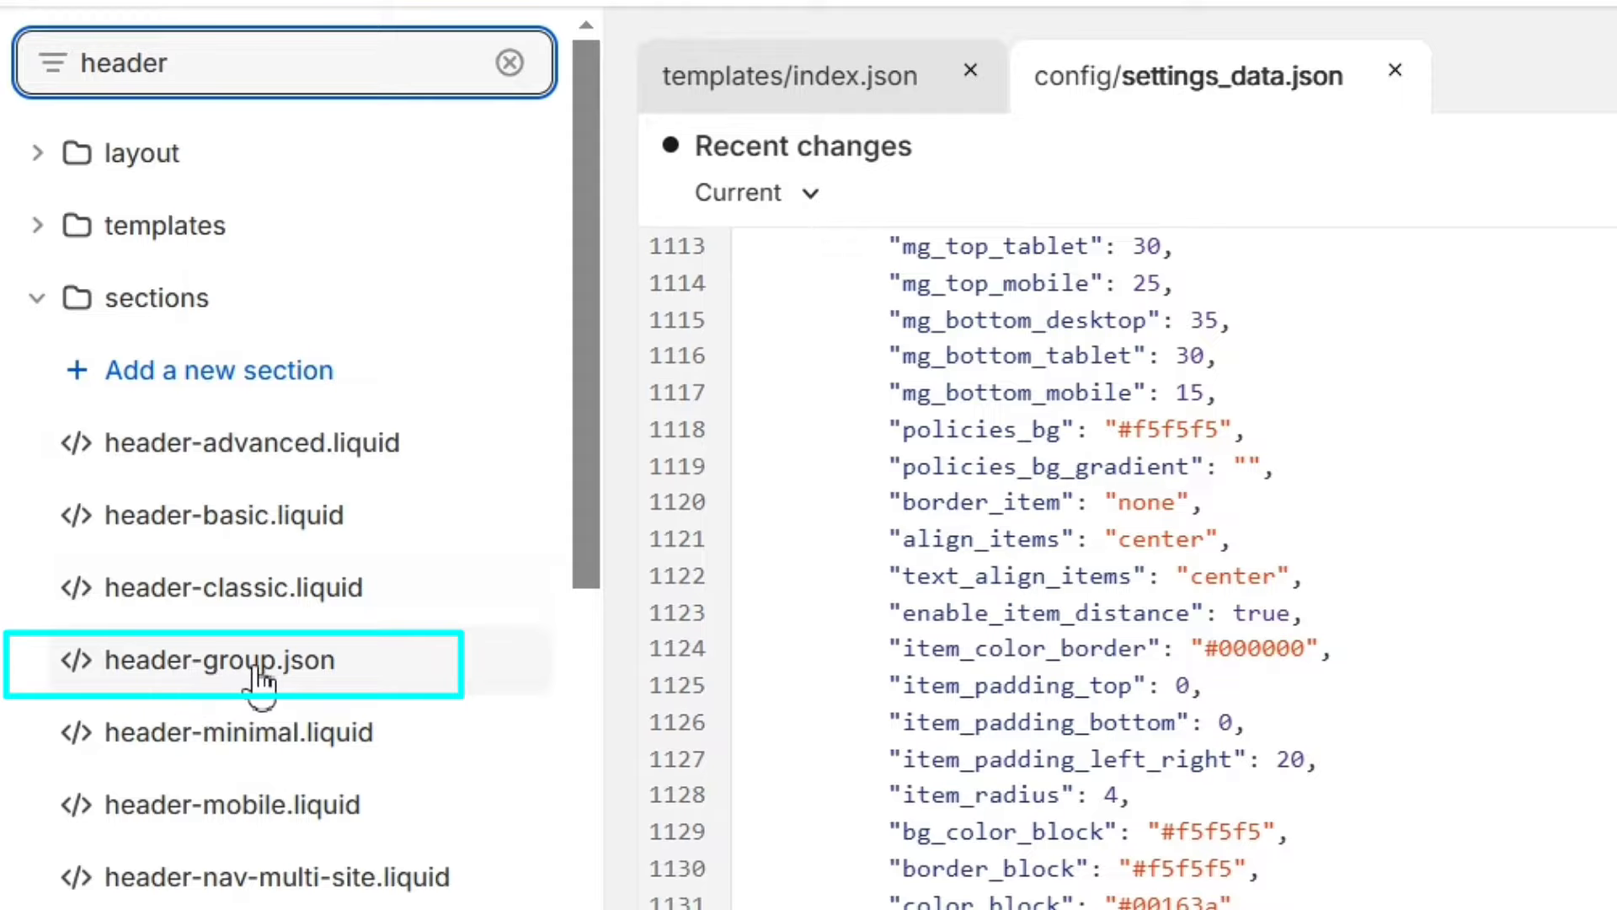
{"action": "left_click", "coordinate": [196, 678]}
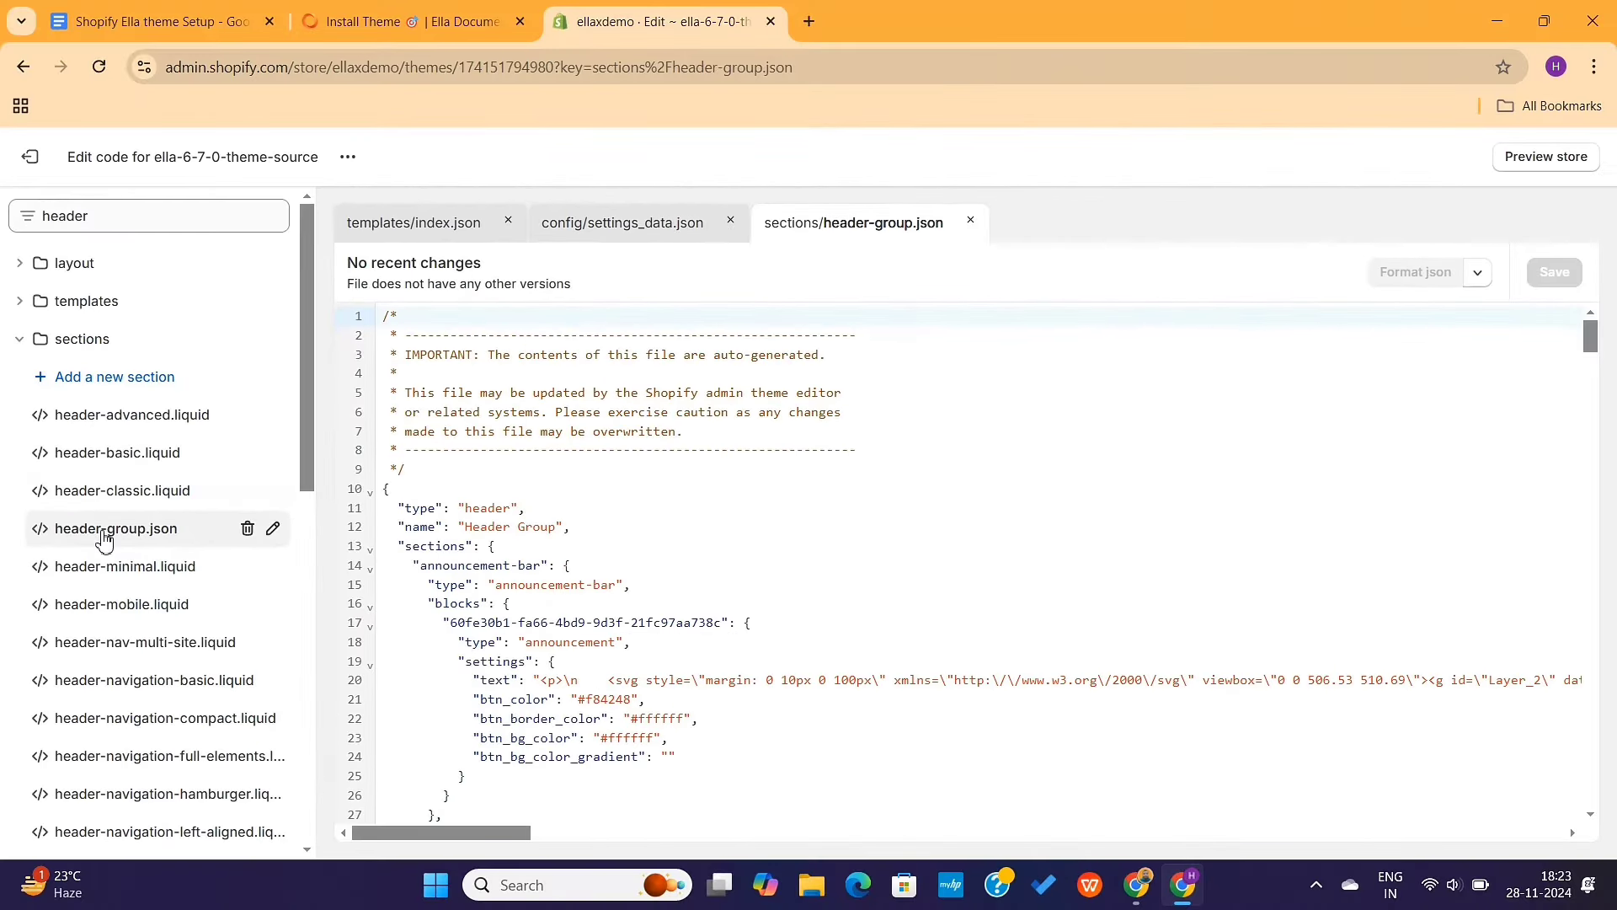
{"action": "left_click", "coordinate": [741, 493]}
{"action": "key", "text": "ctrl+a"}
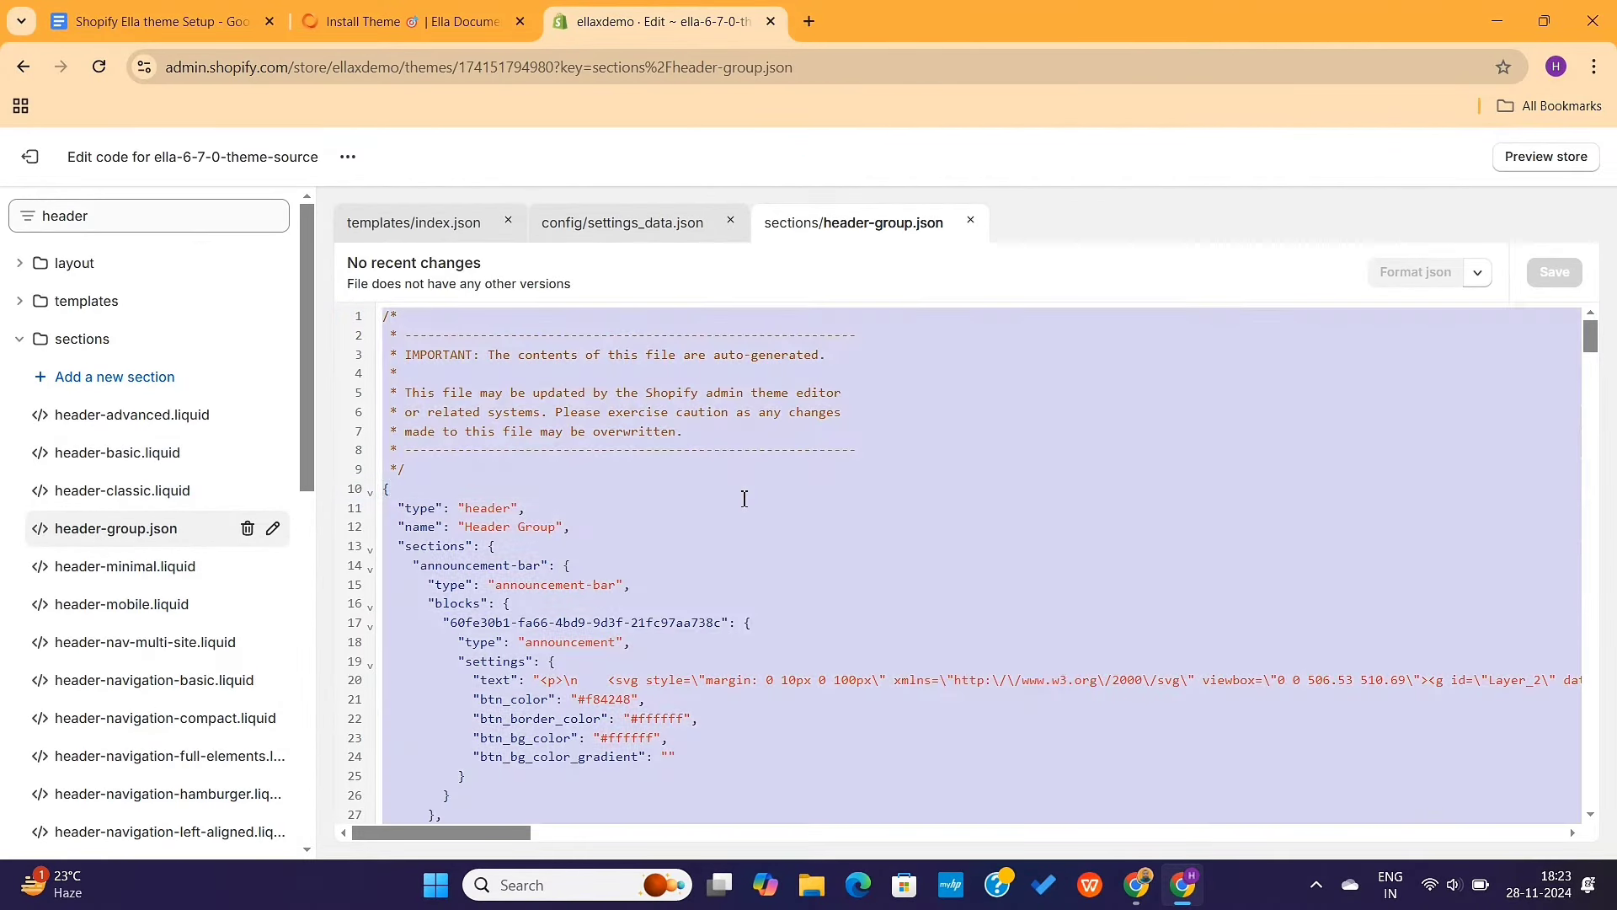
{"action": "key", "text": "BackSpace"}
Copy all code of header-group-18.json for Home 18 - Shoes from the Ella documentation into sections/header-group.json and save the file.
{"action": "left_click", "coordinate": [440, 21]}
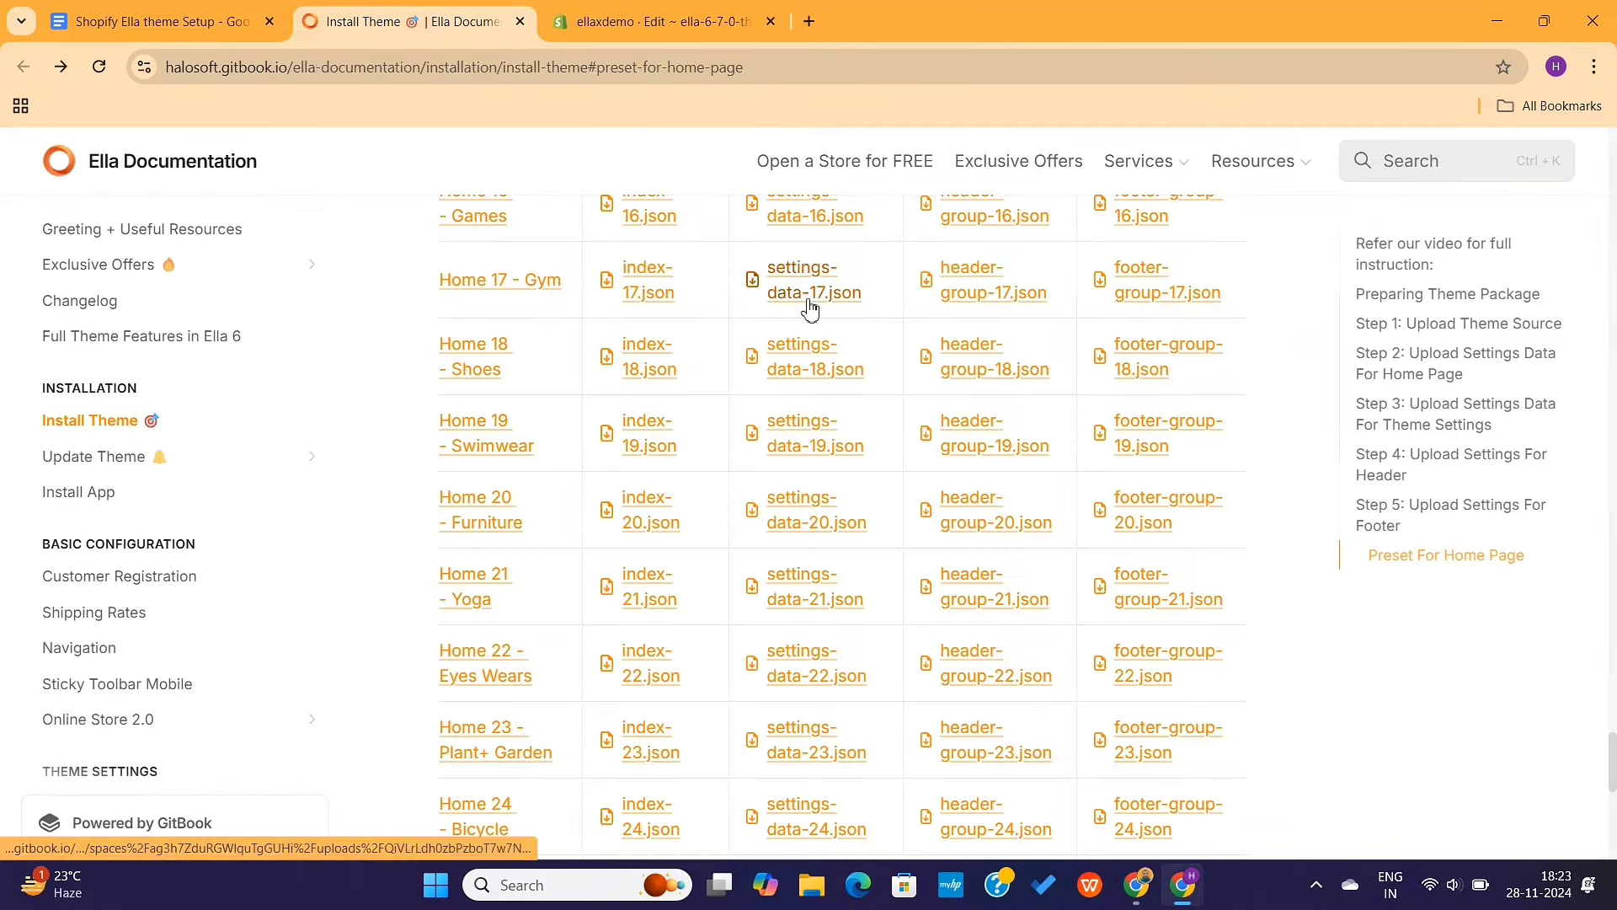
{"action": "left_click", "coordinate": [982, 362]}
{"action": "key", "text": "ctrl+a"}
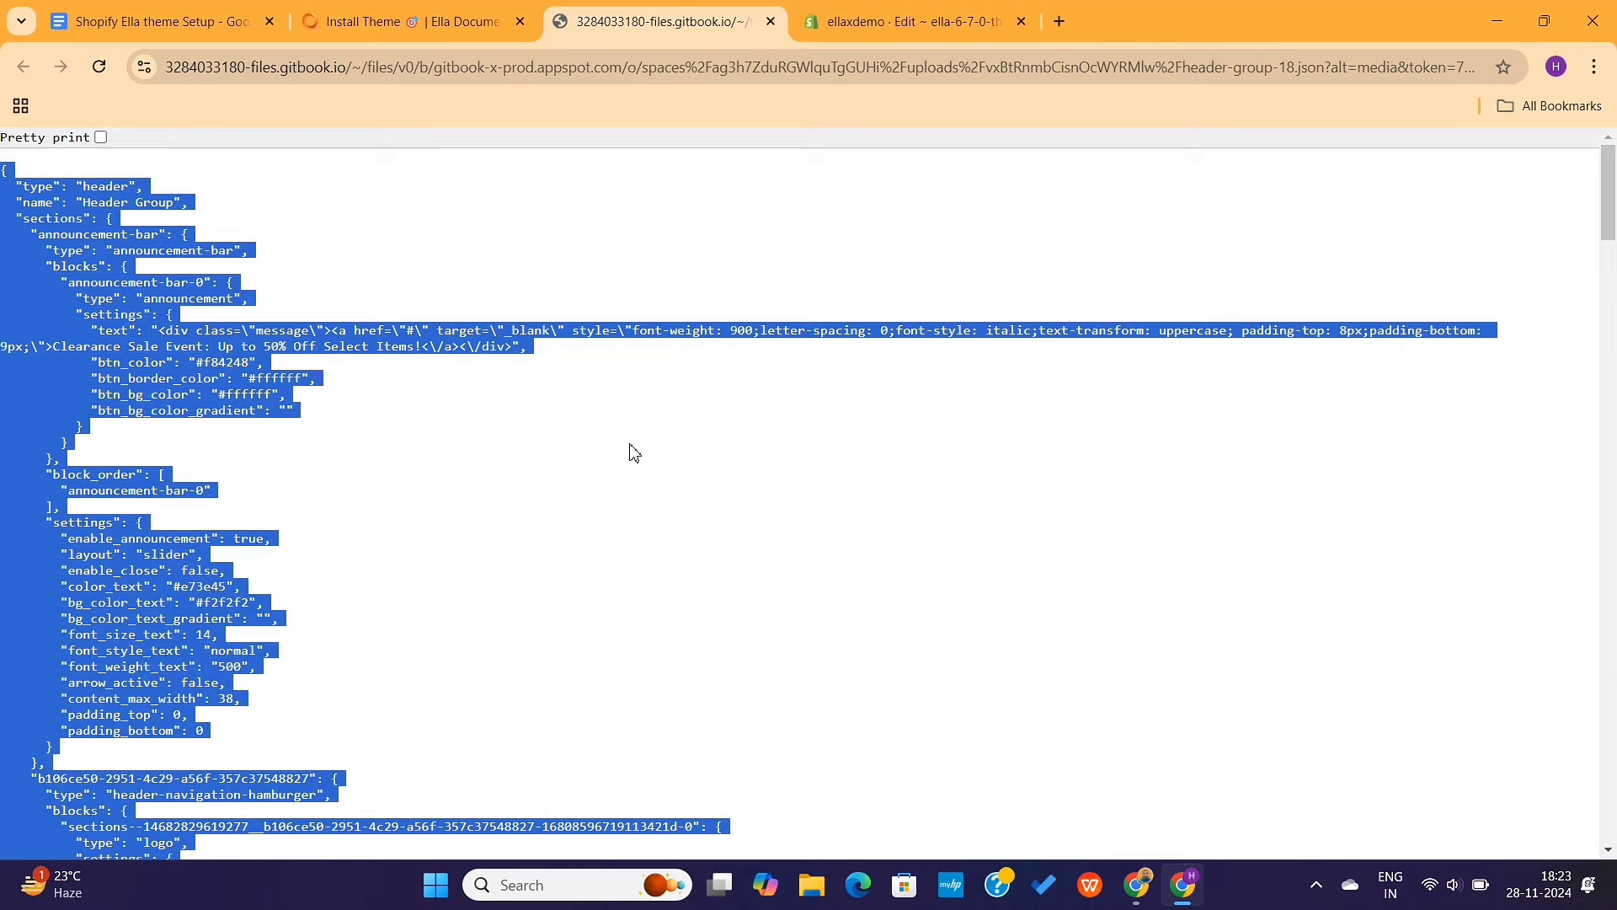
{"action": "left_click", "coordinate": [851, 21]}
{"action": "key", "text": "ctrl+v"}
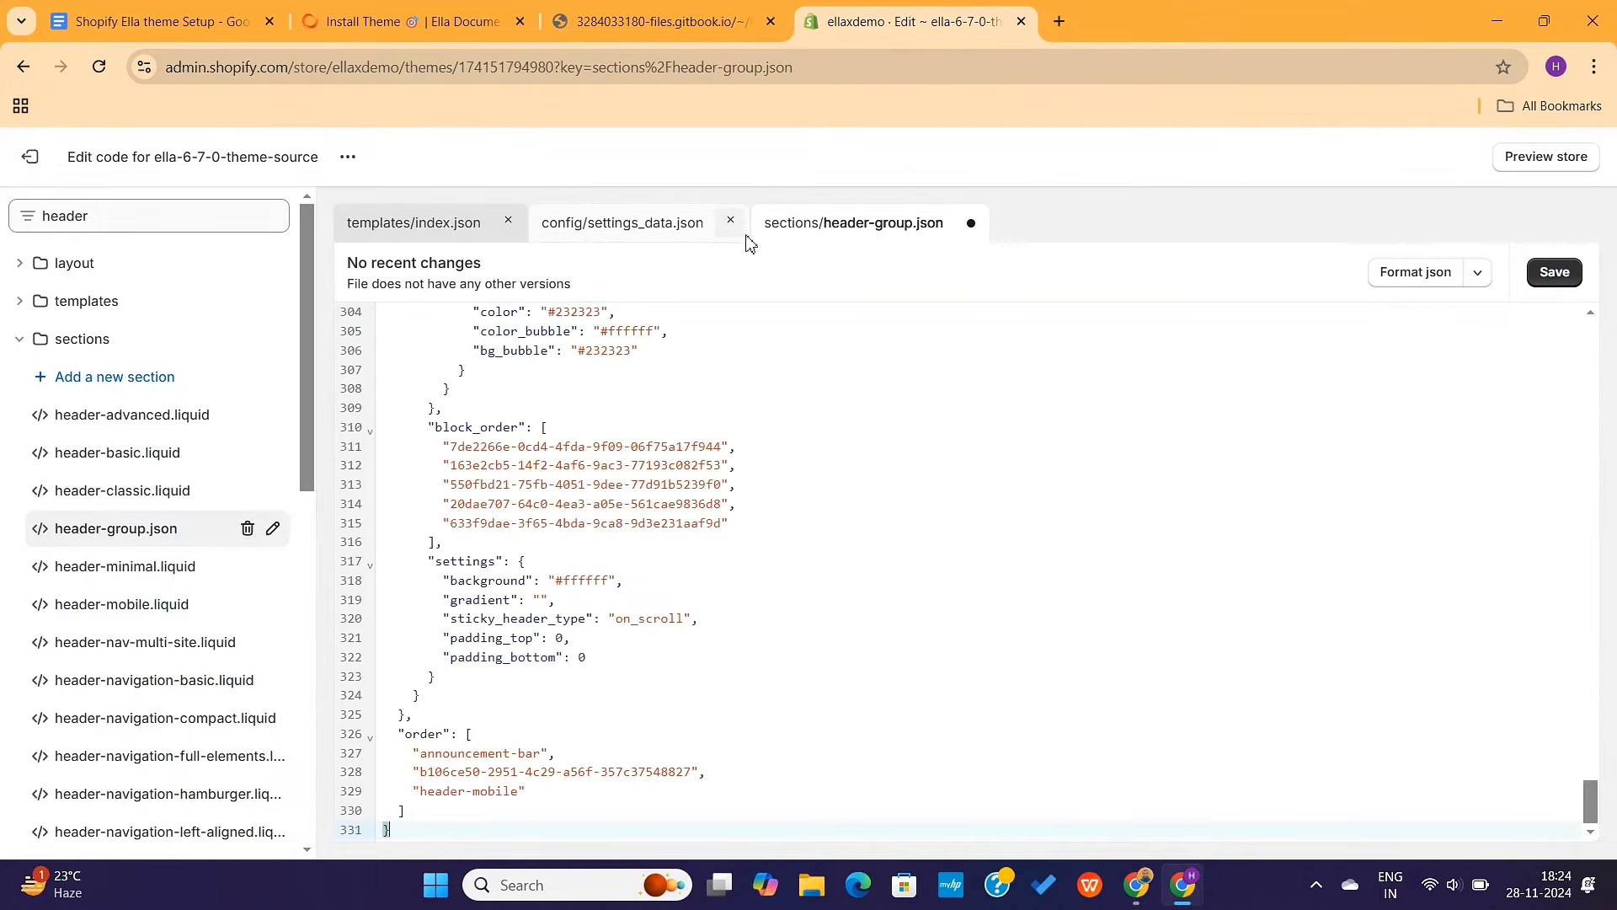
{"action": "left_click", "coordinate": [1557, 273]}
{"action": "scroll", "coordinate": [867, 413], "scroll_direction": "up", "scroll_amount": 8}
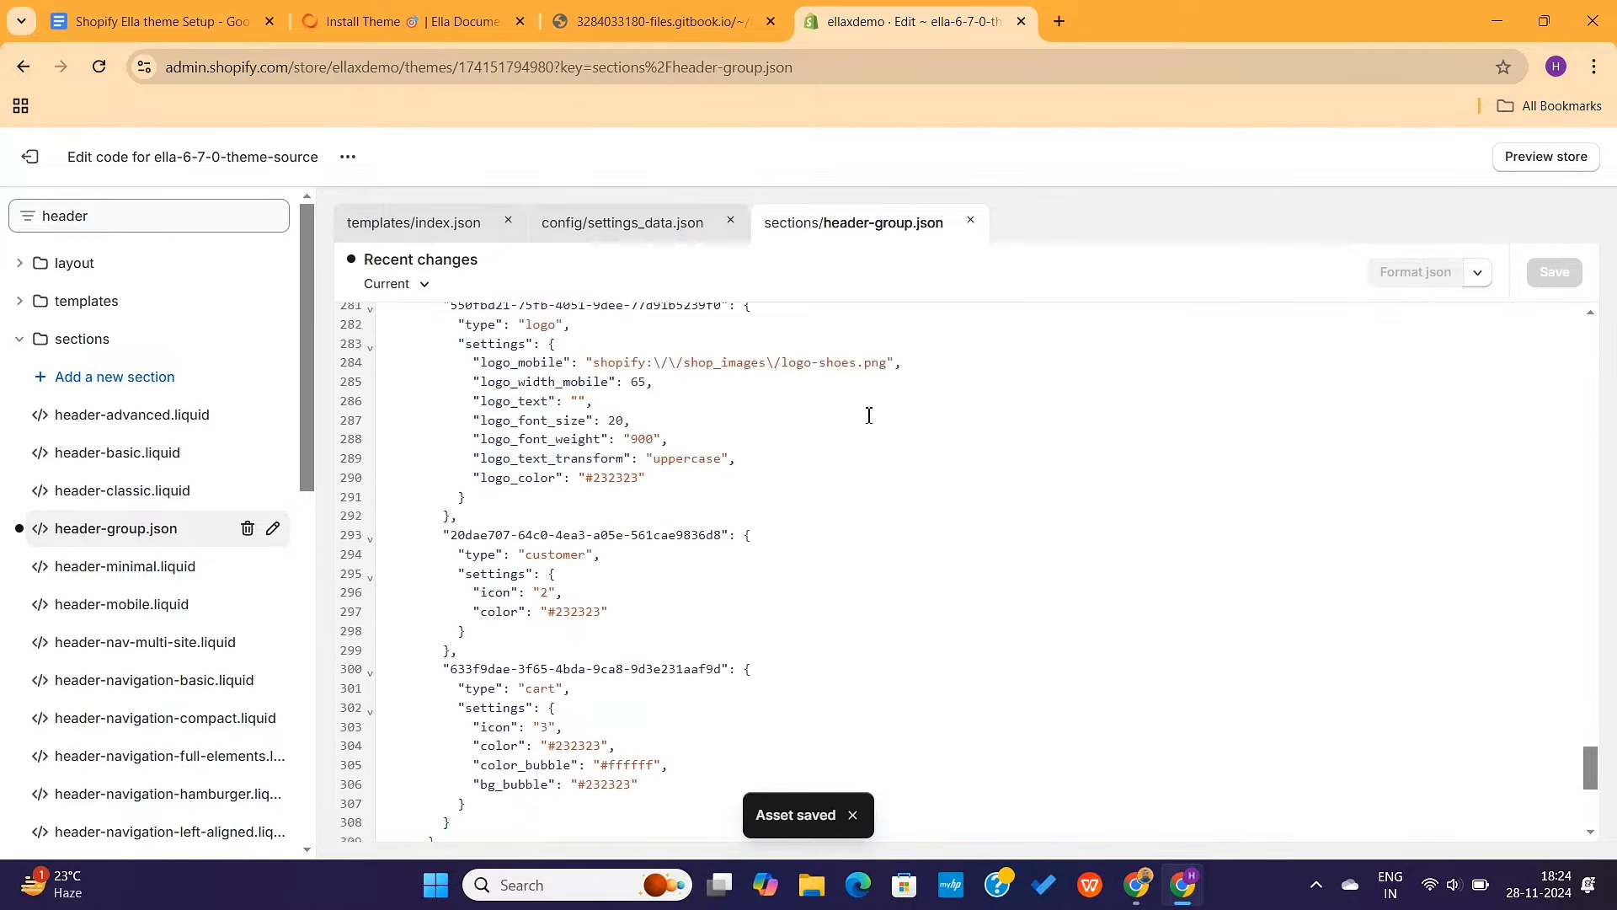
Filter the theme files for footer, open sections/footer-group.json and delete its entire contents.
{"action": "left_click", "coordinate": [162, 217]}
{"action": "double_click", "coordinate": [162, 216]}
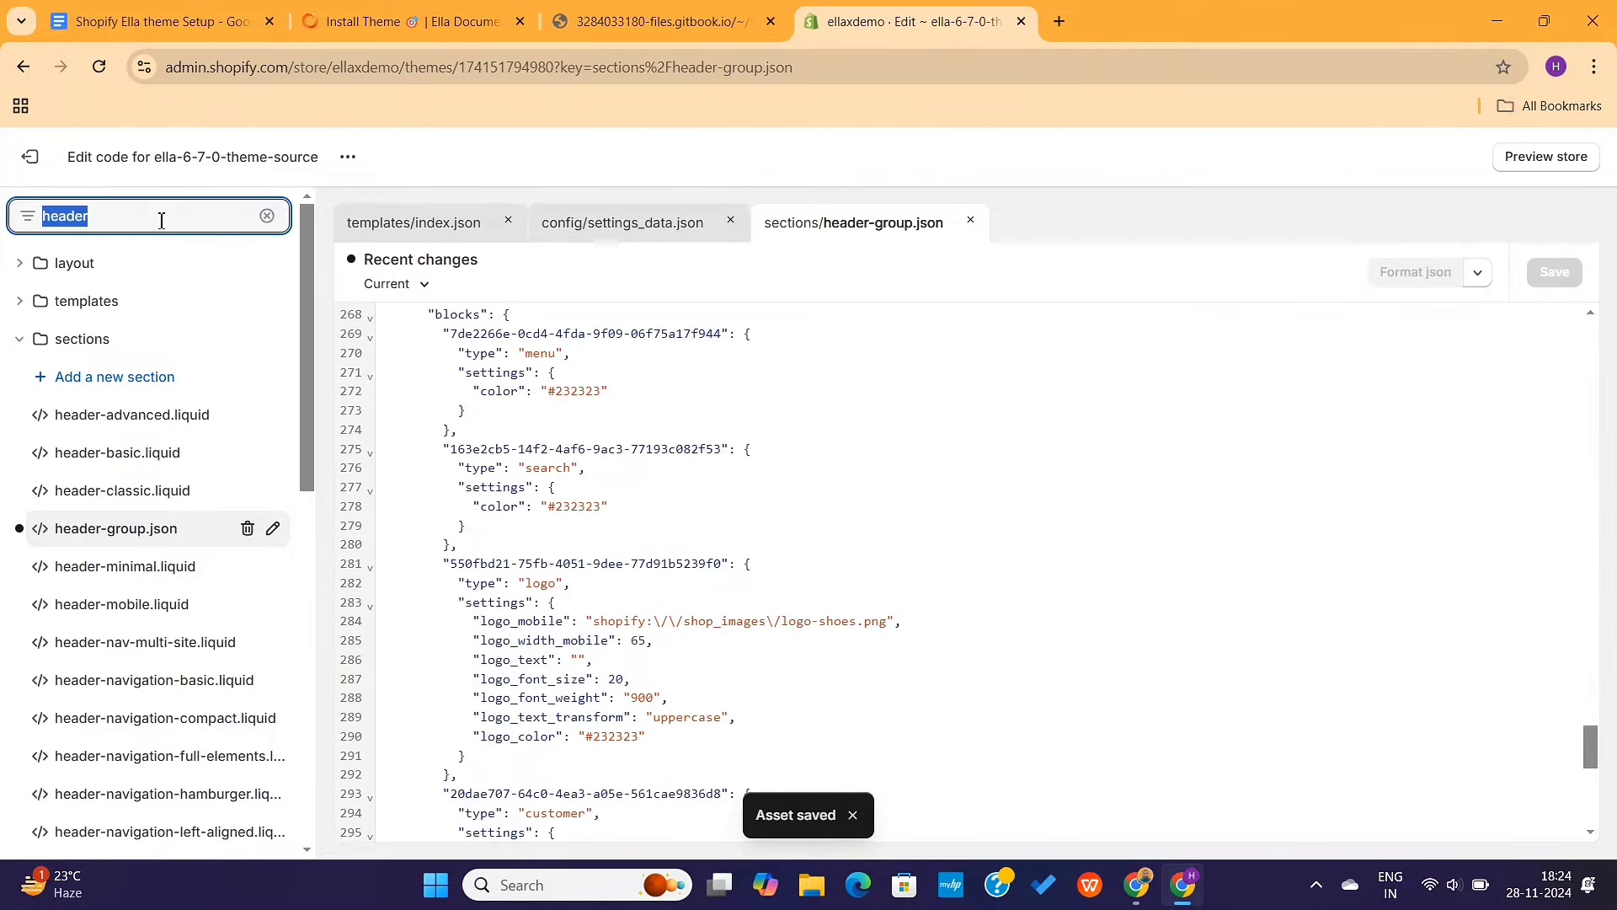
{"action": "type", "text": "footer"}
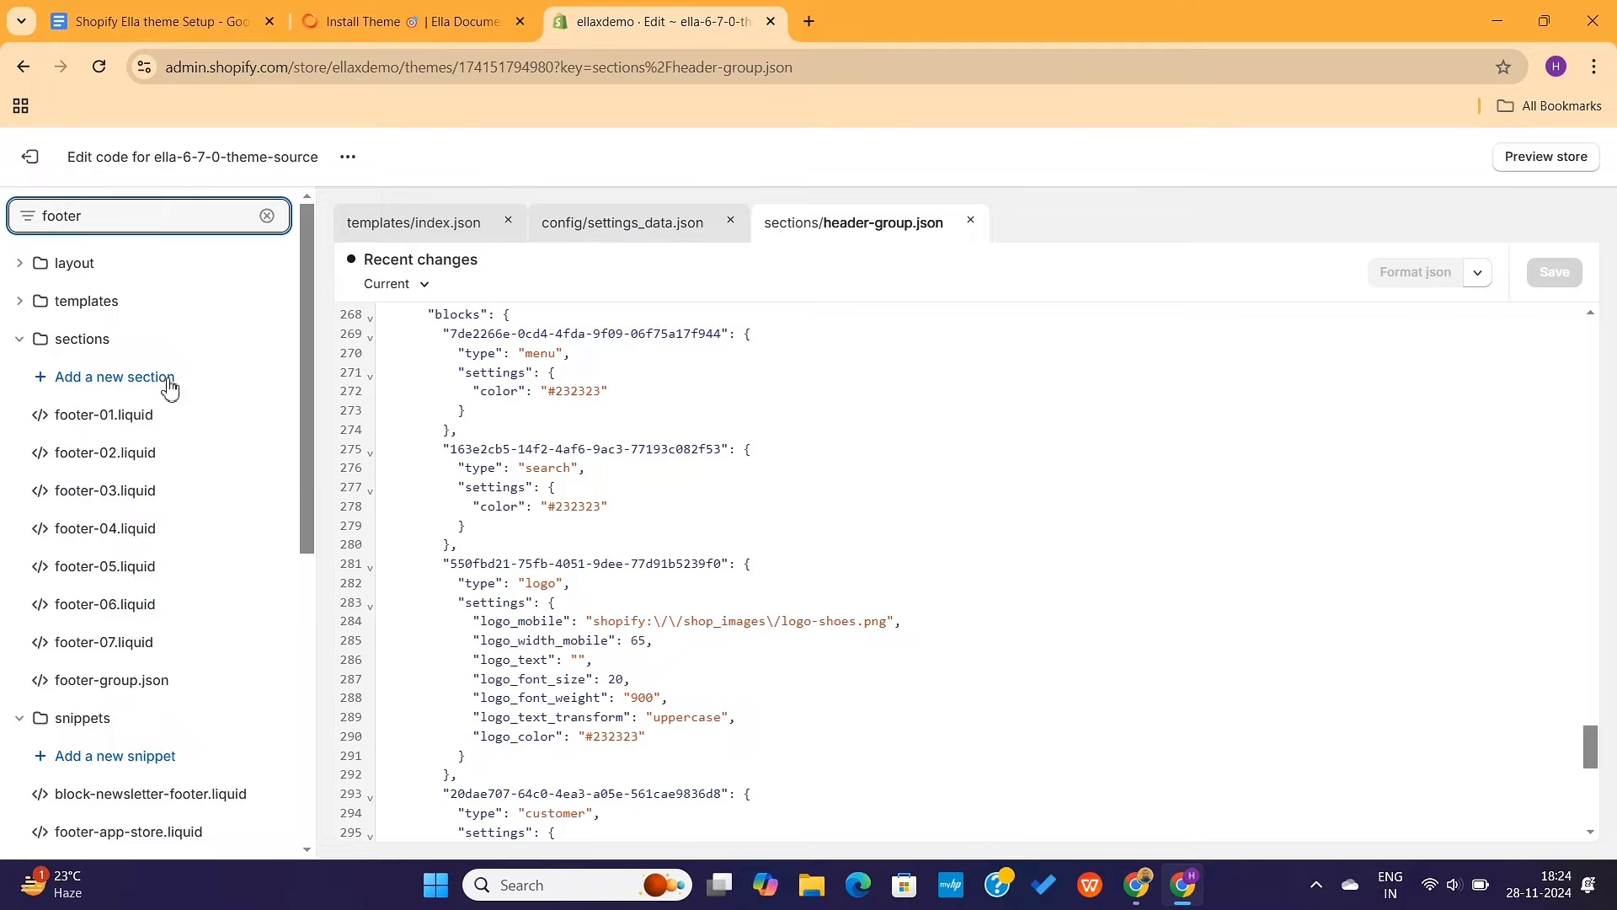
{"action": "left_click", "coordinate": [124, 687]}
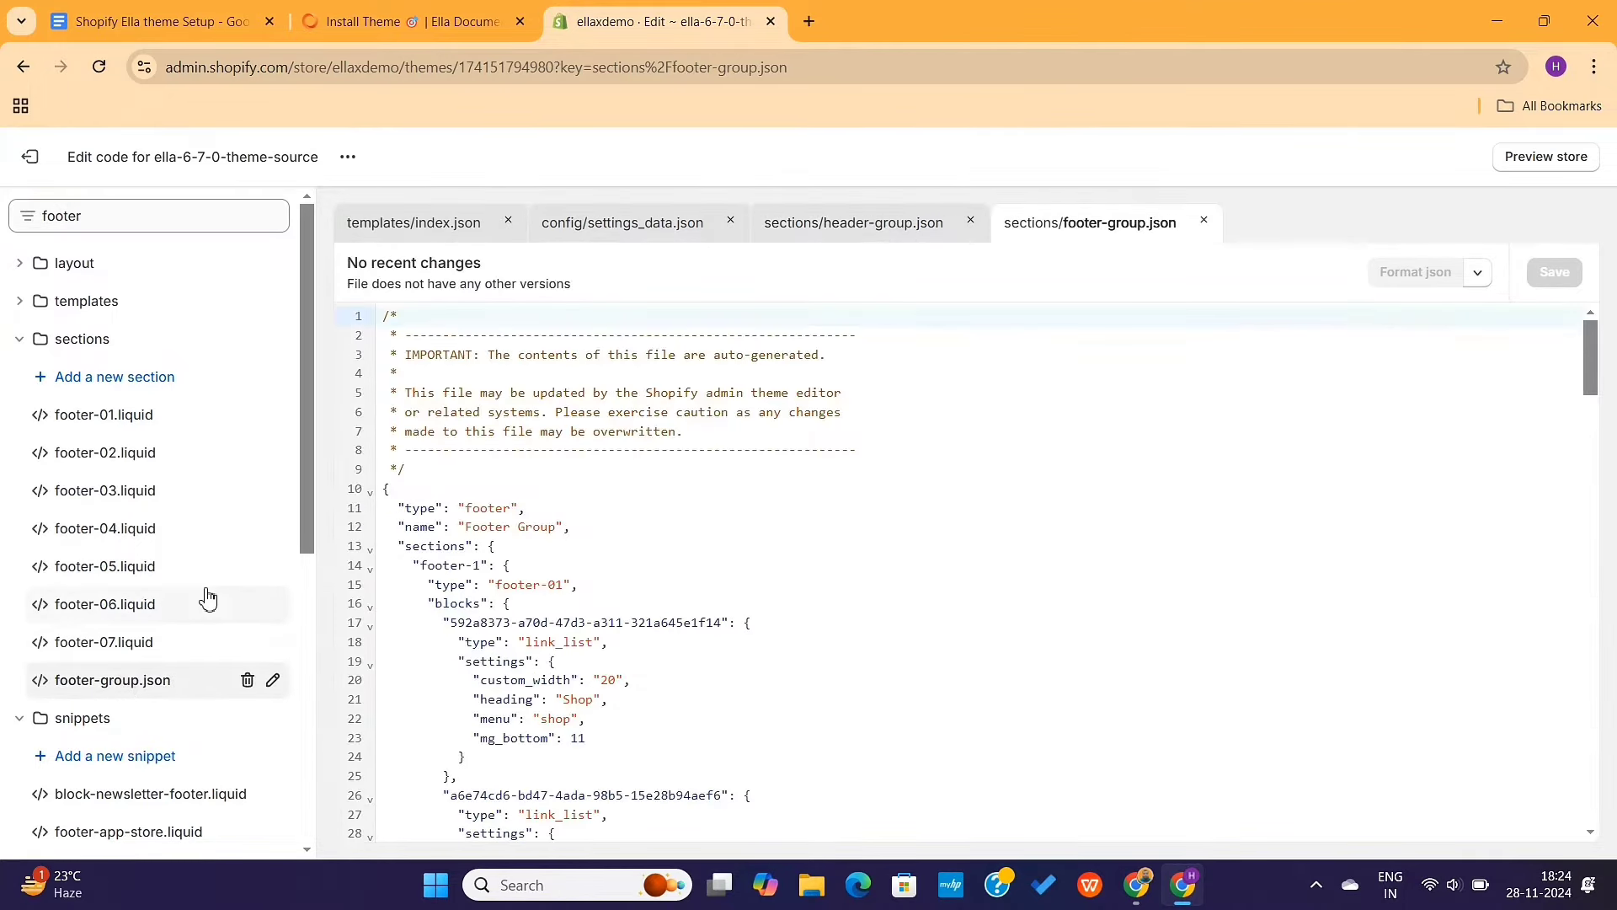
{"action": "left_click", "coordinate": [788, 562]}
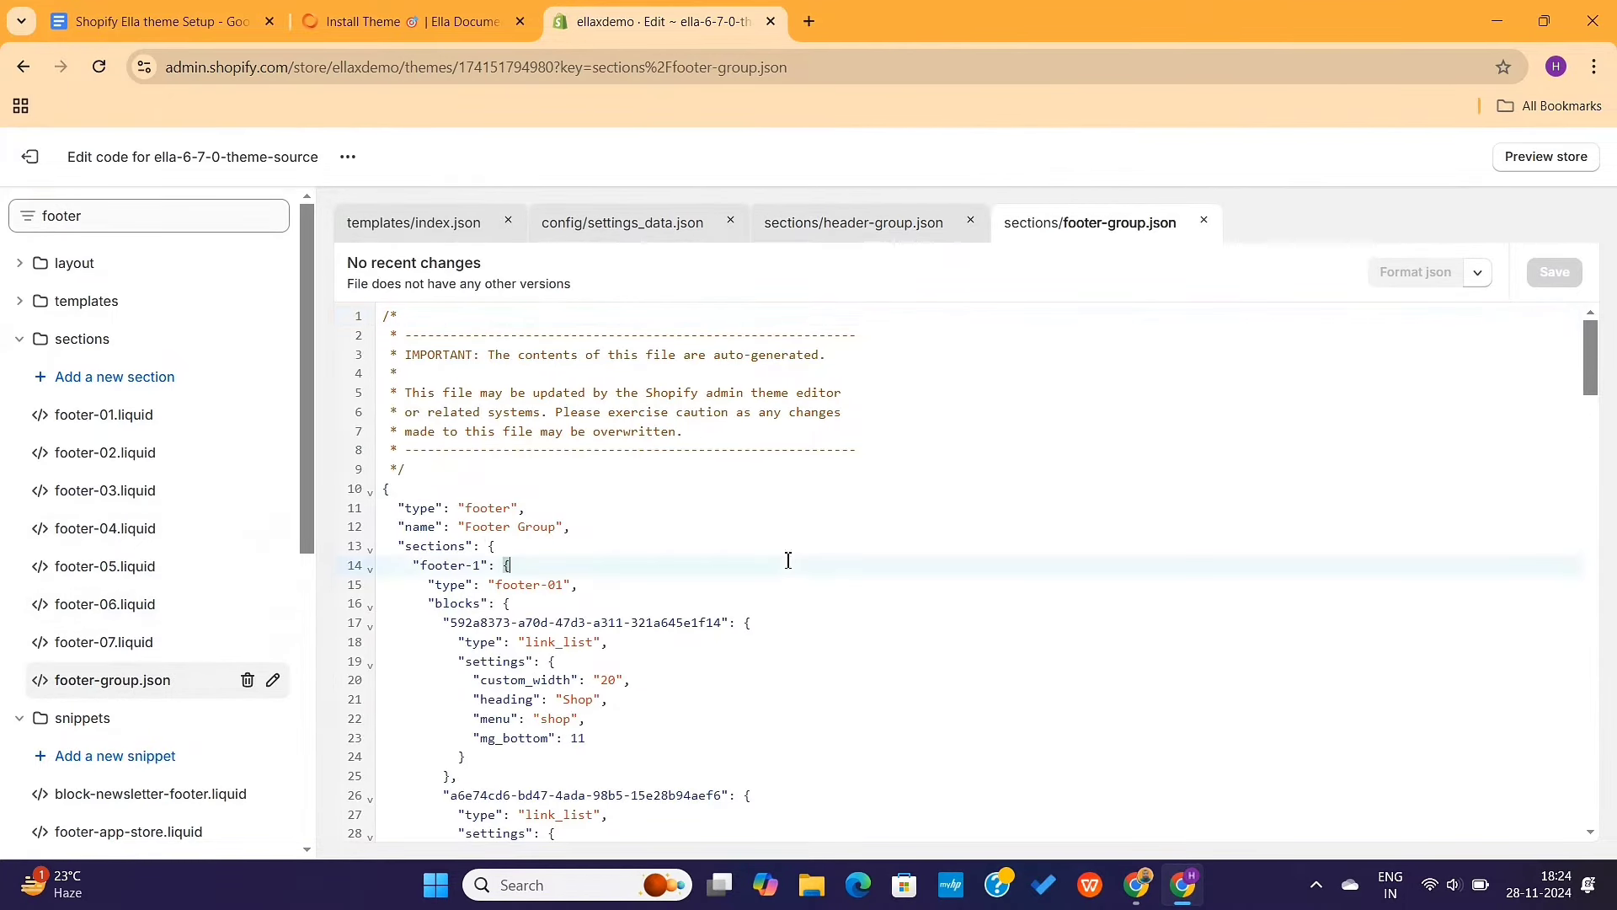
{"action": "key", "text": "ctrl+a"}
{"action": "key", "text": "BackSpace"}
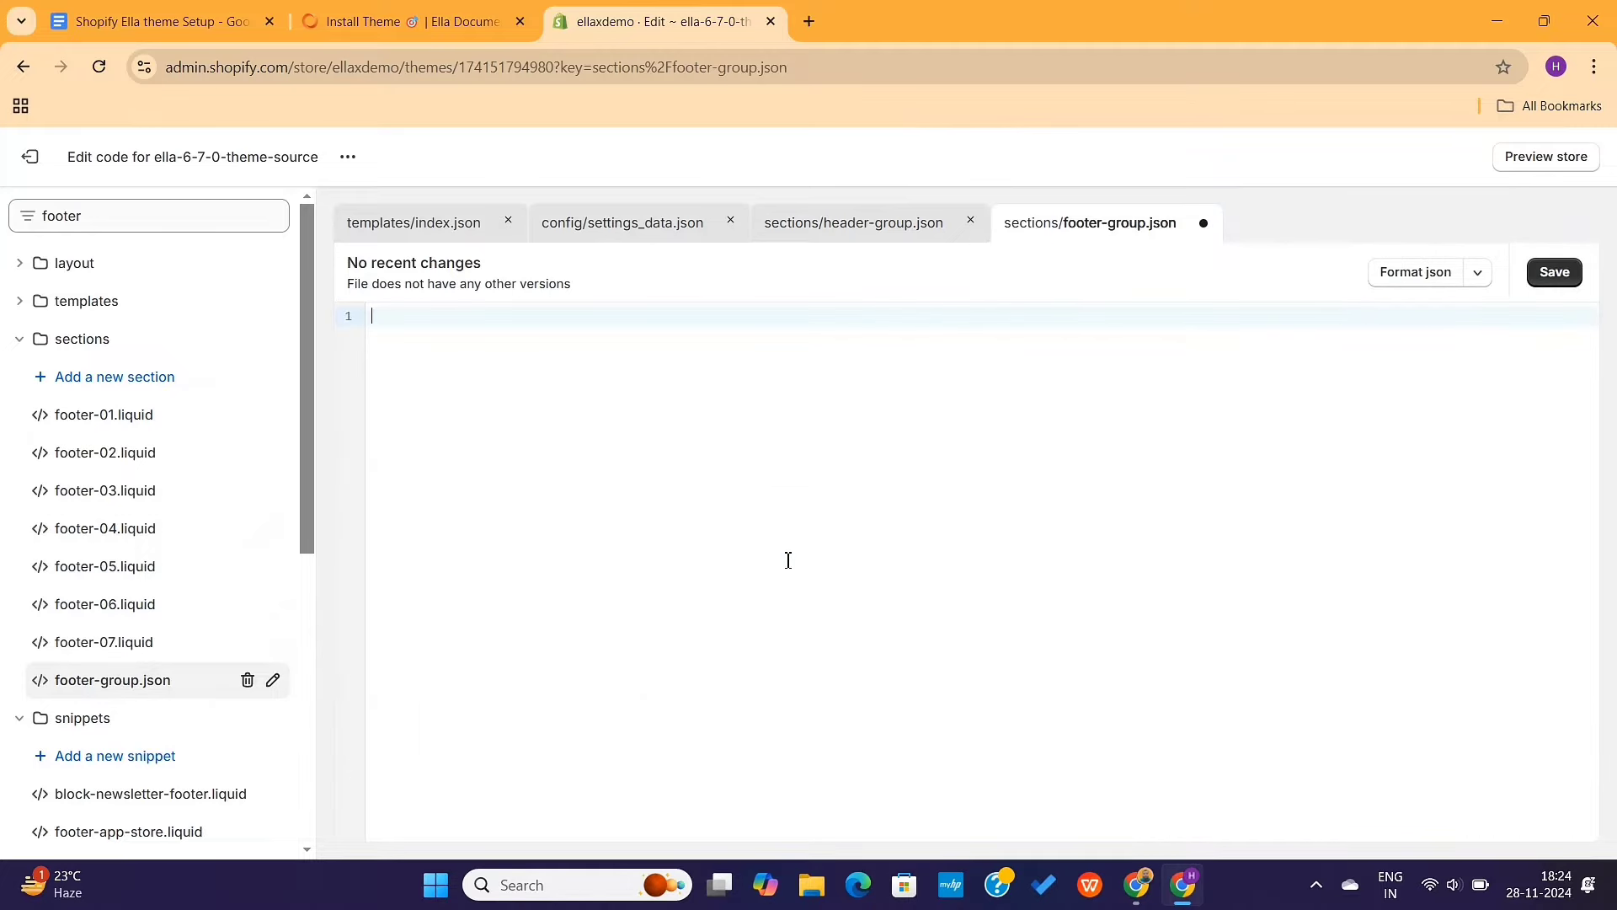
Copy all code of footer-group-18.json for Home 18 - Shoes from the Ella documentation into sections/footer-group.json and save the file.
{"action": "left_click", "coordinate": [439, 25]}
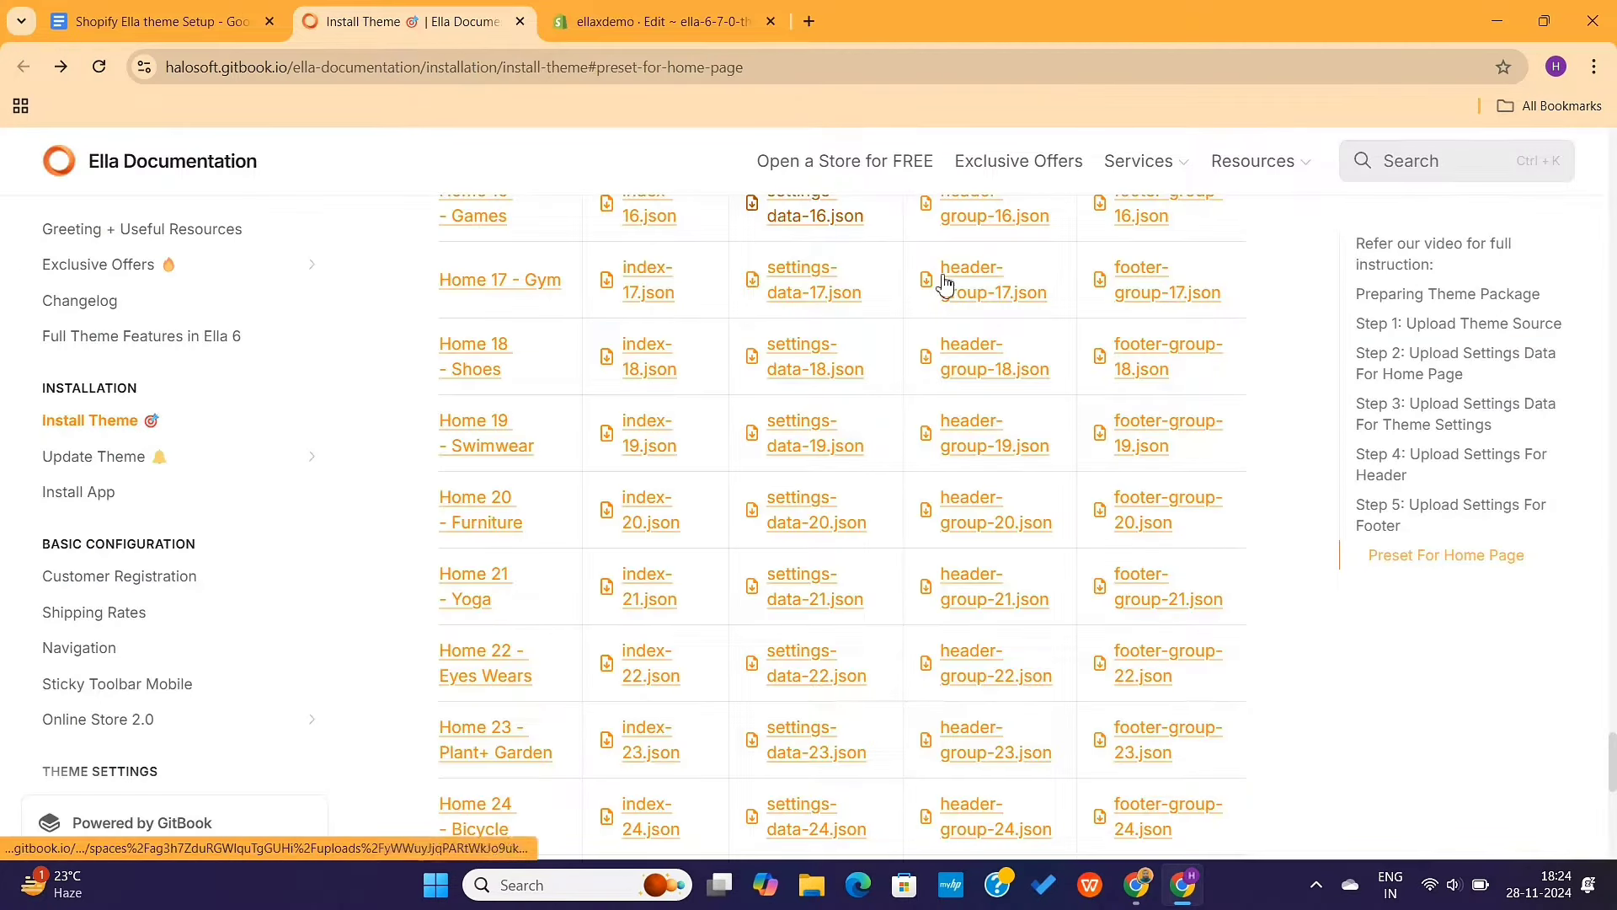
{"action": "left_click", "coordinate": [1154, 371]}
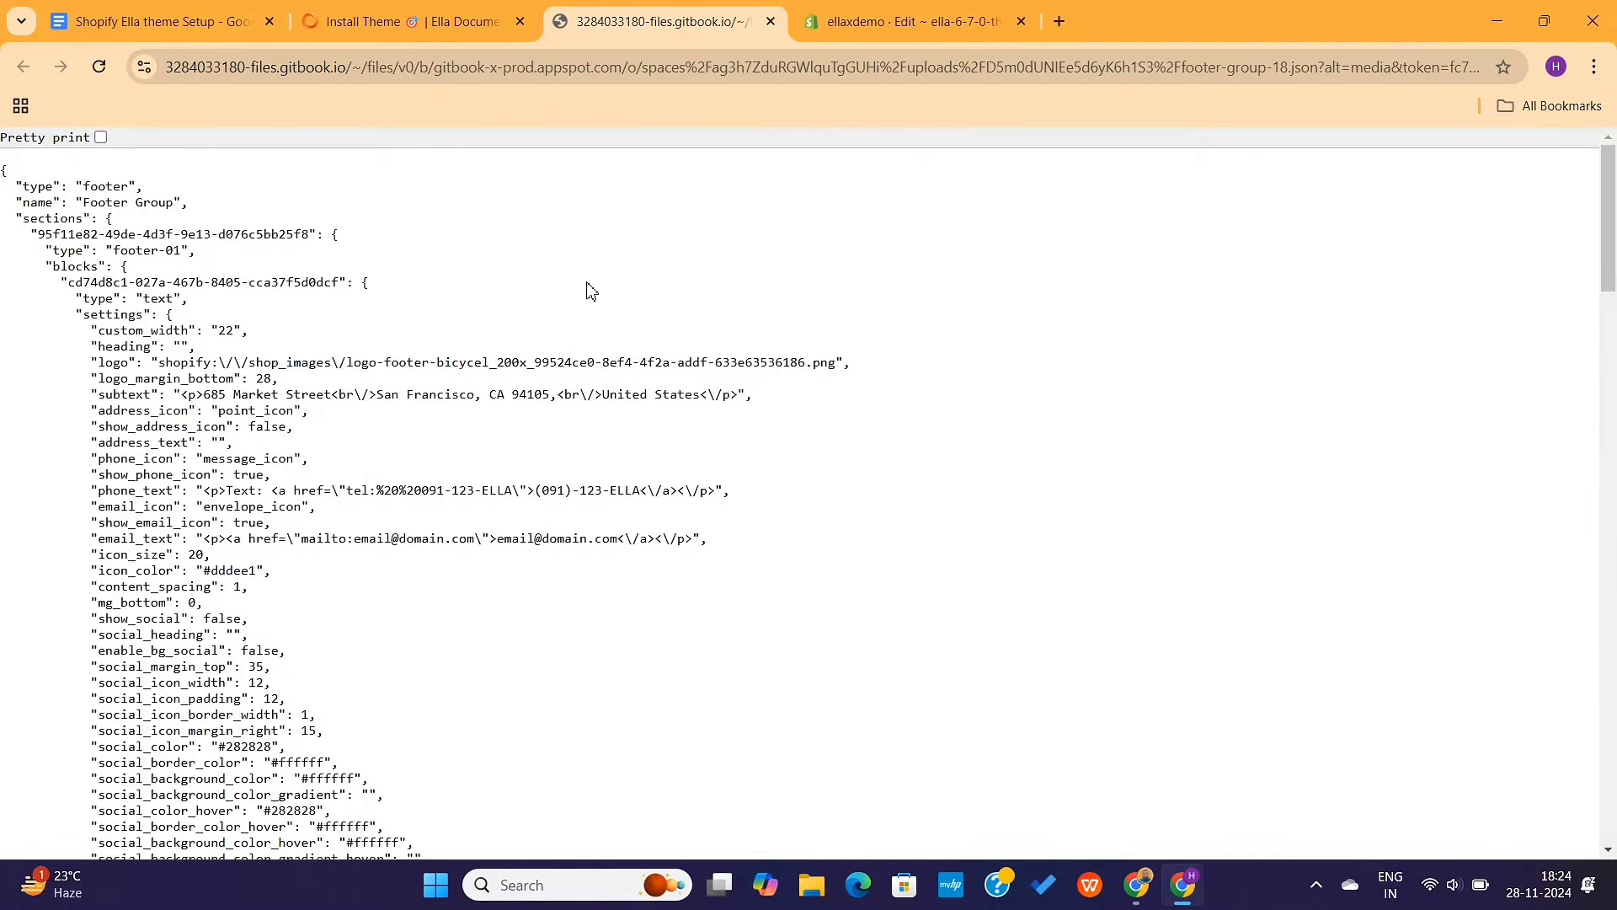
{"action": "key", "text": "ctrl+a"}
{"action": "left_click", "coordinate": [901, 21]}
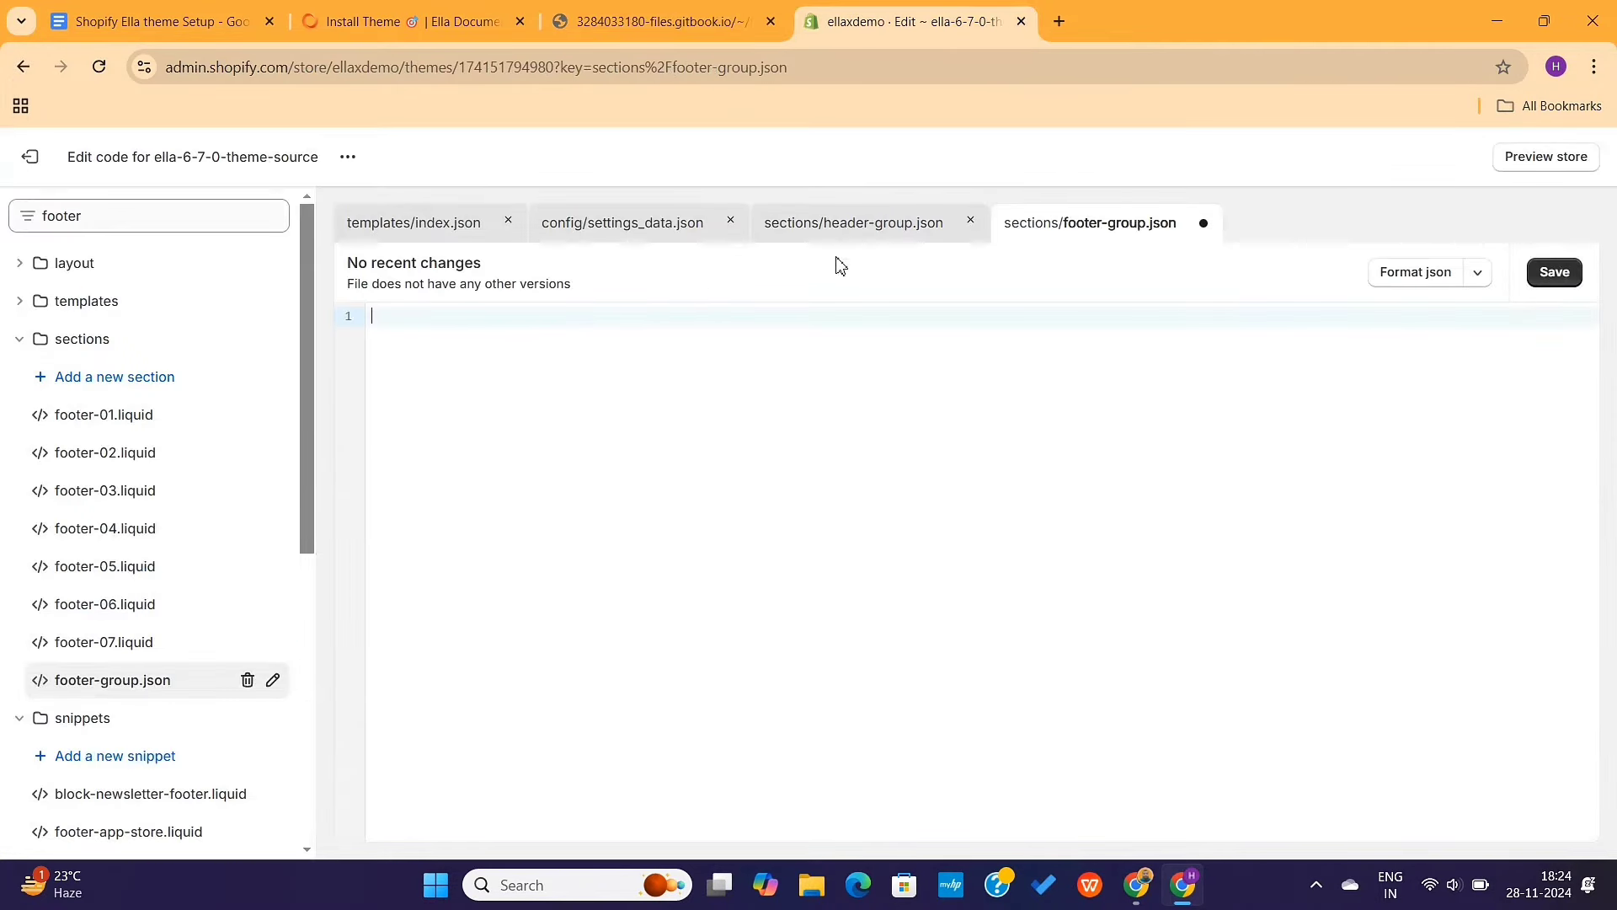
{"action": "key", "text": "ctrl+v"}
{"action": "scroll", "coordinate": [765, 437], "scroll_direction": "up", "scroll_amount": 3}
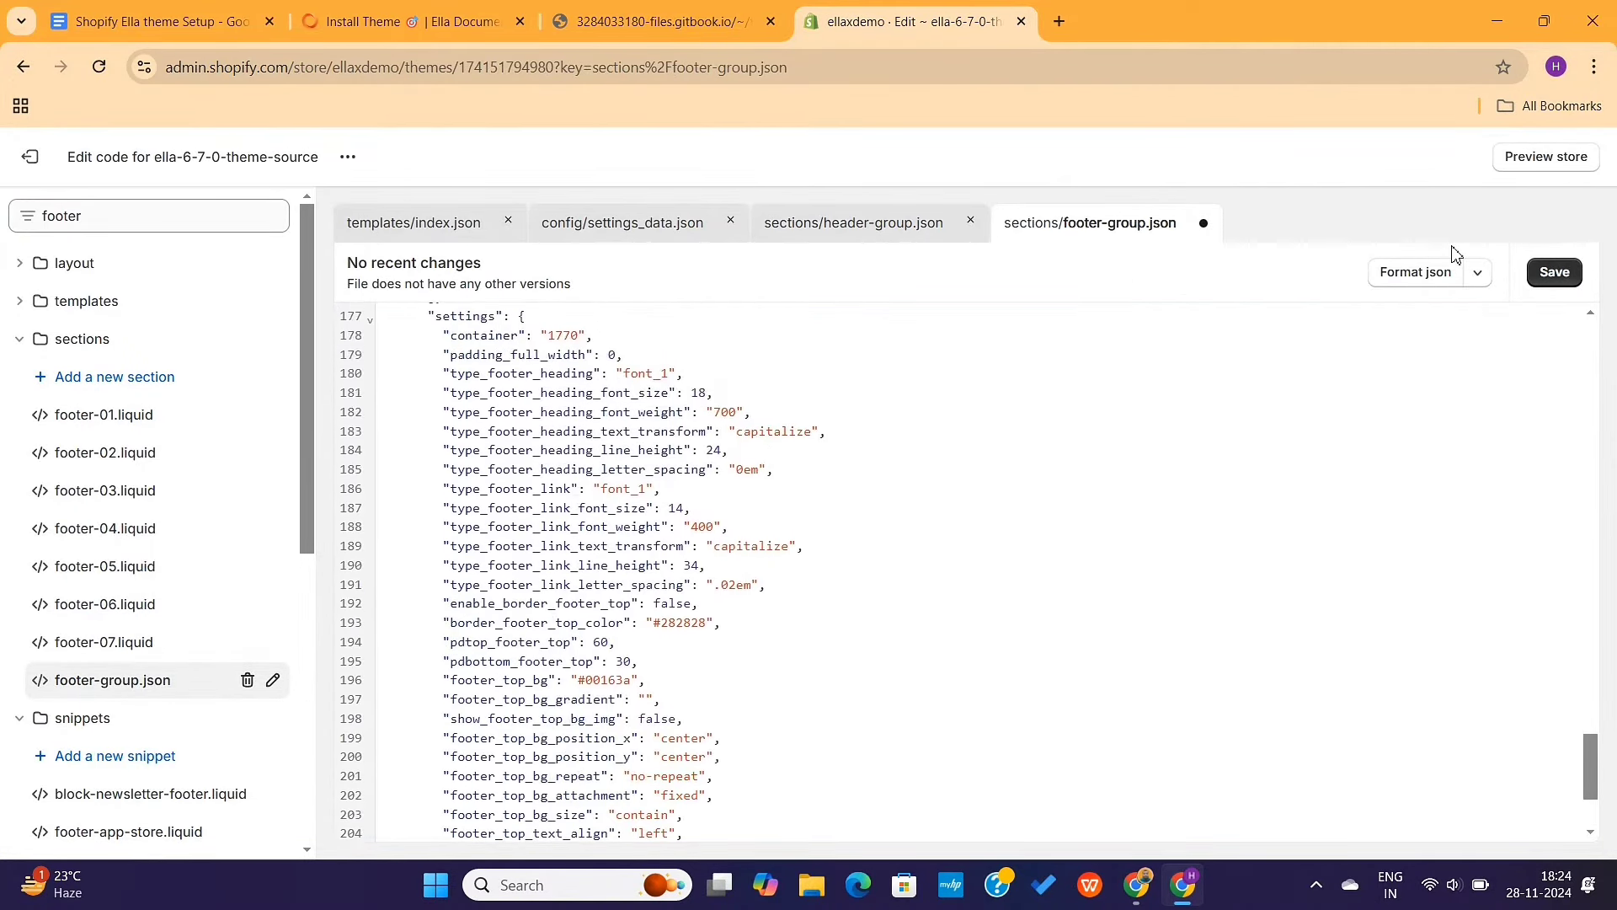
{"action": "left_click", "coordinate": [1555, 272]}
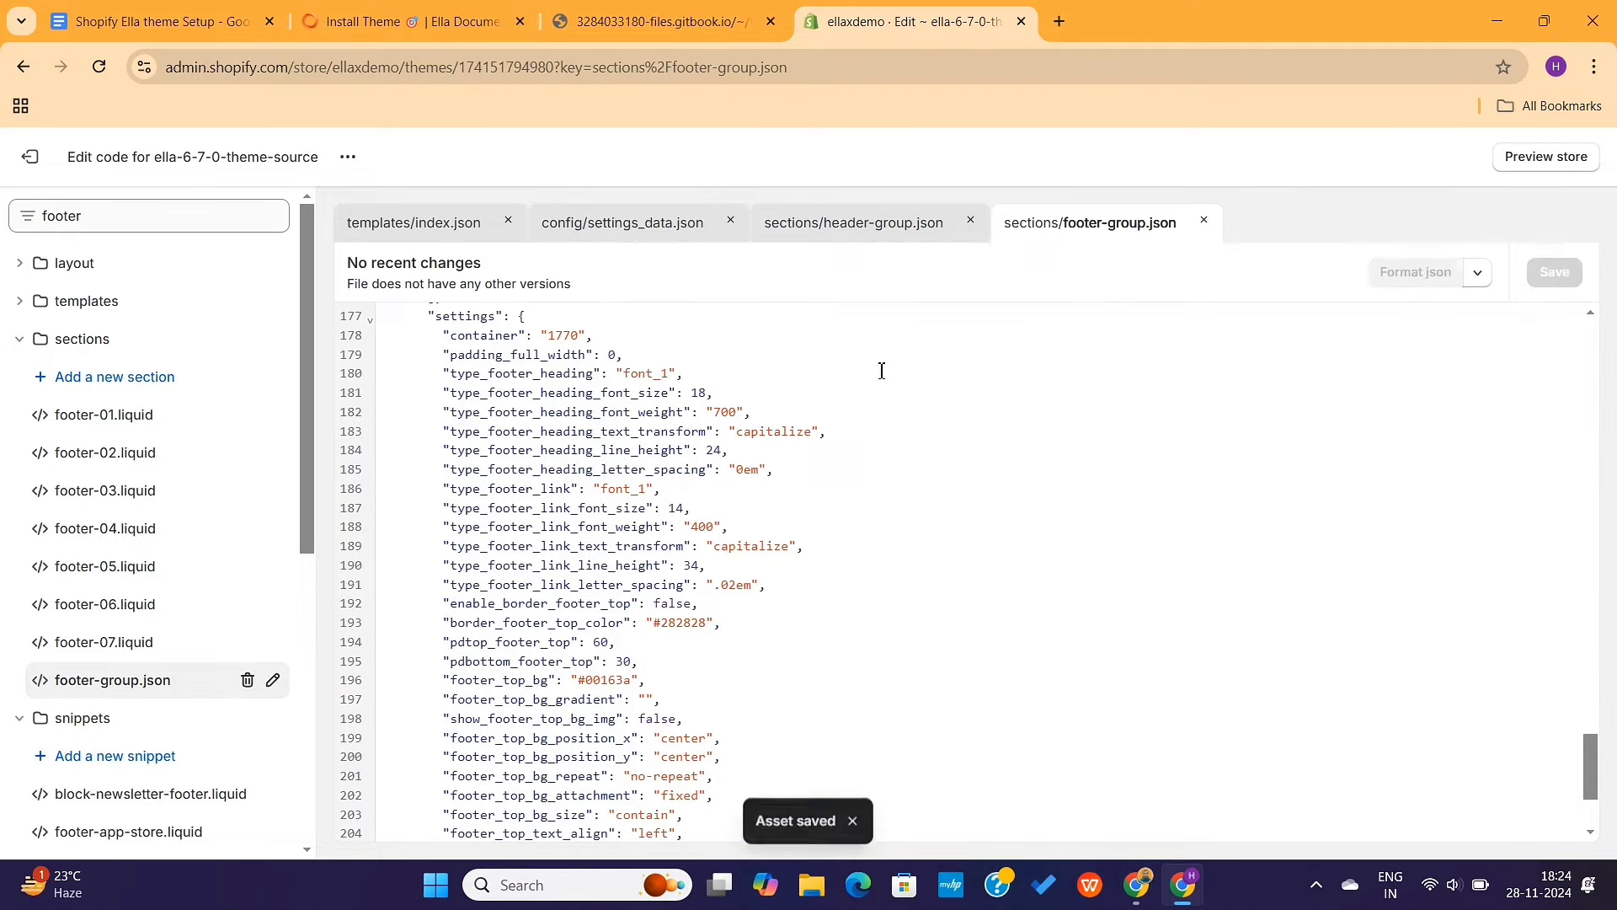
{"action": "scroll", "coordinate": [638, 362], "scroll_direction": "down", "scroll_amount": 2}
{"action": "scroll", "coordinate": [640, 360], "scroll_direction": "down", "scroll_amount": 3}
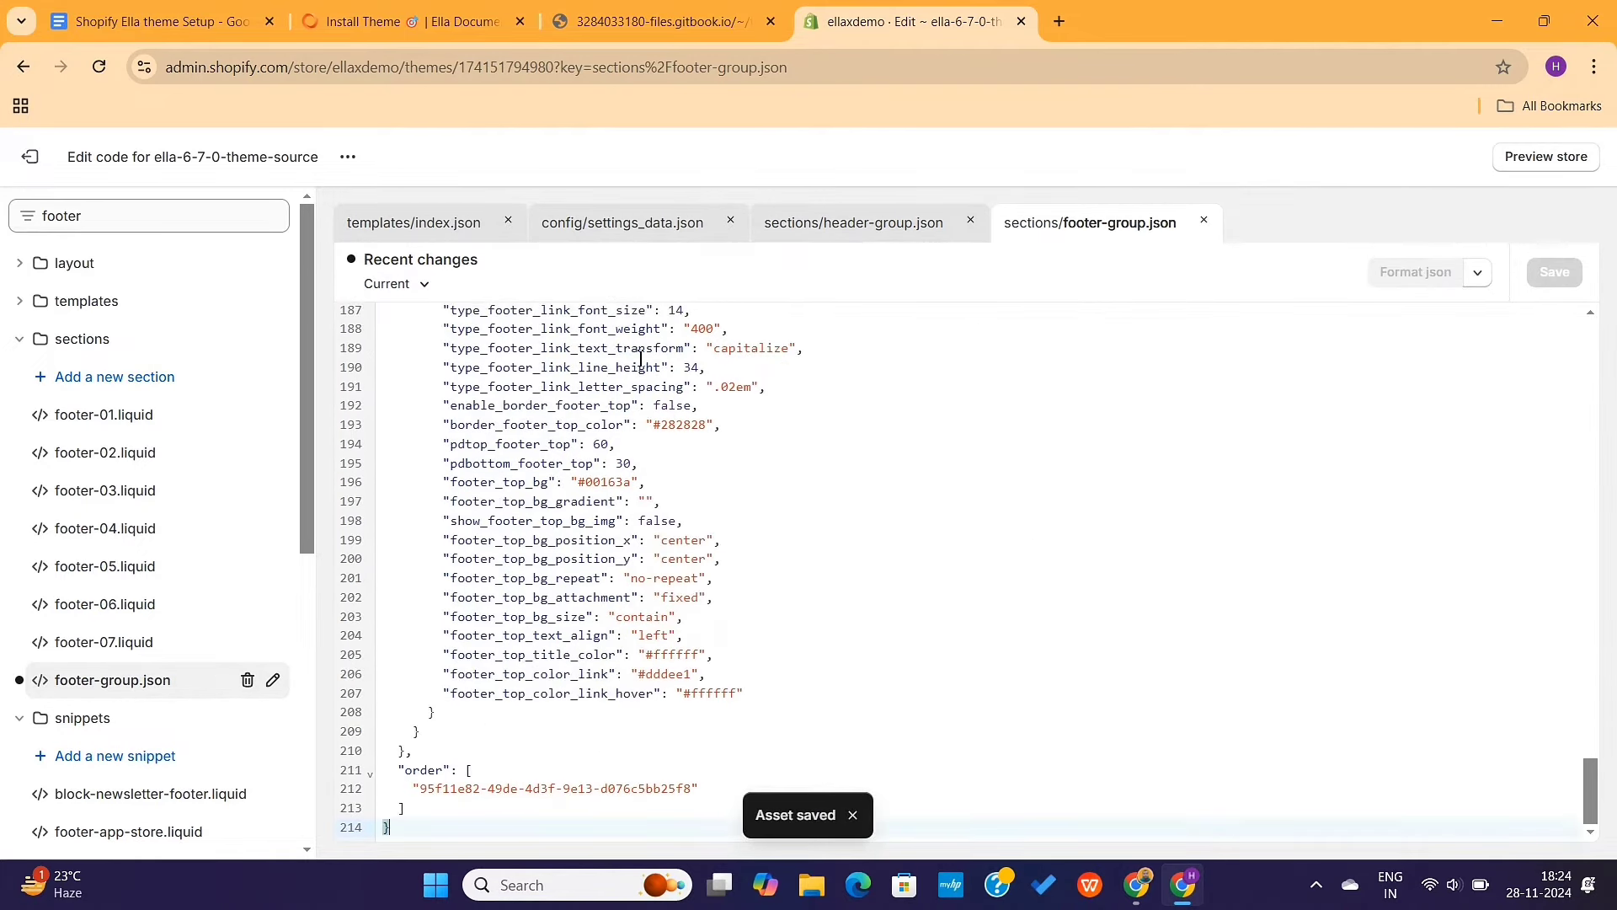
Leave the code editor, view the online store and examine its homepage down to the footer, dismissing the mailing list popup.
{"action": "left_click", "coordinate": [33, 165]}
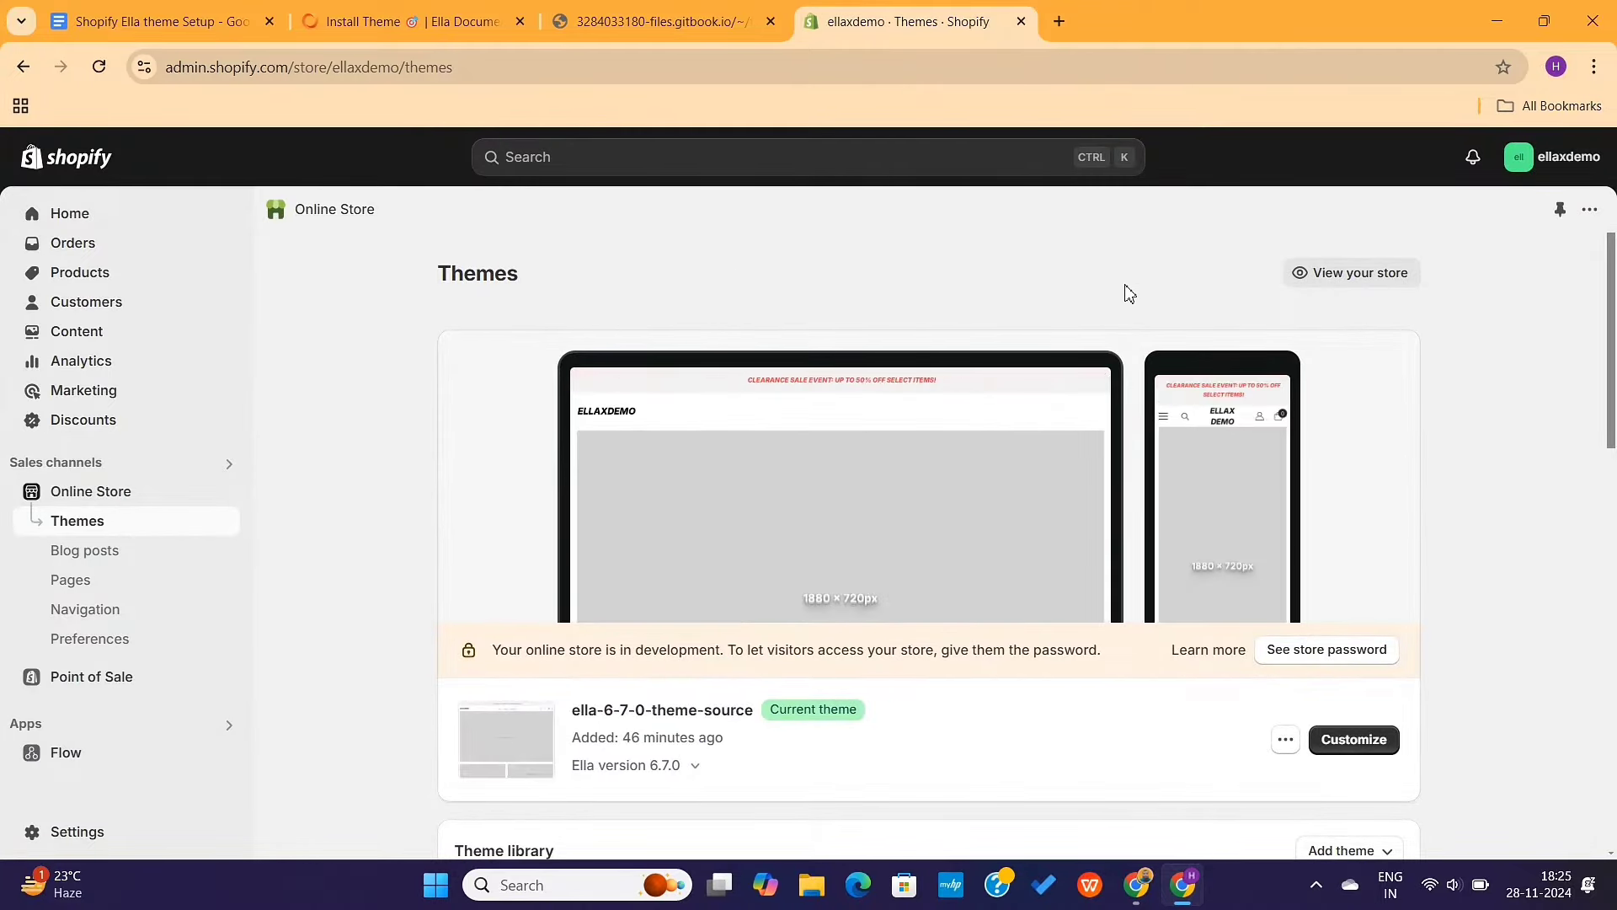
{"action": "left_click", "coordinate": [1321, 273]}
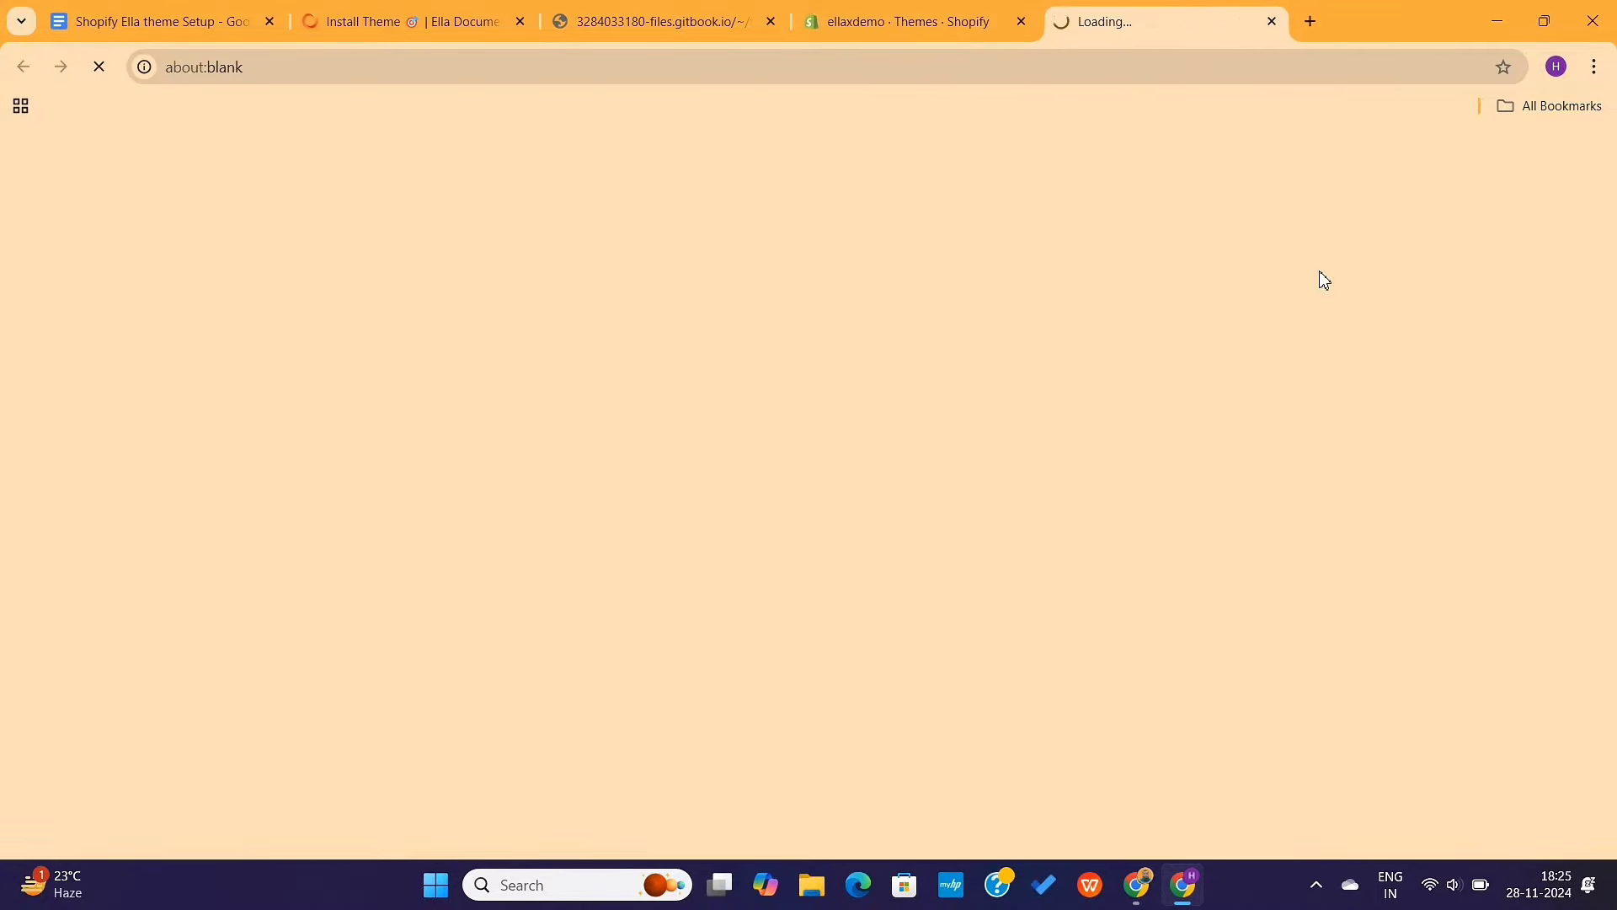
{"action": "scroll", "coordinate": [794, 397], "scroll_direction": "down", "scroll_amount": 10}
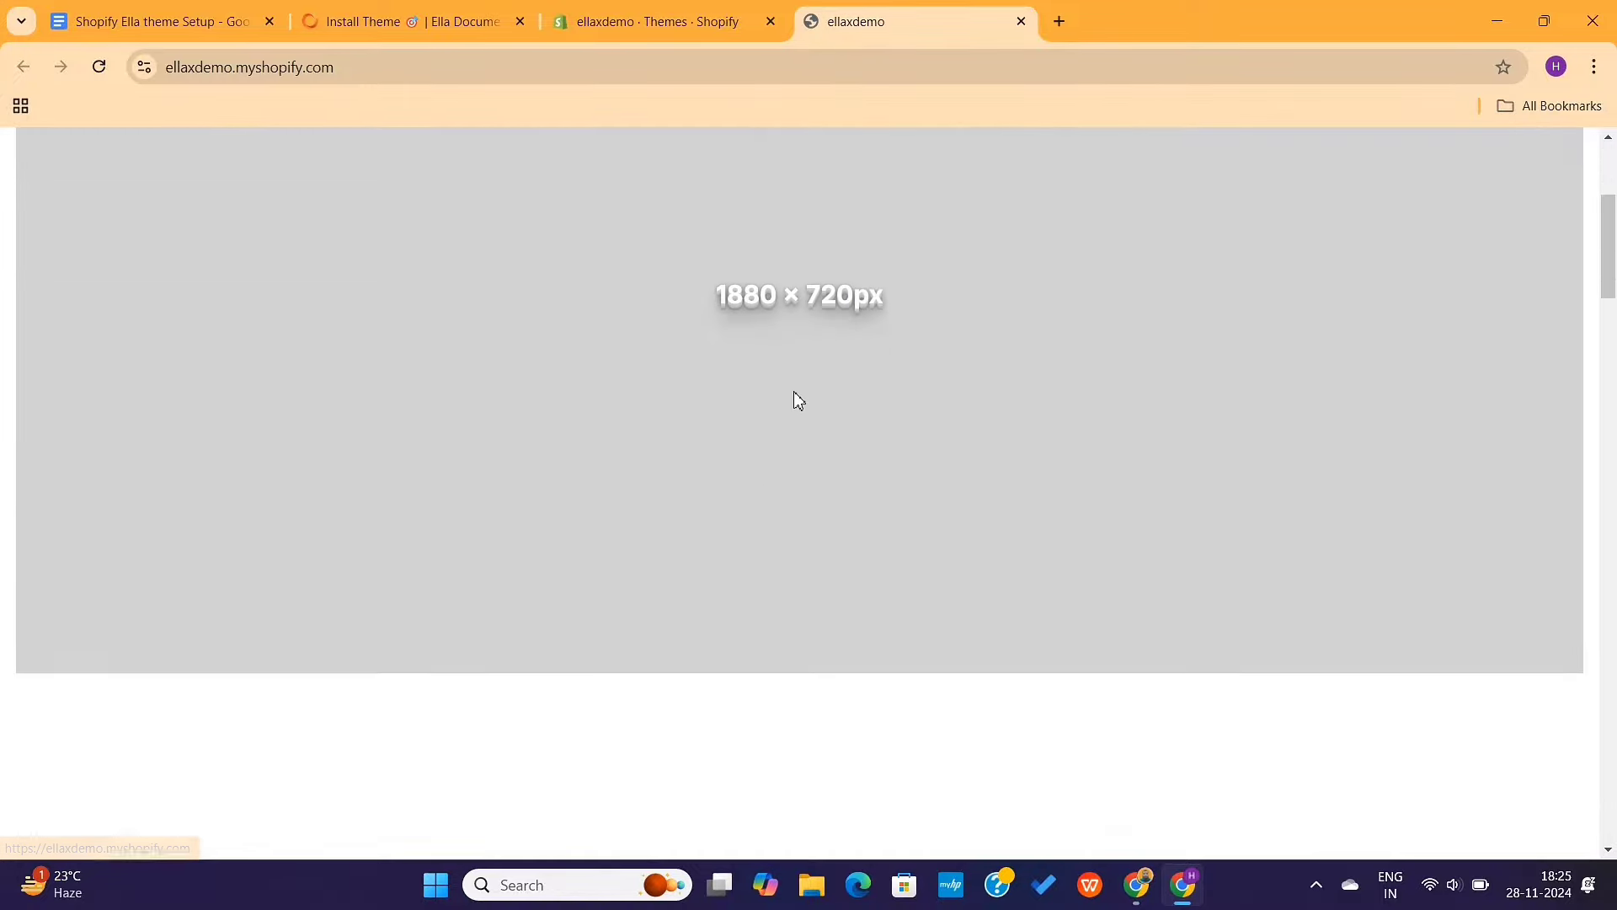
{"action": "scroll", "coordinate": [798, 399], "scroll_direction": "down", "scroll_amount": 7}
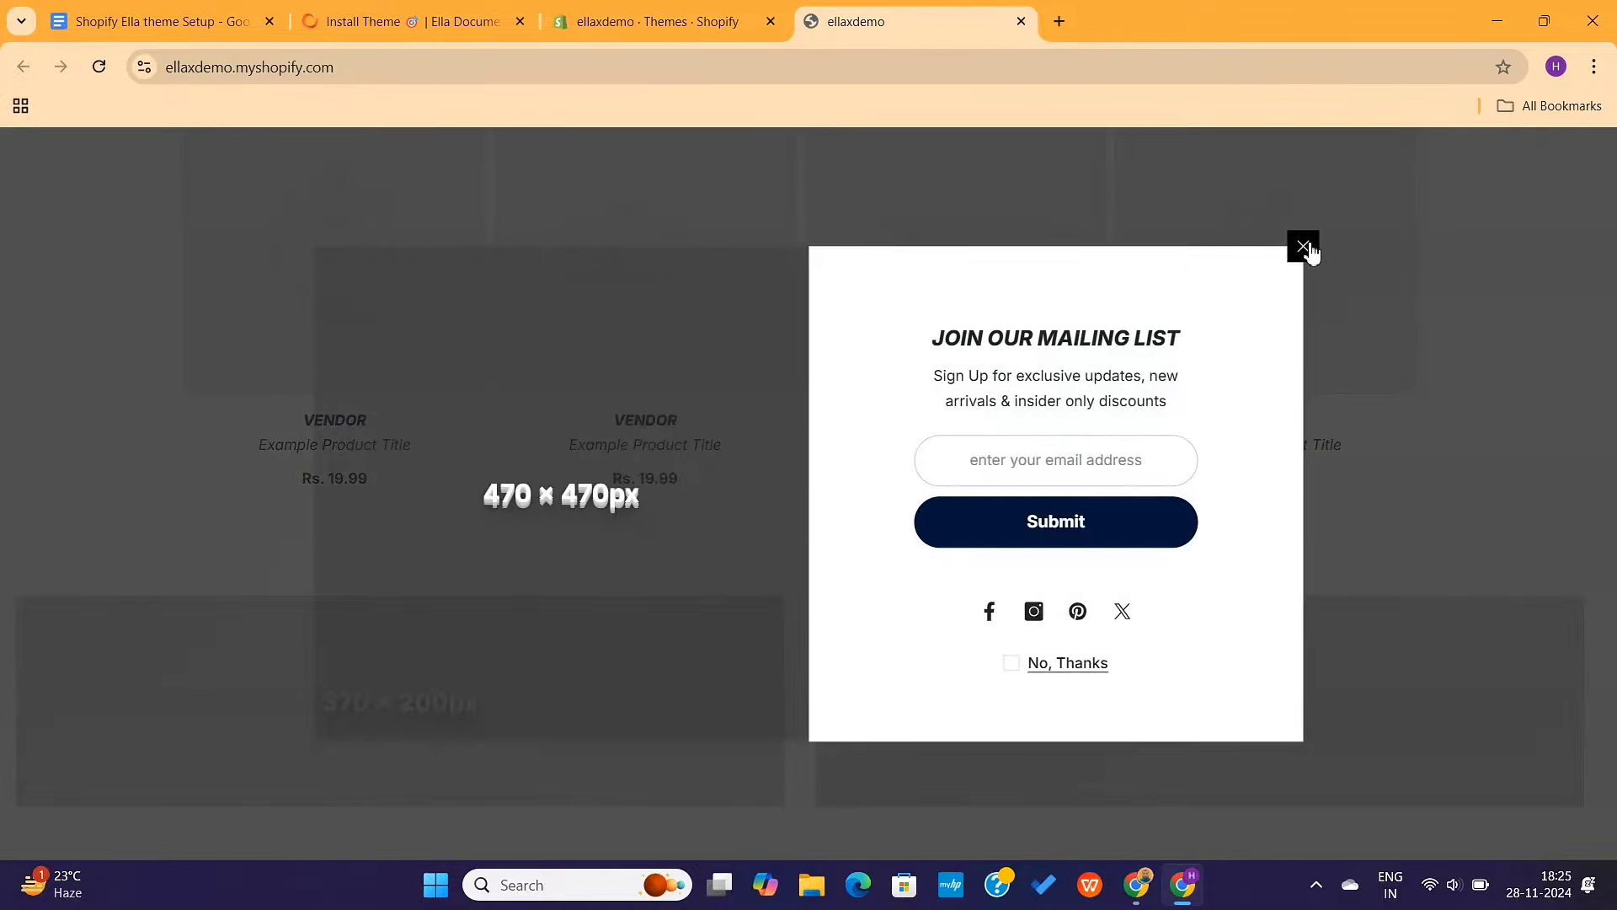
{"action": "left_click", "coordinate": [1304, 247]}
{"action": "scroll", "coordinate": [969, 413], "scroll_direction": "down", "scroll_amount": 10}
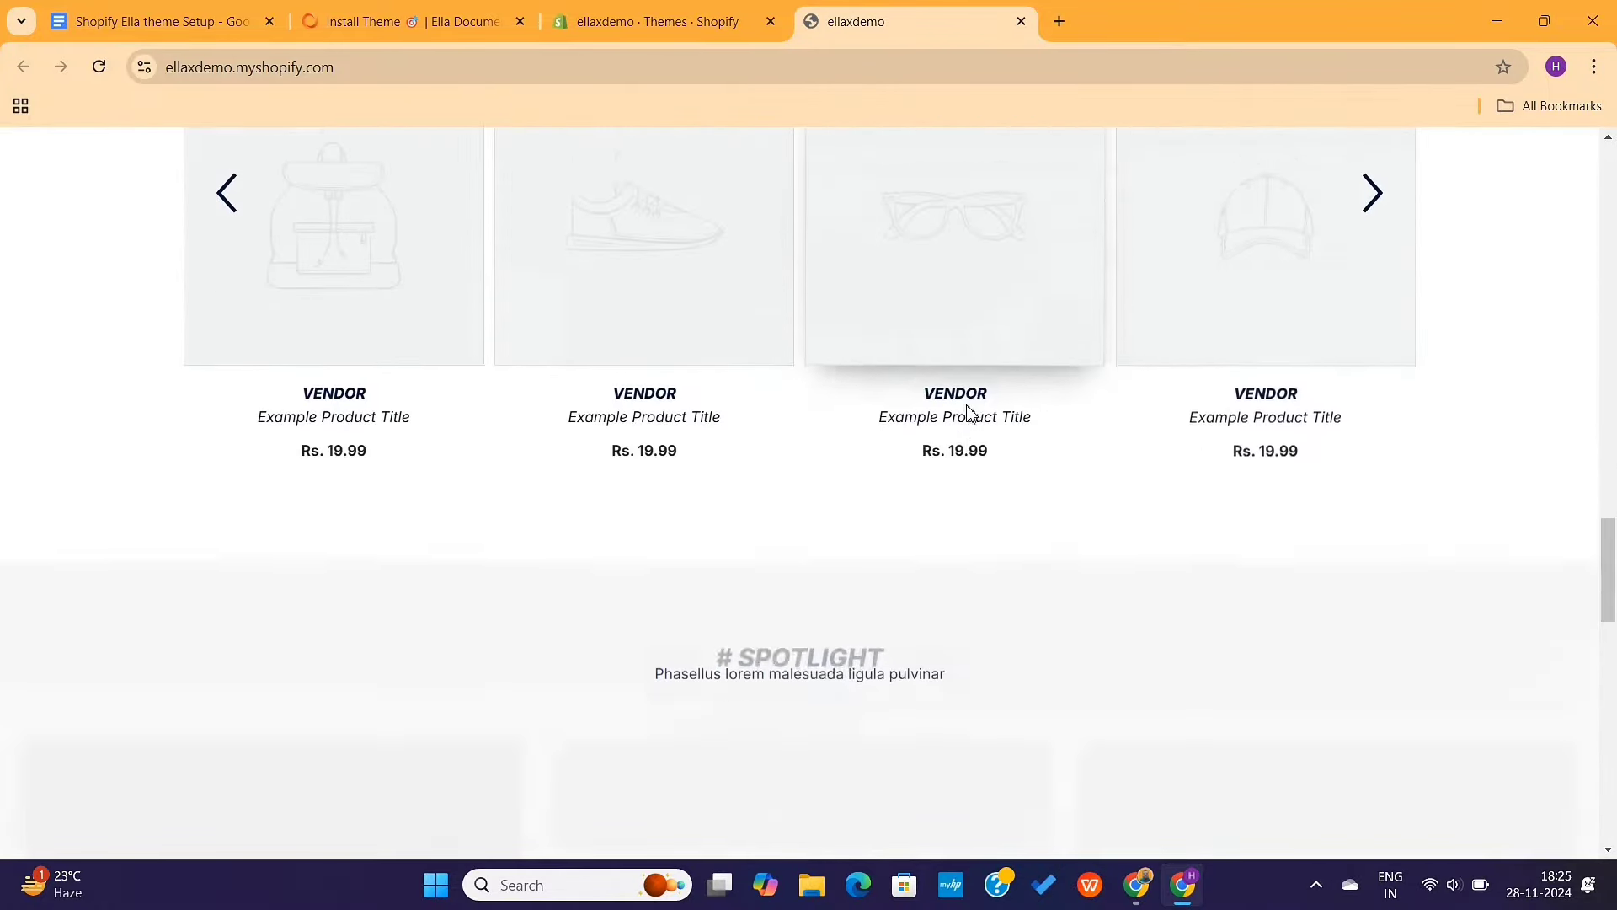
{"action": "scroll", "coordinate": [968, 412], "scroll_direction": "down", "scroll_amount": 15}
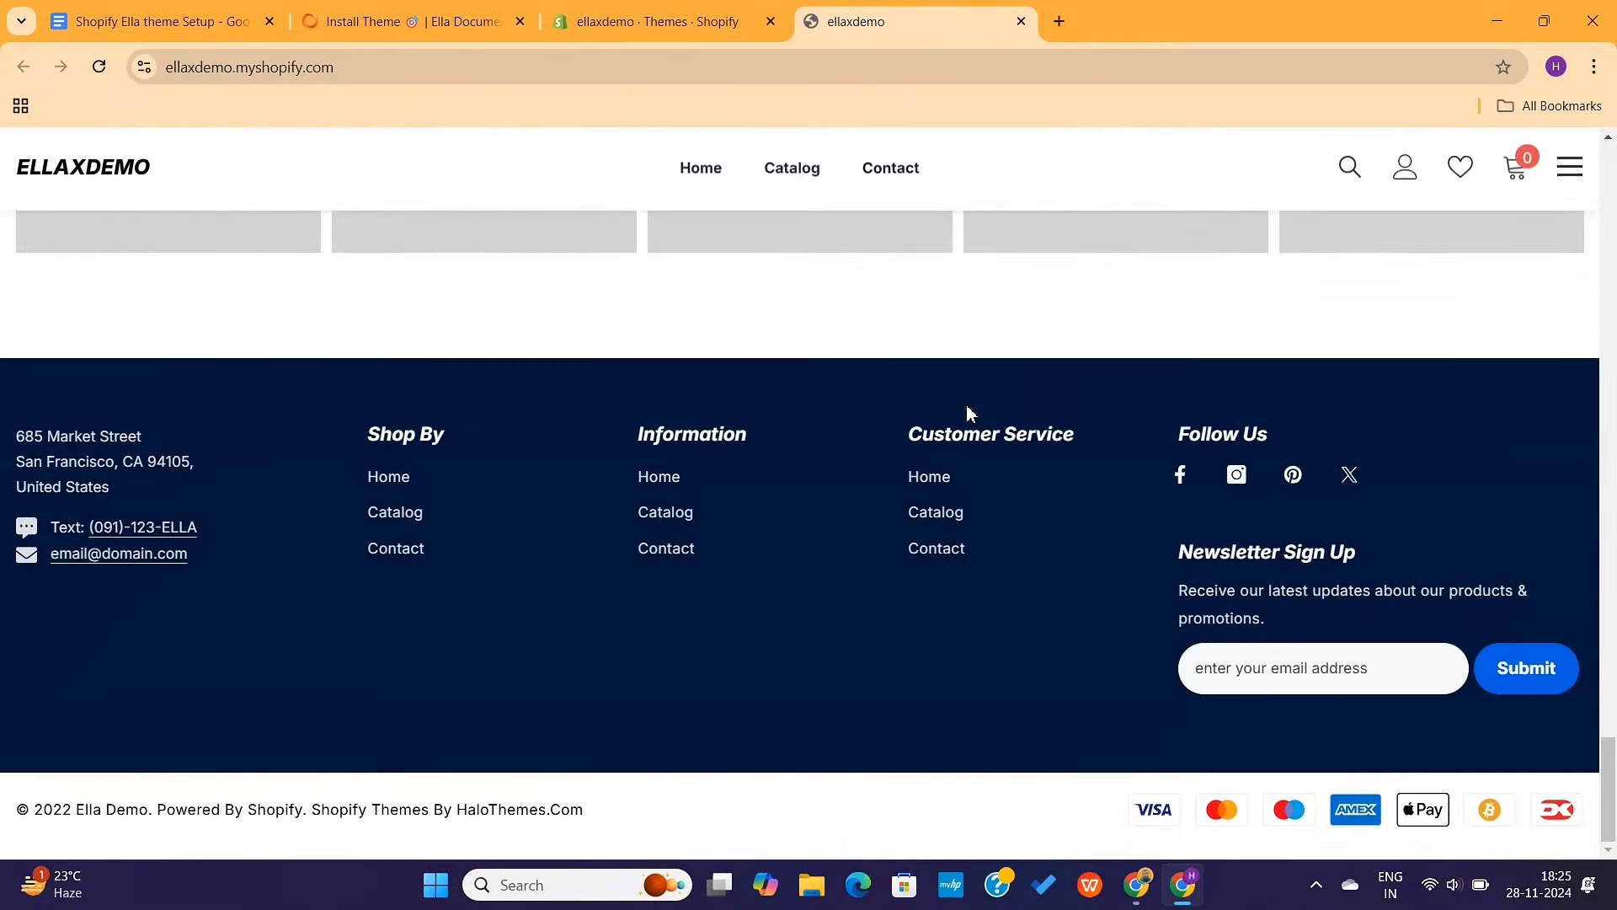
Compare the store's homepage with the Ella Home 18 - Shoes demo, from the header and banner down through the product sections.
{"action": "scroll", "coordinate": [797, 630], "scroll_direction": "up", "scroll_amount": 8}
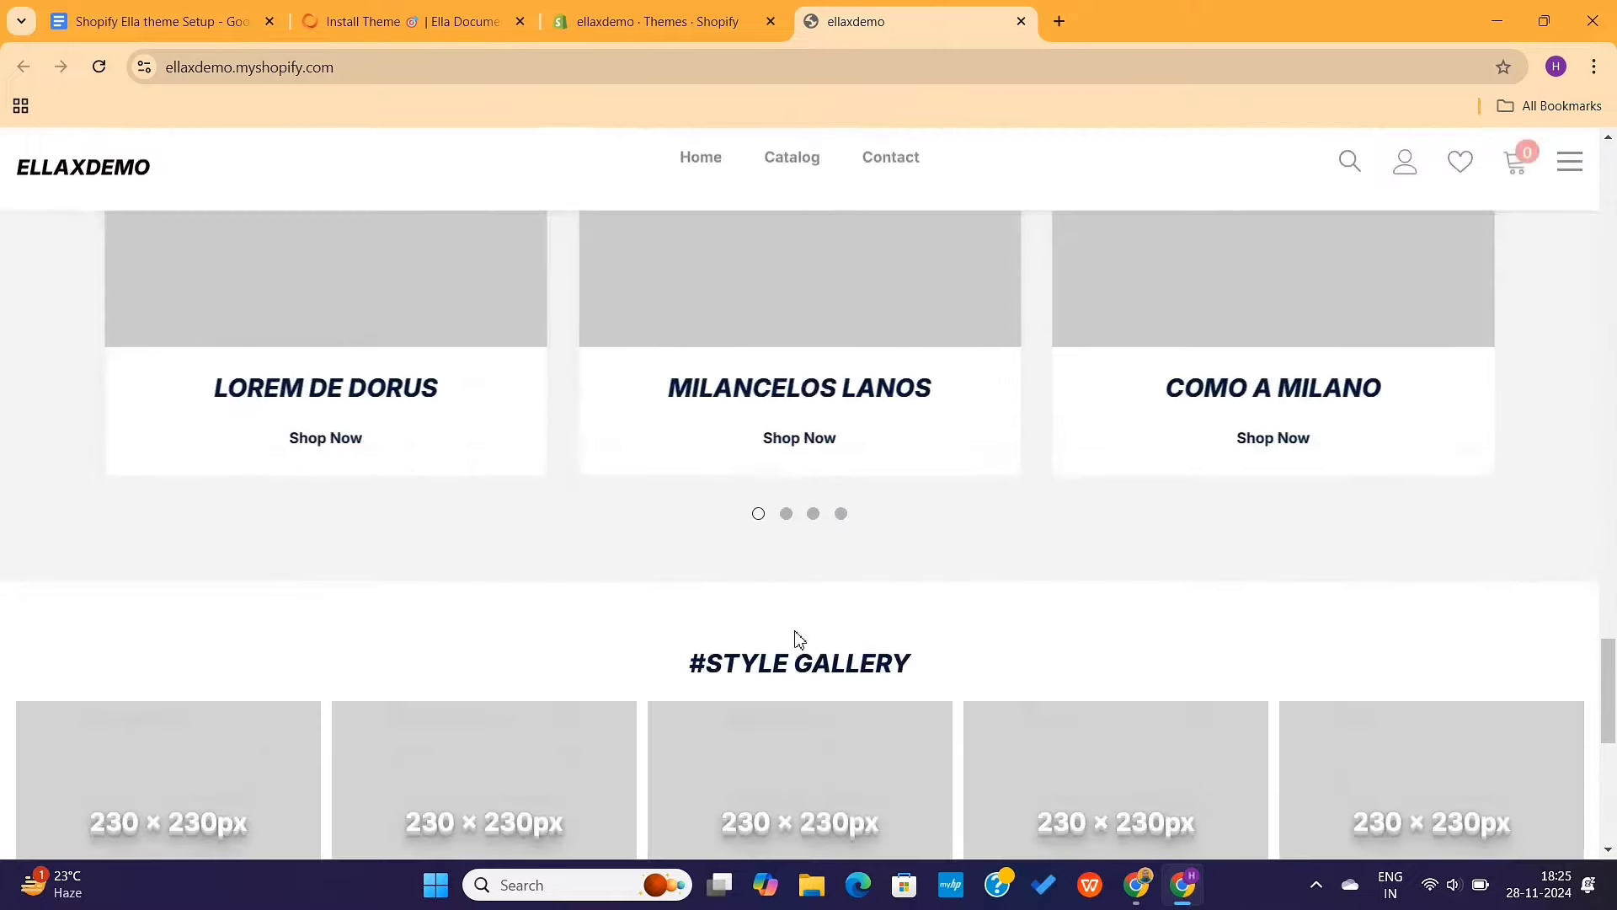
{"action": "scroll", "coordinate": [795, 637], "scroll_direction": "up", "scroll_amount": 15}
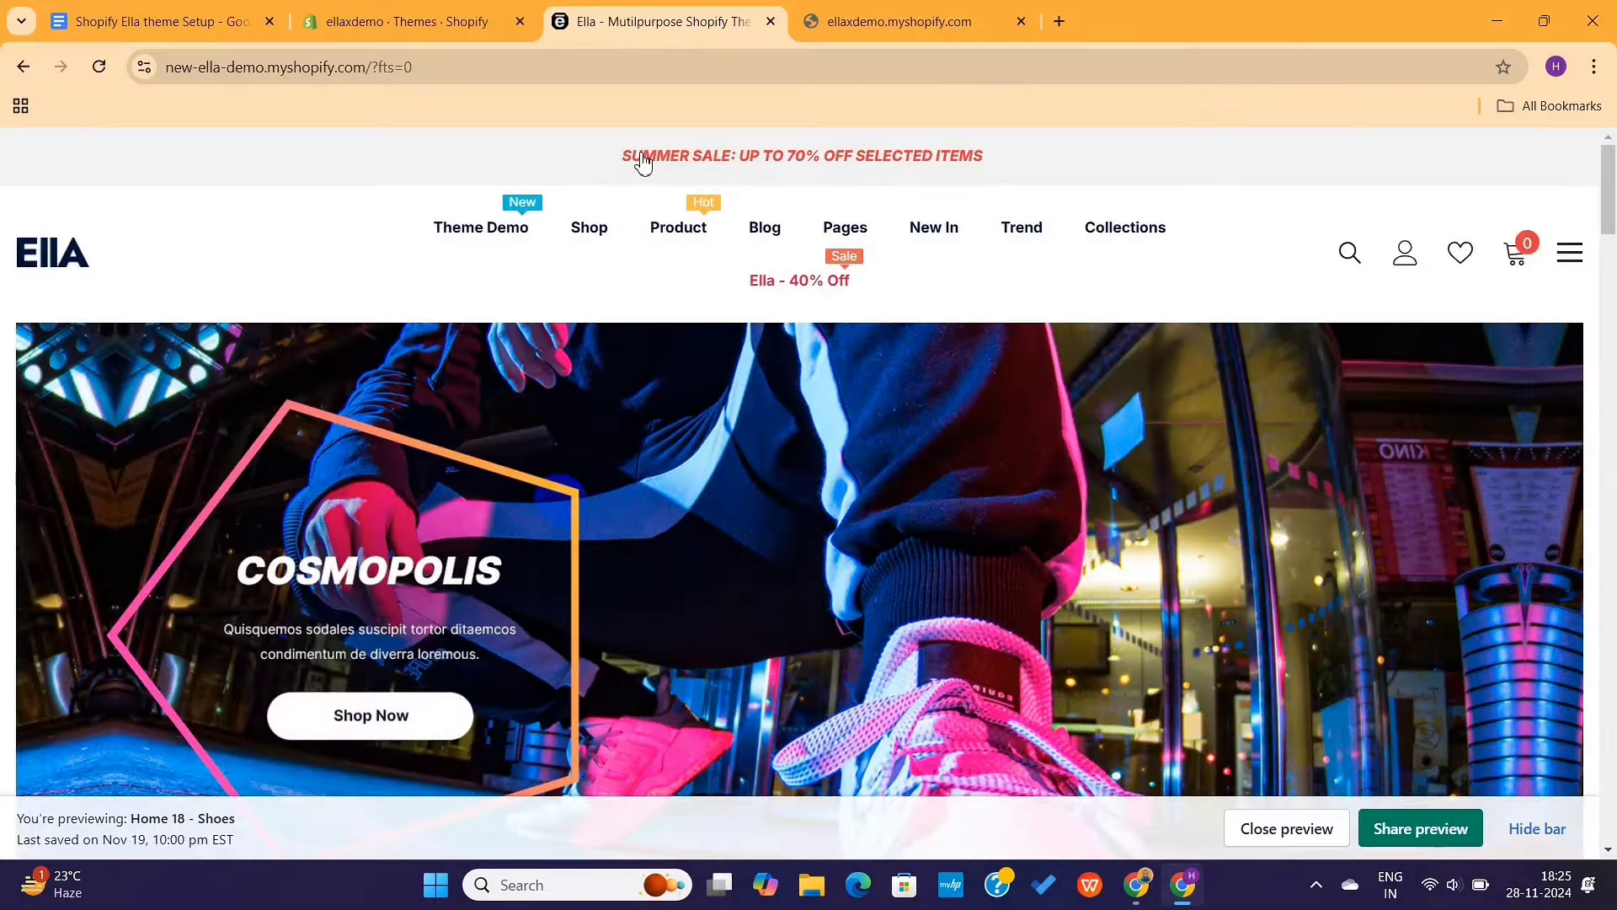
{"action": "mouse_move", "coordinate": [666, 221]}
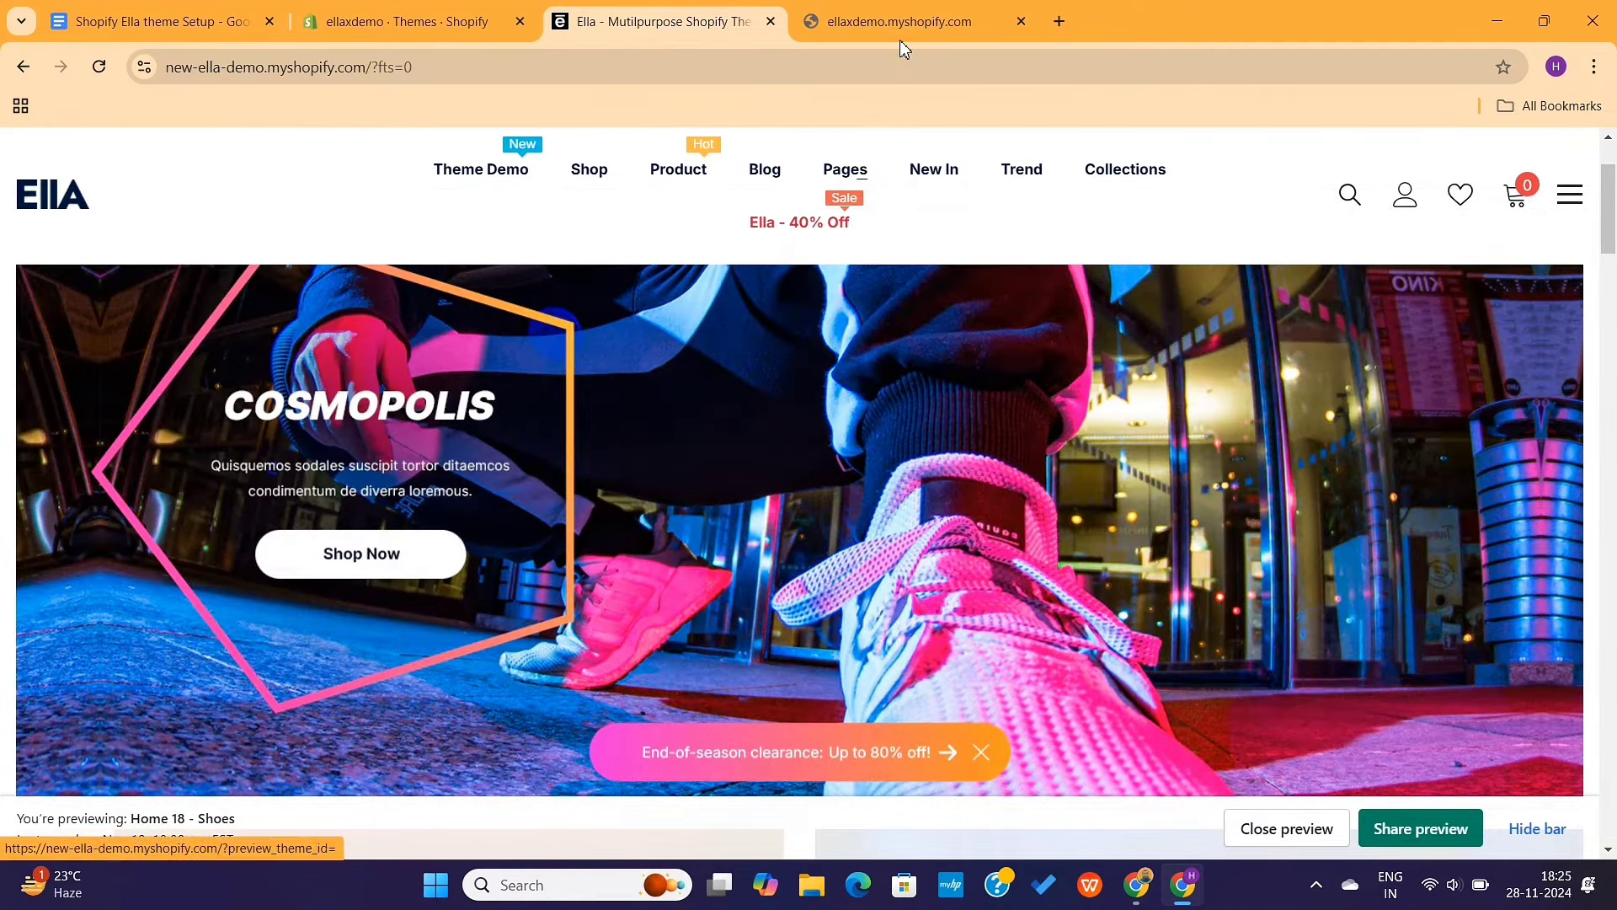
{"action": "left_click", "coordinate": [904, 34]}
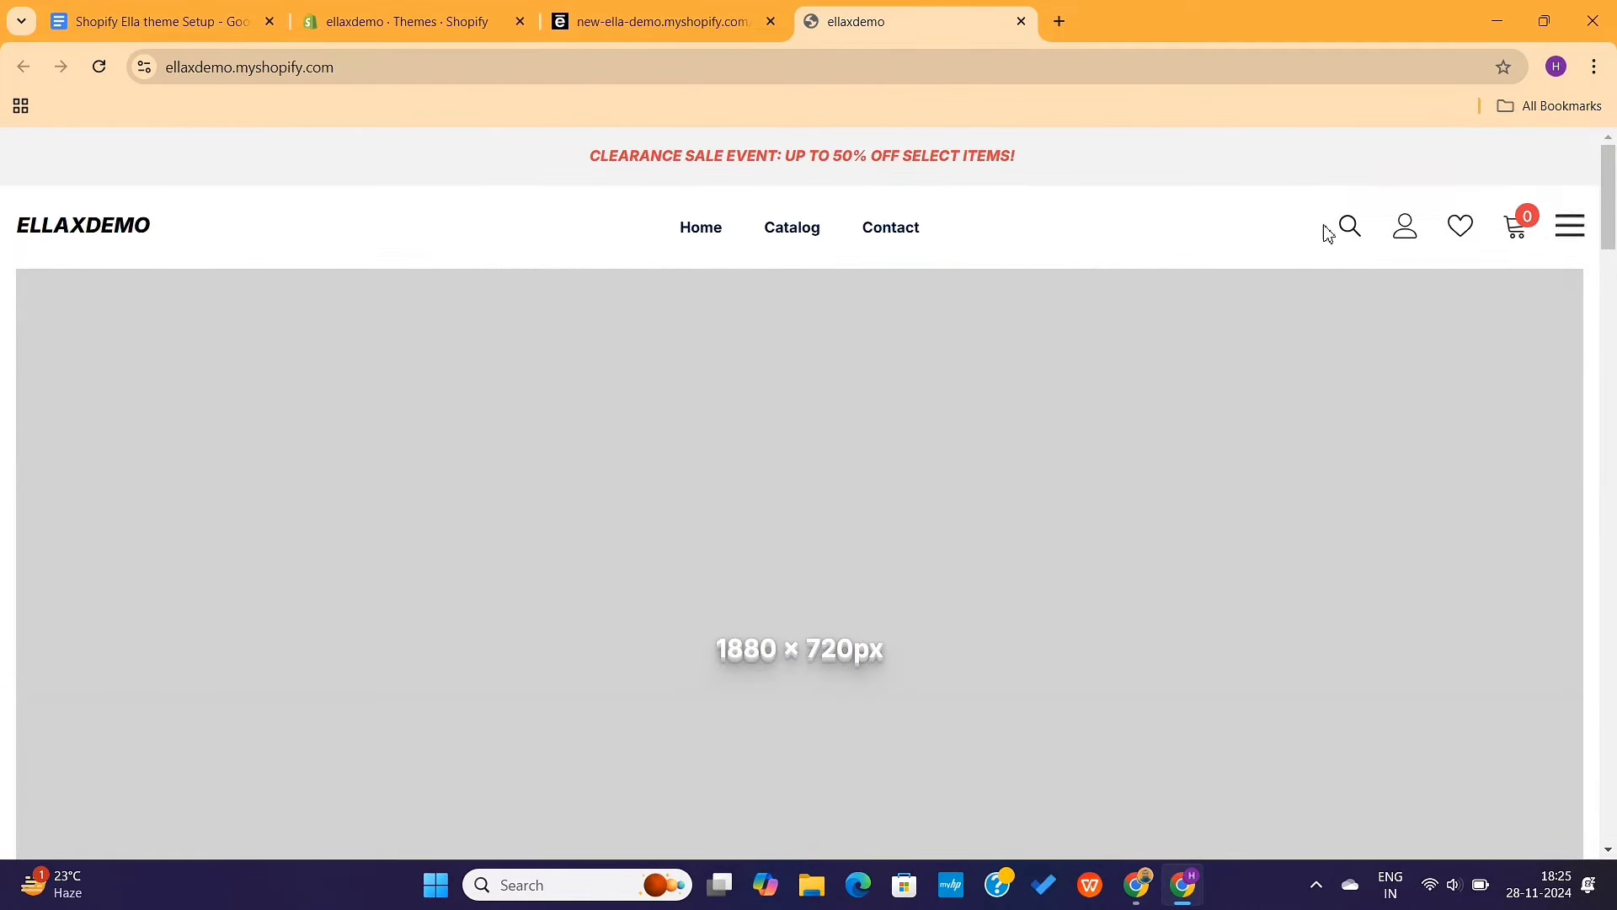
{"action": "left_click", "coordinate": [633, 17]}
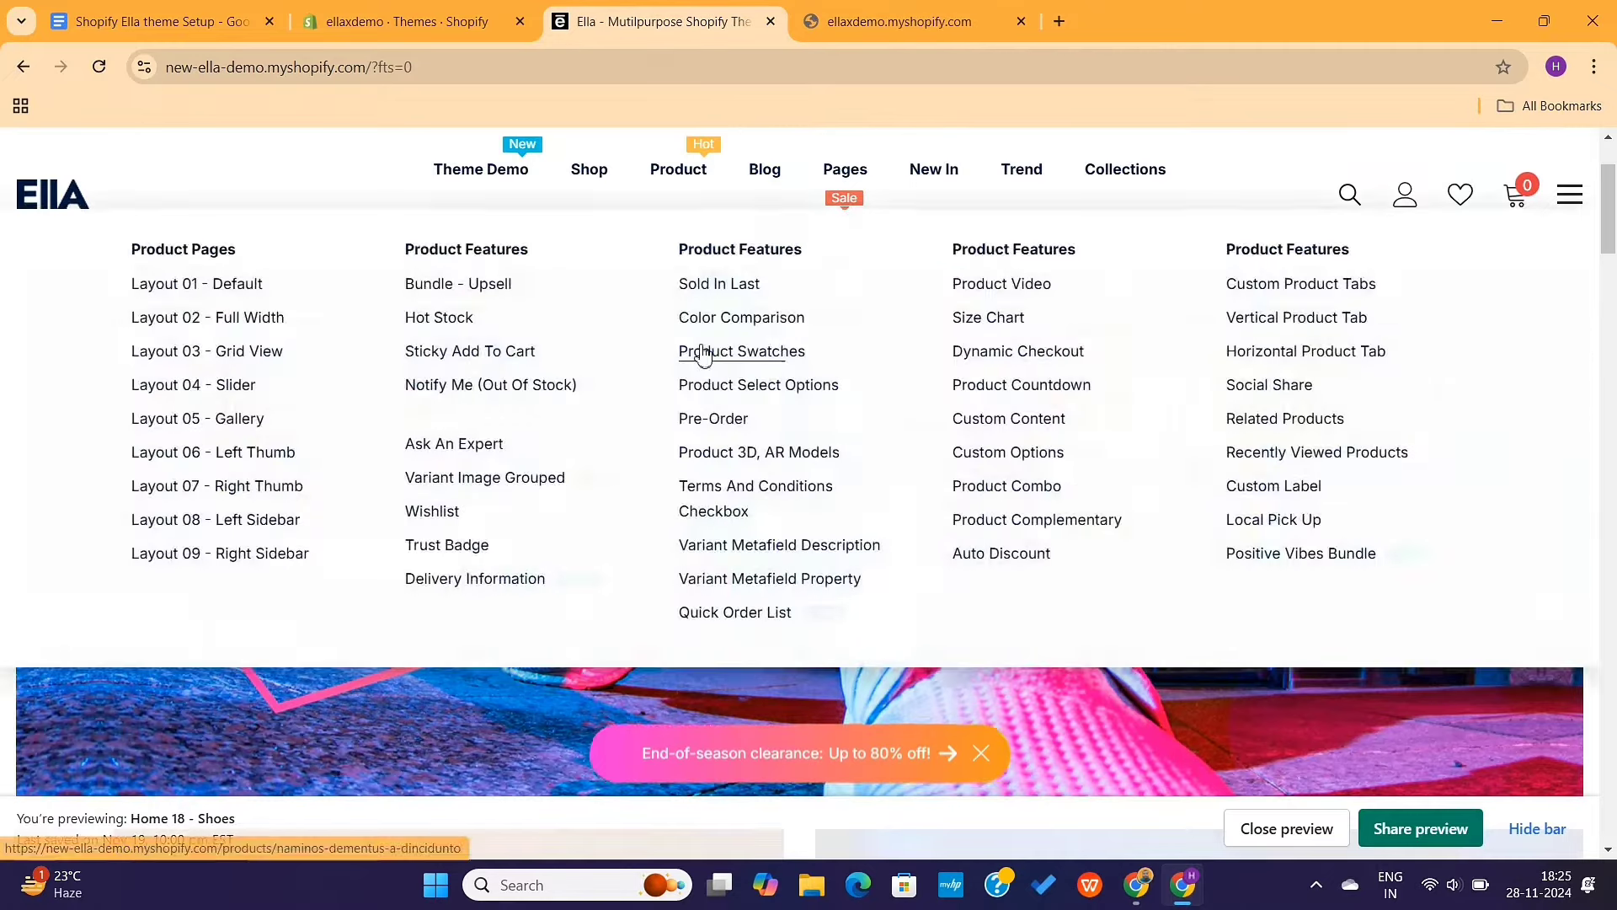
{"action": "scroll", "coordinate": [741, 438], "scroll_direction": "down", "scroll_amount": 3}
{"action": "scroll", "coordinate": [801, 567], "scroll_direction": "down", "scroll_amount": 2}
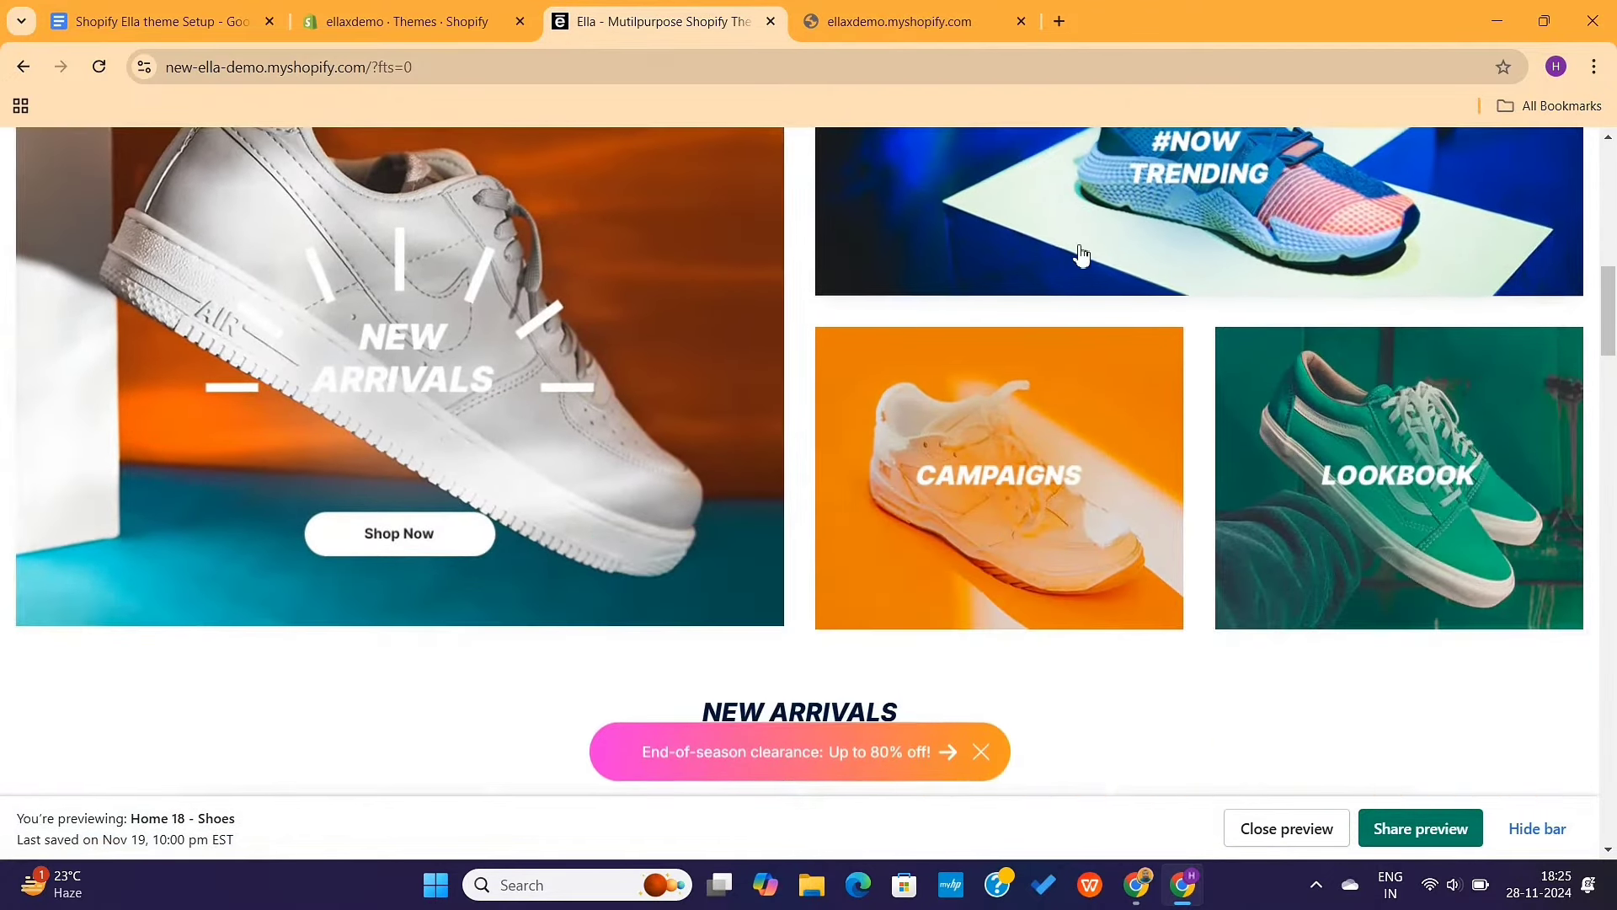
{"action": "scroll", "coordinate": [813, 482], "scroll_direction": "down", "scroll_amount": 8}
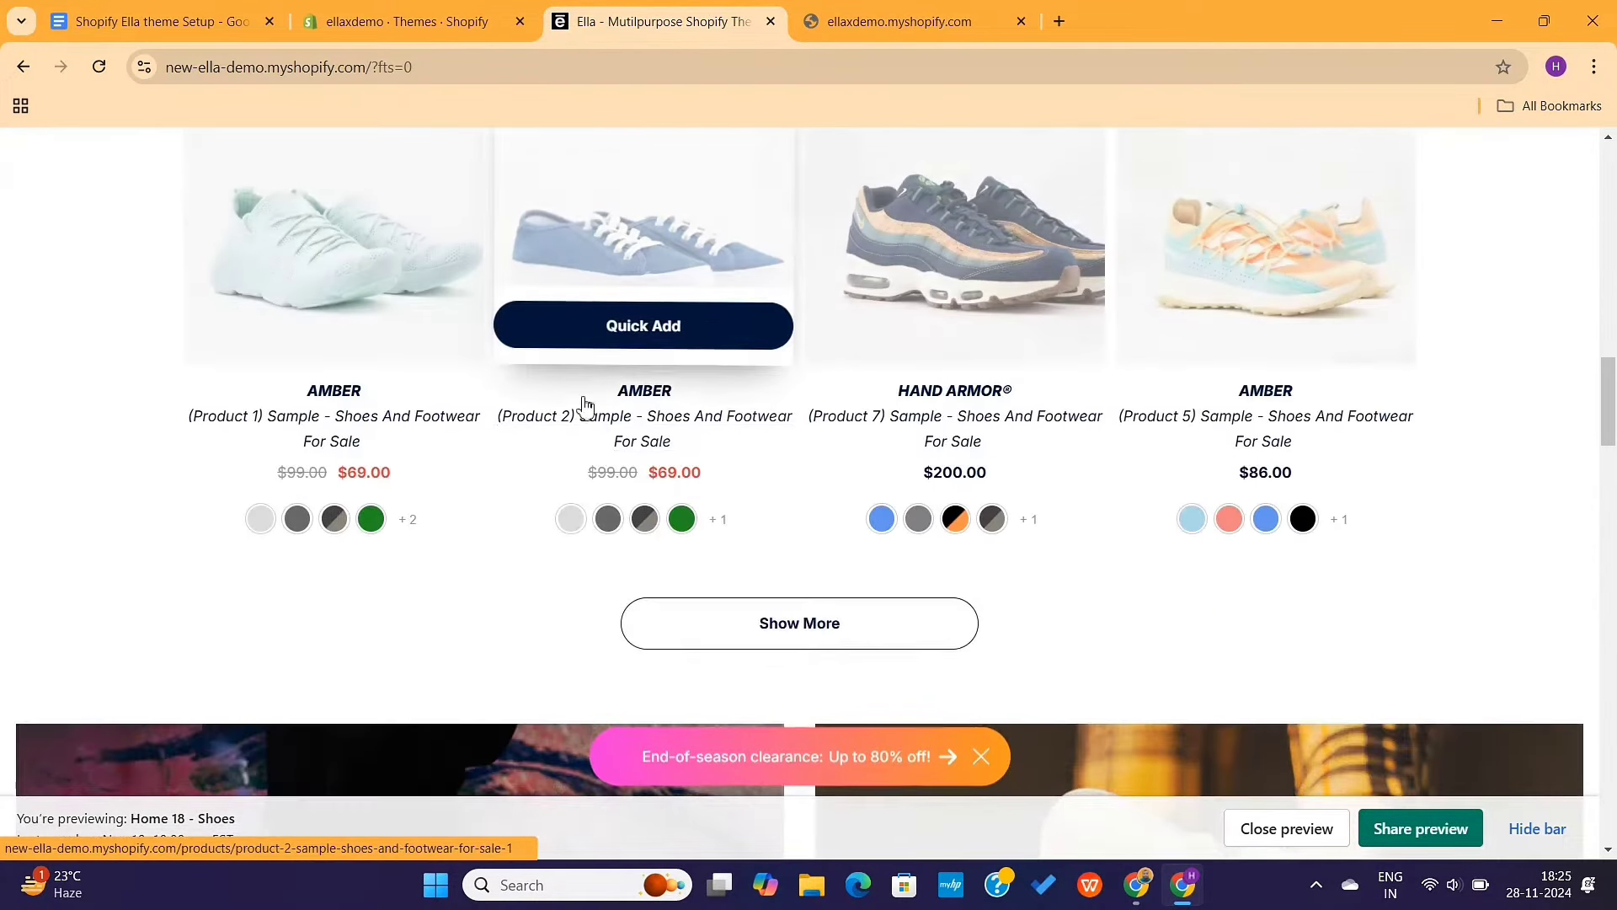
{"action": "scroll", "coordinate": [794, 603], "scroll_direction": "down", "scroll_amount": 9}
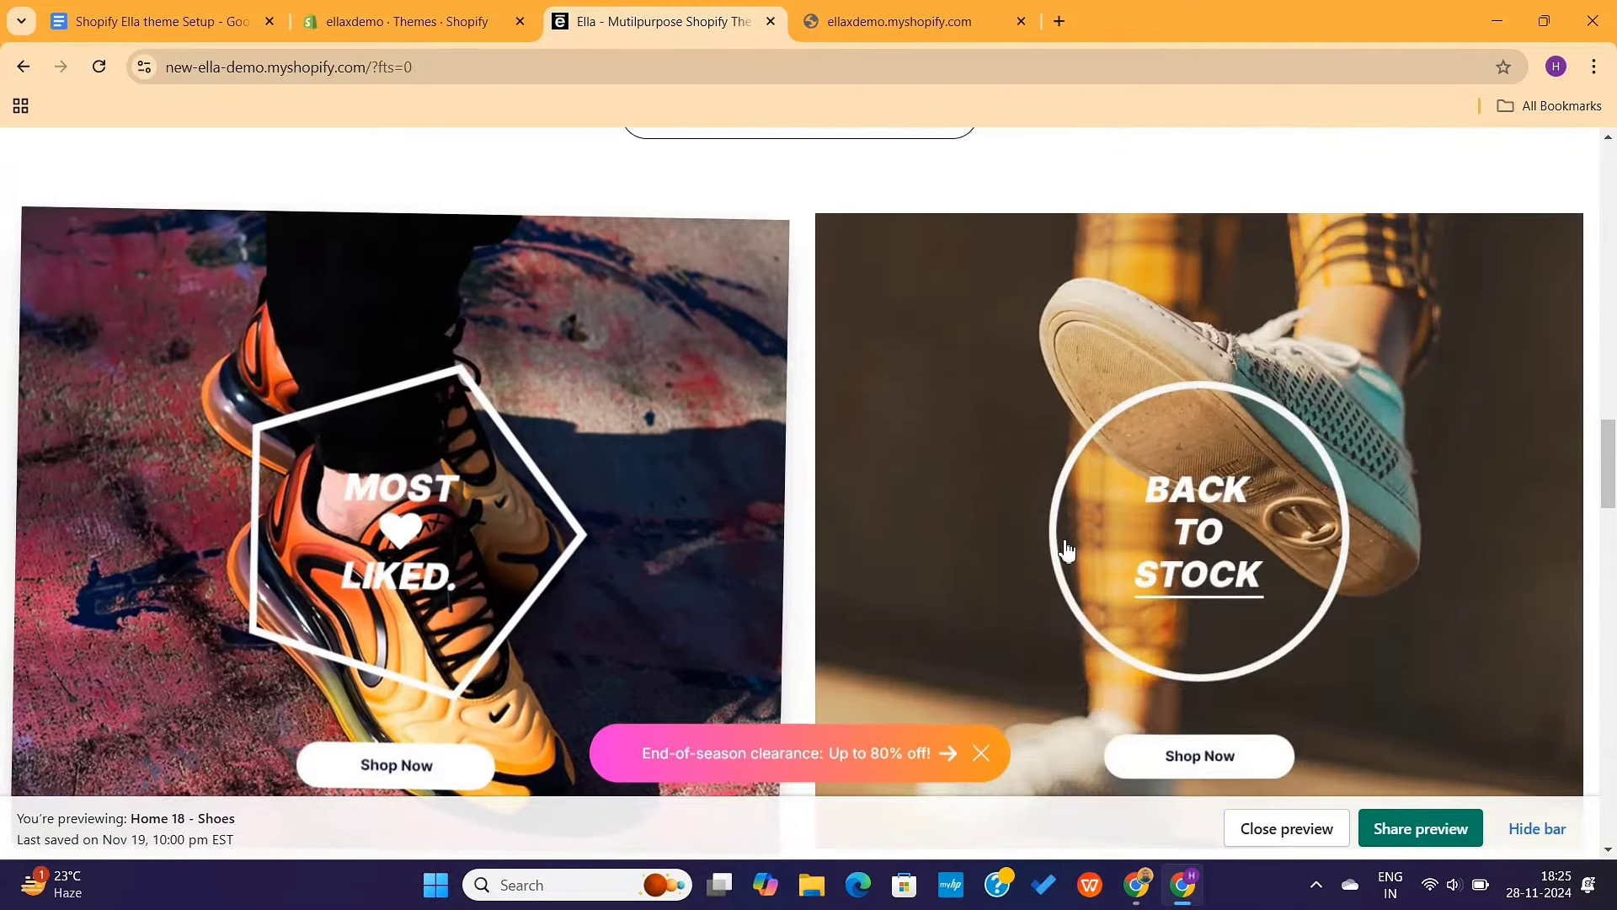
{"action": "scroll", "coordinate": [687, 595], "scroll_direction": "down", "scroll_amount": 6}
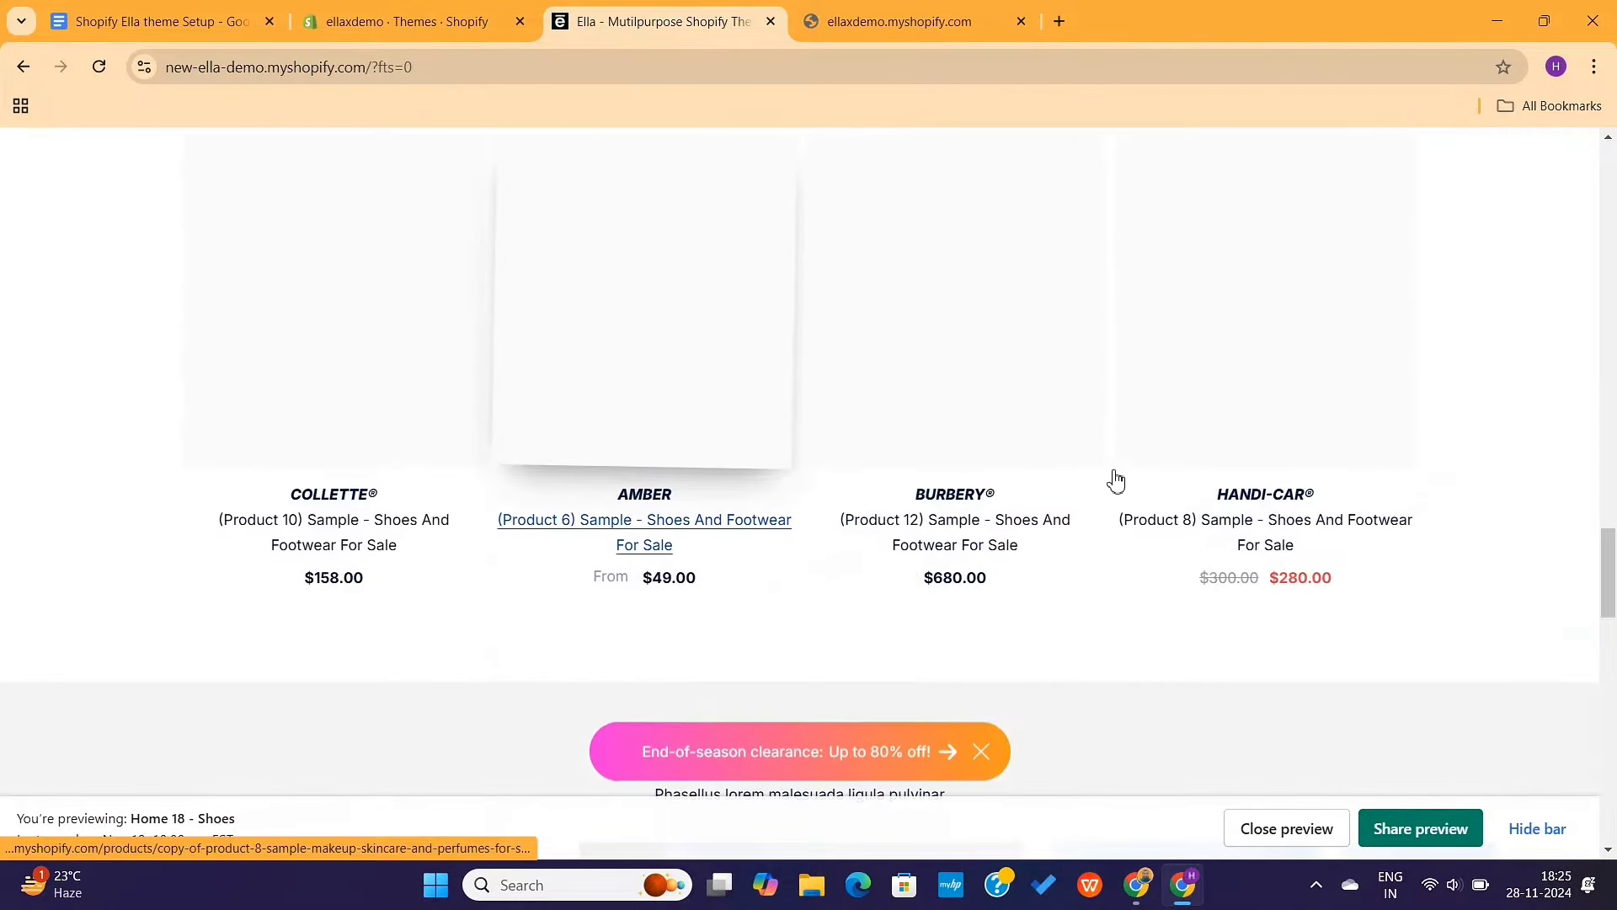
{"action": "left_click", "coordinate": [909, 12]}
{"action": "scroll", "coordinate": [816, 393], "scroll_direction": "down", "scroll_amount": 5}
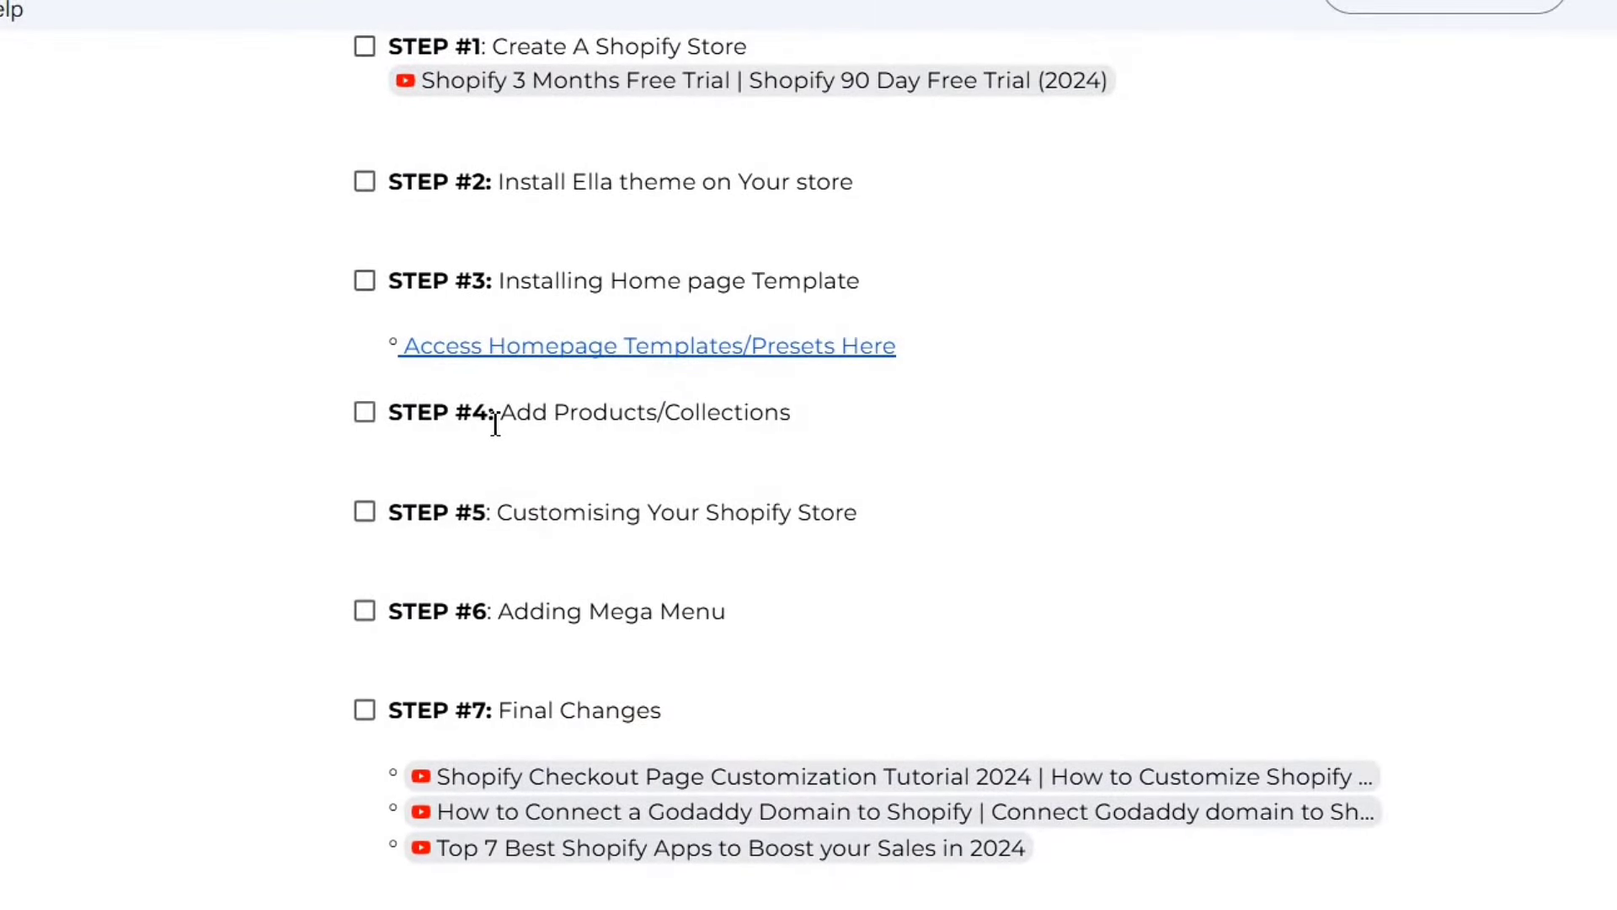
Highlight the Add Products/Collections item of STEP #4 in the setup checklist, and start adding a new product in the Shopify admin.
{"action": "mouse_move", "coordinate": [503, 415]}
{"action": "left_mouse_down"}
{"action": "mouse_move", "coordinate": [787, 397]}
{"action": "mouse_move", "coordinate": [806, 412]}
{"action": "left_mouse_up"}
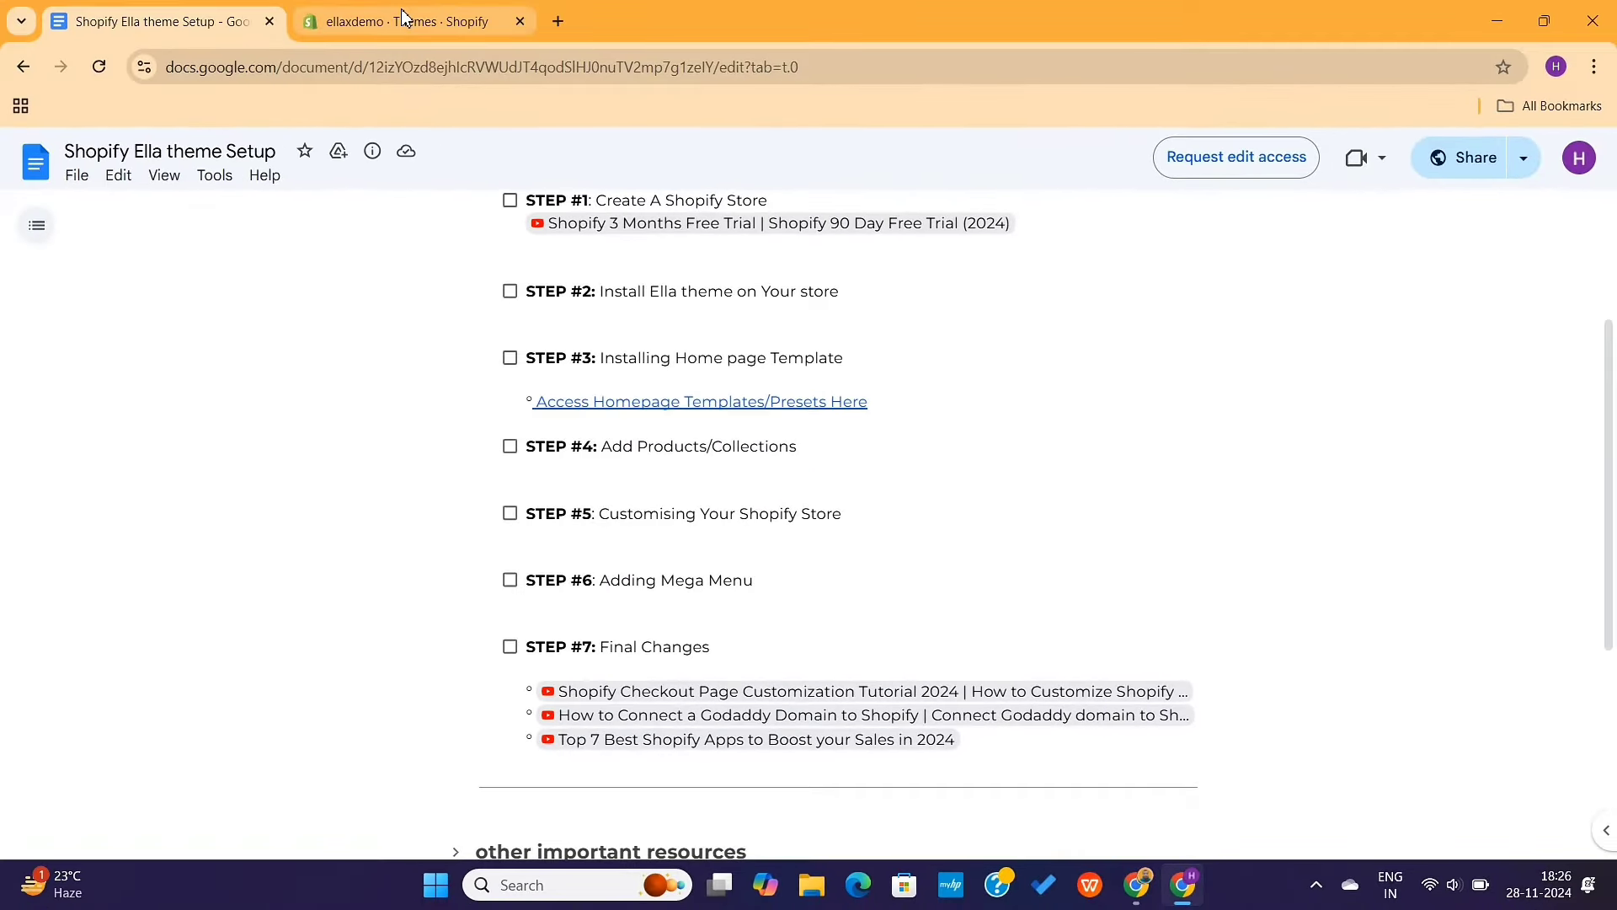
{"action": "left_click", "coordinate": [404, 17]}
{"action": "left_click", "coordinate": [98, 278]}
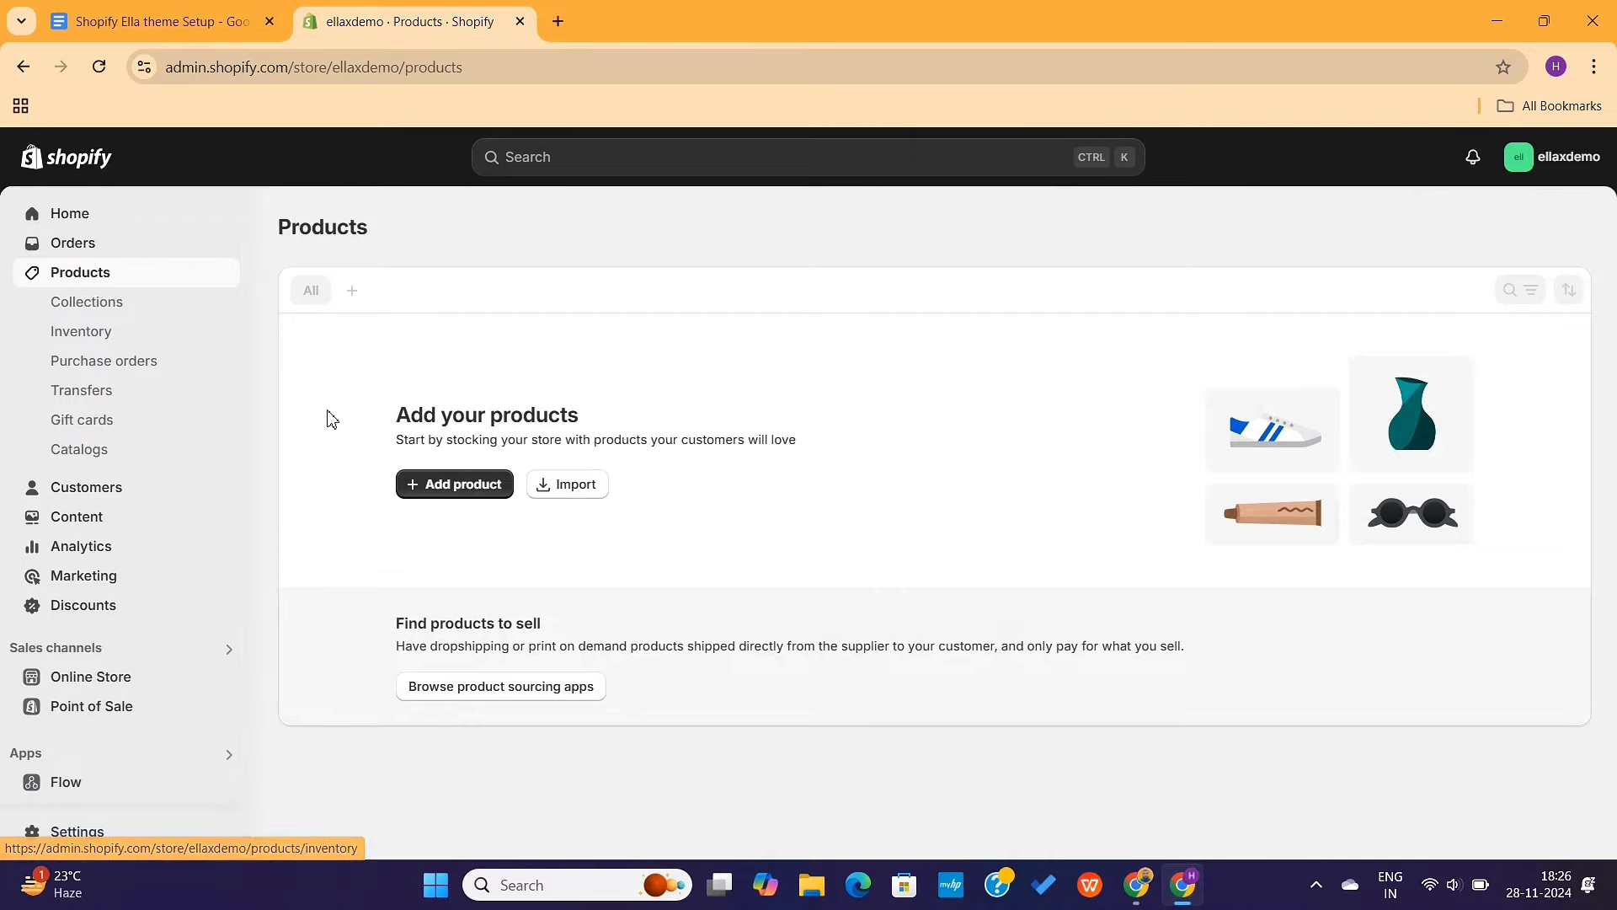
{"action": "left_click", "coordinate": [436, 487]}
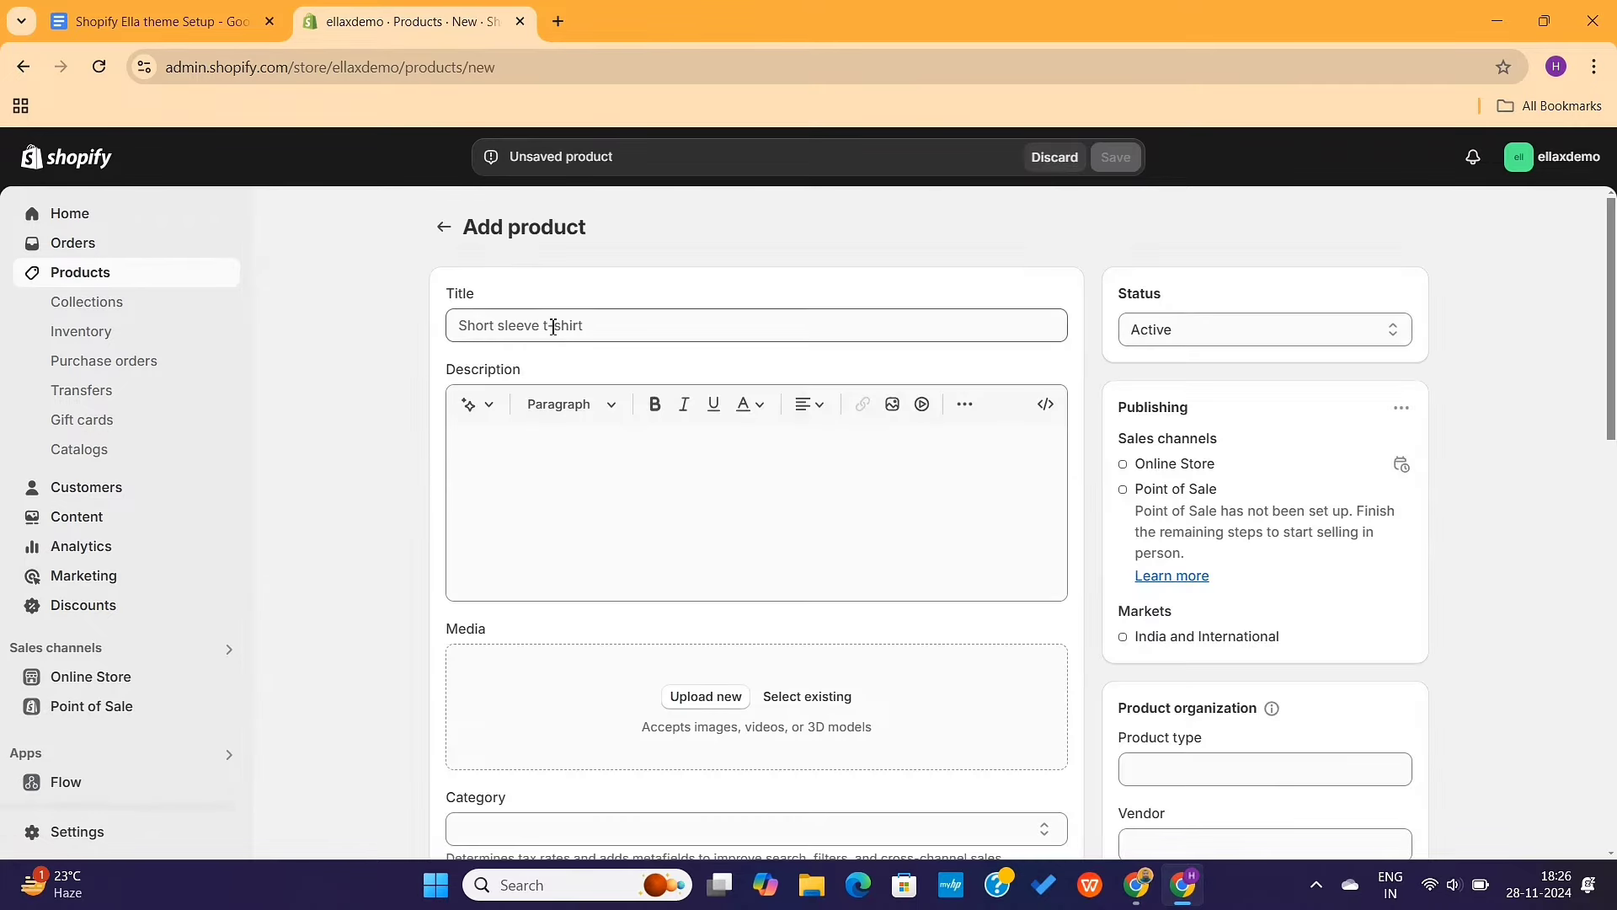
Look over the blank product form, from the title and description through the fields below.
{"action": "left_click", "coordinate": [553, 326]}
{"action": "left_click", "coordinate": [549, 462]}
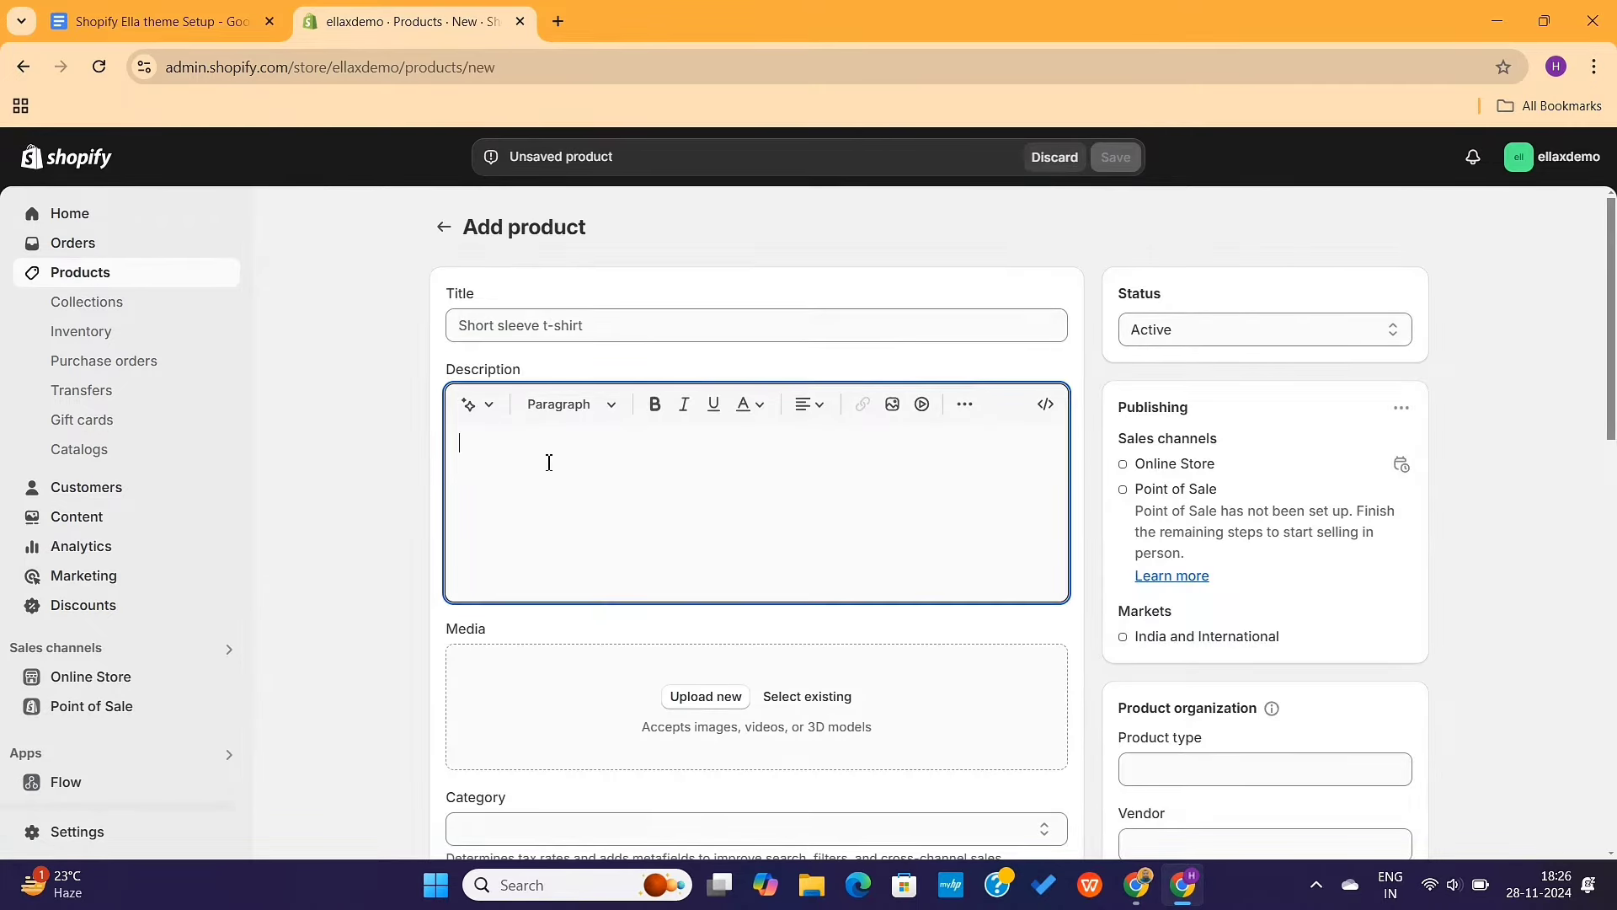
{"action": "scroll", "coordinate": [568, 706], "scroll_direction": "down", "scroll_amount": 3}
{"action": "left_click", "coordinate": [569, 729]}
{"action": "left_click", "coordinate": [722, 737]}
{"action": "scroll", "coordinate": [722, 737], "scroll_direction": "down", "scroll_amount": 4}
{"action": "scroll", "coordinate": [724, 743], "scroll_direction": "up", "scroll_amount": 7}
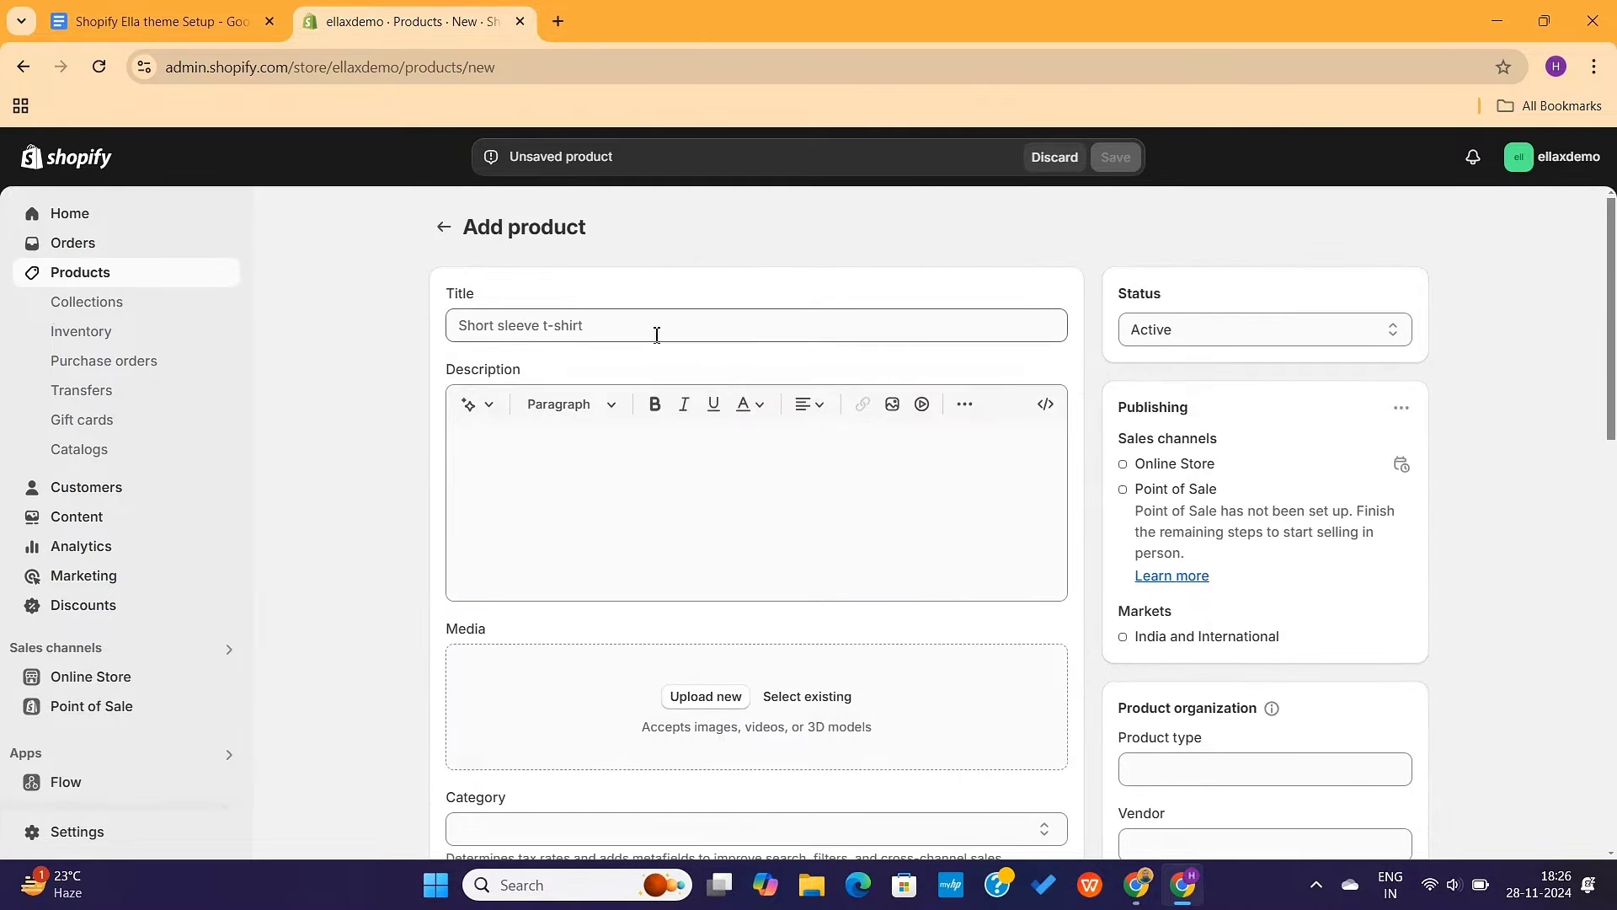
Title the new product Fashion Shoes for Men.
{"action": "left_click", "coordinate": [622, 326]}
{"action": "type", "text": "F"}
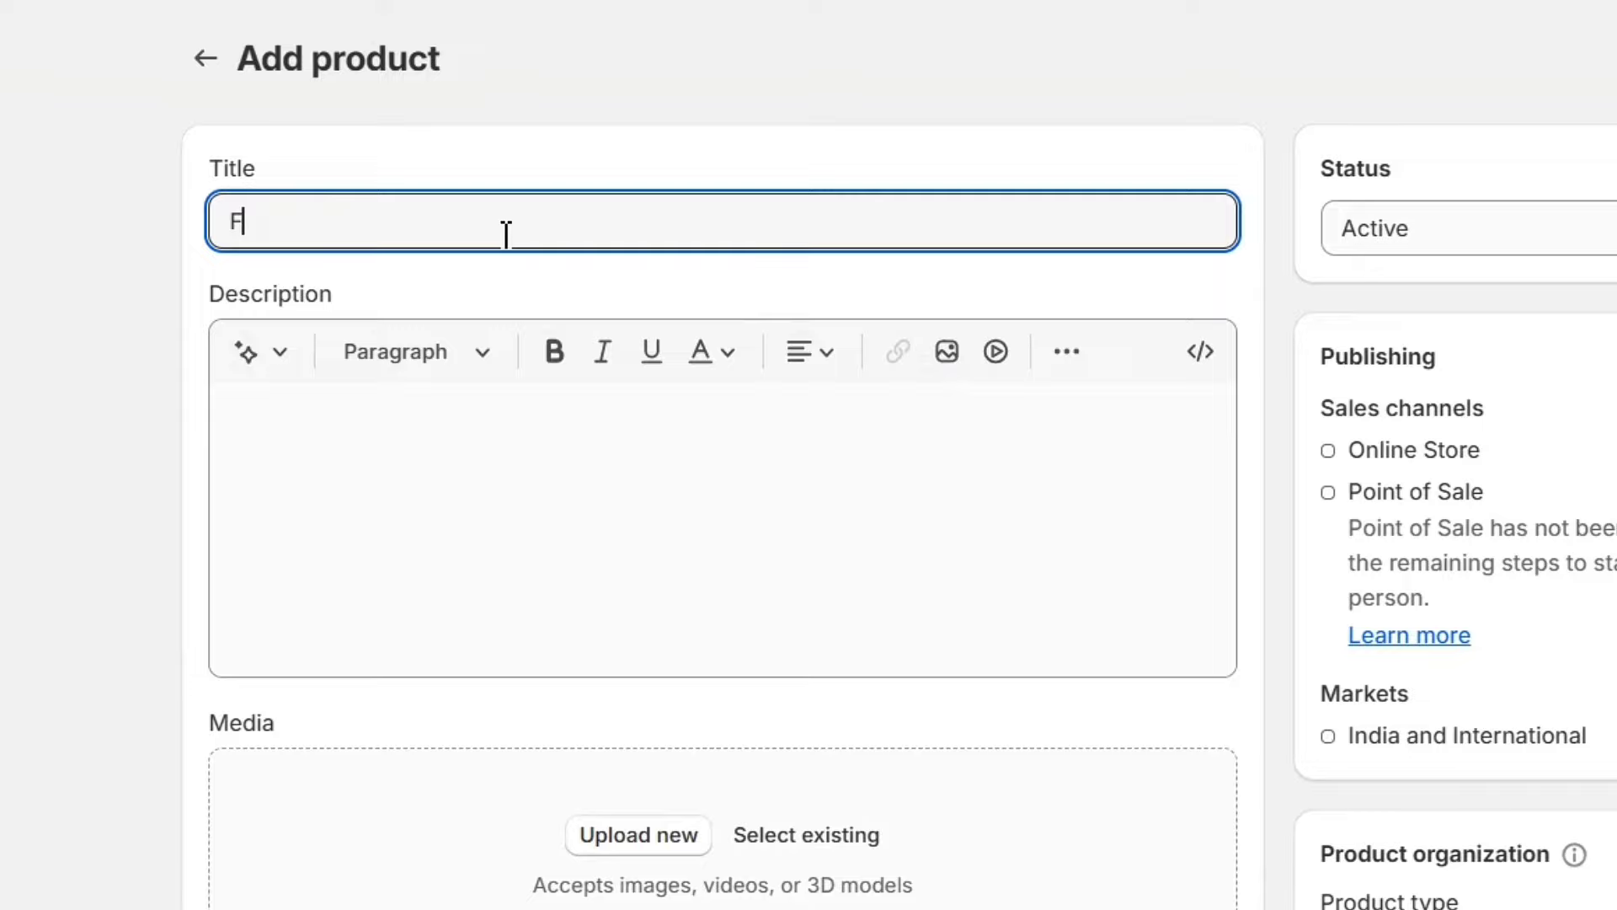
{"action": "type", "text": "ashion Shoes for Men"}
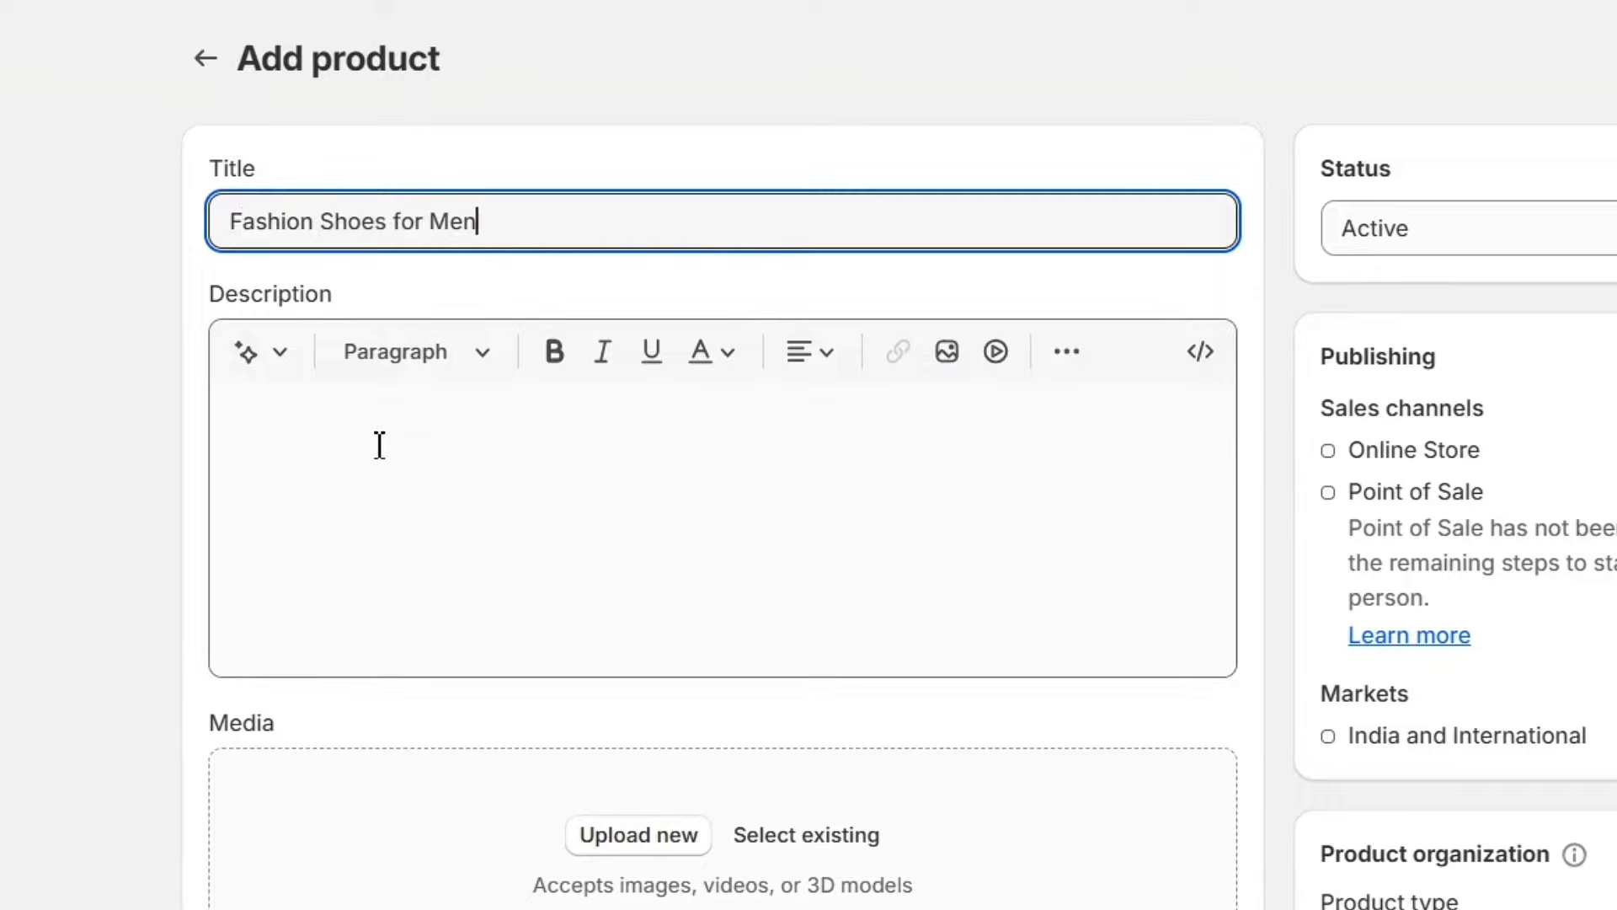
Generate the product description from the keywords Fashion Shoes in the Expert tone and keep the generated text.
{"action": "left_click", "coordinate": [377, 449]}
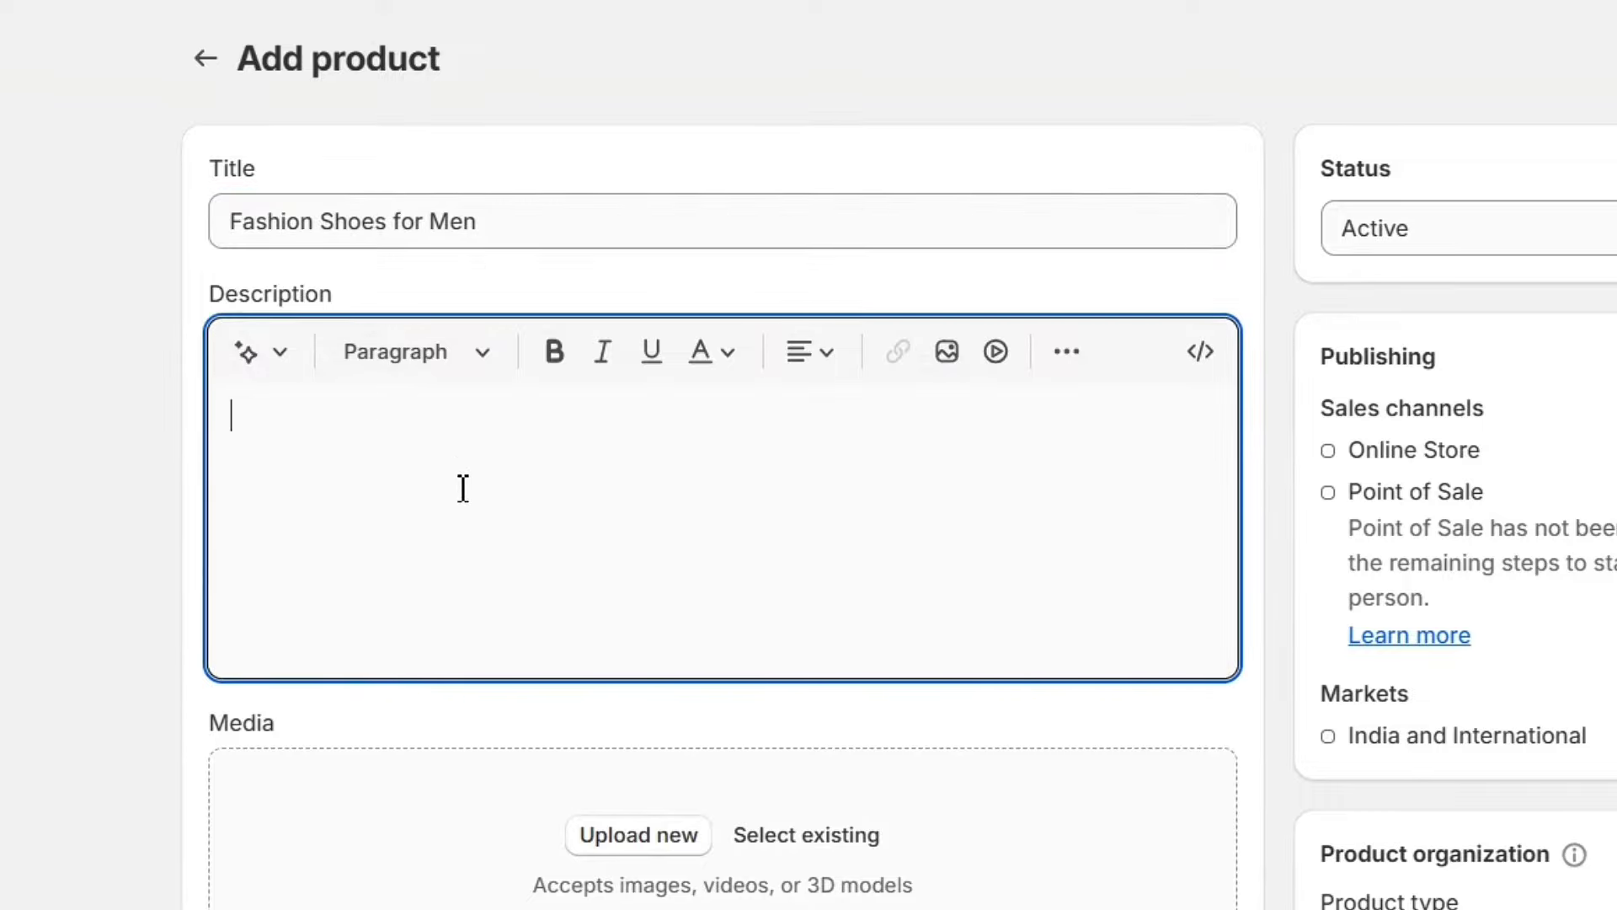
{"action": "left_click", "coordinate": [261, 372]}
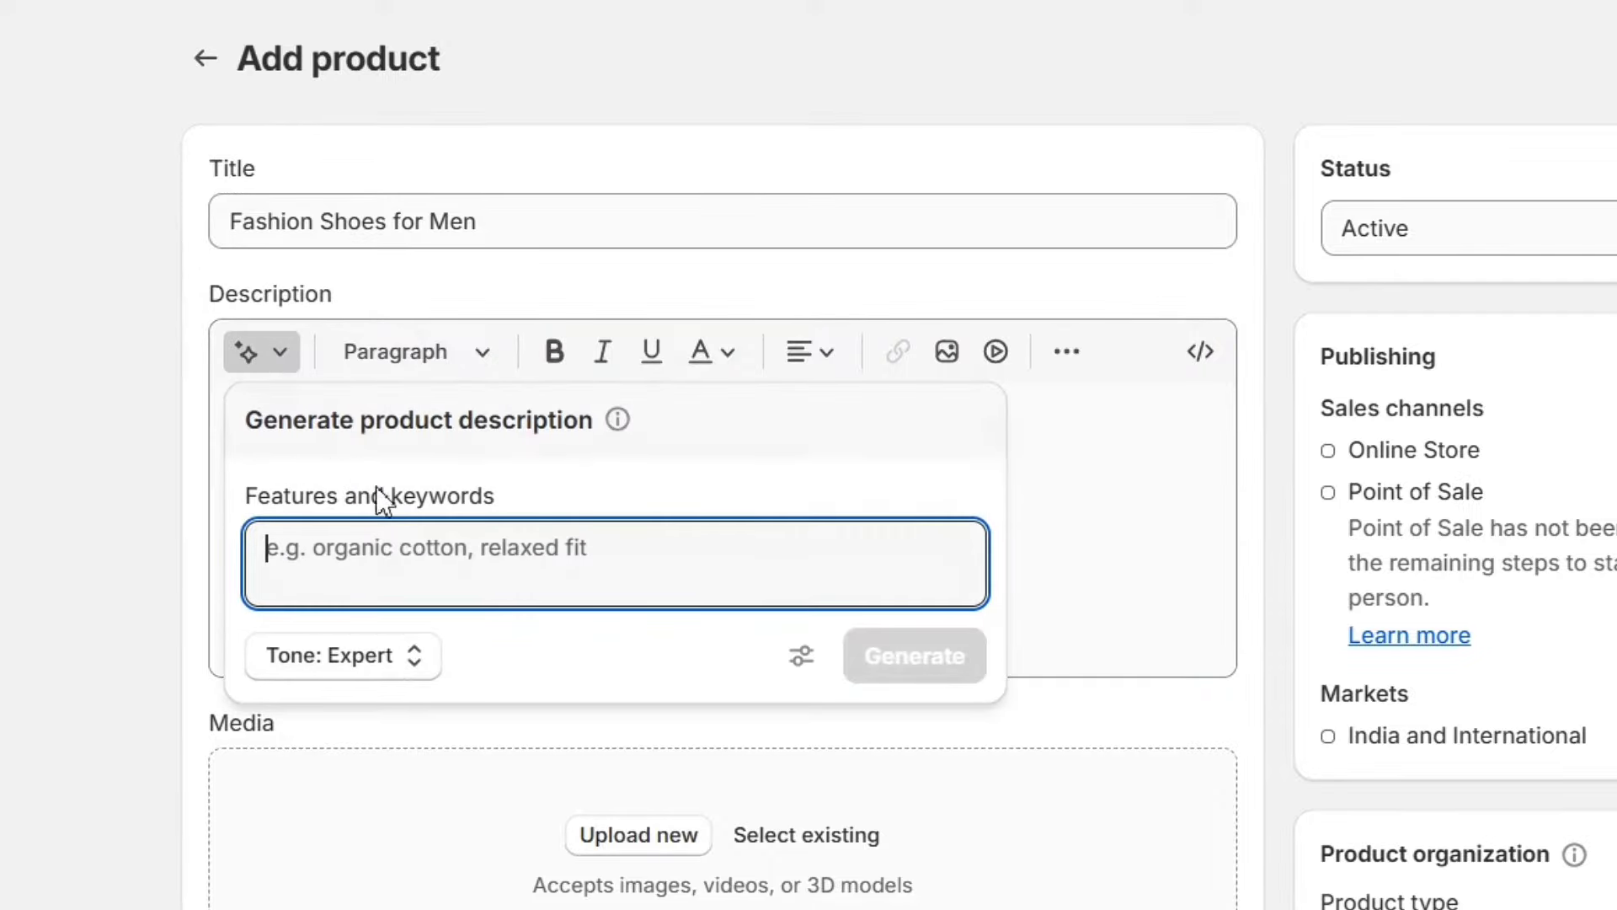
{"action": "type", "text": "Fashion Shoes"}
{"action": "left_click", "coordinate": [935, 672]}
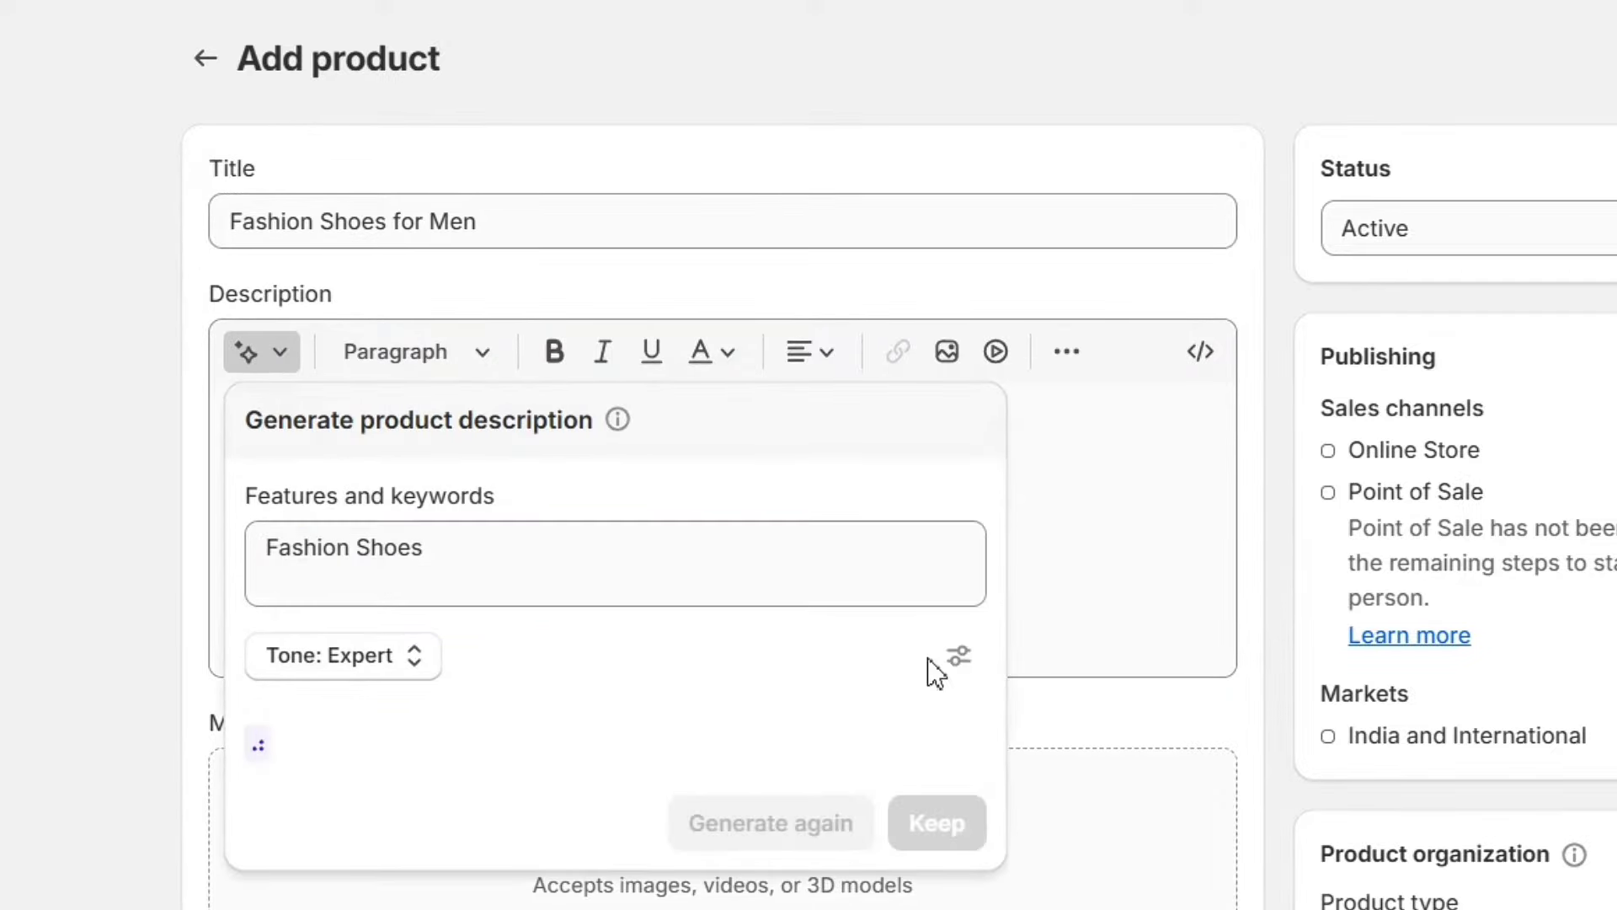
{"action": "left_click", "coordinate": [940, 909]}
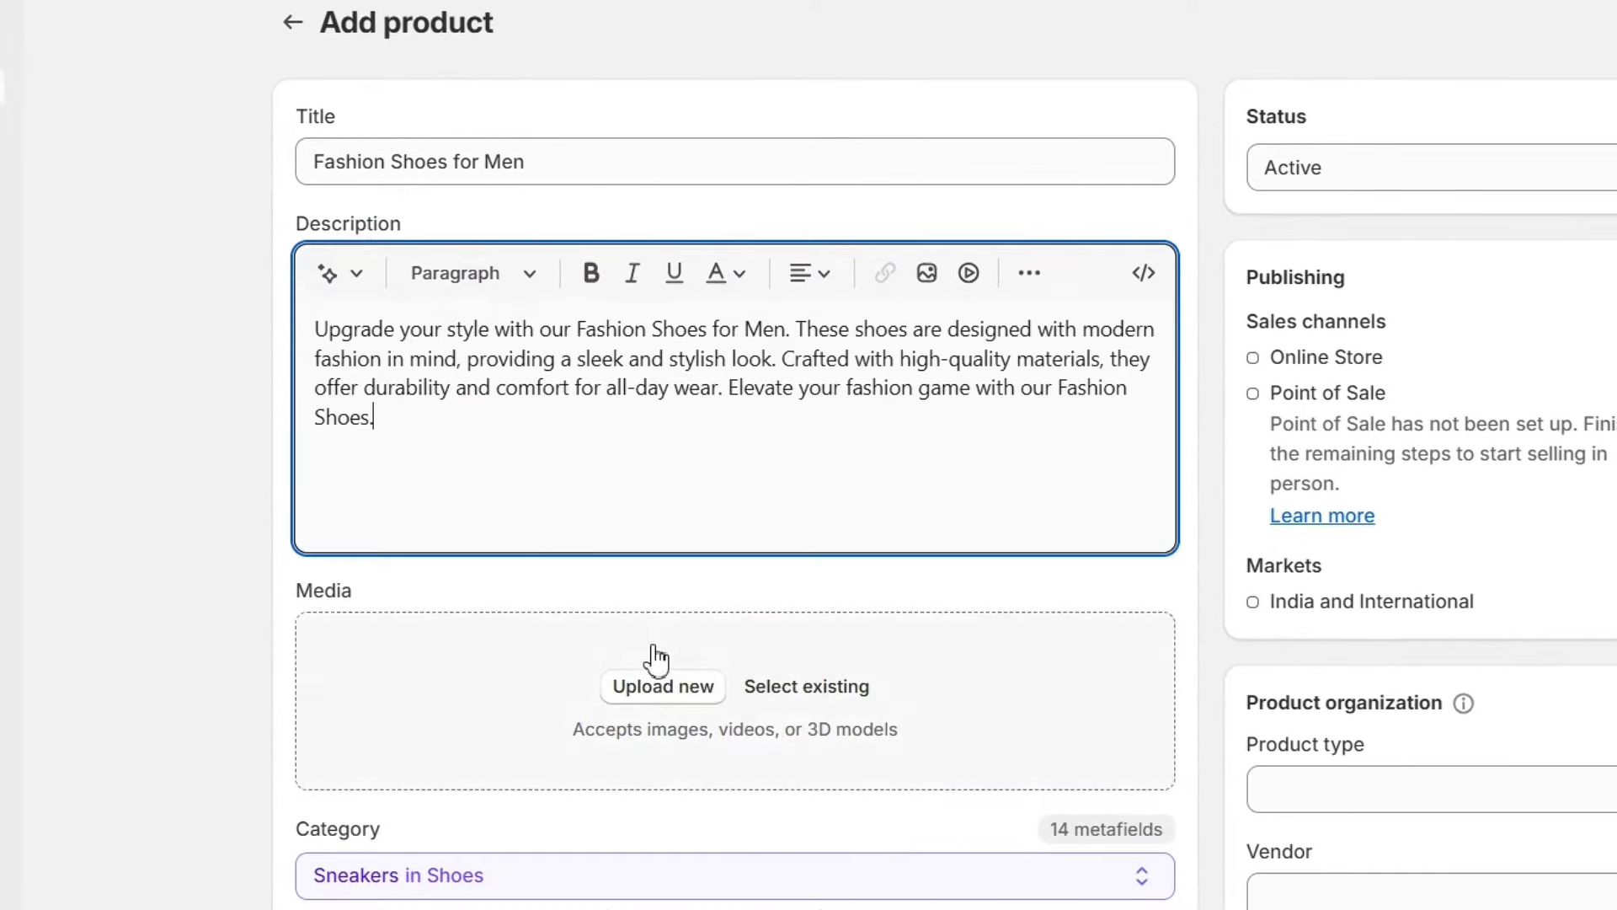
Upload six shoe images as the product's media and set the price to 499.00 with a compare-at price of 799.00.
{"action": "left_click", "coordinate": [660, 688]}
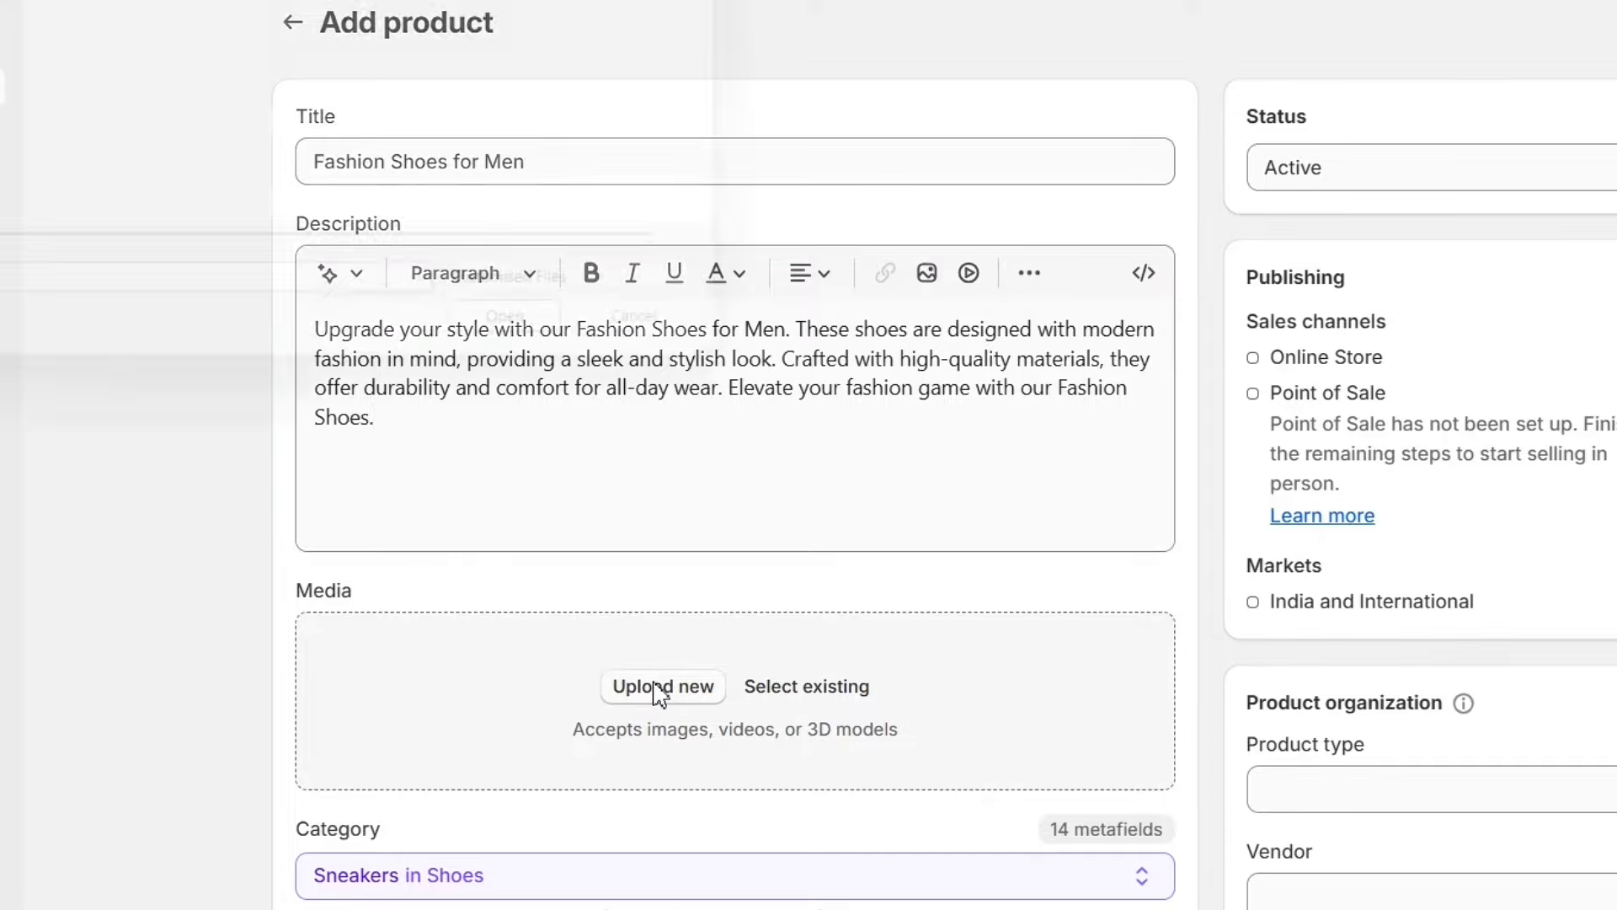
{"action": "key", "text": "Return"}
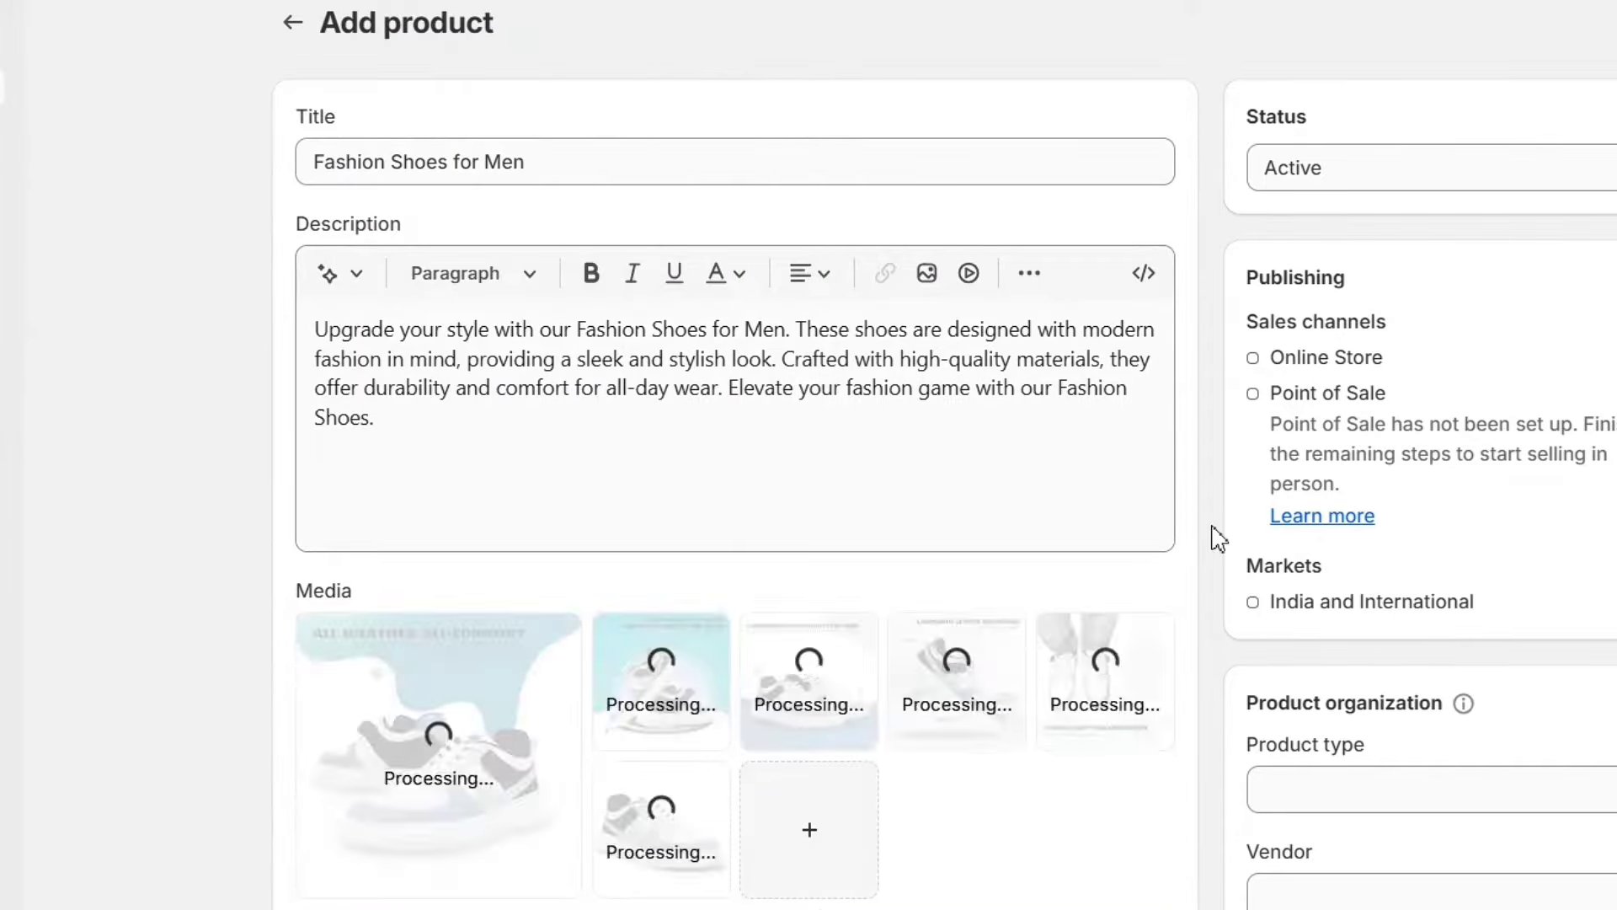
{"action": "scroll", "coordinate": [1216, 534], "scroll_direction": "down", "scroll_amount": 2}
{"action": "left_click_drag", "start_coordinate": [691, 579], "coordinate": [799, 554]}
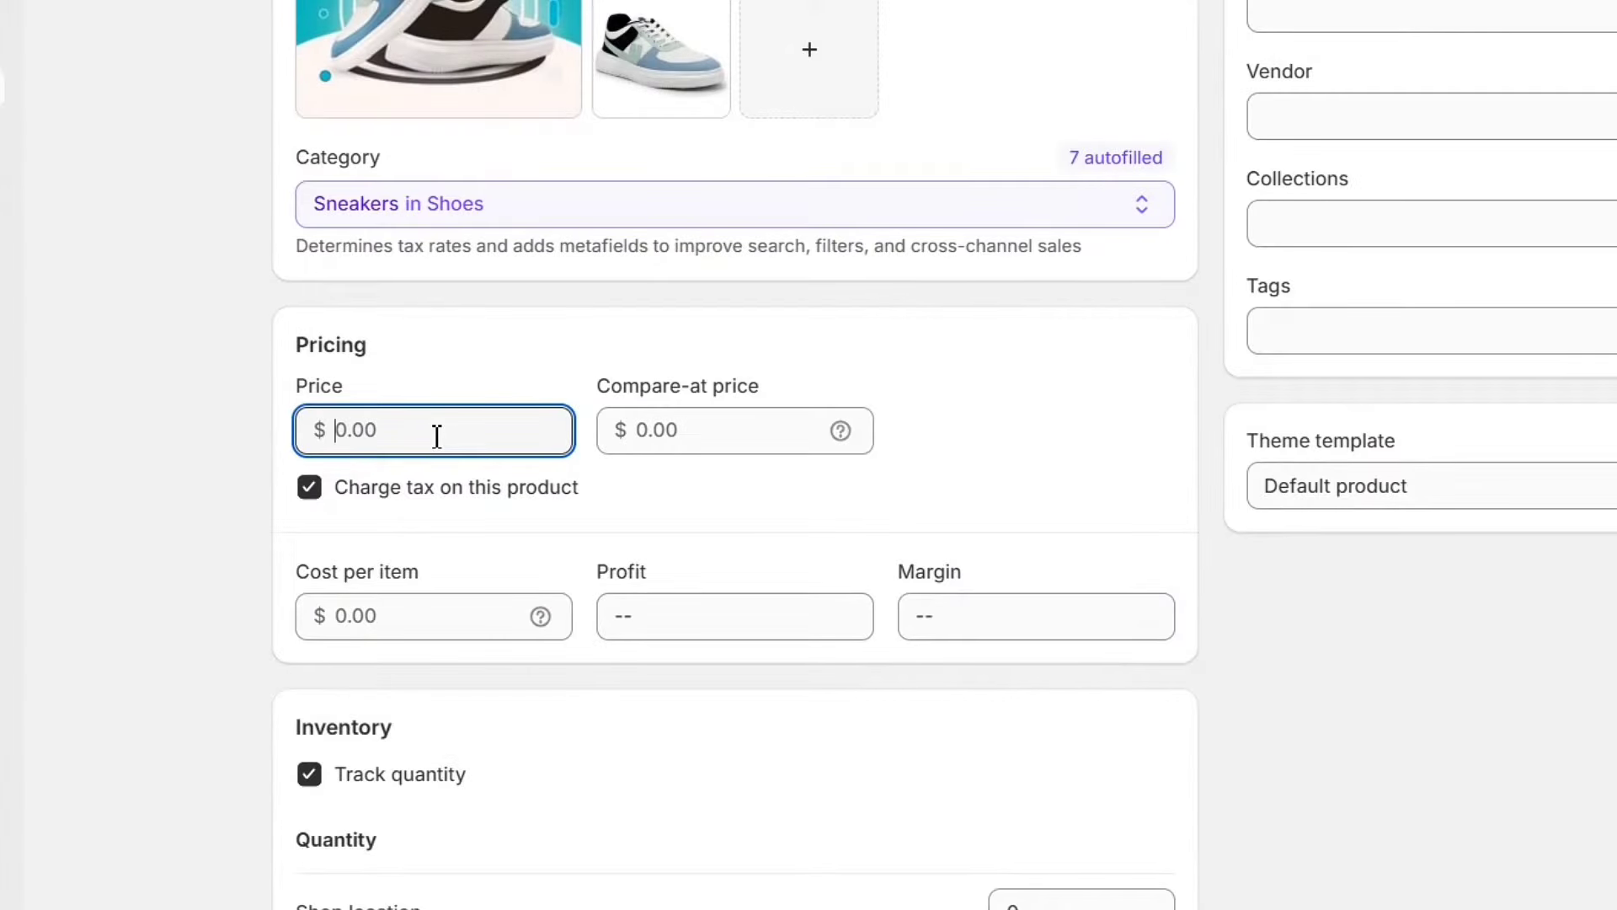
{"action": "left_click", "coordinate": [653, 430]}
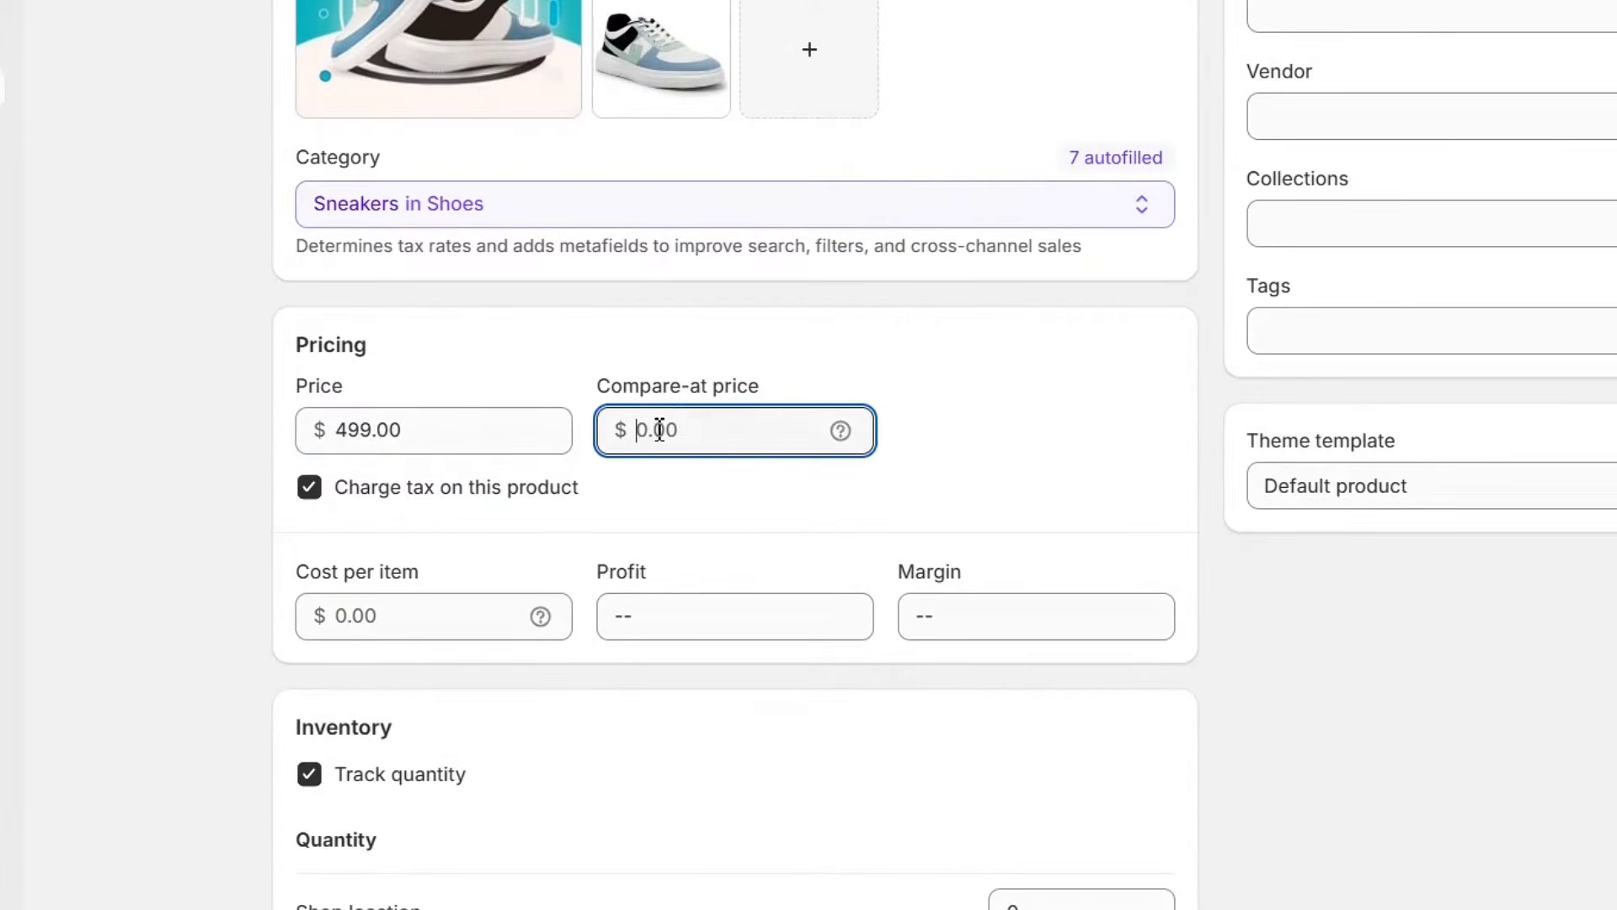
{"action": "left_click", "coordinate": [996, 487]}
Set the product's inventory quantity at the shop location to 50.
{"action": "scroll", "coordinate": [812, 548], "scroll_direction": "down", "scroll_amount": 4}
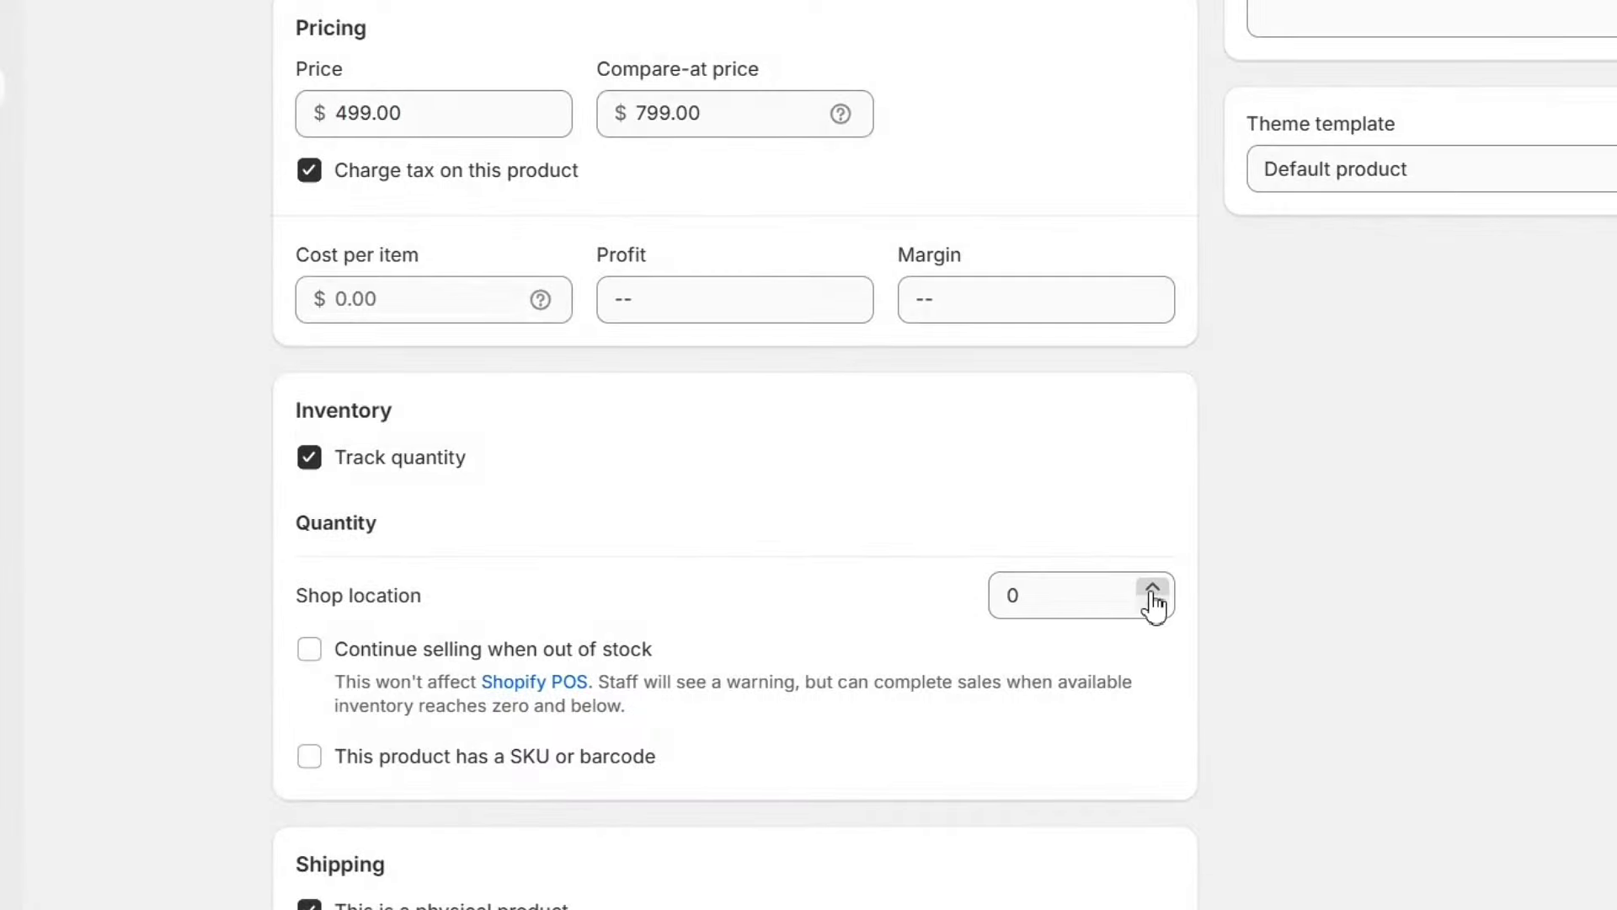
{"action": "left_click", "coordinate": [1047, 606]}
{"action": "type", "text": "50"}
{"action": "left_click", "coordinate": [845, 570]}
Review the product's shipping, variants, category metafields and search engine listing, and save the product.
{"action": "scroll", "coordinate": [845, 570], "scroll_direction": "down", "scroll_amount": 2}
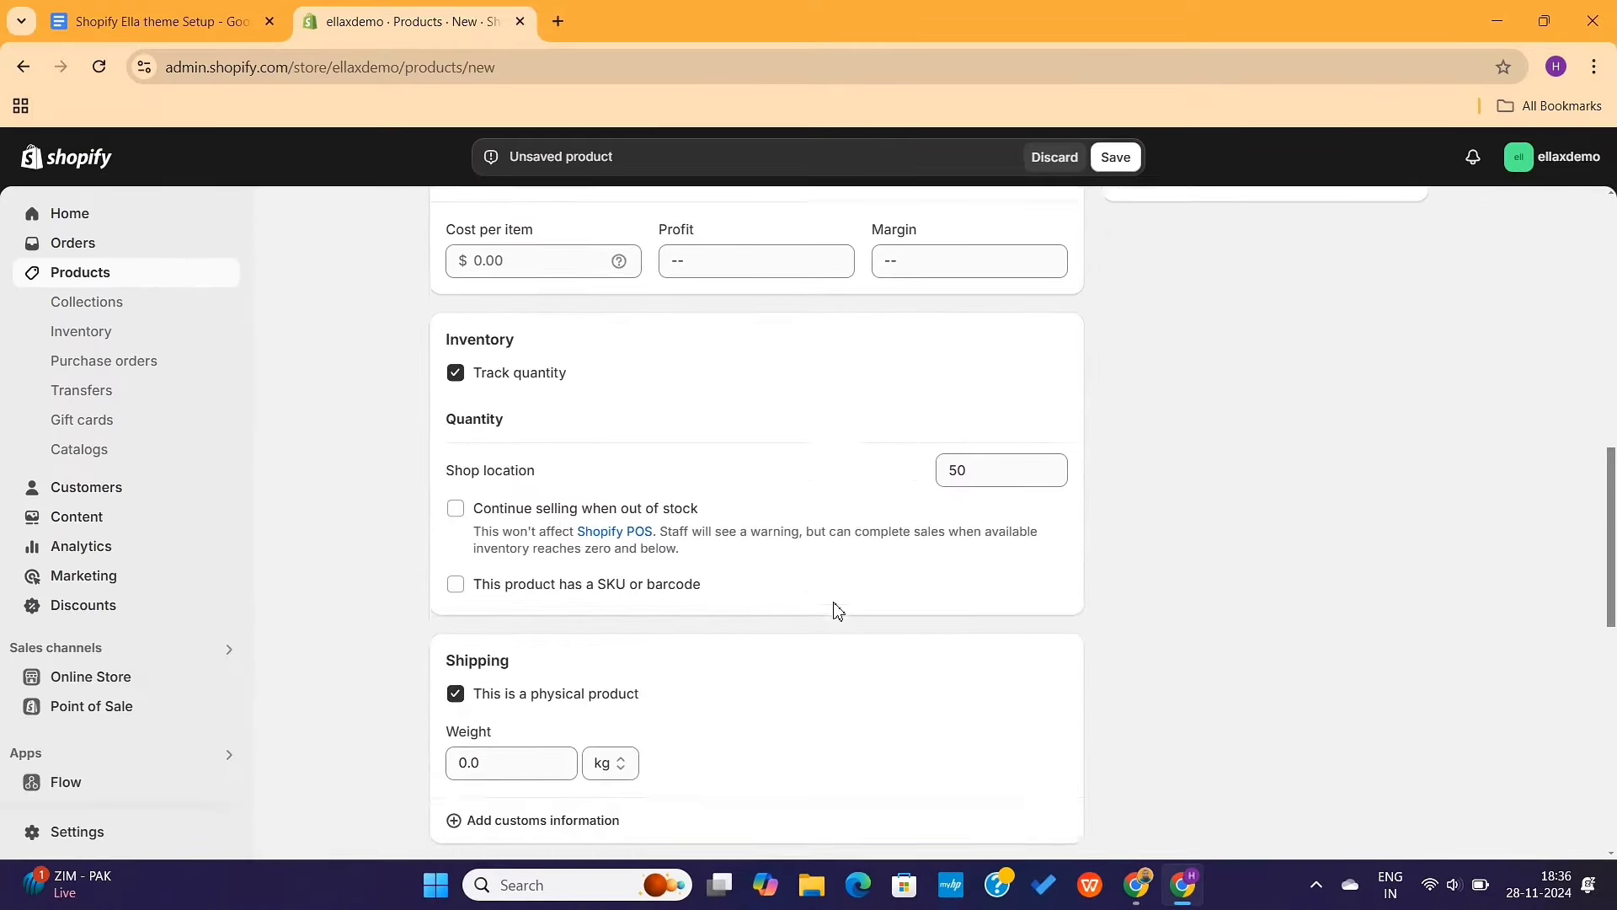
{"action": "scroll", "coordinate": [836, 608], "scroll_direction": "down", "scroll_amount": 4}
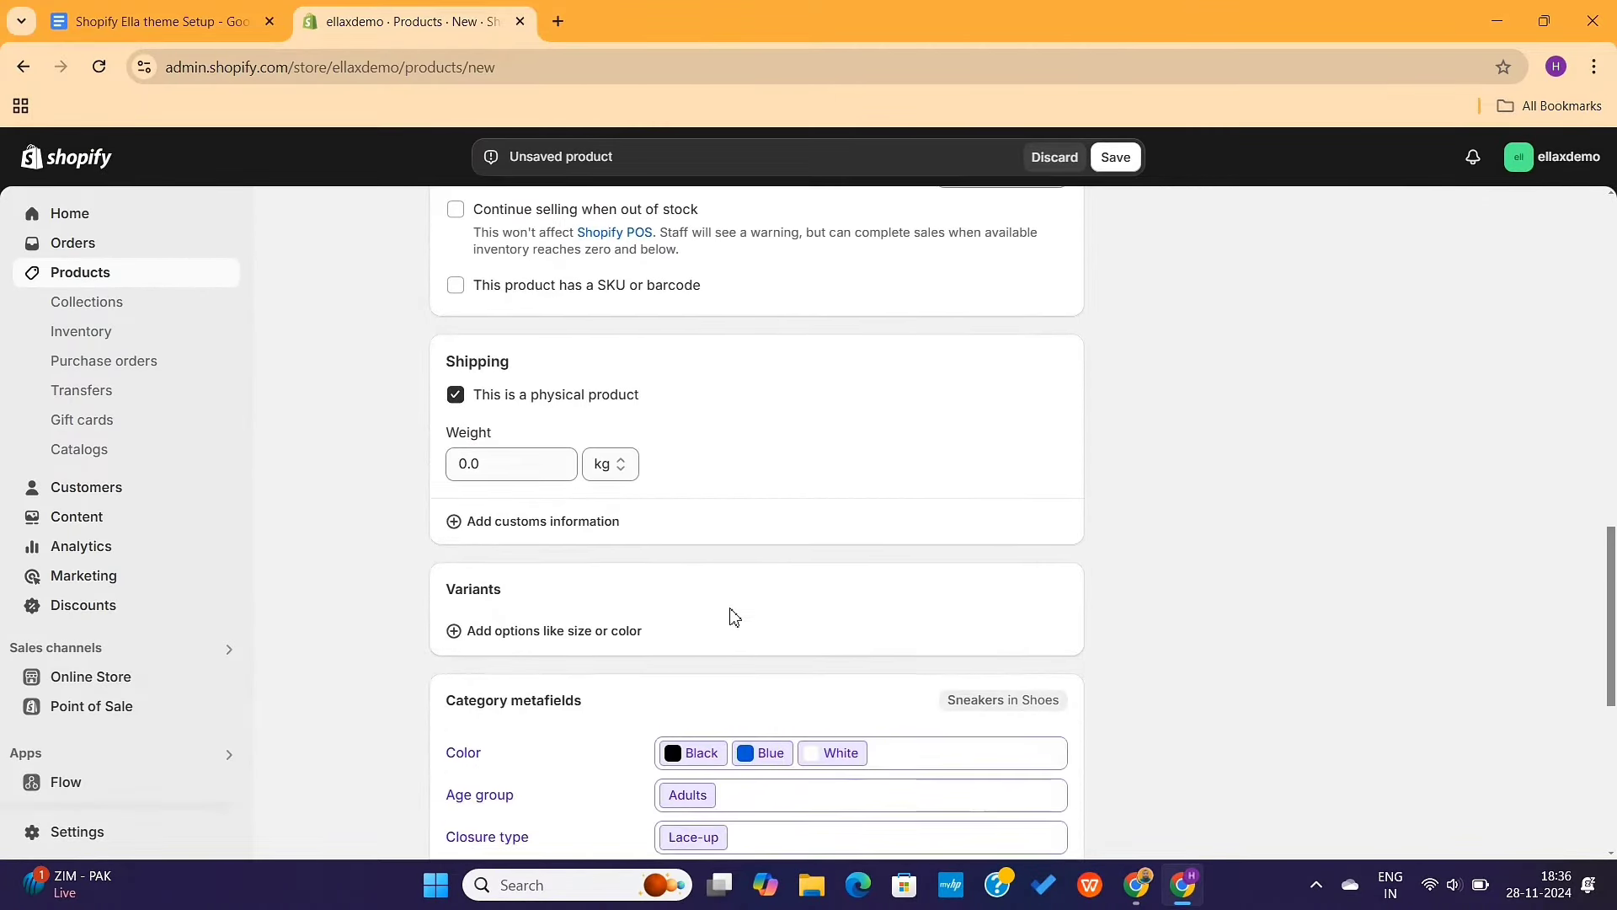
{"action": "scroll", "coordinate": [671, 629], "scroll_direction": "down", "scroll_amount": 6}
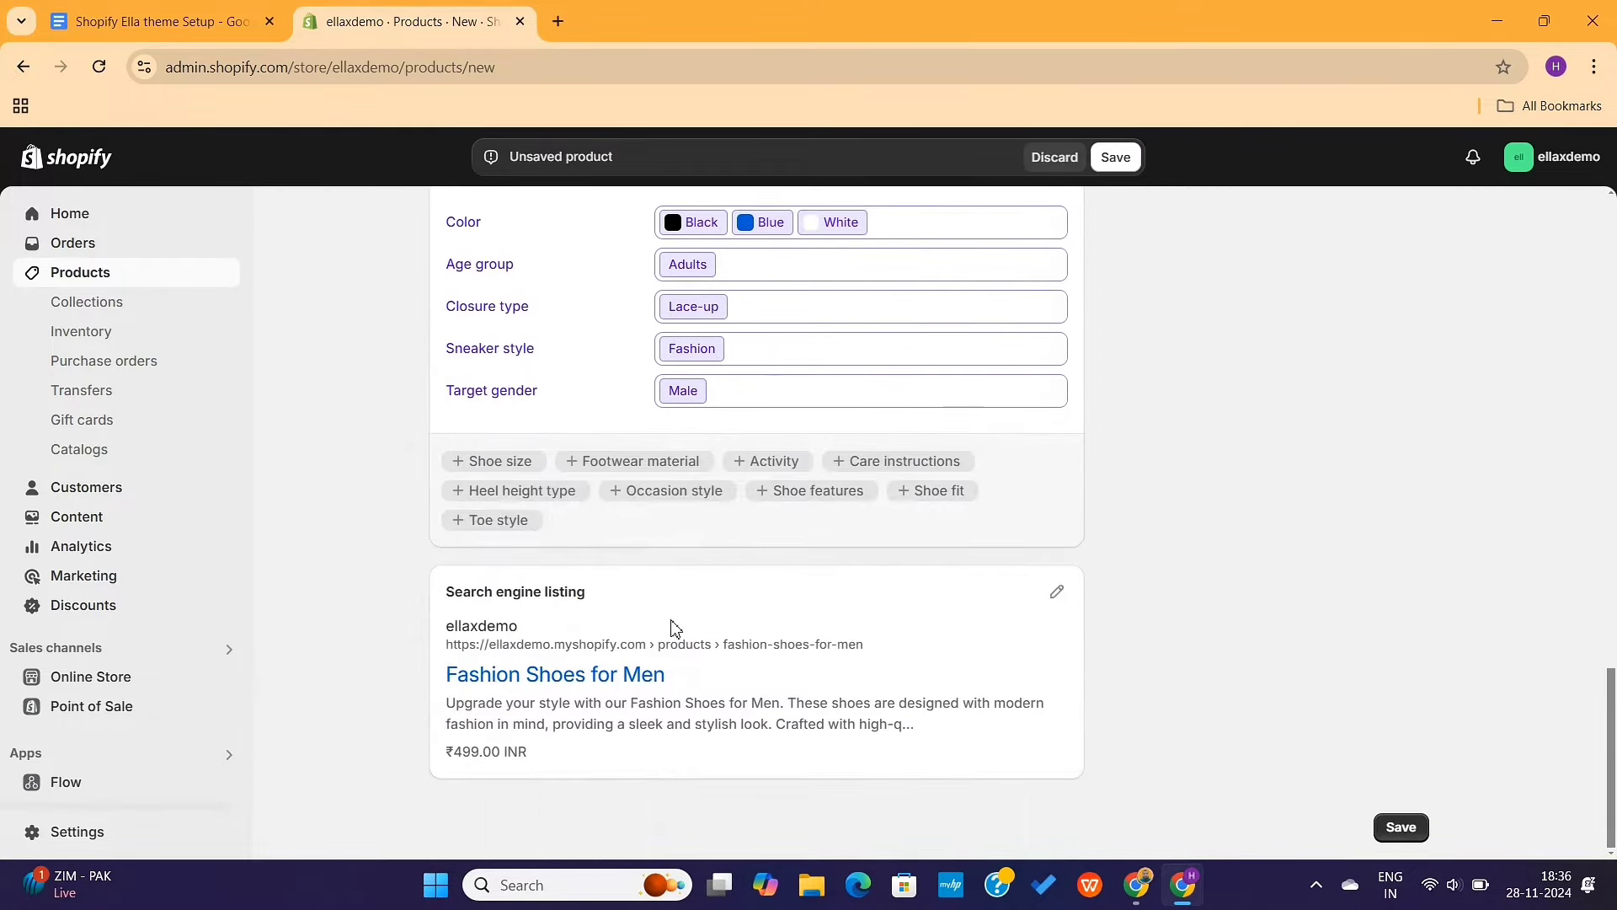
{"action": "scroll", "coordinate": [672, 628], "scroll_direction": "up", "scroll_amount": 20}
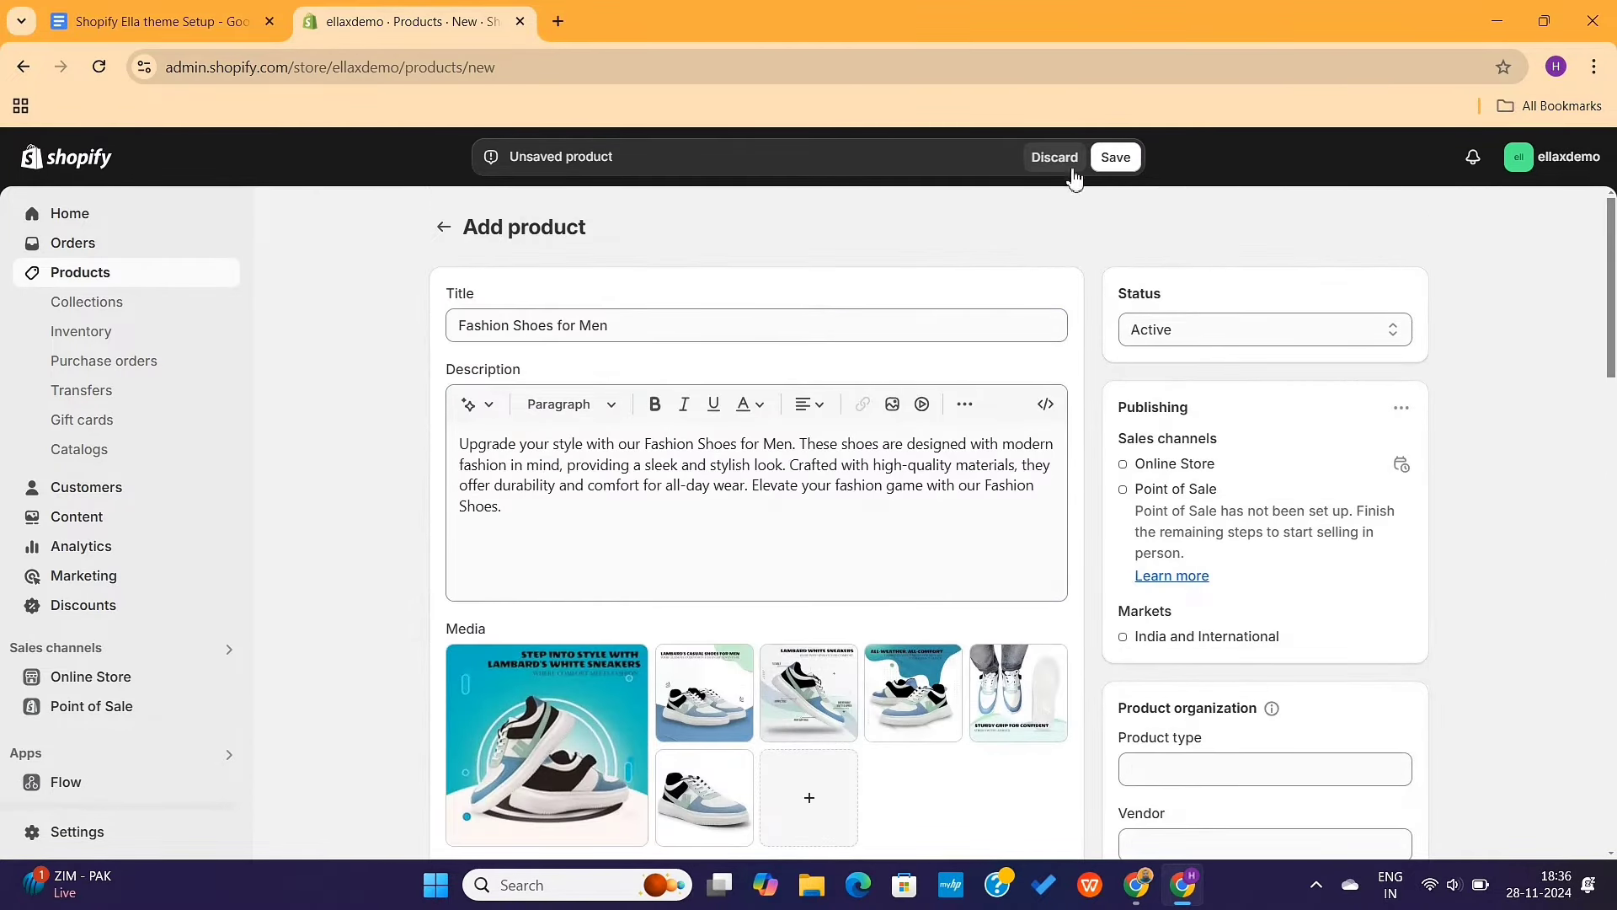
{"action": "left_click", "coordinate": [1098, 160]}
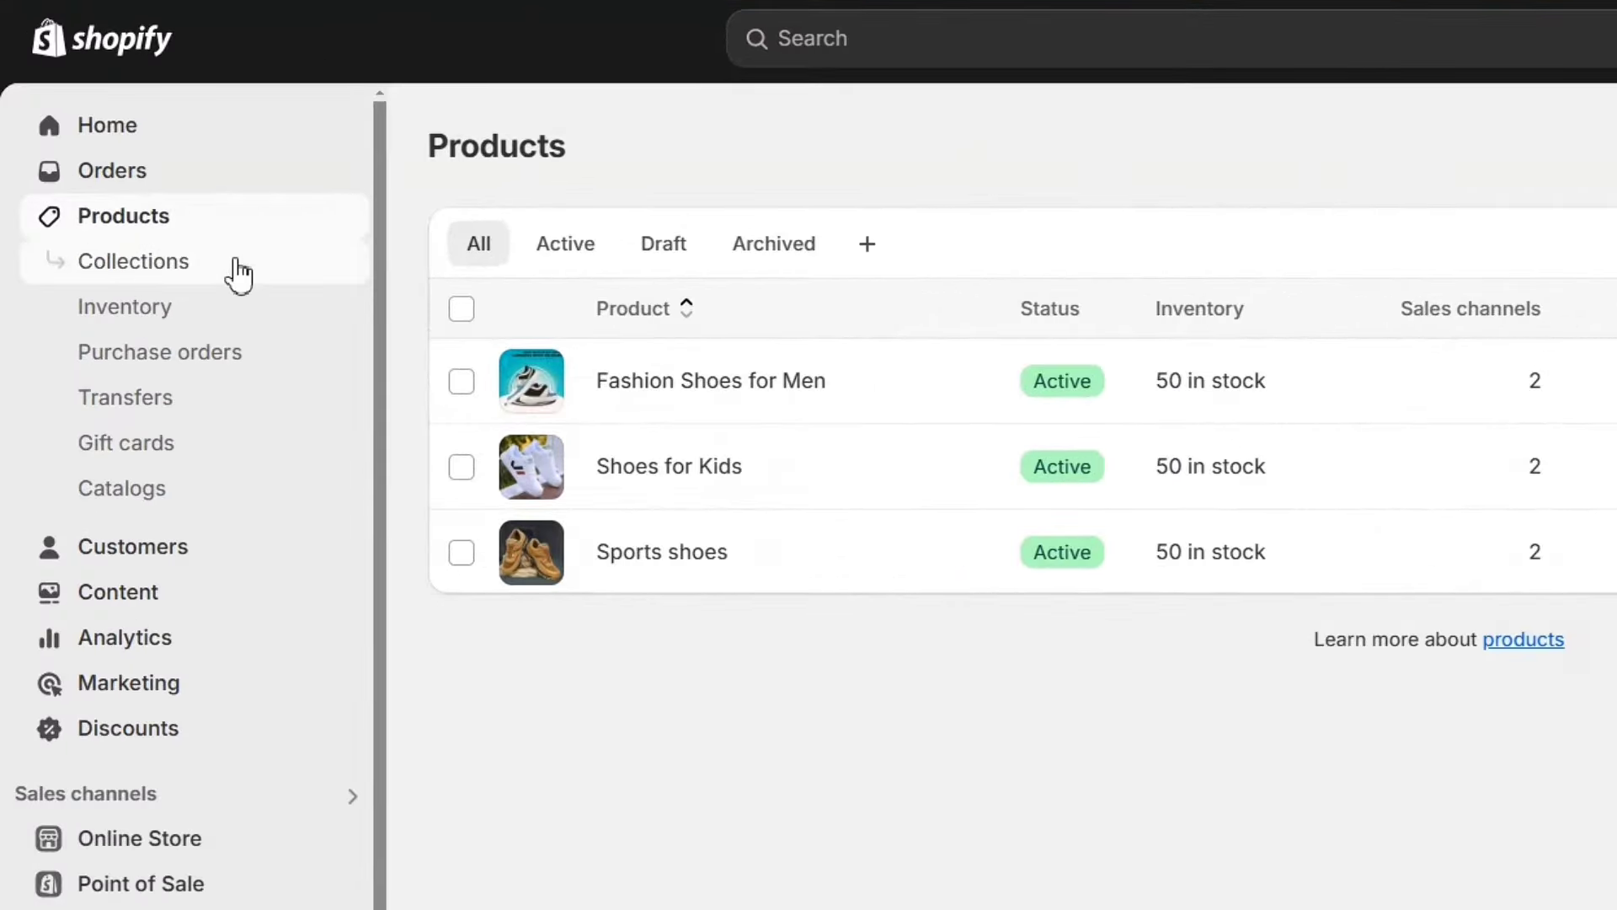
Delete the existing Home page collection from the store's collections.
{"action": "left_click", "coordinate": [239, 273]}
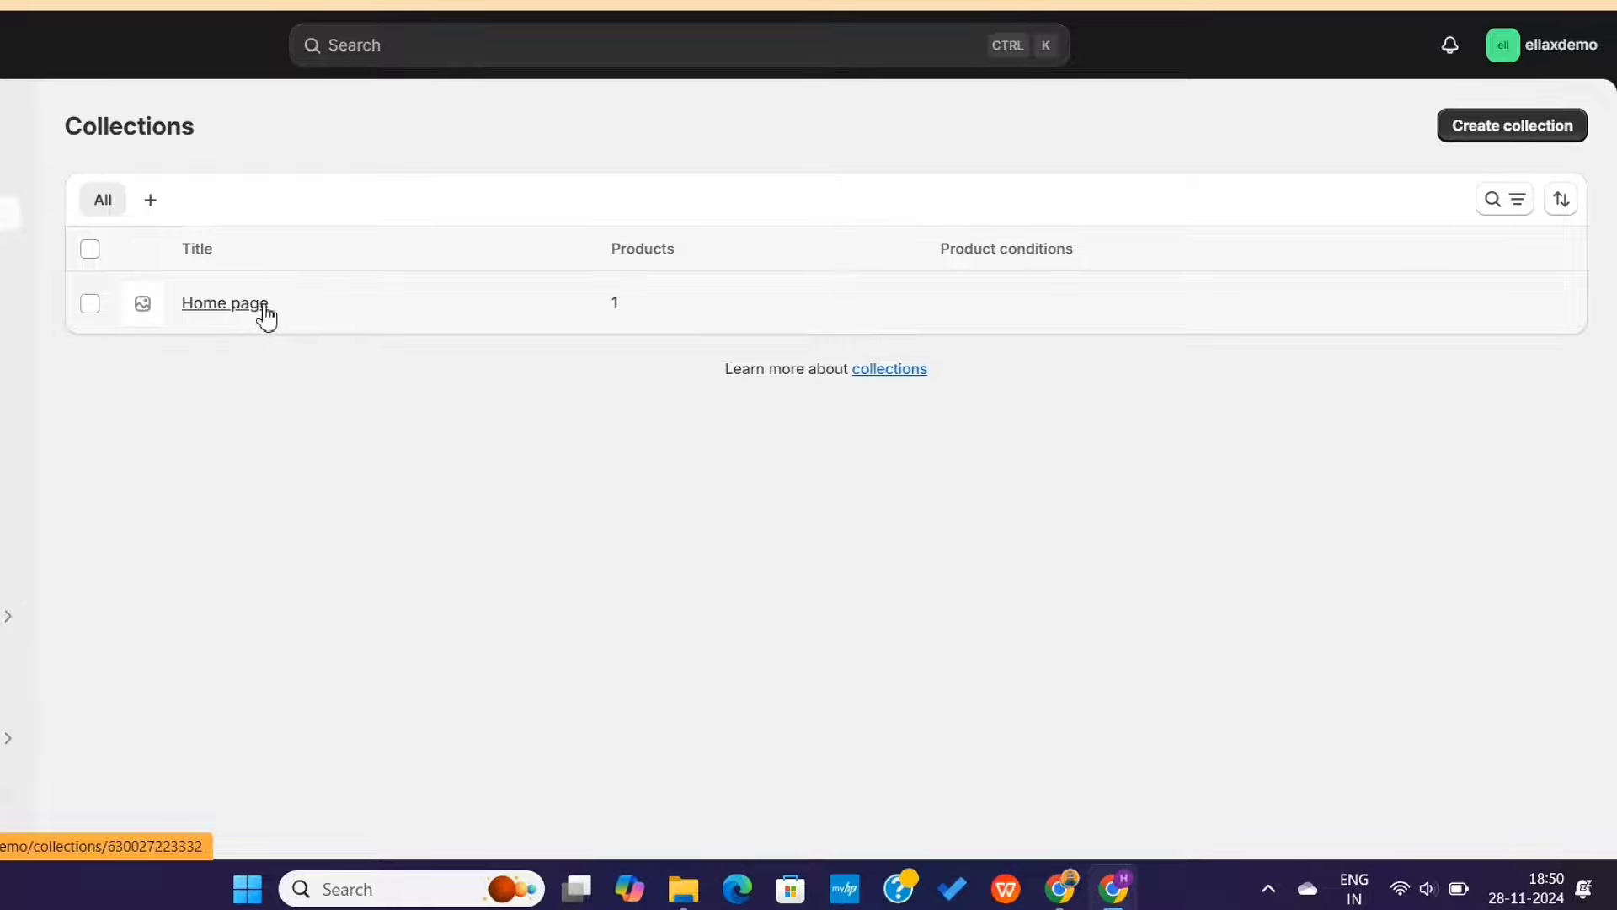
{"action": "left_click", "coordinate": [90, 303]}
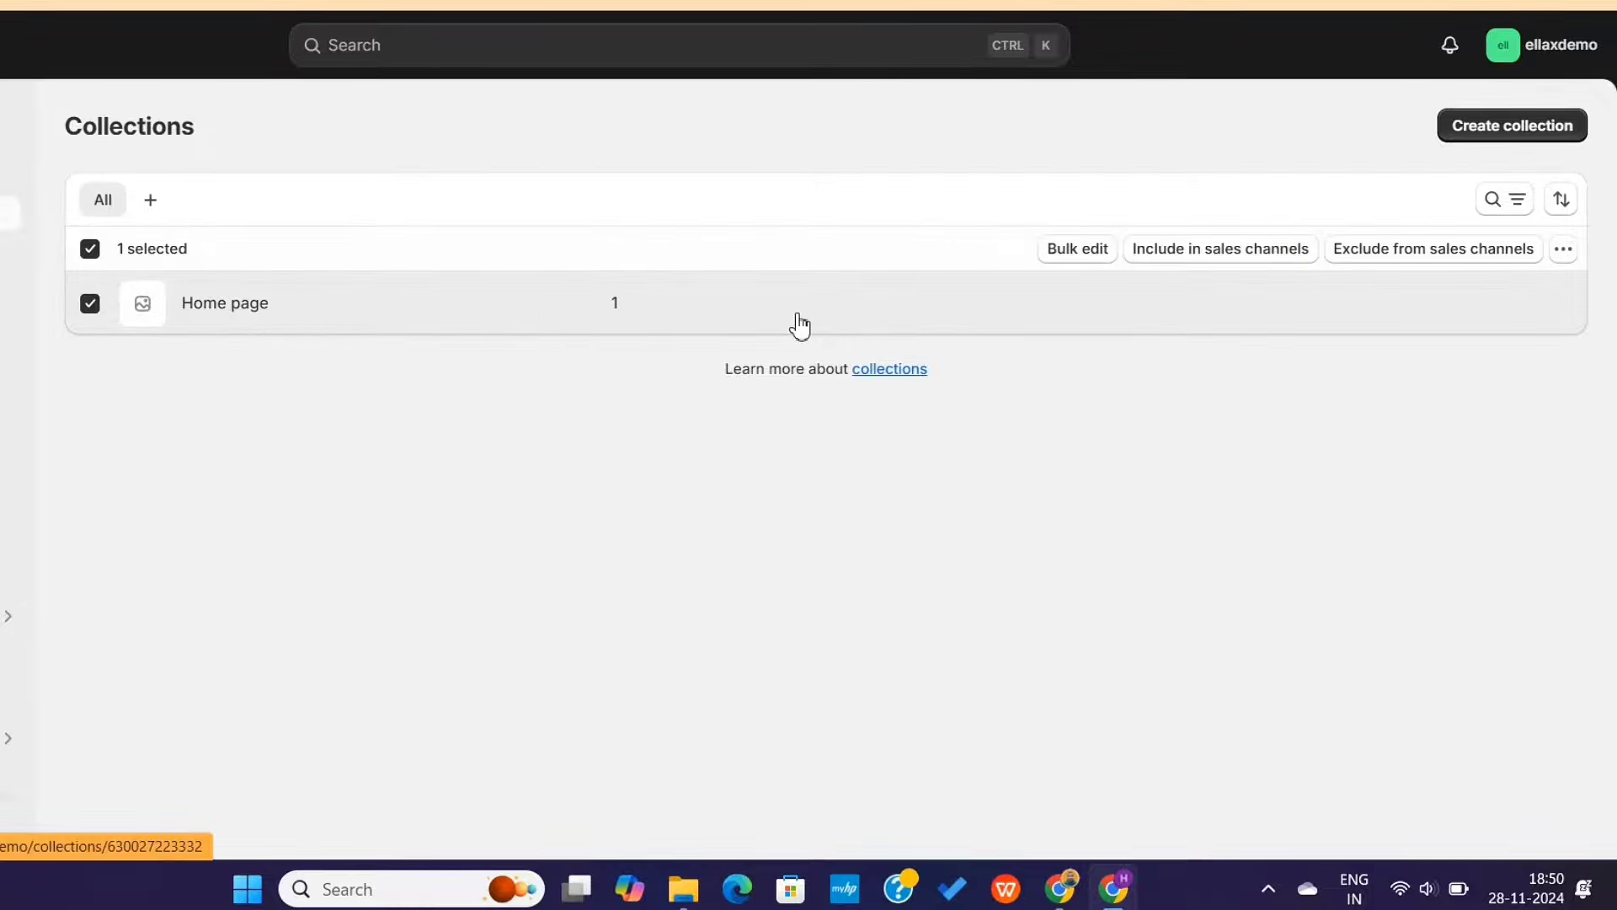
{"action": "left_click", "coordinate": [1563, 249]}
{"action": "left_click", "coordinate": [1504, 297]}
{"action": "left_click", "coordinate": [1033, 502]}
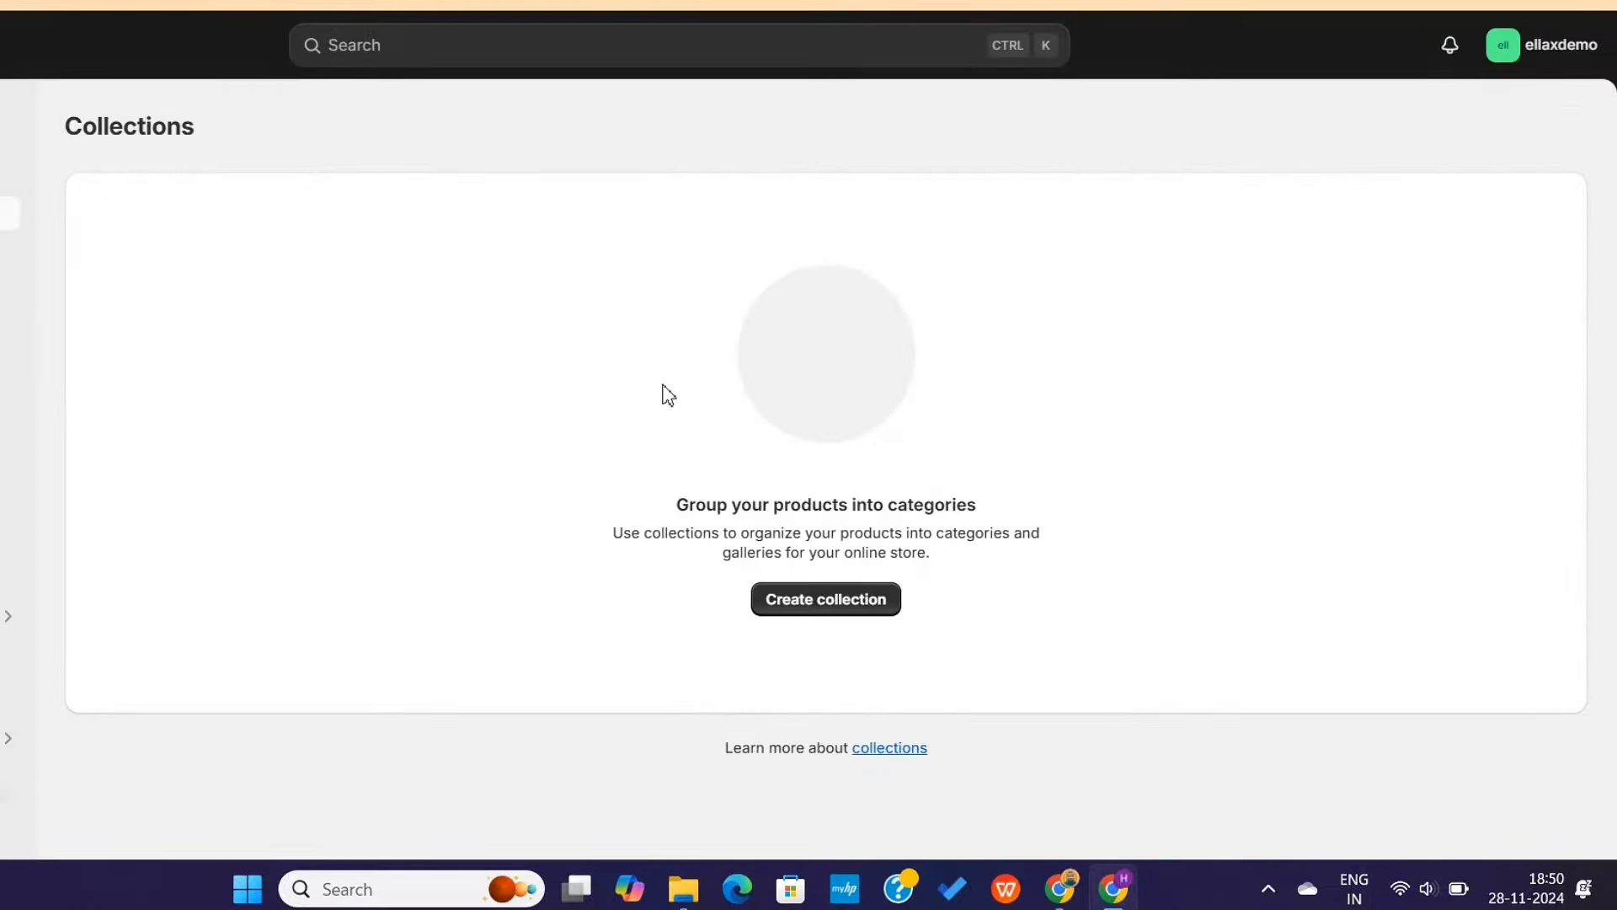
Start a new collection in the store and title it Trendy Shoes.
{"action": "left_click", "coordinate": [849, 613]}
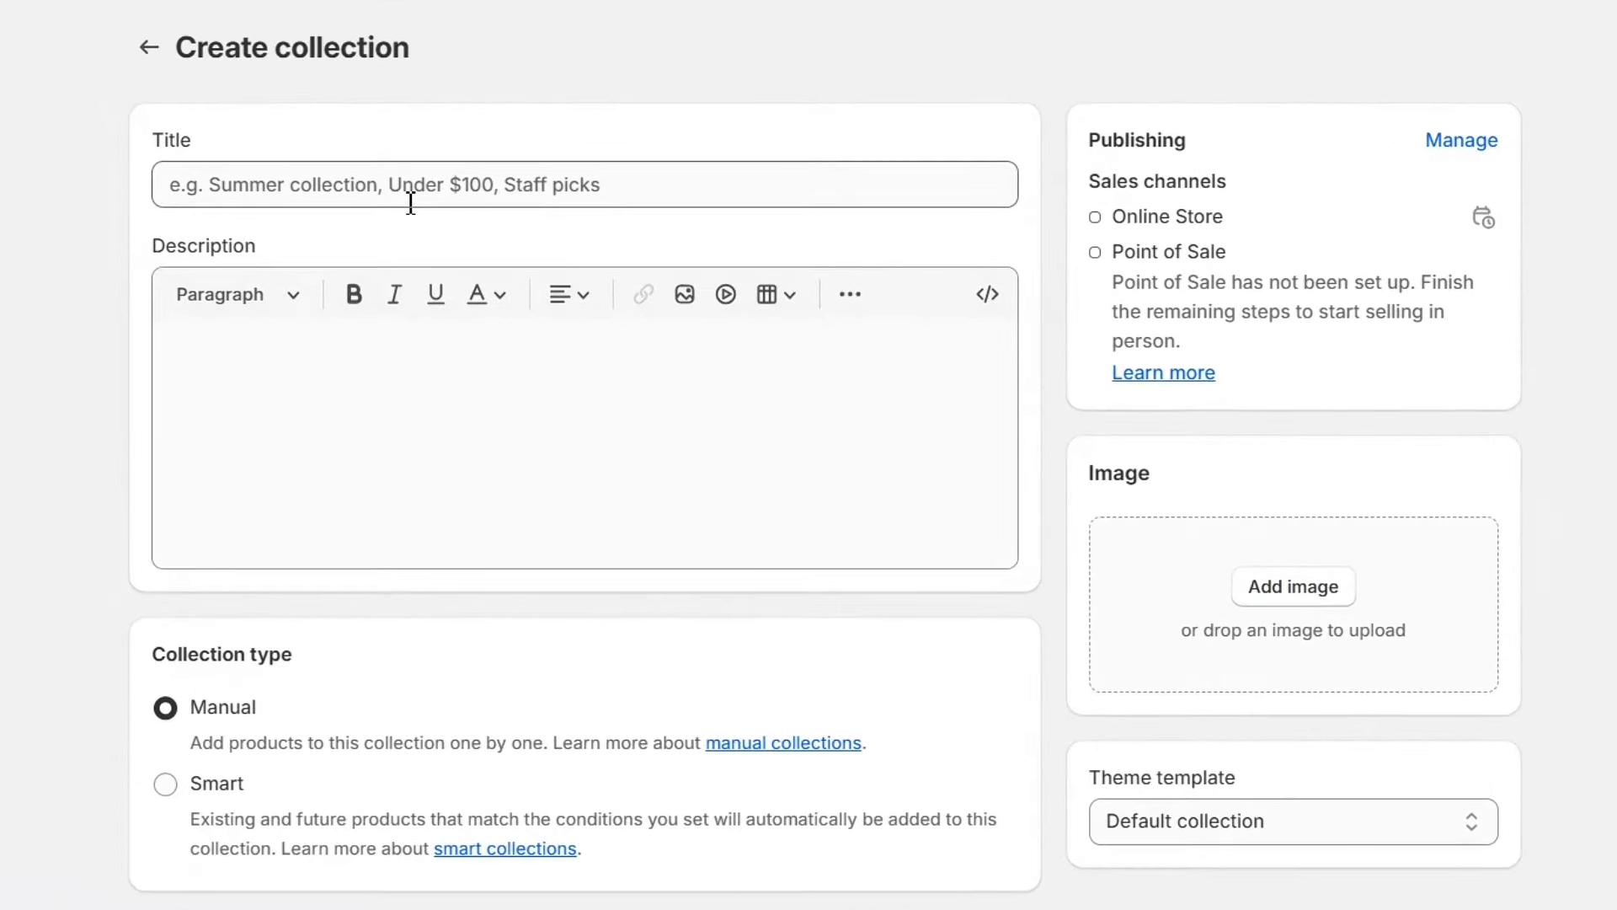
{"action": "left_click", "coordinate": [410, 202]}
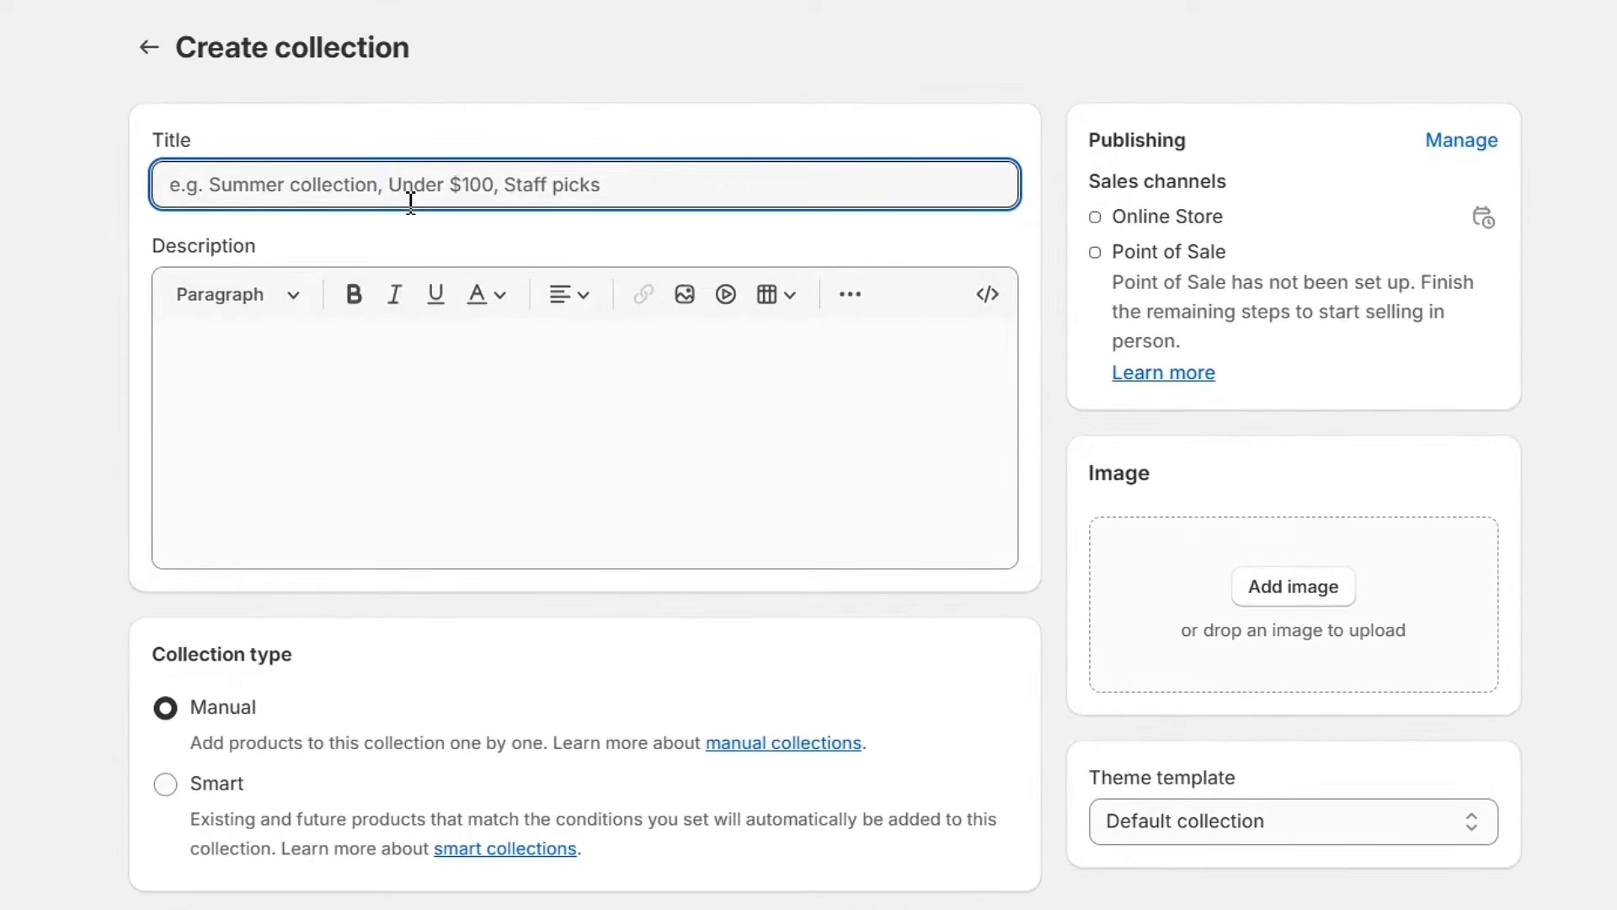
{"action": "type", "text": "Trendy Shoes"}
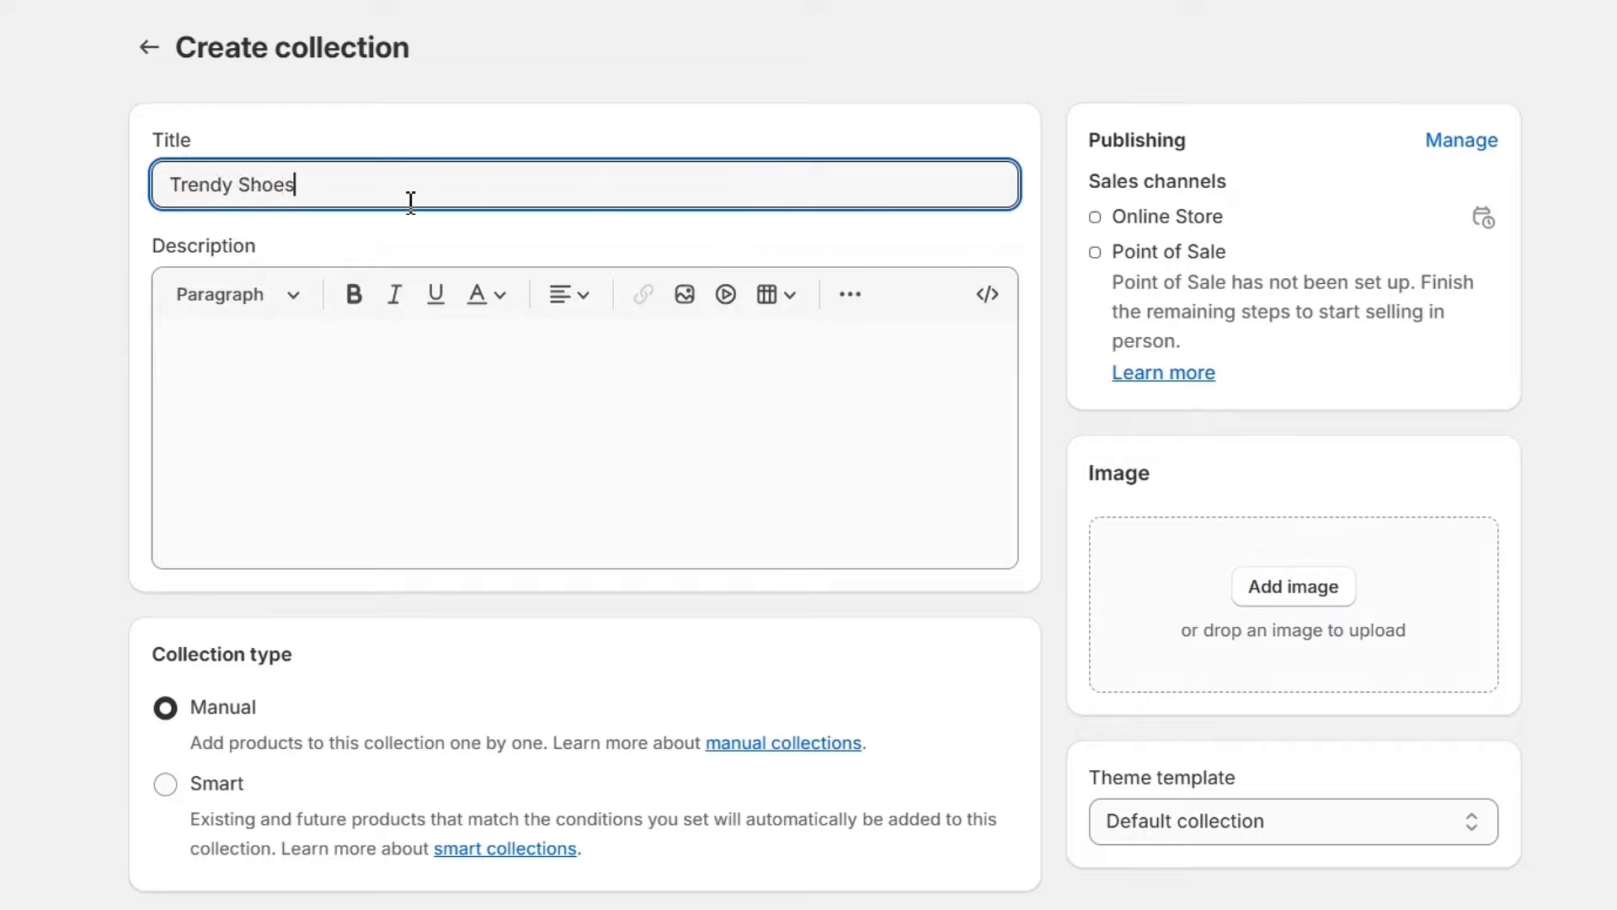
{"action": "left_click", "coordinate": [545, 398]}
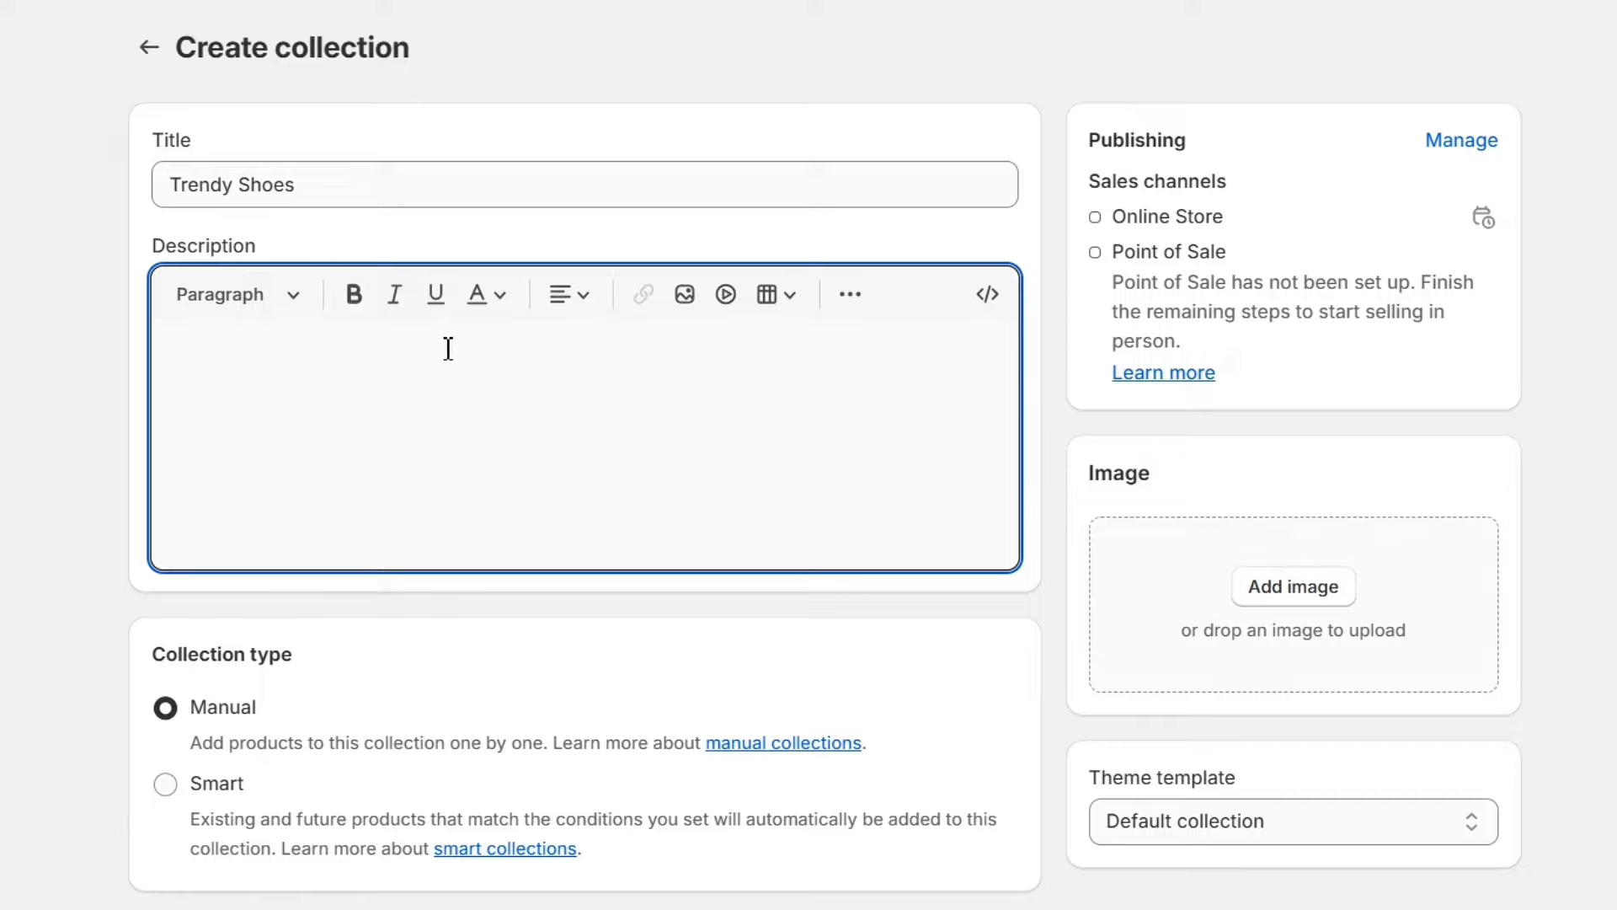
Browse the store's products for the collection and select Fashion Shoes for Men and Shoes for Kids.
{"action": "scroll", "coordinate": [531, 416], "scroll_direction": "down", "scroll_amount": 3}
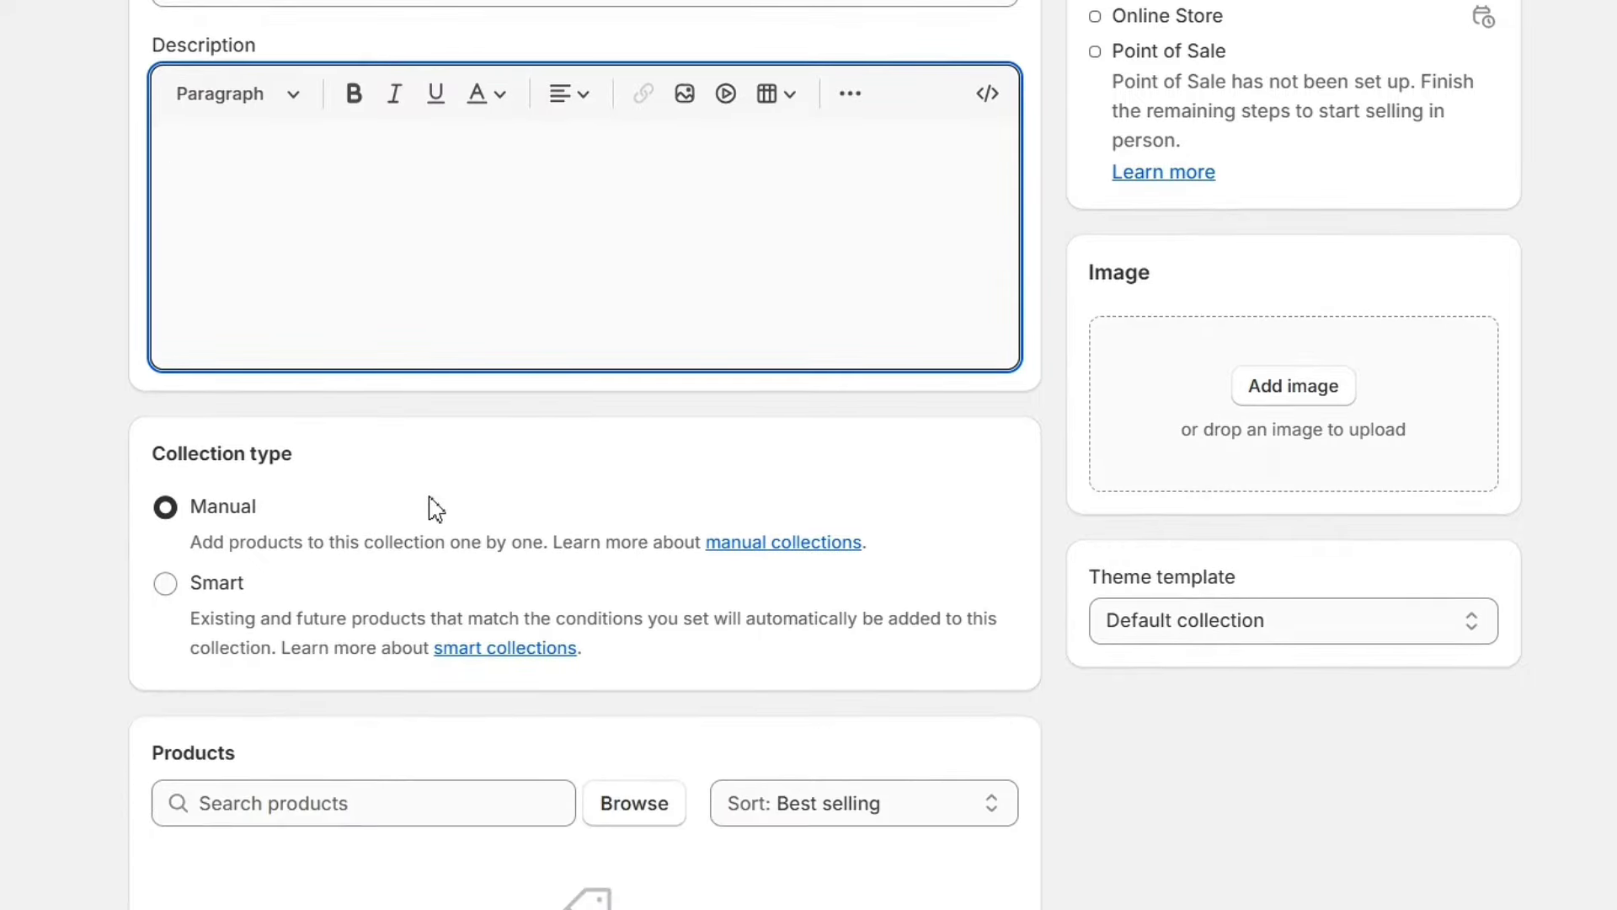
{"action": "scroll", "coordinate": [632, 665], "scroll_direction": "down", "scroll_amount": 2}
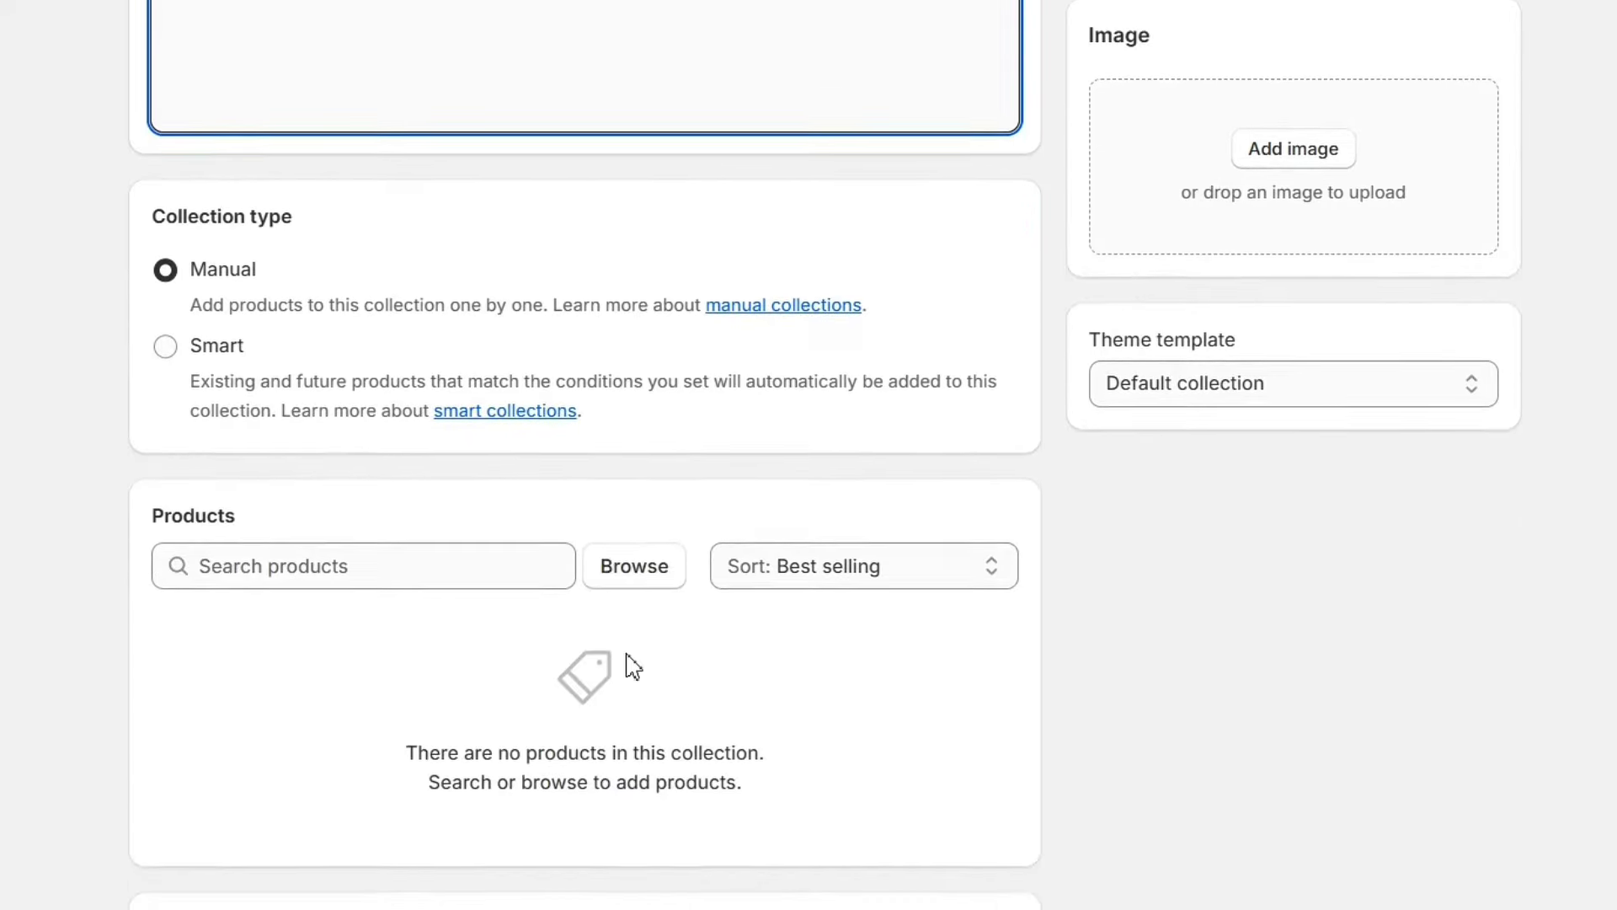
{"action": "left_click", "coordinate": [634, 566]}
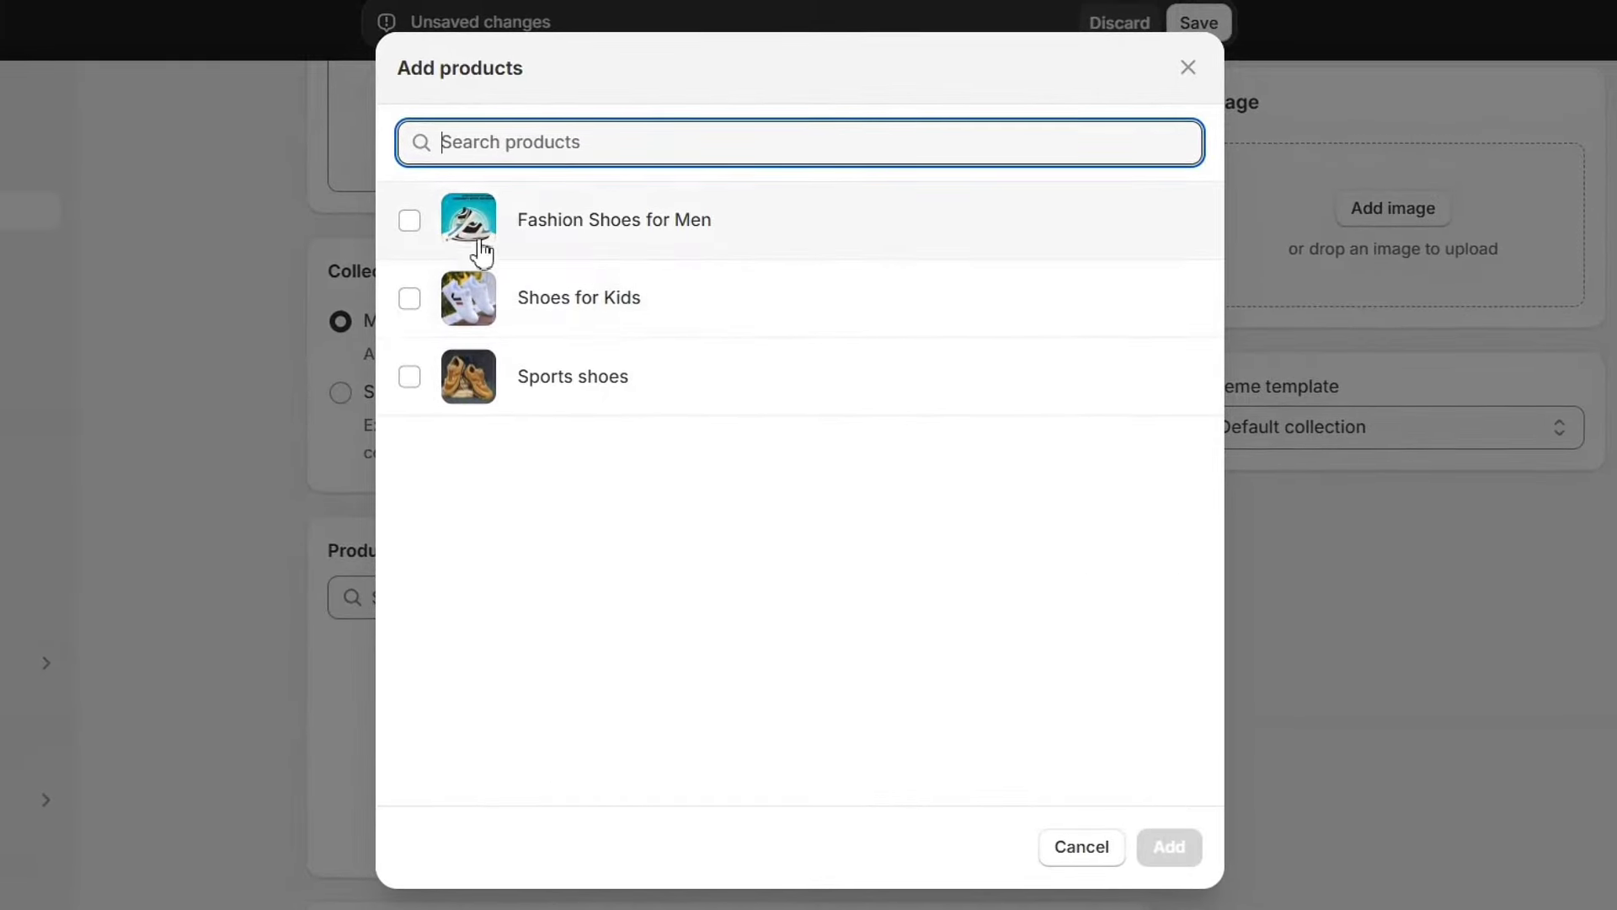
{"action": "left_click", "coordinate": [408, 222]}
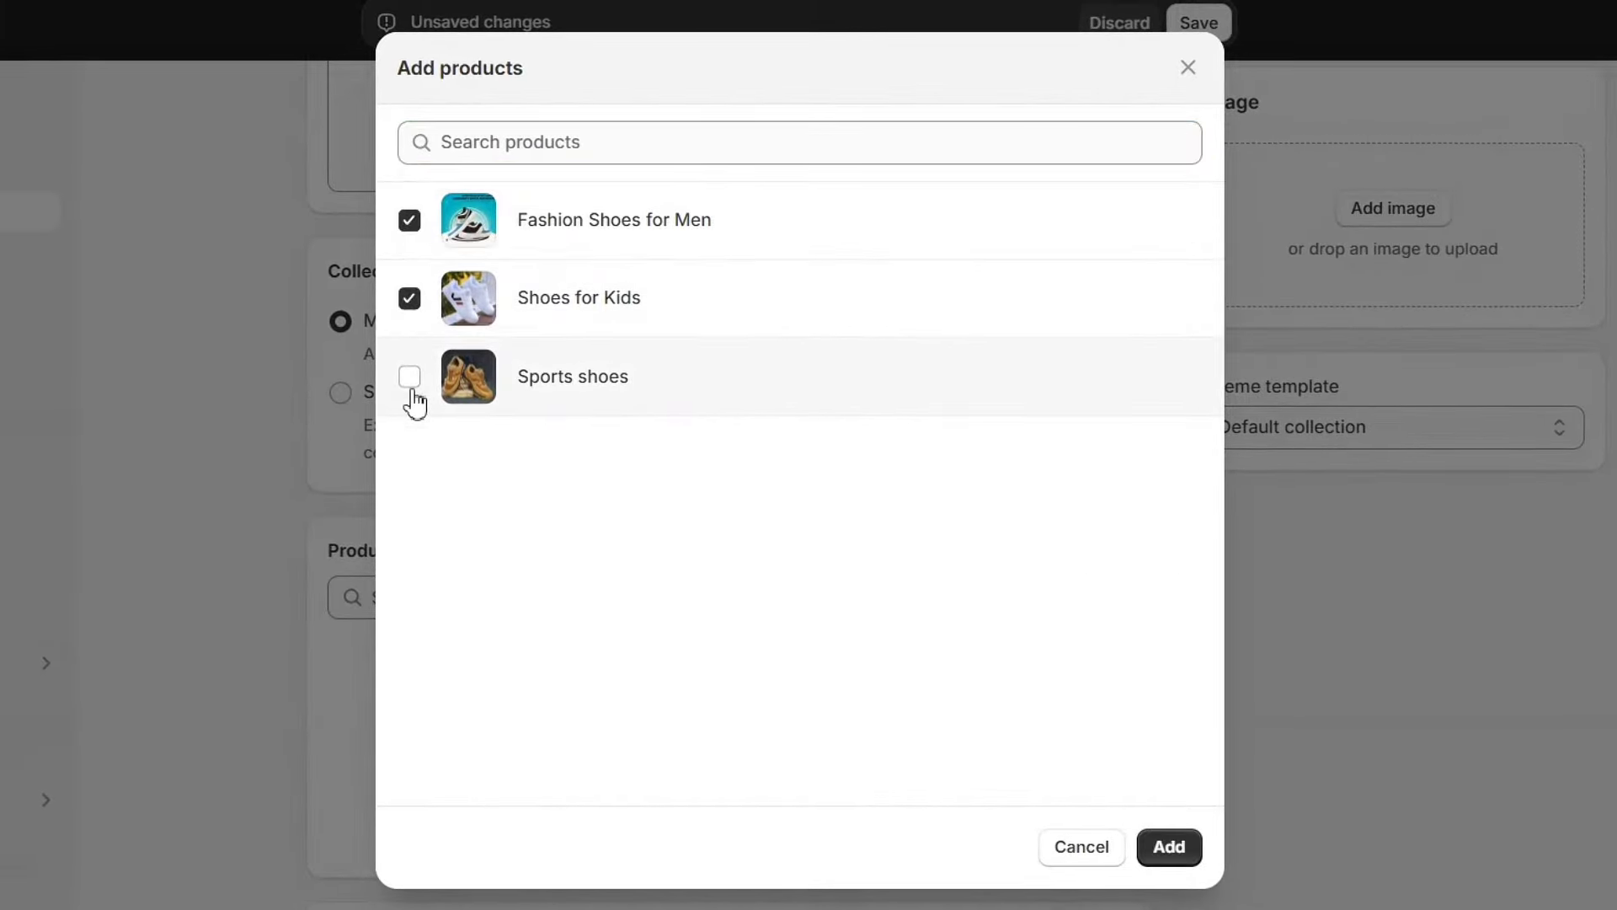
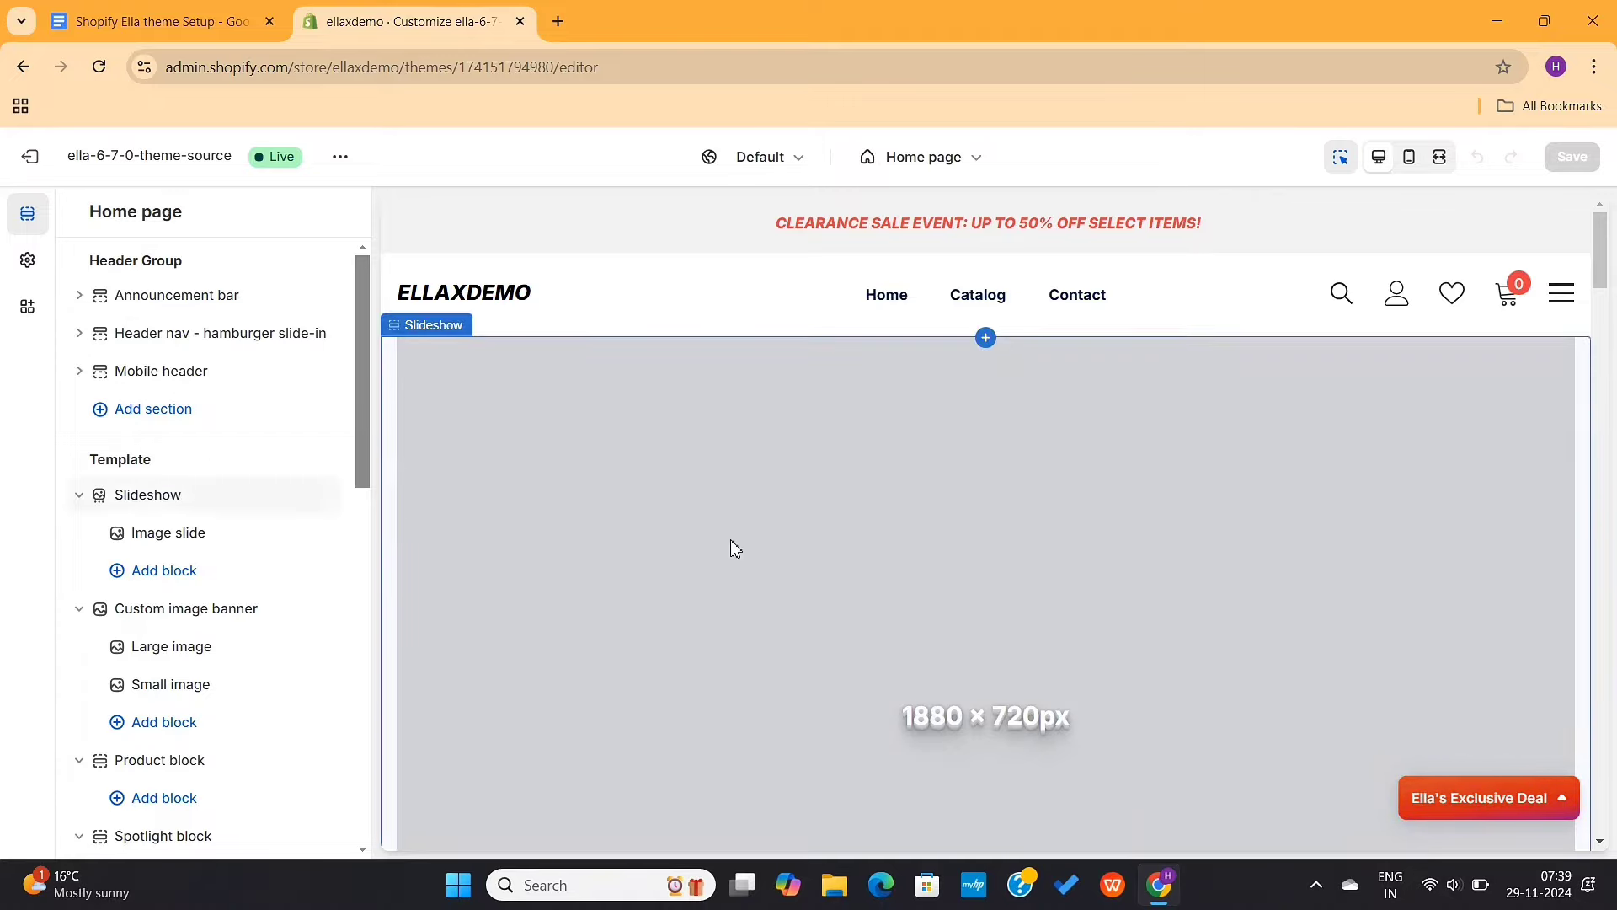
Examine the home page layout in the theme editor, comparing the preview with the list of sections and blocks.
{"action": "scroll", "coordinate": [679, 531], "scroll_direction": "down", "scroll_amount": 15}
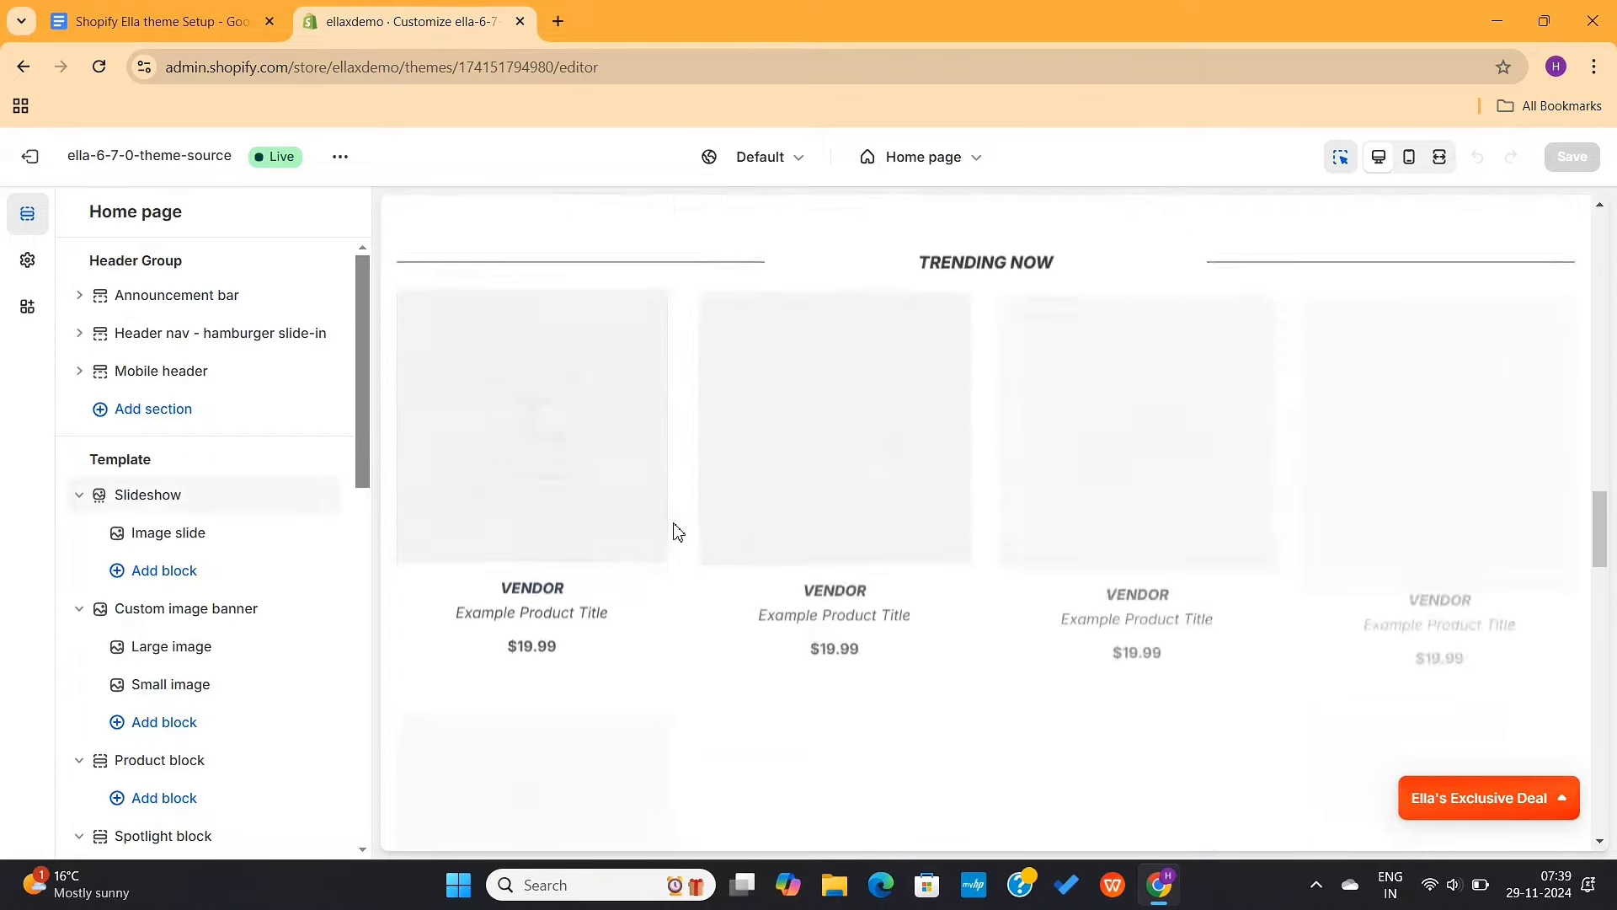
{"action": "scroll", "coordinate": [678, 530], "scroll_direction": "down", "scroll_amount": 5}
{"action": "scroll", "coordinate": [678, 530], "scroll_direction": "up", "scroll_amount": 10}
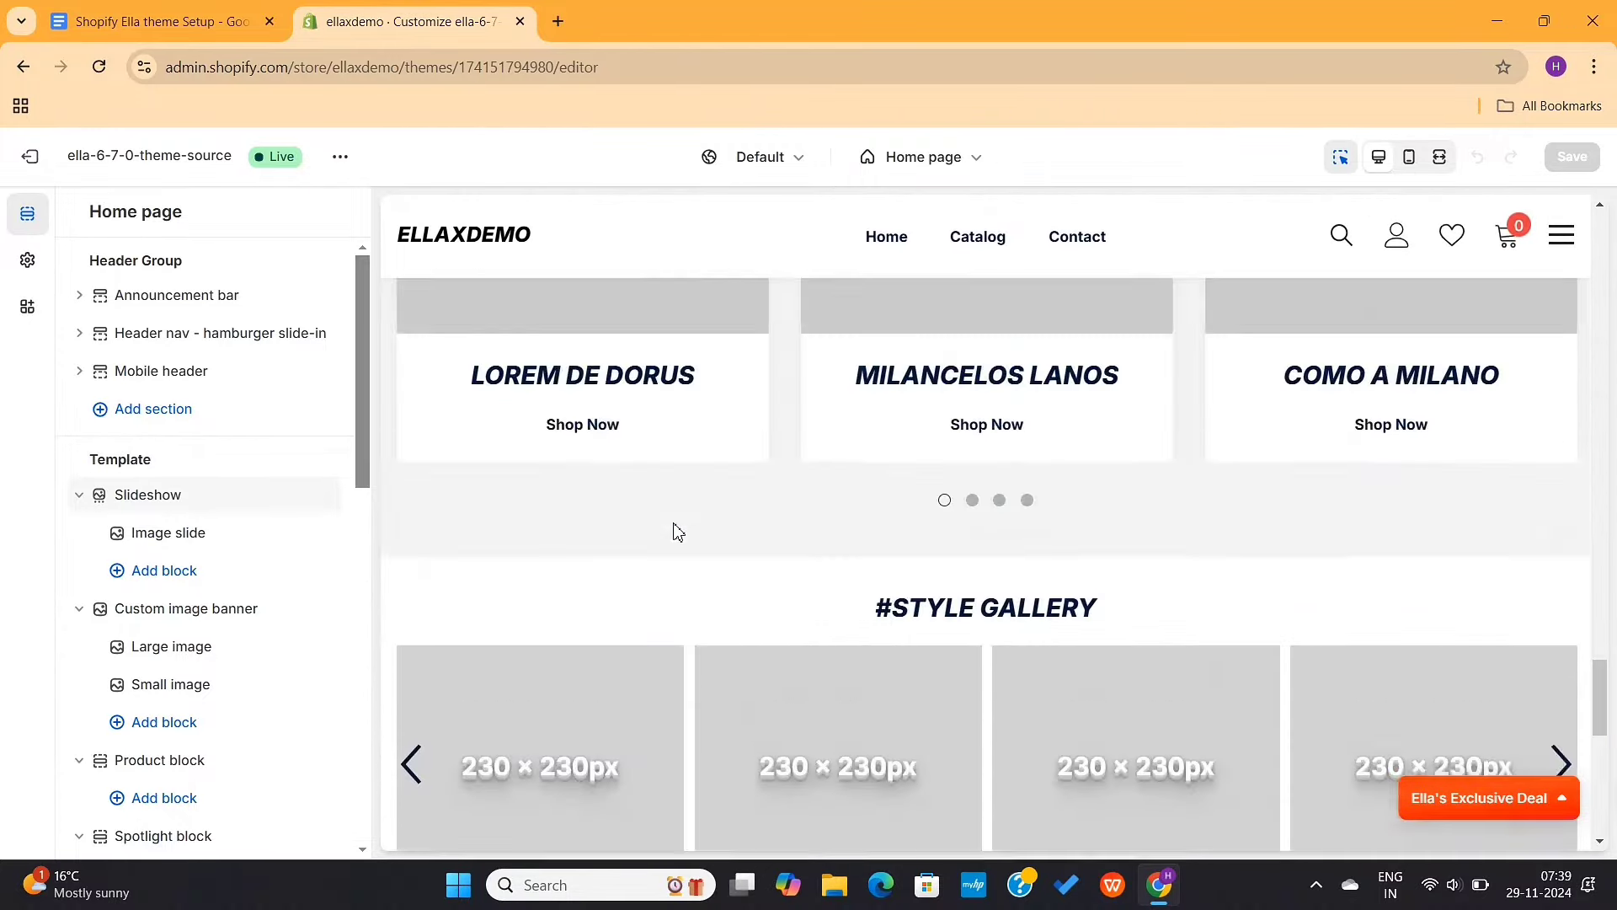
{"action": "scroll", "coordinate": [673, 530], "scroll_direction": "up", "scroll_amount": 10}
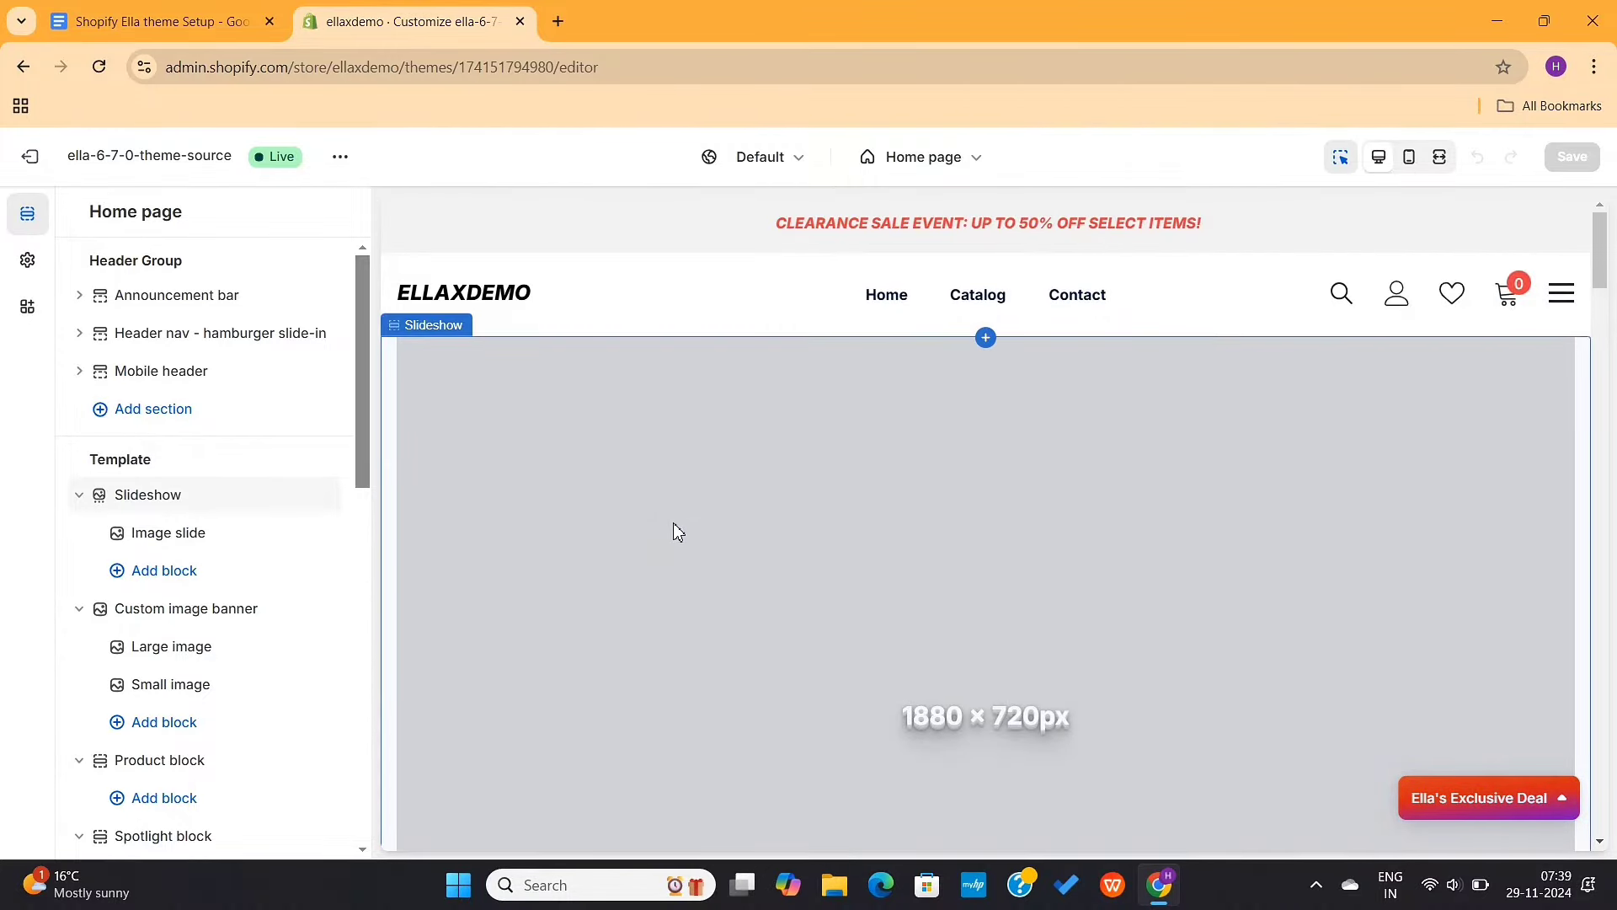
{"action": "scroll", "coordinate": [160, 581], "scroll_direction": "down", "scroll_amount": 5}
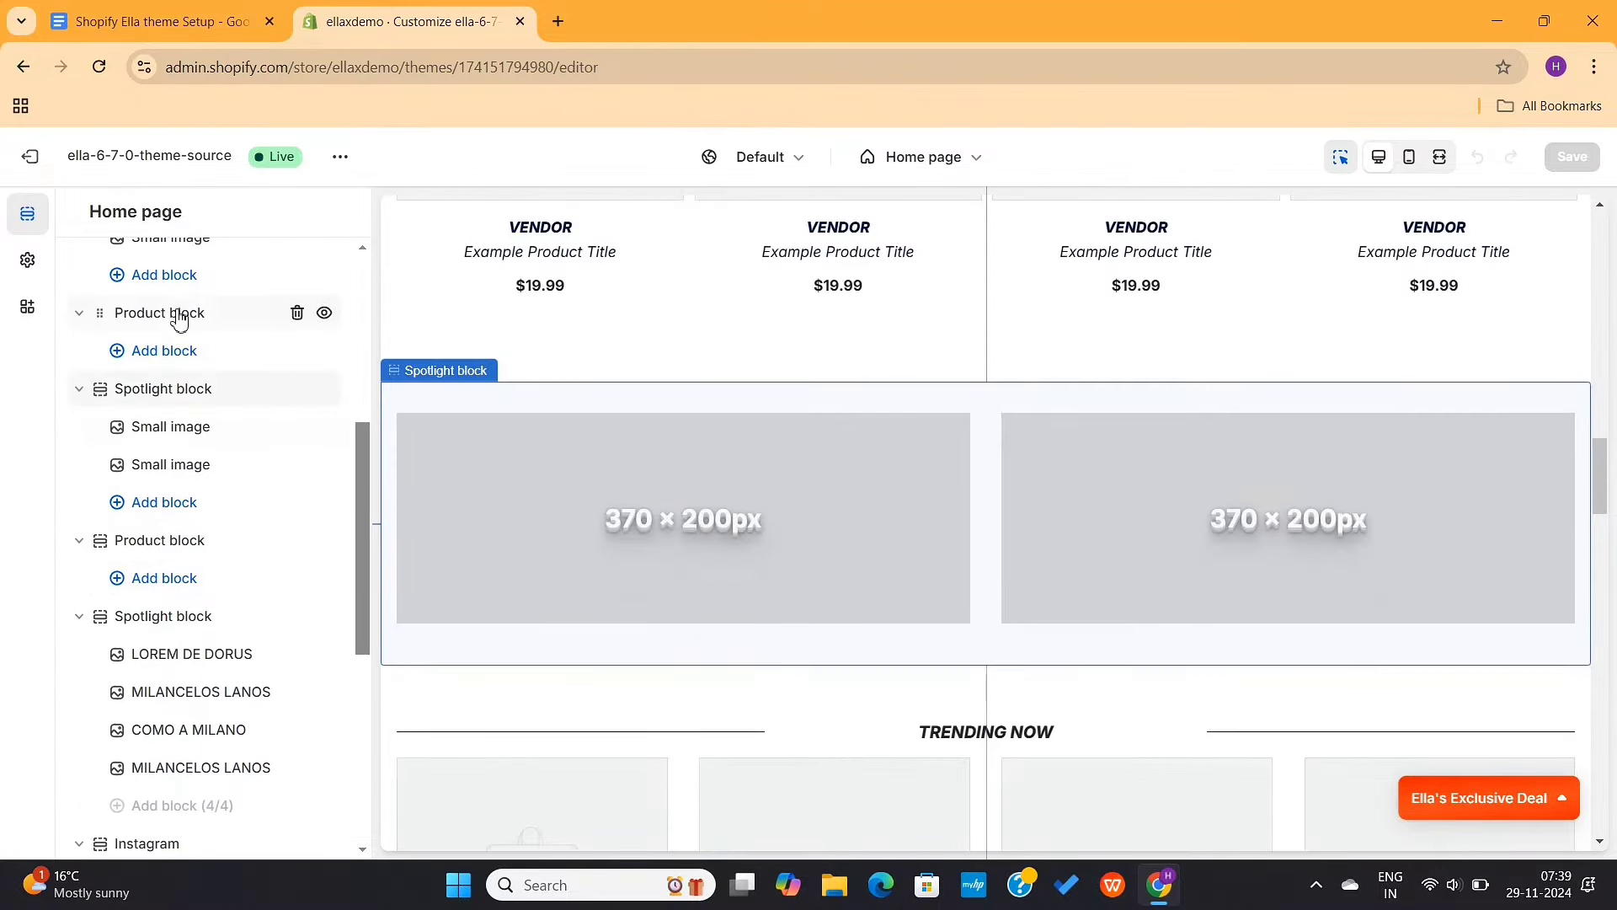
{"action": "scroll", "coordinate": [169, 762], "scroll_direction": "up", "scroll_amount": 10}
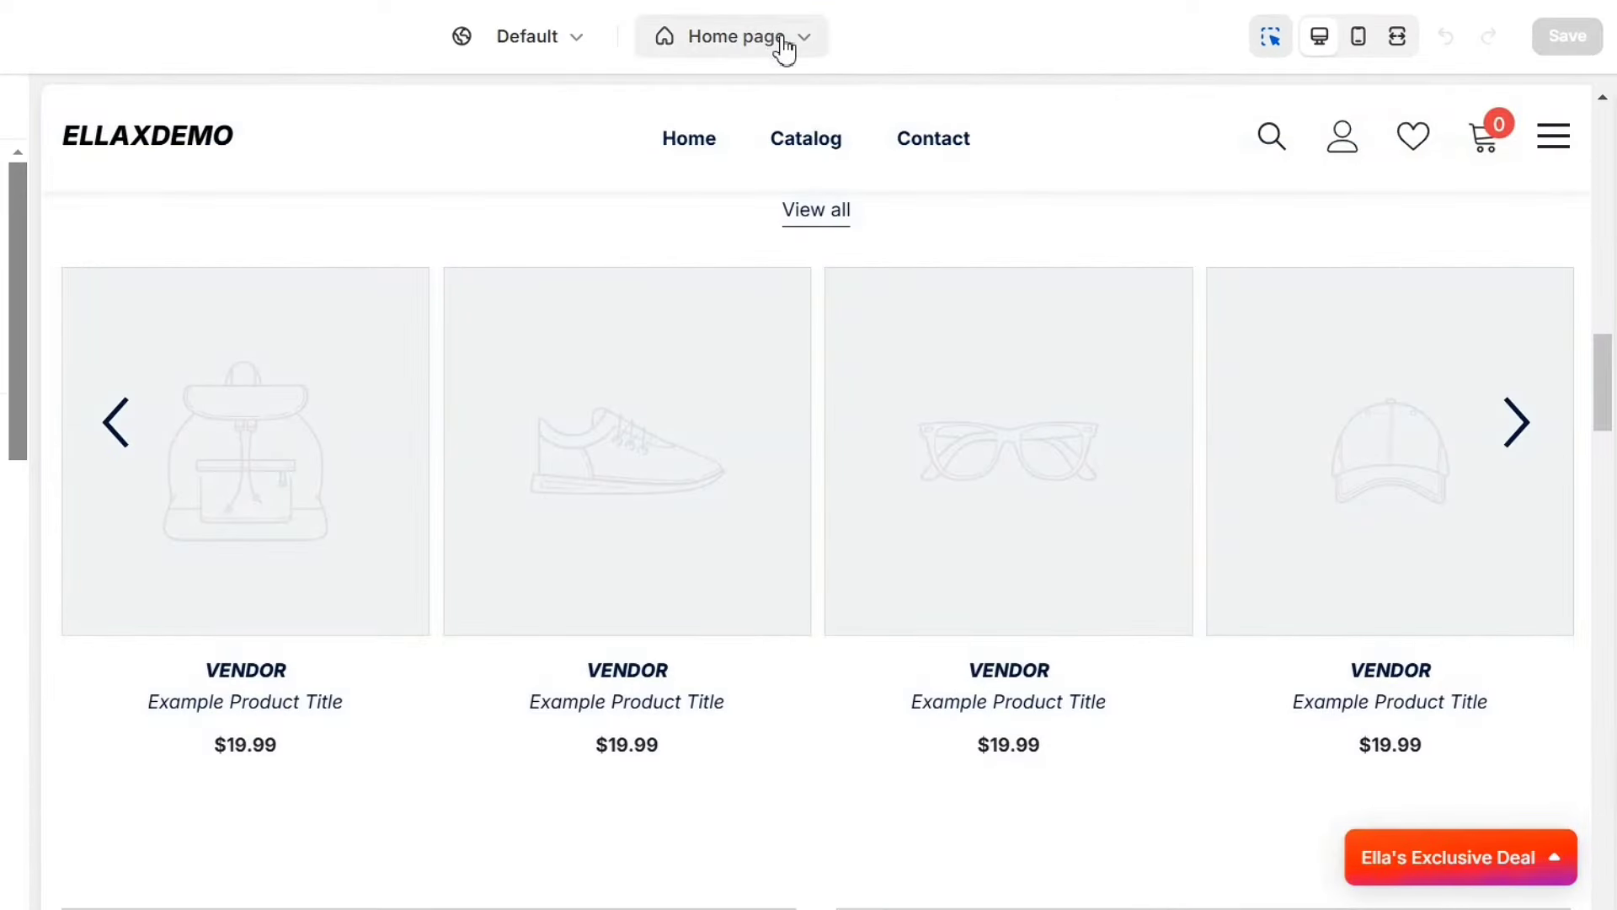
Look through the product and collection templates offered in the theme editor's page selector, then close it.
{"action": "left_click", "coordinate": [782, 43]}
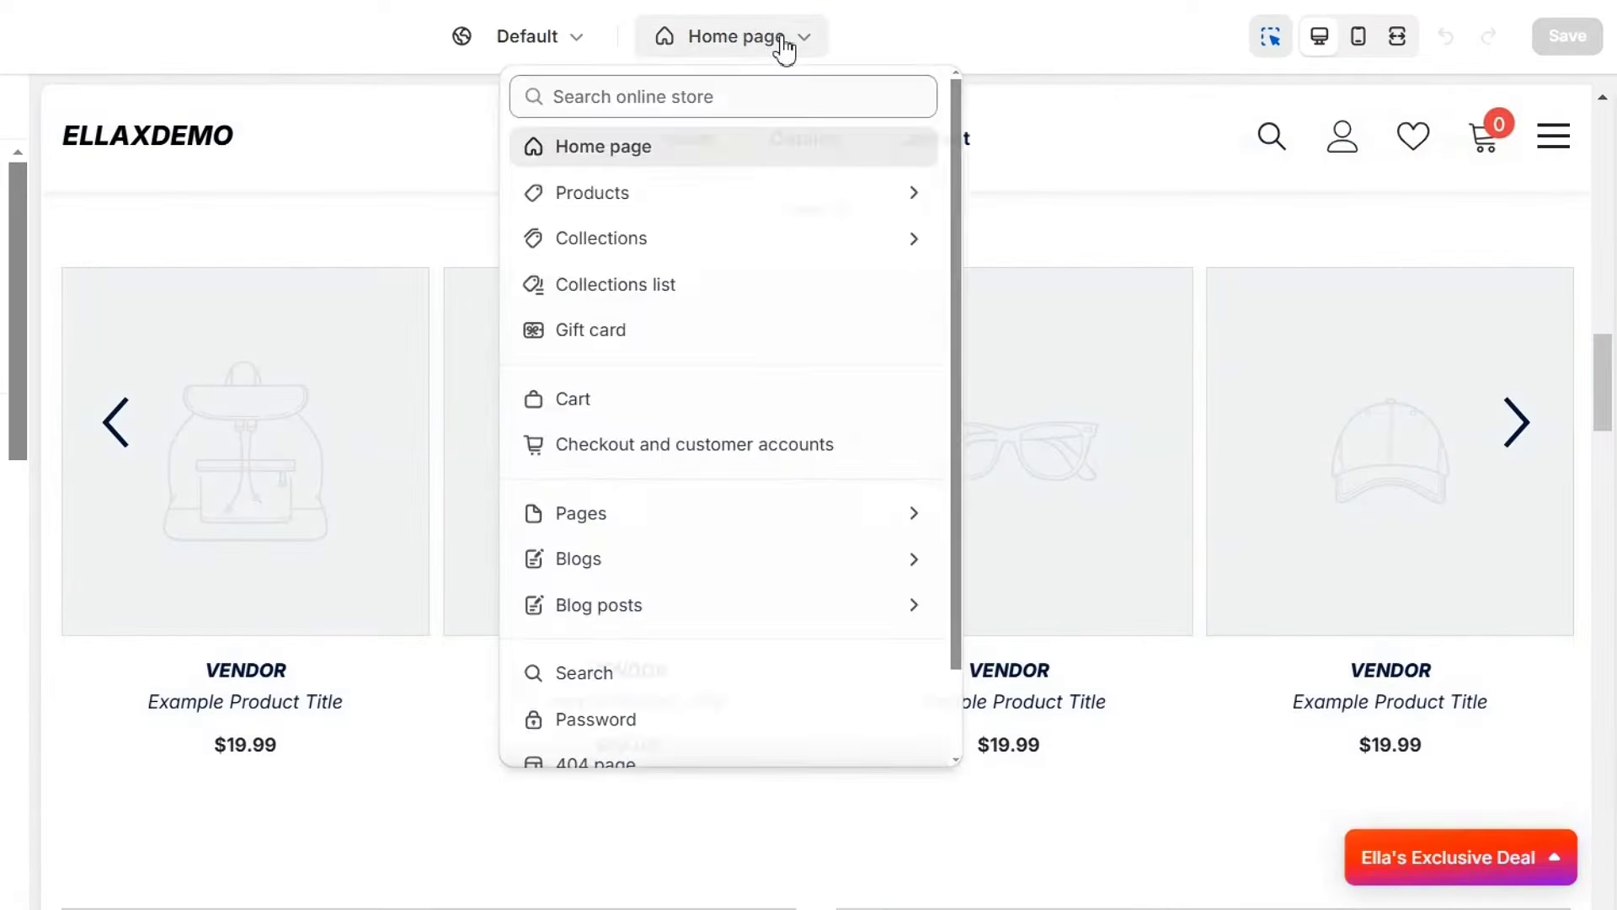
{"action": "left_click", "coordinate": [834, 202]}
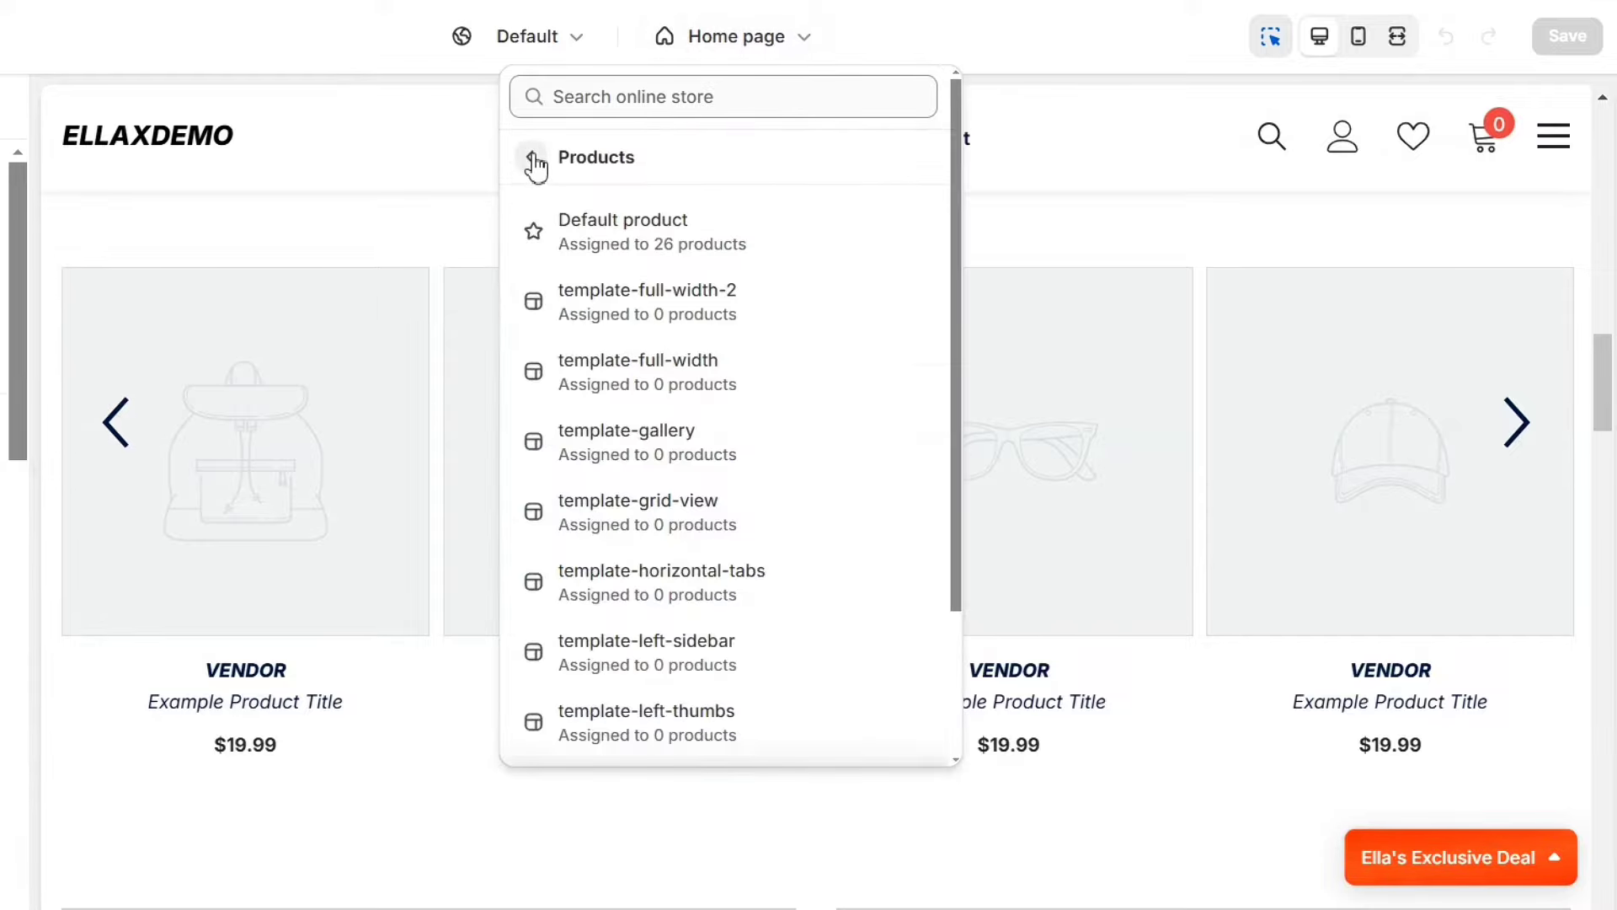
{"action": "left_click", "coordinate": [533, 160]}
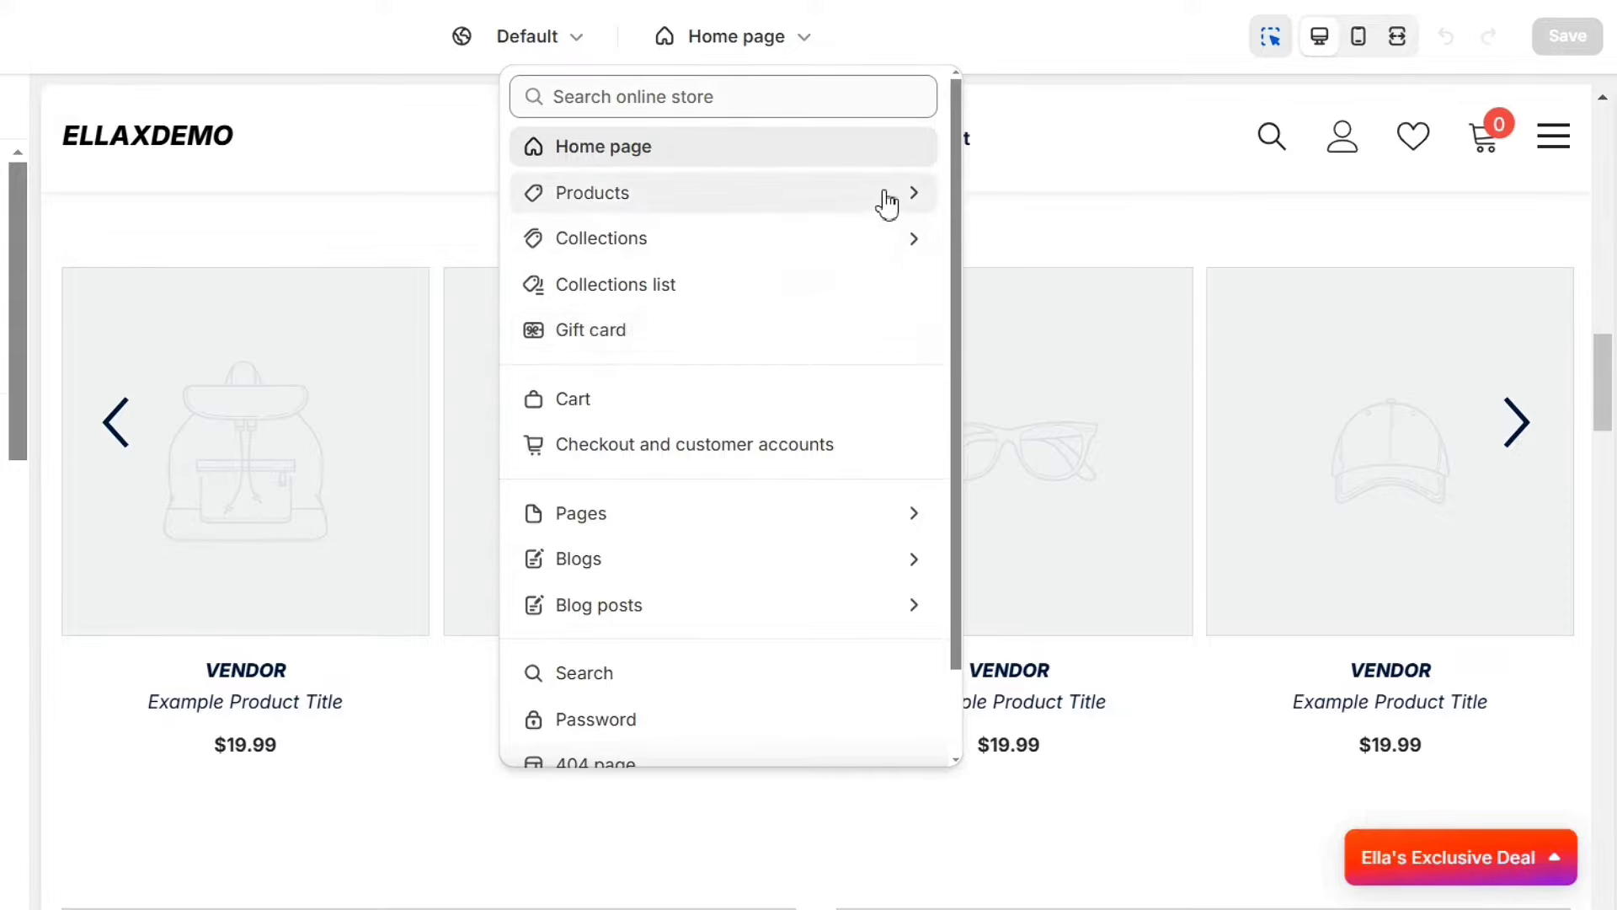
{"action": "left_click", "coordinate": [911, 192]}
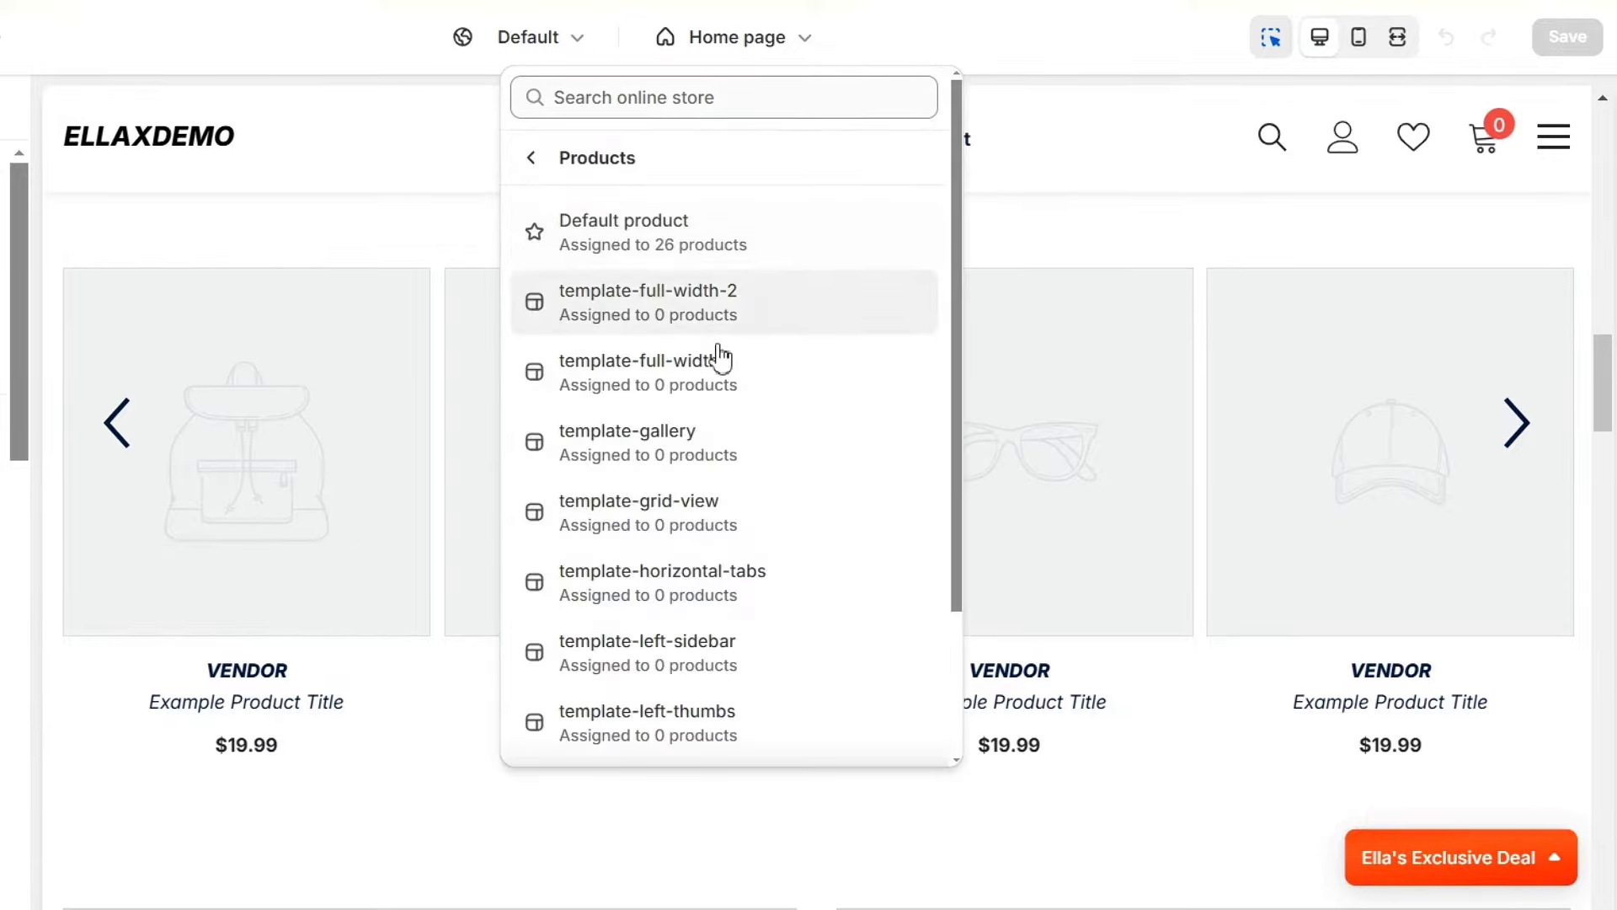
{"action": "left_click", "coordinate": [532, 159]}
{"action": "left_click", "coordinate": [708, 255]}
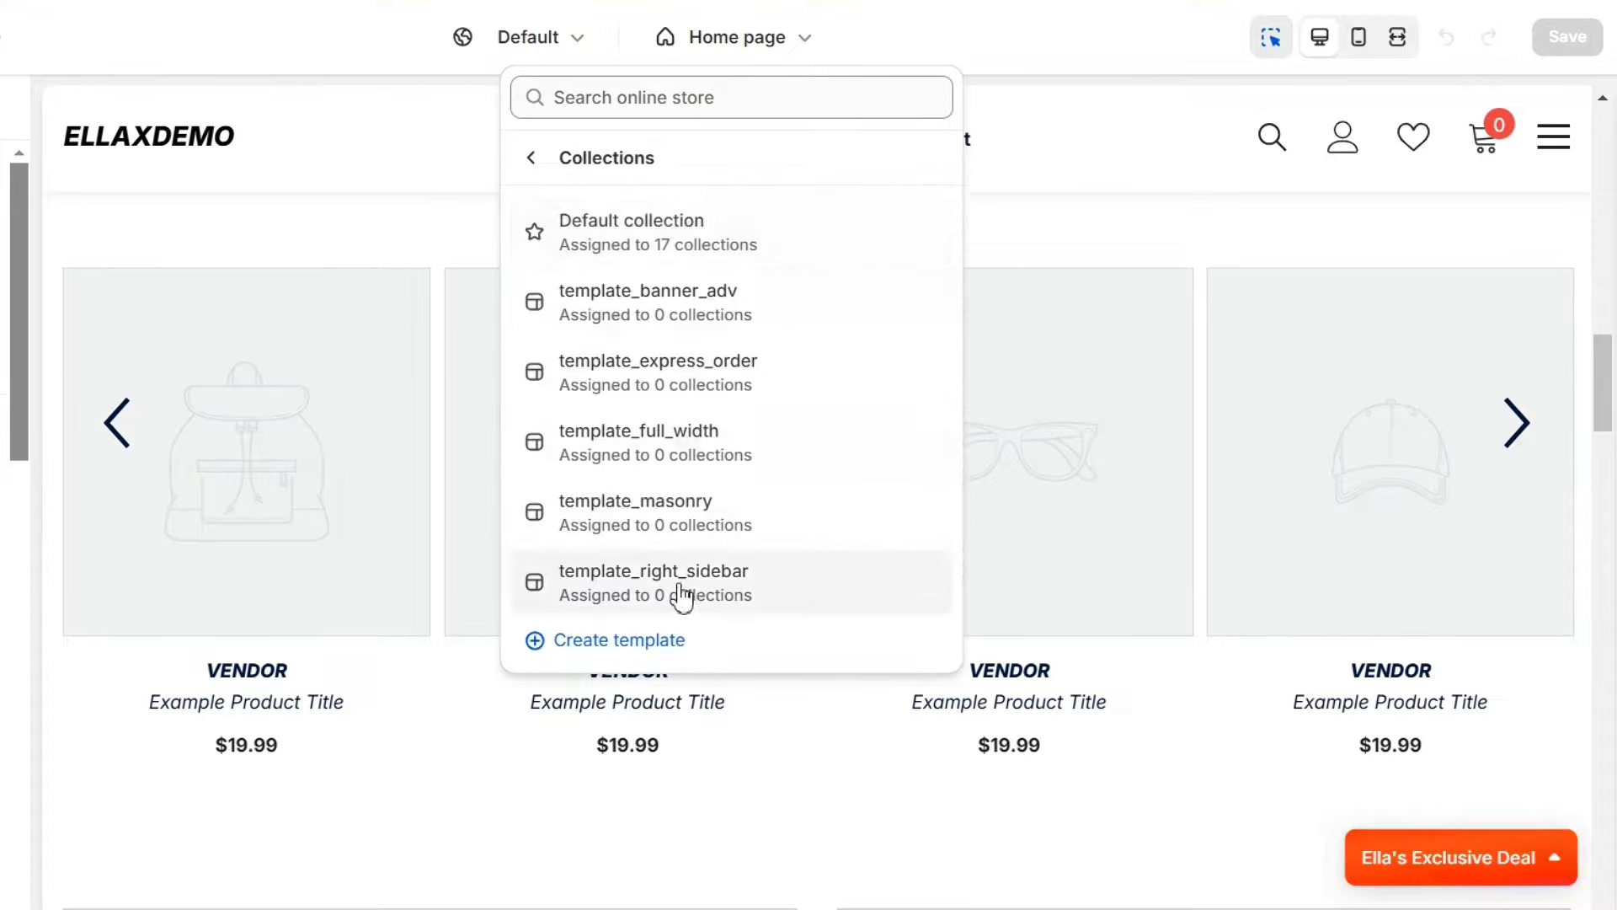
{"action": "left_click", "coordinate": [531, 160]}
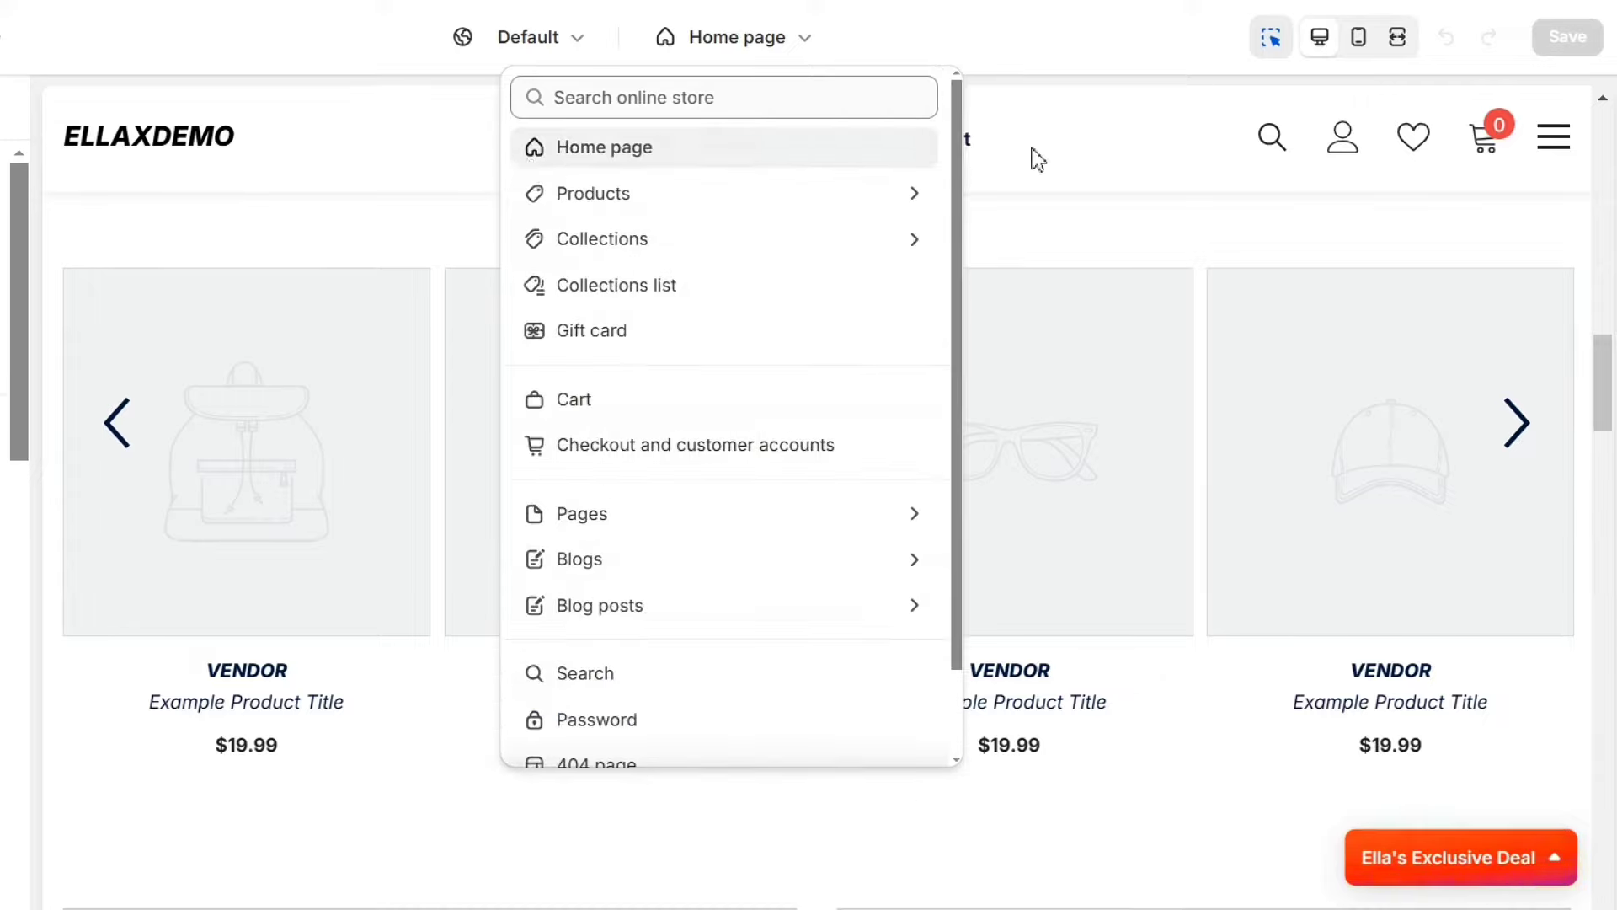
{"action": "left_click", "coordinate": [1096, 155]}
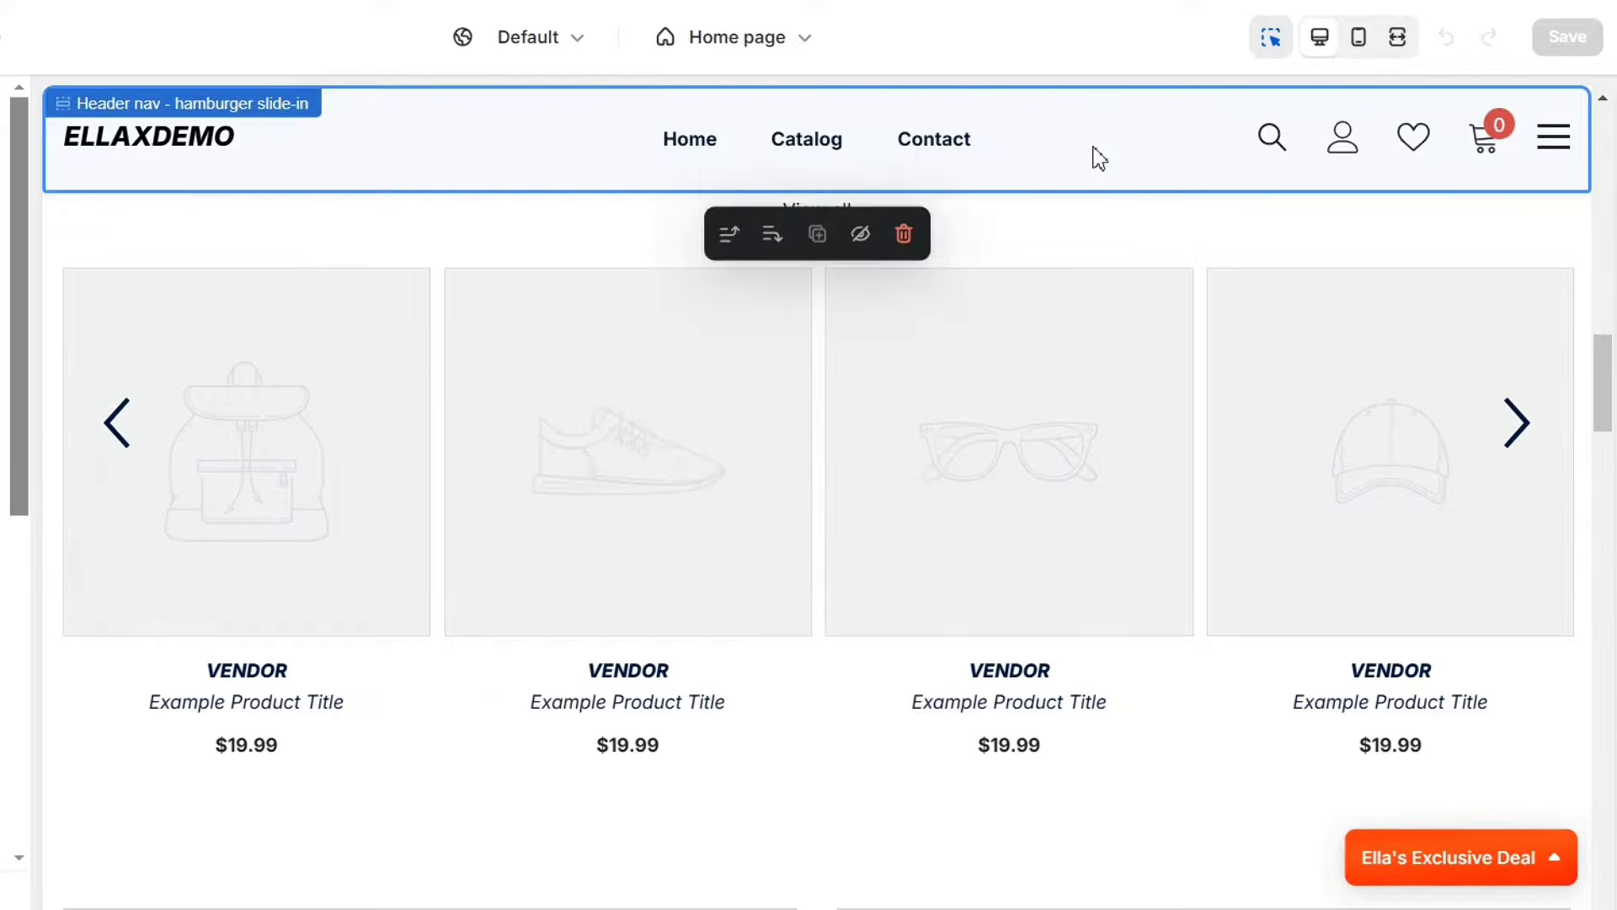
Turn off the preview inspector for the home page preview.
{"action": "scroll", "coordinate": [1032, 184], "scroll_direction": "down", "scroll_amount": 5}
{"action": "scroll", "coordinate": [1034, 184], "scroll_direction": "up", "scroll_amount": 3}
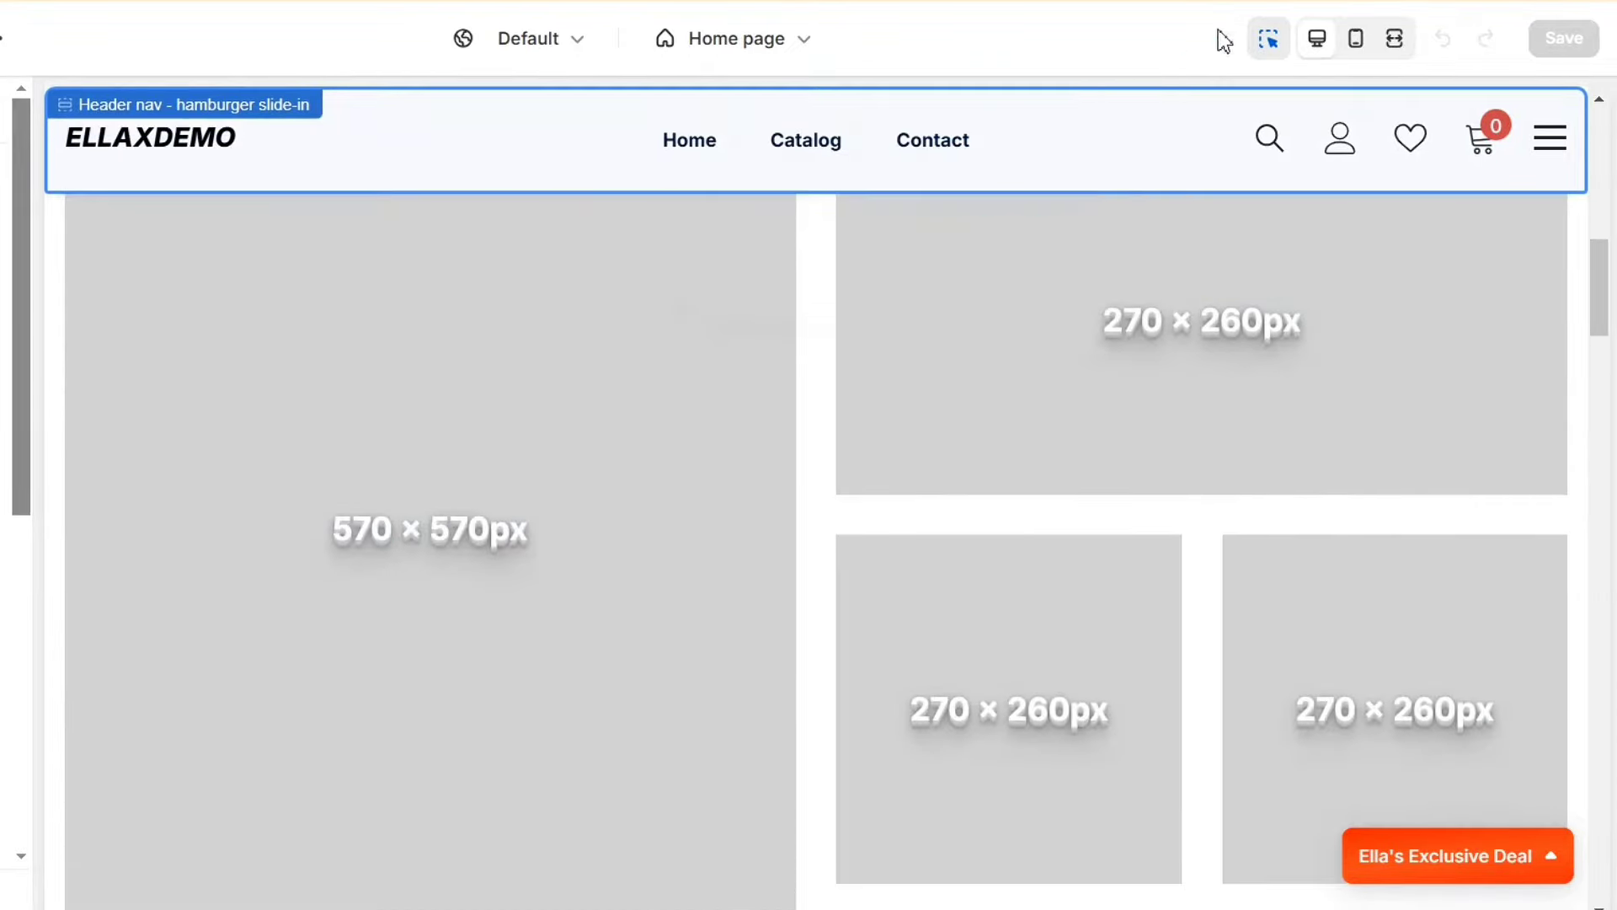
{"action": "left_click", "coordinate": [1273, 44]}
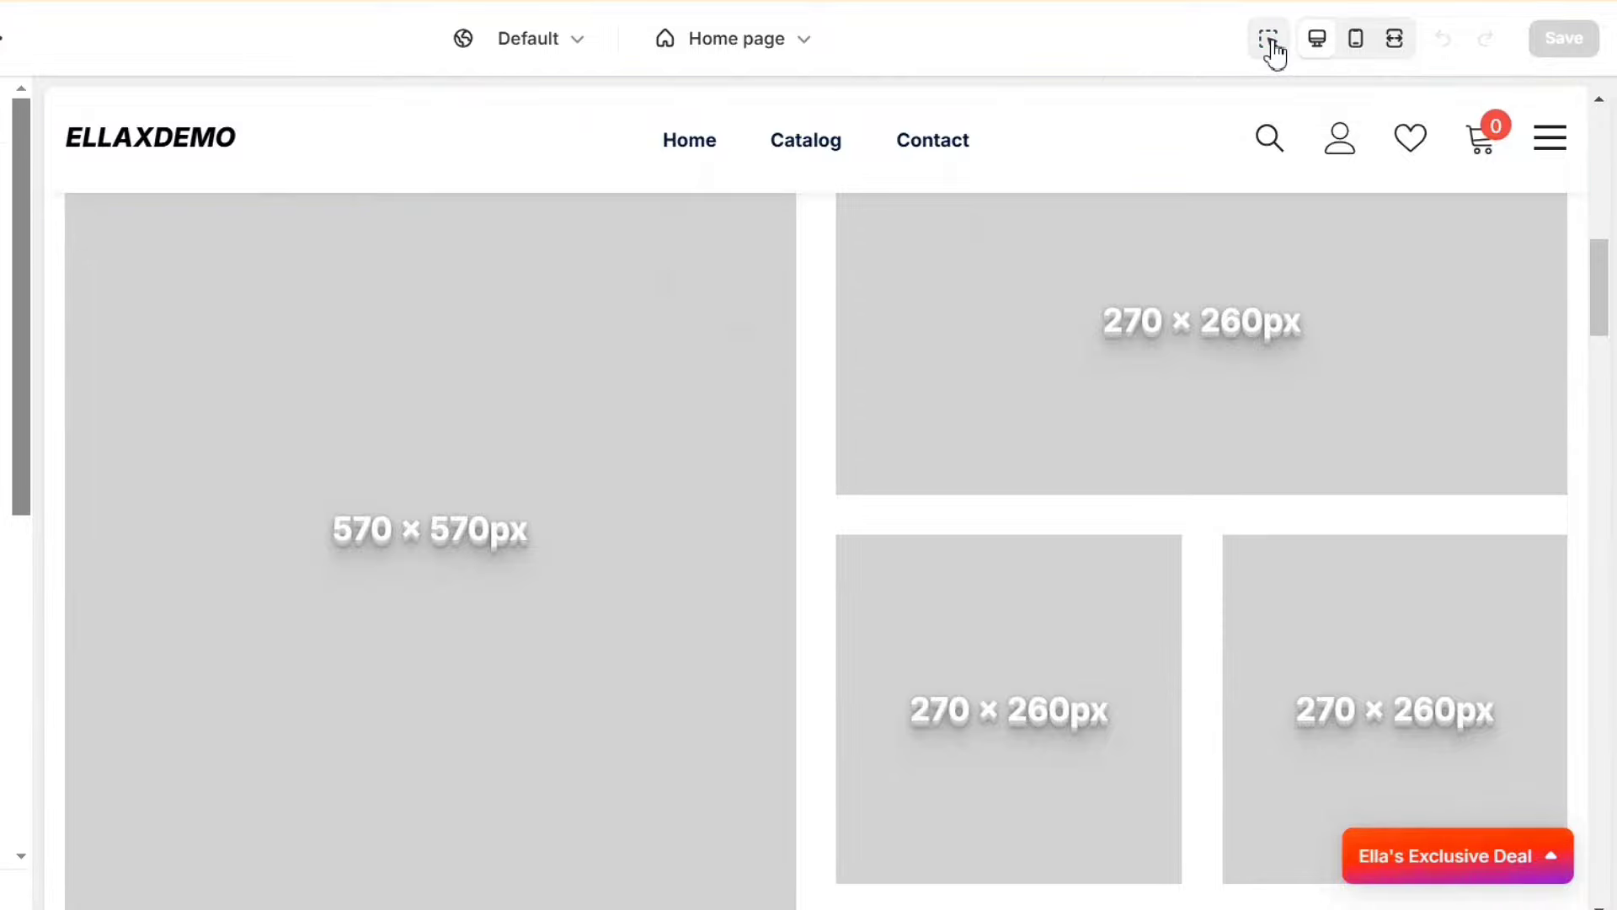
Check the home page in the mobile and fullscreen previews, and return to the desktop preview.
{"action": "left_click", "coordinate": [1363, 51]}
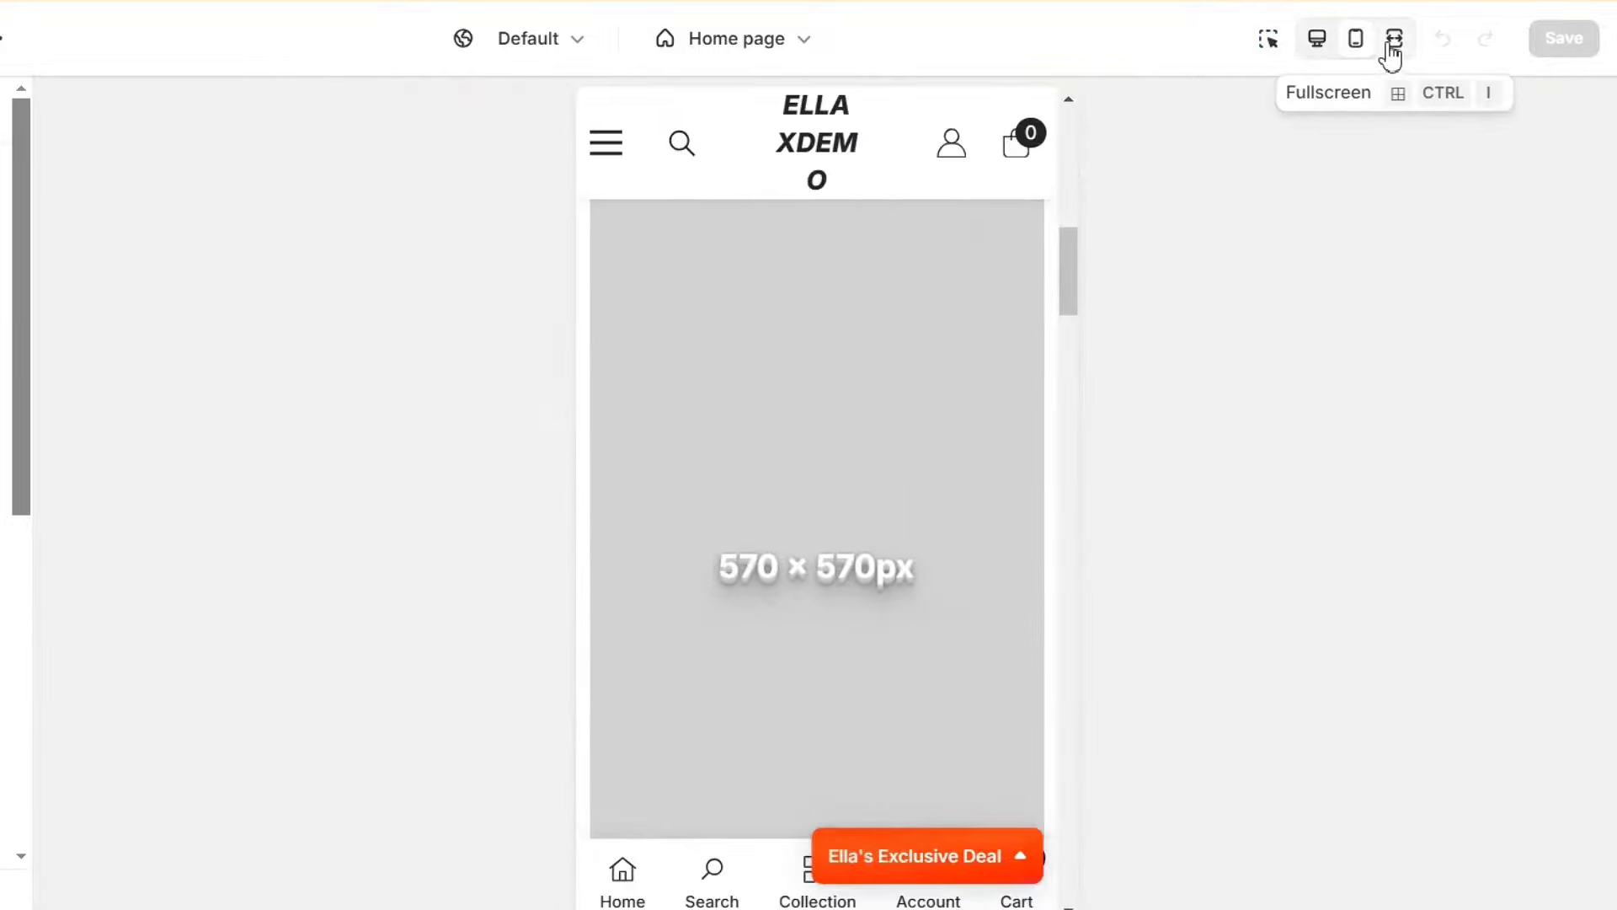
{"action": "scroll", "coordinate": [923, 470], "scroll_direction": "down", "scroll_amount": 15}
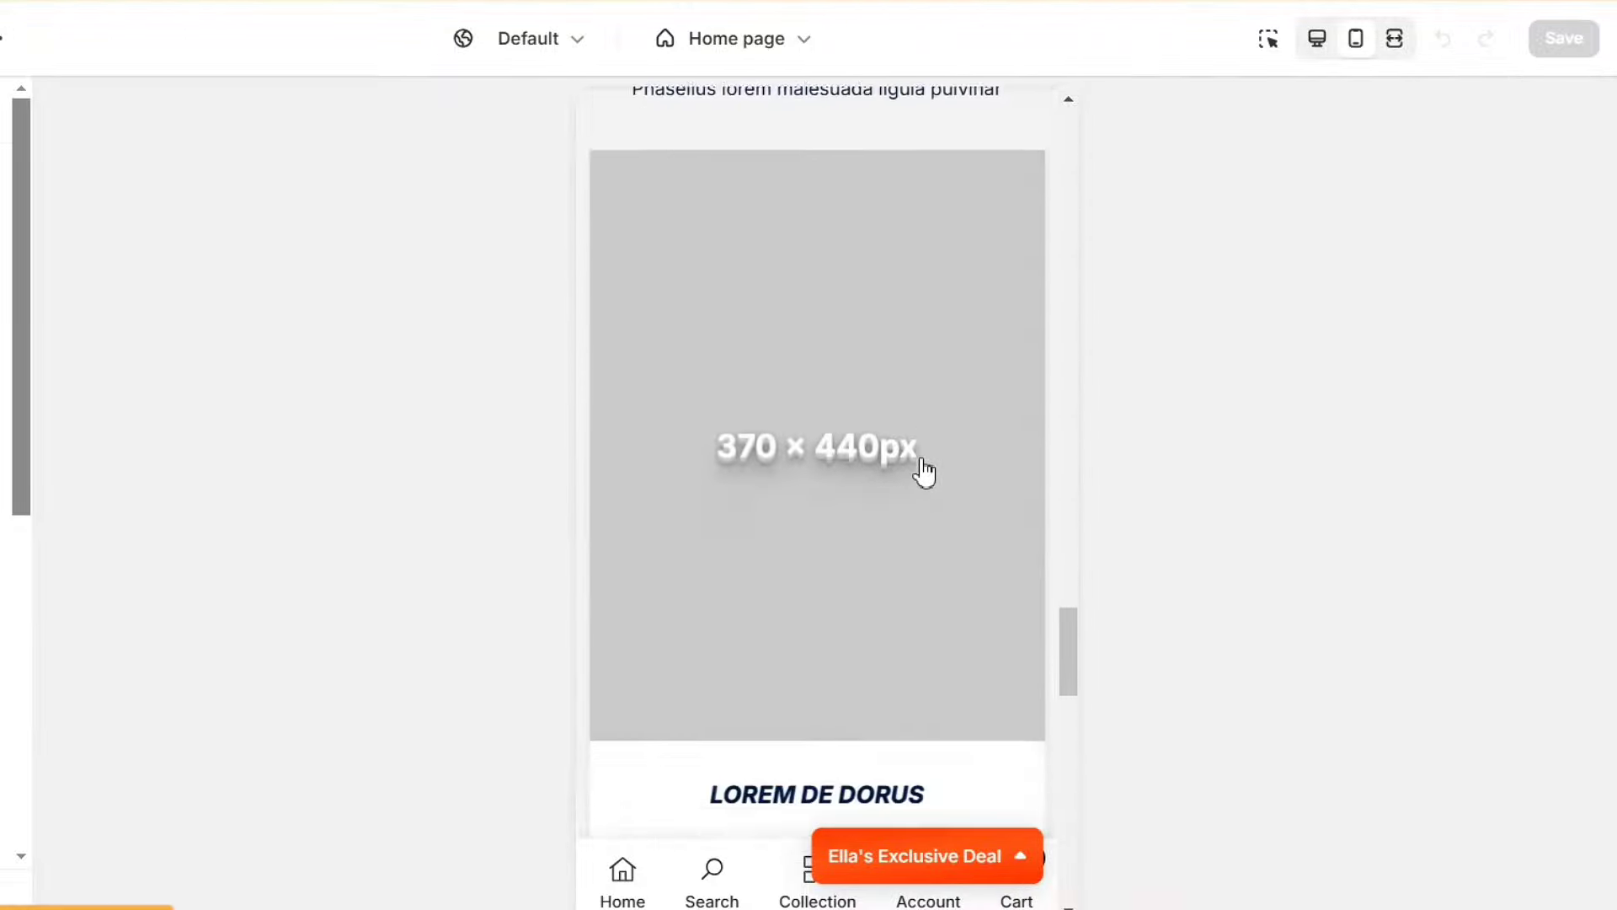
{"action": "scroll", "coordinate": [924, 472], "scroll_direction": "down", "scroll_amount": 10}
{"action": "scroll", "coordinate": [923, 472], "scroll_direction": "up", "scroll_amount": 15}
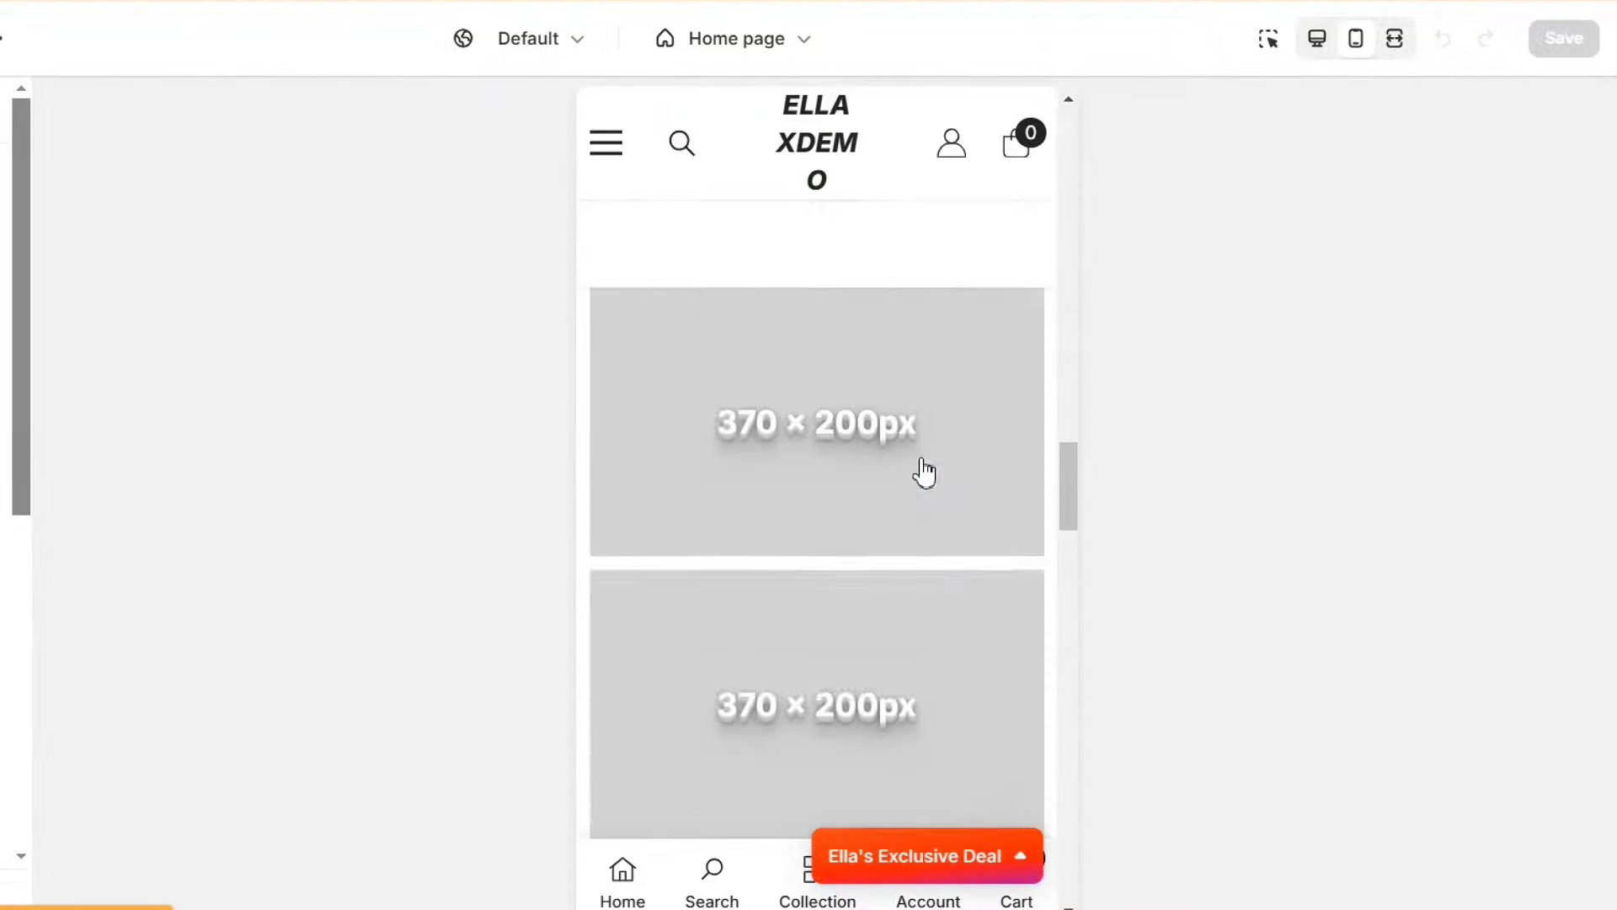
{"action": "scroll", "coordinate": [924, 472], "scroll_direction": "up", "scroll_amount": 10}
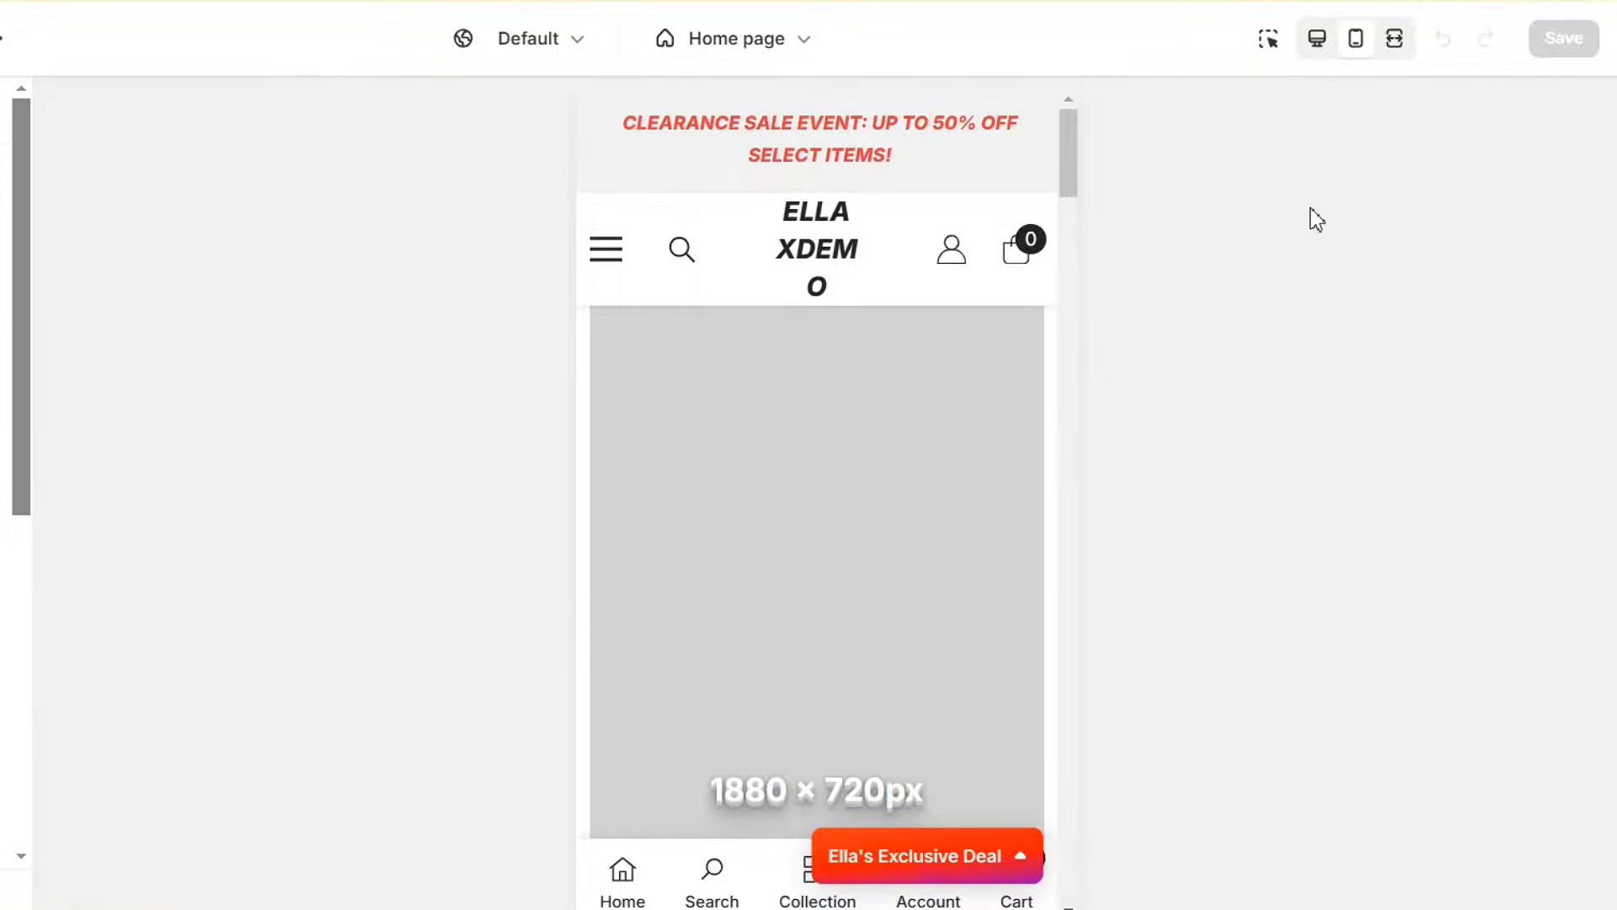
{"action": "left_click", "coordinate": [1394, 42]}
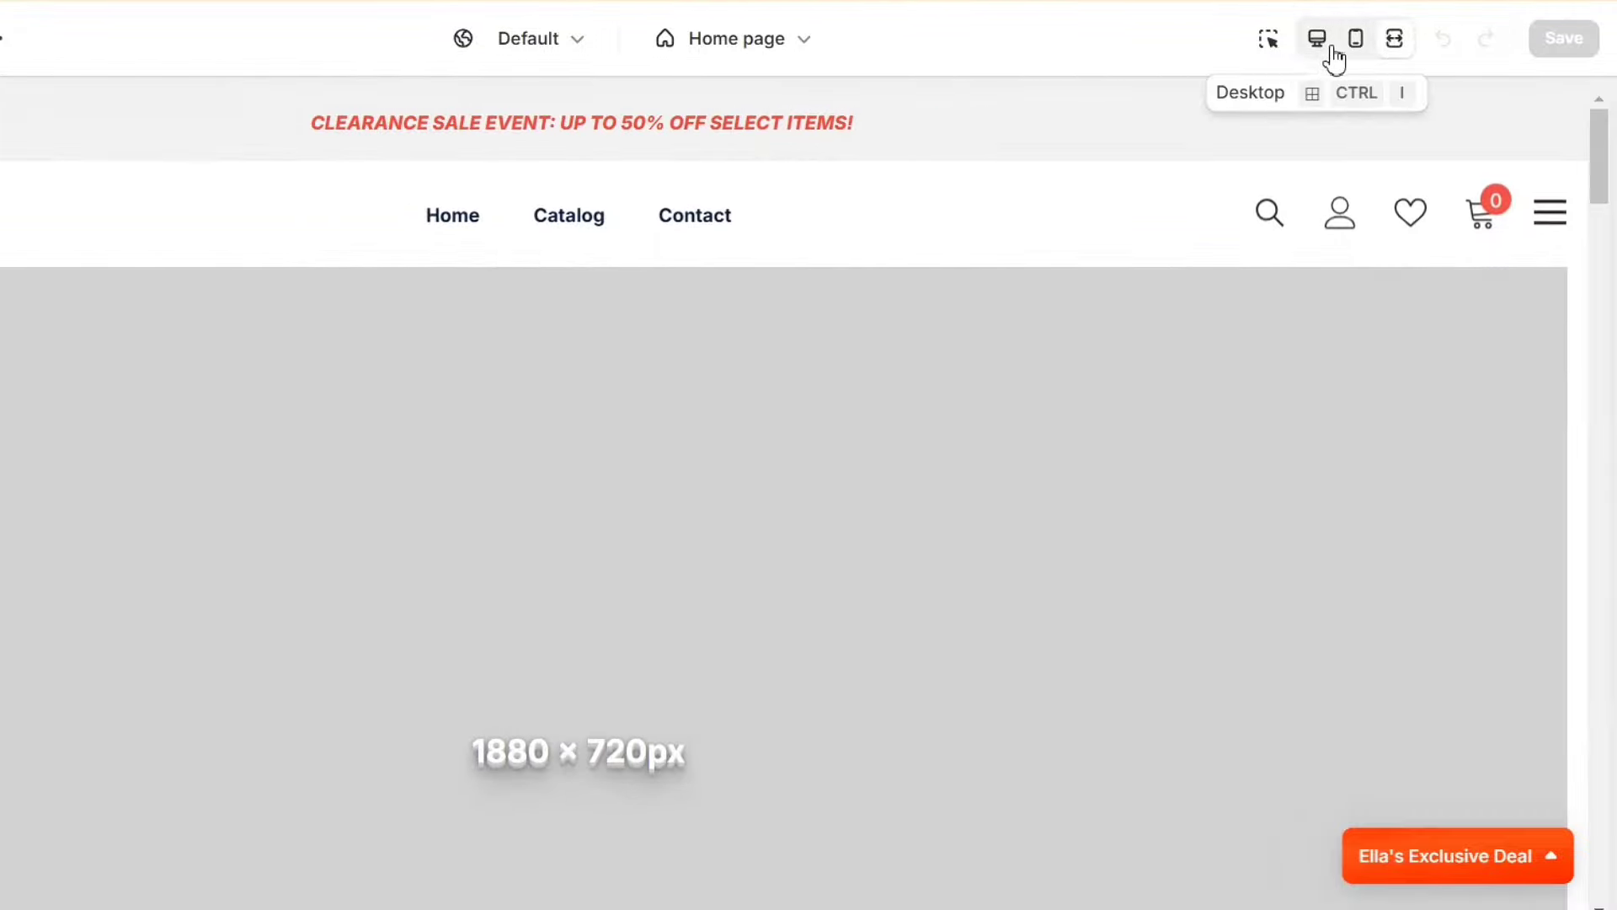
{"action": "left_click", "coordinate": [1320, 49]}
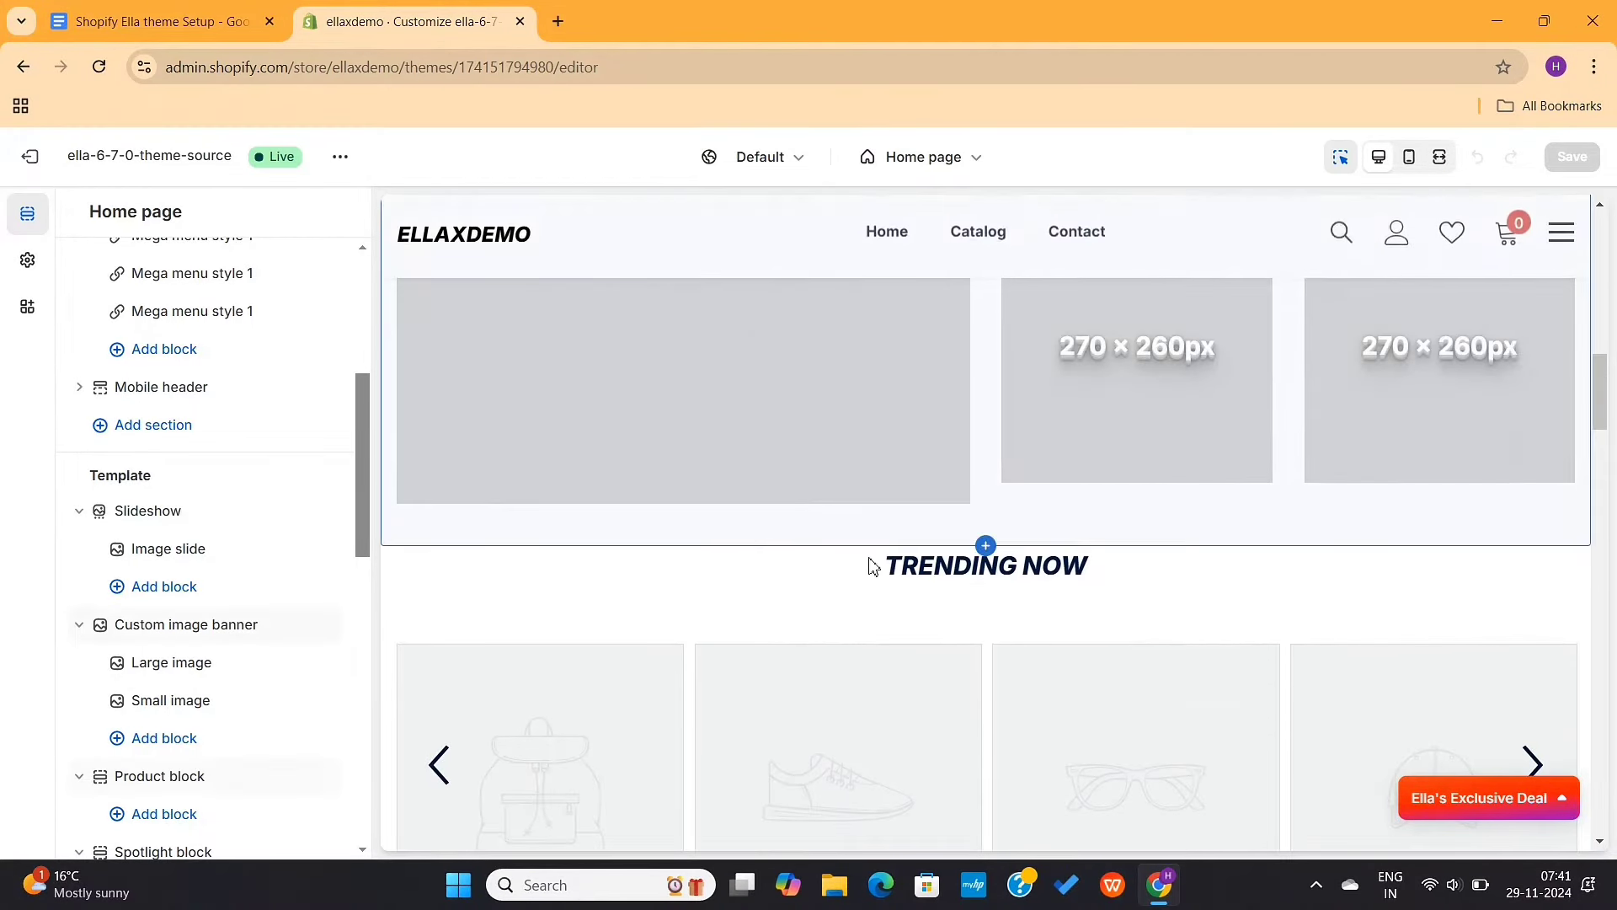
Open the settings of the Trending Now product block on the home page and look through its general options.
{"action": "left_click", "coordinate": [765, 576]}
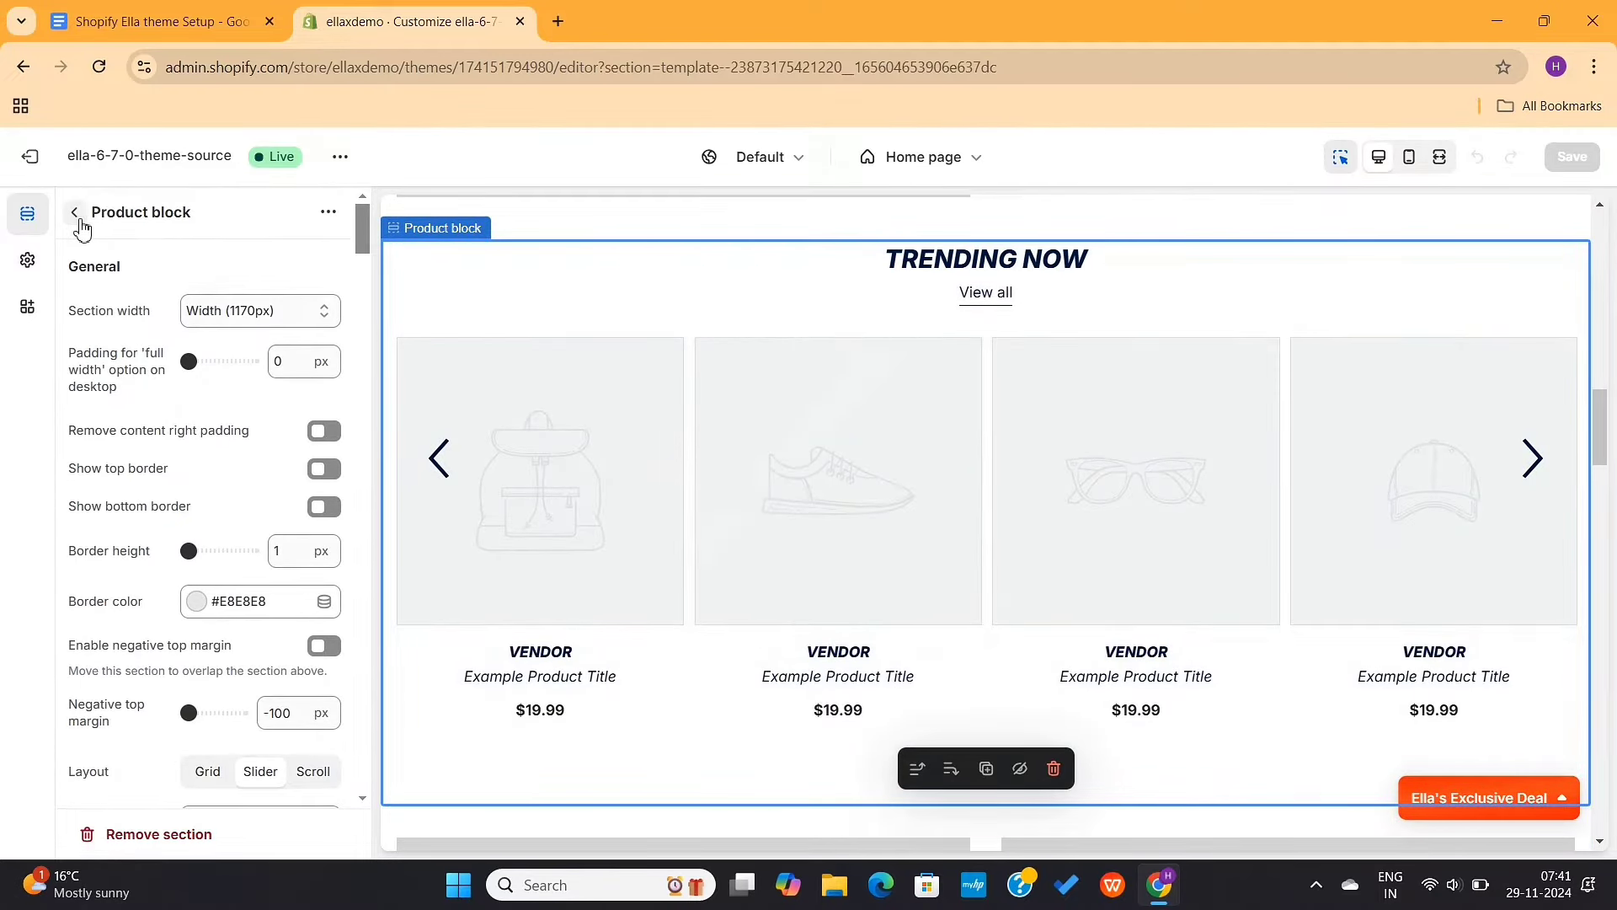
{"action": "left_click", "coordinate": [79, 221]}
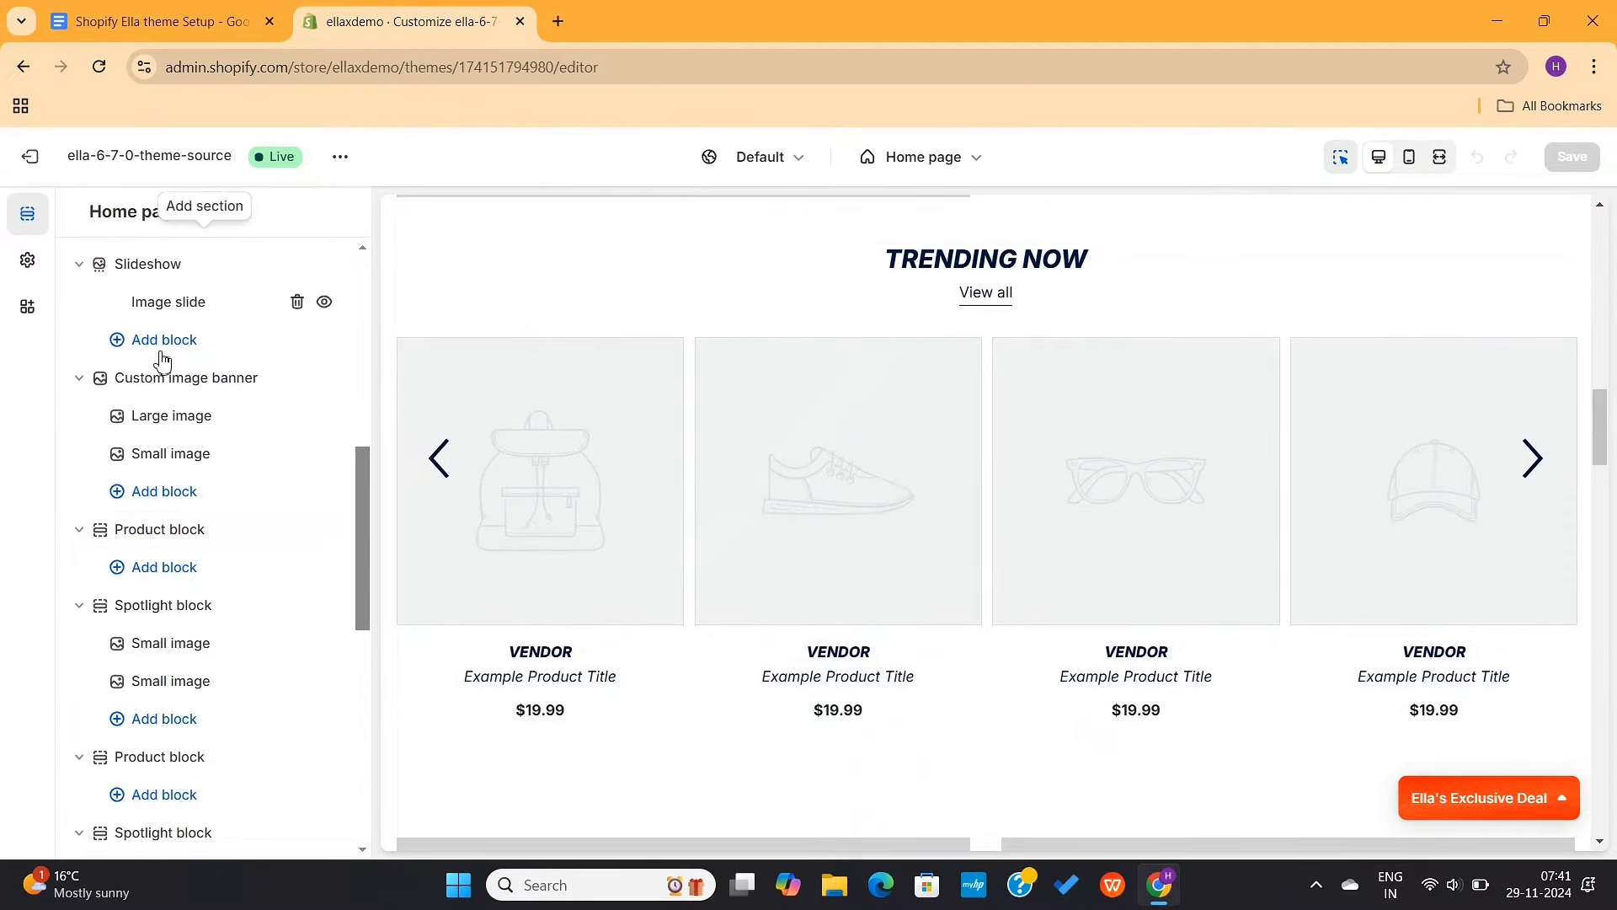
{"action": "left_click", "coordinate": [172, 544]}
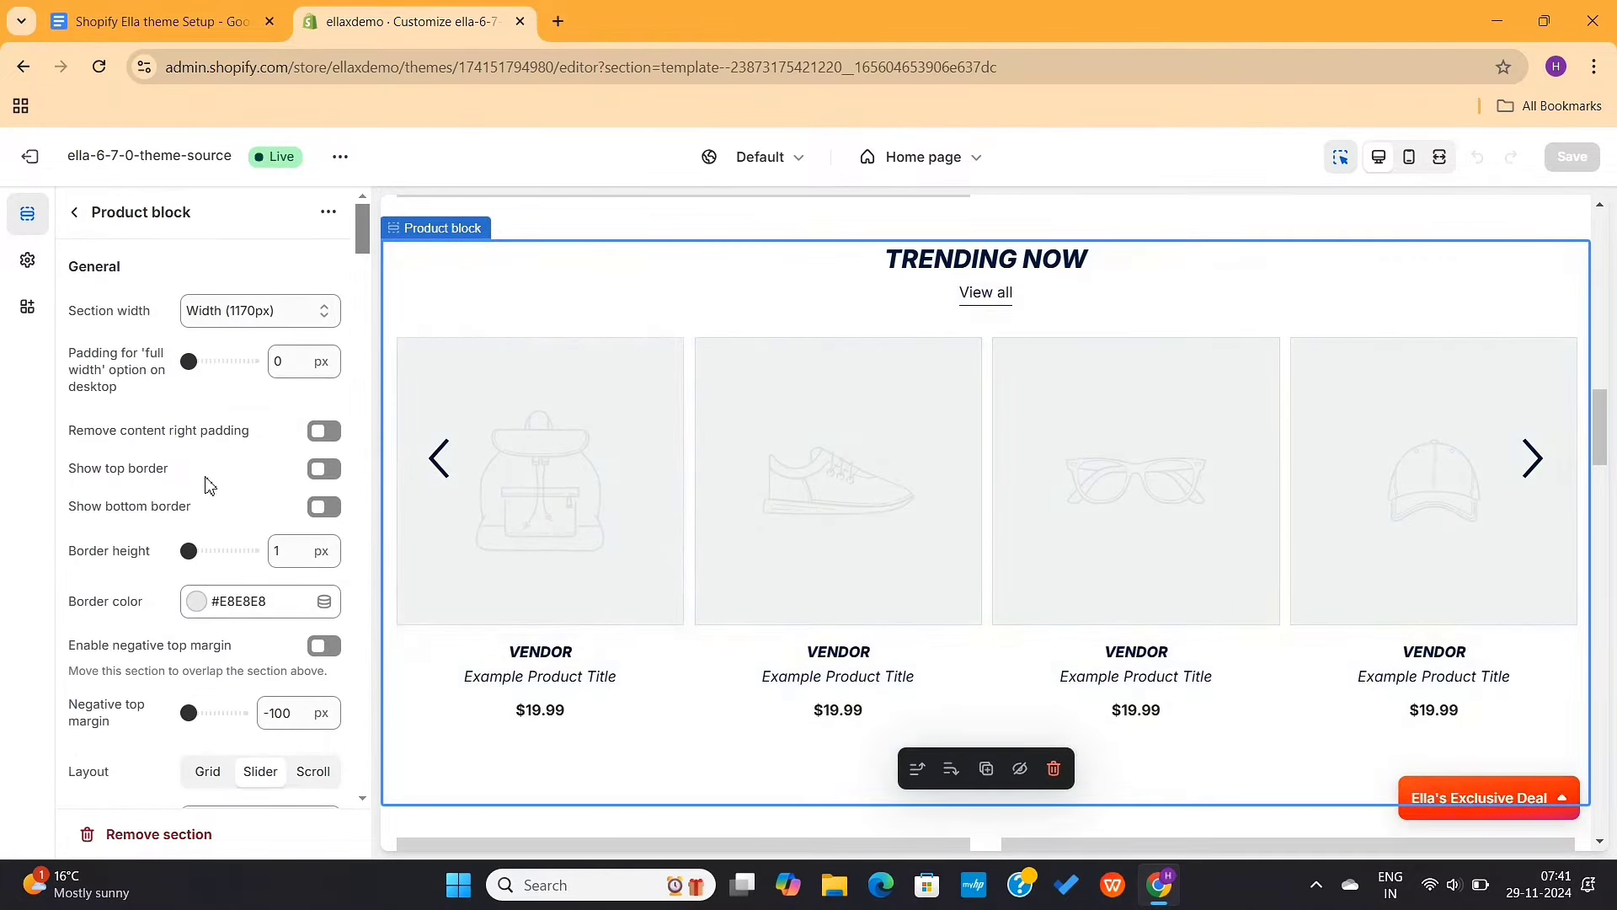
{"action": "scroll", "coordinate": [208, 486], "scroll_direction": "down", "scroll_amount": 1}
{"action": "scroll", "coordinate": [208, 486], "scroll_direction": "down", "scroll_amount": 2}
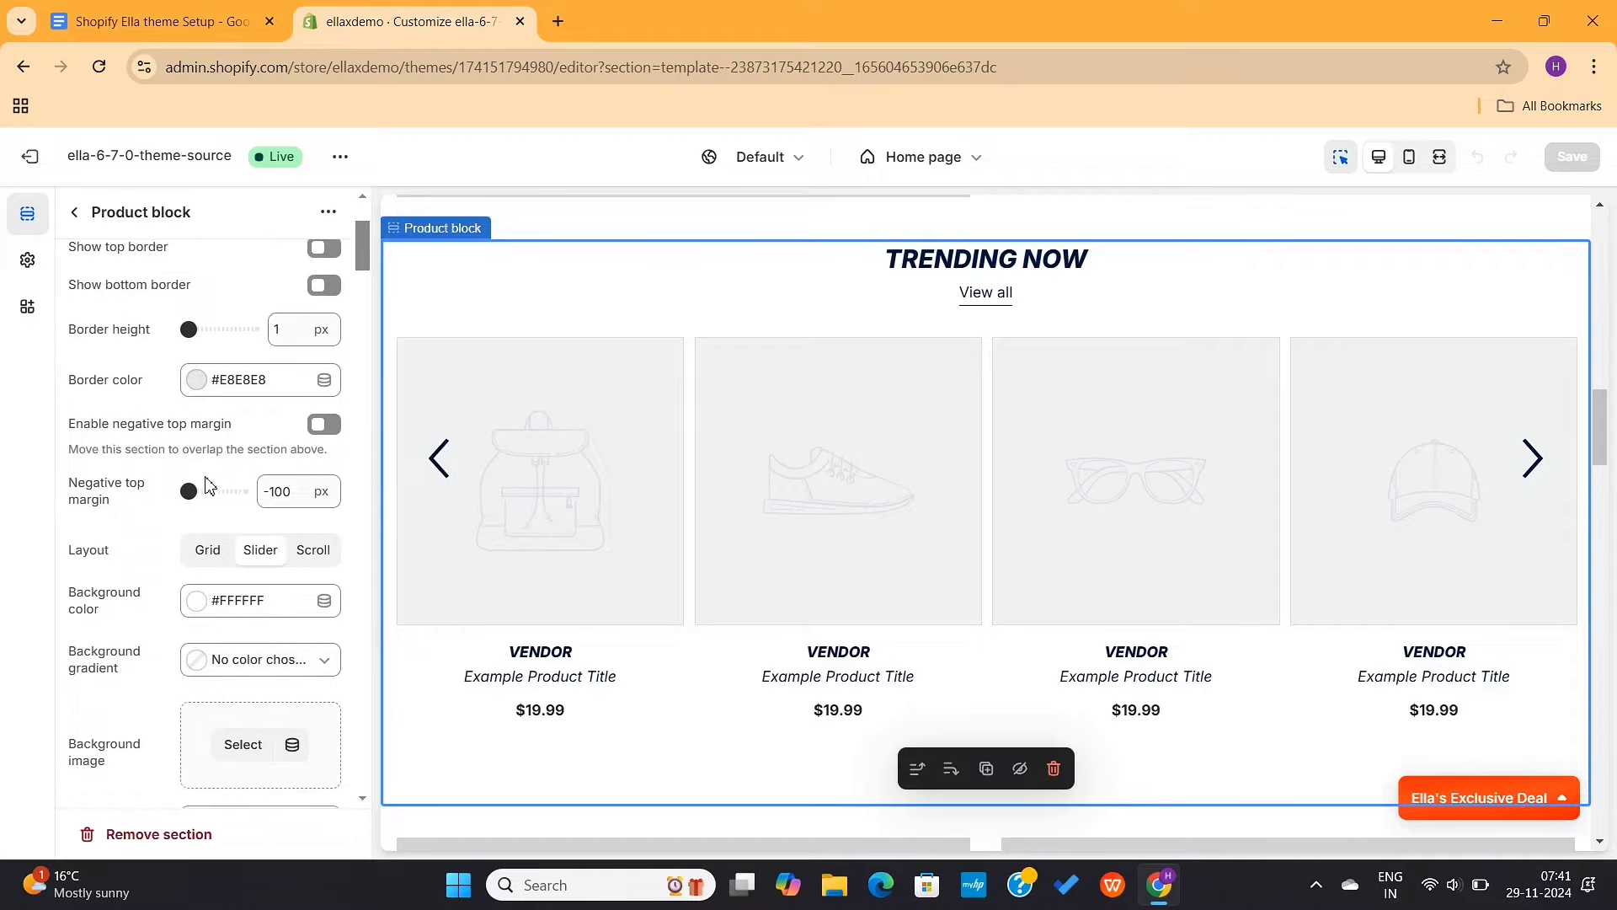
{"action": "scroll", "coordinate": [207, 486], "scroll_direction": "down", "scroll_amount": 4}
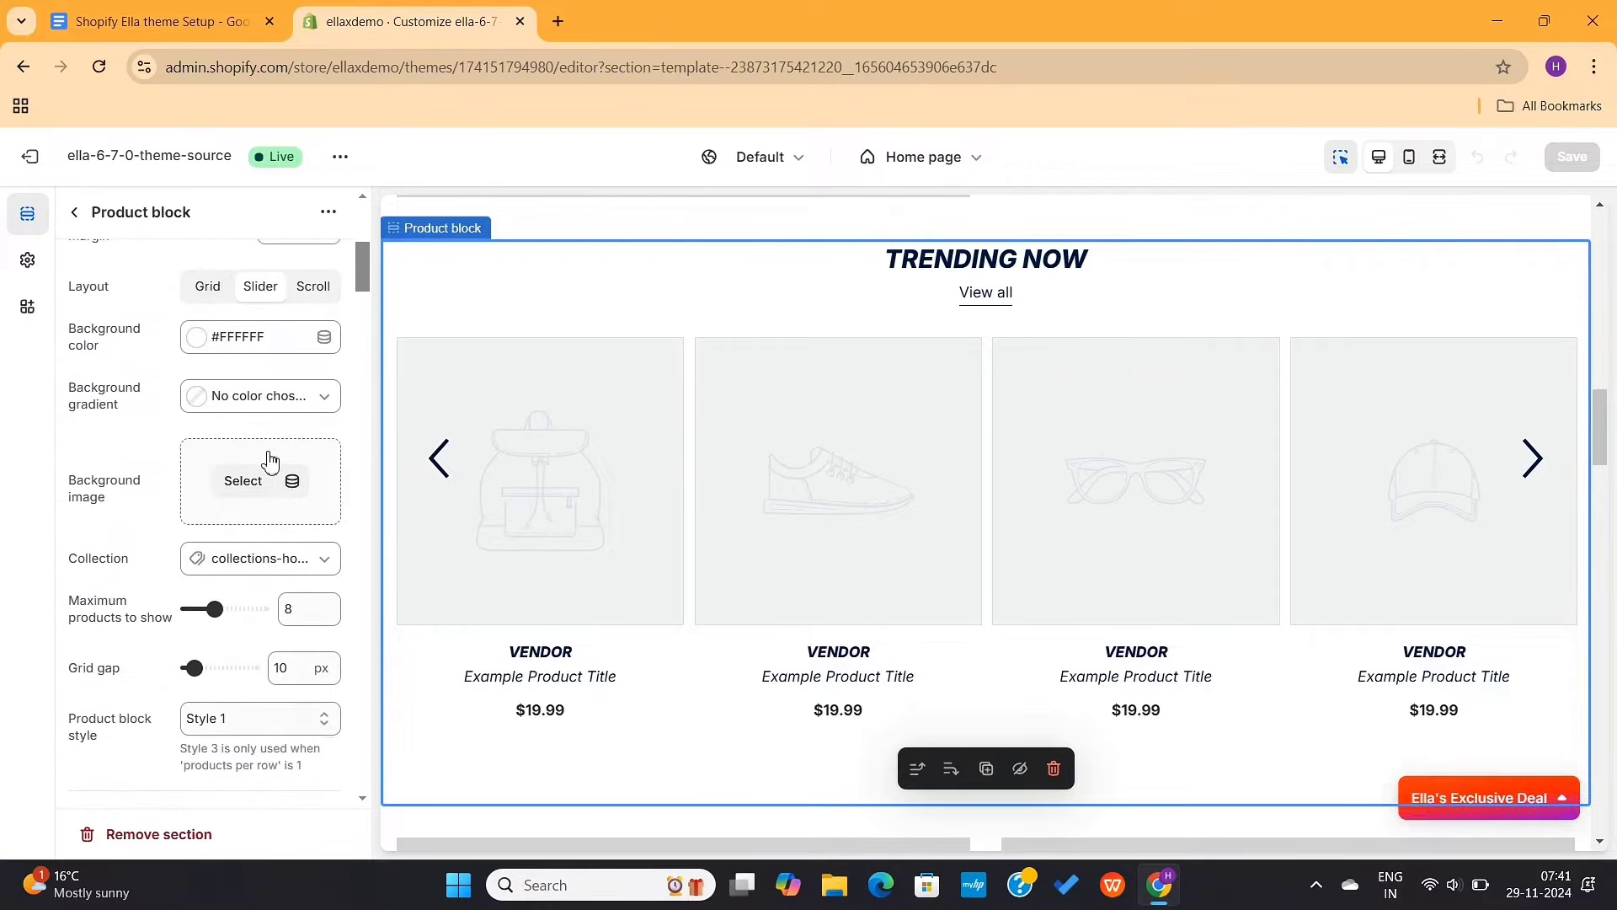
Try #FE1313 as the background color of the Trending Now product block, and undo it.
{"action": "scroll", "coordinate": [267, 462], "scroll_direction": "up", "scroll_amount": 1}
{"action": "left_click", "coordinate": [245, 405]}
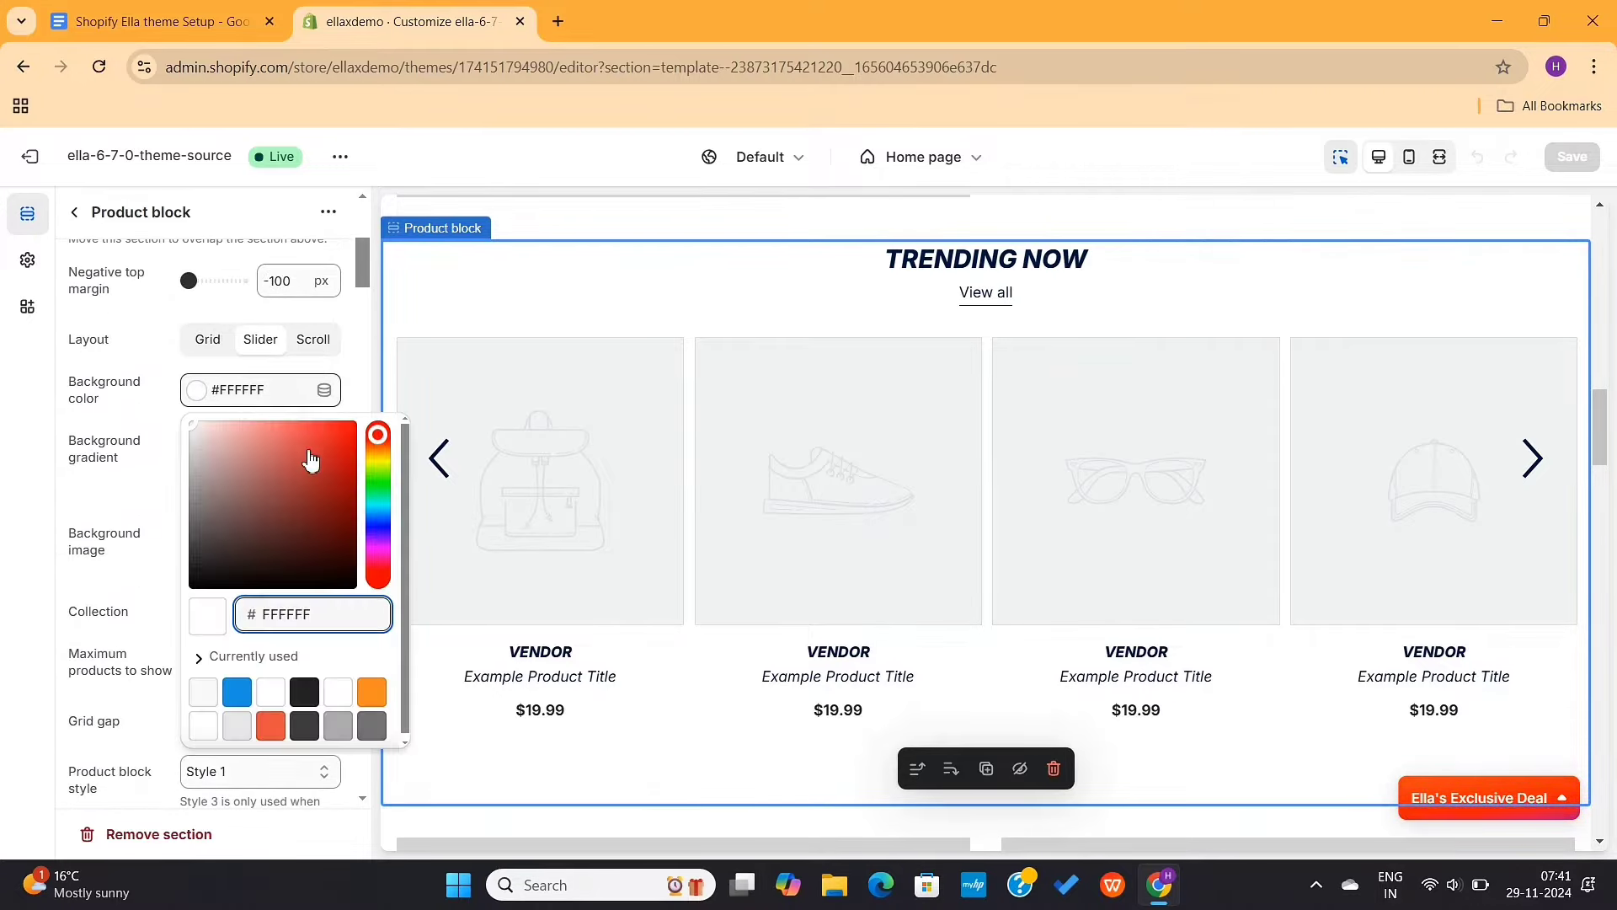
{"action": "left_click_drag", "start_coordinate": [311, 458], "coordinate": [343, 425]}
{"action": "scroll", "coordinate": [362, 385], "scroll_direction": "down", "scroll_amount": 6}
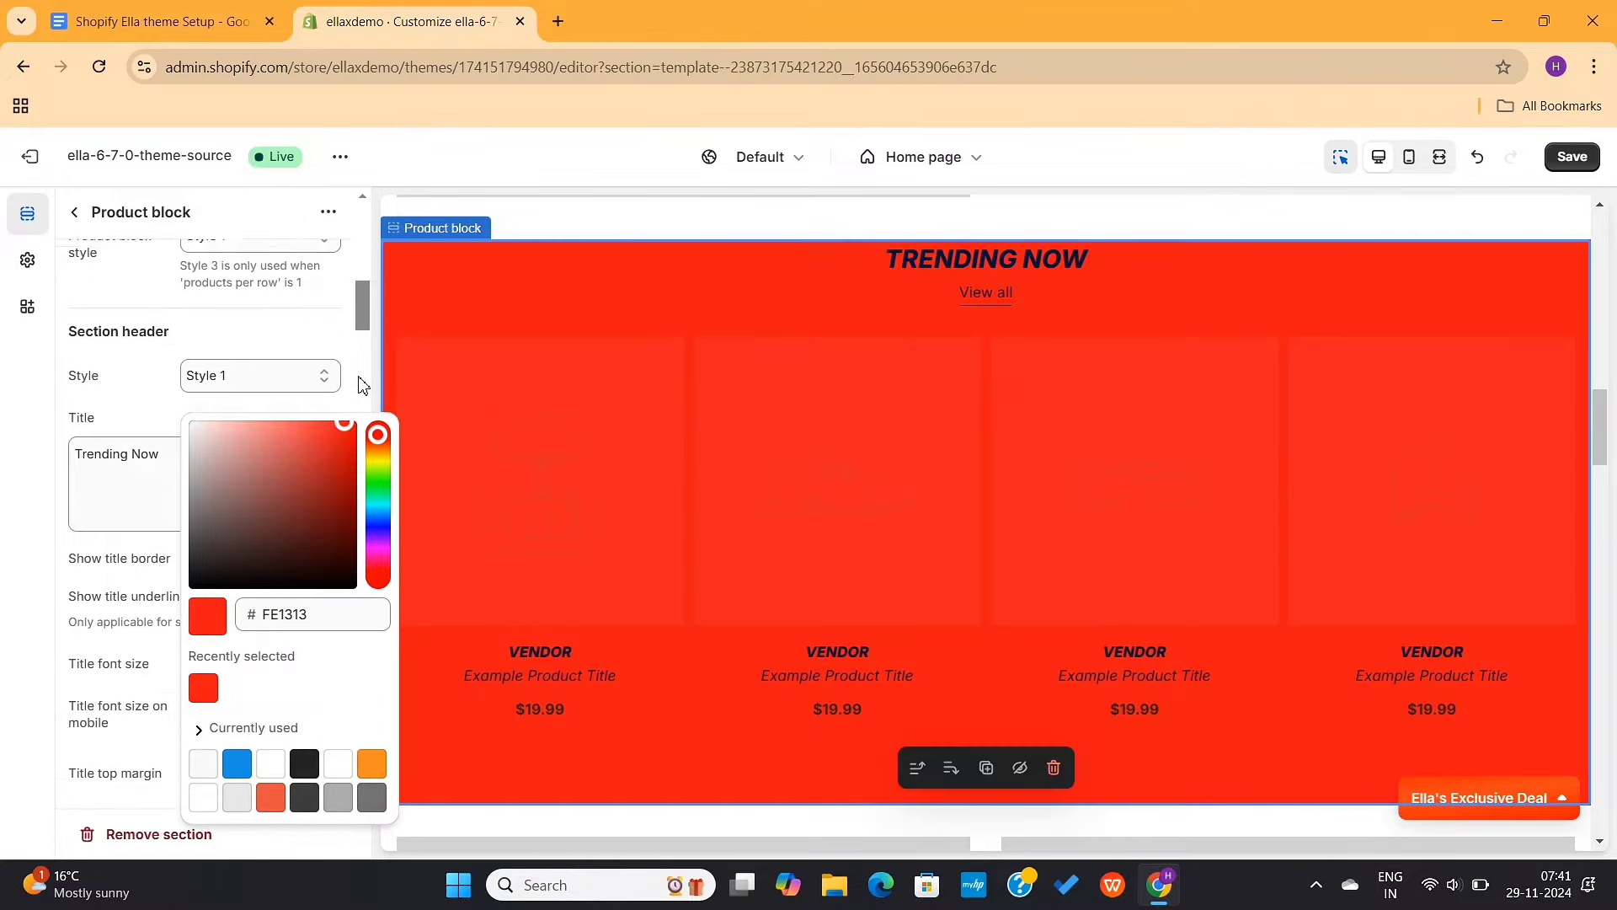
{"action": "left_click", "coordinate": [166, 412]}
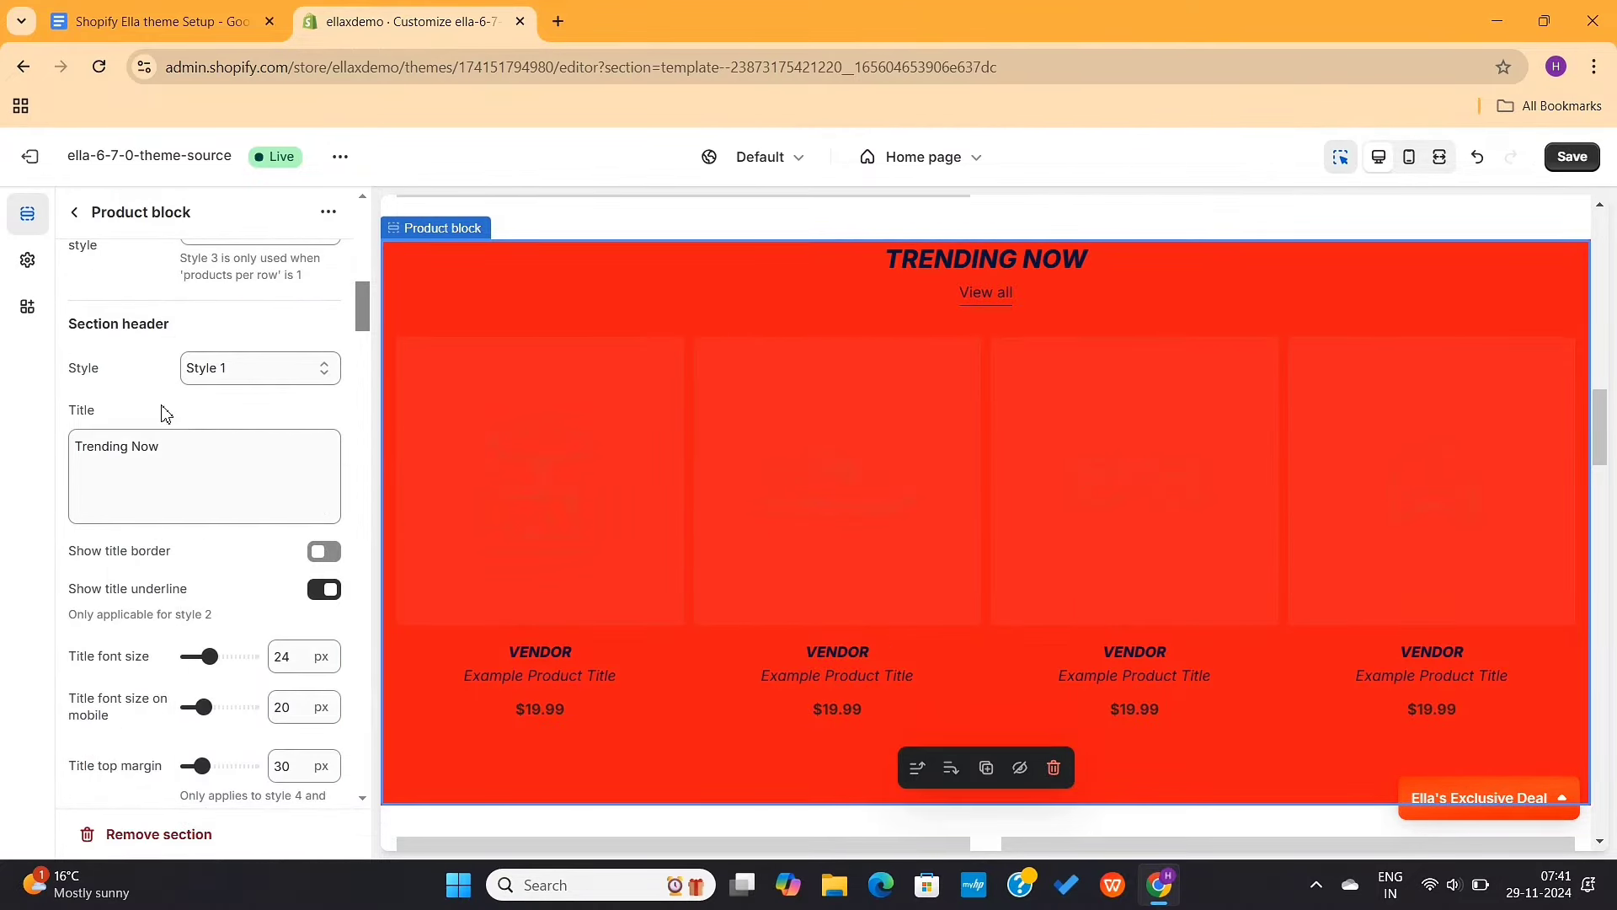
{"action": "scroll", "coordinate": [368, 382], "scroll_direction": "up", "scroll_amount": 7}
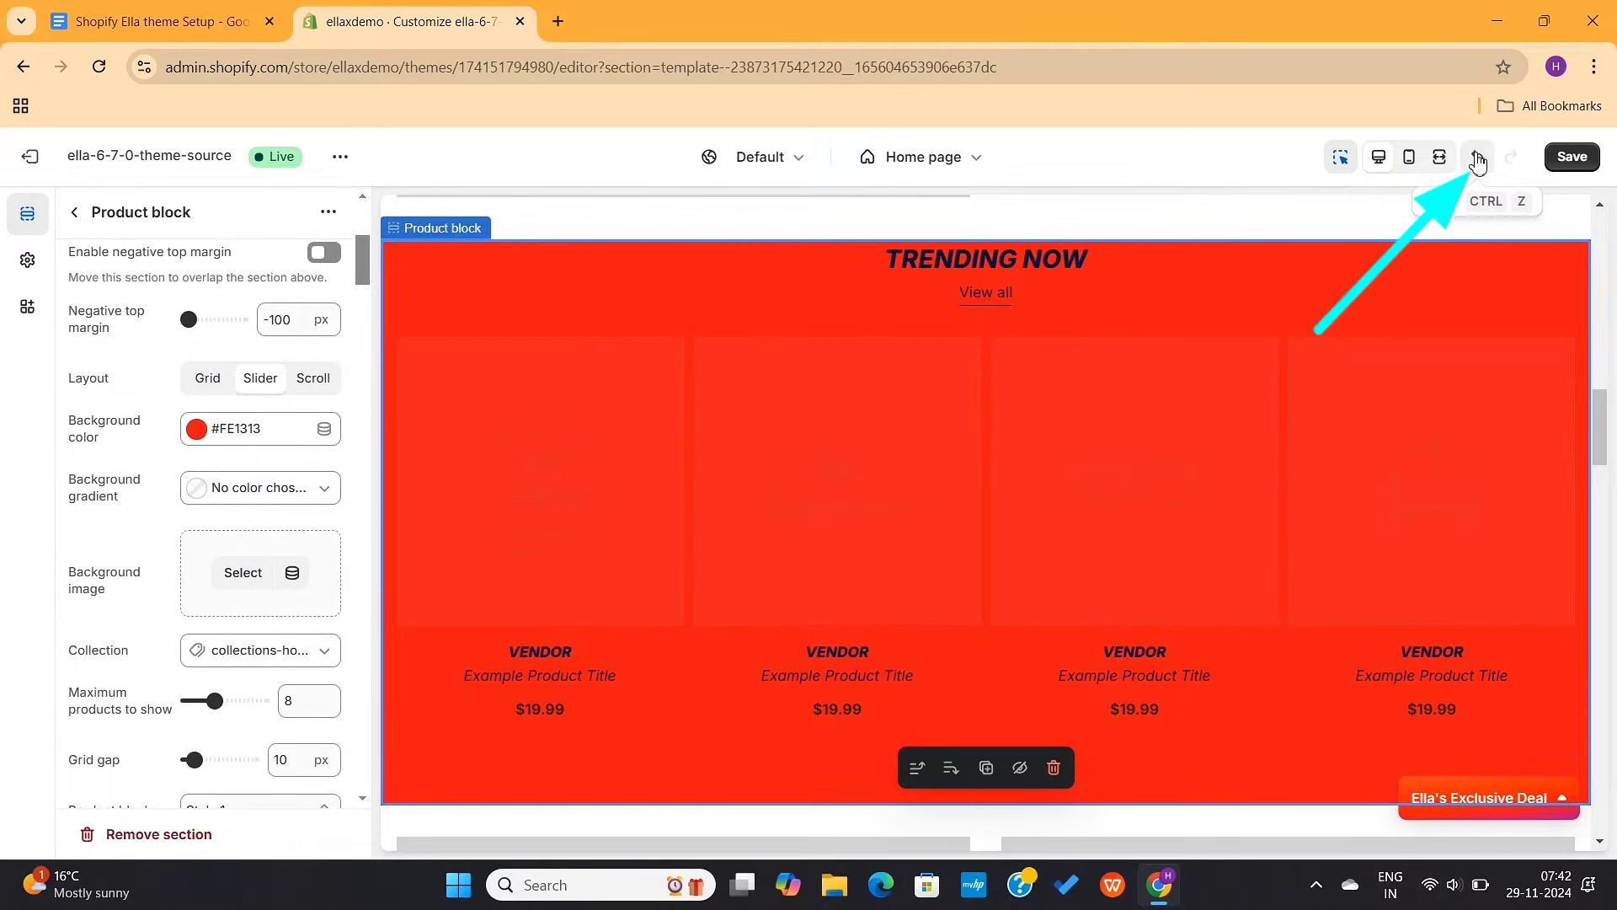
{"action": "left_click", "coordinate": [1477, 158]}
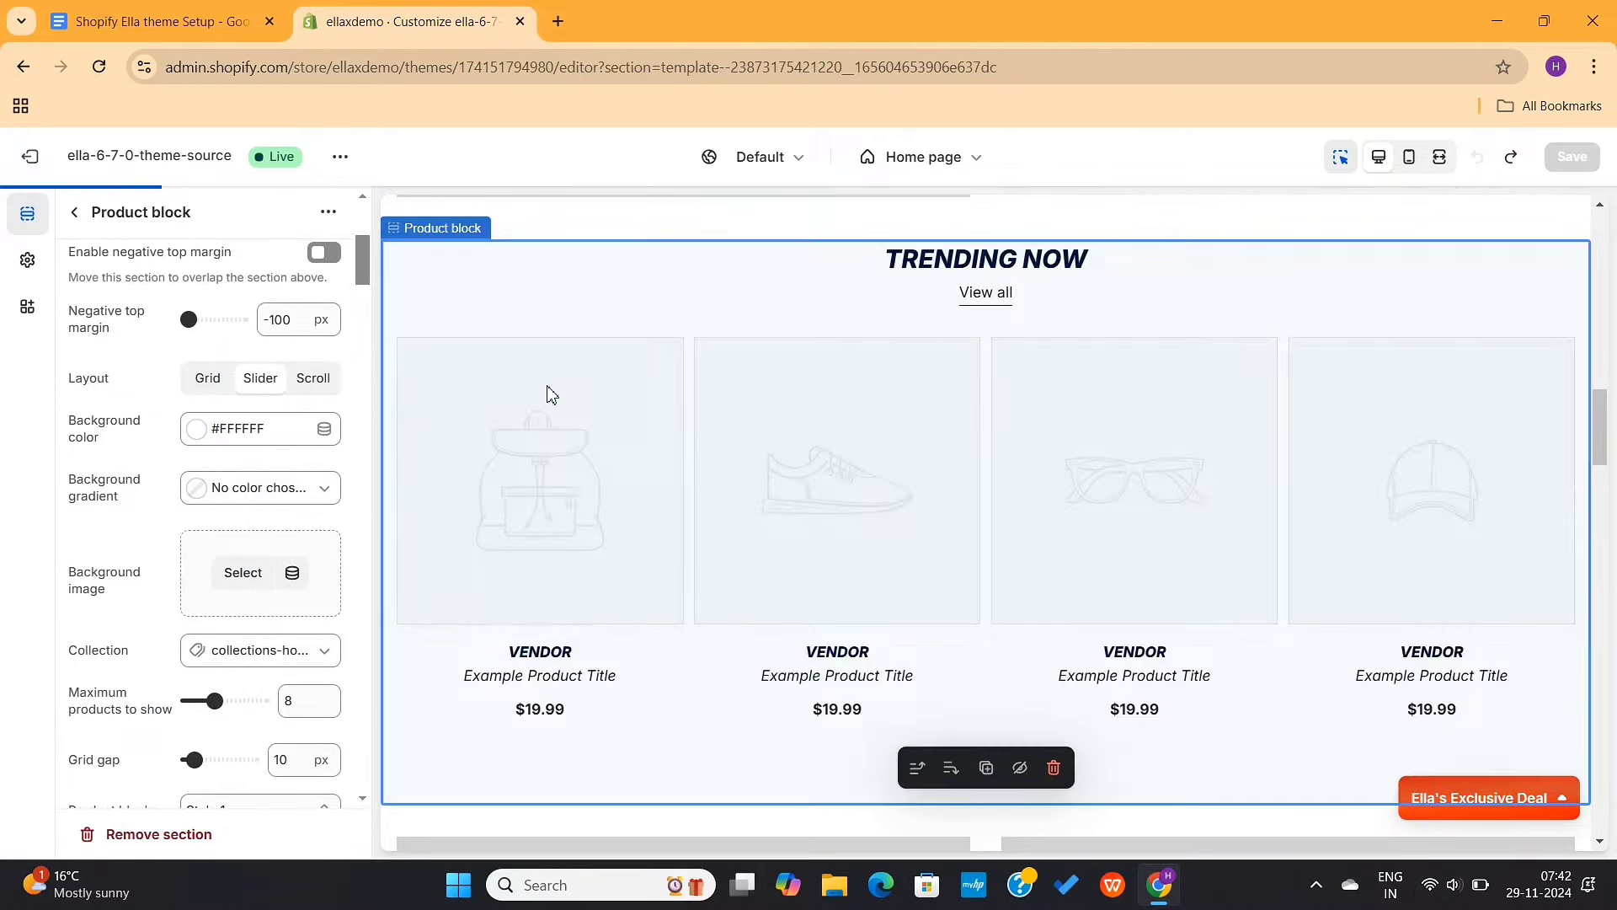
Try a blue-to-green linear background gradient on the product block, undo it, and open the background image selection.
{"action": "scroll", "coordinate": [253, 424], "scroll_direction": "down", "scroll_amount": 1}
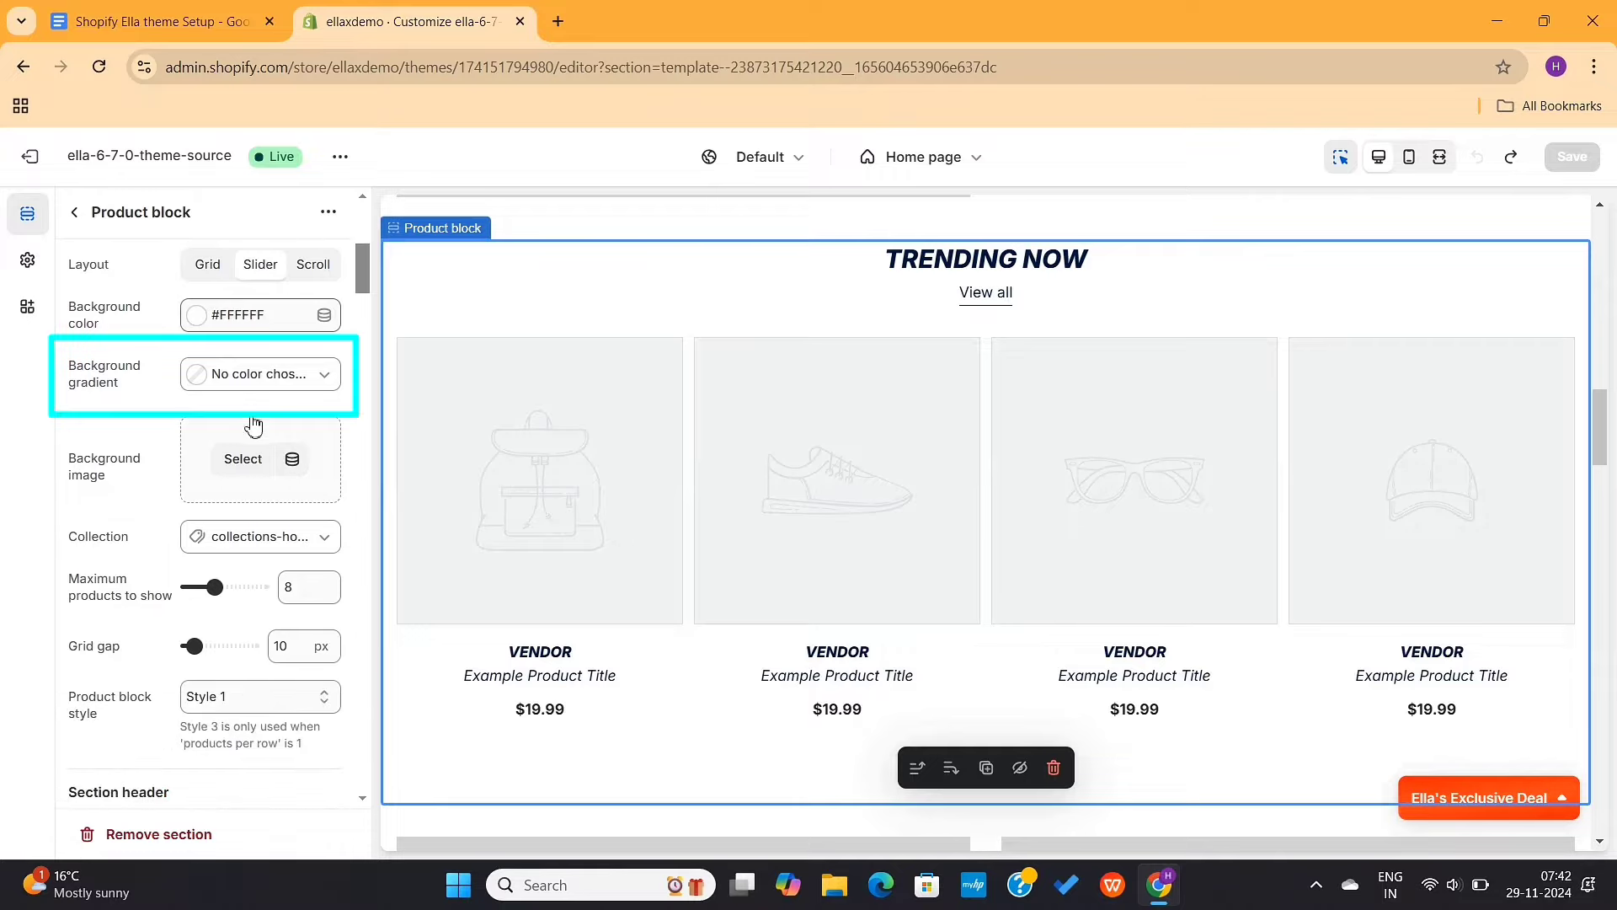
{"action": "left_click", "coordinate": [282, 375]}
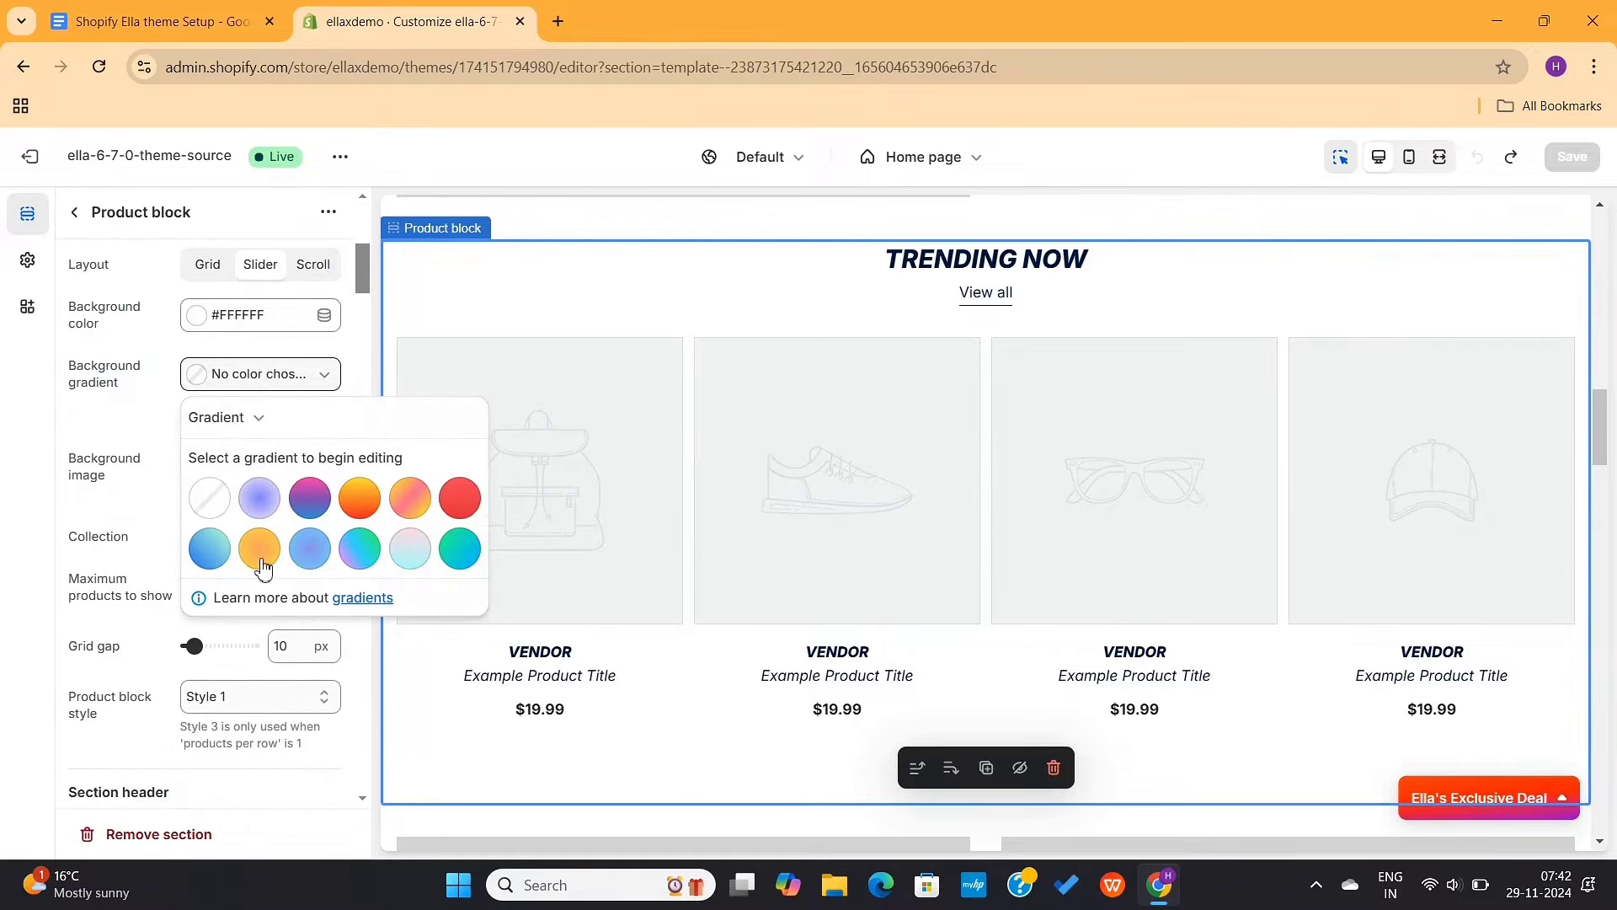
{"action": "left_click", "coordinate": [208, 556]}
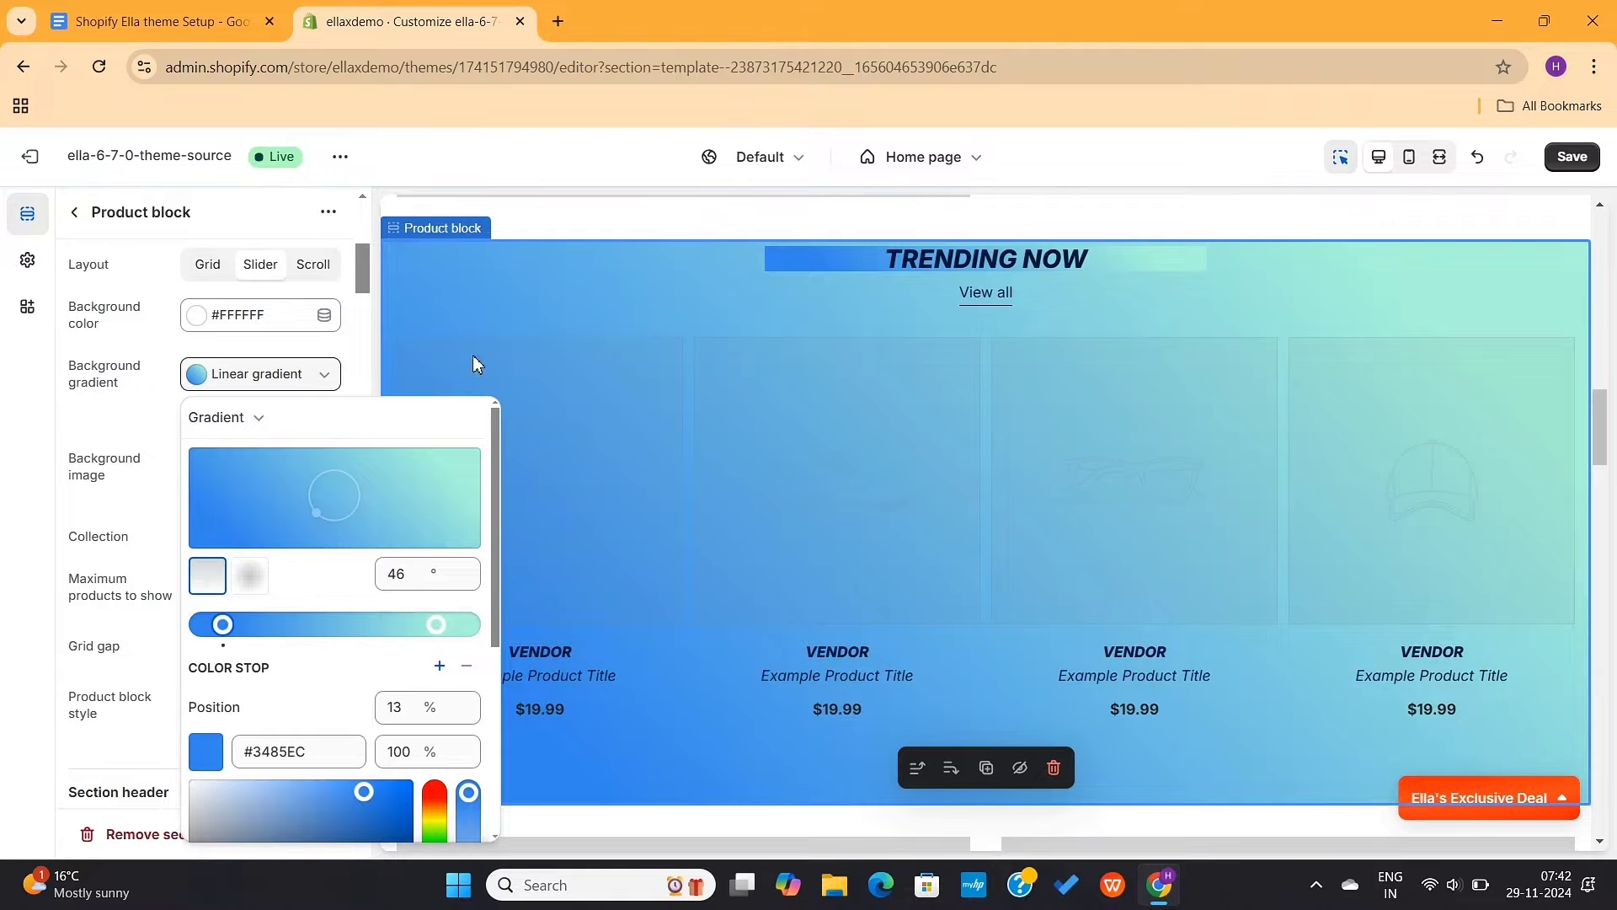
{"action": "key", "text": "ctrl+z"}
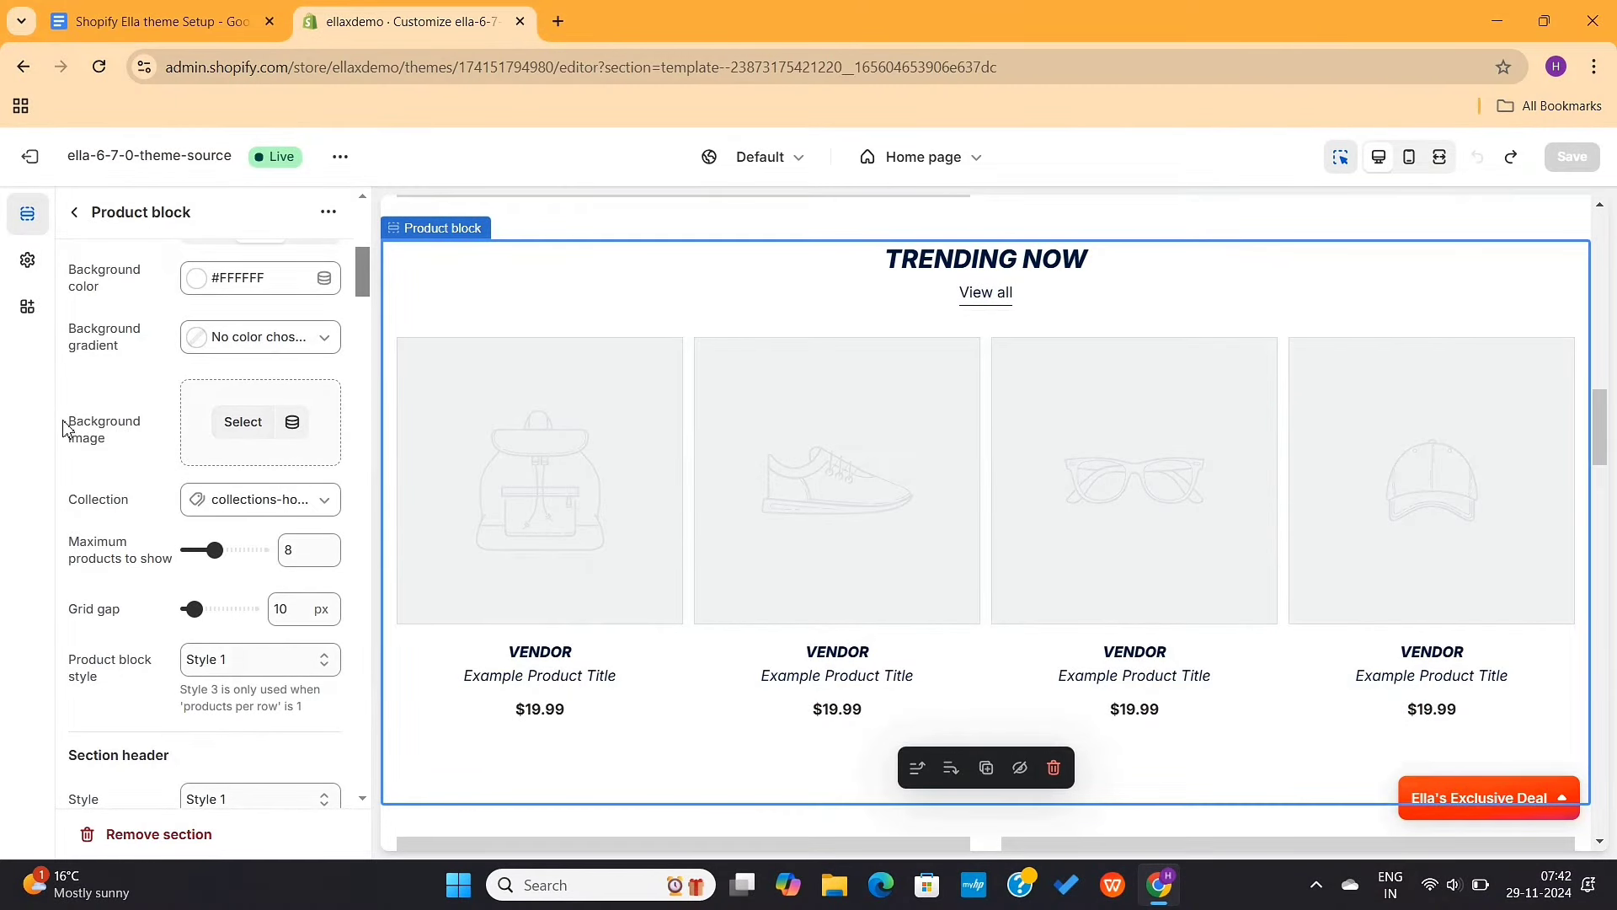
{"action": "left_click", "coordinate": [243, 423]}
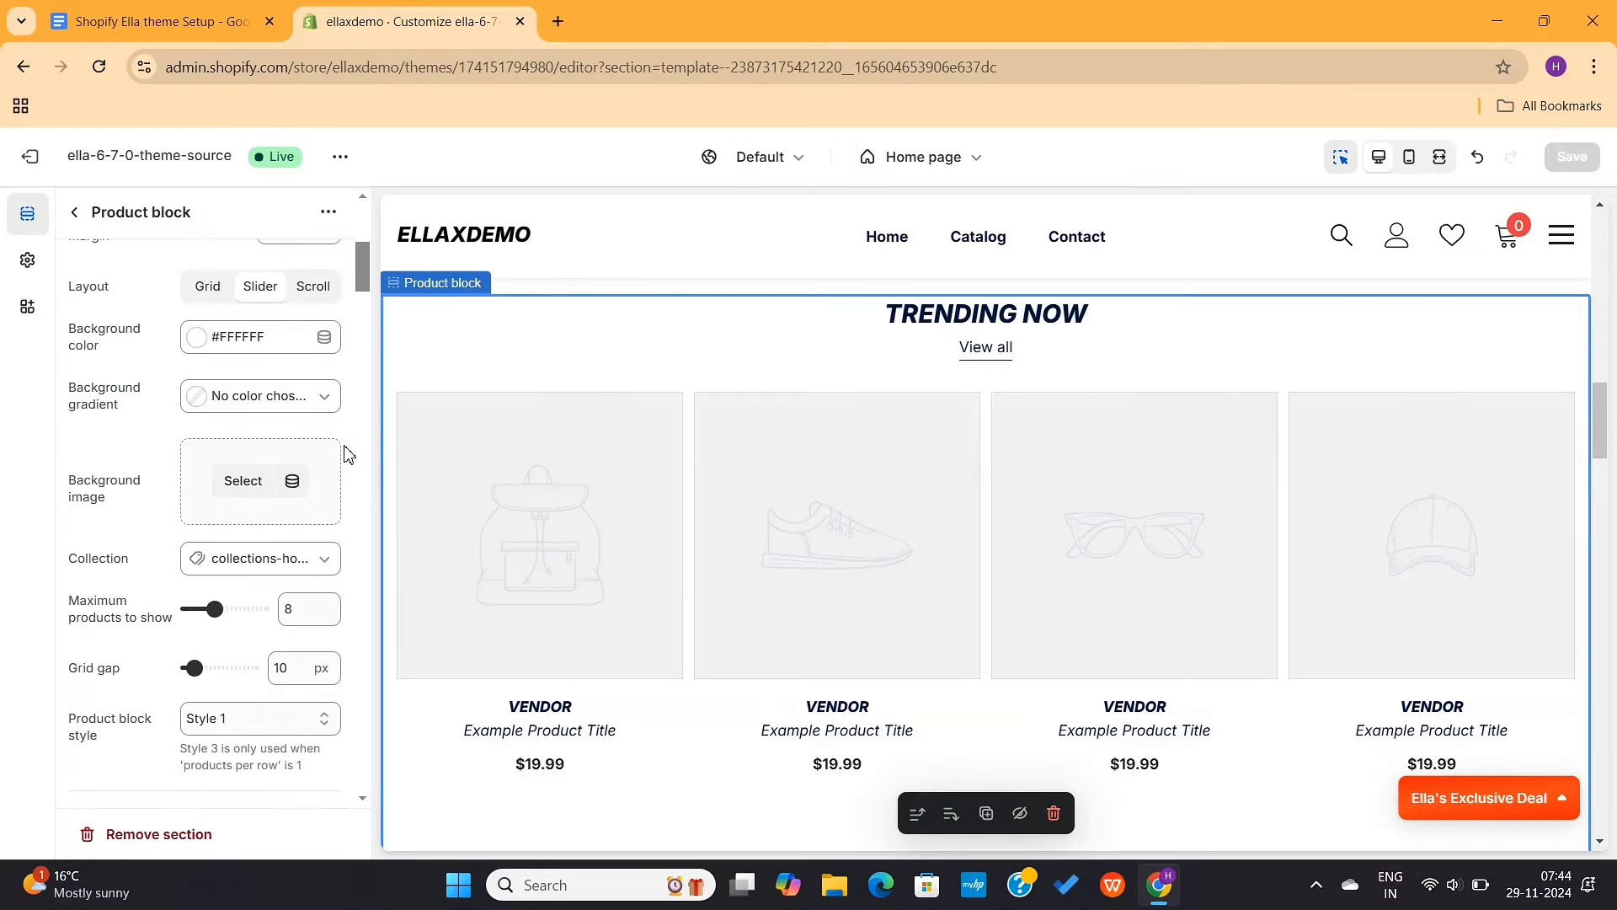
Change the title of the Trending Now product block to "New Arrivals".
{"action": "scroll", "coordinate": [345, 455], "scroll_direction": "down", "scroll_amount": 6}
{"action": "left_click", "coordinate": [969, 324]}
{"action": "left_click_drag", "start_coordinate": [306, 374], "coordinate": [44, 388]}
{"action": "type", "text": "New Arrivals"}
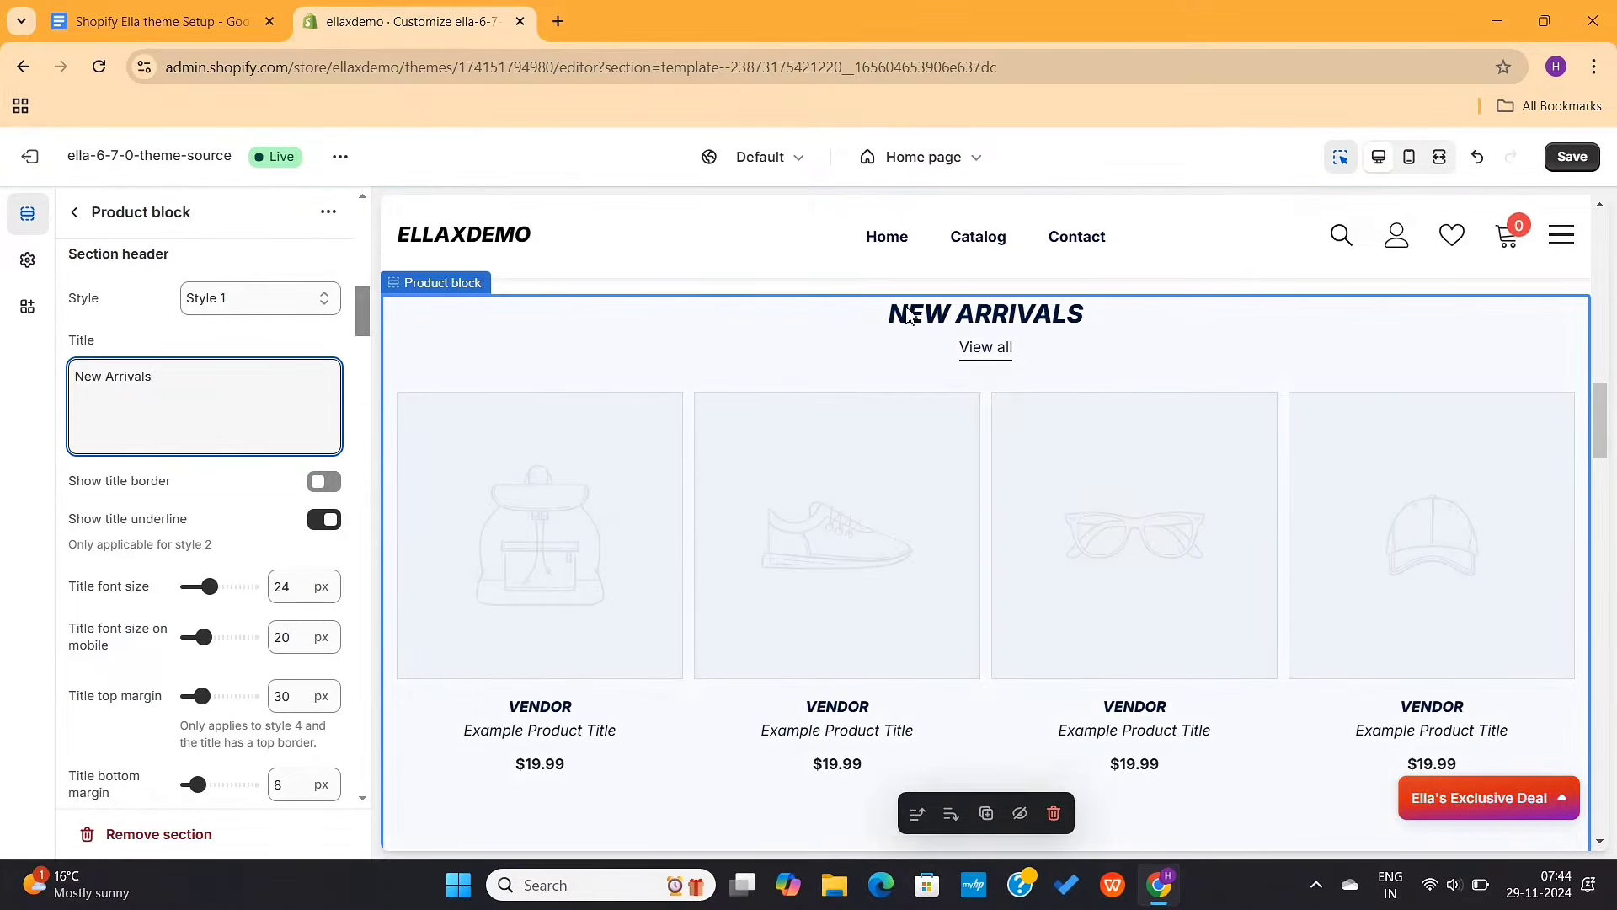
Show the title border, set the title font size to 34 px (18 px on mobile) and top margin to 50 px, and increase both bottom margins.
{"action": "scroll", "coordinate": [225, 334], "scroll_direction": "down", "scroll_amount": 1}
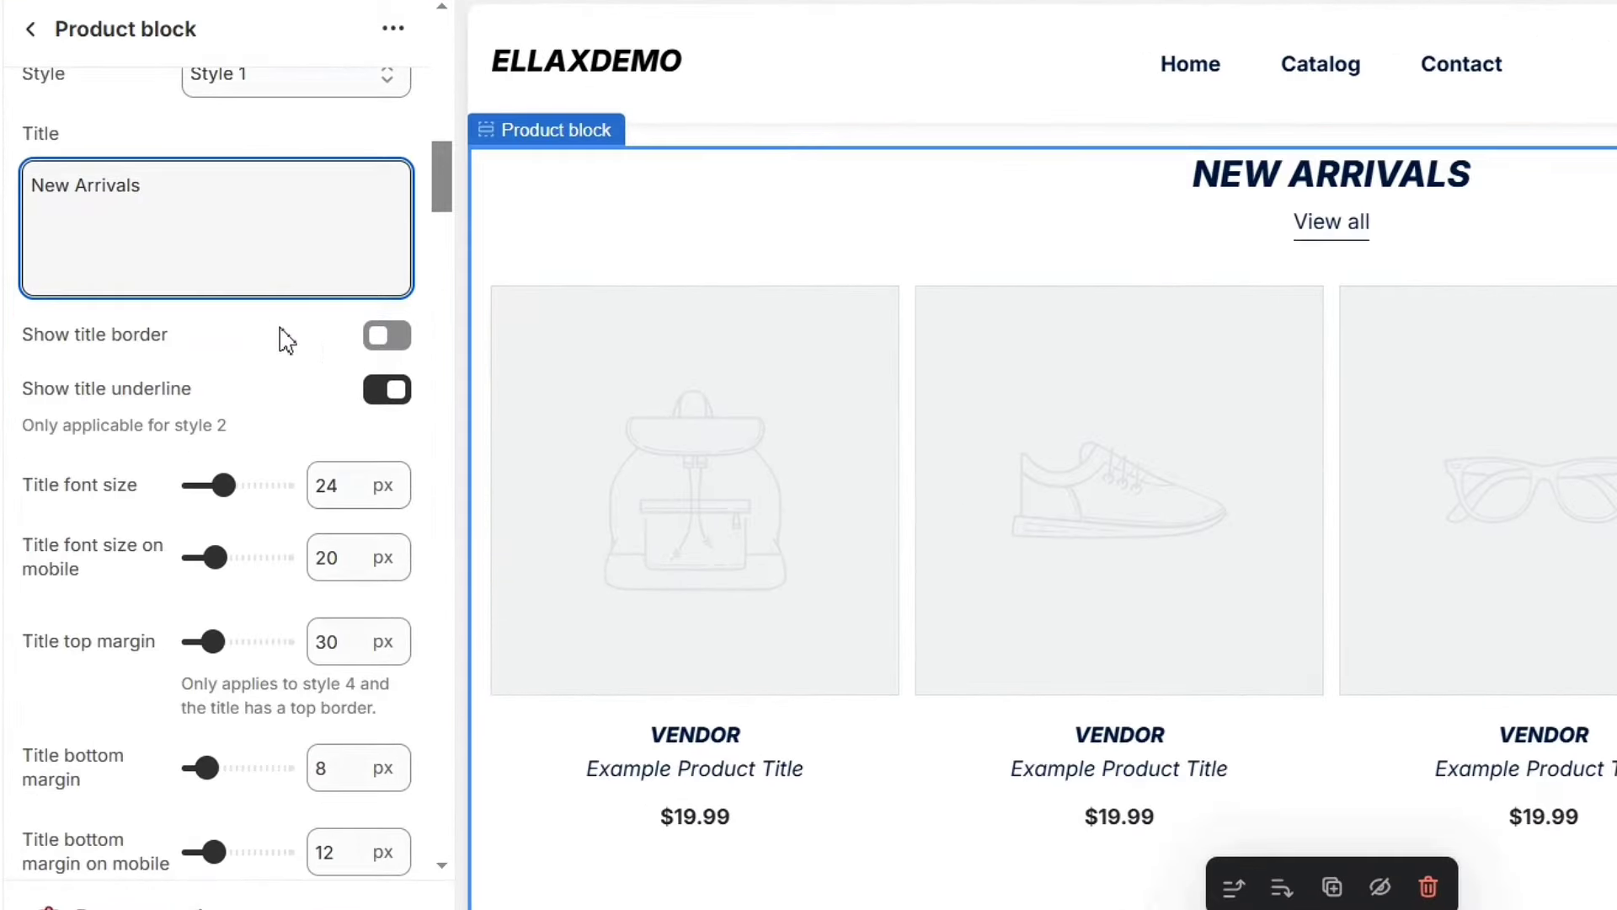
{"action": "left_click", "coordinate": [285, 464]}
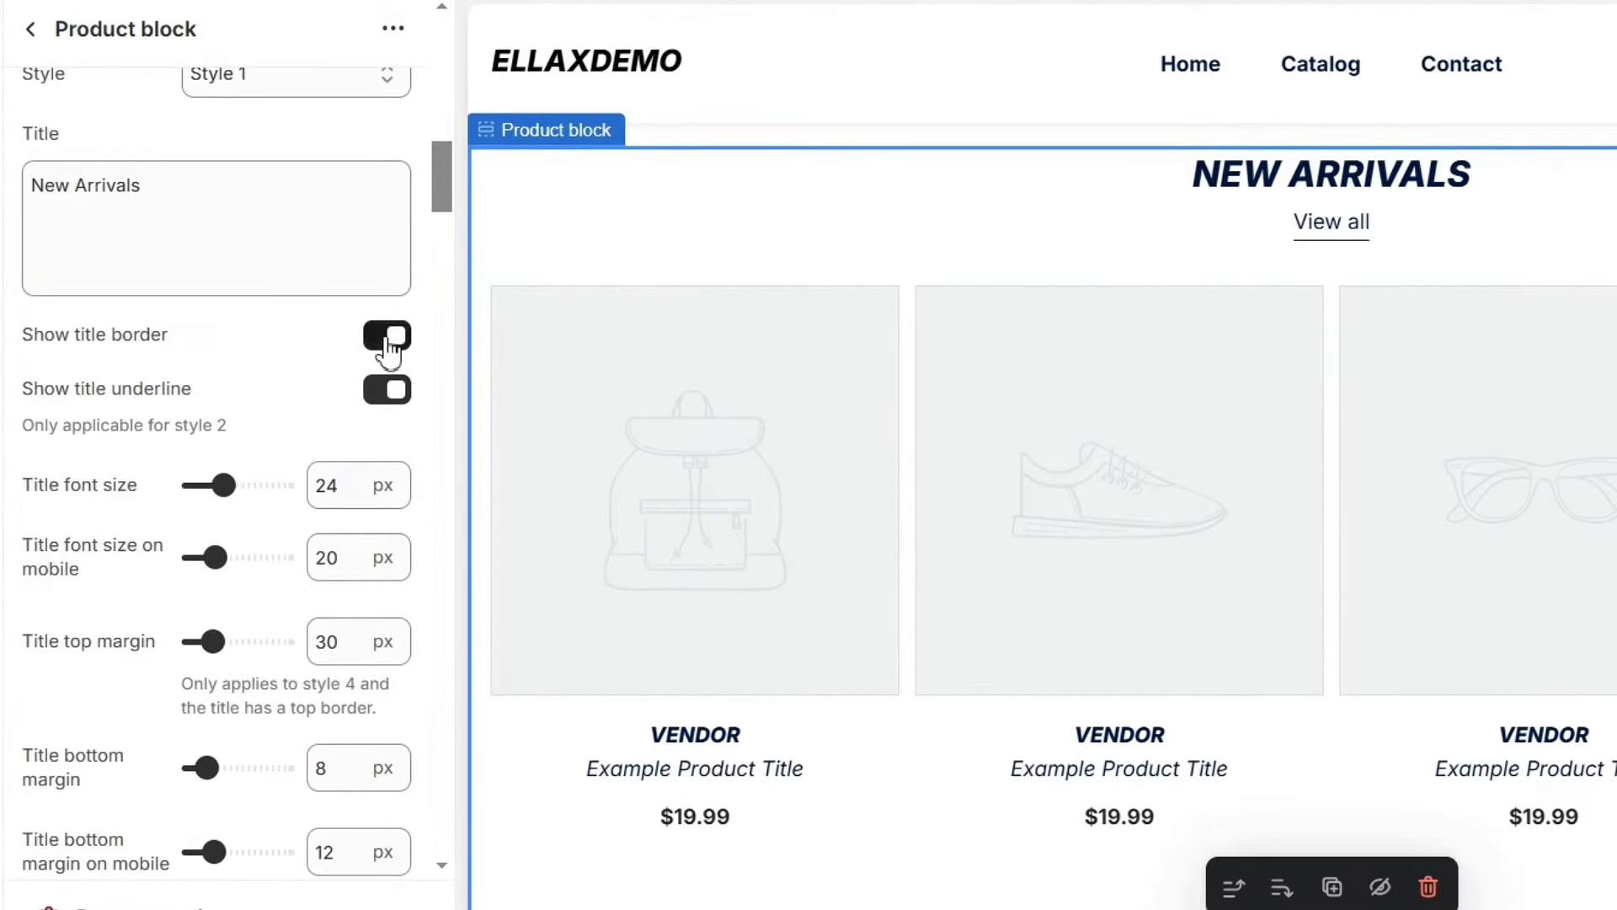
{"action": "scroll", "coordinate": [278, 376], "scroll_direction": "down", "scroll_amount": 3}
{"action": "left_click_drag", "start_coordinate": [225, 207], "coordinate": [246, 207]}
{"action": "left_click_drag", "start_coordinate": [215, 279], "coordinate": [211, 279]}
{"action": "left_click_drag", "start_coordinate": [211, 364], "coordinate": [232, 364]}
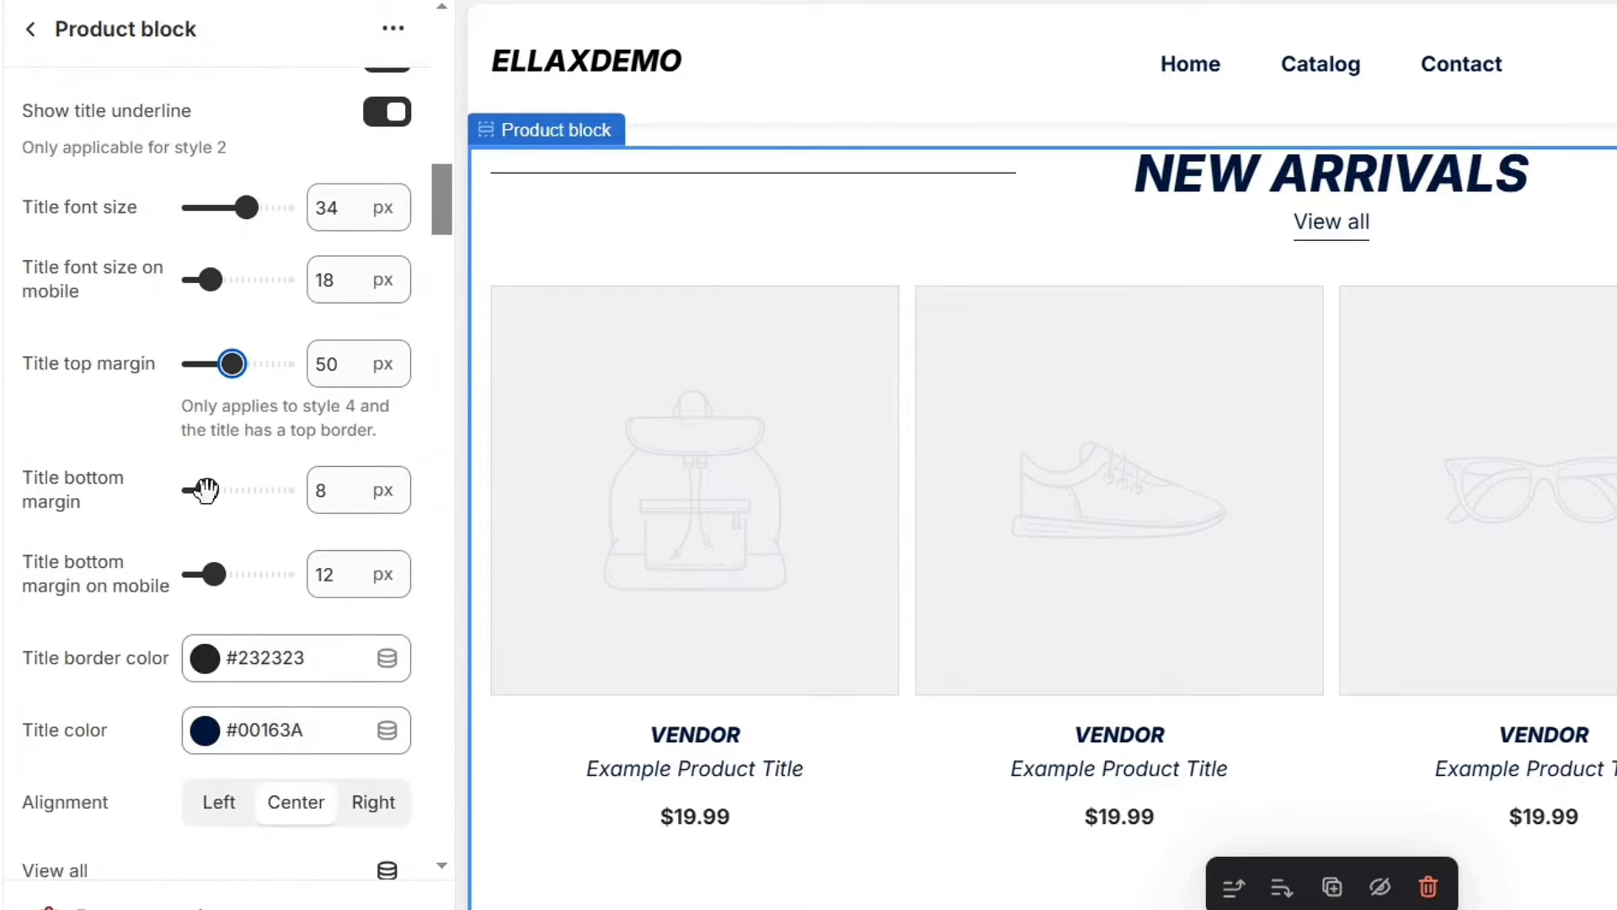
{"action": "left_click_drag", "start_coordinate": [205, 490], "coordinate": [213, 490]}
{"action": "left_click_drag", "start_coordinate": [215, 575], "coordinate": [232, 575]}
Try left alignment for the product block's "View all" link and return it to center.
{"action": "scroll", "coordinate": [221, 408], "scroll_direction": "down", "scroll_amount": 5}
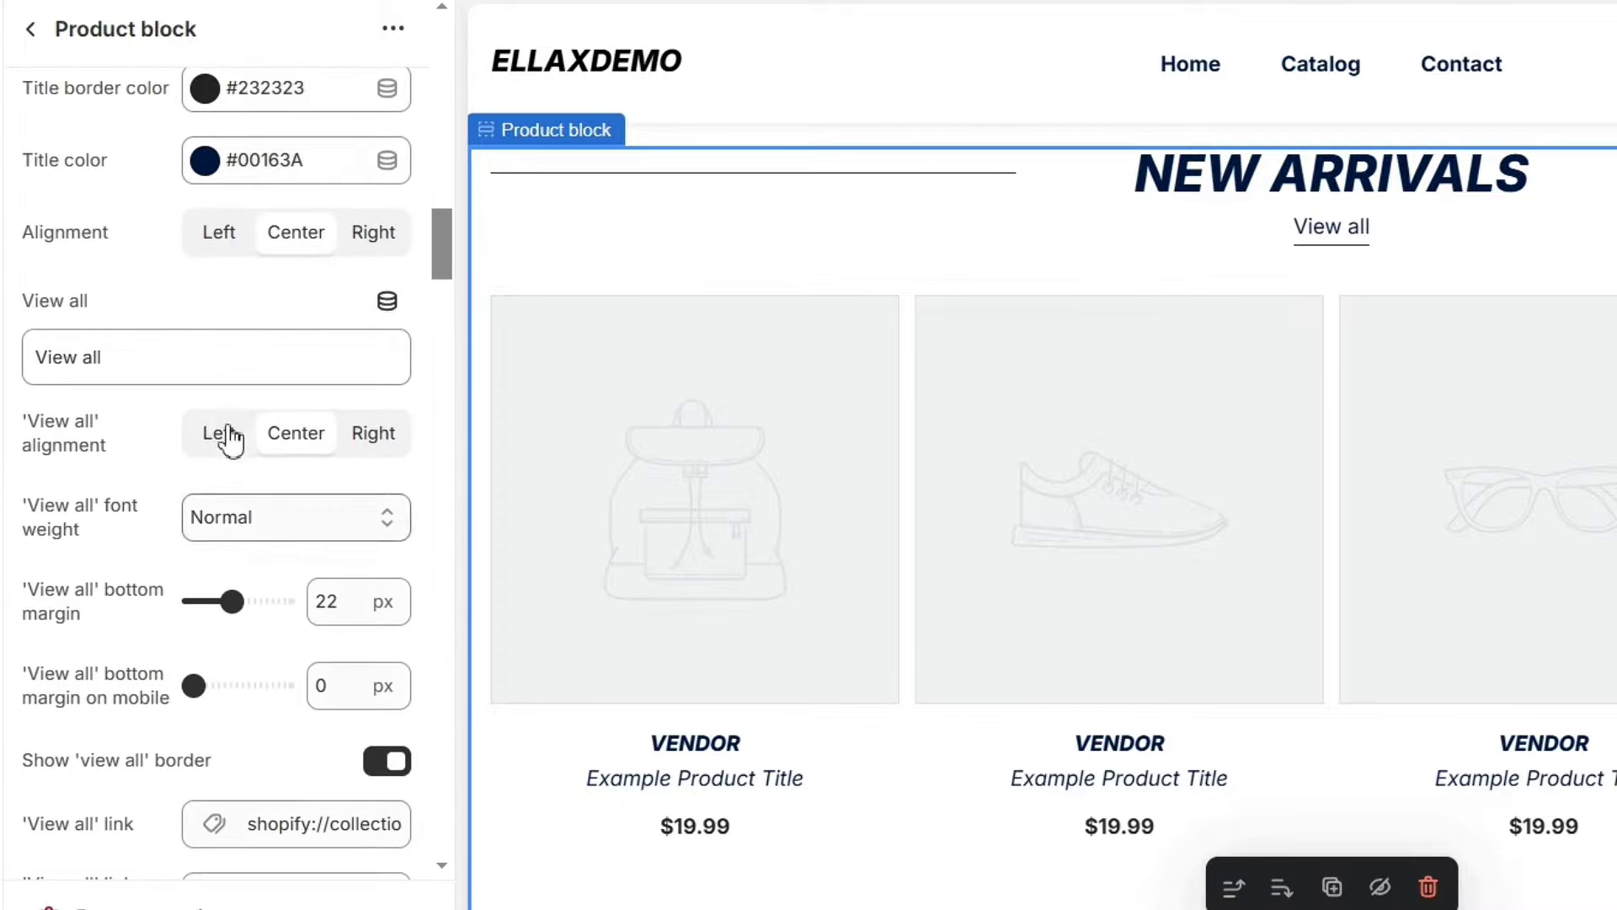
{"action": "scroll", "coordinate": [253, 425], "scroll_direction": "down", "scroll_amount": 2}
{"action": "left_click", "coordinate": [236, 291]}
{"action": "left_click", "coordinate": [301, 275]}
Remove the collection assigned to the New Arrivals product block and select the Vans shoes collection in its place.
{"action": "scroll", "coordinate": [320, 362], "scroll_direction": "down", "scroll_amount": 15}
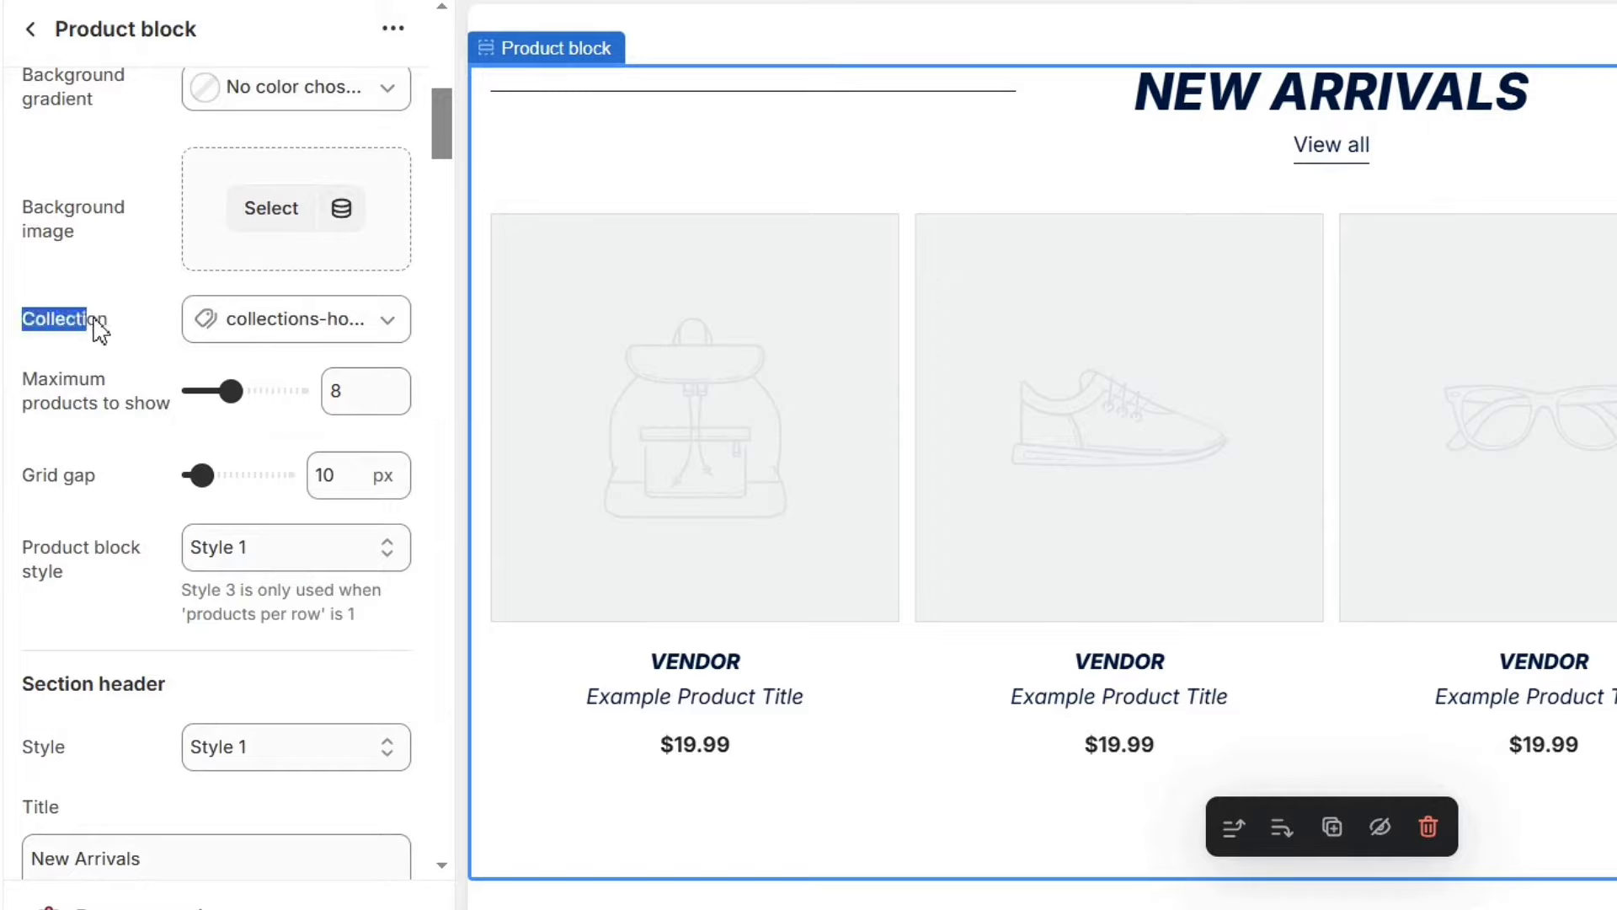
{"action": "left_click", "coordinate": [128, 324]}
{"action": "left_click", "coordinate": [337, 319]}
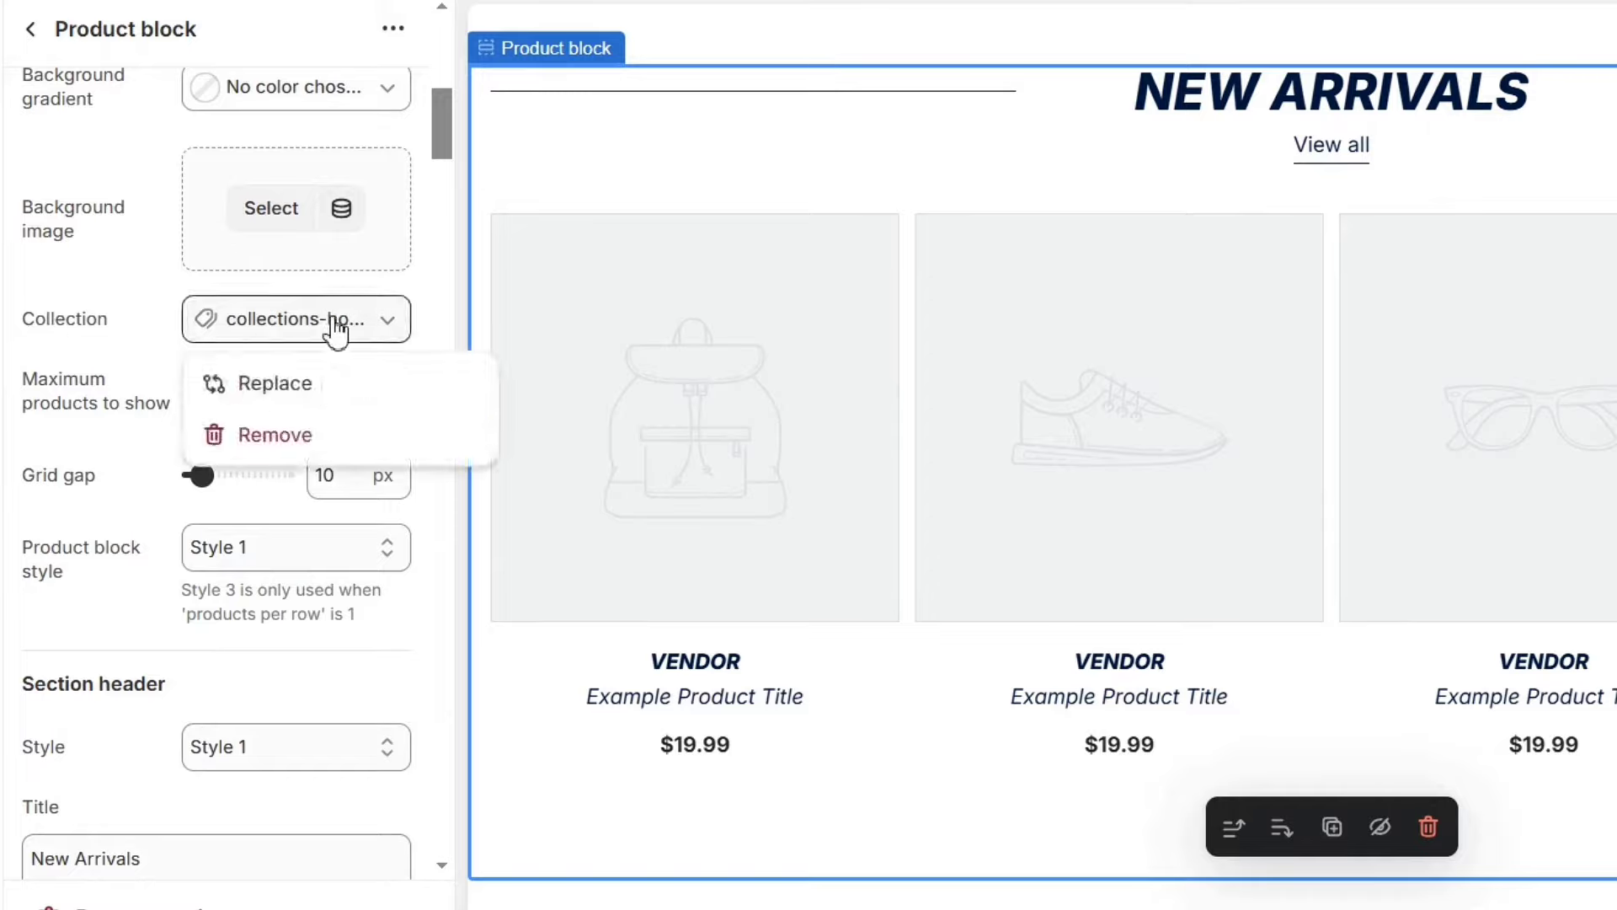
{"action": "left_click", "coordinate": [305, 436]}
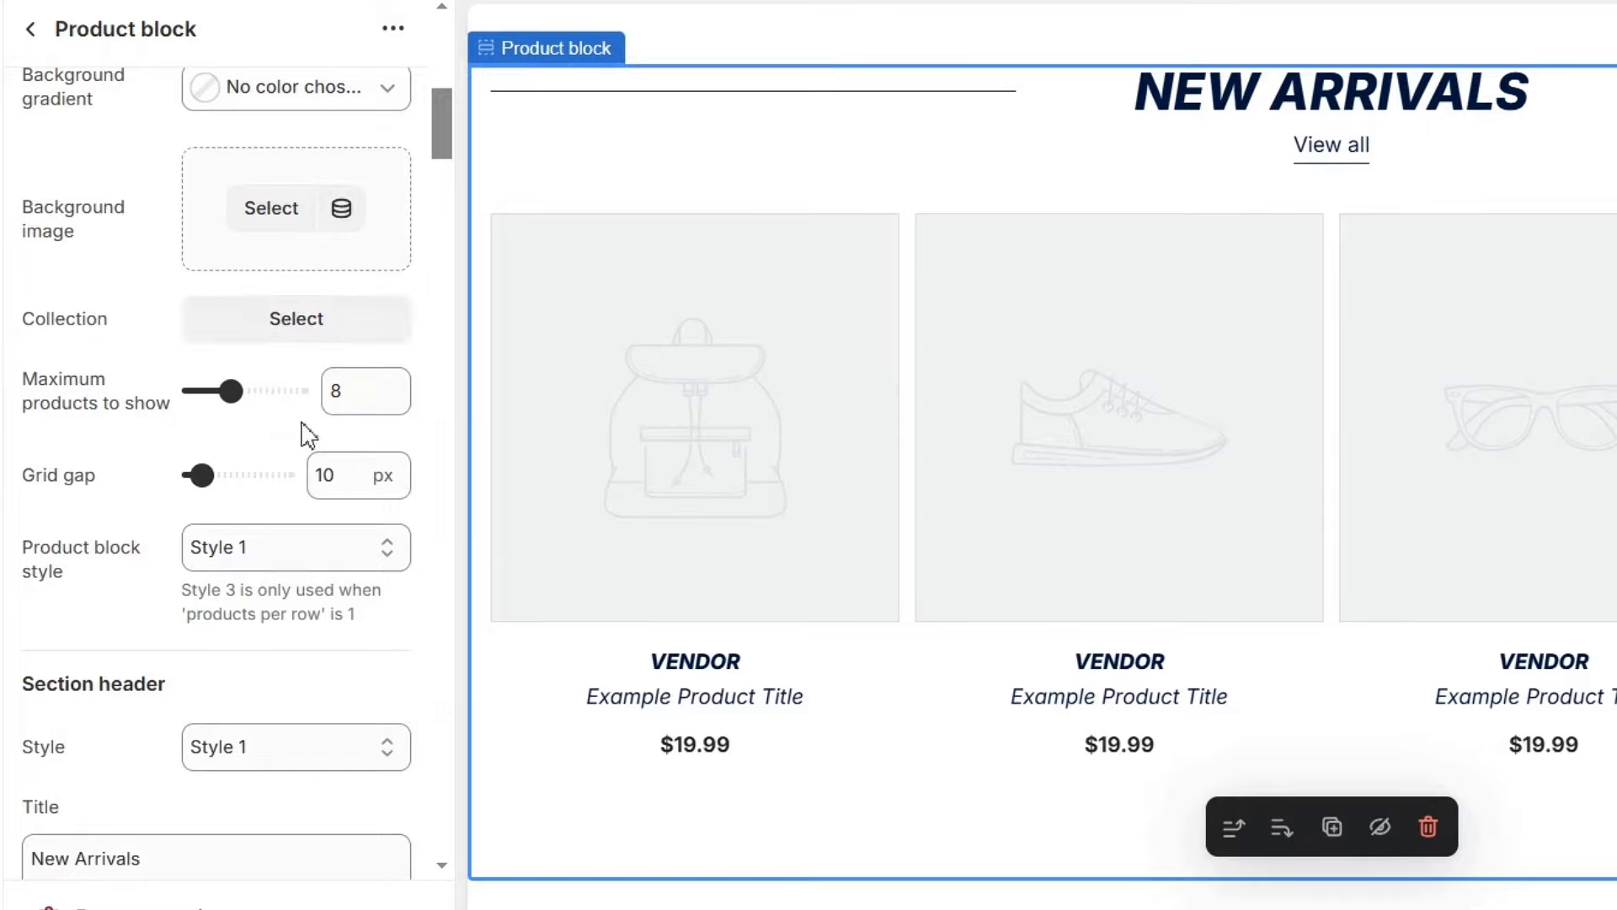
{"action": "left_click", "coordinate": [329, 337]}
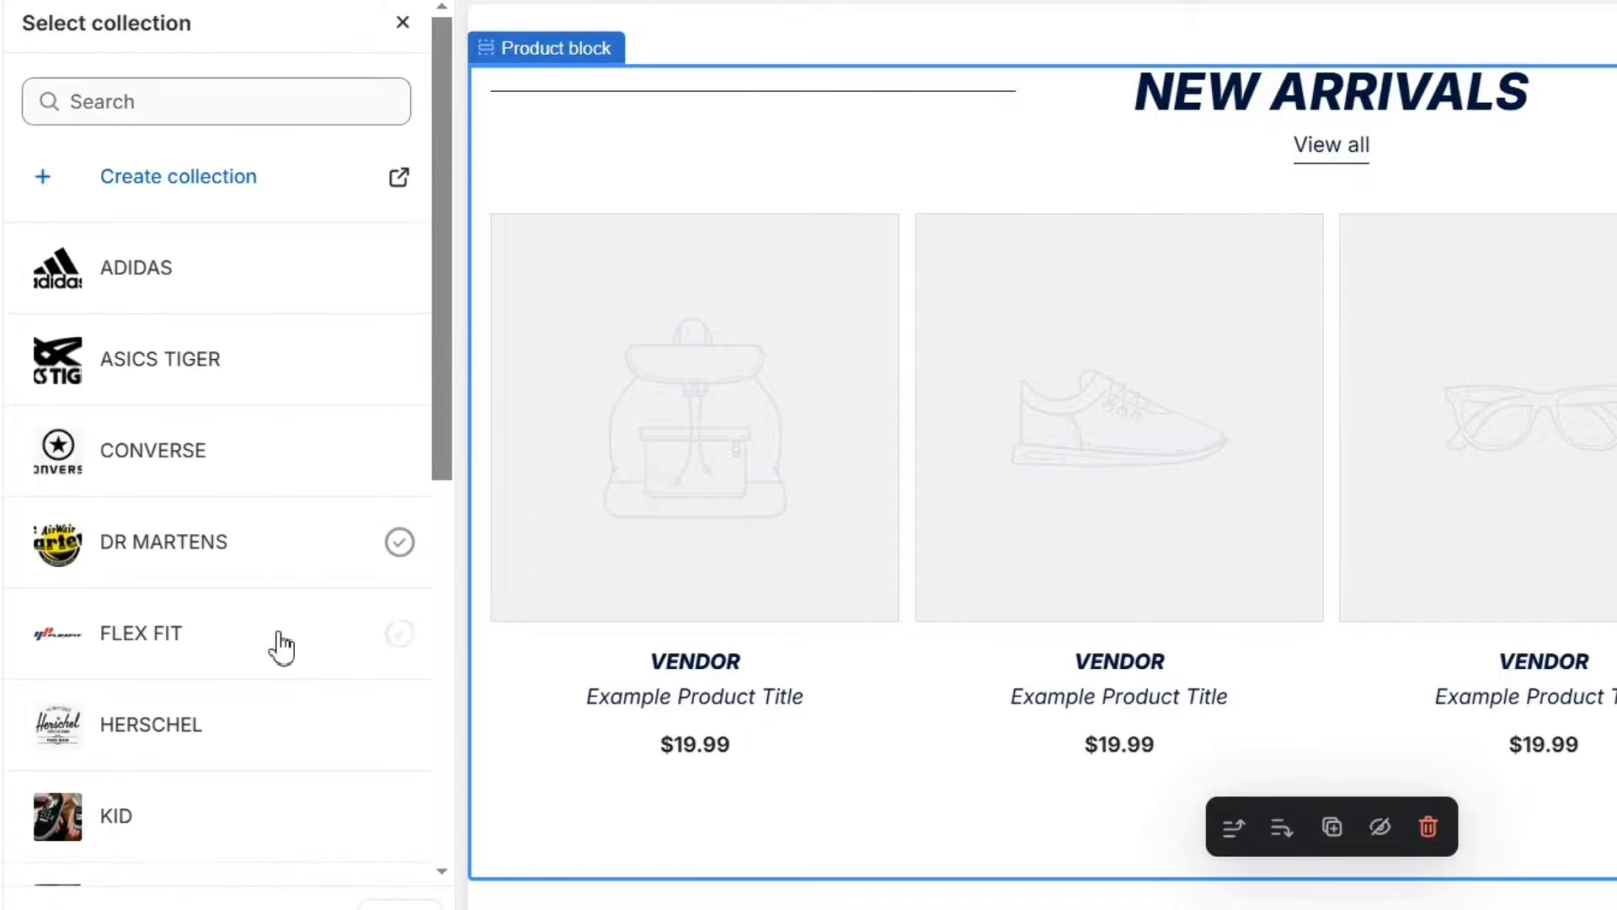
{"action": "scroll", "coordinate": [278, 644], "scroll_direction": "down", "scroll_amount": 10}
{"action": "left_click", "coordinate": [244, 134]}
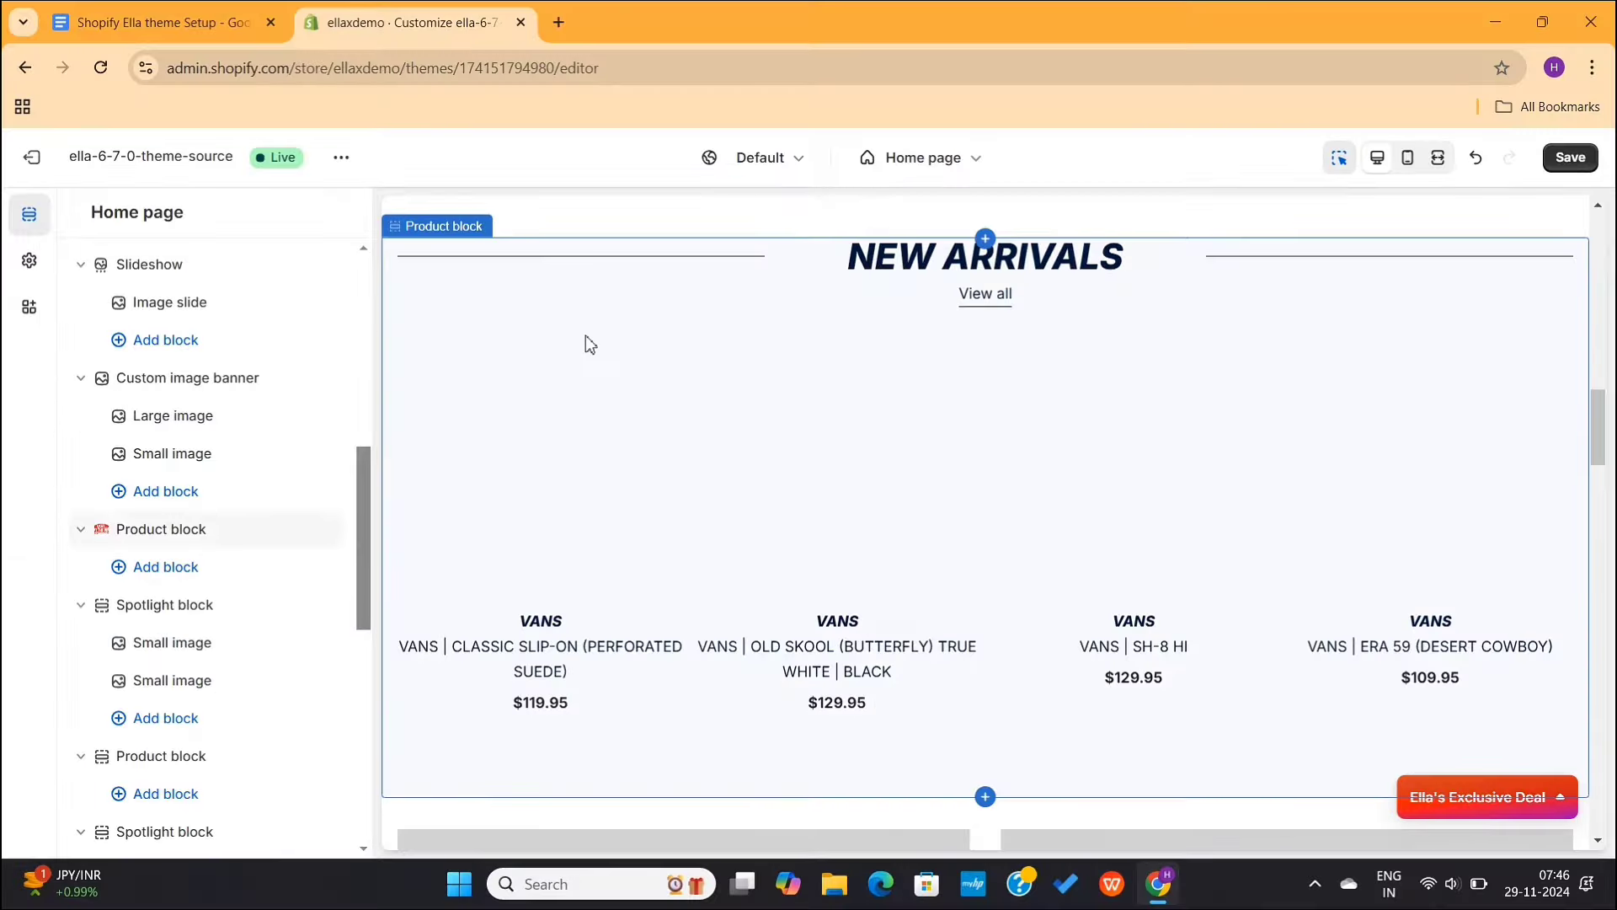
Open the home page's slideshow section and examine its placeholder for the required banner image dimensions.
{"action": "scroll", "coordinate": [310, 256], "scroll_direction": "up", "scroll_amount": 7}
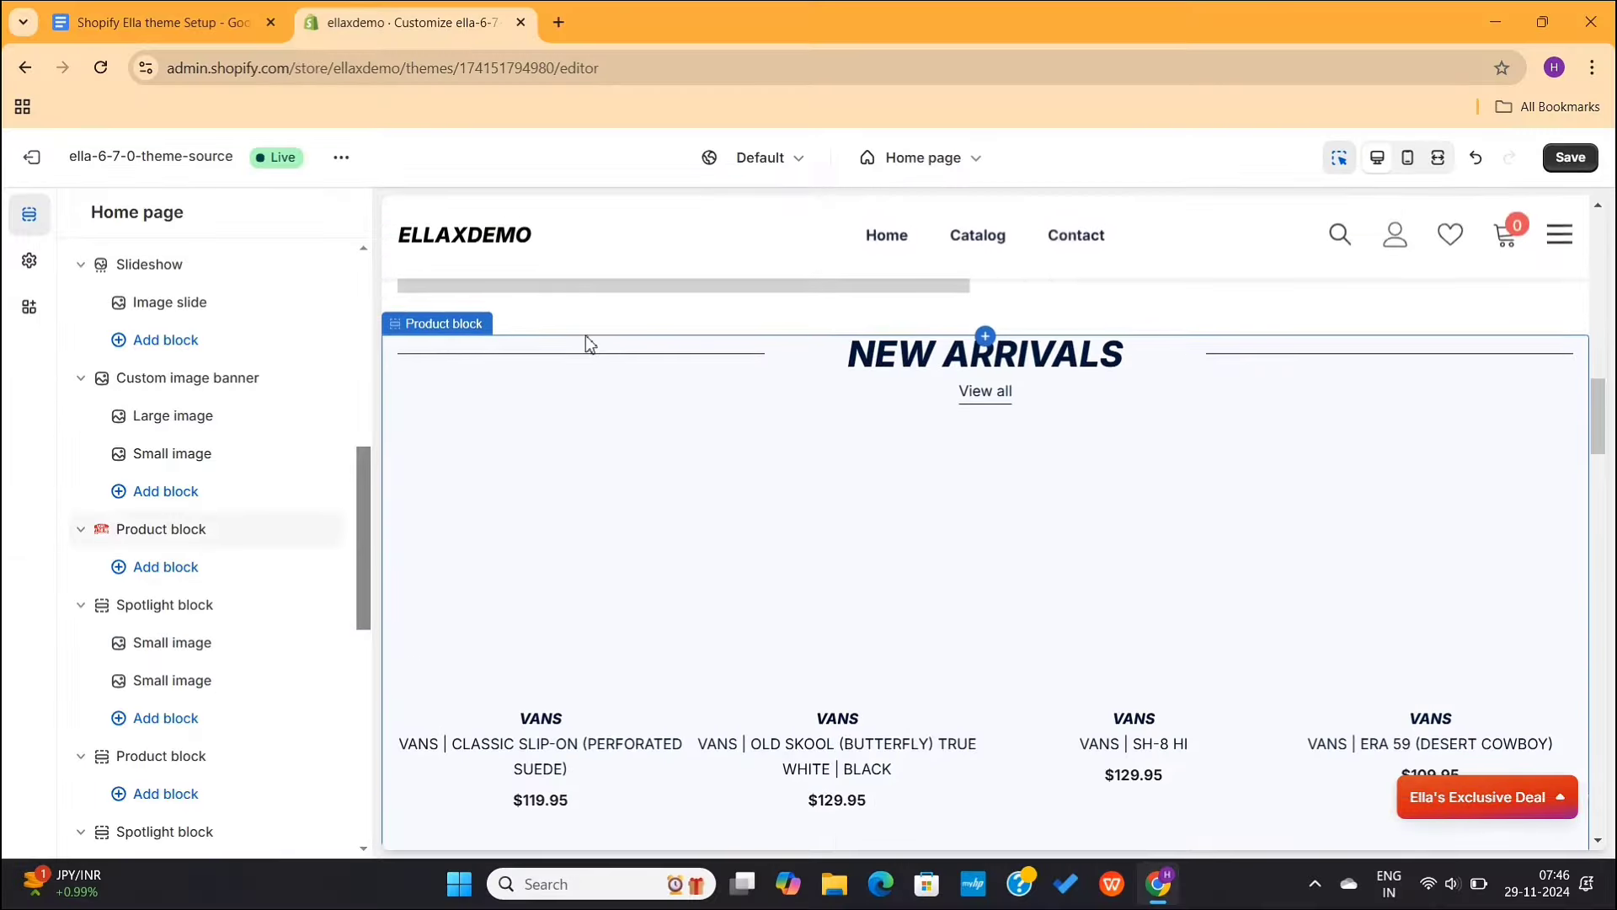
{"action": "scroll", "coordinate": [589, 344], "scroll_direction": "up", "scroll_amount": 5}
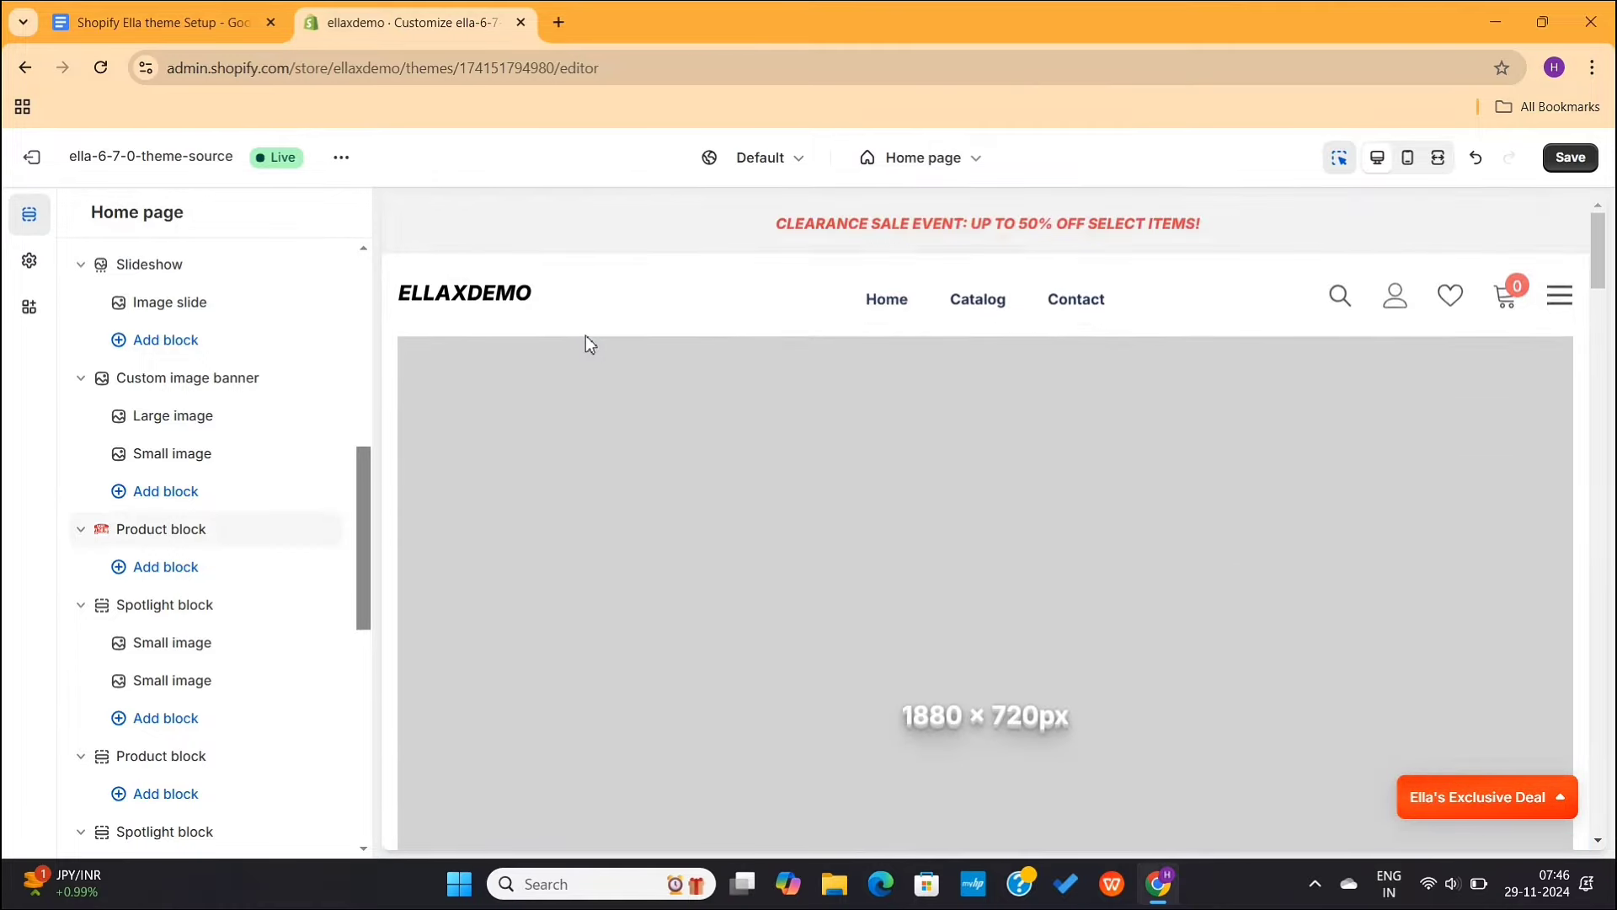
{"action": "left_click", "coordinate": [737, 455]}
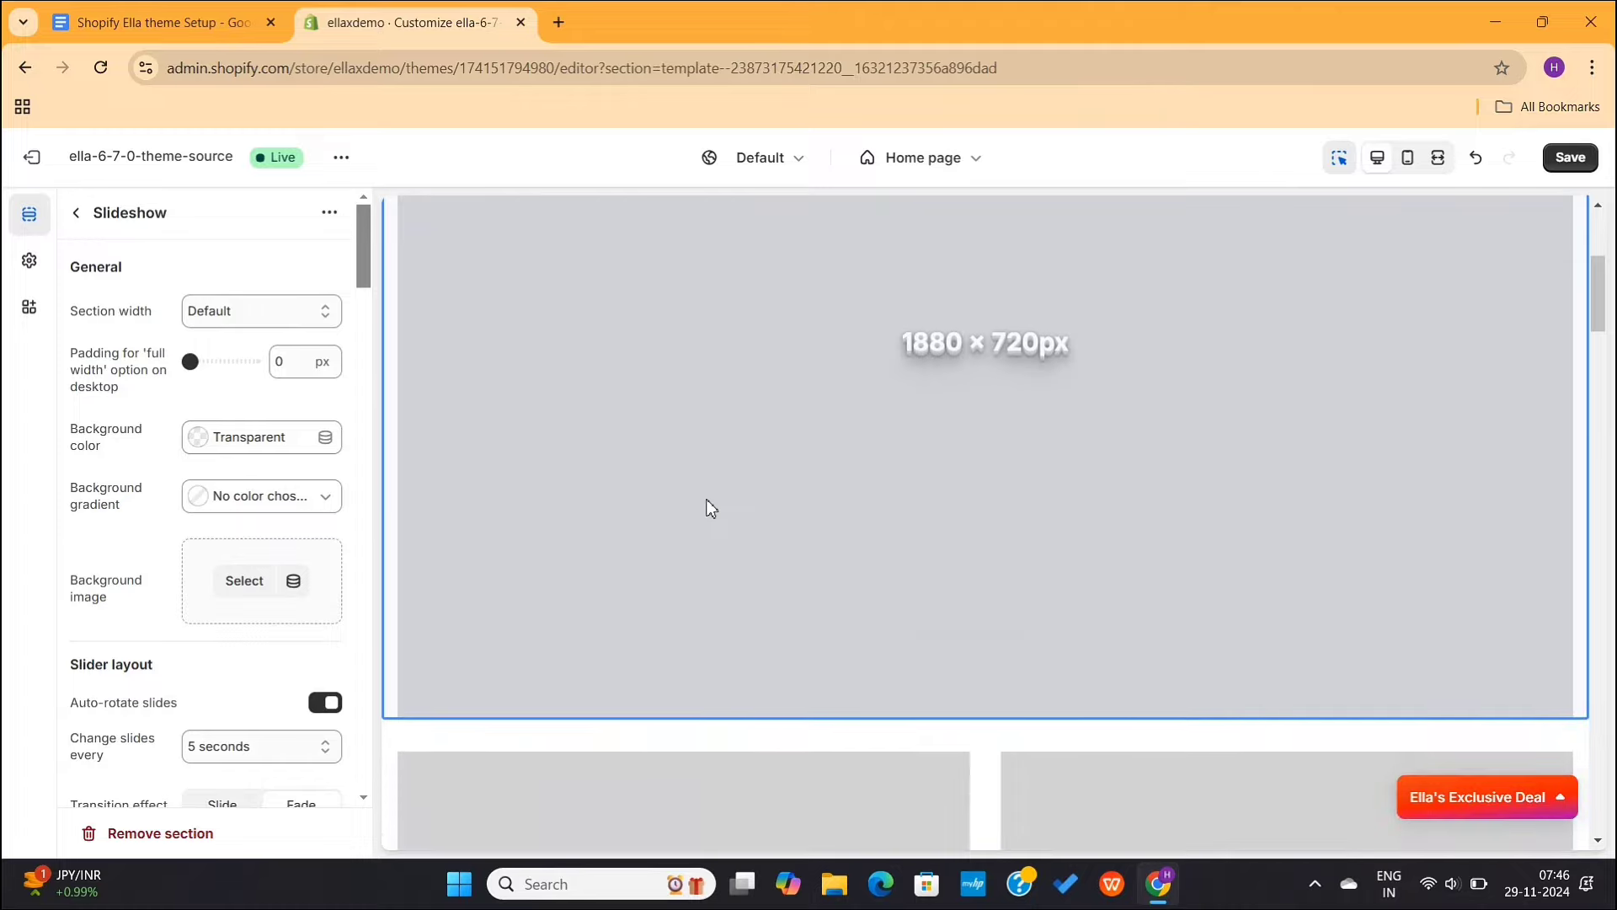
{"action": "scroll", "coordinate": [614, 530], "scroll_direction": "down", "scroll_amount": 3}
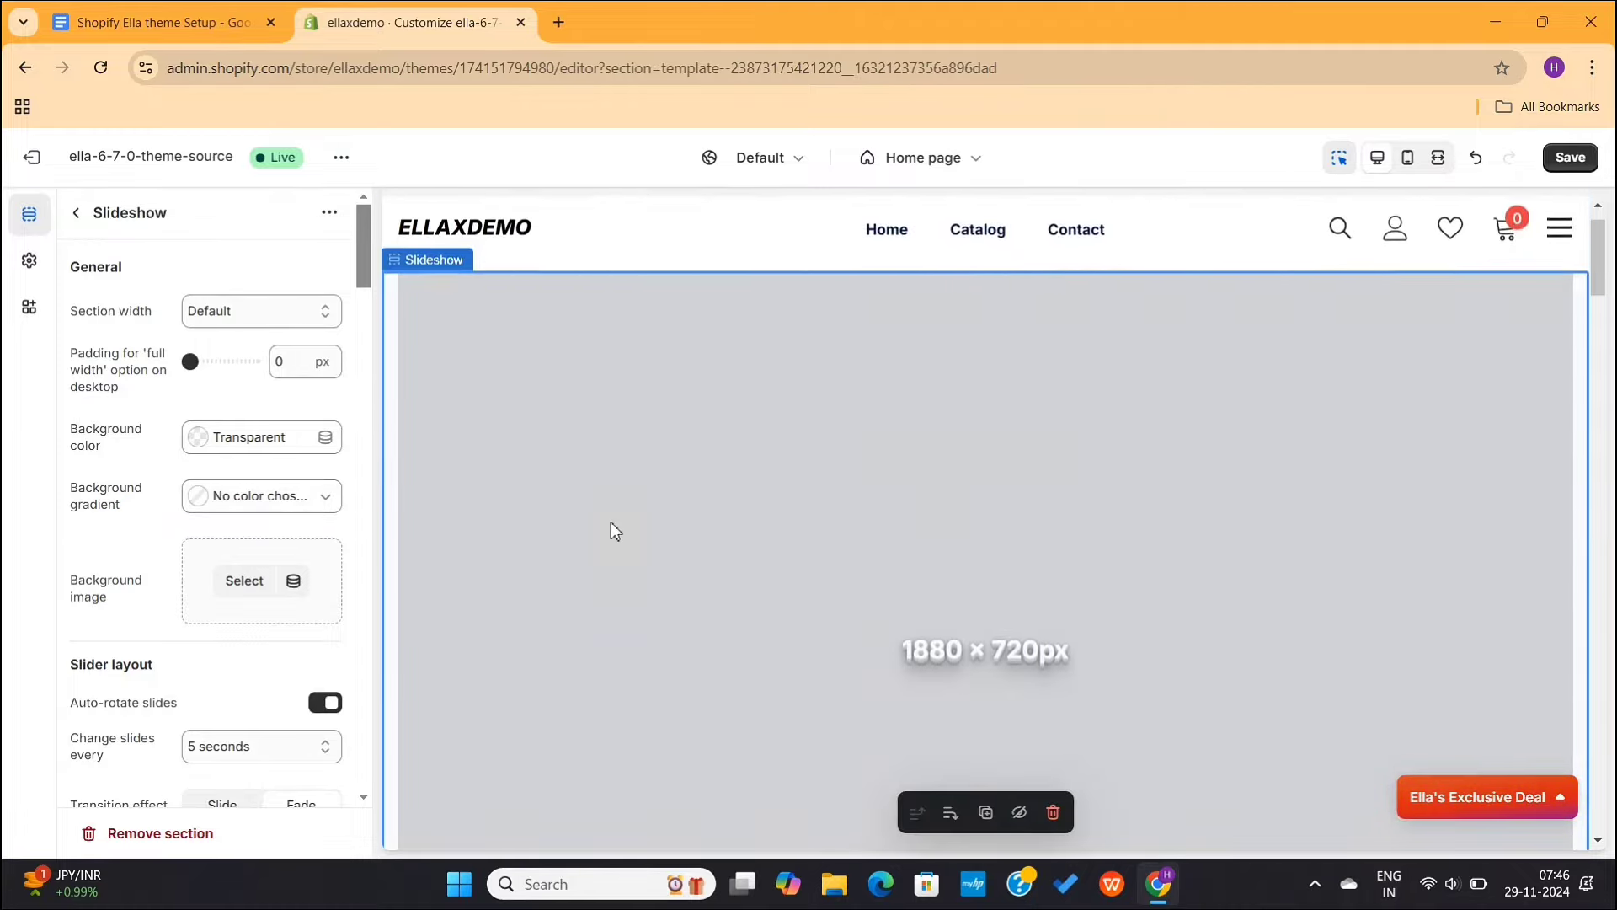
{"action": "scroll", "coordinate": [610, 522], "scroll_direction": "down", "scroll_amount": 3}
{"action": "scroll", "coordinate": [610, 522], "scroll_direction": "up", "scroll_amount": 5}
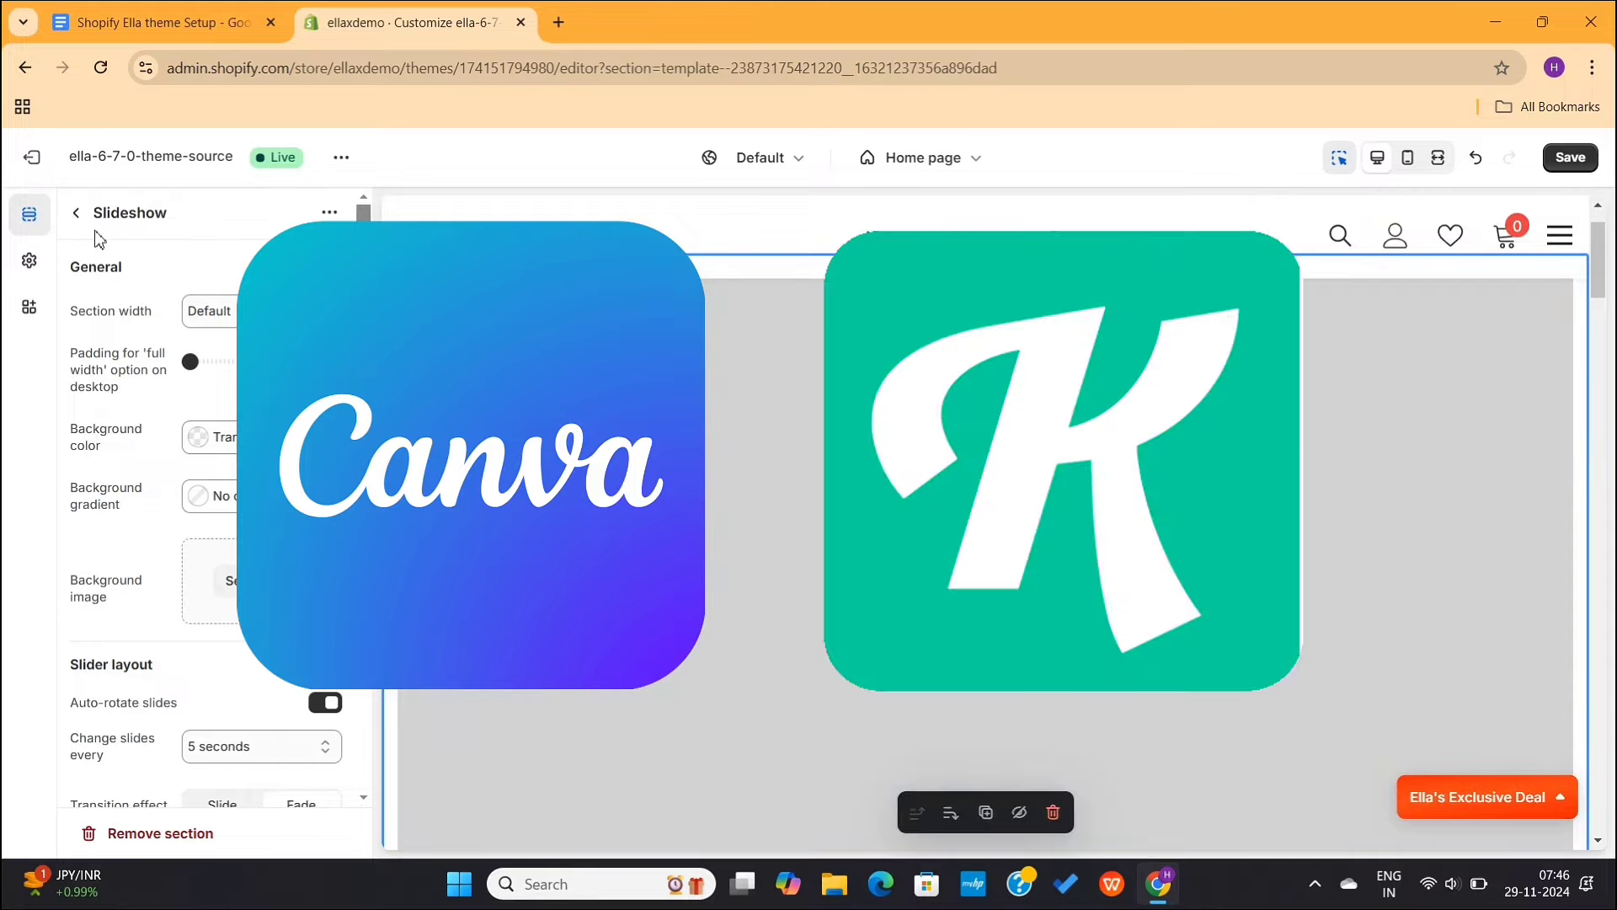
{"action": "left_click", "coordinate": [77, 213]}
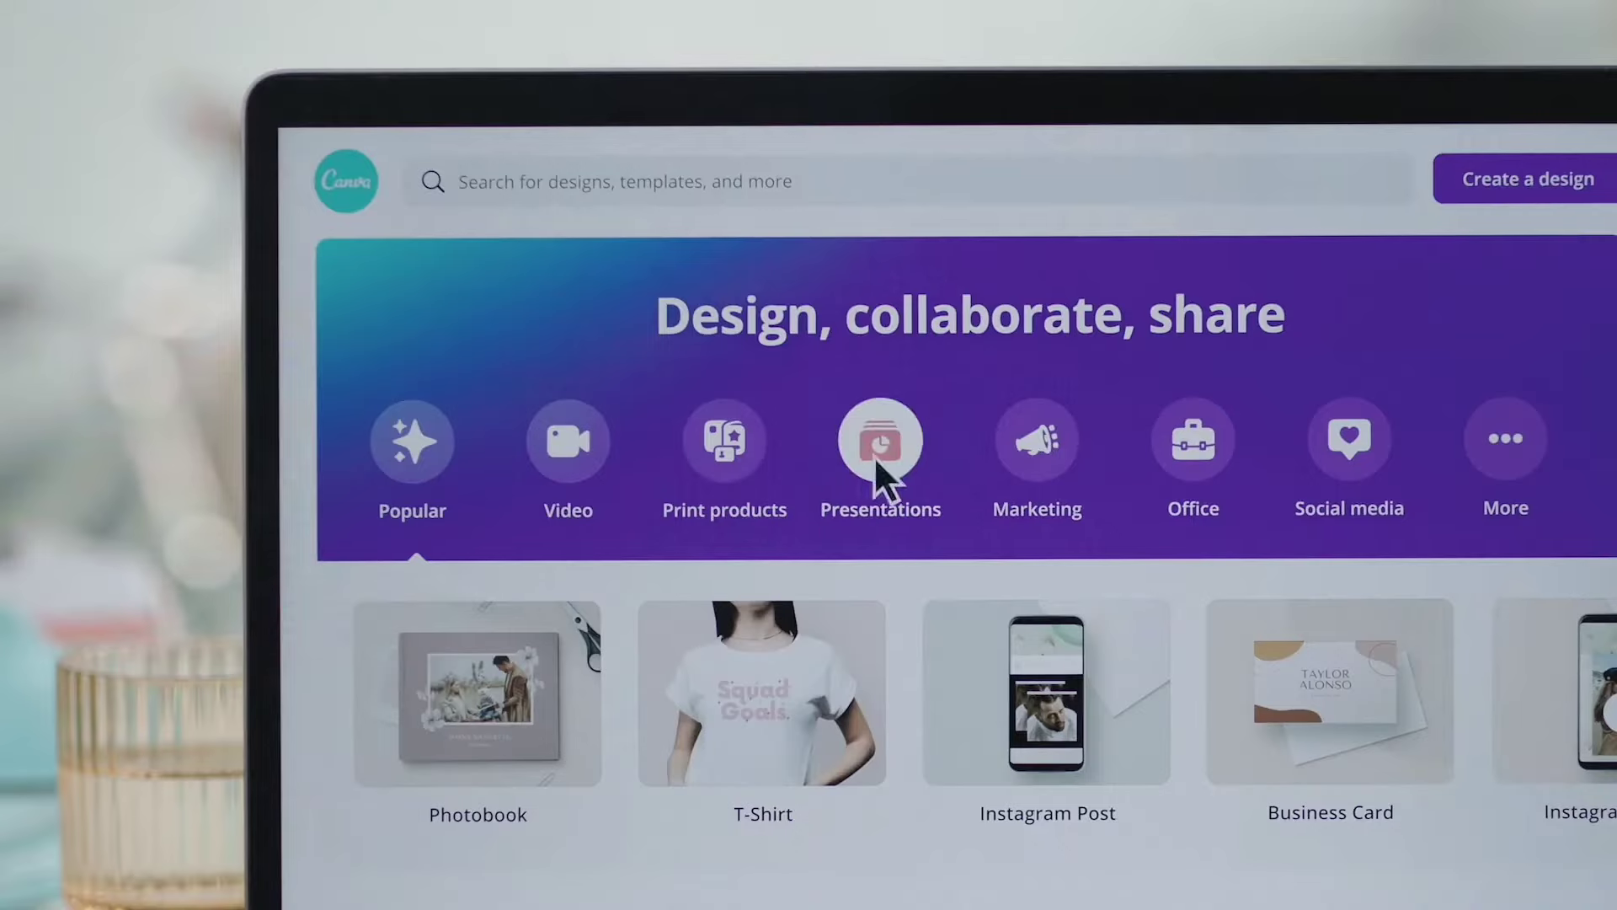
{"action": "left_click", "coordinate": [876, 459]}
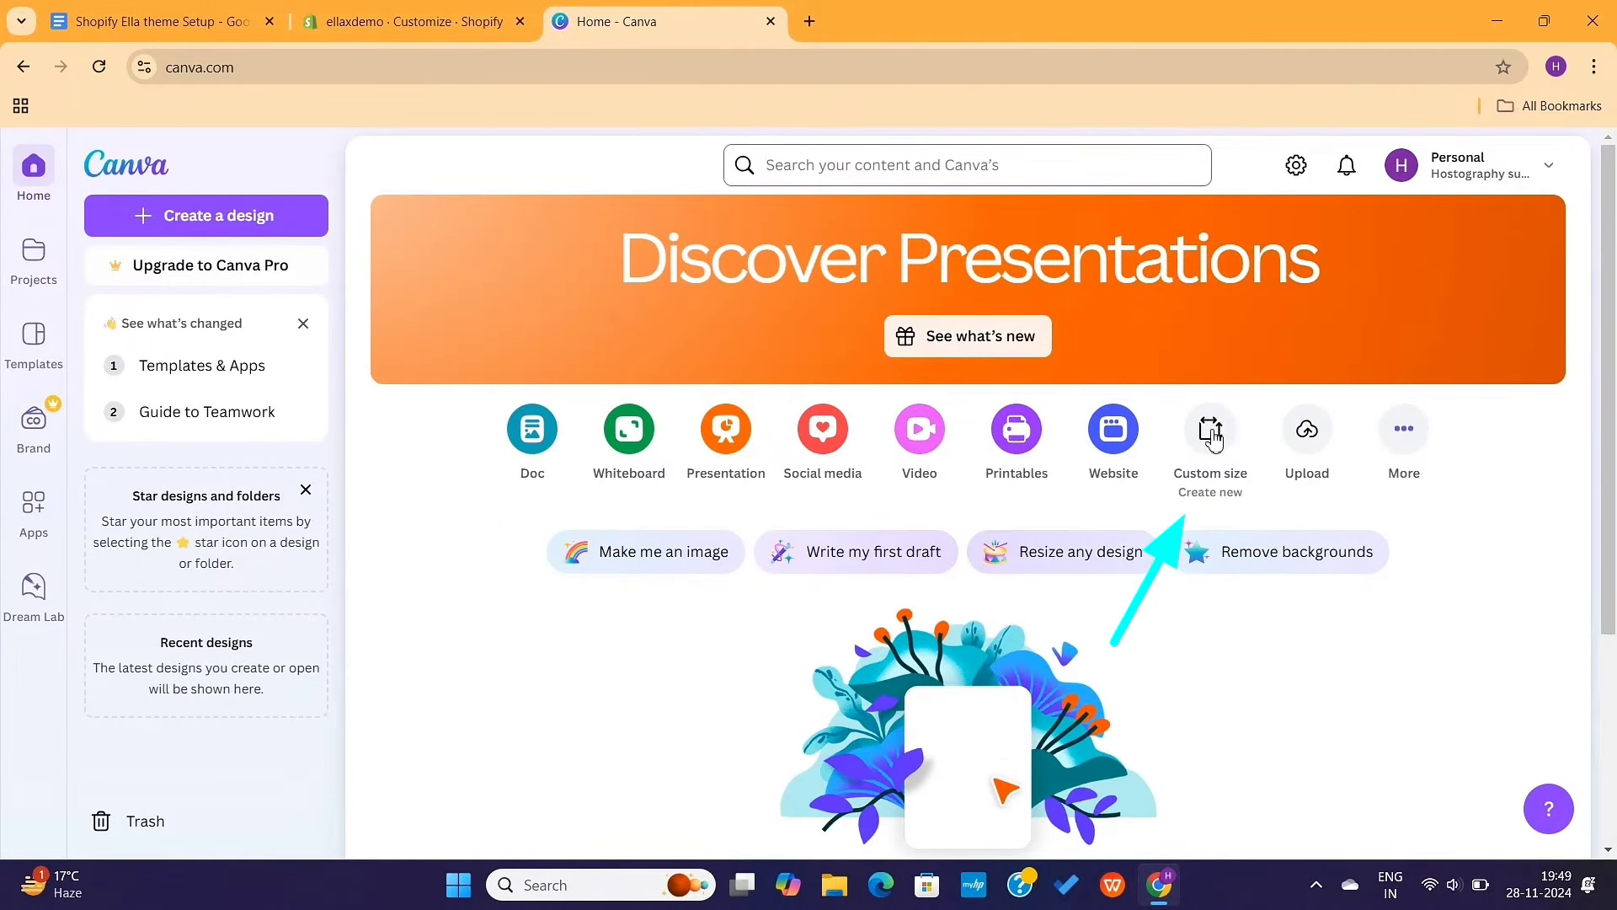
Create a new custom-size design 1880 px wide and 720 px high, matching the Shopify slideshow placeholder.
{"action": "left_click", "coordinate": [1212, 434]}
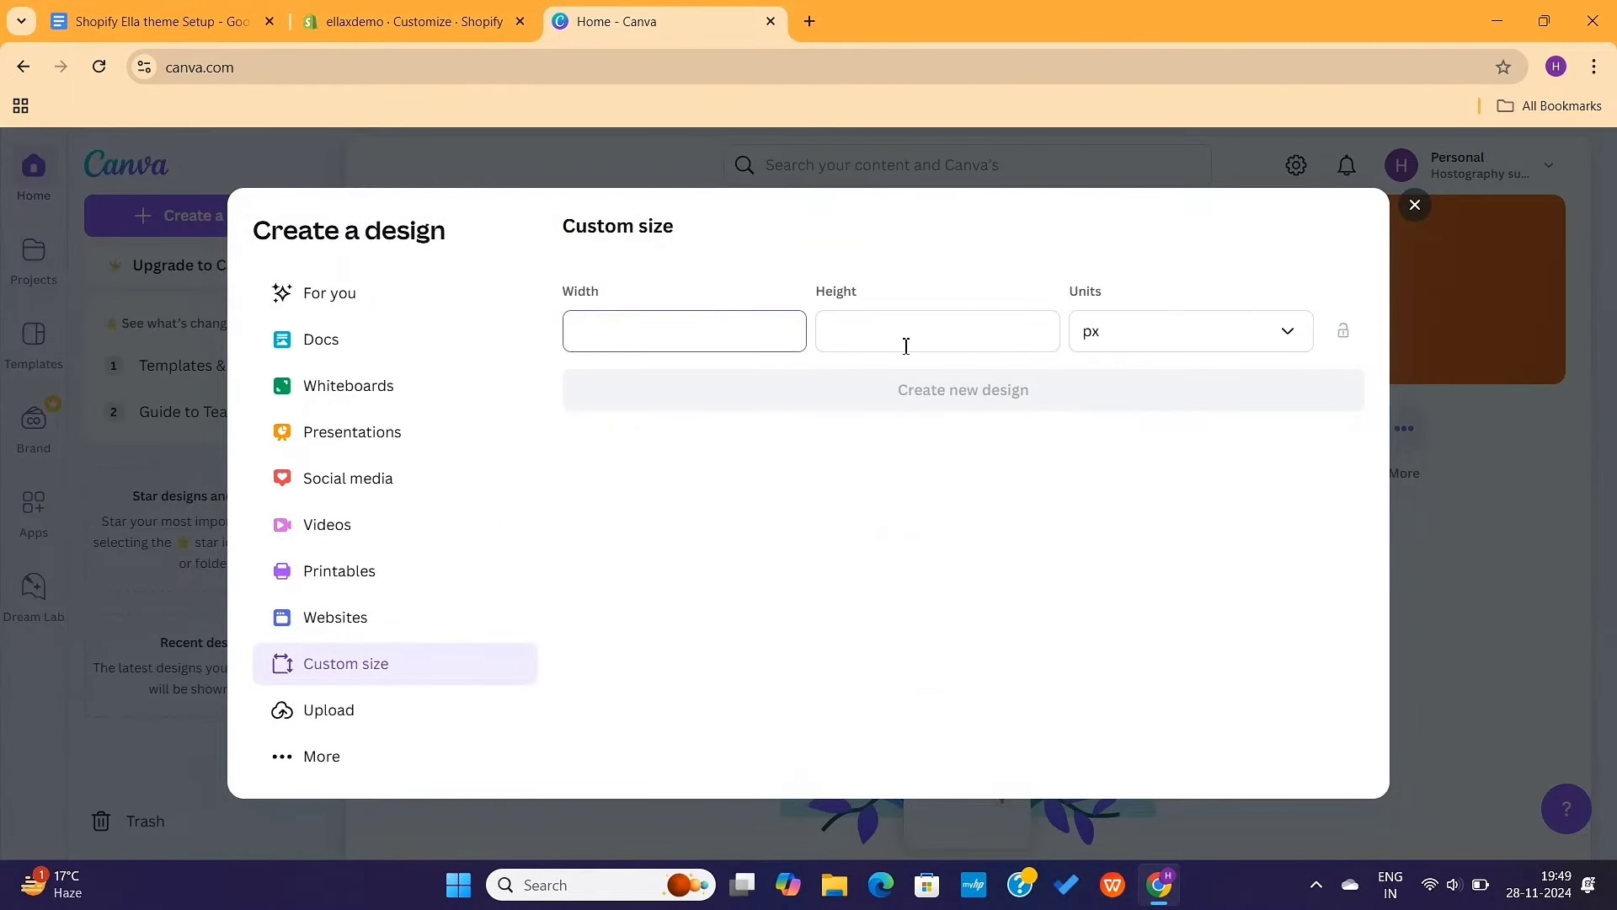
{"action": "left_click", "coordinate": [433, 19]}
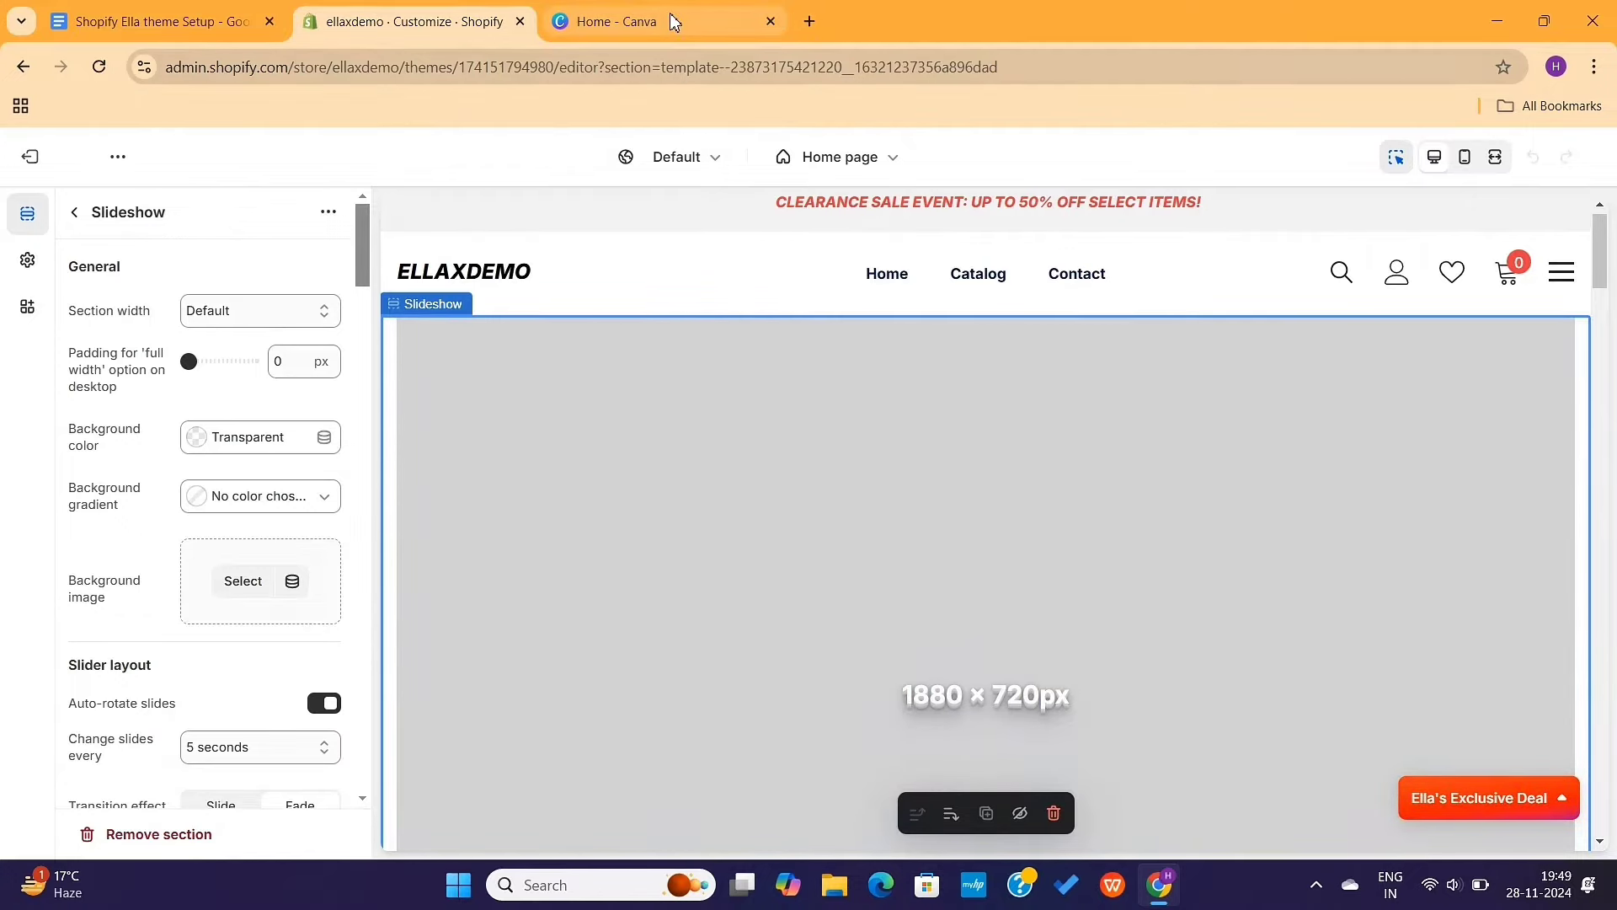
{"action": "left_click", "coordinate": [615, 21]}
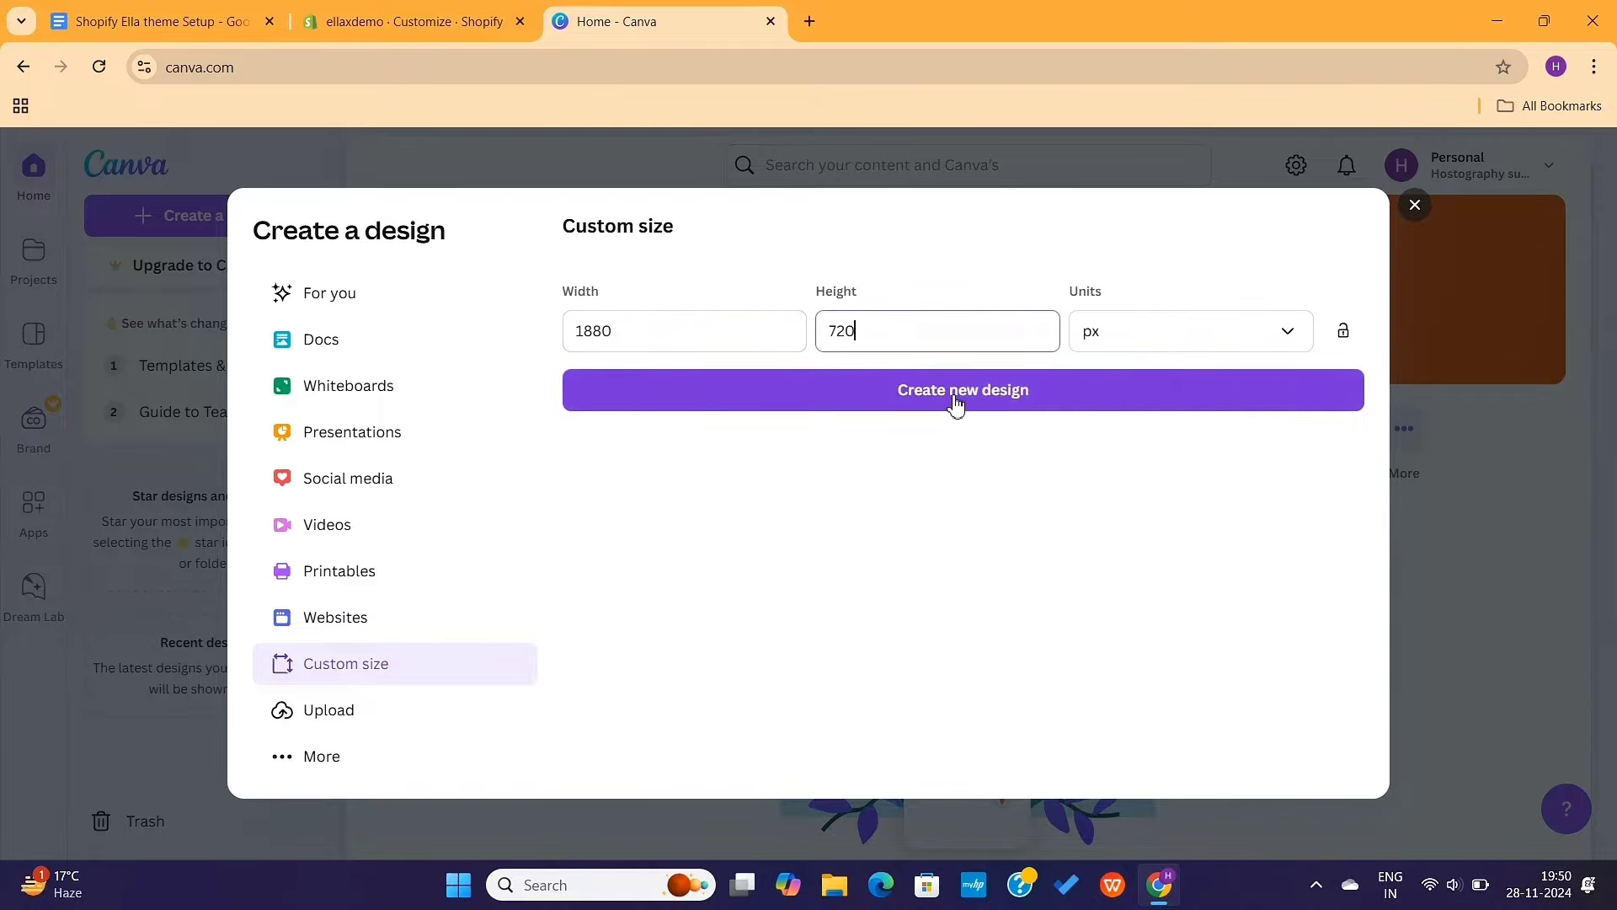
{"action": "left_click", "coordinate": [956, 405]}
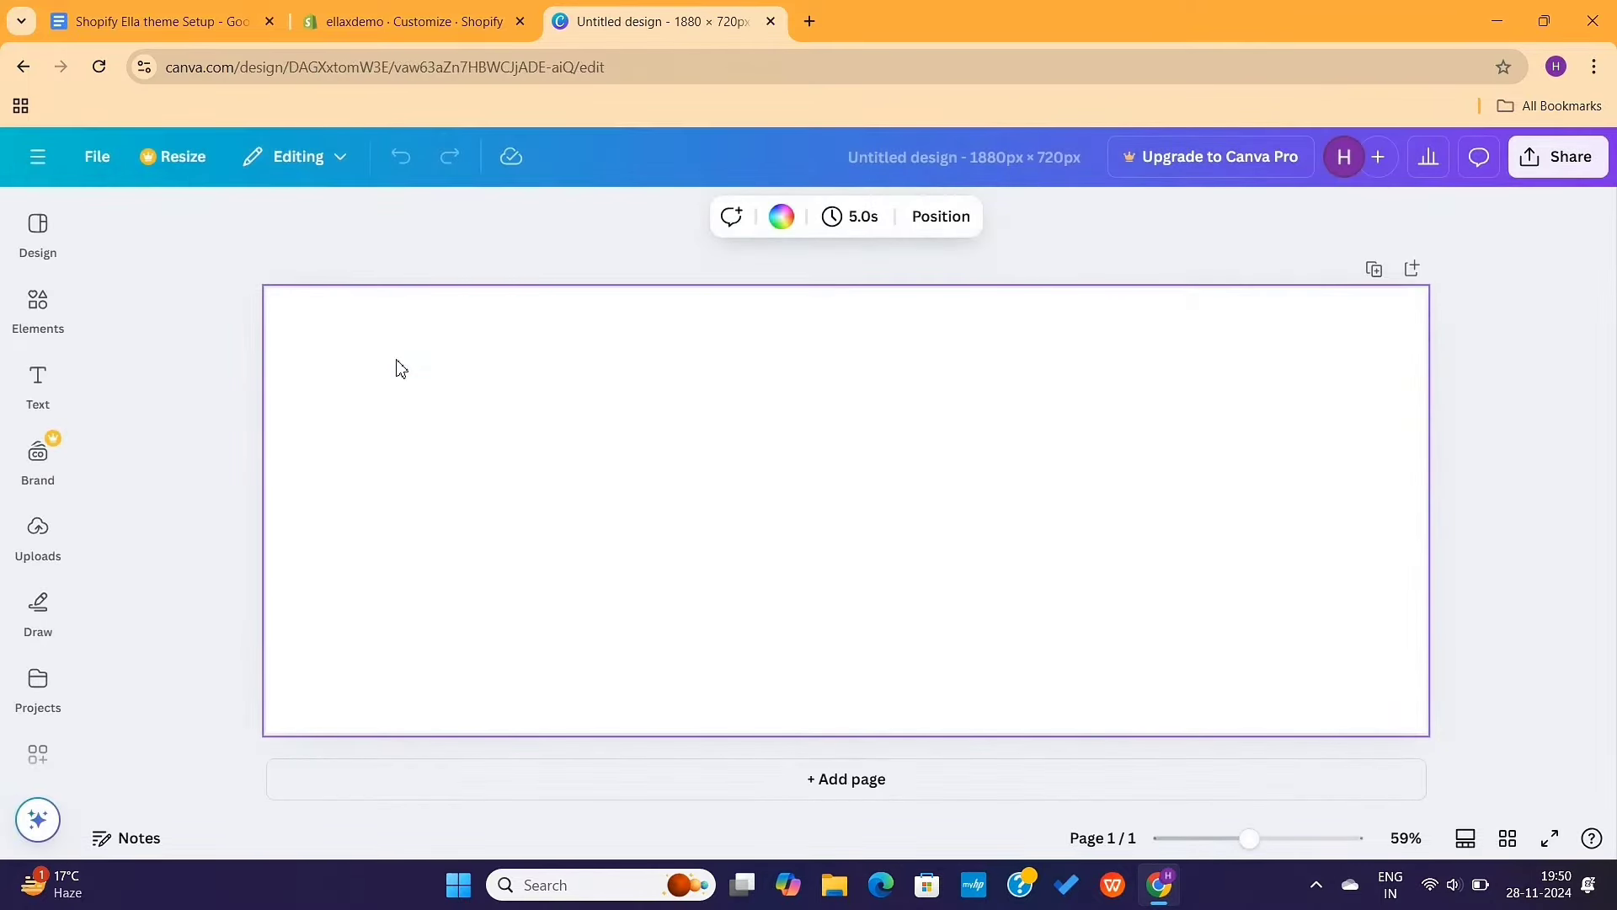
Look through the suggested design templates for one suited to the banner.
{"action": "left_click", "coordinate": [37, 226]}
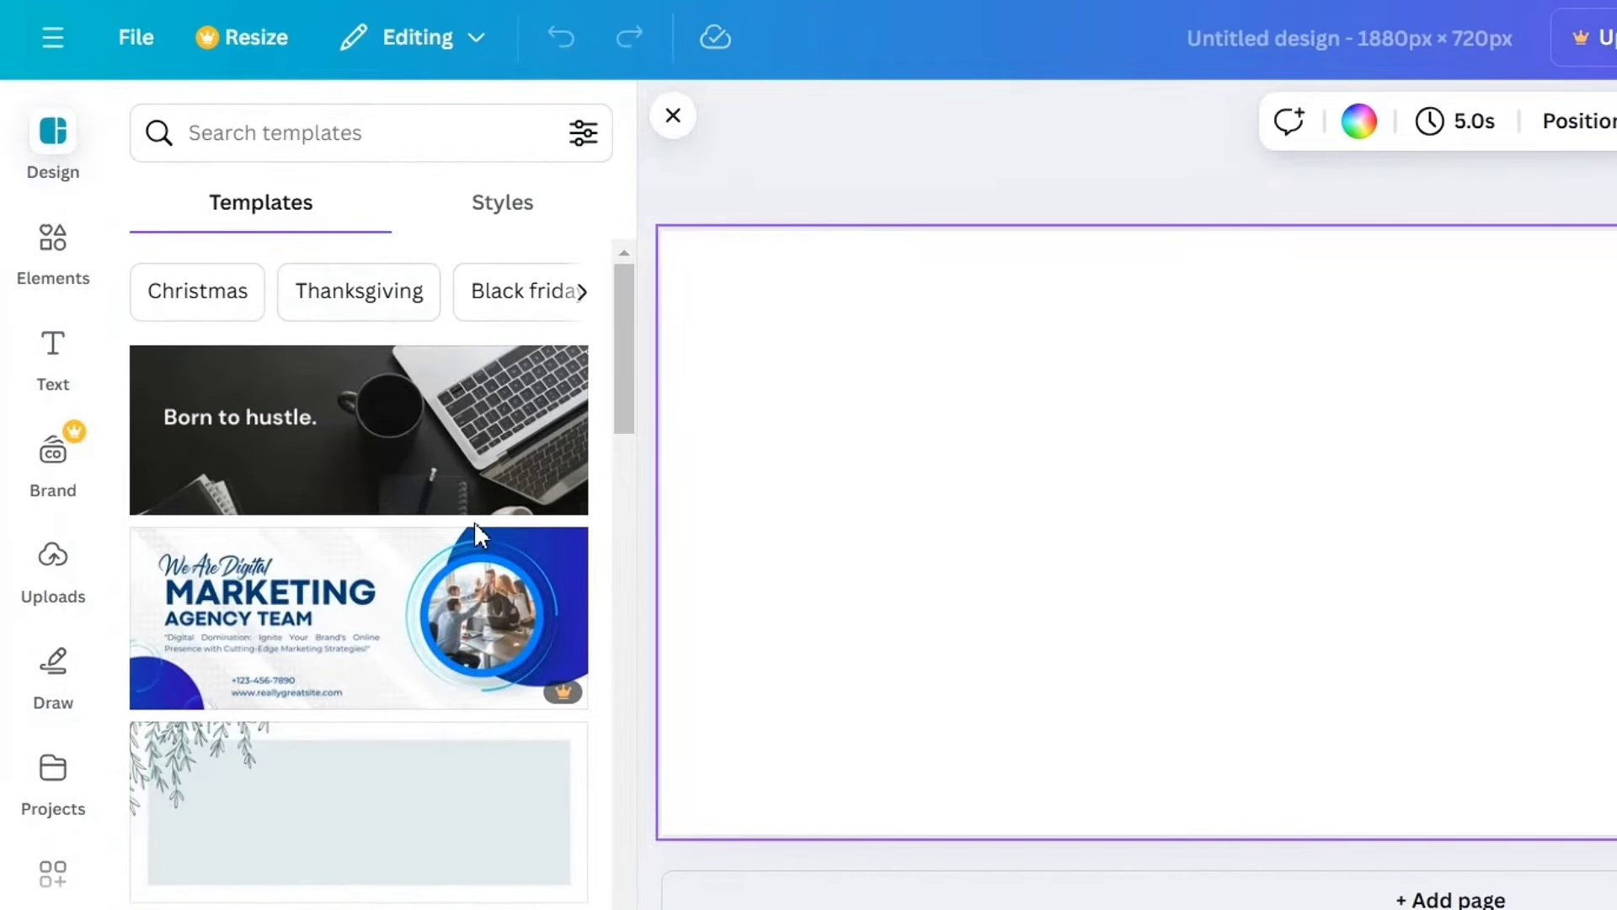
{"action": "scroll", "coordinate": [476, 531], "scroll_direction": "down", "scroll_amount": 5}
{"action": "scroll", "coordinate": [480, 539], "scroll_direction": "up", "scroll_amount": 4}
{"action": "scroll", "coordinate": [480, 539], "scroll_direction": "down", "scroll_amount": 10}
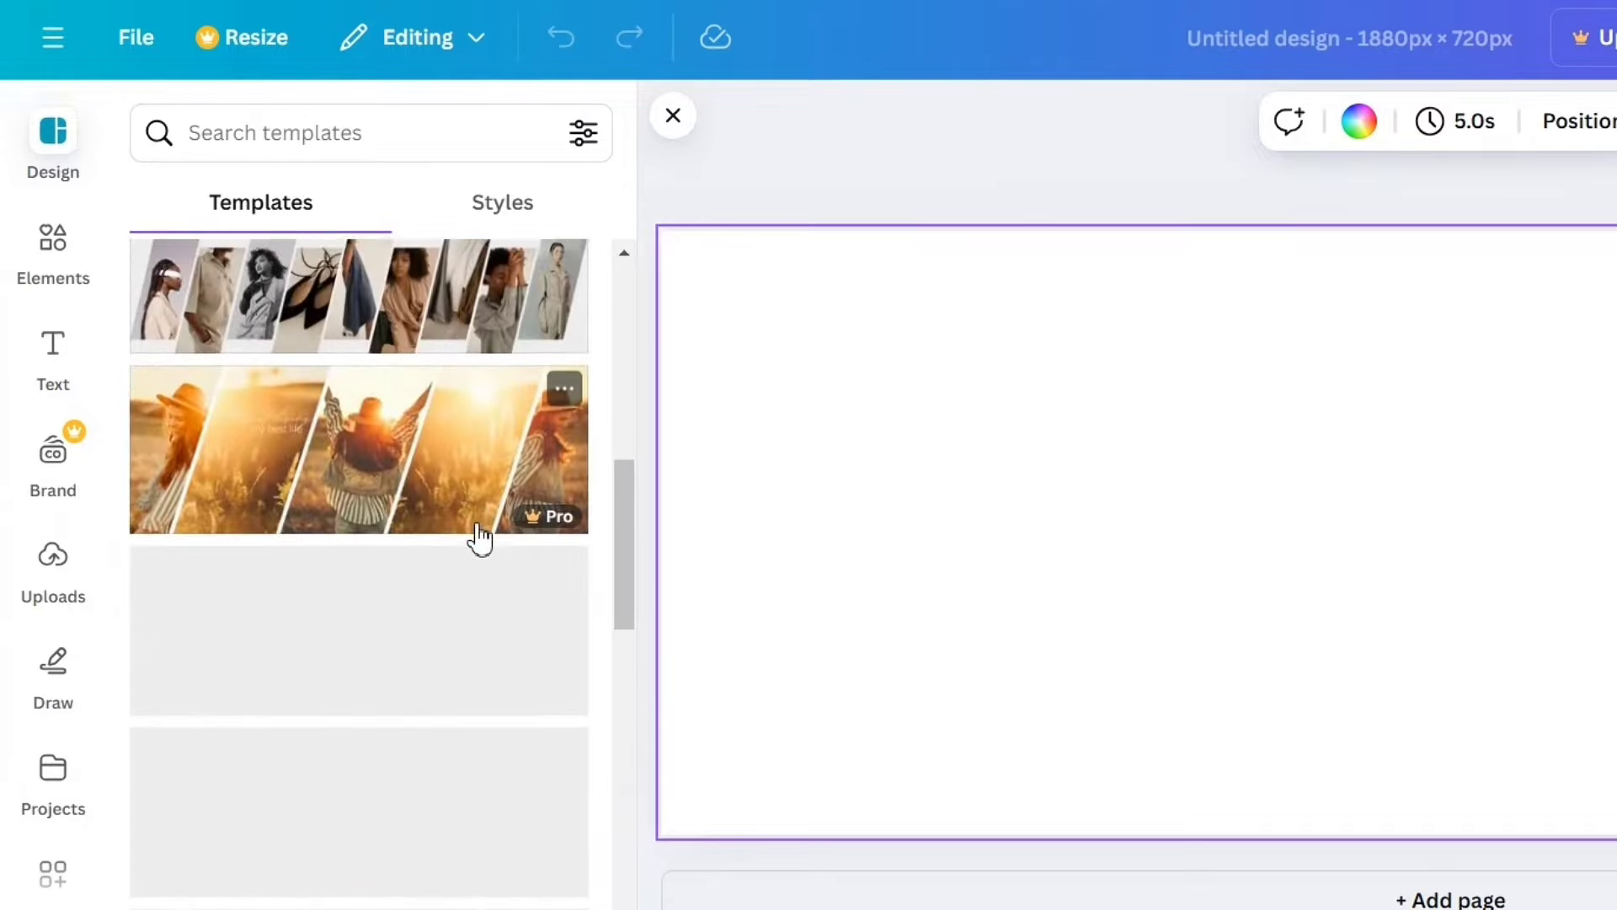
{"action": "scroll", "coordinate": [413, 589], "scroll_direction": "up", "scroll_amount": 1}
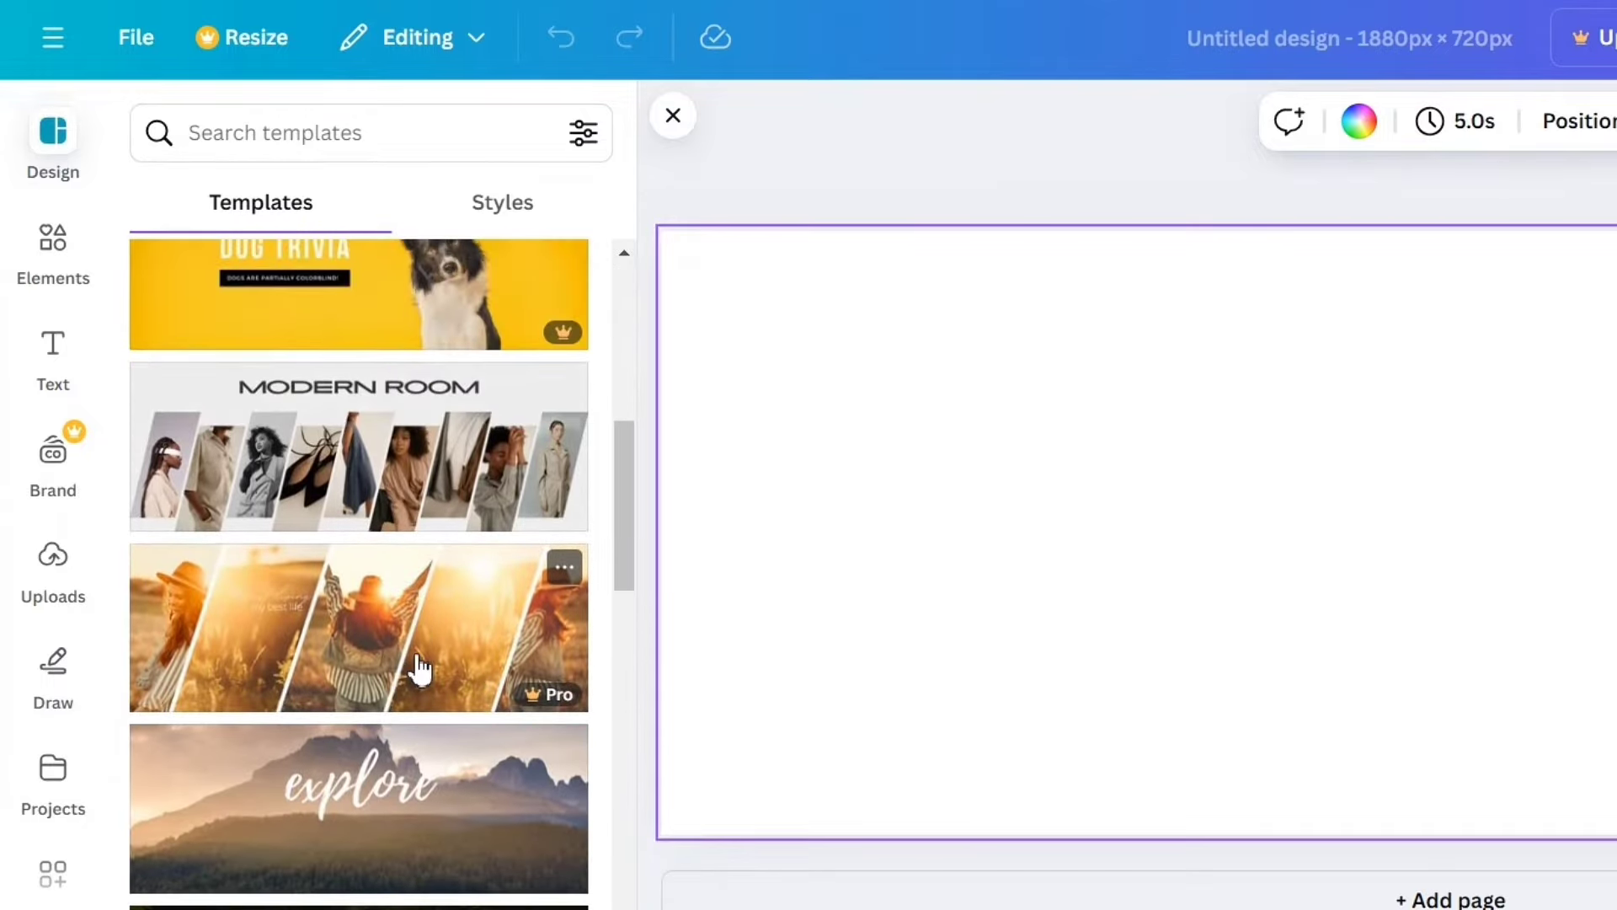
{"action": "scroll", "coordinate": [418, 668], "scroll_direction": "down", "scroll_amount": 3}
{"action": "scroll", "coordinate": [422, 747], "scroll_direction": "down", "scroll_amount": 5}
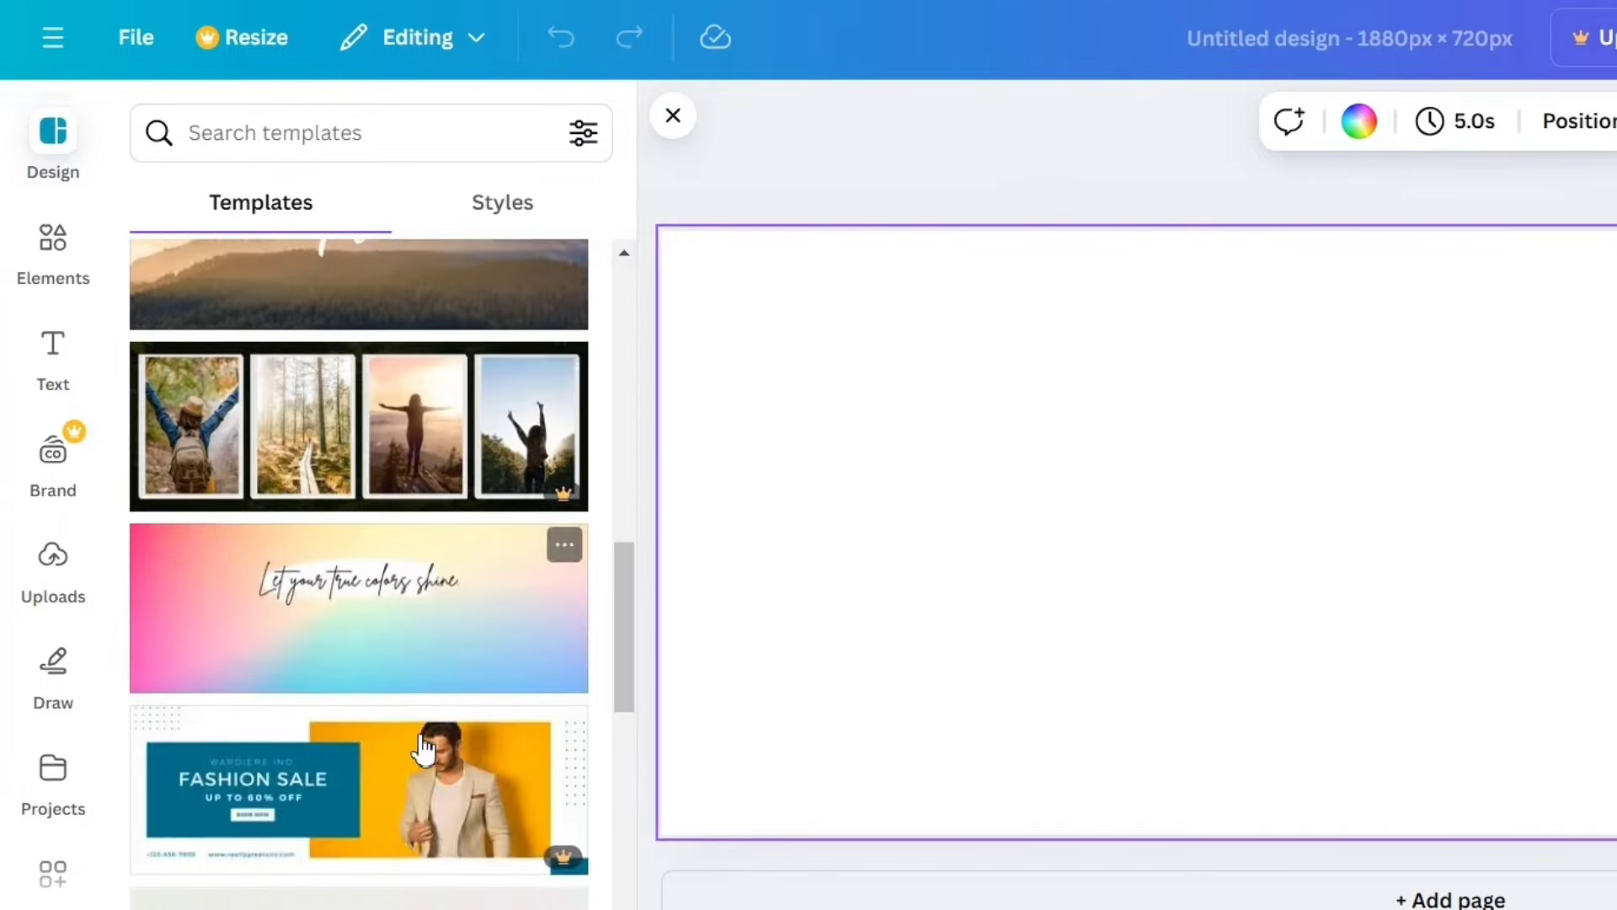
{"action": "scroll", "coordinate": [456, 718], "scroll_direction": "down", "scroll_amount": 7}
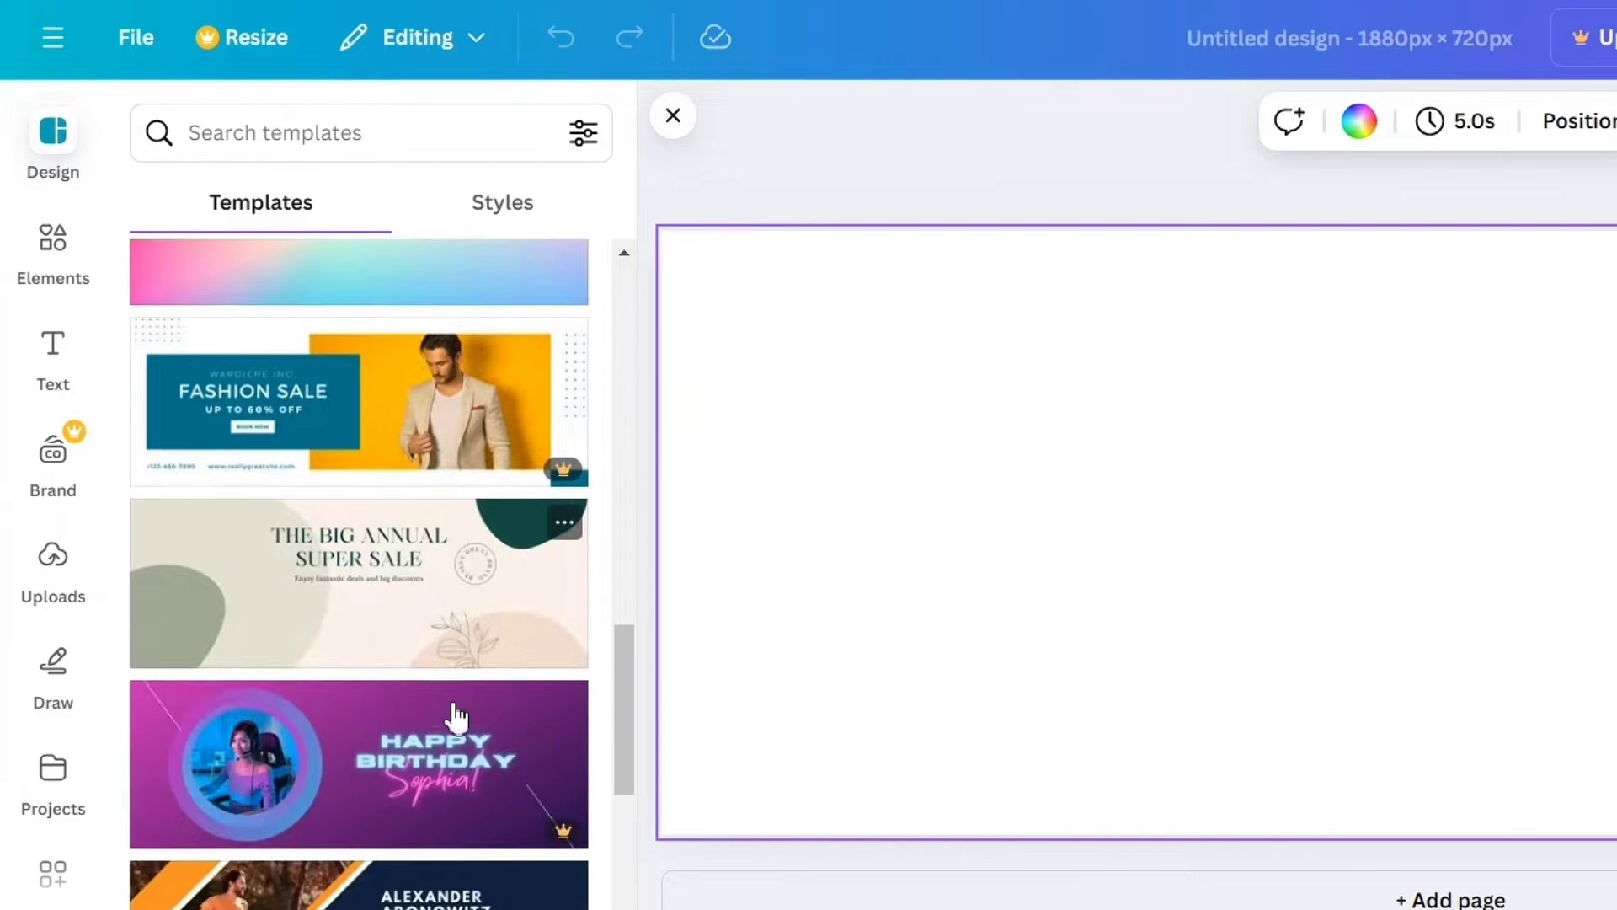
{"action": "scroll", "coordinate": [456, 716], "scroll_direction": "up", "scroll_amount": 3}
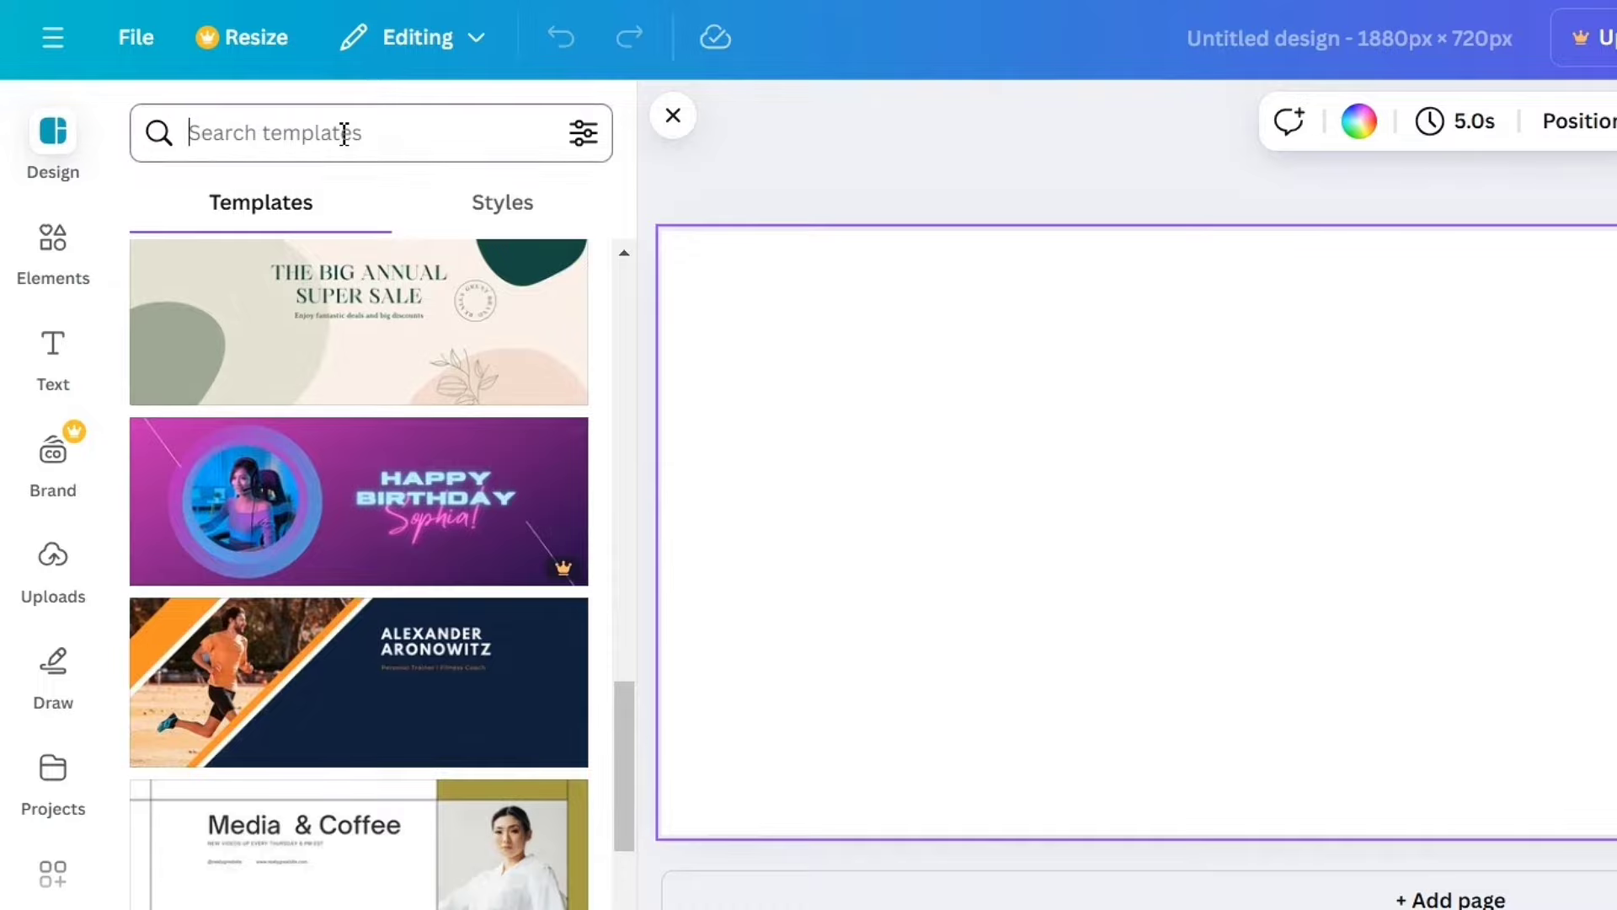
Search the templates for "shoes banner" and apply the light grey "Walk a mile in Style" shoe template to the page.
{"action": "type", "text": "shoes ba"}
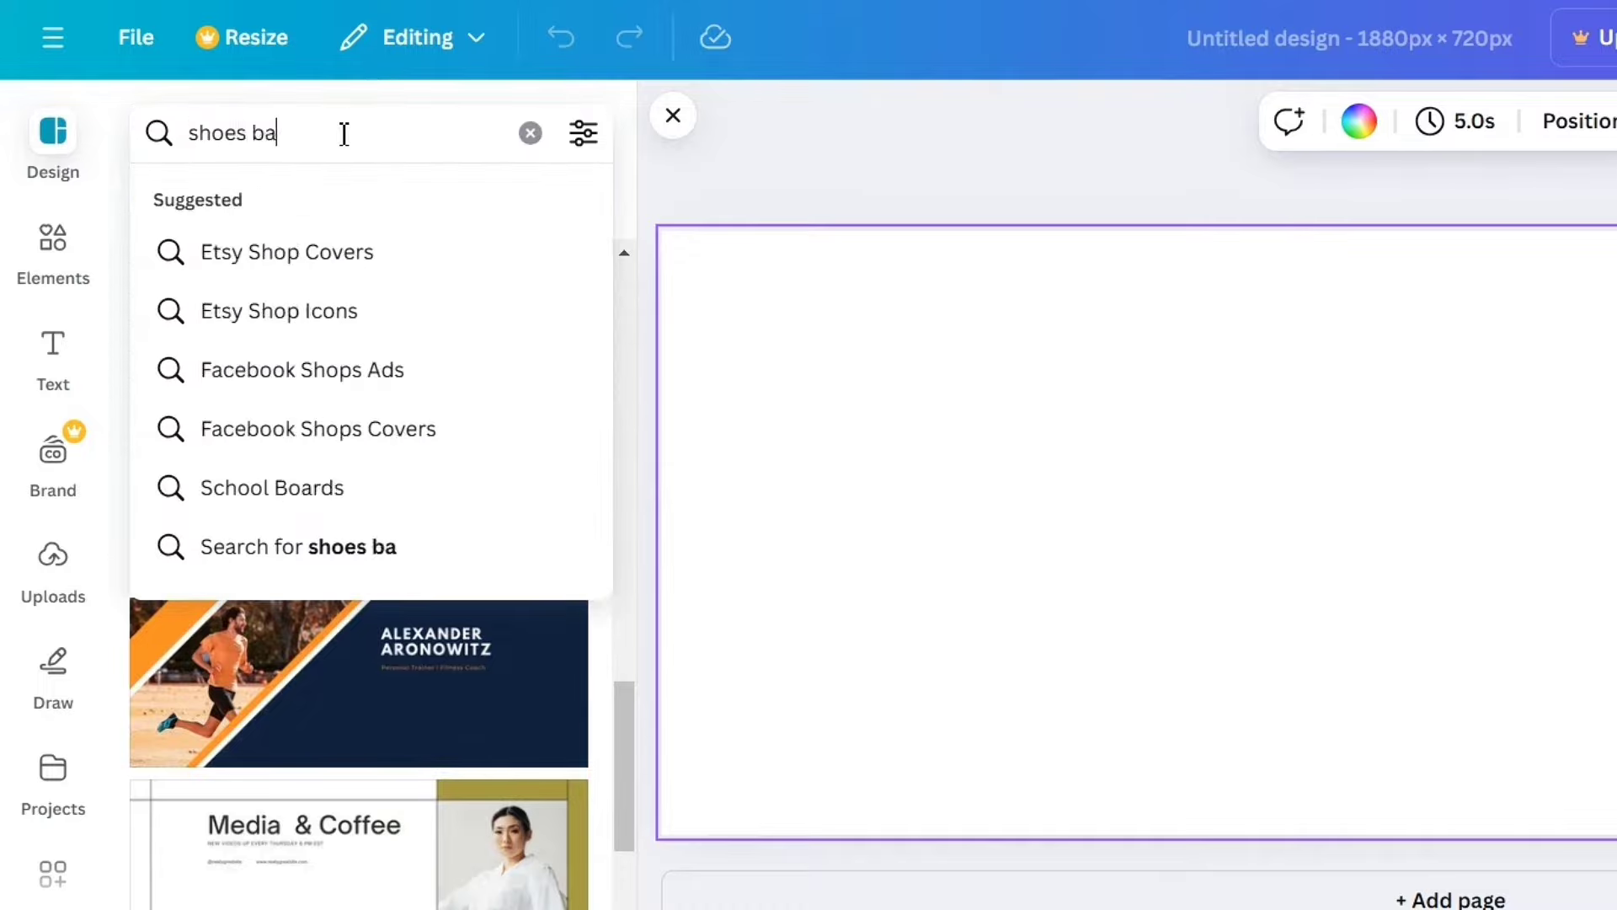
{"action": "type", "text": "nner"}
{"action": "key", "text": "Return"}
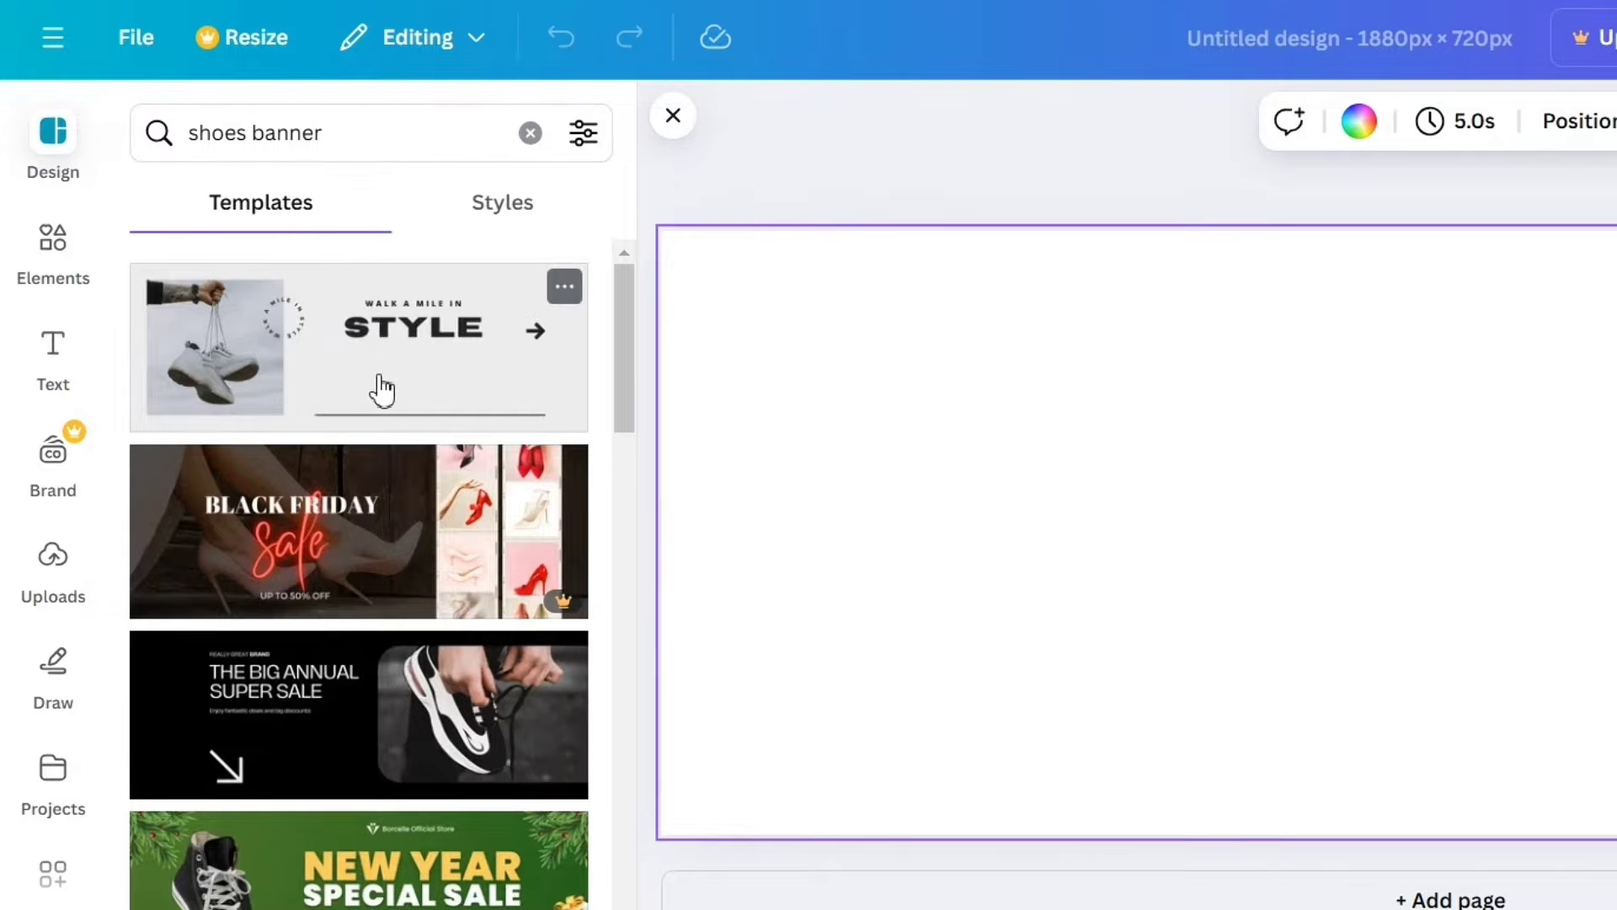
{"action": "scroll", "coordinate": [391, 560], "scroll_direction": "down", "scroll_amount": 4}
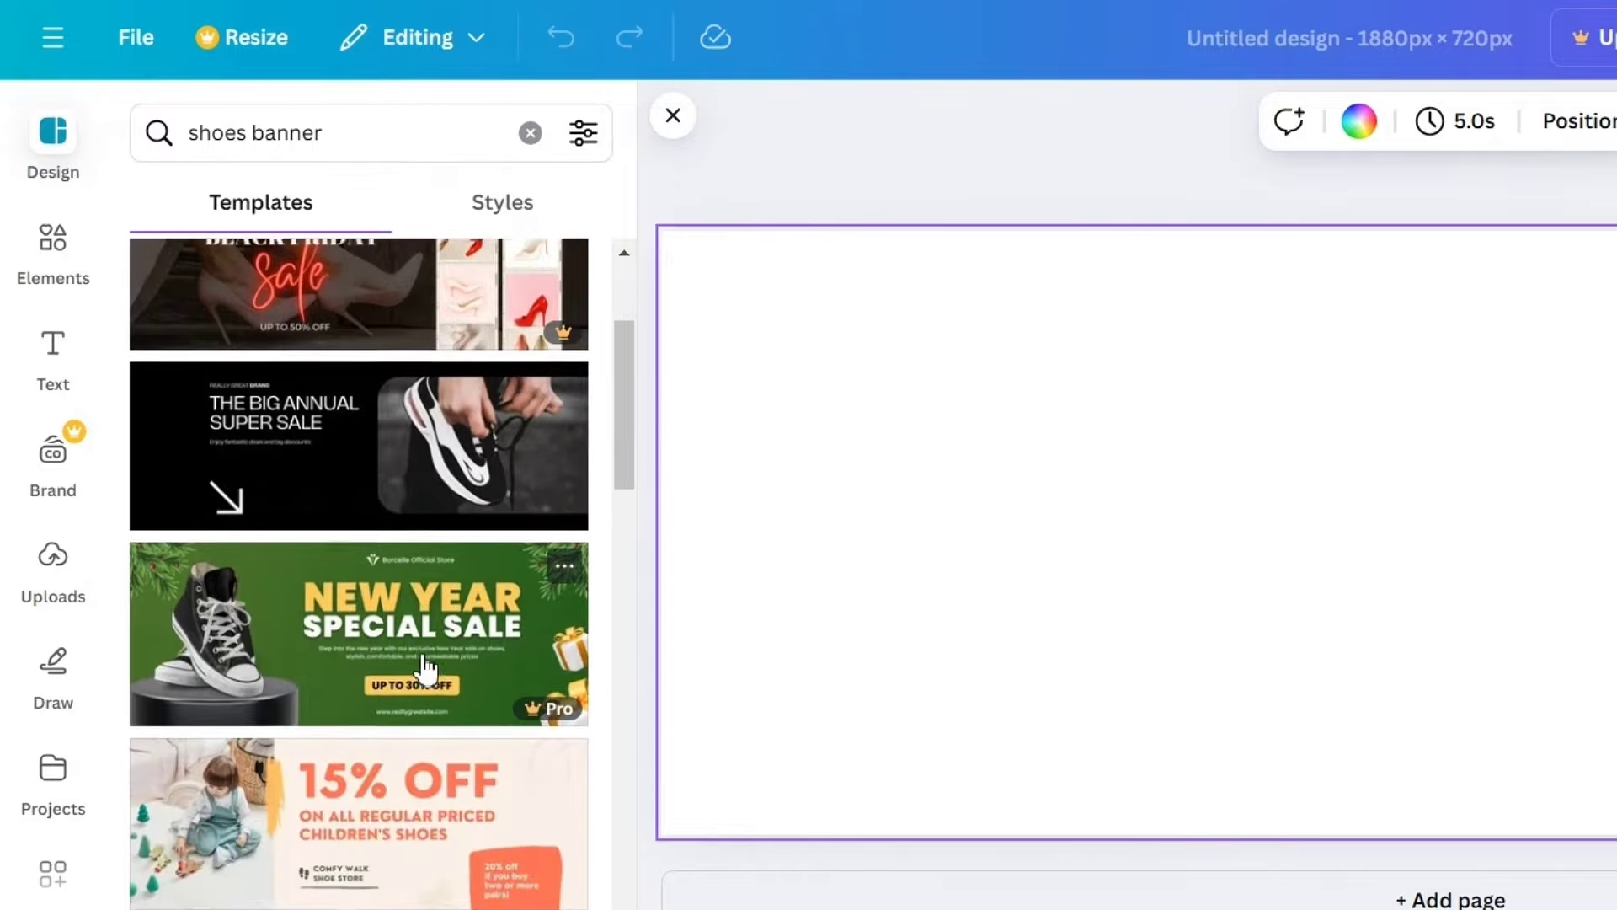
{"action": "scroll", "coordinate": [397, 830], "scroll_direction": "down", "scroll_amount": 4}
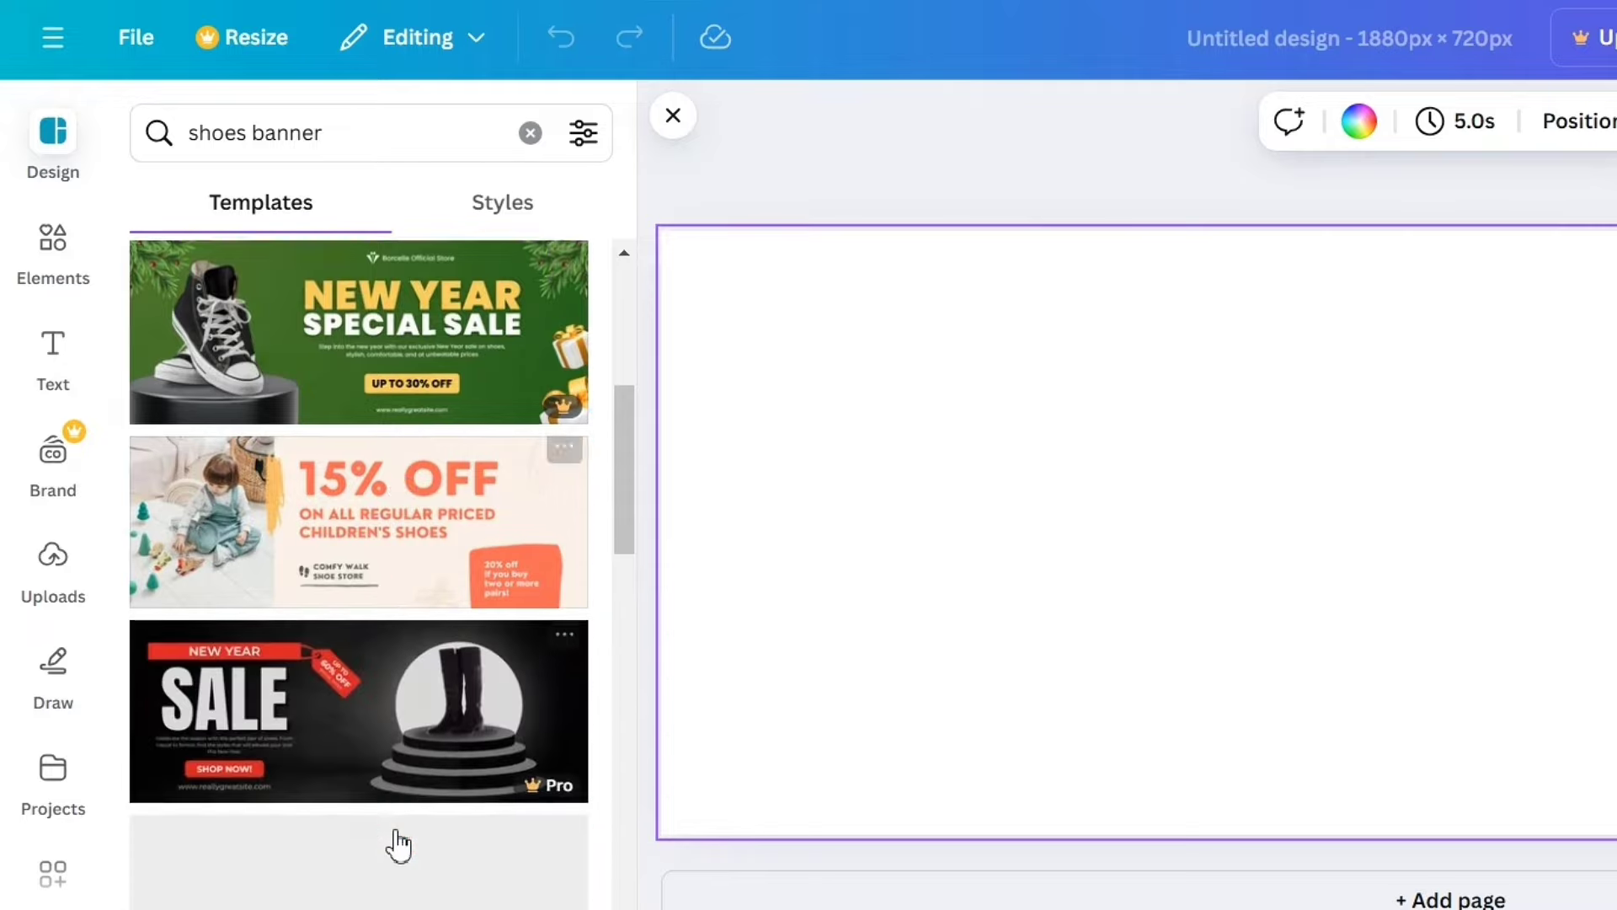
{"action": "scroll", "coordinate": [373, 618], "scroll_direction": "down", "scroll_amount": 8}
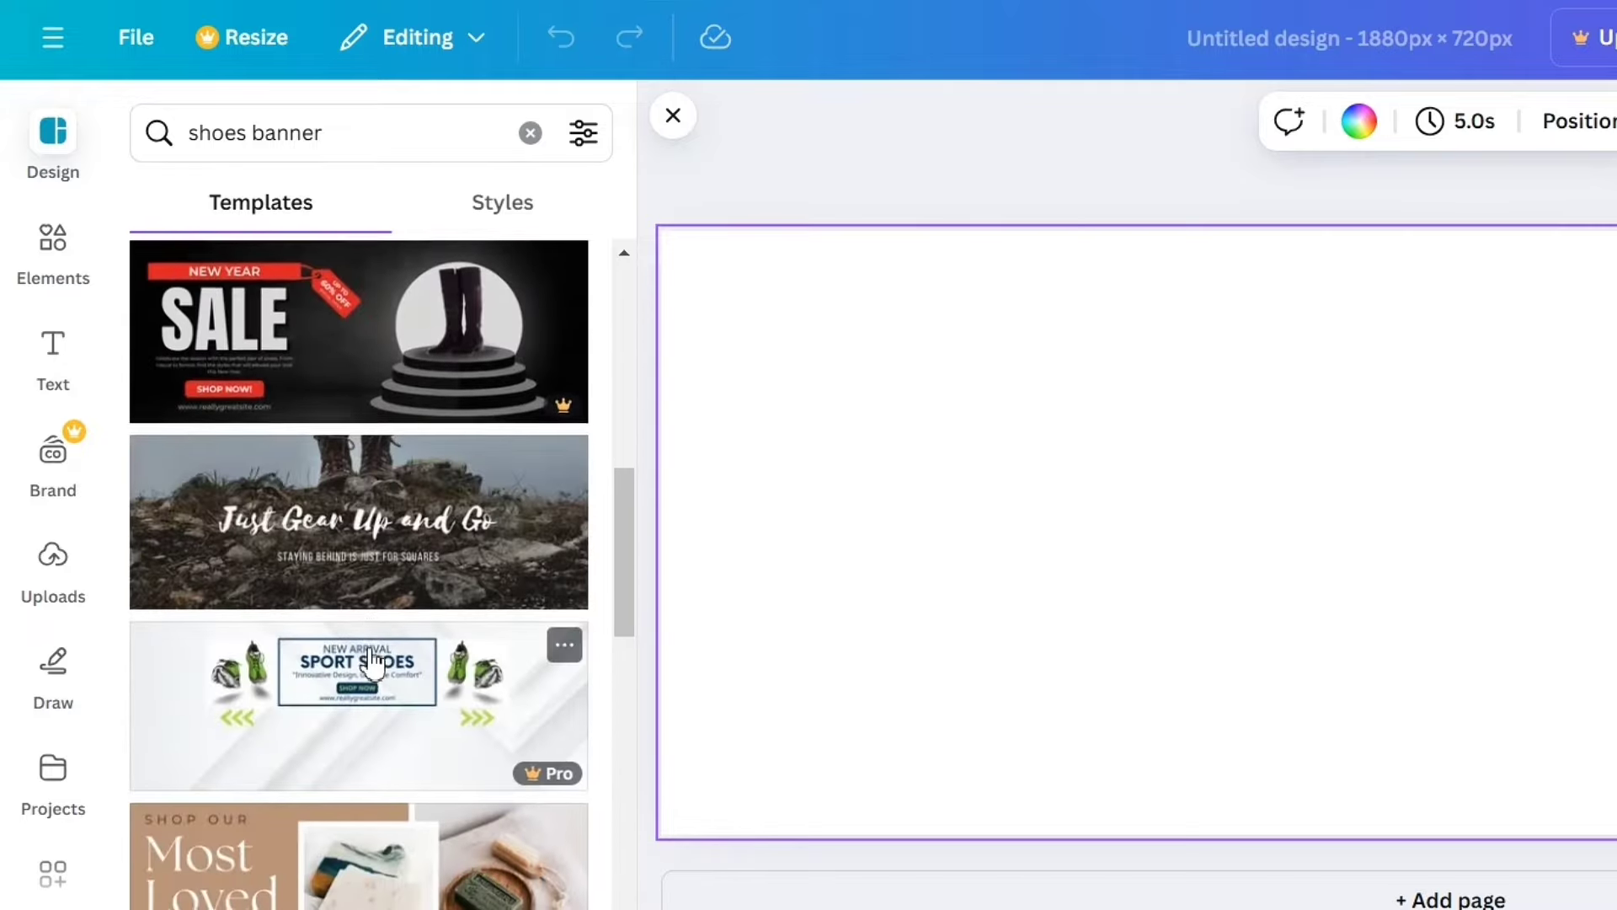
{"action": "scroll", "coordinate": [433, 578], "scroll_direction": "down", "scroll_amount": 11}
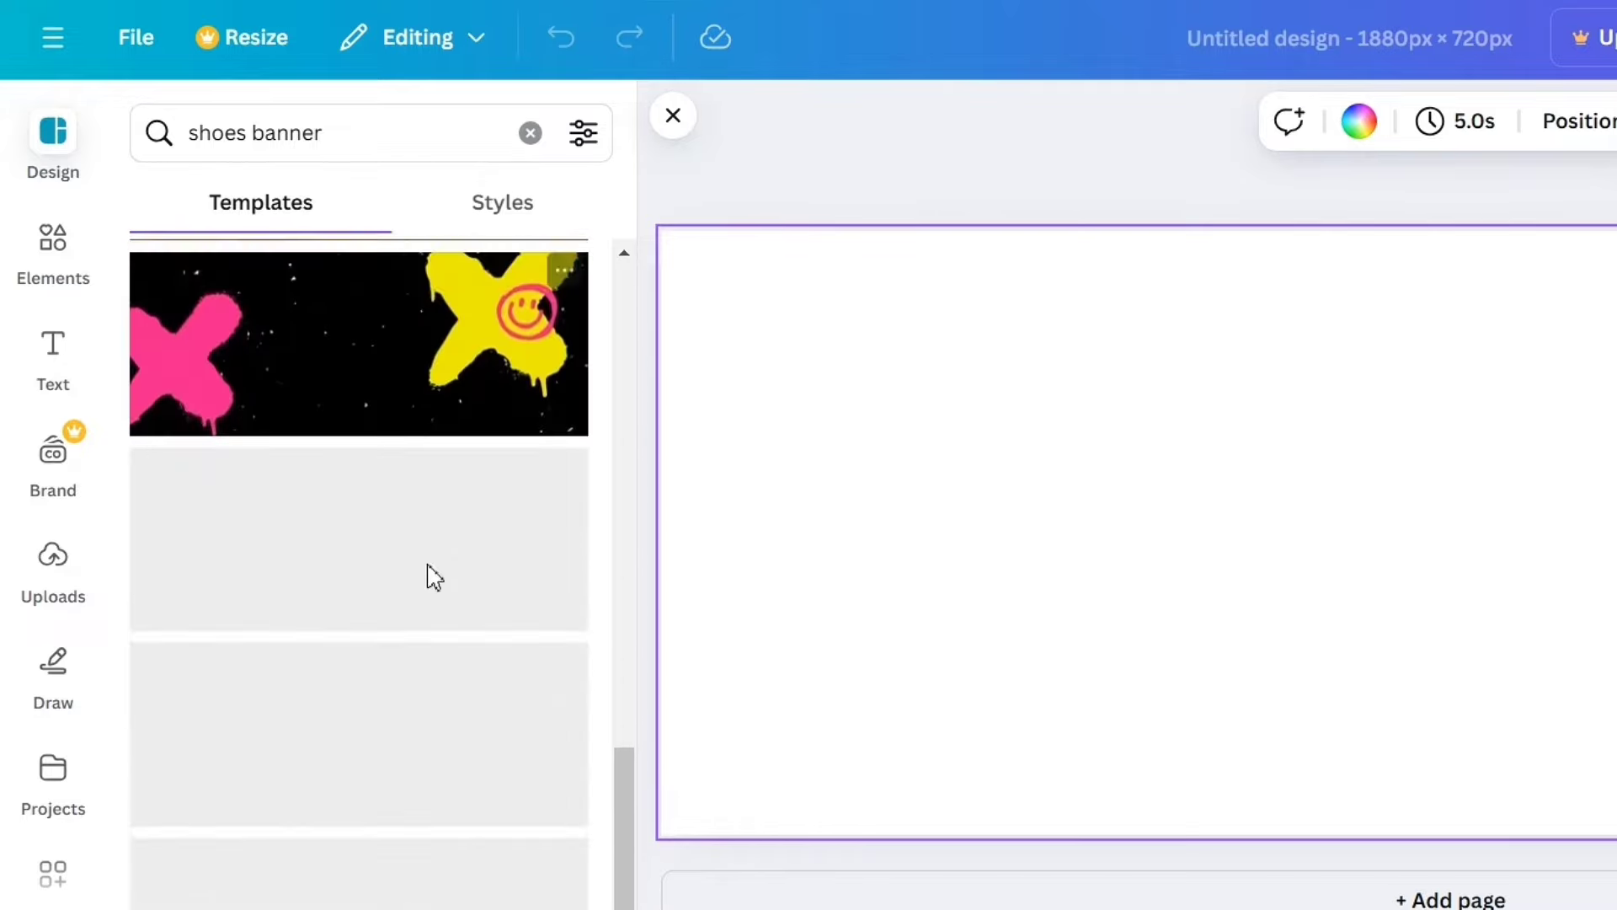
{"action": "scroll", "coordinate": [432, 579], "scroll_direction": "up", "scroll_amount": 8}
{"action": "scroll", "coordinate": [432, 579], "scroll_direction": "up", "scroll_amount": 15}
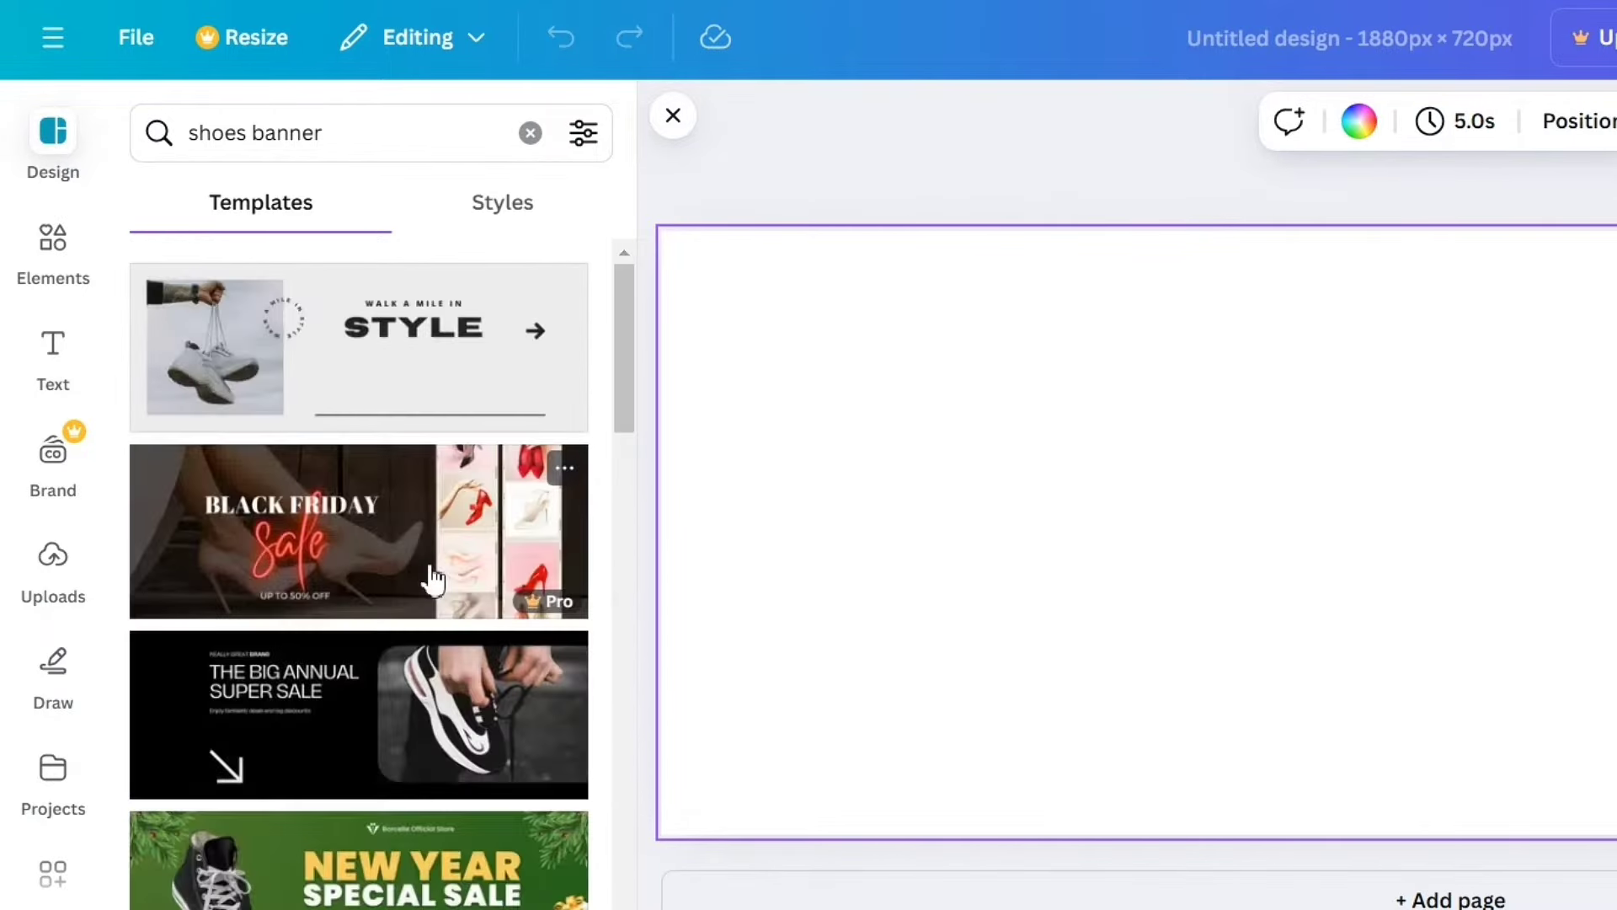
{"action": "left_click", "coordinate": [408, 366]}
{"action": "scroll", "coordinate": [395, 905], "scroll_direction": "down", "scroll_amount": 5}
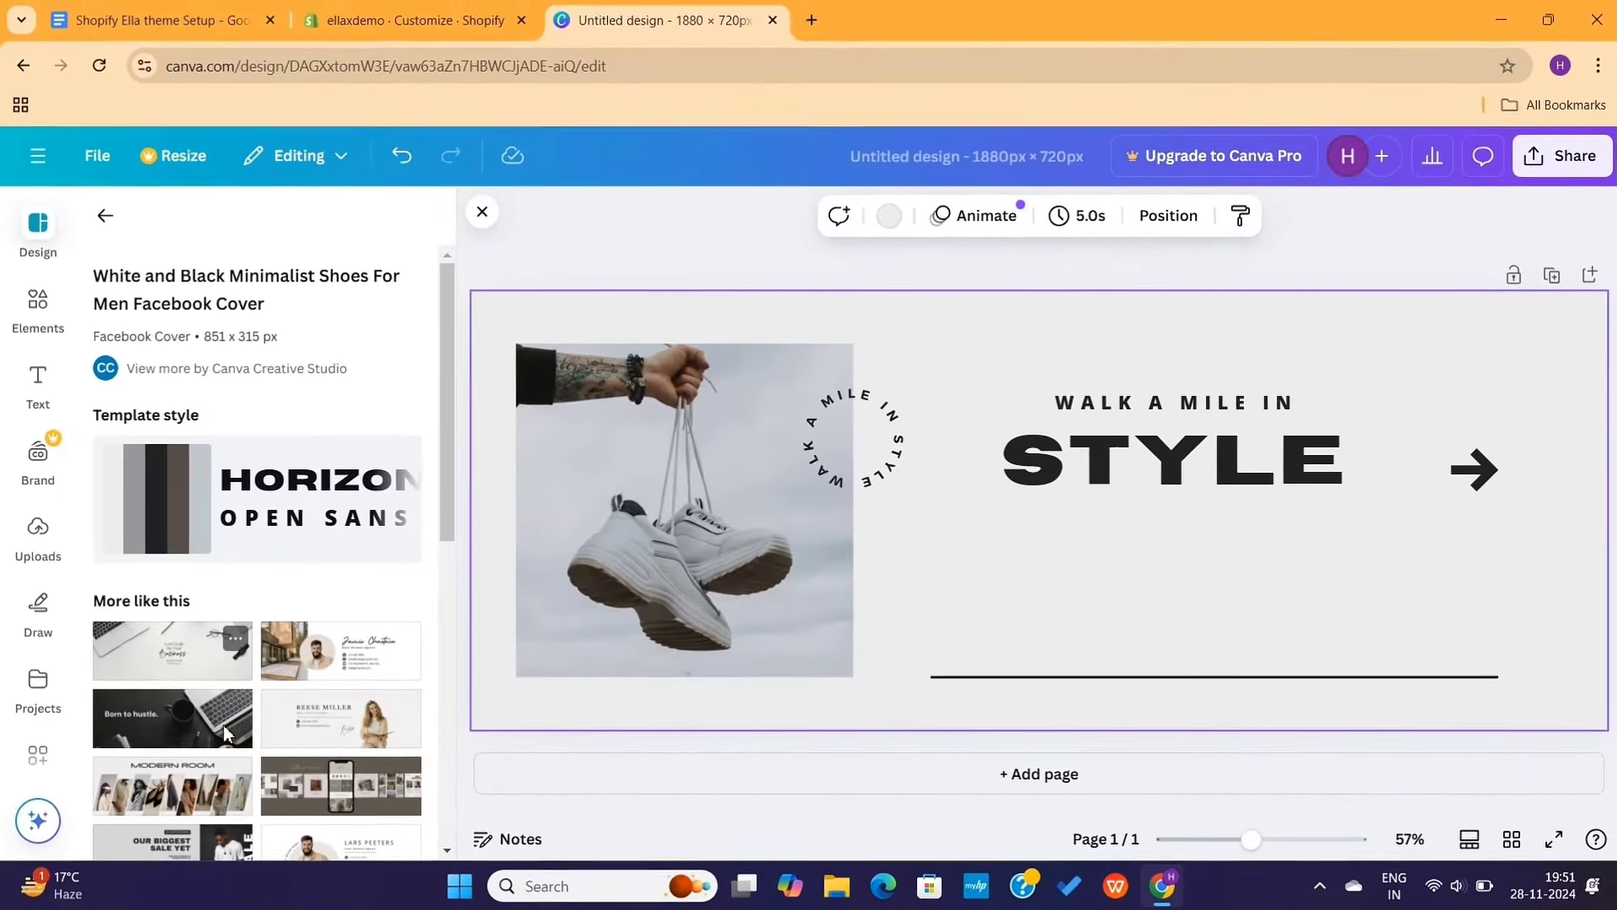
{"action": "scroll", "coordinate": [280, 792], "scroll_direction": "down", "scroll_amount": 2}
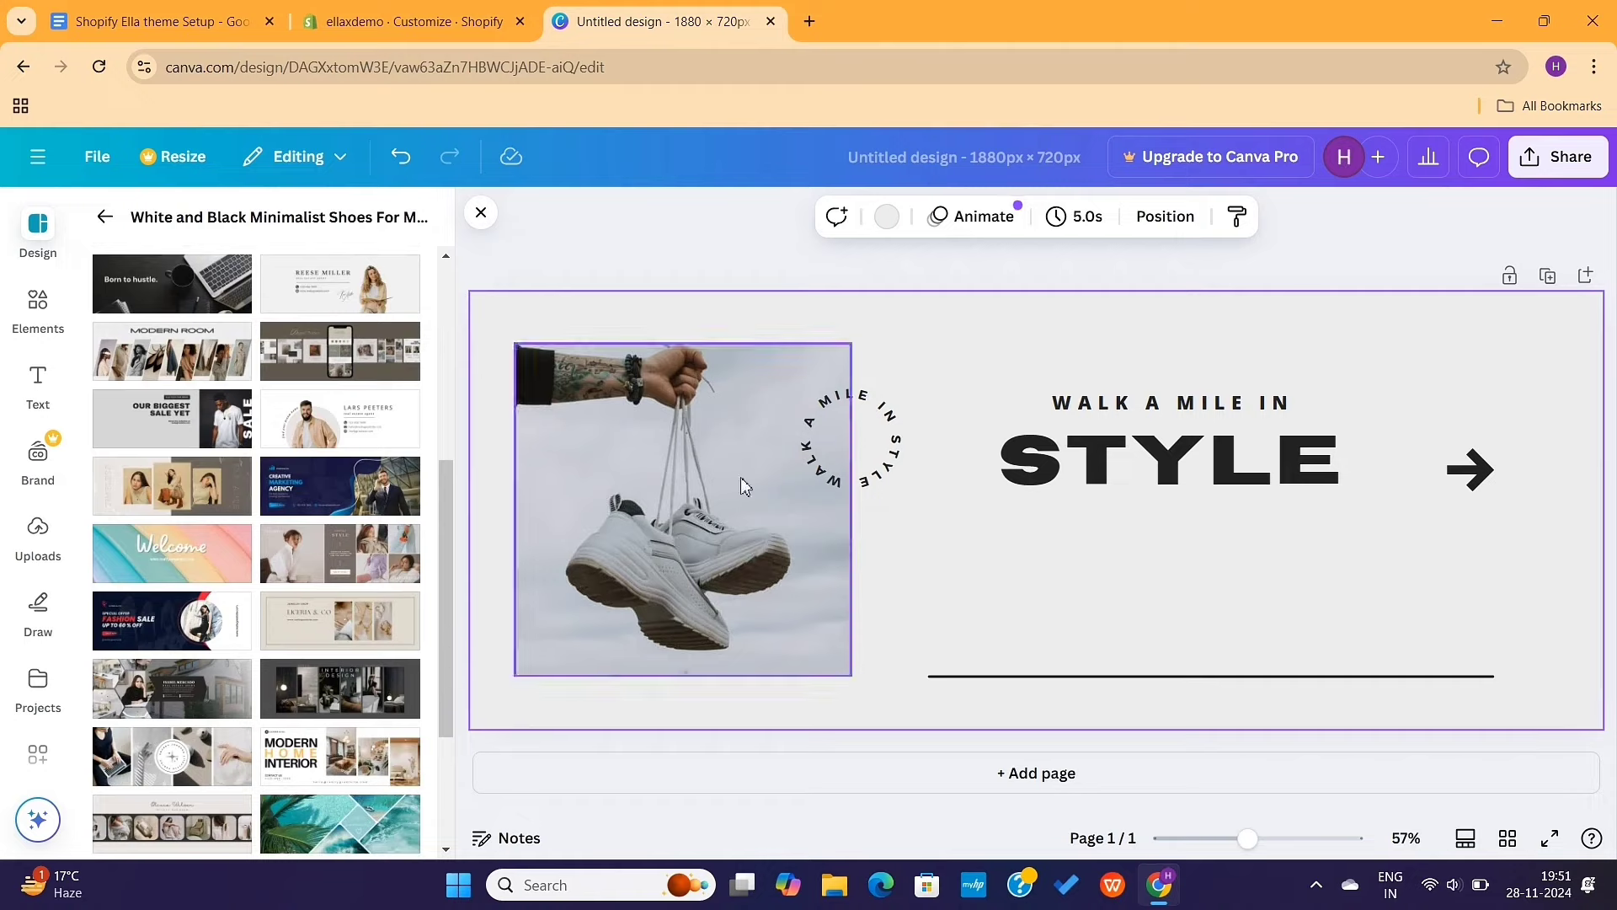
Delete the template's hanging-shoes photo, upload a sneaker image from the computer and add it to the banner.
{"action": "left_click", "coordinate": [766, 496]}
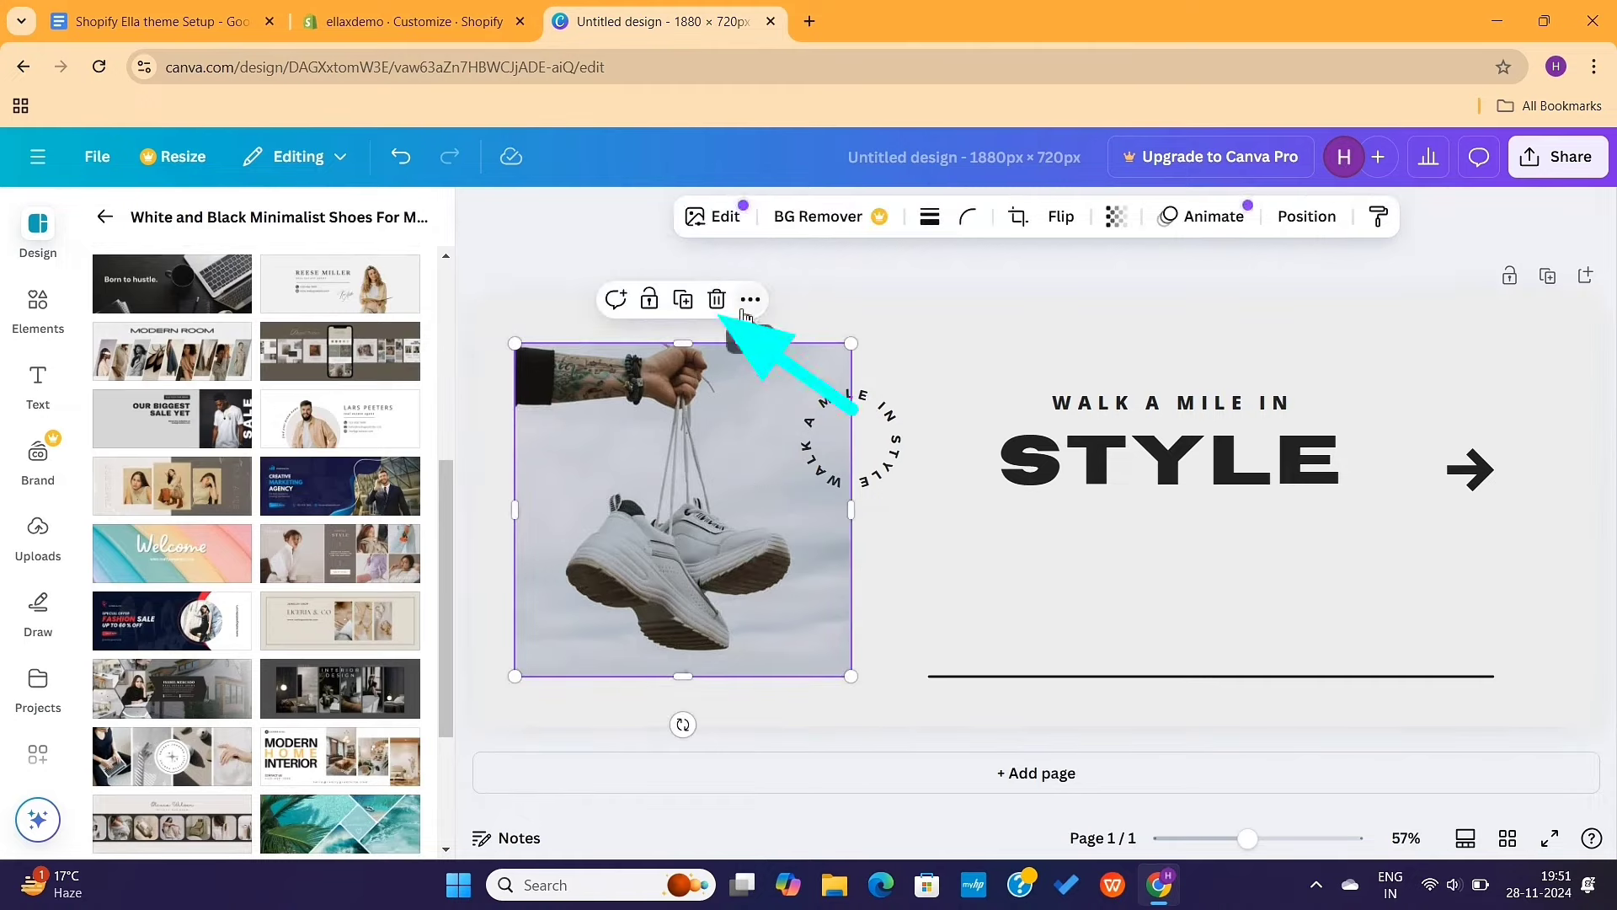
{"action": "left_click", "coordinate": [717, 300]}
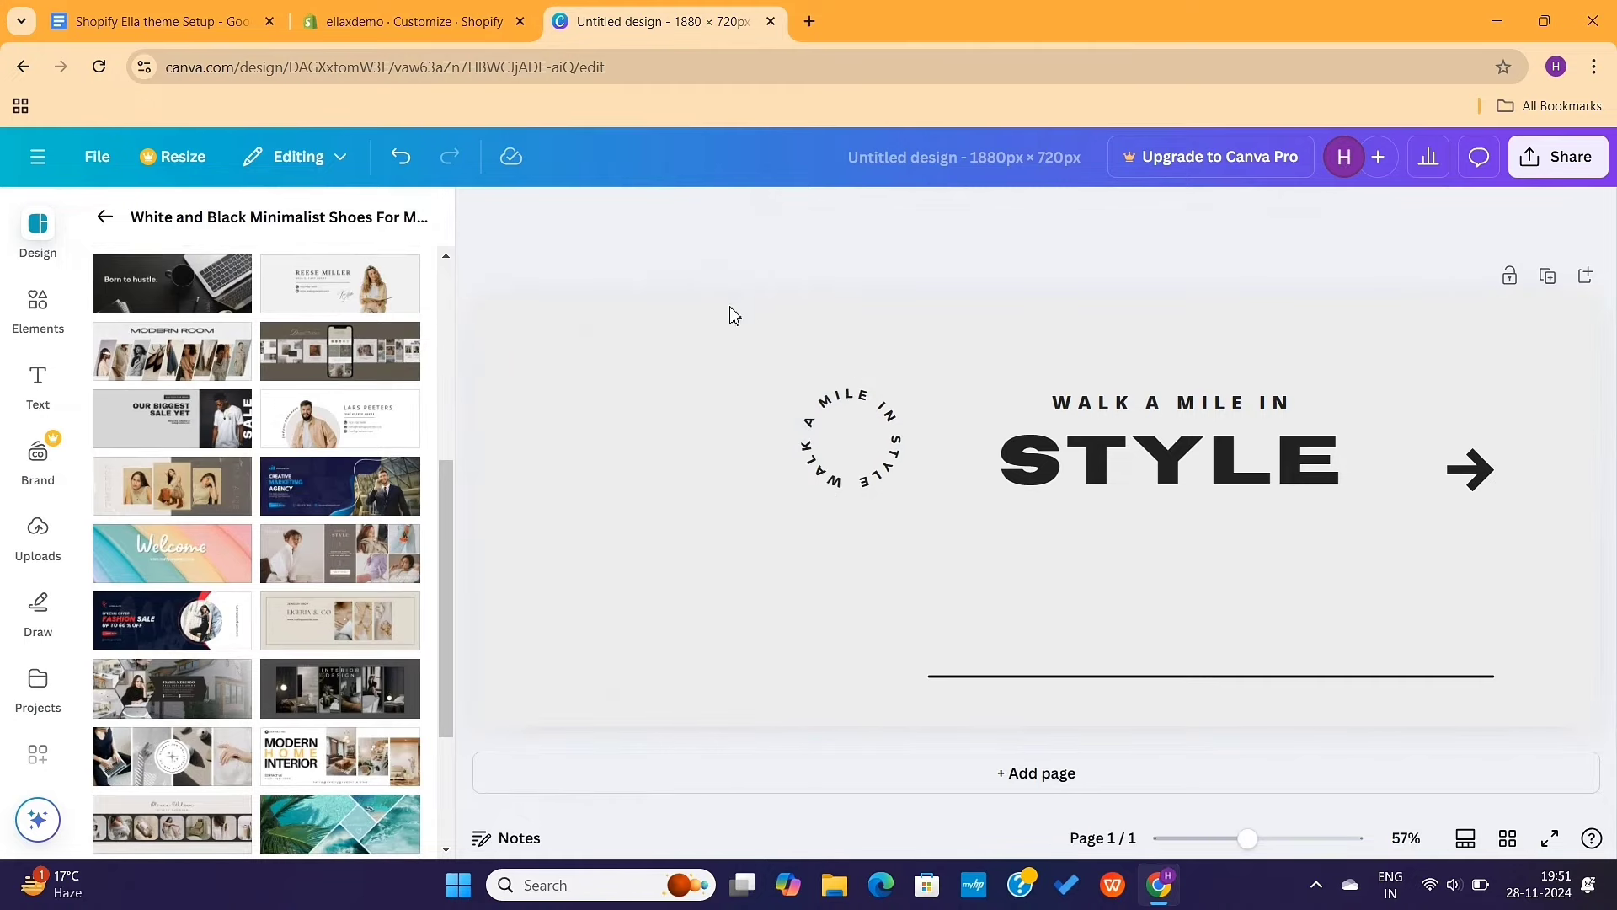
{"action": "left_click", "coordinate": [38, 531]}
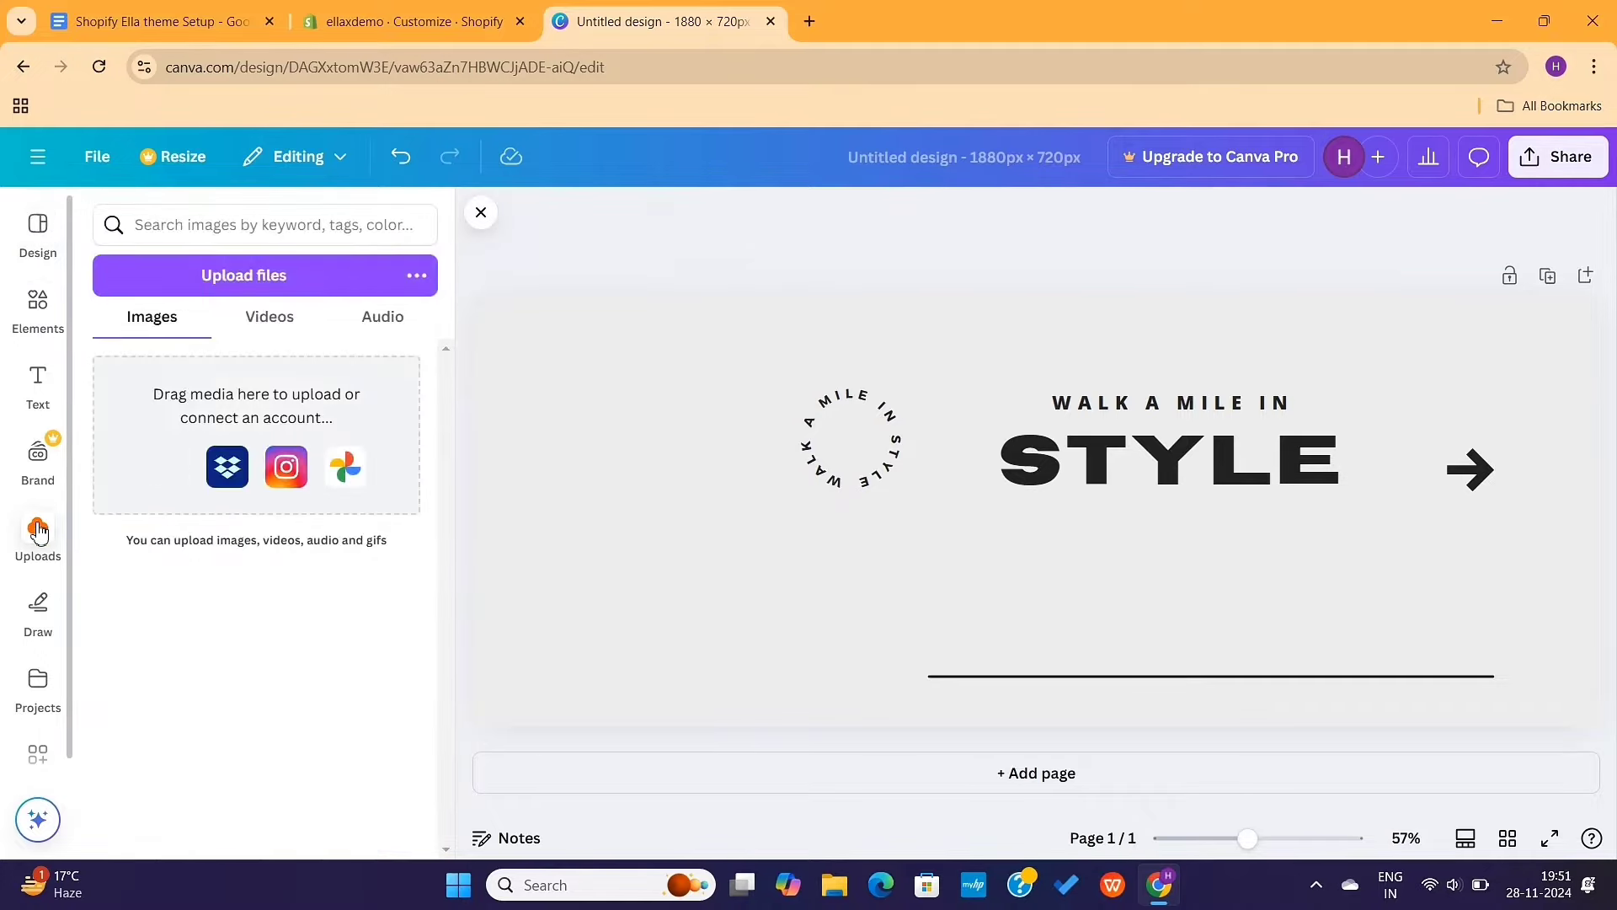
{"action": "left_click", "coordinate": [238, 285]}
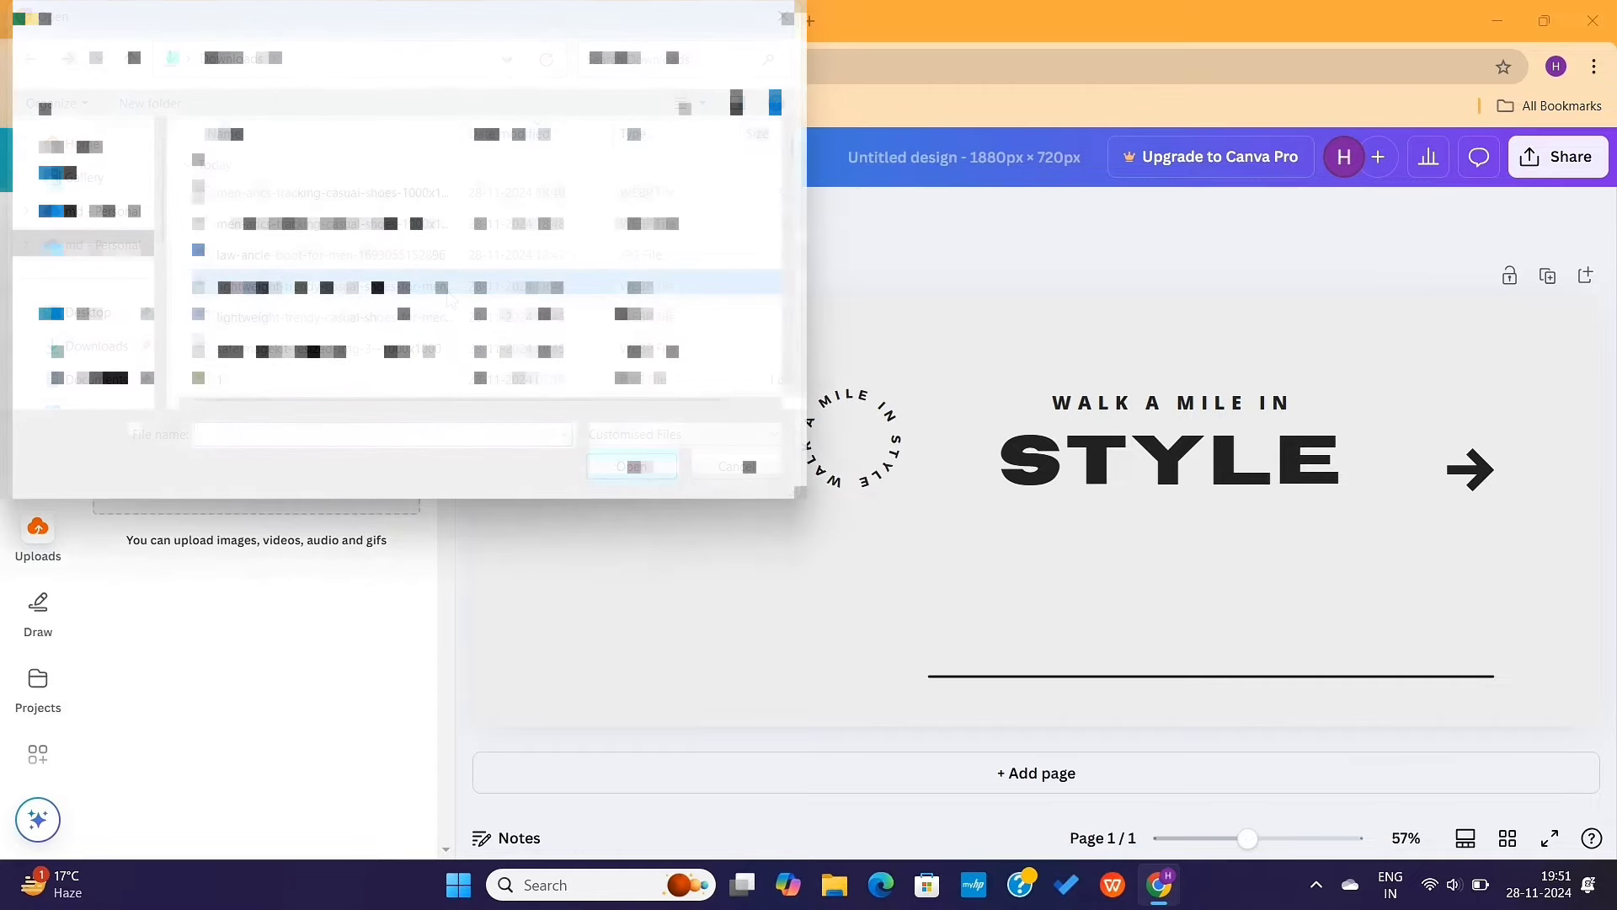
{"action": "left_click", "coordinate": [633, 468]}
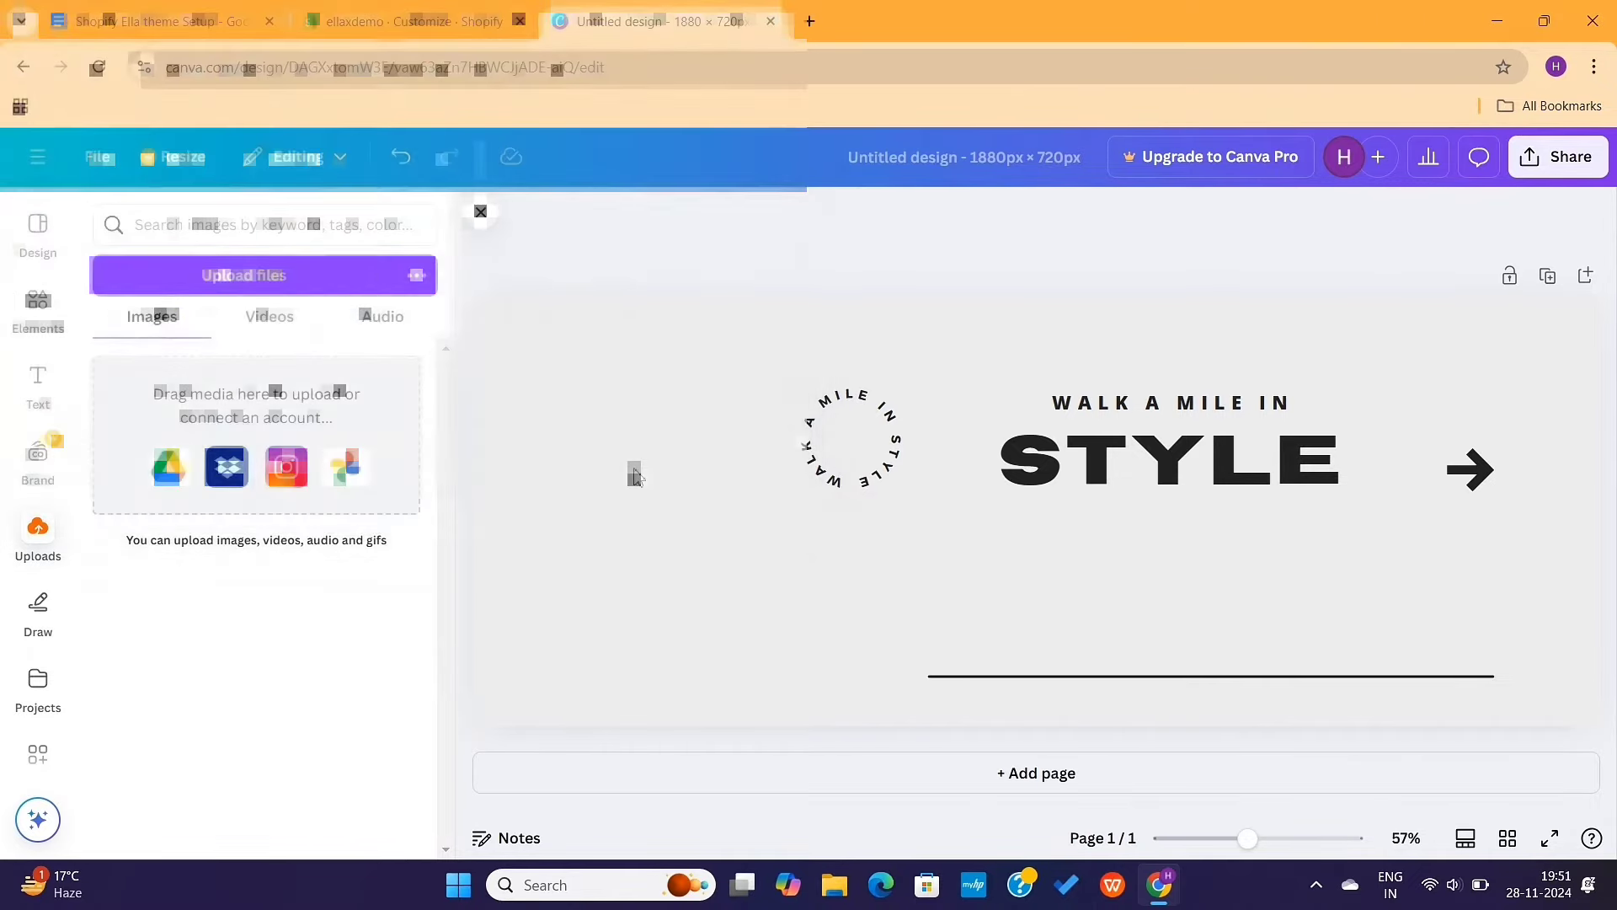
{"action": "left_click", "coordinate": [182, 552]}
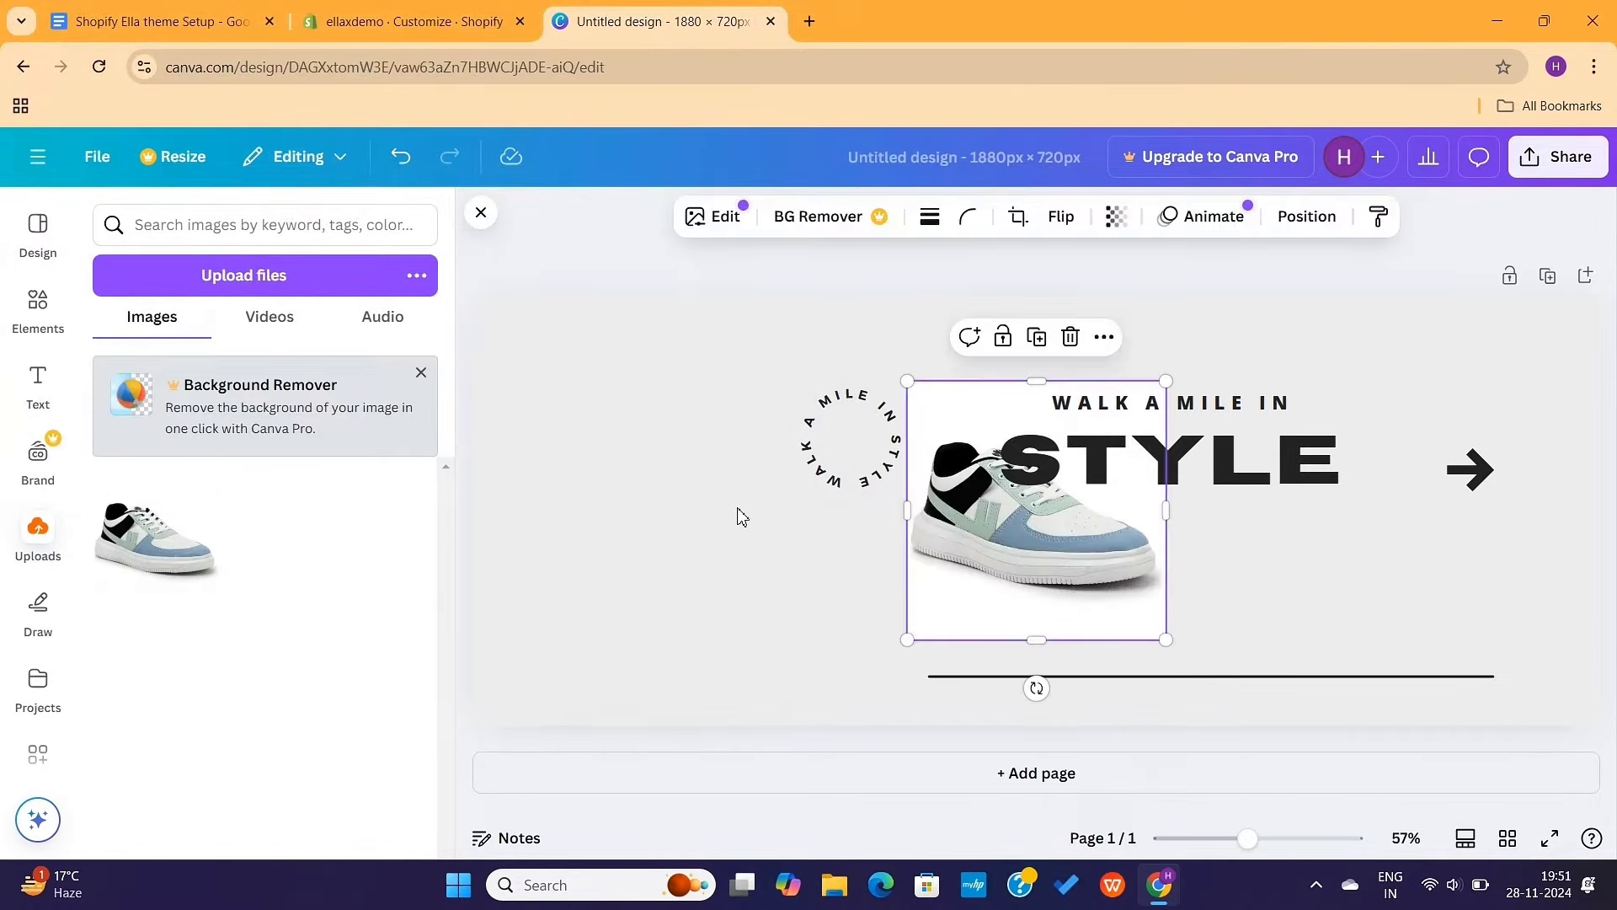
Move the sneaker image to the blank area beside the circular text, enlarge it and fine-tune its placement.
{"action": "left_click_drag", "start_coordinate": [1055, 547], "coordinate": [665, 529]}
{"action": "left_click_drag", "start_coordinate": [775, 622], "coordinate": [830, 671]}
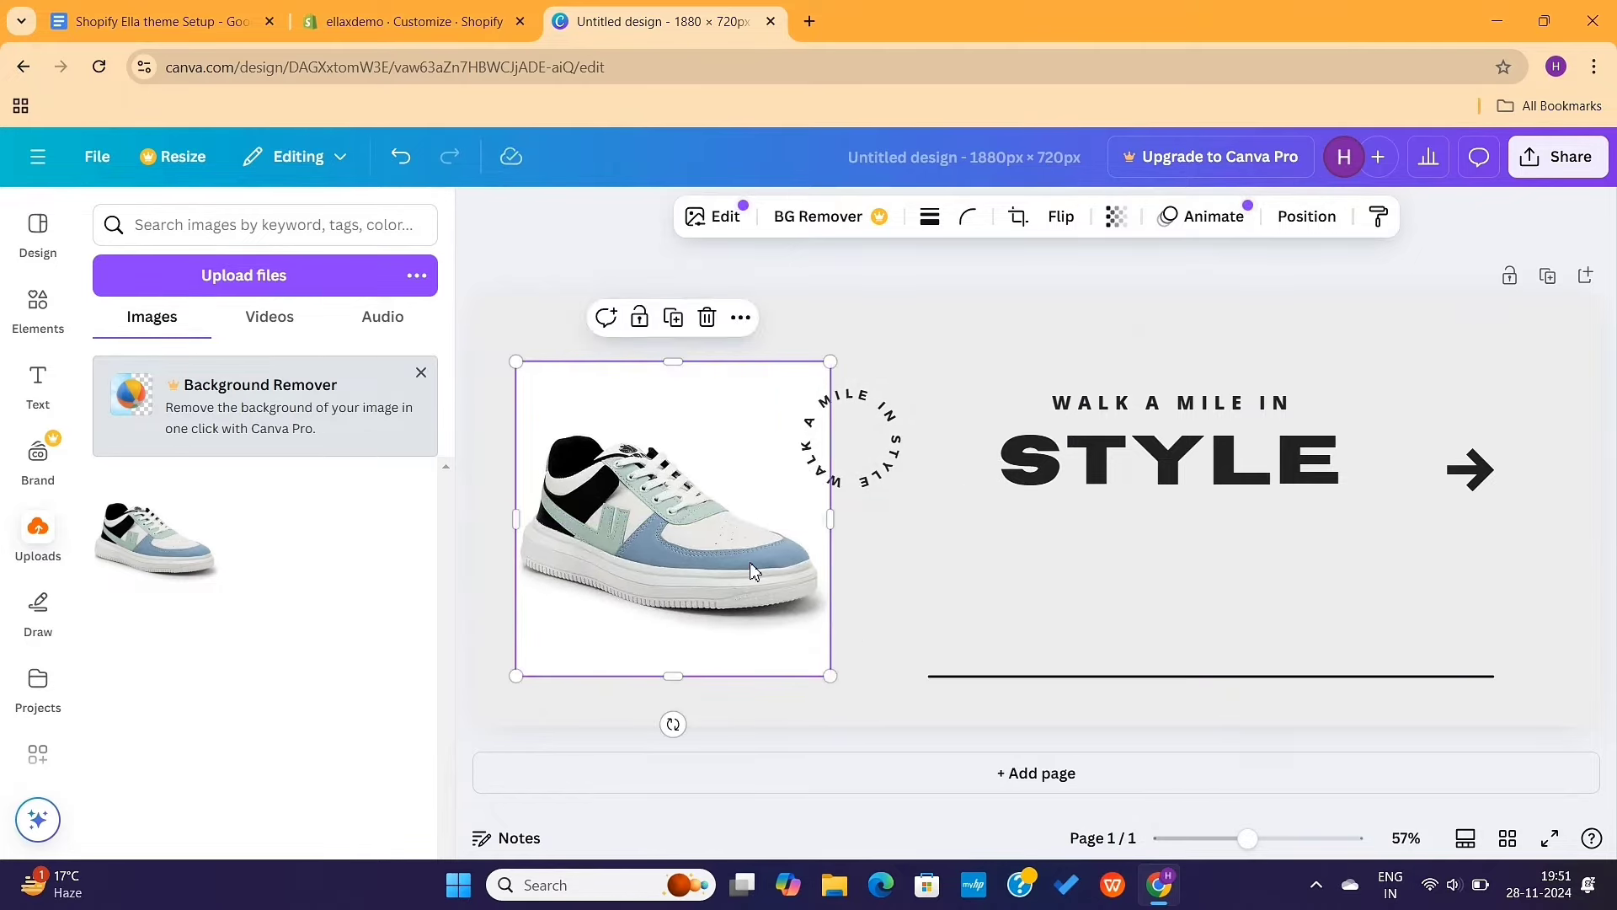
{"action": "left_click_drag", "start_coordinate": [750, 570], "coordinate": [772, 566]}
Change the font of the "STYLE" heading to Archivo Black.
{"action": "left_click", "coordinate": [1137, 451]}
{"action": "left_click", "coordinate": [1150, 434]}
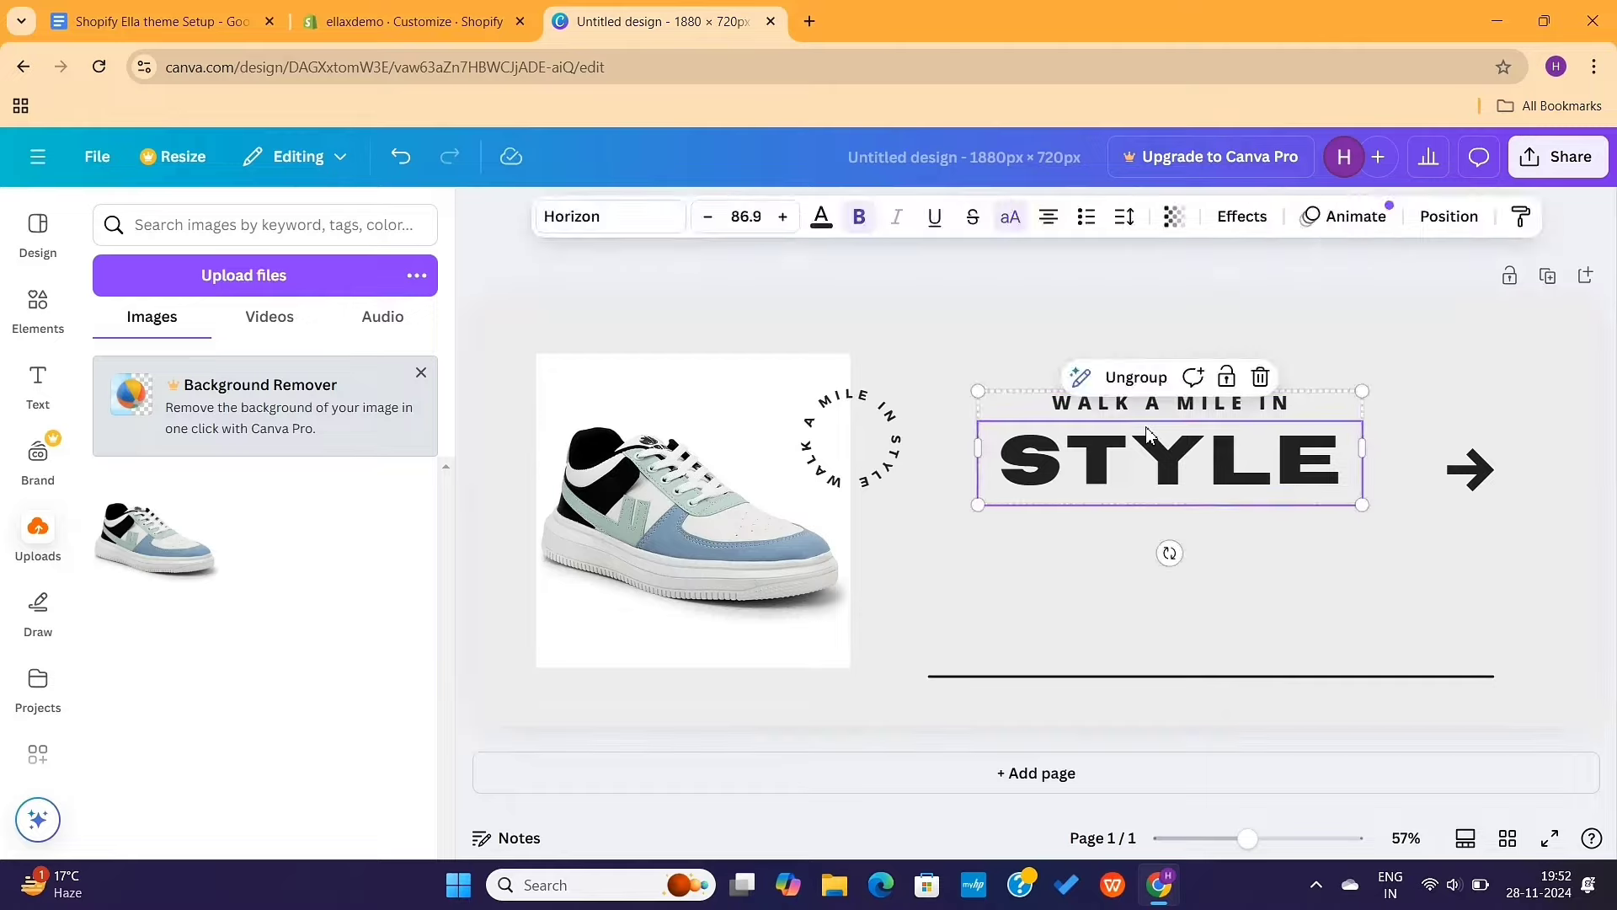
{"action": "left_click", "coordinate": [647, 221]}
{"action": "left_click", "coordinate": [292, 568]}
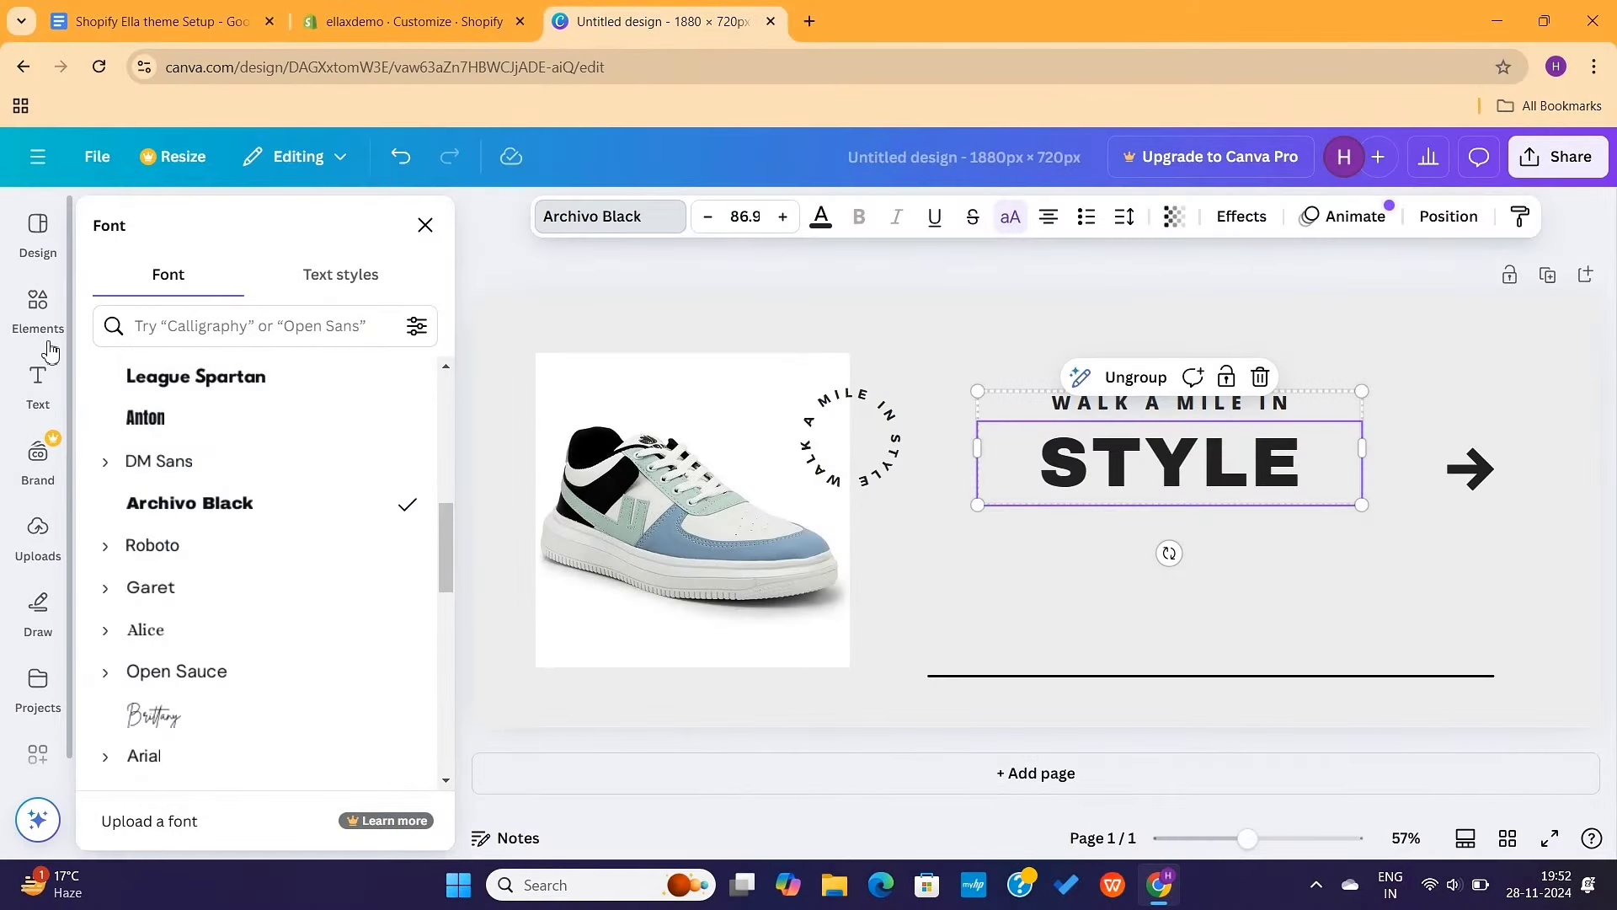
Look through the available elements, text styles, drawing tools, projects and apps for the banner.
{"action": "left_click", "coordinate": [38, 318]}
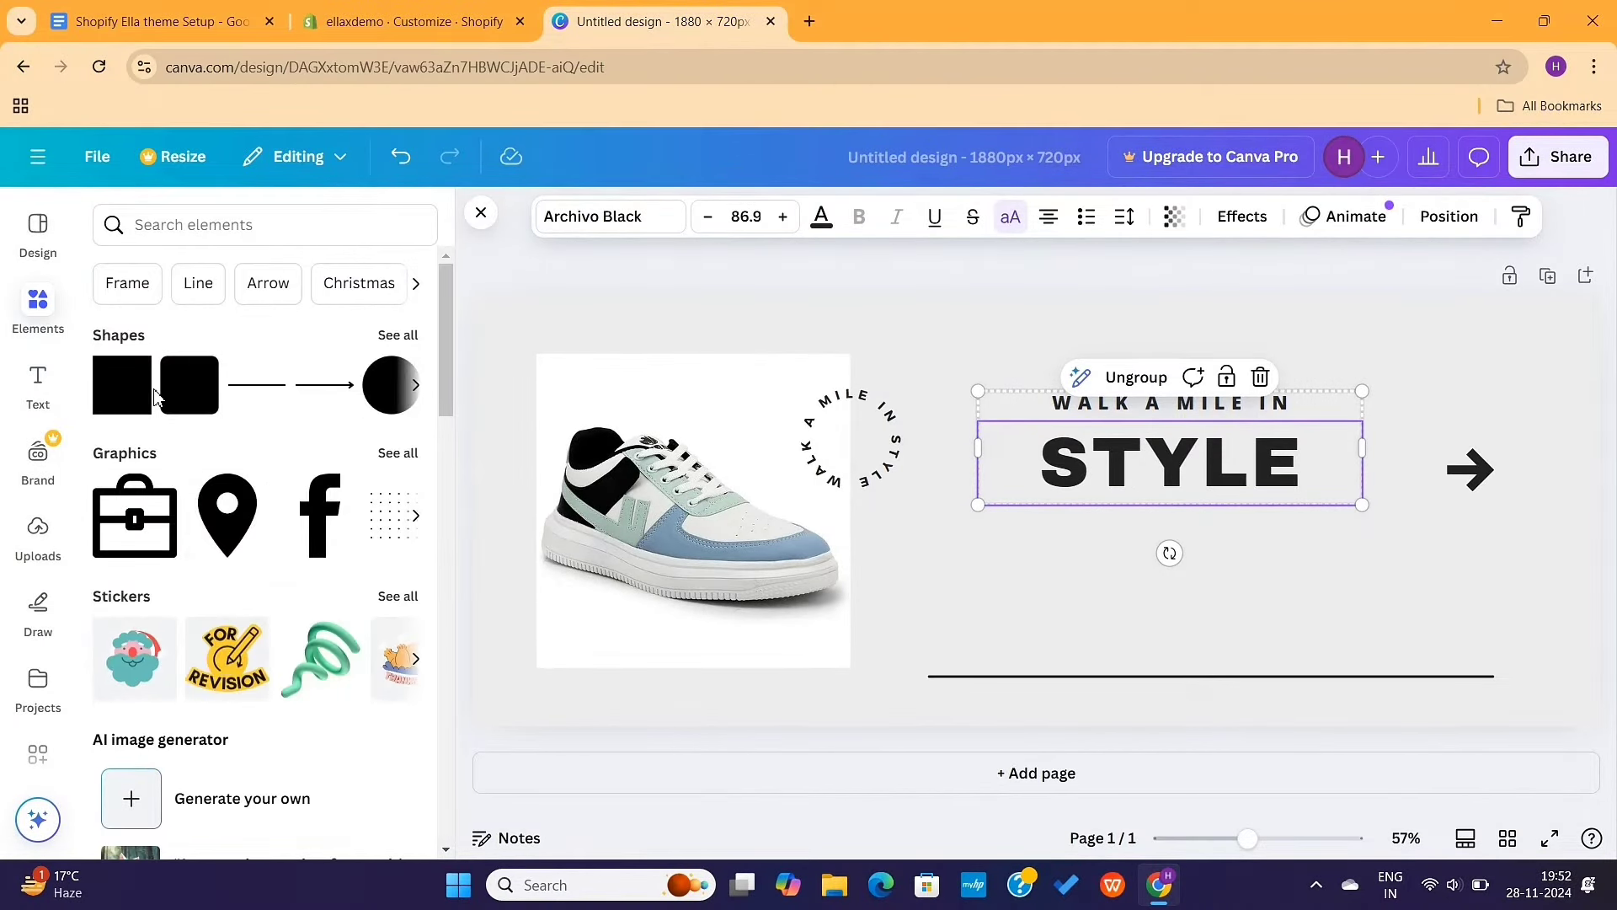
{"action": "scroll", "coordinate": [306, 604], "scroll_direction": "down", "scroll_amount": 5}
{"action": "left_click", "coordinate": [35, 383]}
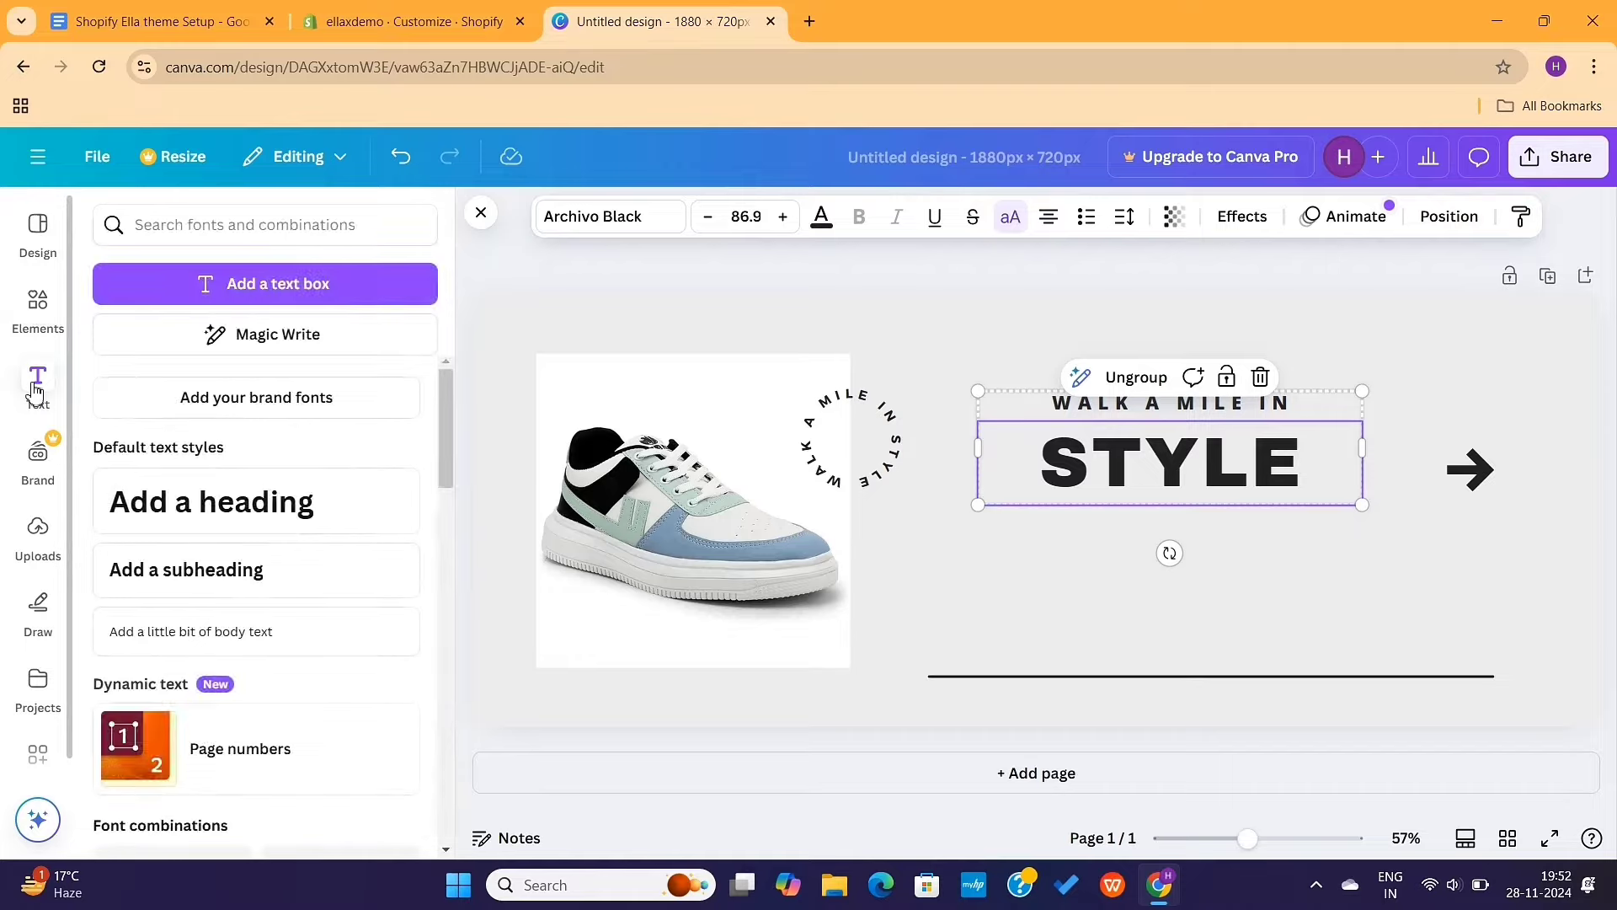
{"action": "left_click", "coordinate": [38, 608]}
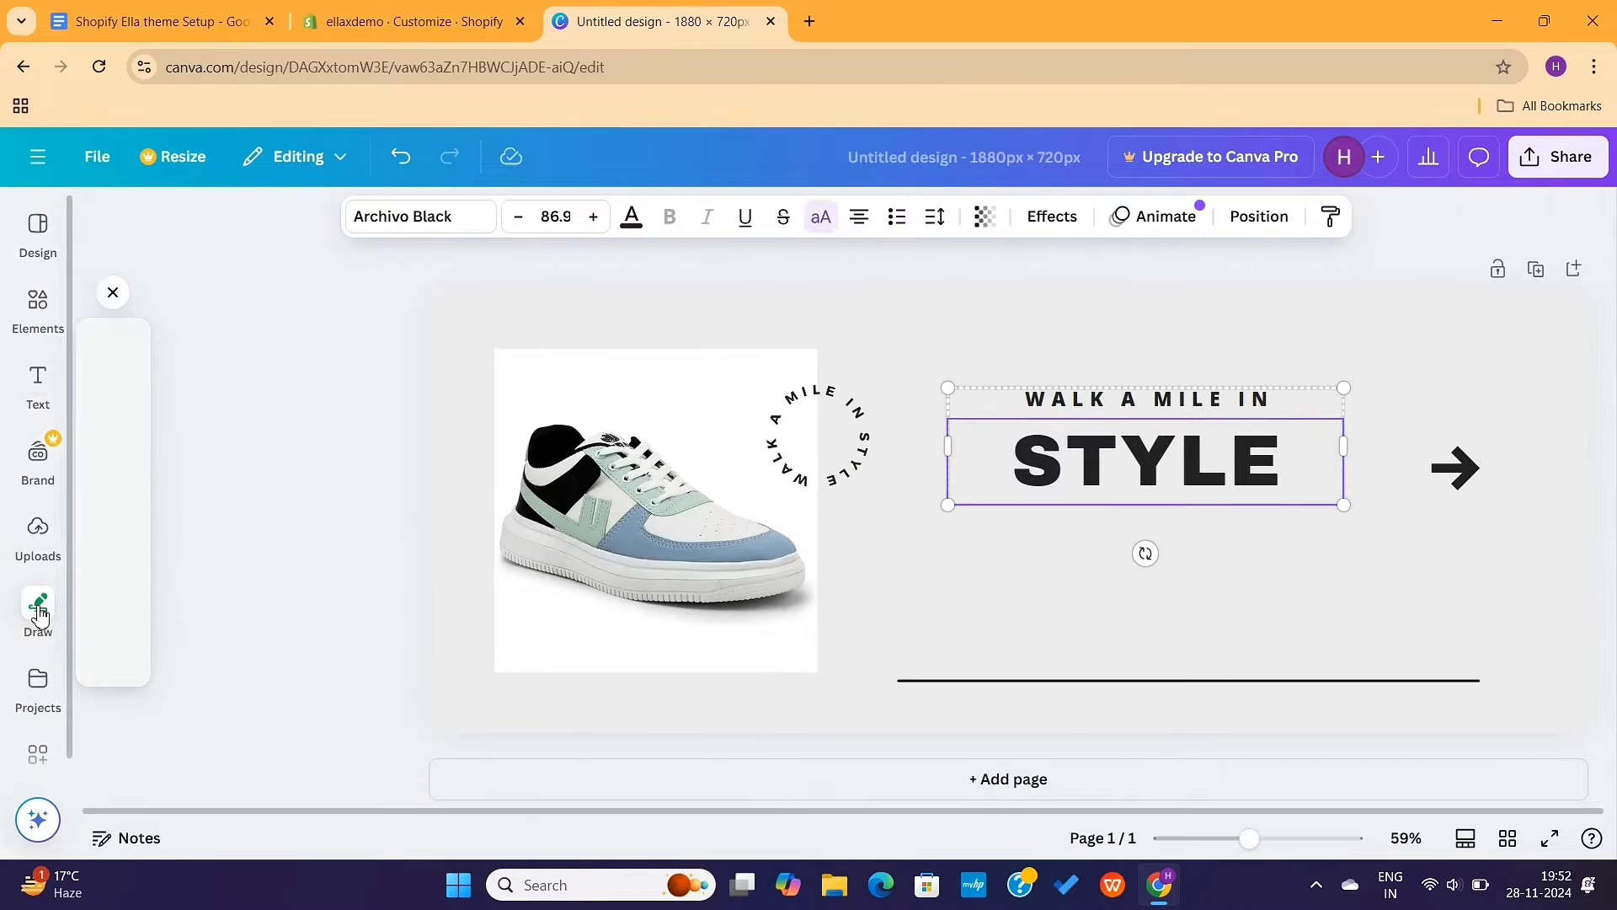
{"action": "left_click", "coordinate": [39, 691]}
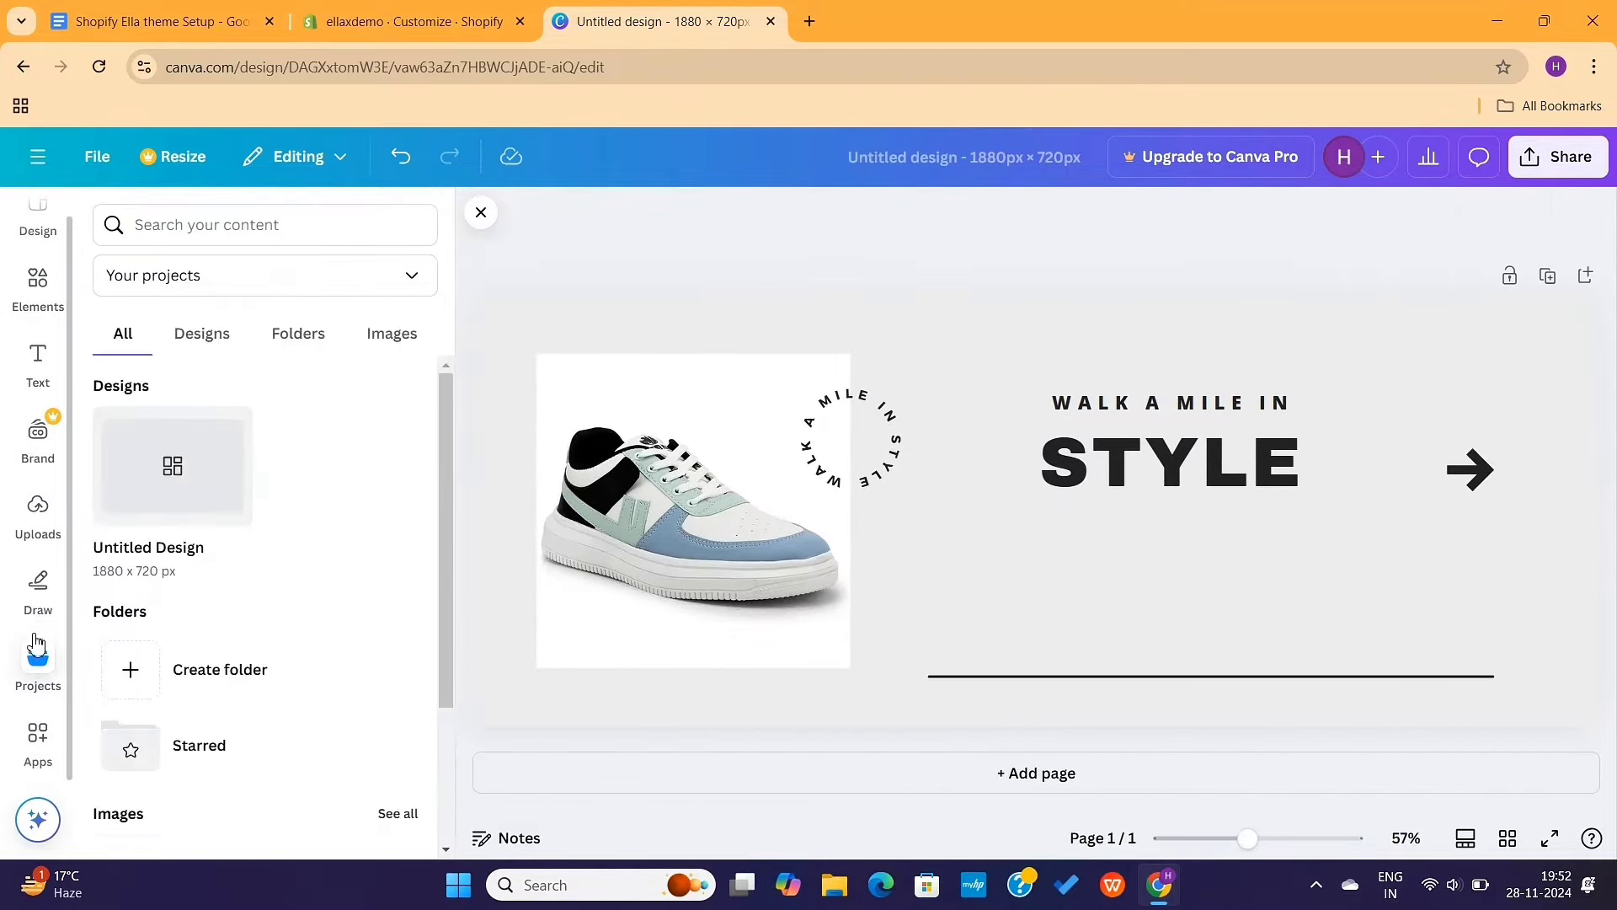
{"action": "left_click", "coordinate": [35, 736]}
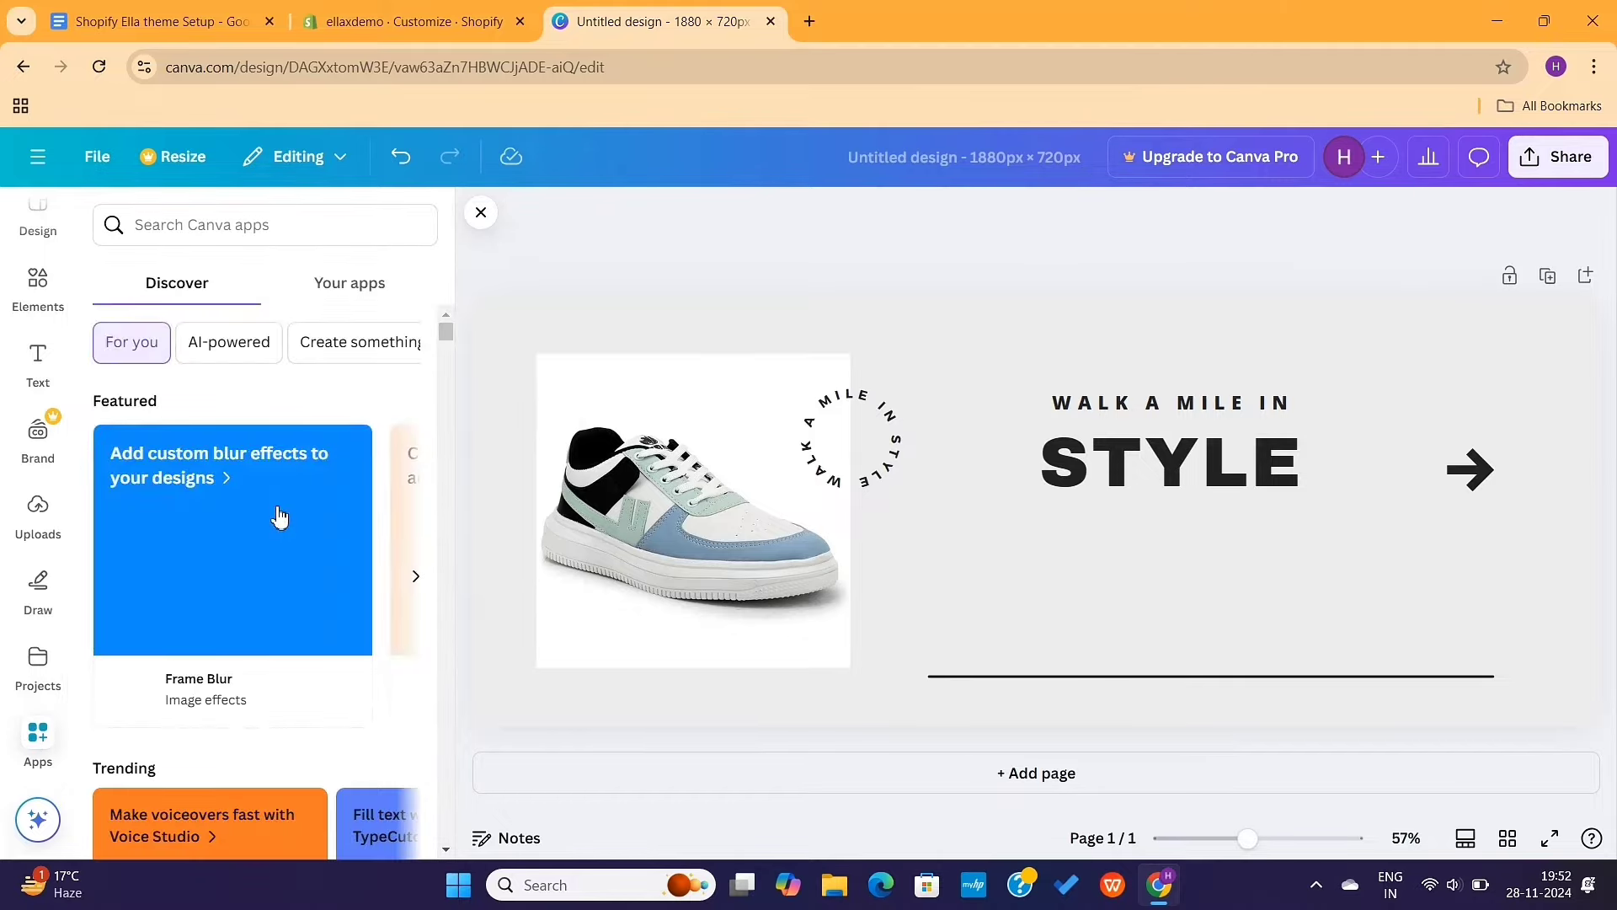
{"action": "left_click", "coordinate": [906, 312]}
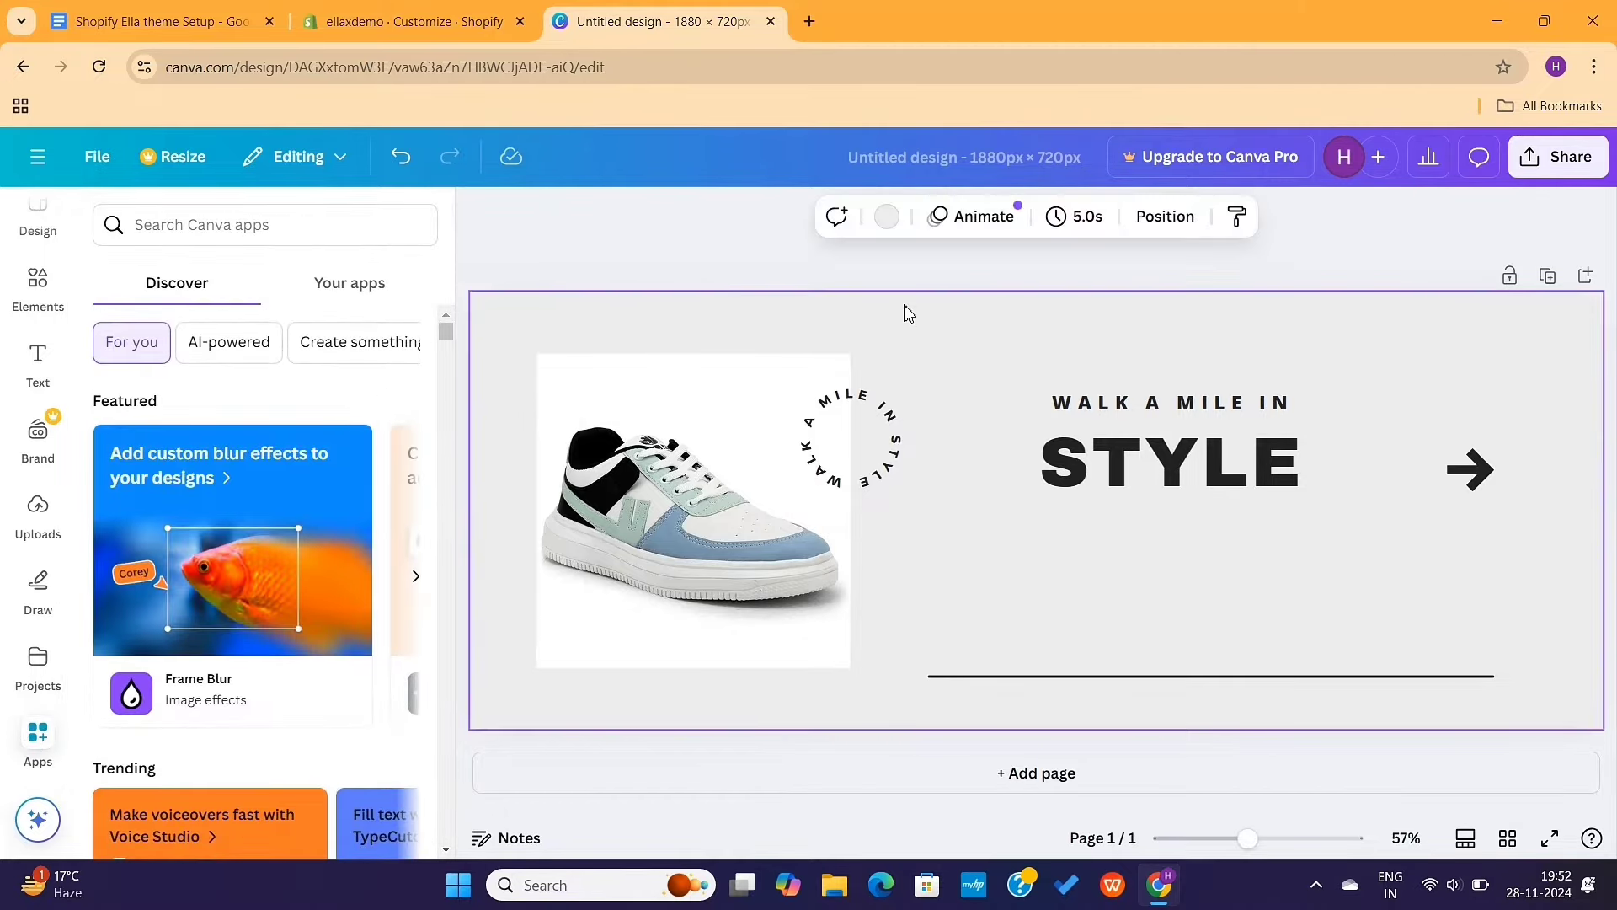
{"action": "scroll", "coordinate": [906, 312], "scroll_direction": "down", "scroll_amount": 2}
{"action": "left_click", "coordinate": [481, 213]}
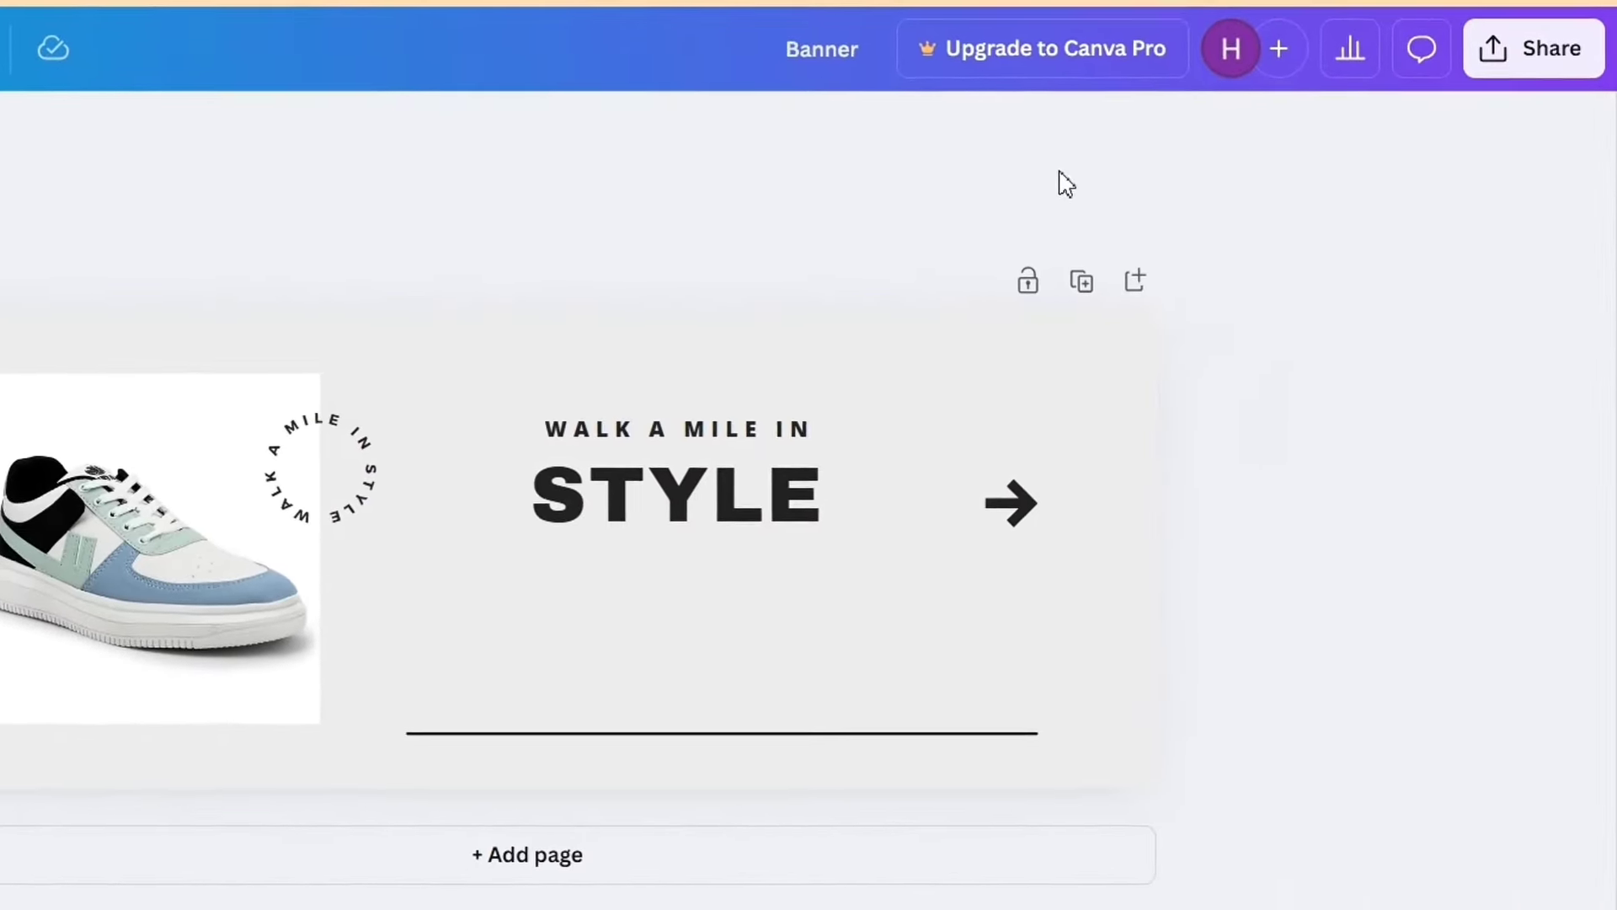
Download the finished banner design as a PNG at 1,880 × 720 px.
{"action": "left_click", "coordinate": [1546, 52]}
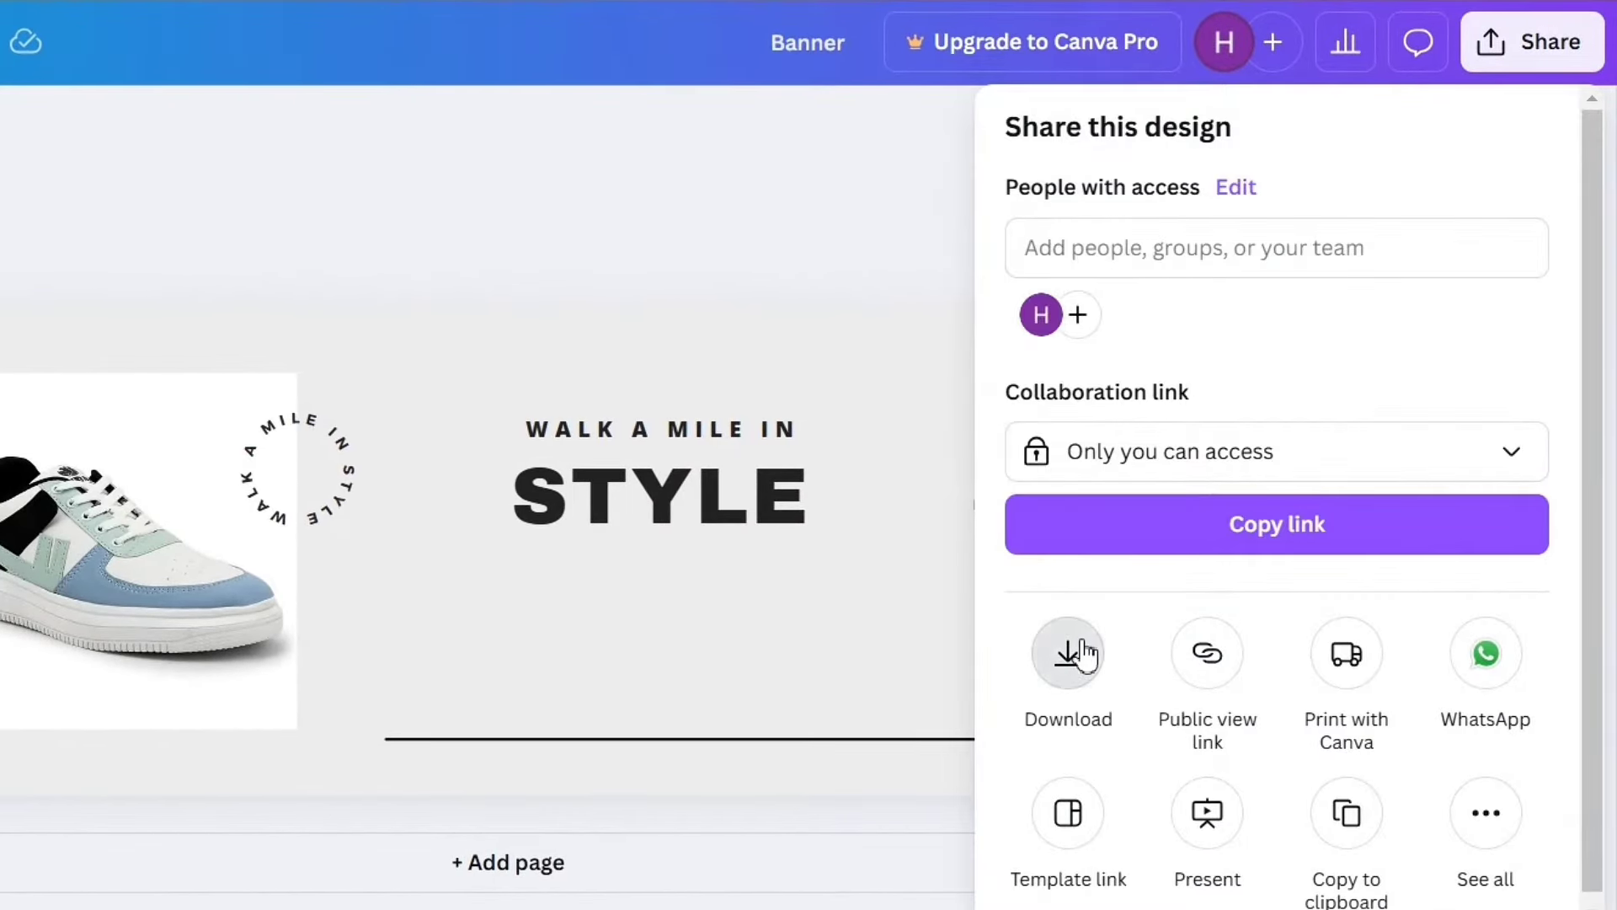
{"action": "left_click", "coordinate": [1090, 649]}
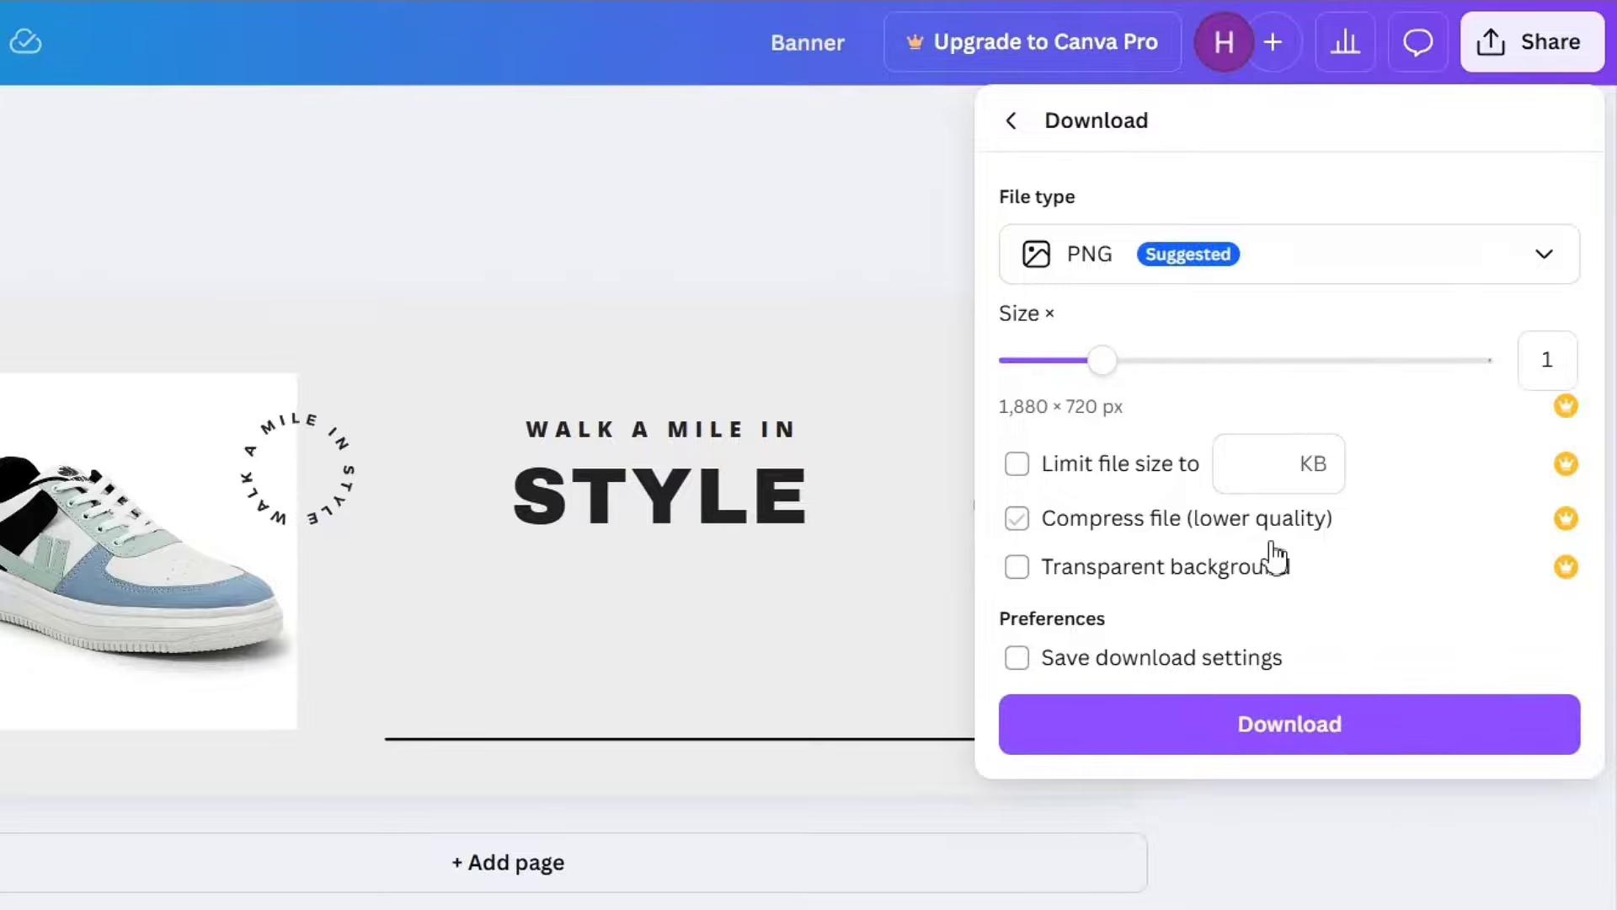
{"action": "left_click", "coordinate": [1234, 730]}
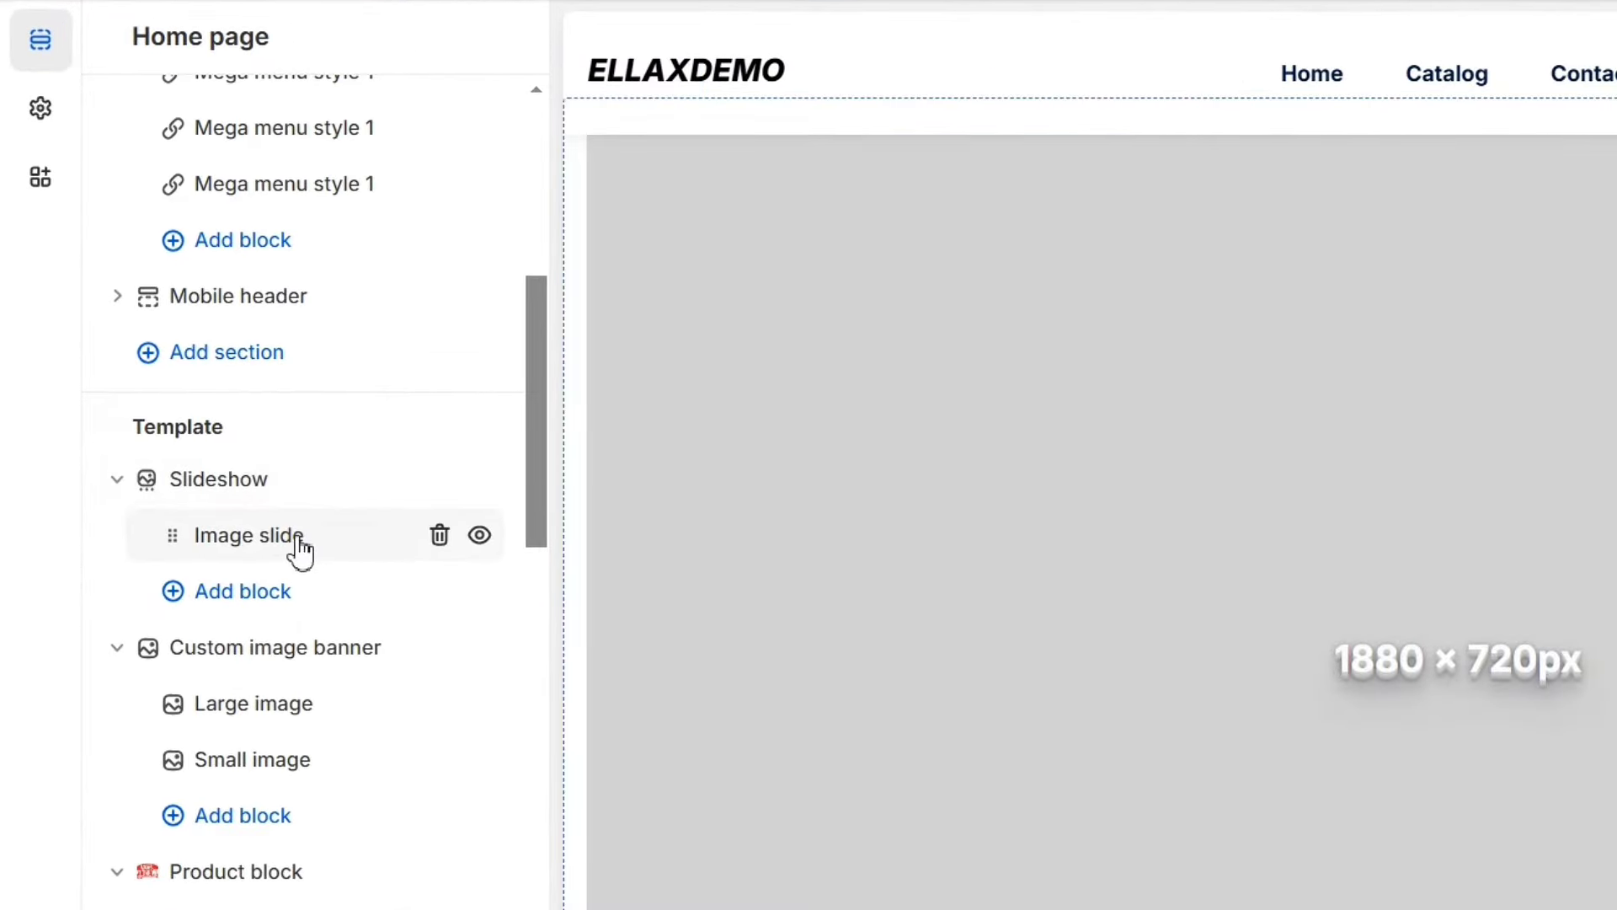
In the Shopify theme editor, upload Banner.png and set it as the image of the slideshow's image slide.
{"action": "left_click", "coordinate": [299, 544]}
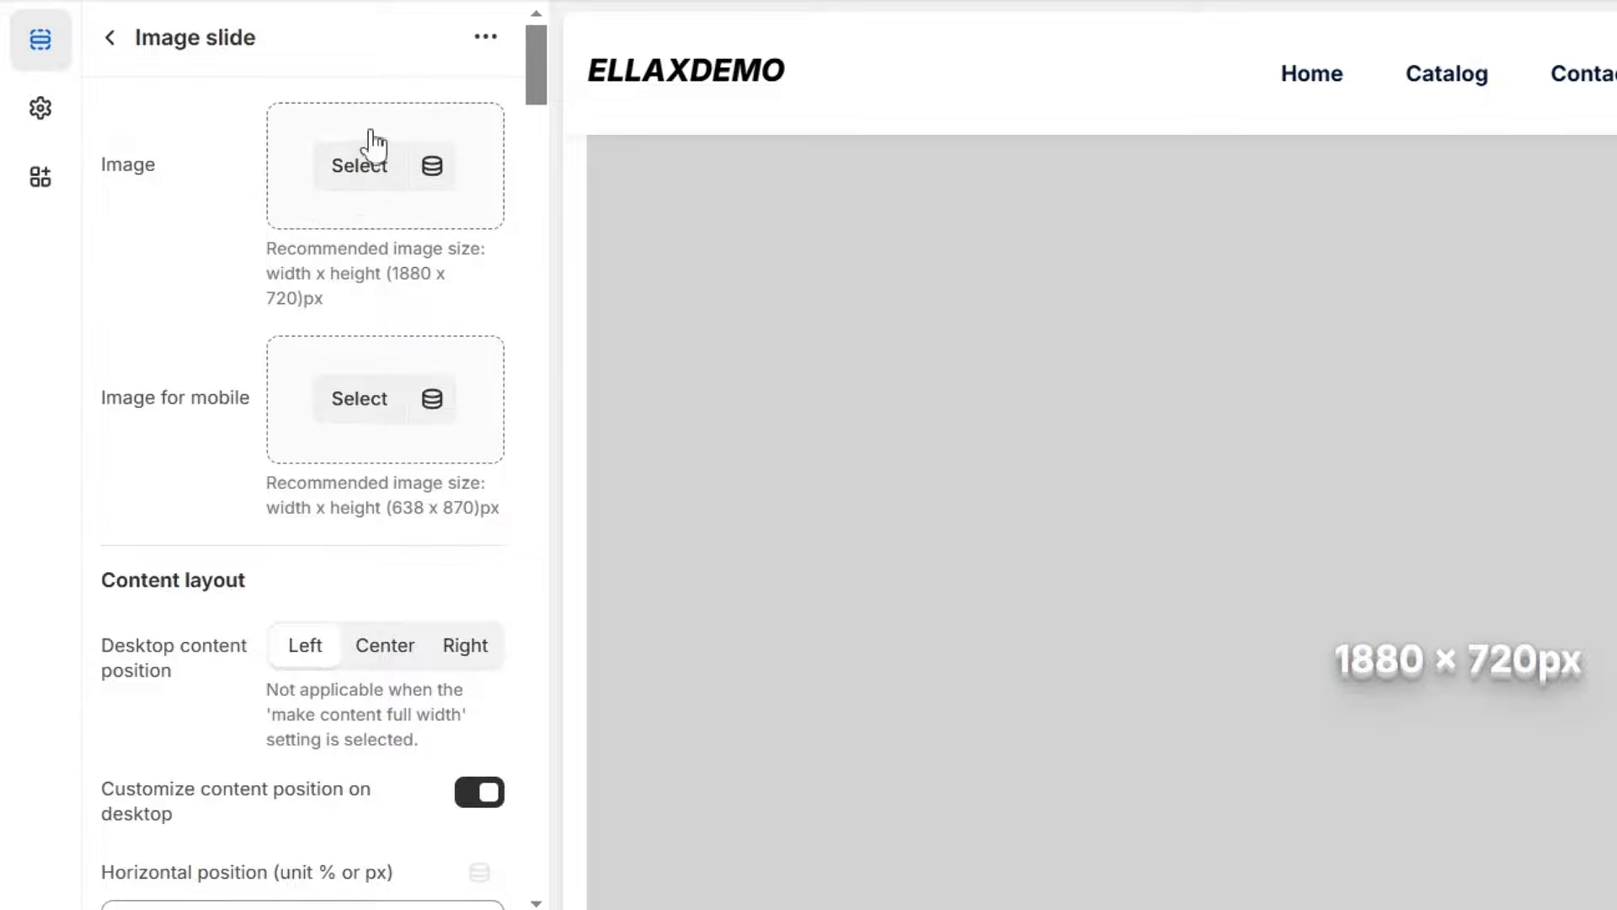
{"action": "left_click", "coordinate": [346, 168]}
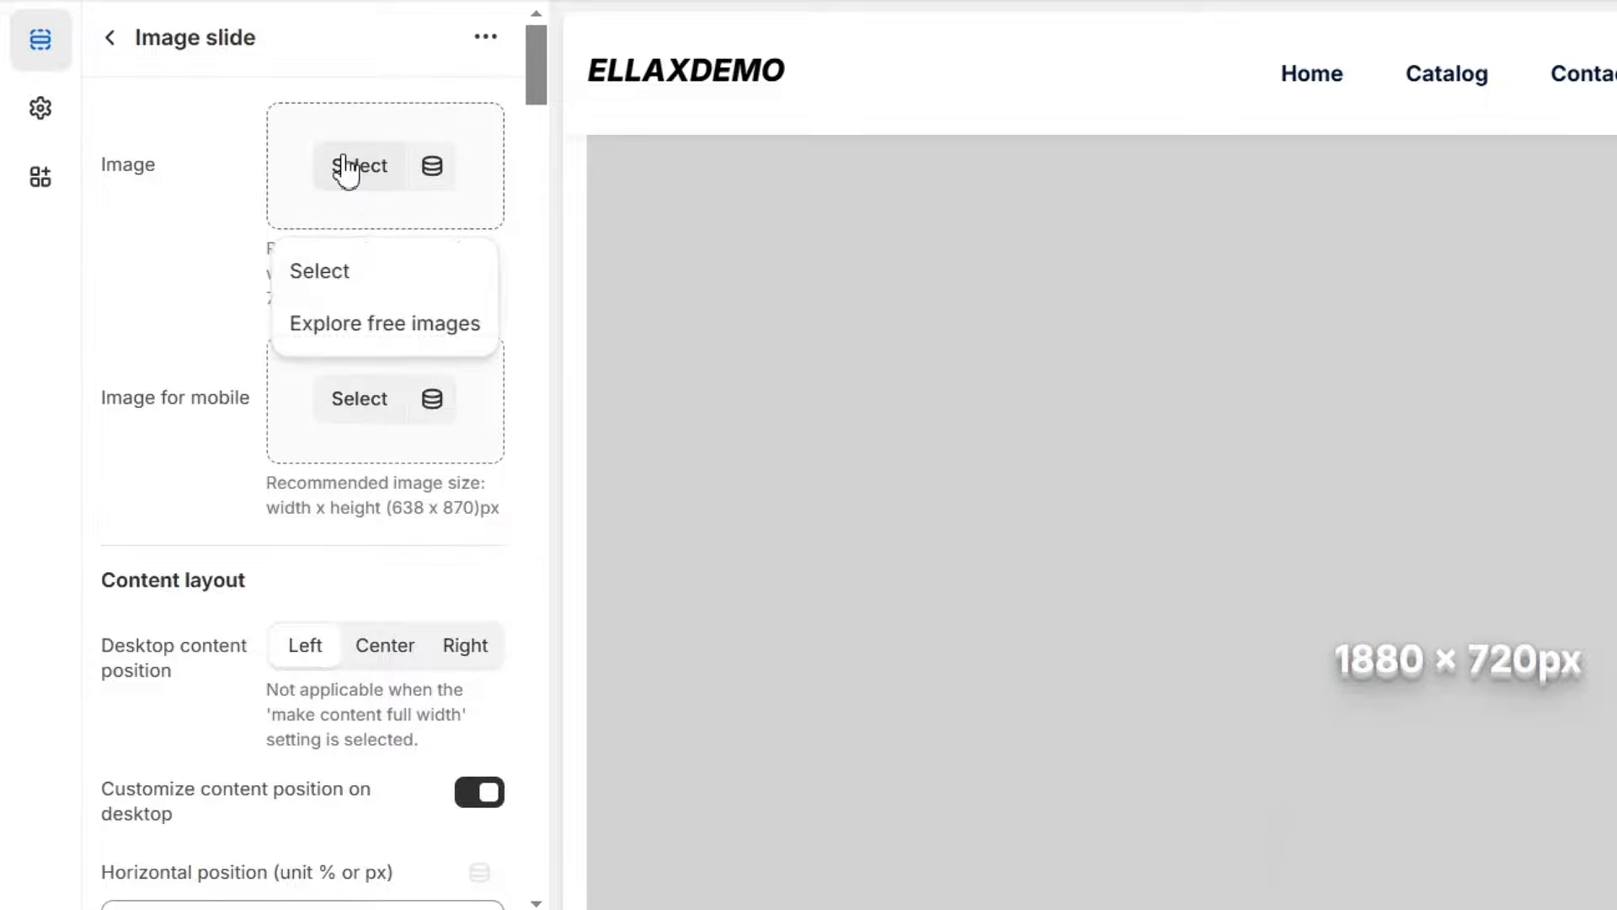
{"action": "left_click", "coordinate": [341, 274]}
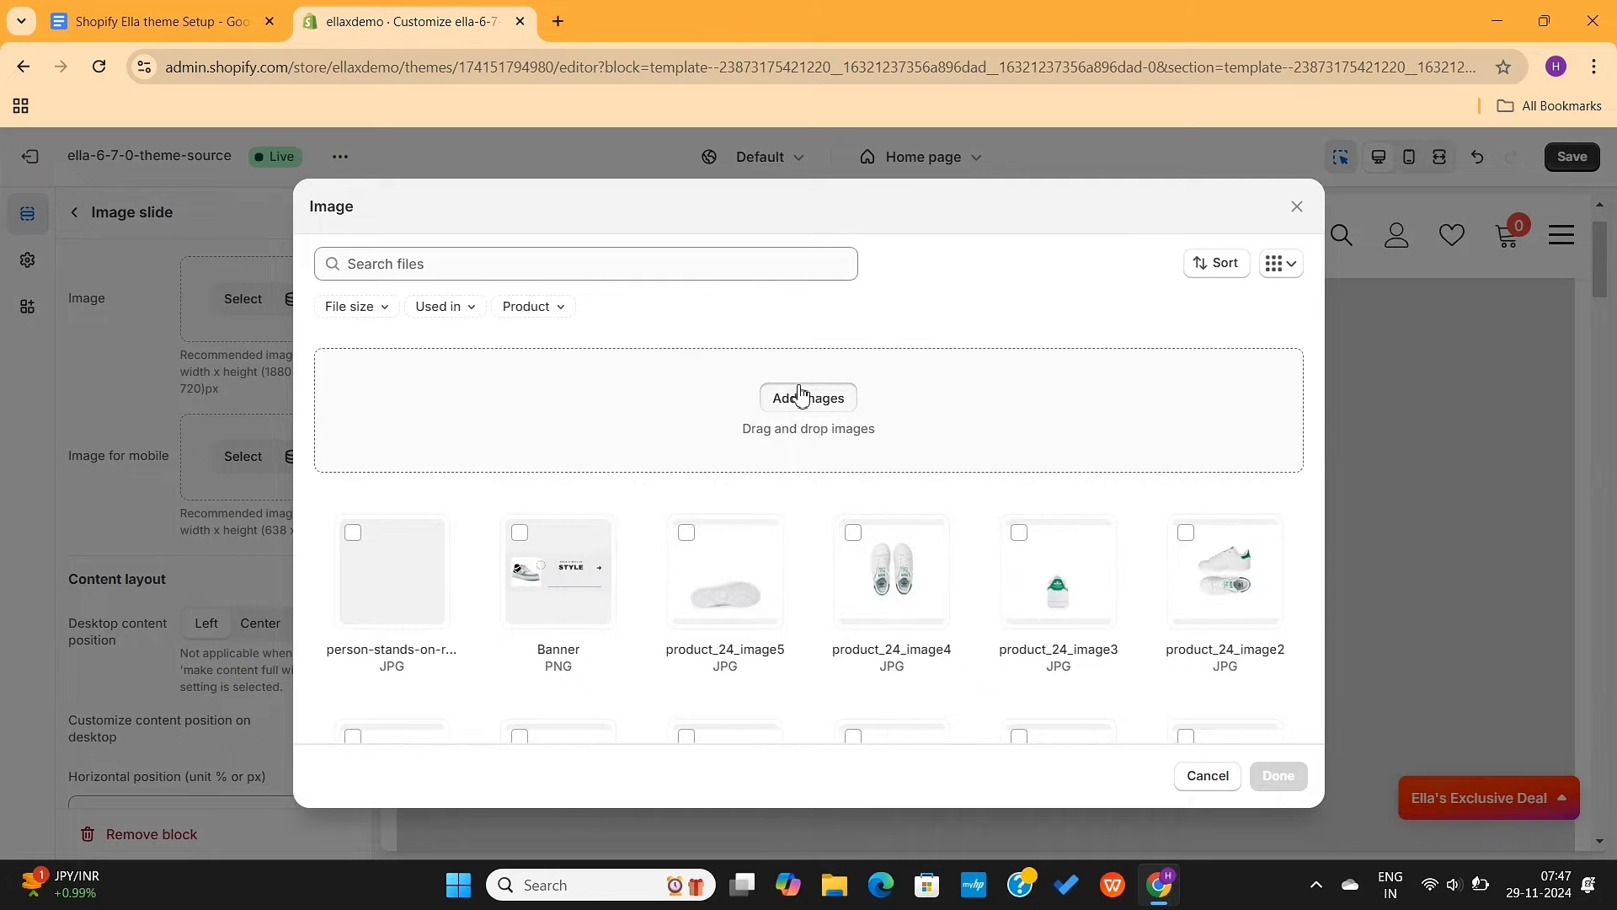
{"action": "left_click", "coordinate": [801, 396]}
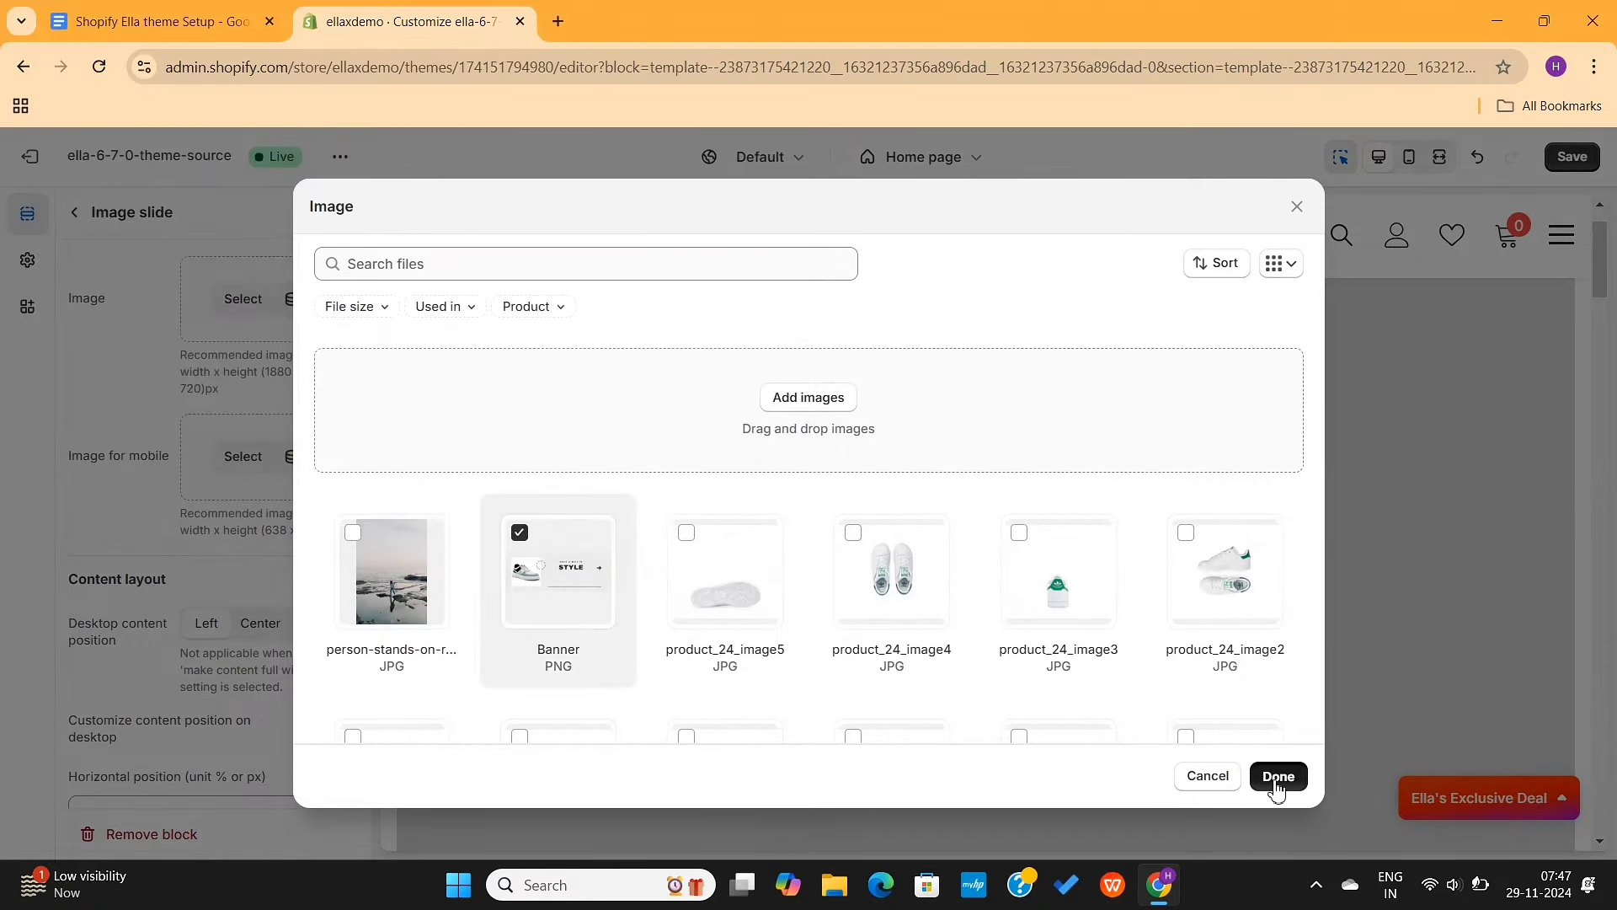
{"action": "left_click", "coordinate": [1277, 777]}
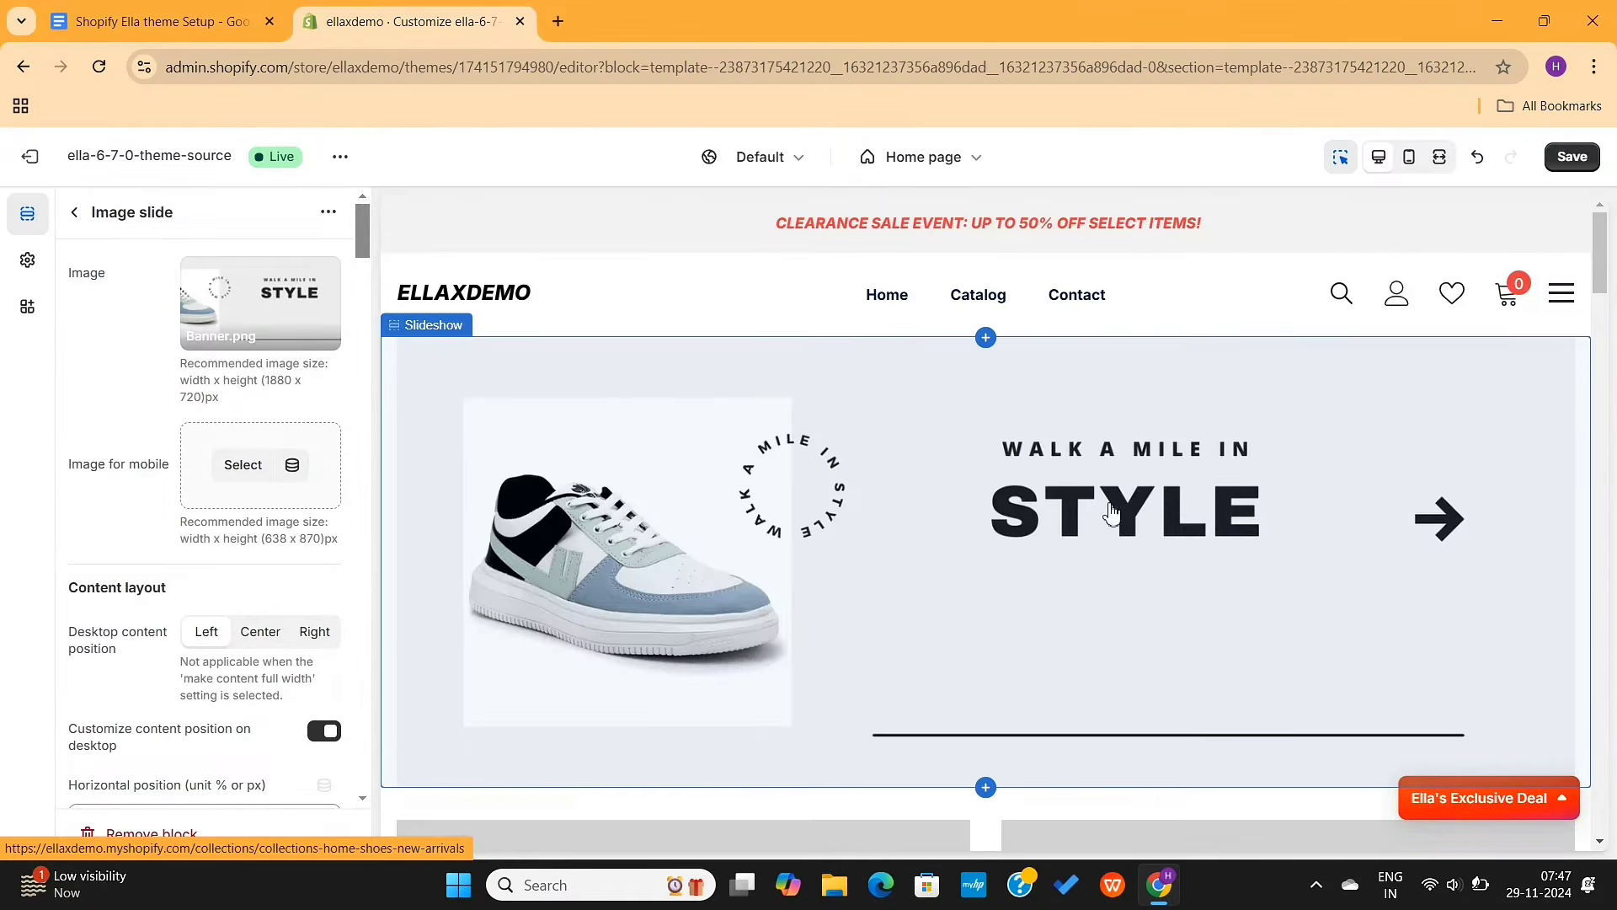
Switch to the mobile preview and set the free Shop Local photo of a phone photographing a tag as the slide's mobile image.
{"action": "left_click", "coordinate": [1419, 163]}
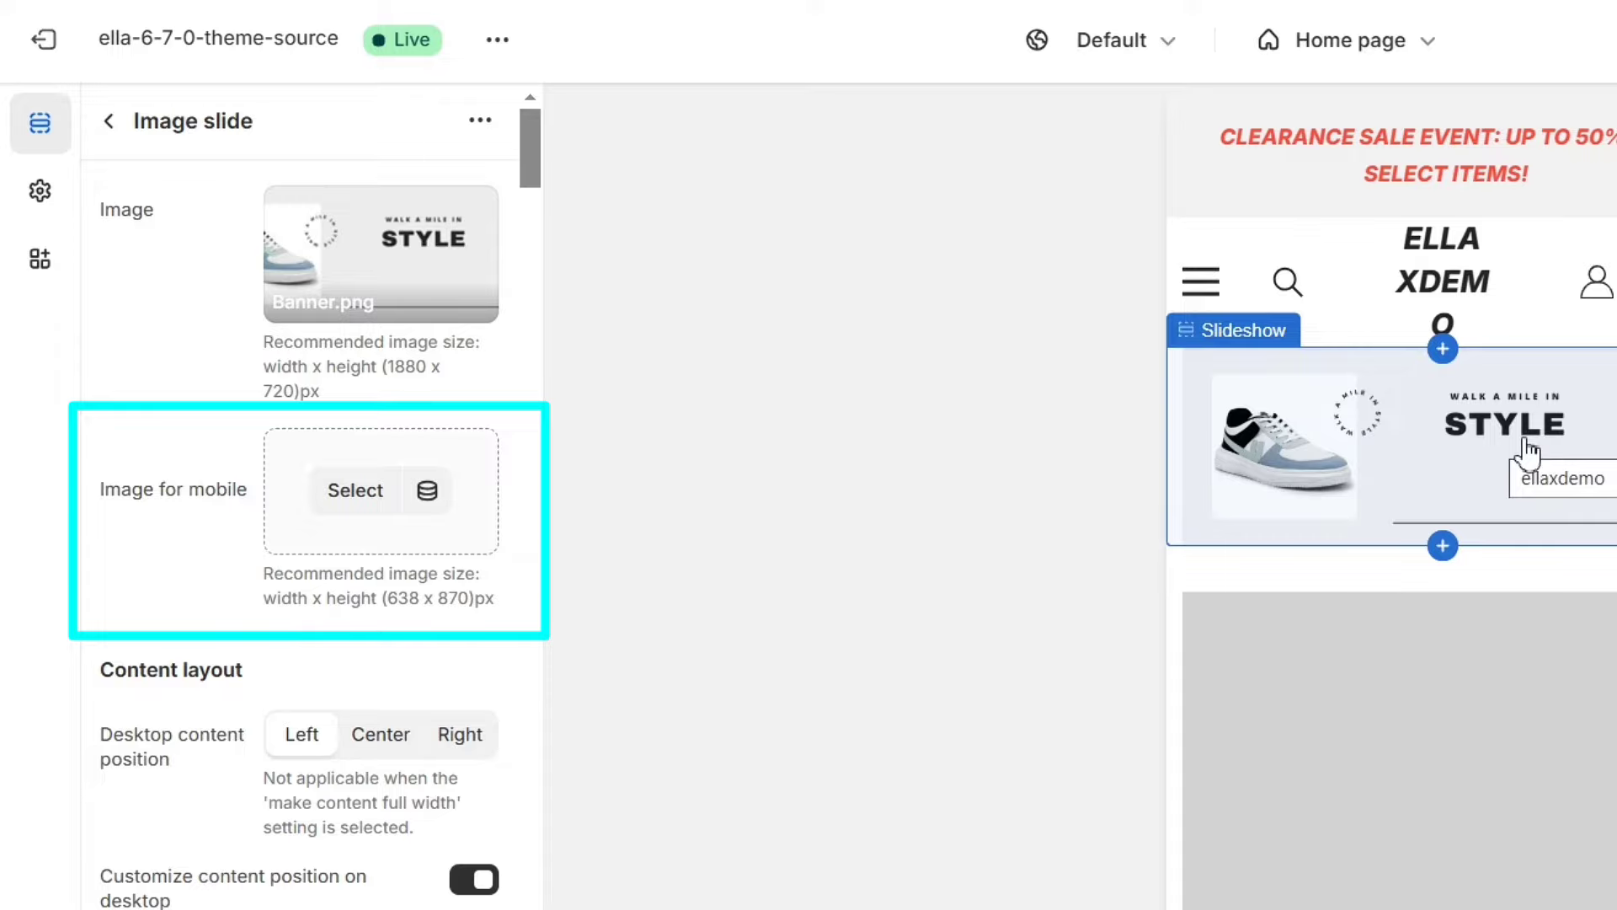
{"action": "left_click", "coordinate": [356, 492]}
{"action": "left_click", "coordinate": [357, 650]}
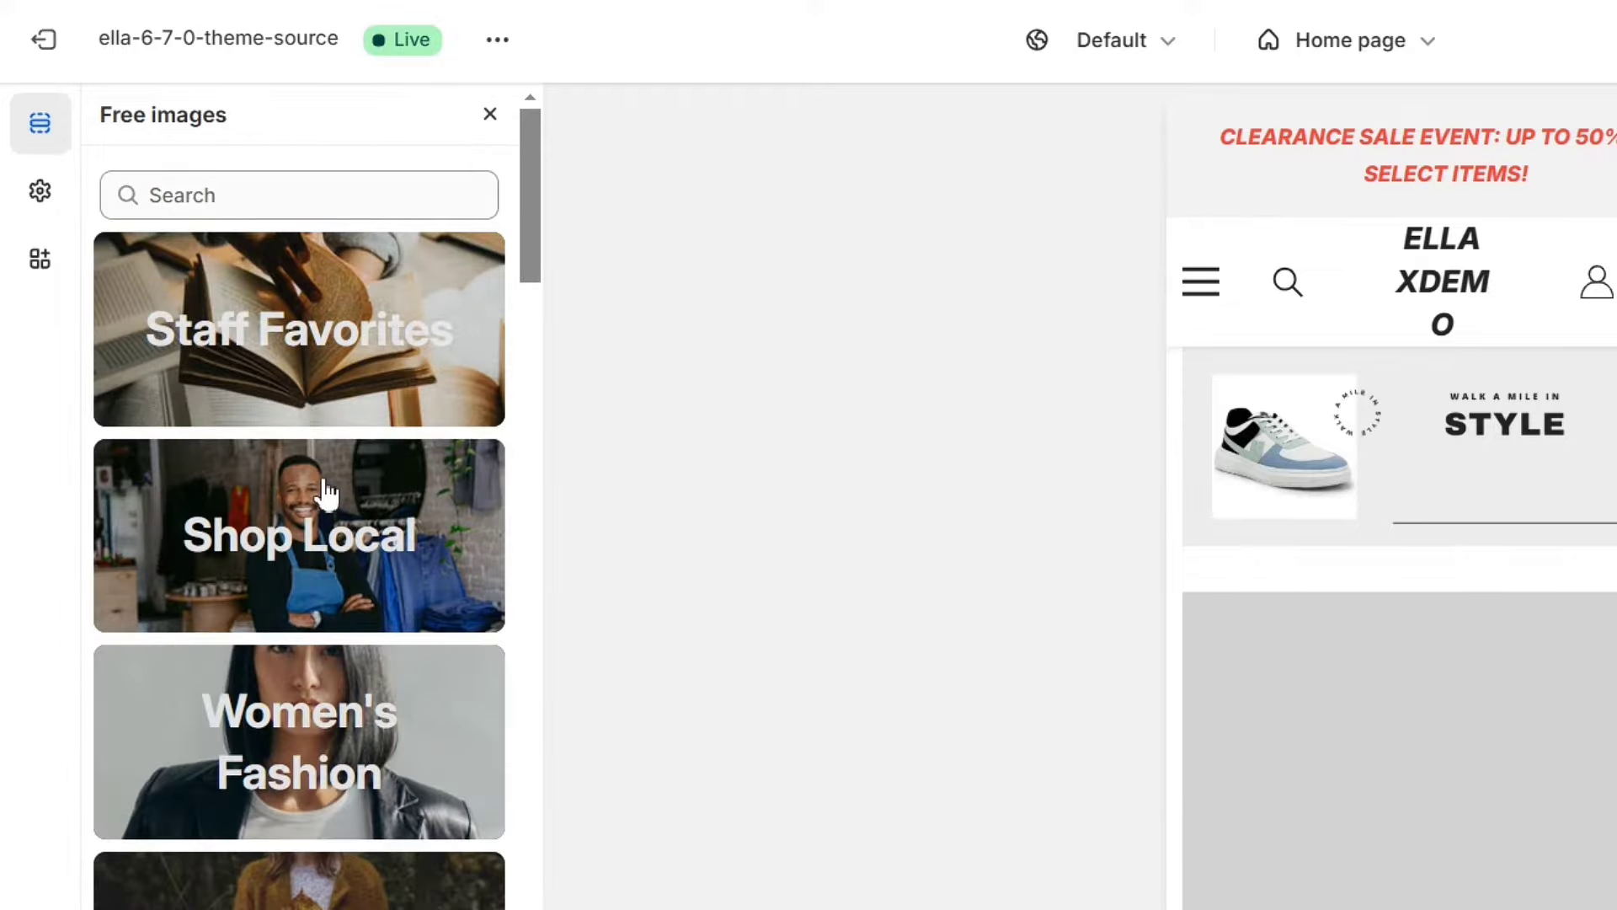
{"action": "left_click", "coordinate": [326, 486]}
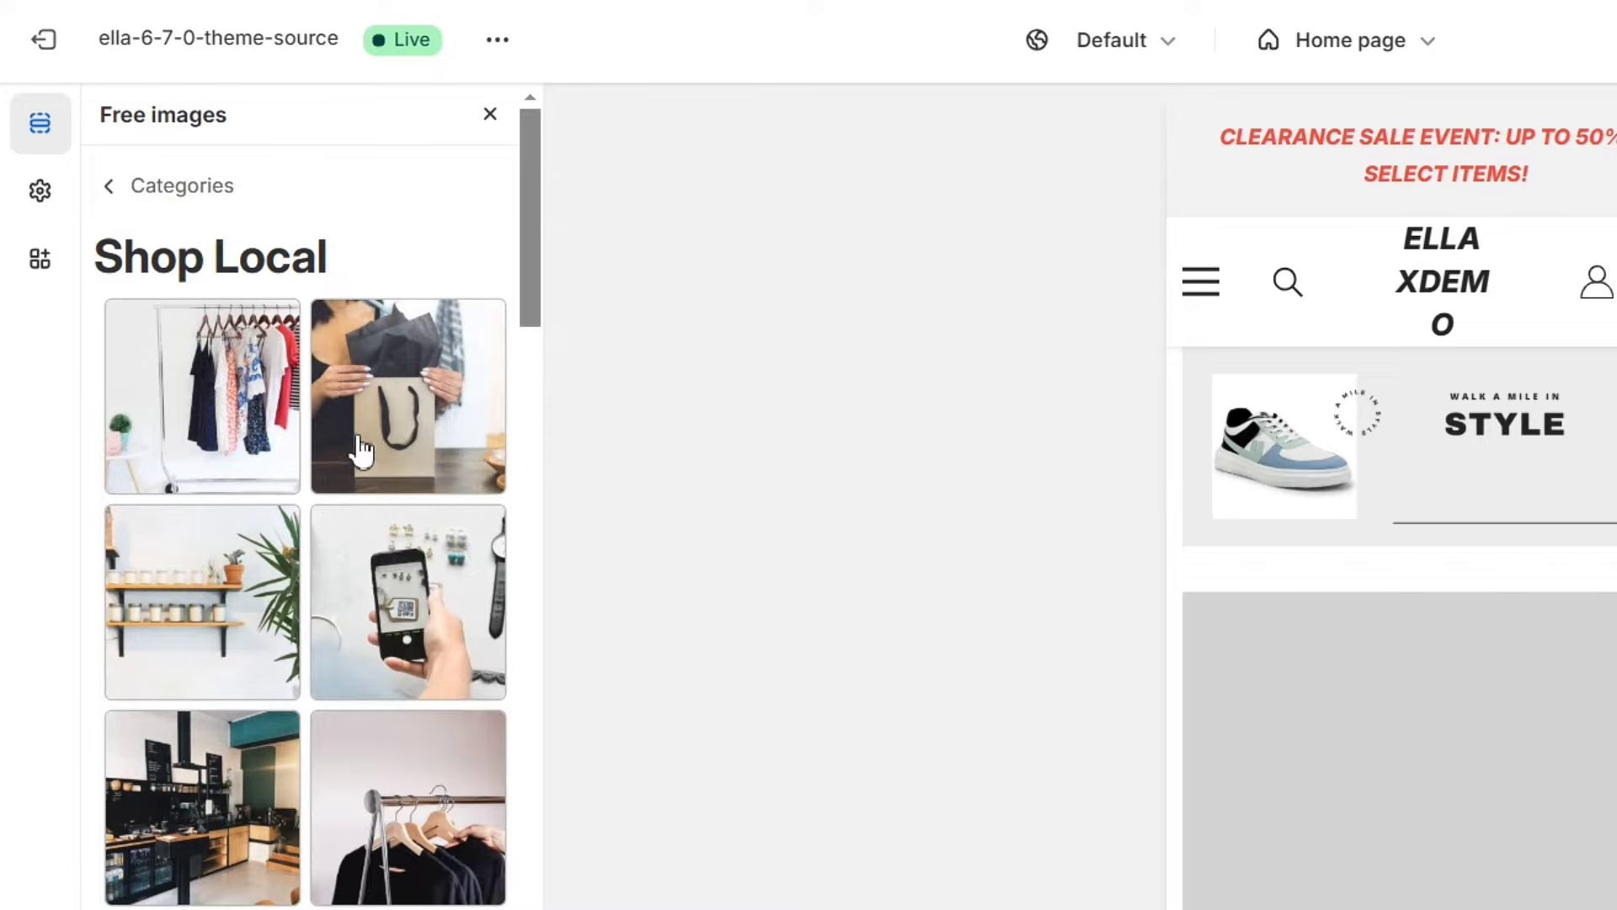
{"action": "left_click", "coordinate": [391, 611]}
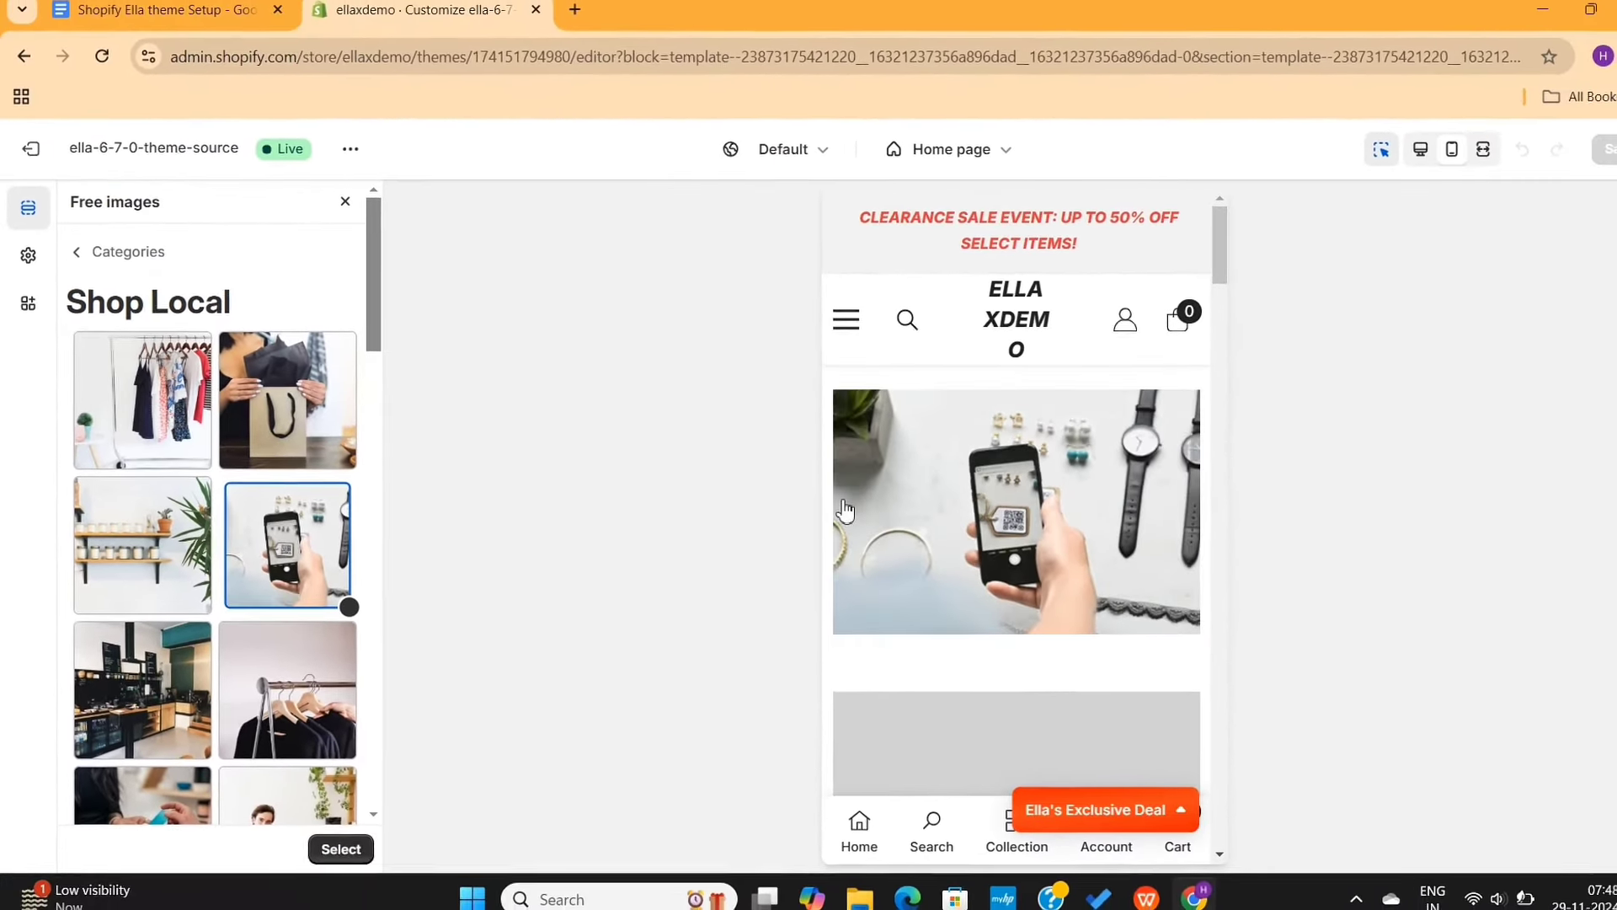
{"action": "left_click", "coordinate": [330, 834]}
Set the slide's mobile image to img6.jpg from the file library.
{"action": "left_click", "coordinate": [258, 472]}
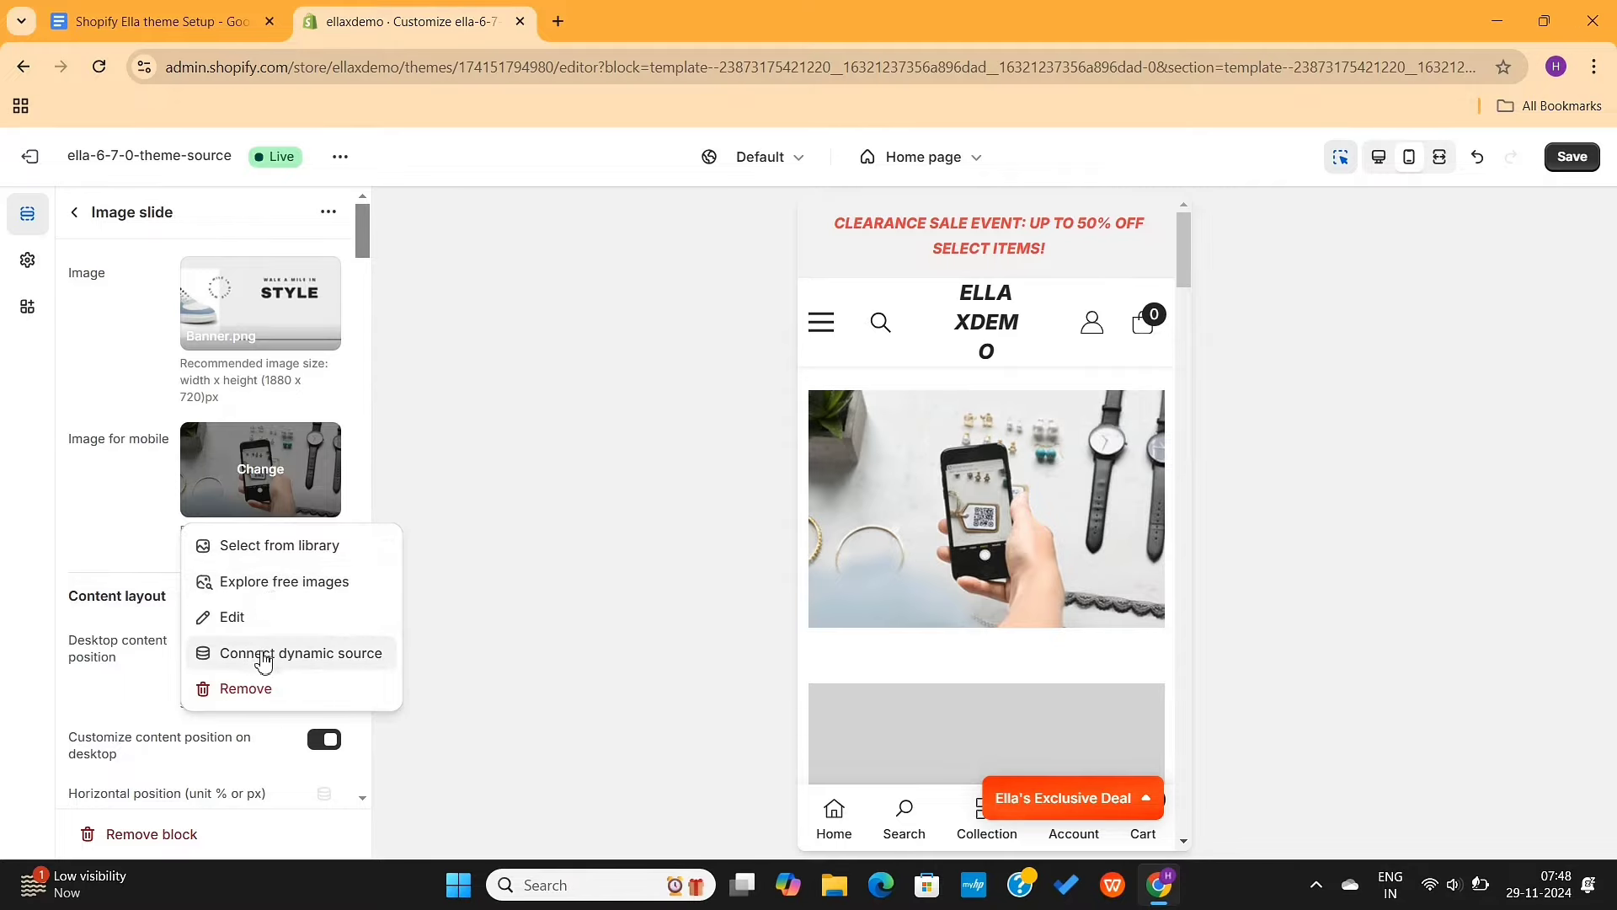
{"action": "left_click", "coordinate": [253, 546]}
{"action": "scroll", "coordinate": [633, 684], "scroll_direction": "down", "scroll_amount": 15}
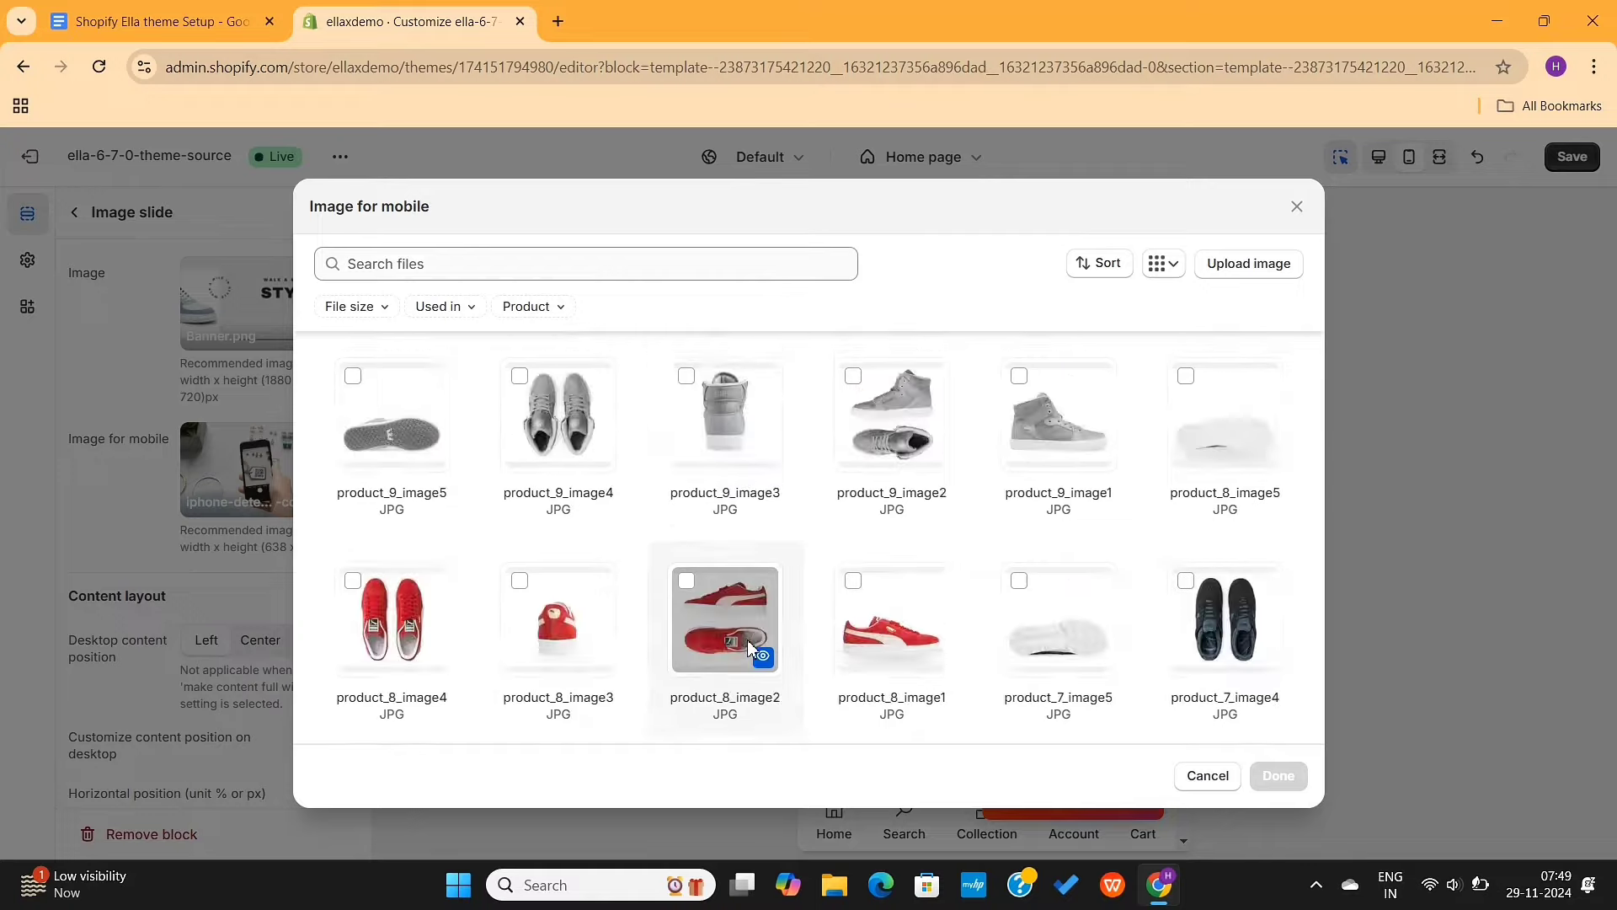
{"action": "left_click", "coordinate": [705, 625]}
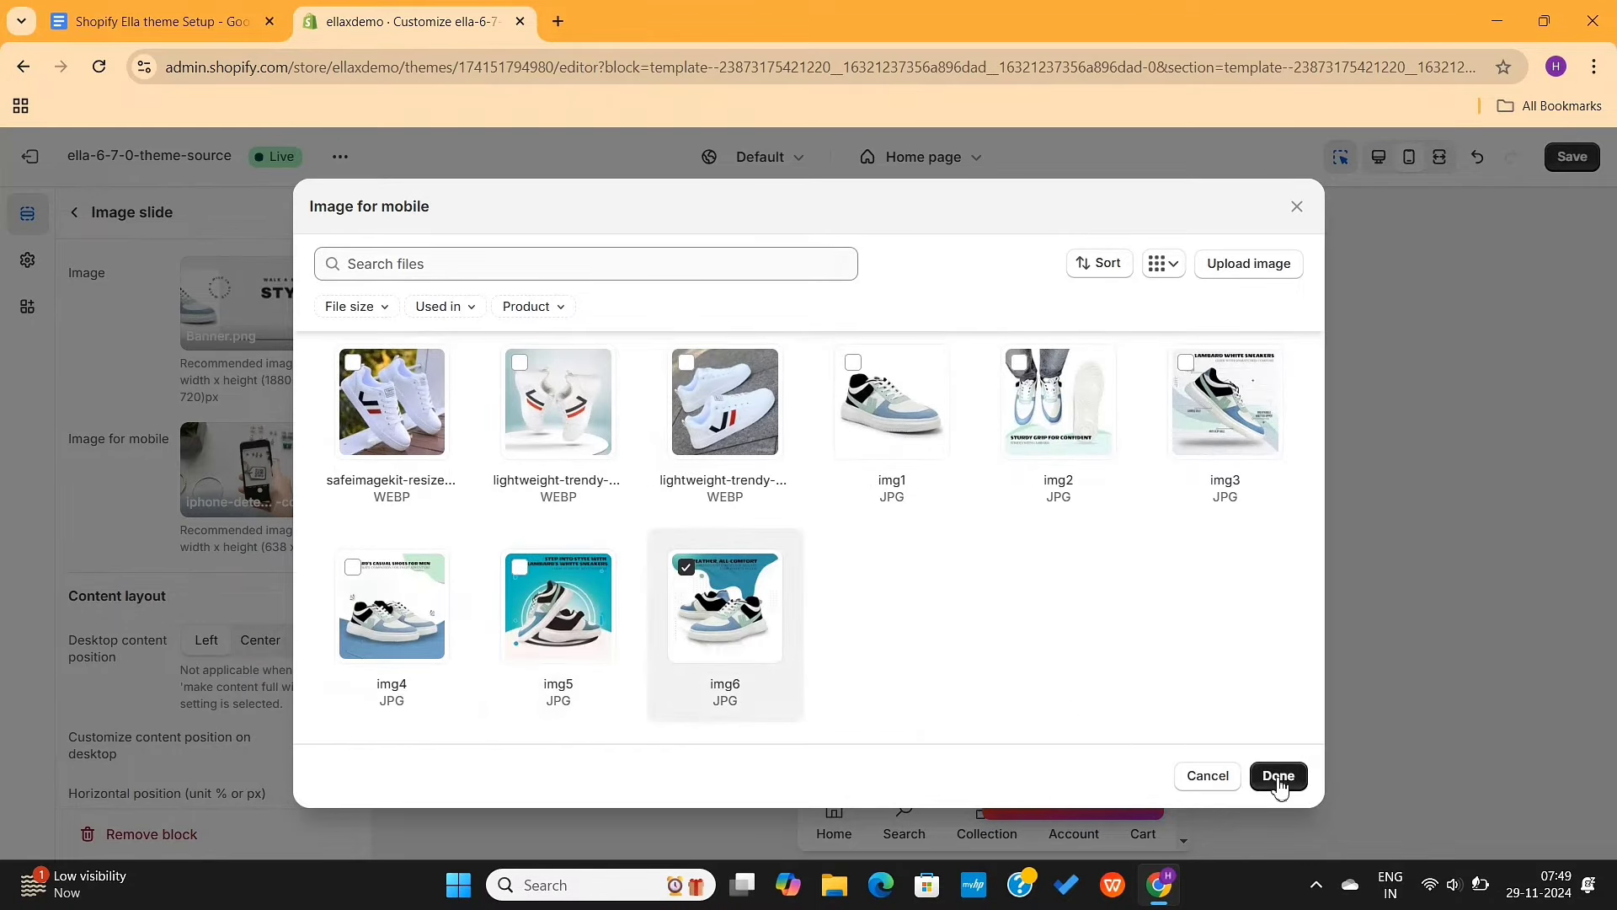
{"action": "left_click", "coordinate": [1278, 775]}
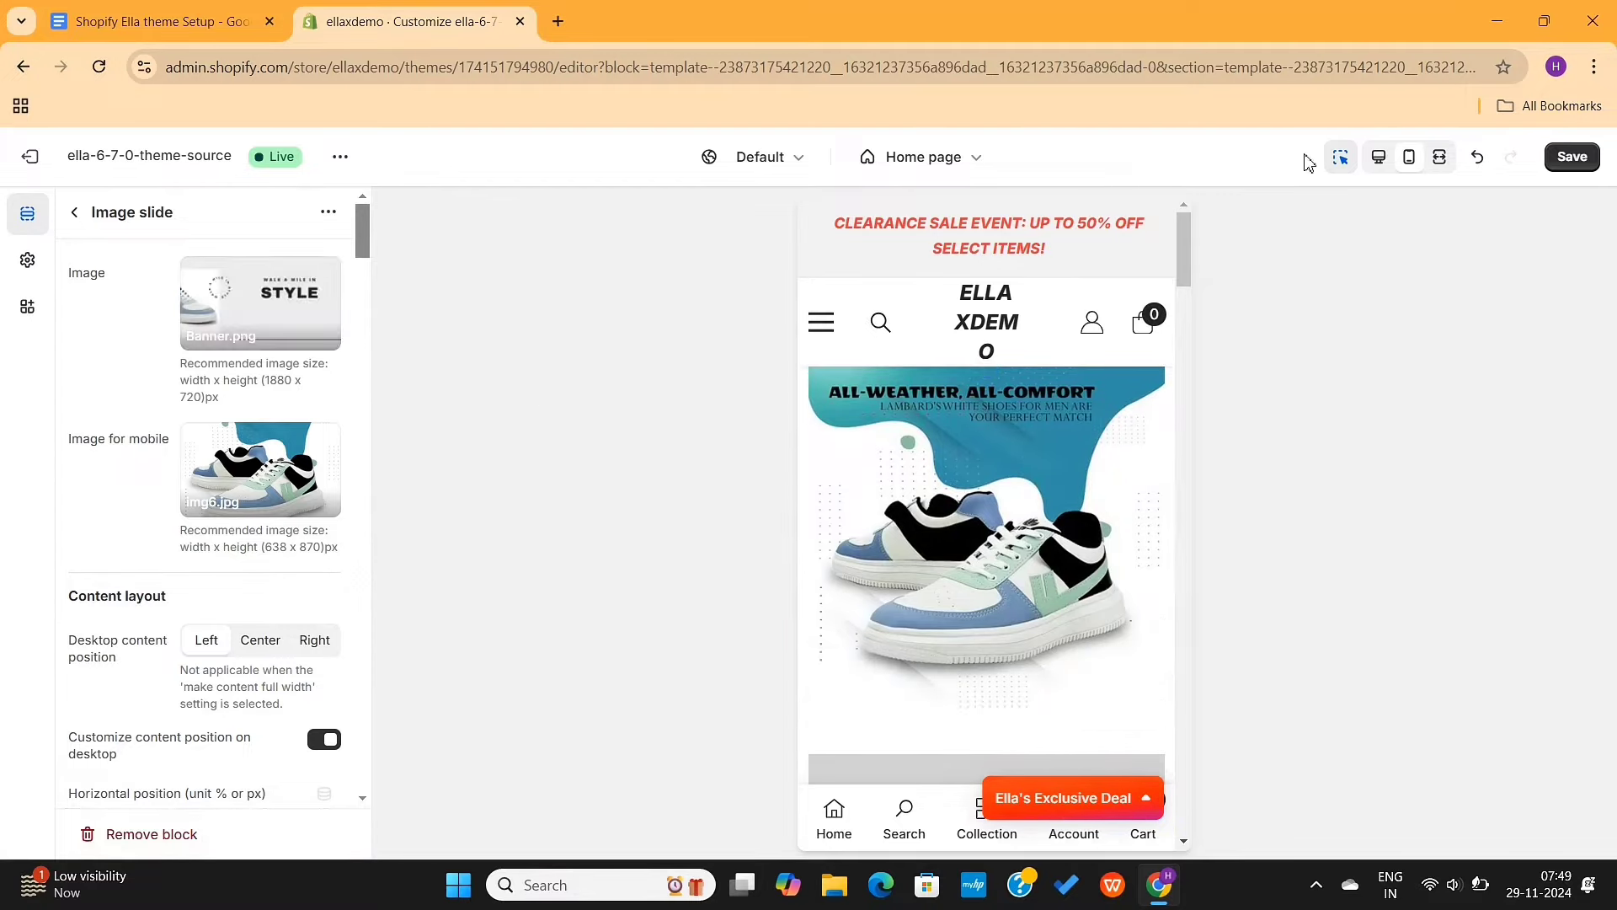
Check the slideshow in the fullscreen, mobile and desktop previews.
{"action": "left_click", "coordinate": [1439, 158]}
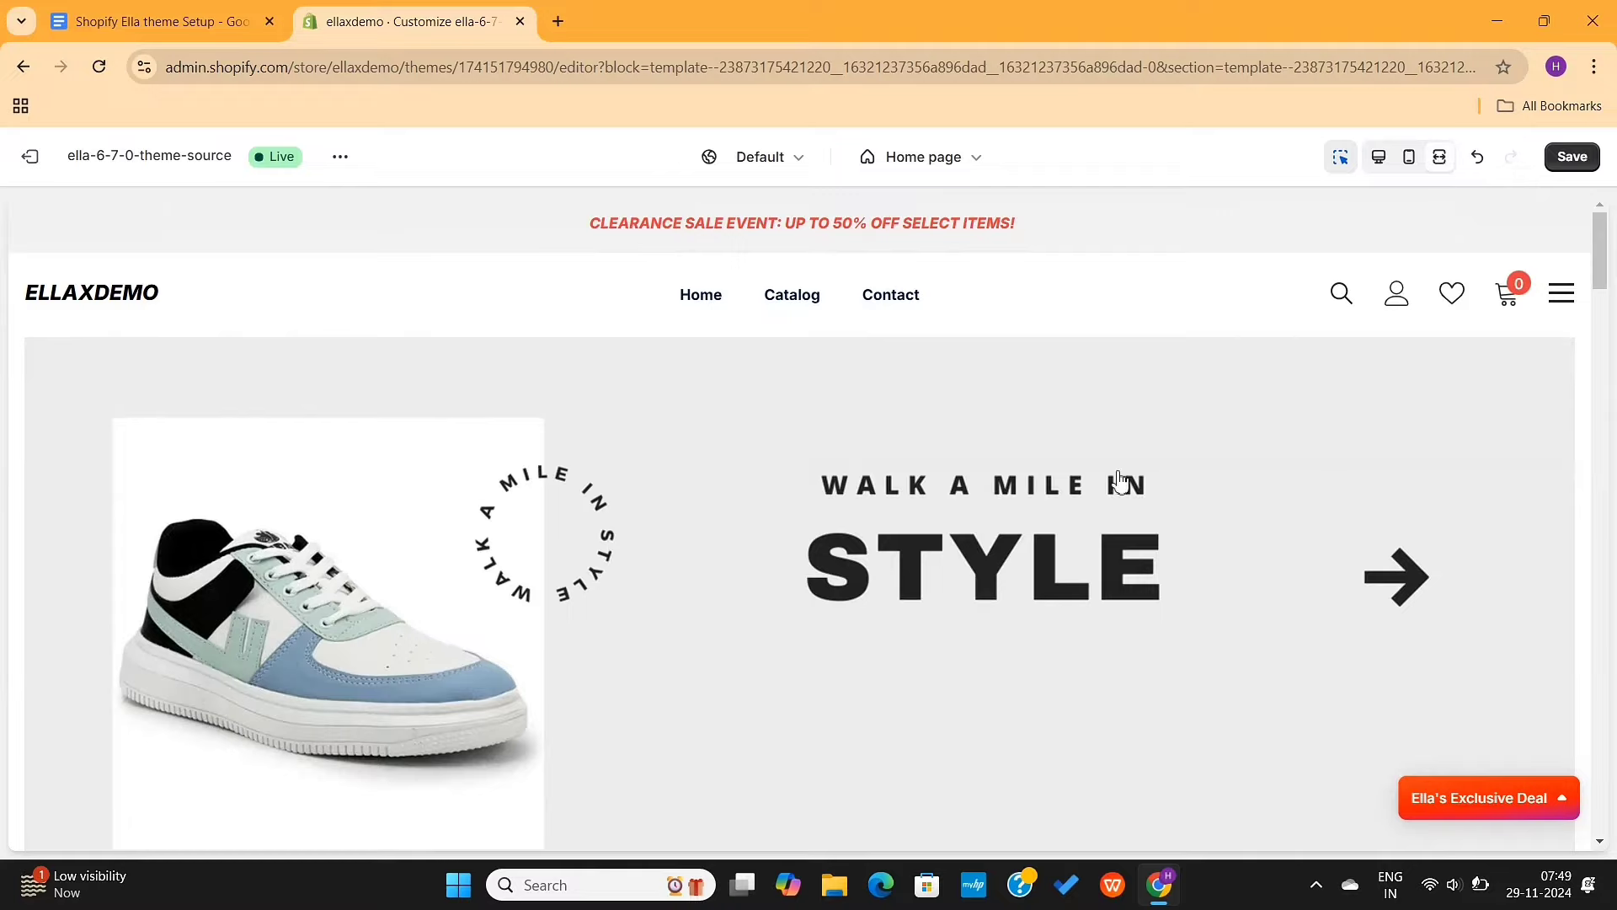
{"action": "scroll", "coordinate": [1117, 485], "scroll_direction": "down", "scroll_amount": 5}
{"action": "scroll", "coordinate": [1109, 497], "scroll_direction": "up", "scroll_amount": 3}
{"action": "scroll", "coordinate": [1109, 497], "scroll_direction": "up", "scroll_amount": 2}
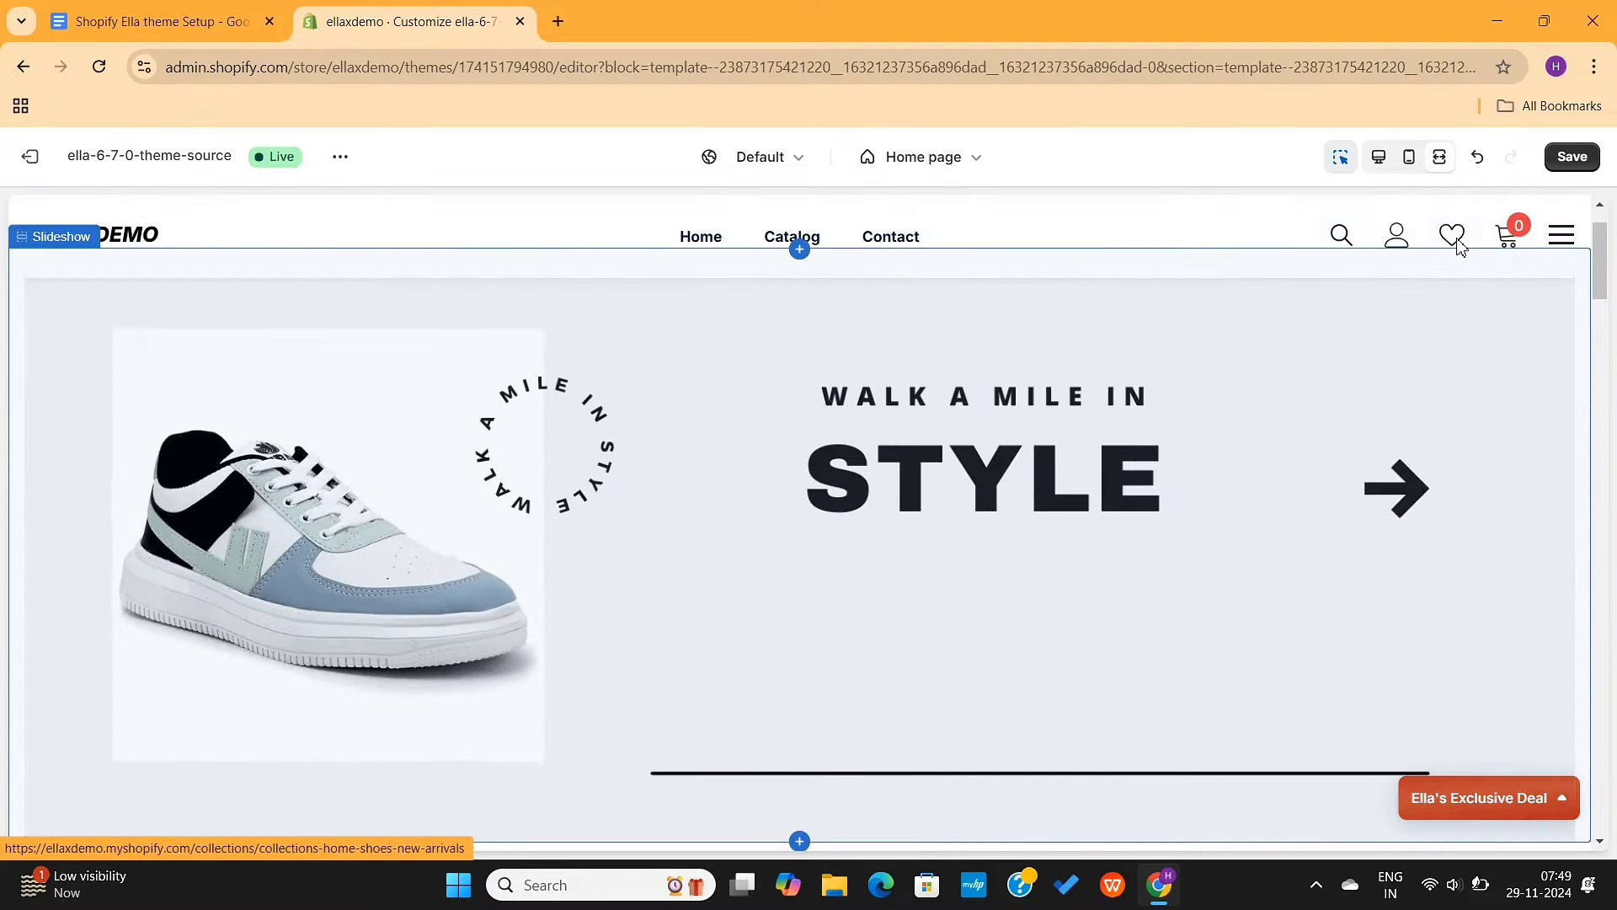
{"action": "left_click", "coordinate": [1418, 160]}
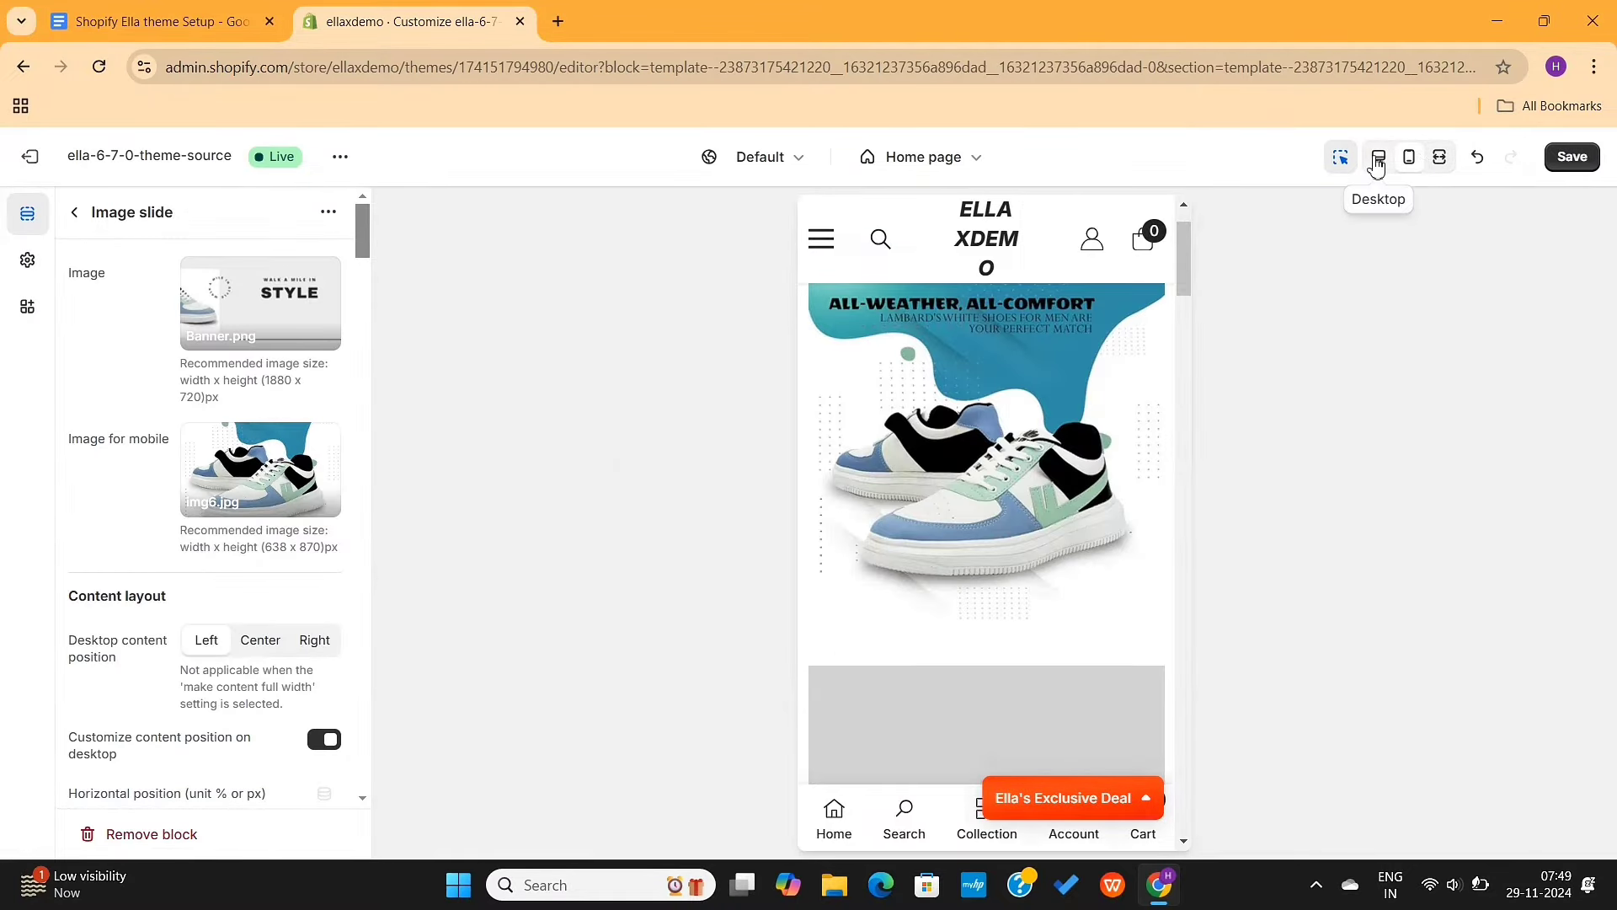
{"action": "left_click", "coordinate": [1378, 160]}
Examine the custom image banner below the slideshow, including its placeholder sizes, section settings and large and small image blocks.
{"action": "scroll", "coordinate": [1101, 494], "scroll_direction": "down", "scroll_amount": 3}
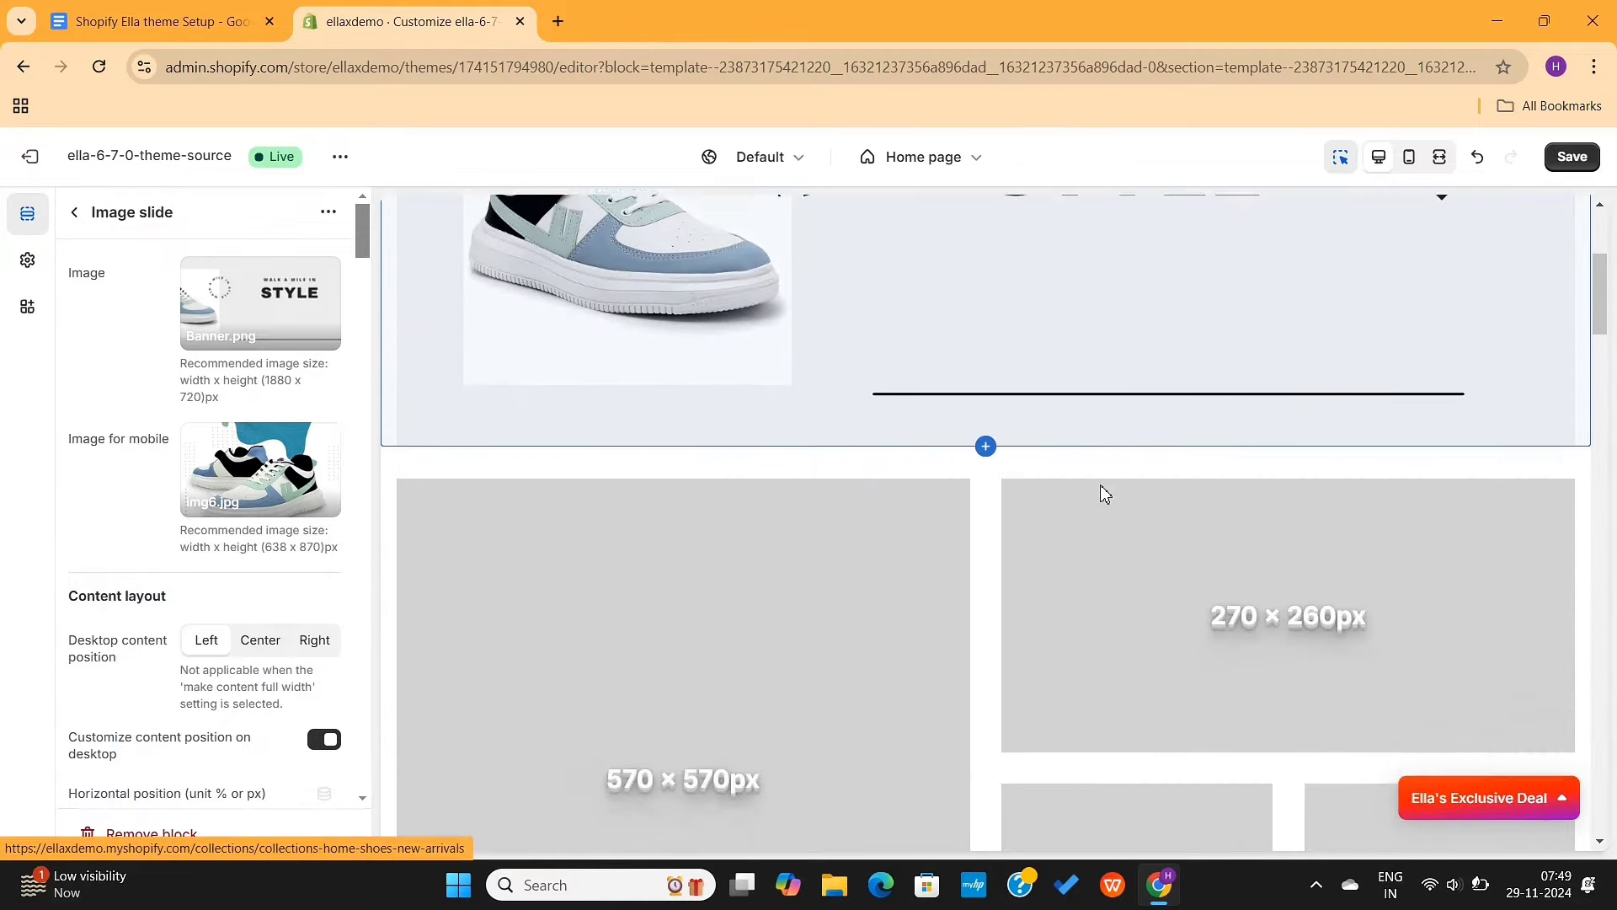
{"action": "scroll", "coordinate": [1101, 495], "scroll_direction": "down", "scroll_amount": 3}
{"action": "scroll", "coordinate": [1101, 495], "scroll_direction": "up", "scroll_amount": 2}
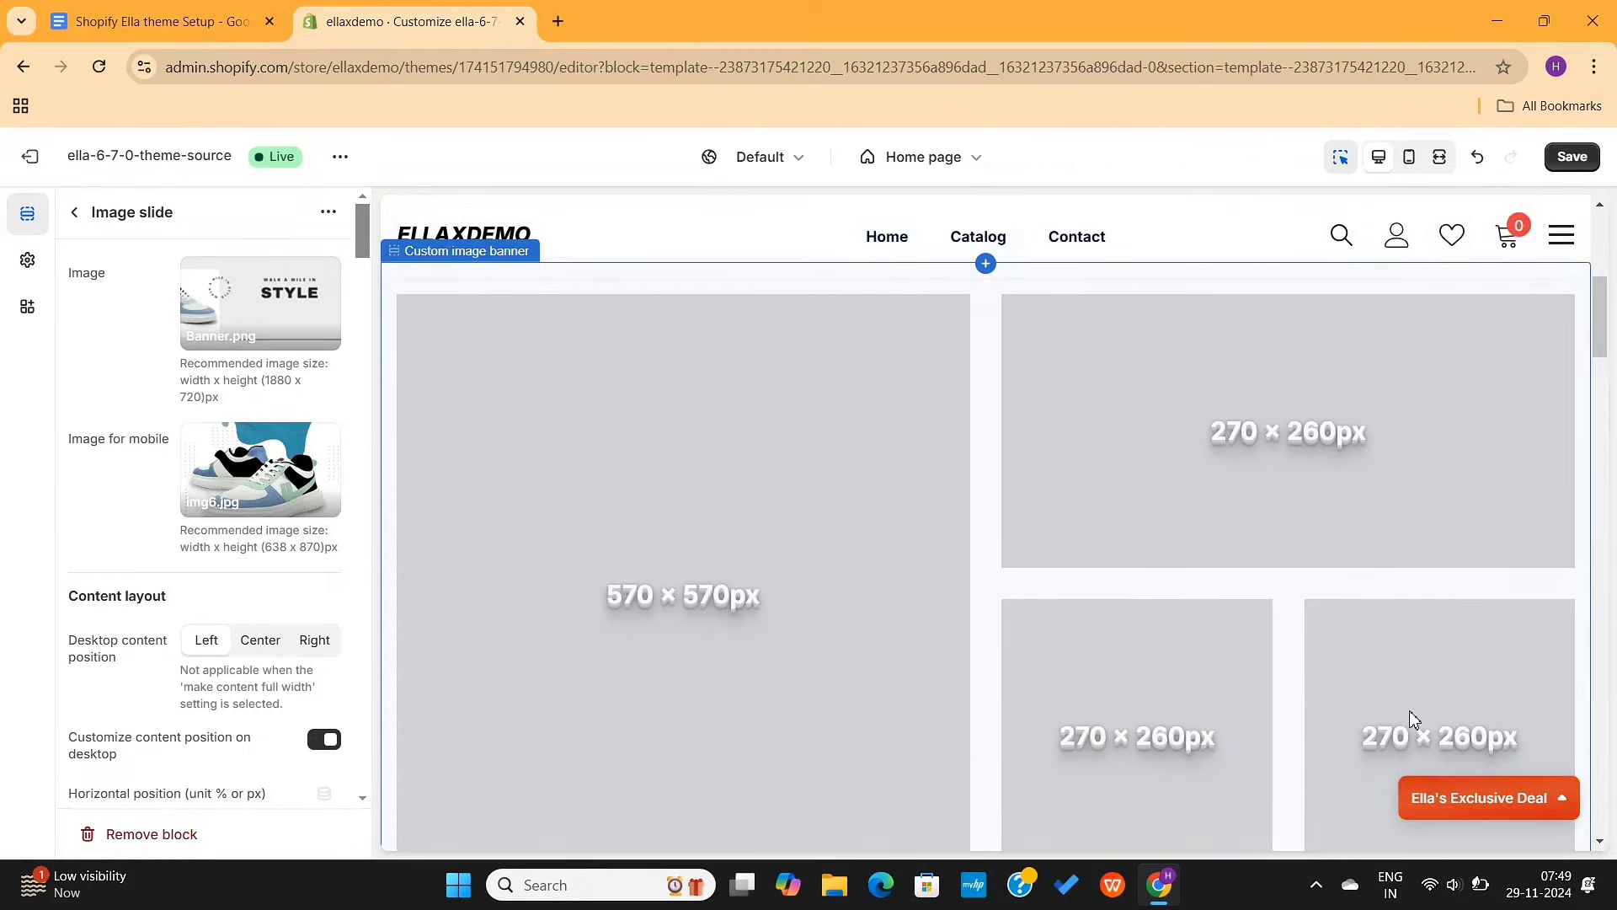
{"action": "scroll", "coordinate": [1138, 719], "scroll_direction": "down", "scroll_amount": 1}
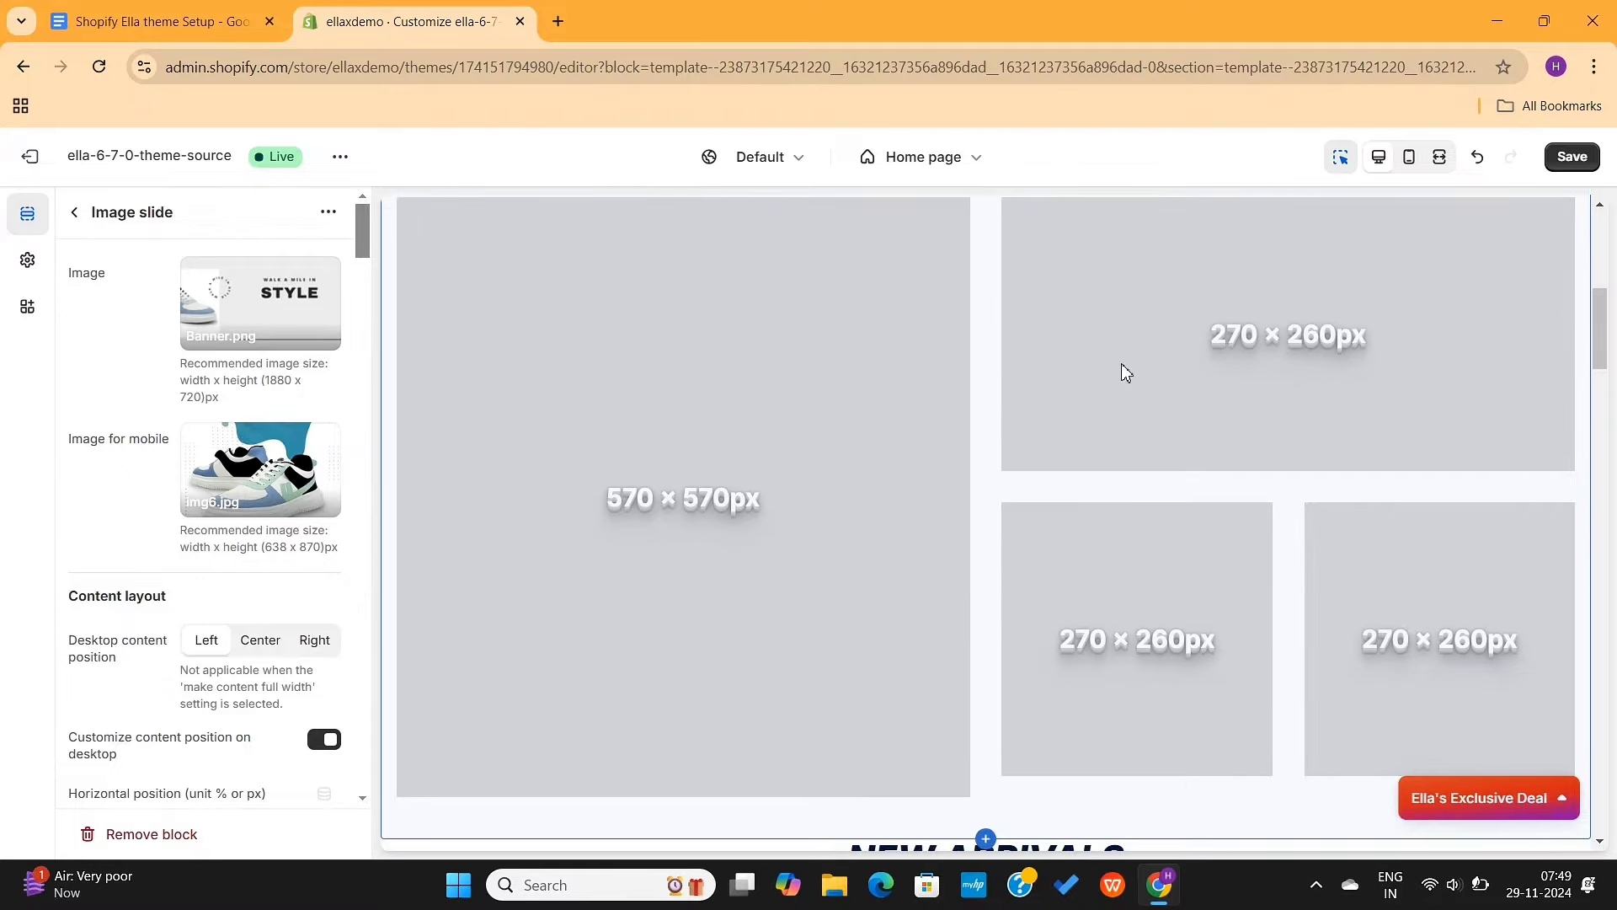
{"action": "scroll", "coordinate": [834, 470], "scroll_direction": "up", "scroll_amount": 1}
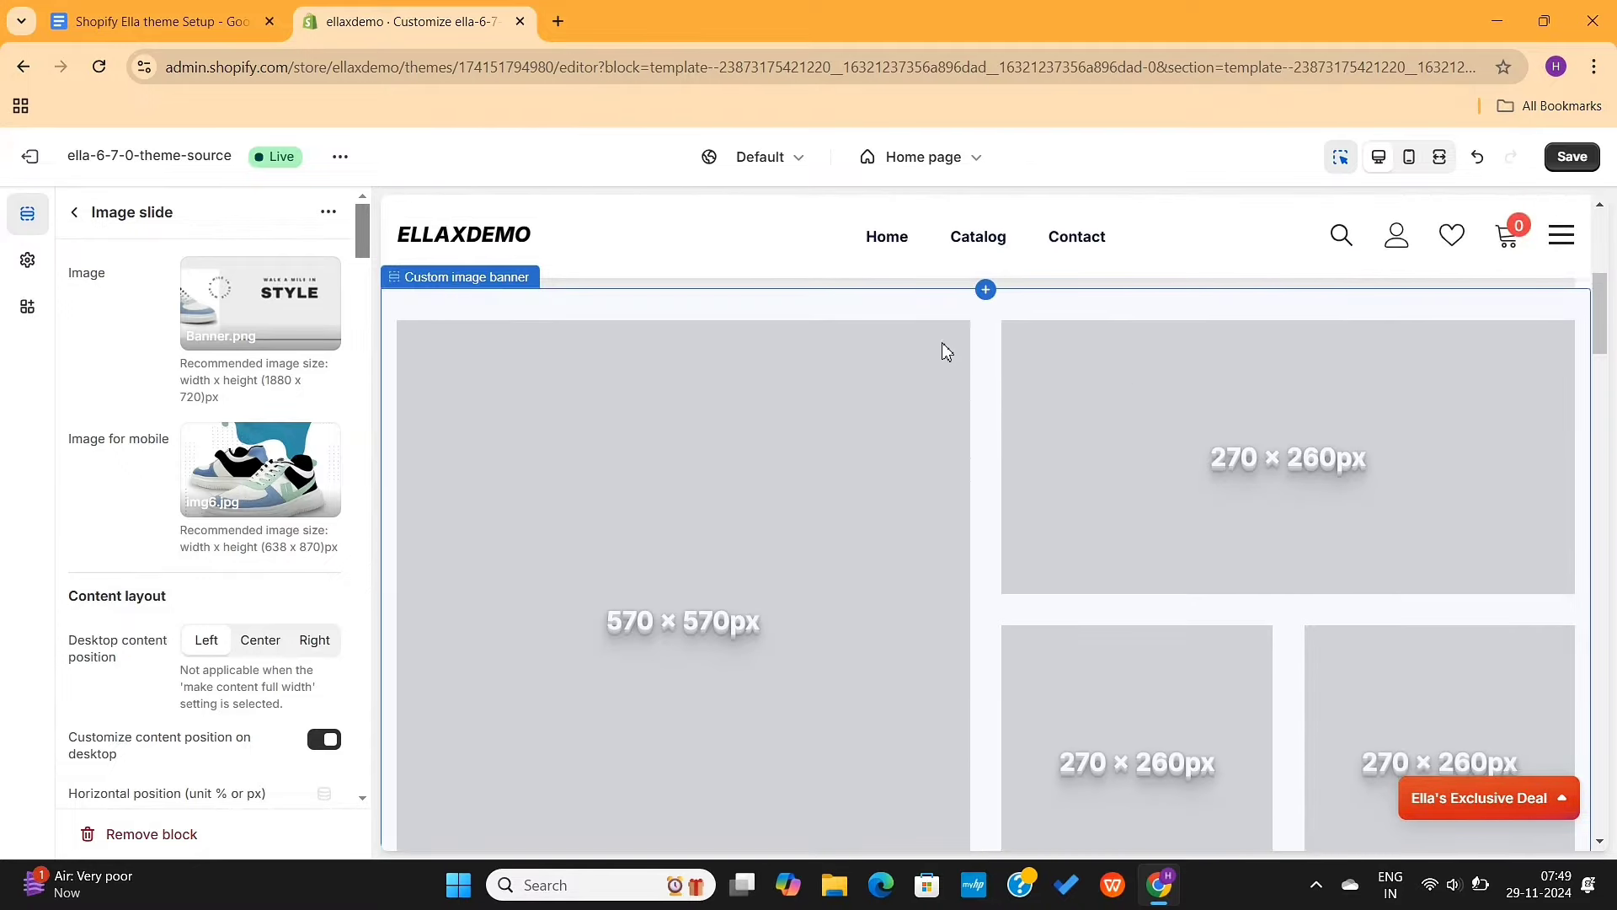
{"action": "left_click", "coordinate": [996, 327]}
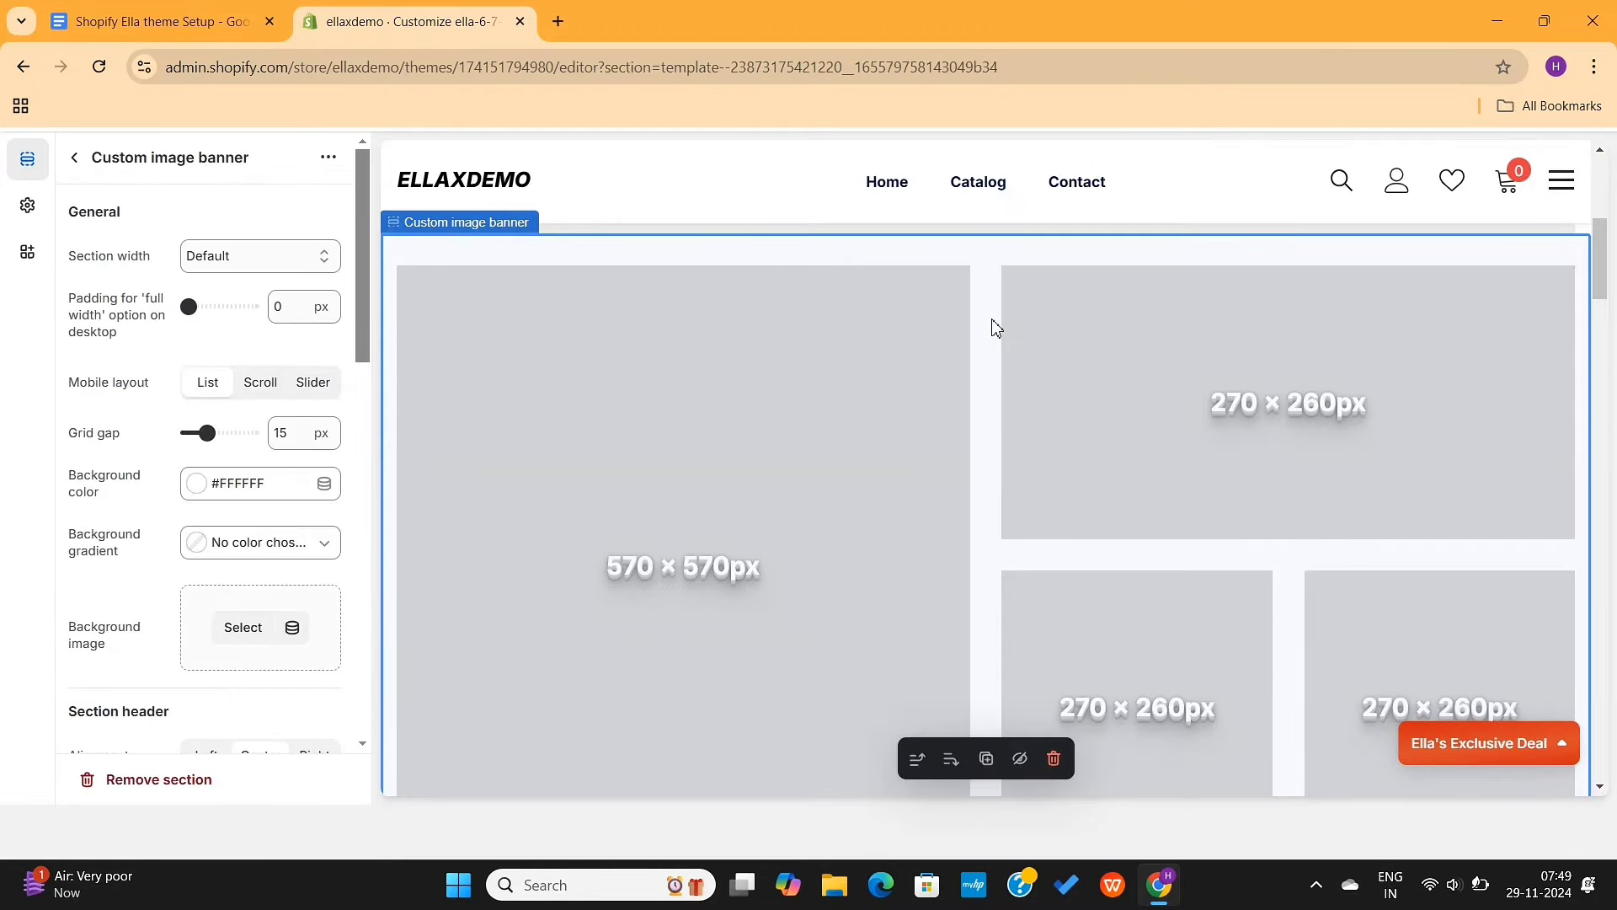
{"action": "scroll", "coordinate": [252, 514], "scroll_direction": "down", "scroll_amount": 5}
{"action": "scroll", "coordinate": [249, 392], "scroll_direction": "up", "scroll_amount": 2}
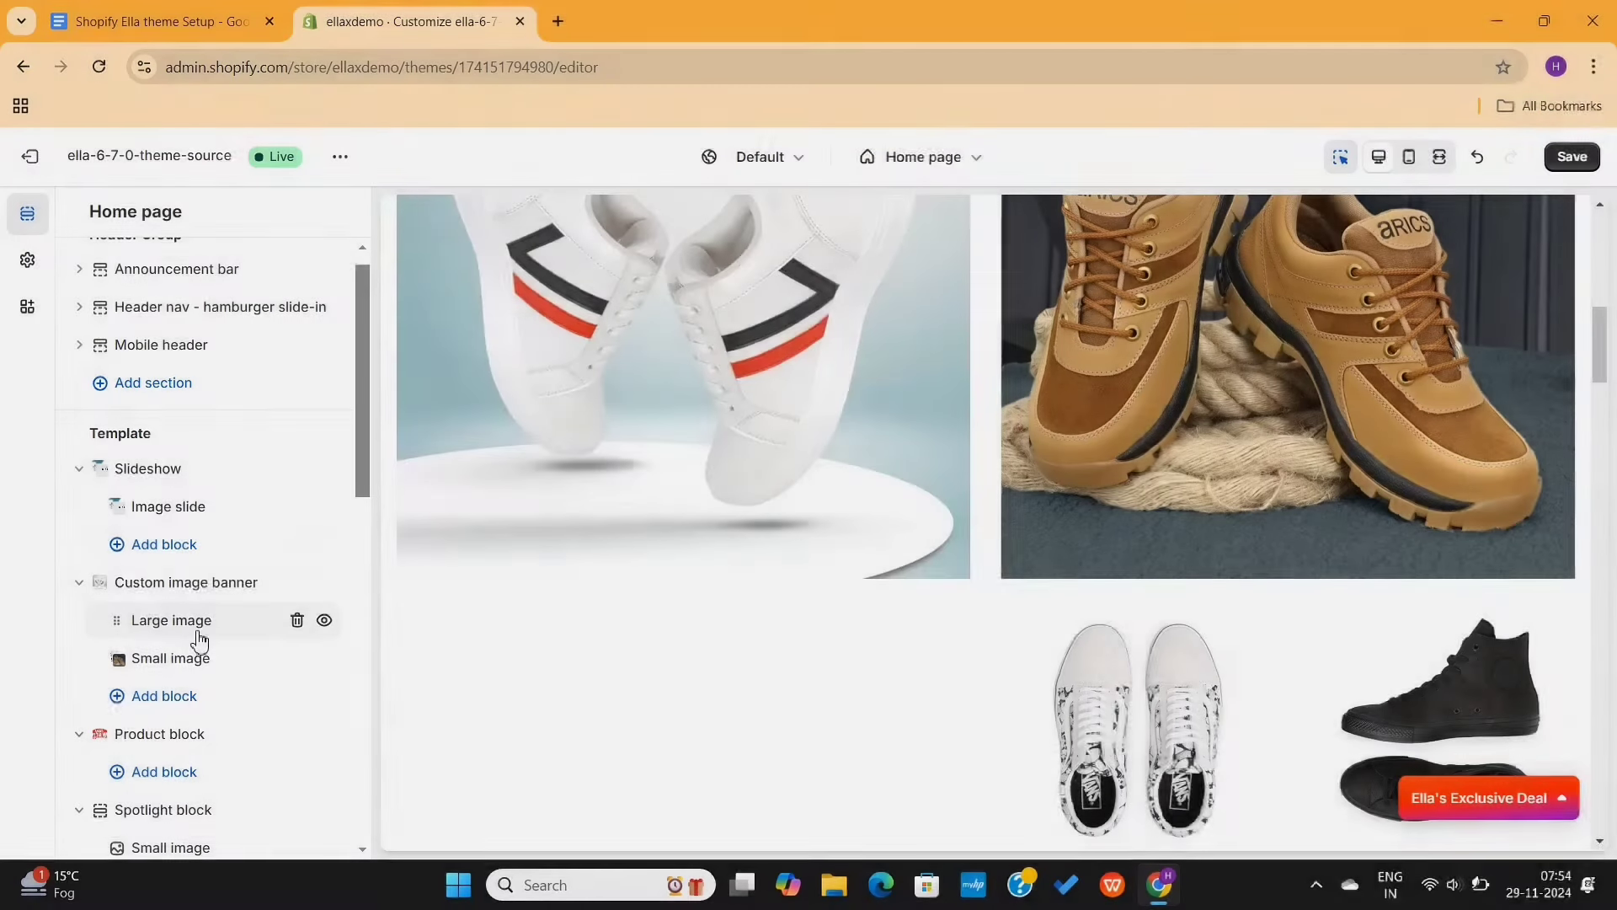
{"action": "scroll", "coordinate": [198, 638], "scroll_direction": "down", "scroll_amount": 1}
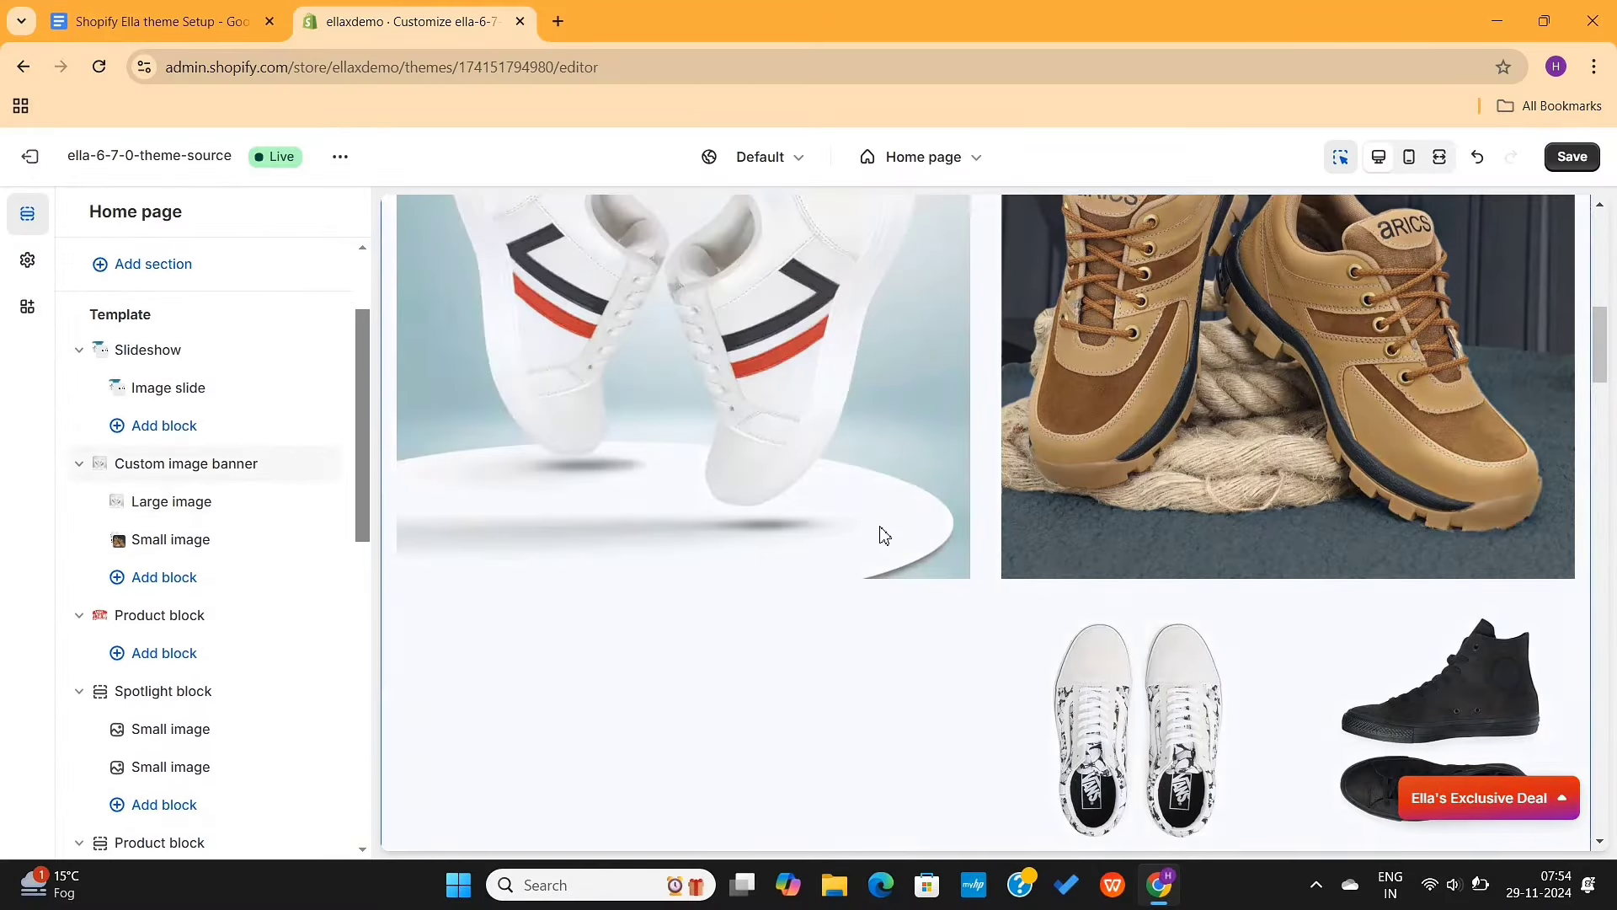
{"action": "scroll", "coordinate": [1214, 523], "scroll_direction": "up", "scroll_amount": 1}
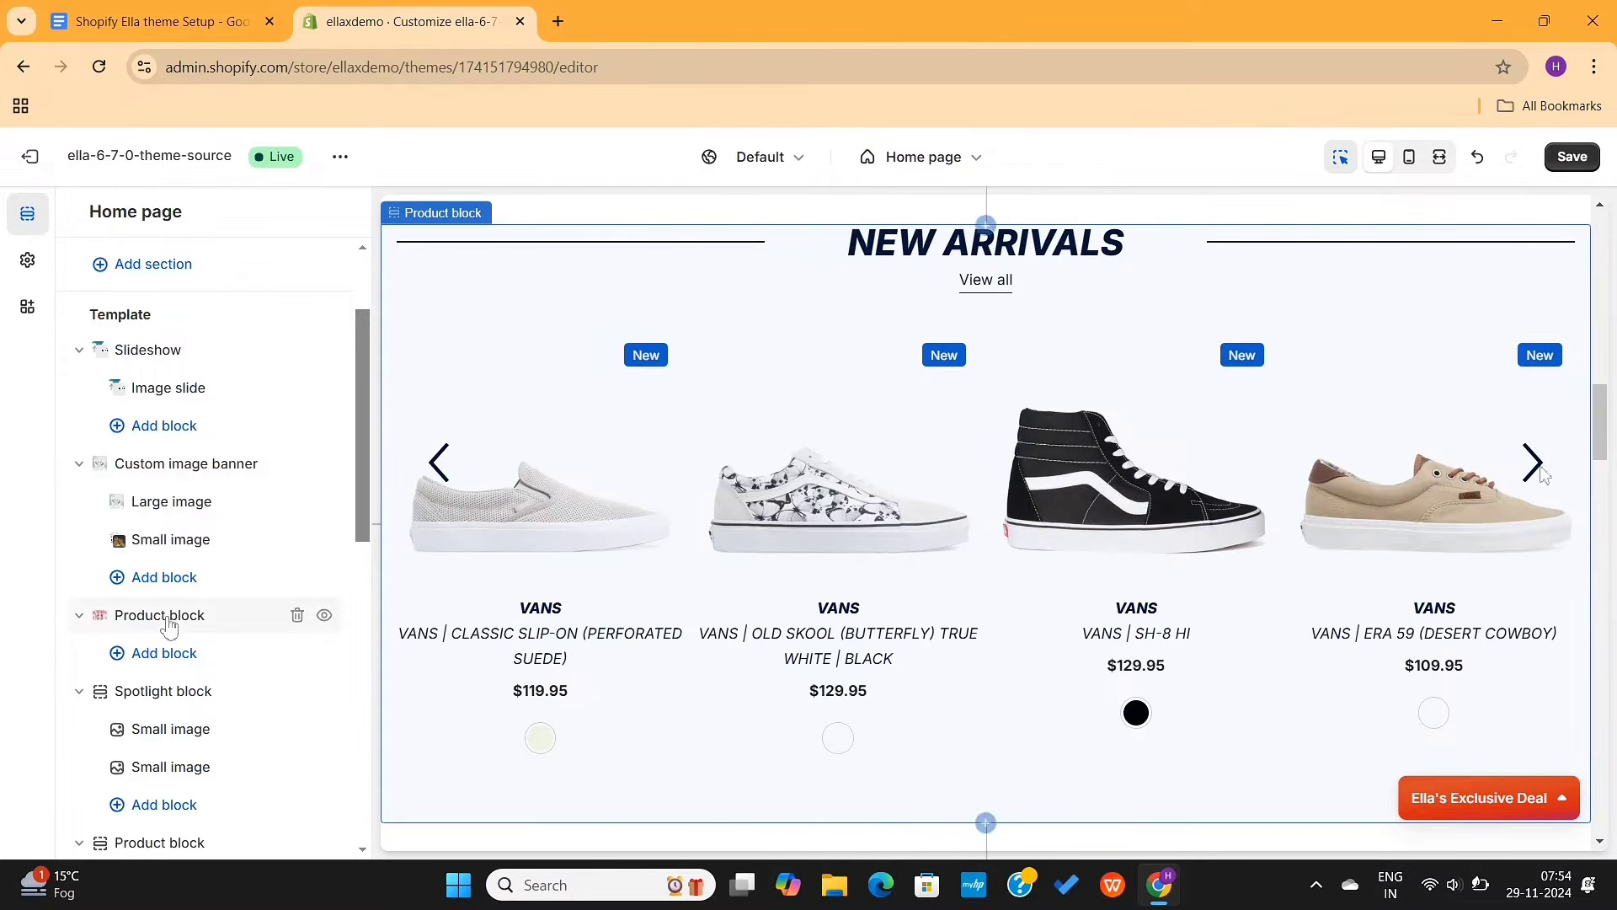
Open the New Arrivals product block and review its settings and product listing.
{"action": "left_click", "coordinate": [1544, 474]}
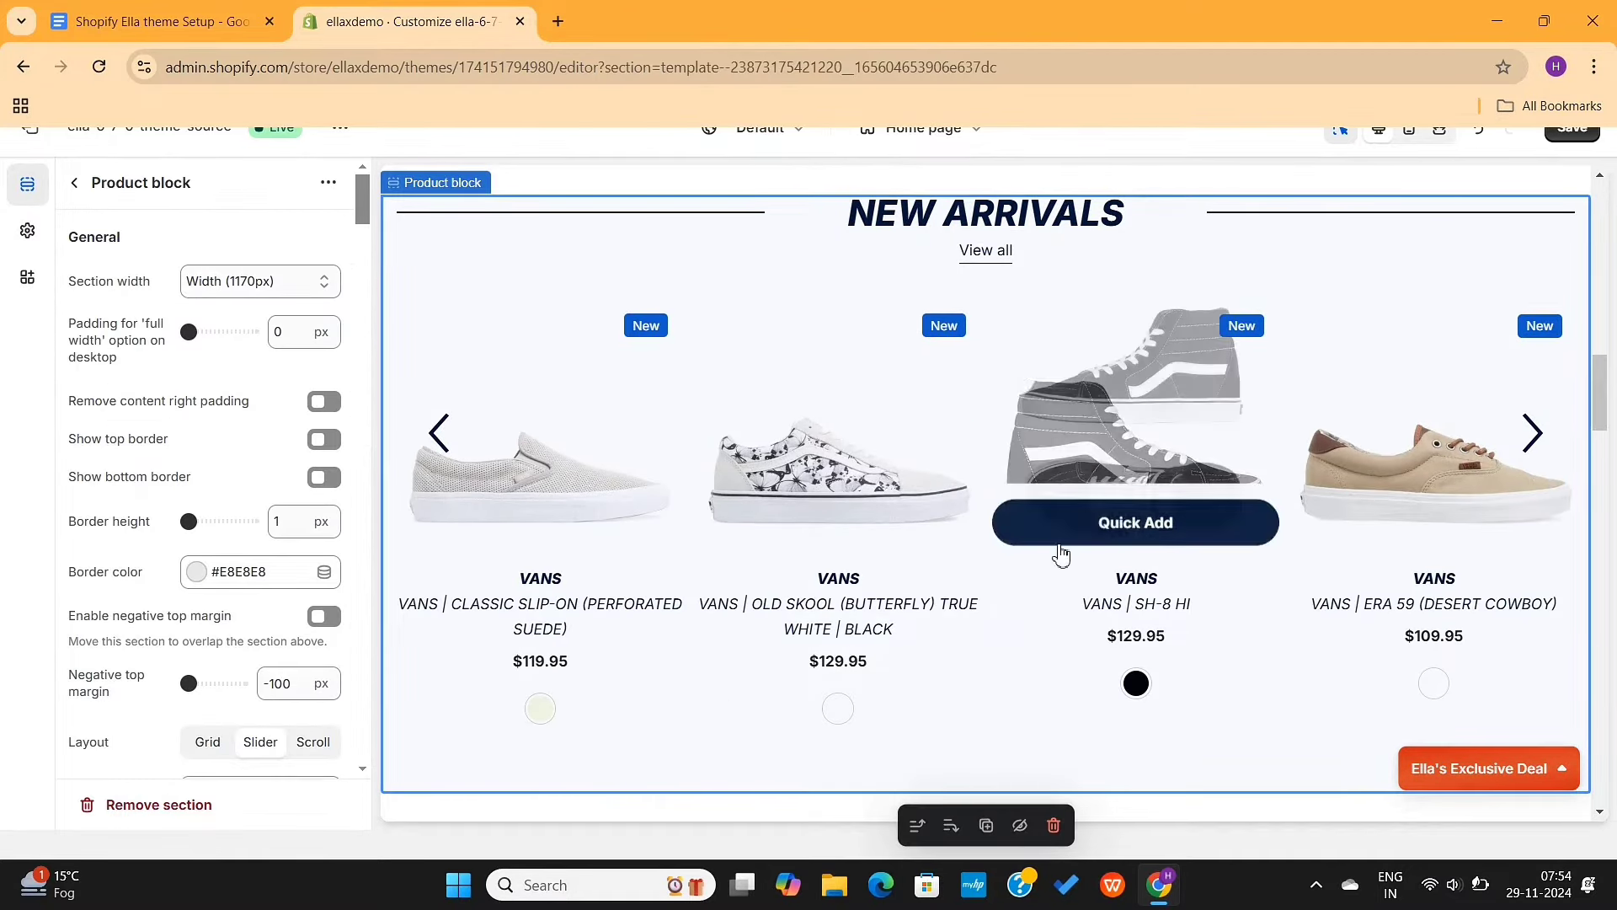
{"action": "scroll", "coordinate": [1060, 552], "scroll_direction": "down", "scroll_amount": 3}
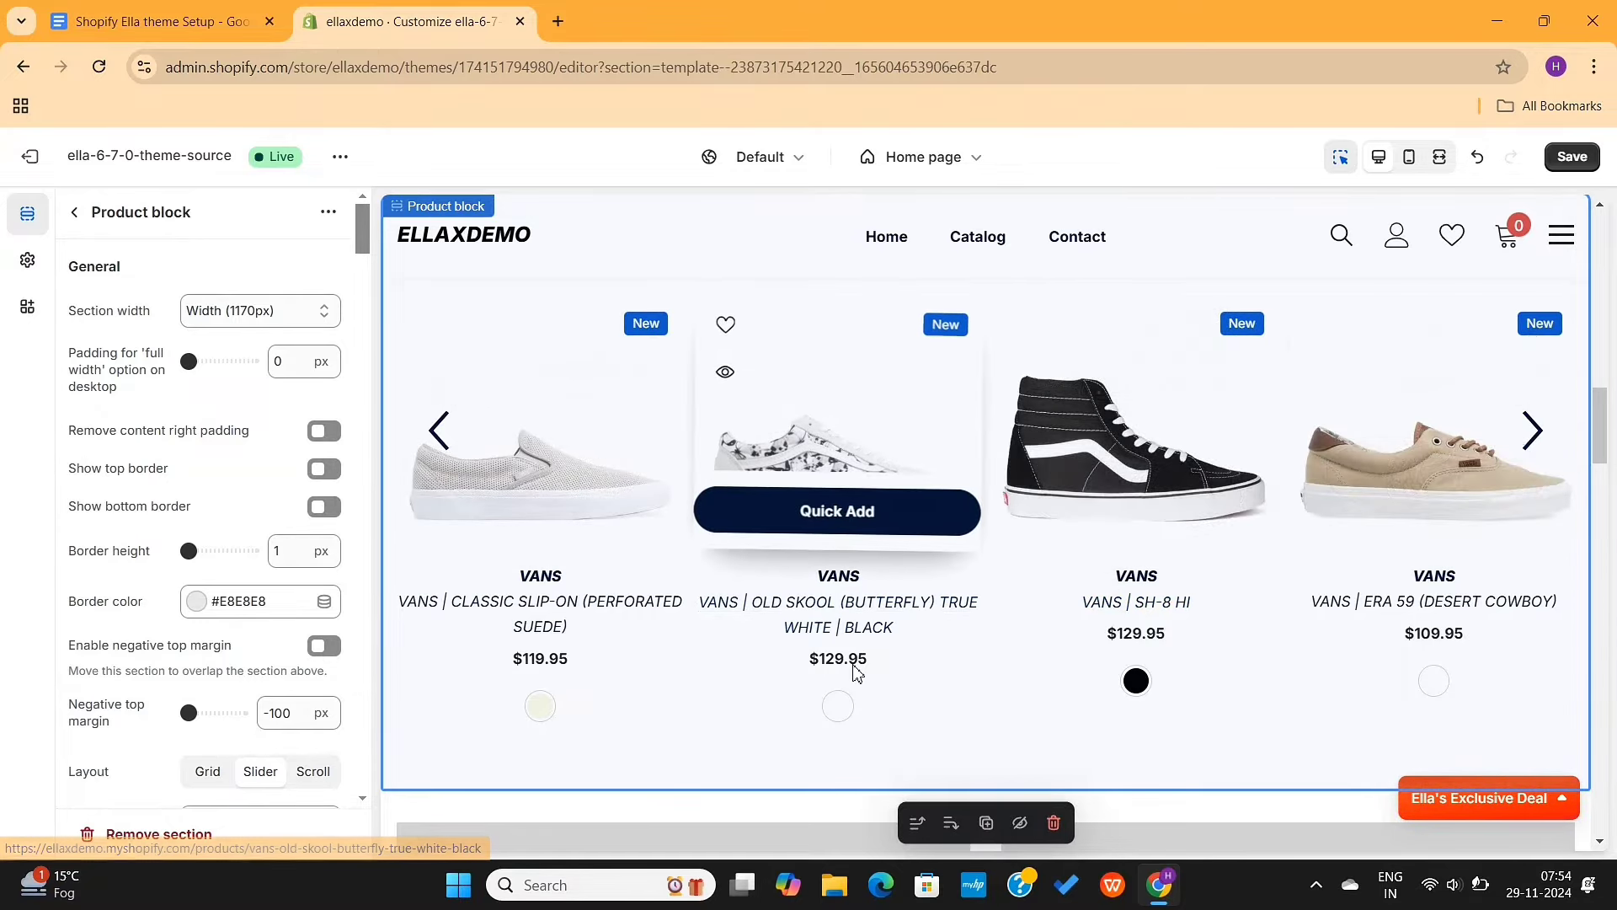
{"action": "scroll", "coordinate": [854, 667], "scroll_direction": "down", "scroll_amount": 2}
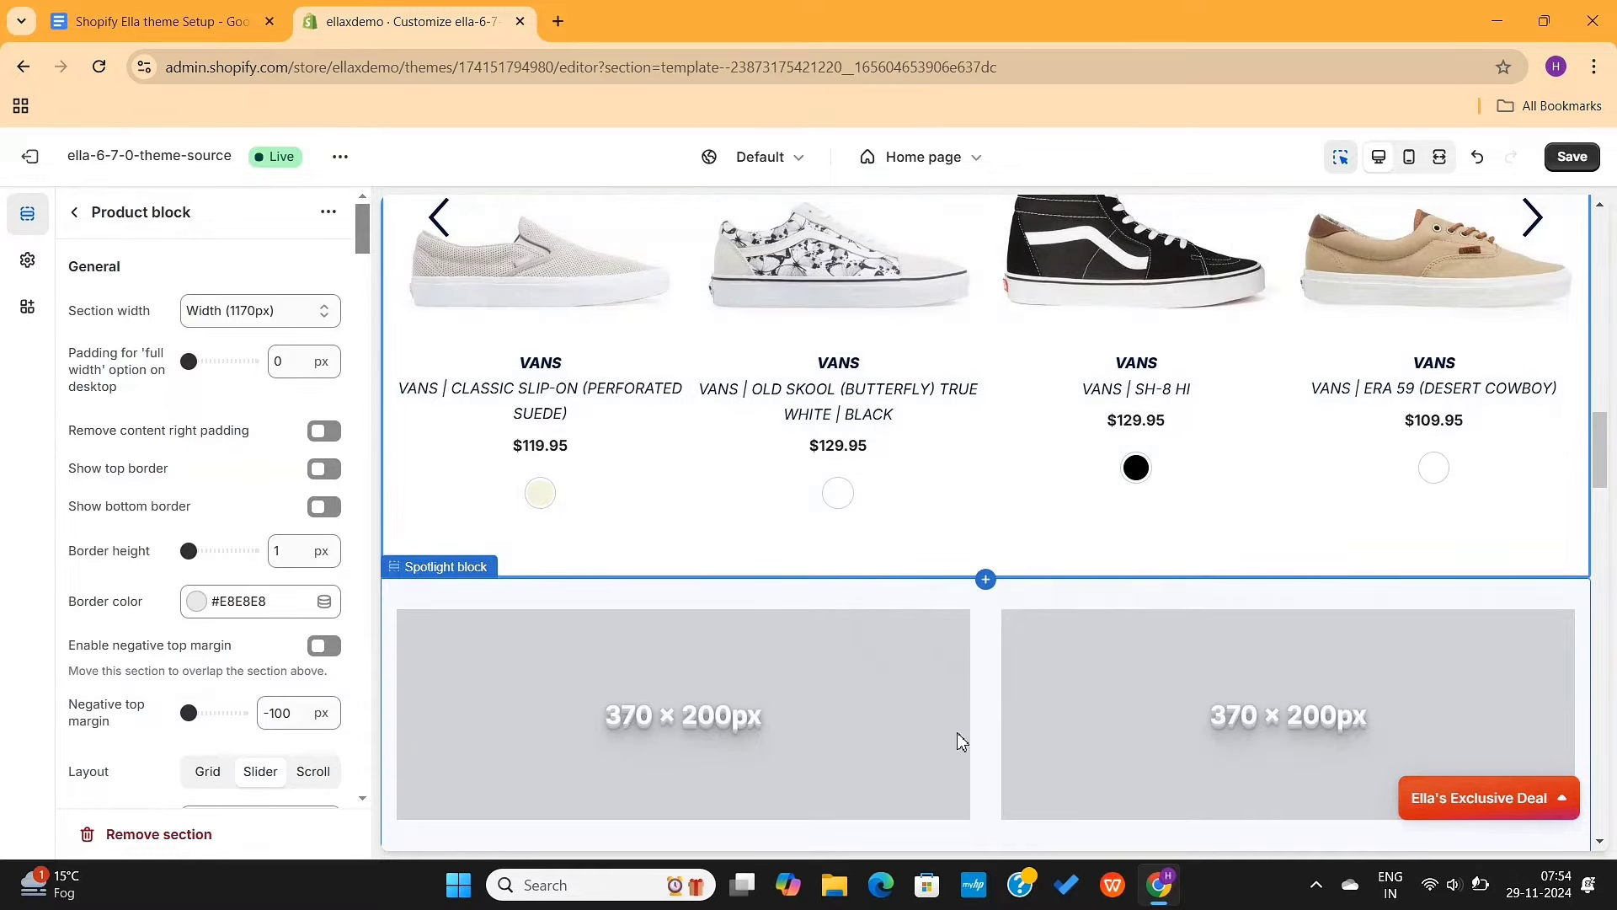
{"action": "scroll", "coordinate": [962, 742], "scroll_direction": "down", "scroll_amount": 3}
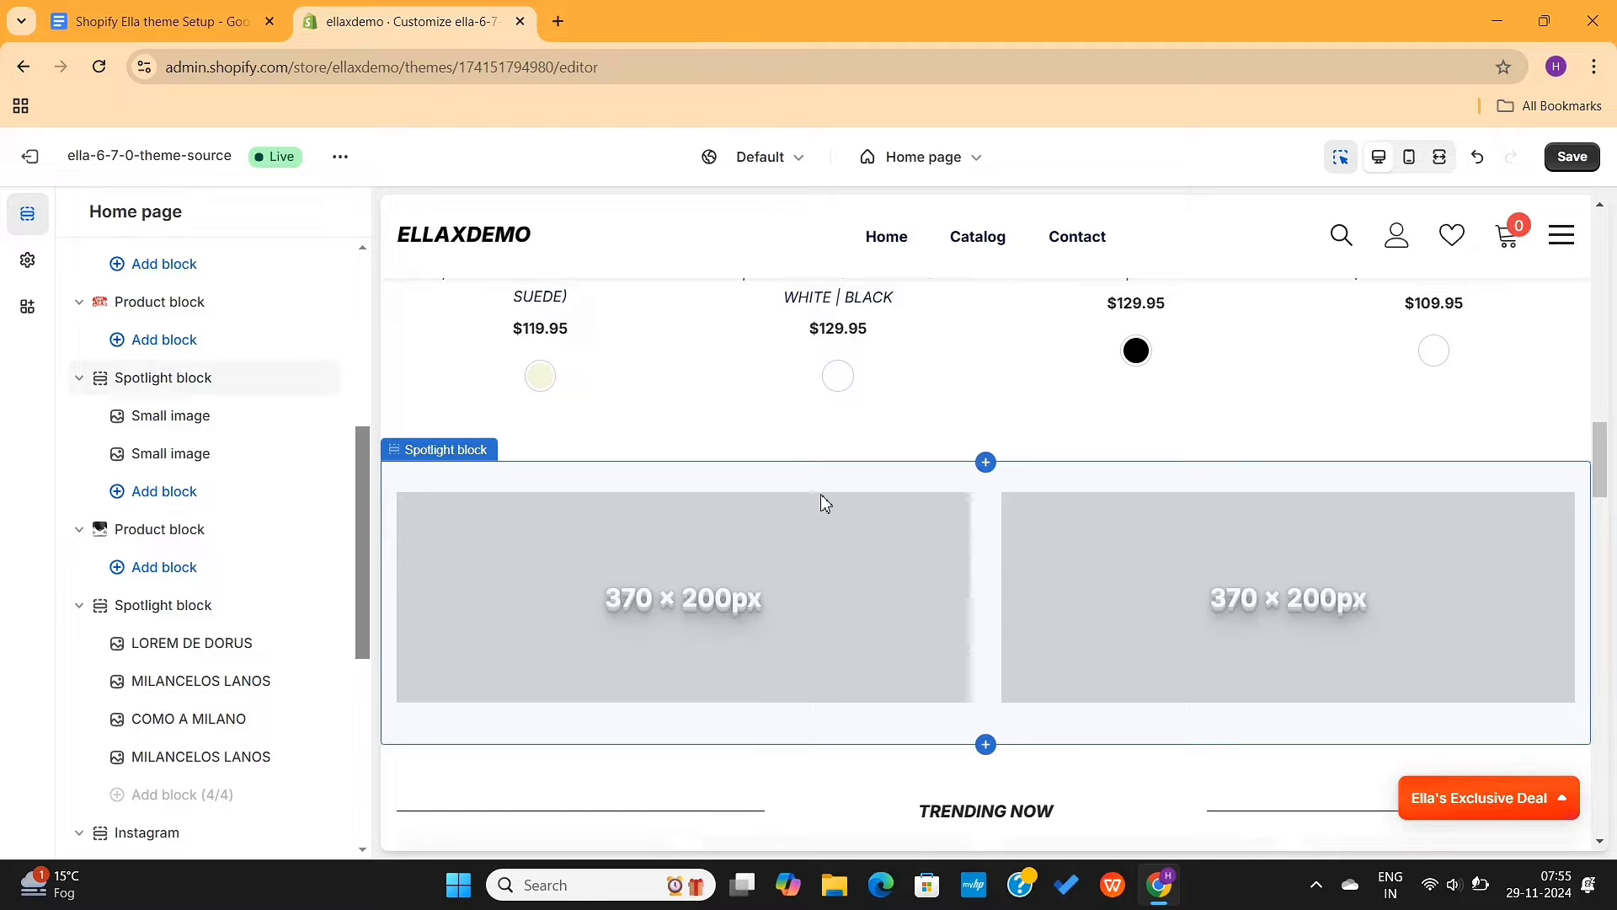
Open the Spotlight block above Trending Now and review its layout, background, title and description settings.
{"action": "left_click", "coordinate": [864, 488]}
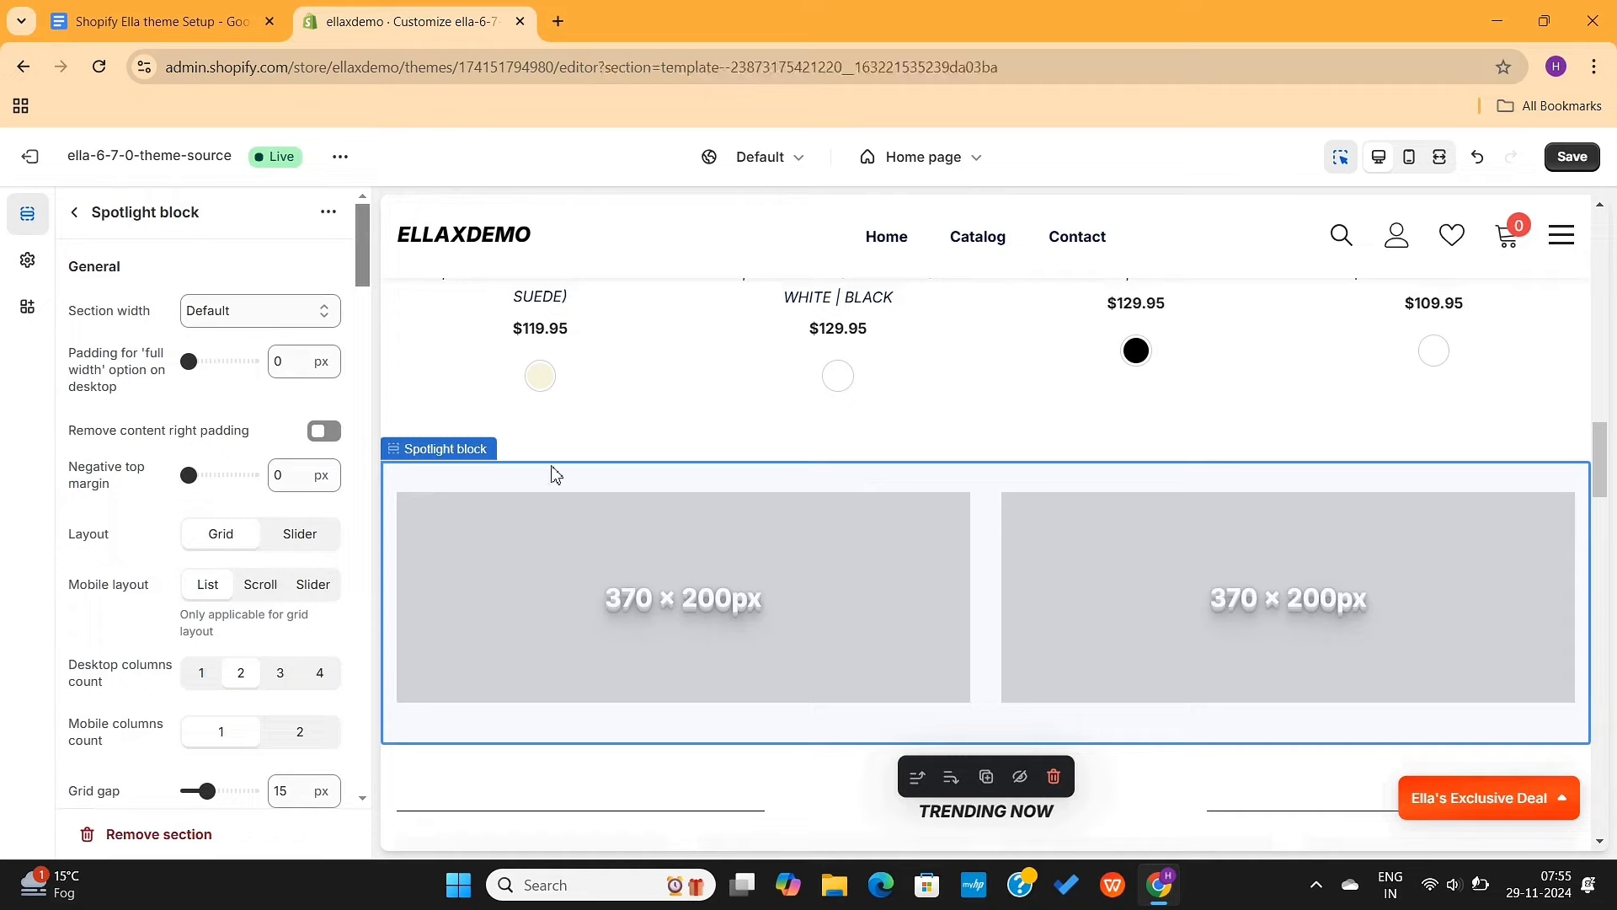
{"action": "scroll", "coordinate": [253, 514], "scroll_direction": "down", "scroll_amount": 6}
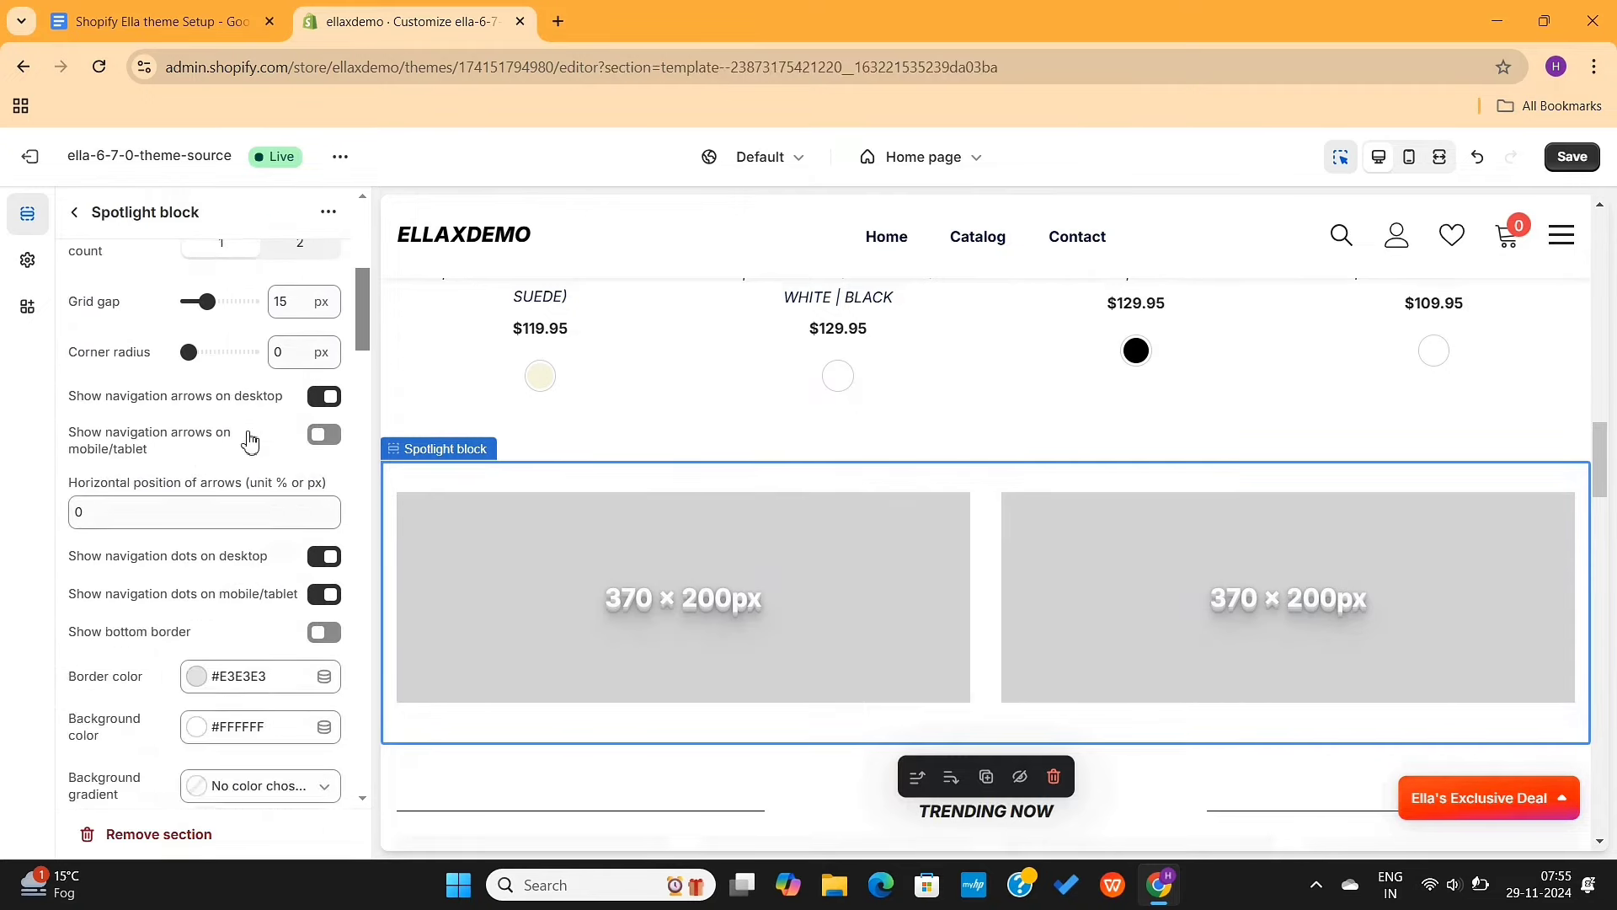
{"action": "scroll", "coordinate": [249, 440], "scroll_direction": "down", "scroll_amount": 5}
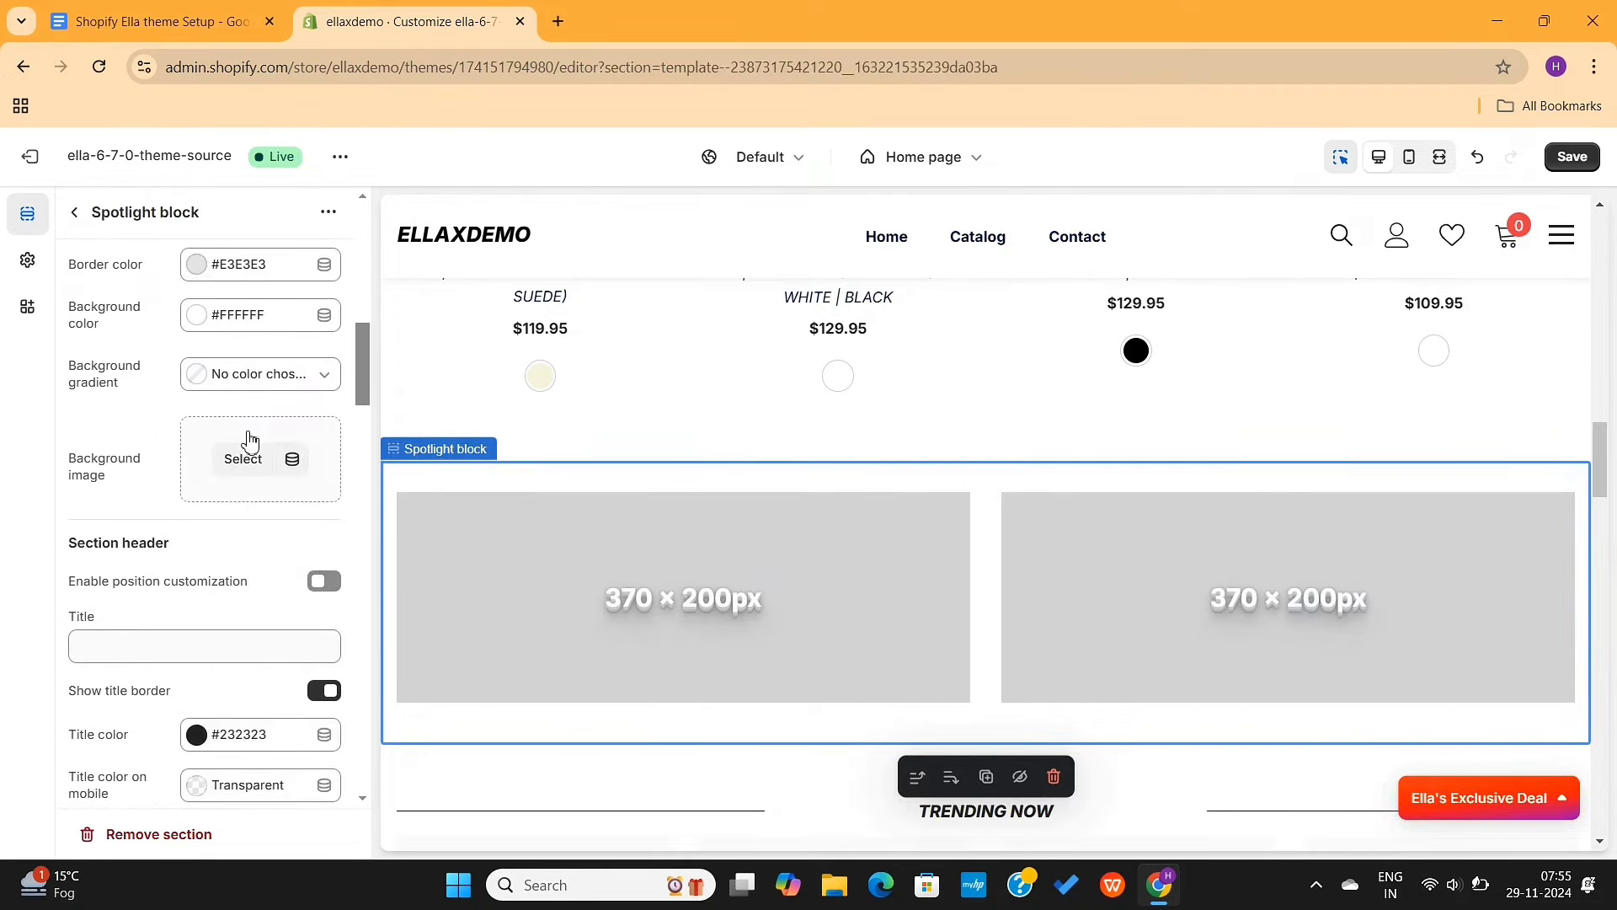
{"action": "scroll", "coordinate": [249, 440], "scroll_direction": "down", "scroll_amount": 6}
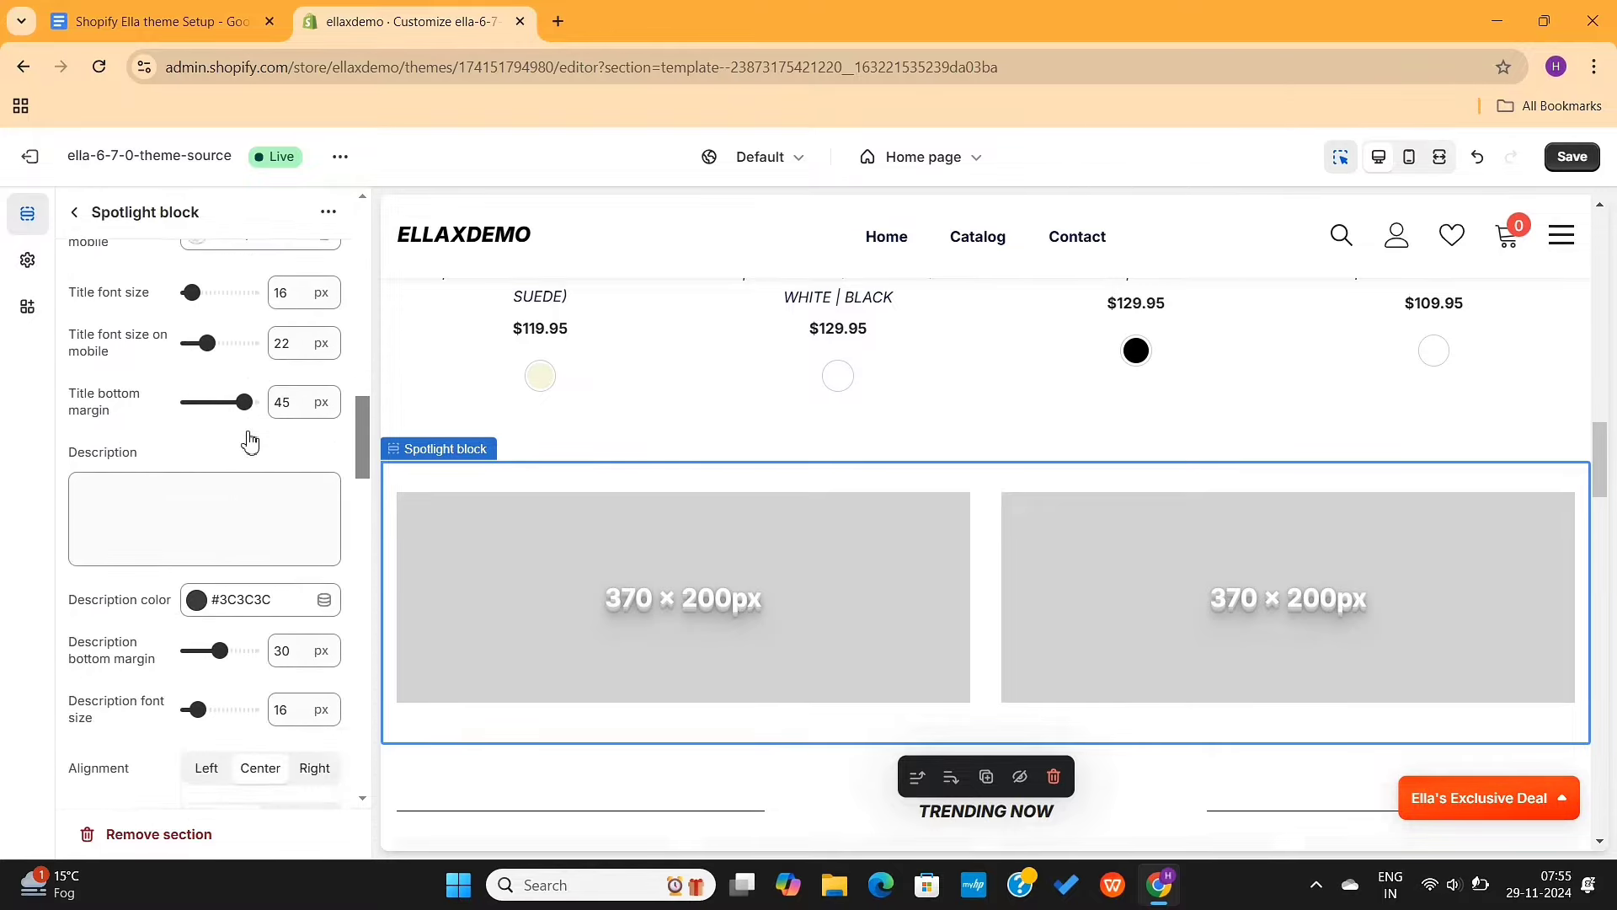
{"action": "scroll", "coordinate": [250, 440], "scroll_direction": "down", "scroll_amount": 5}
{"action": "scroll", "coordinate": [246, 438], "scroll_direction": "up", "scroll_amount": 9}
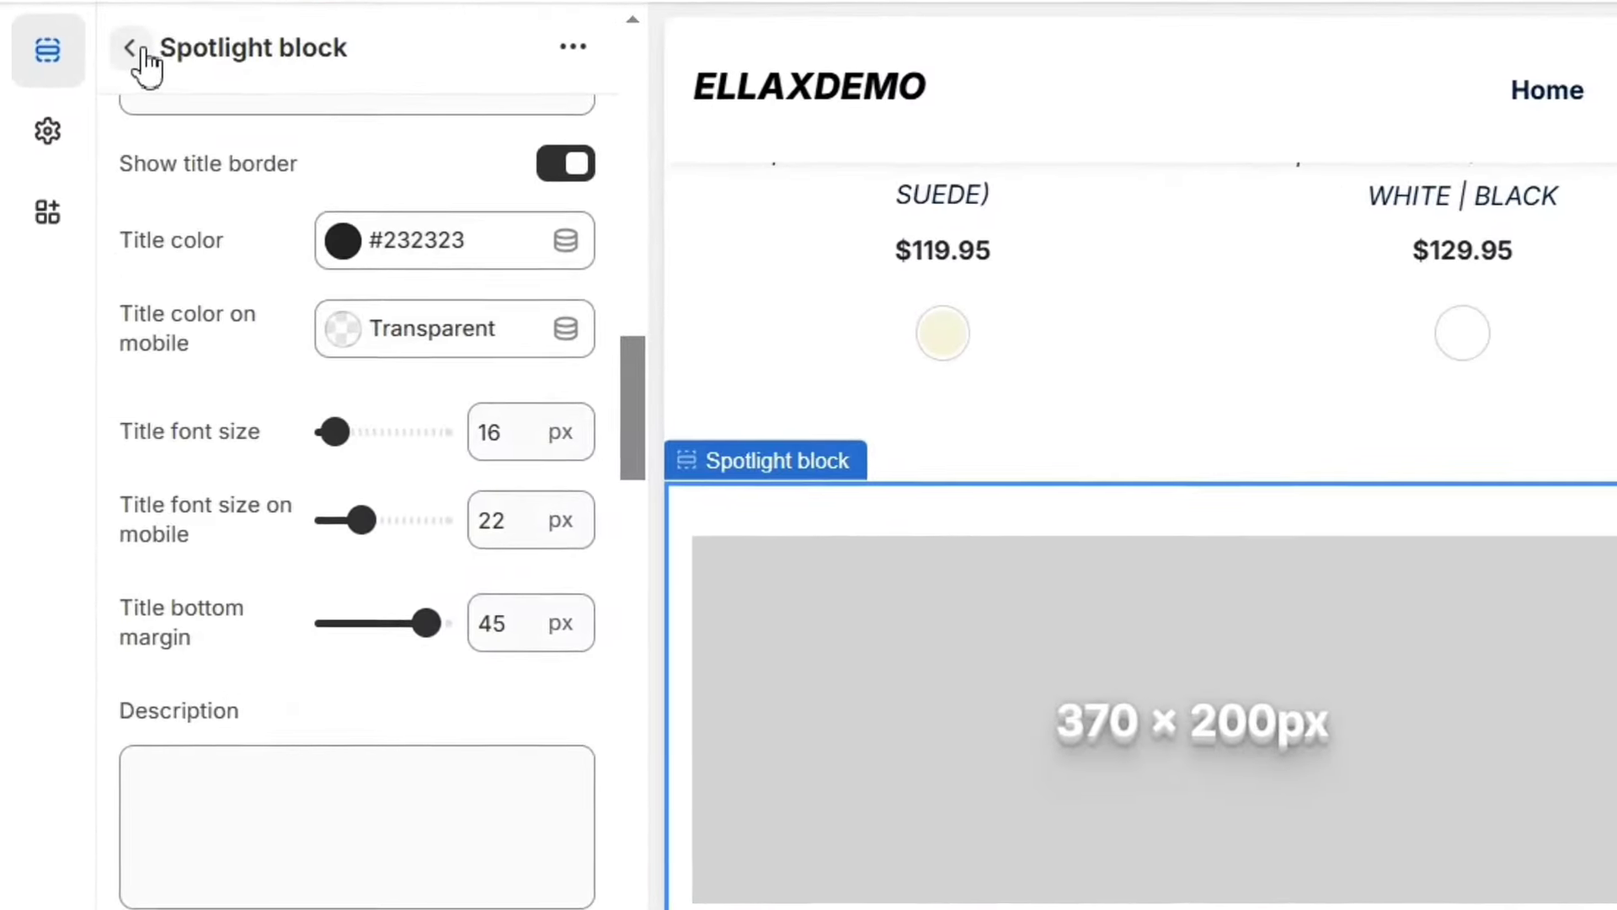
{"action": "left_click", "coordinate": [78, 214]}
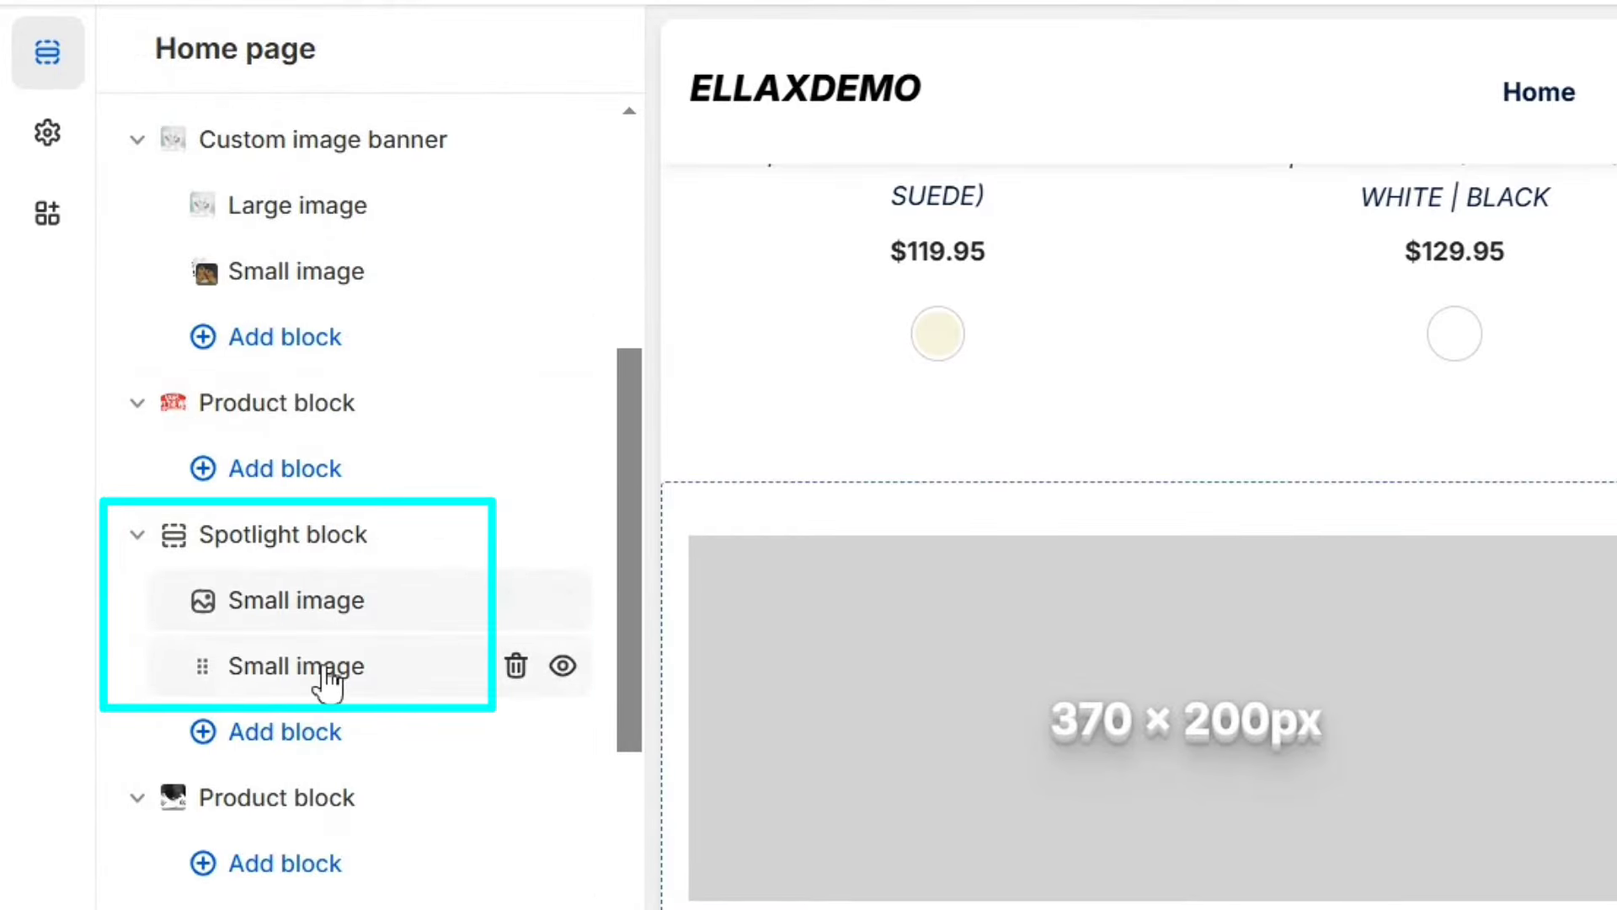
Upload the four shoe banner images and set the upper Spotlight block's first small image to download.jpg.
{"action": "left_click", "coordinate": [330, 603]}
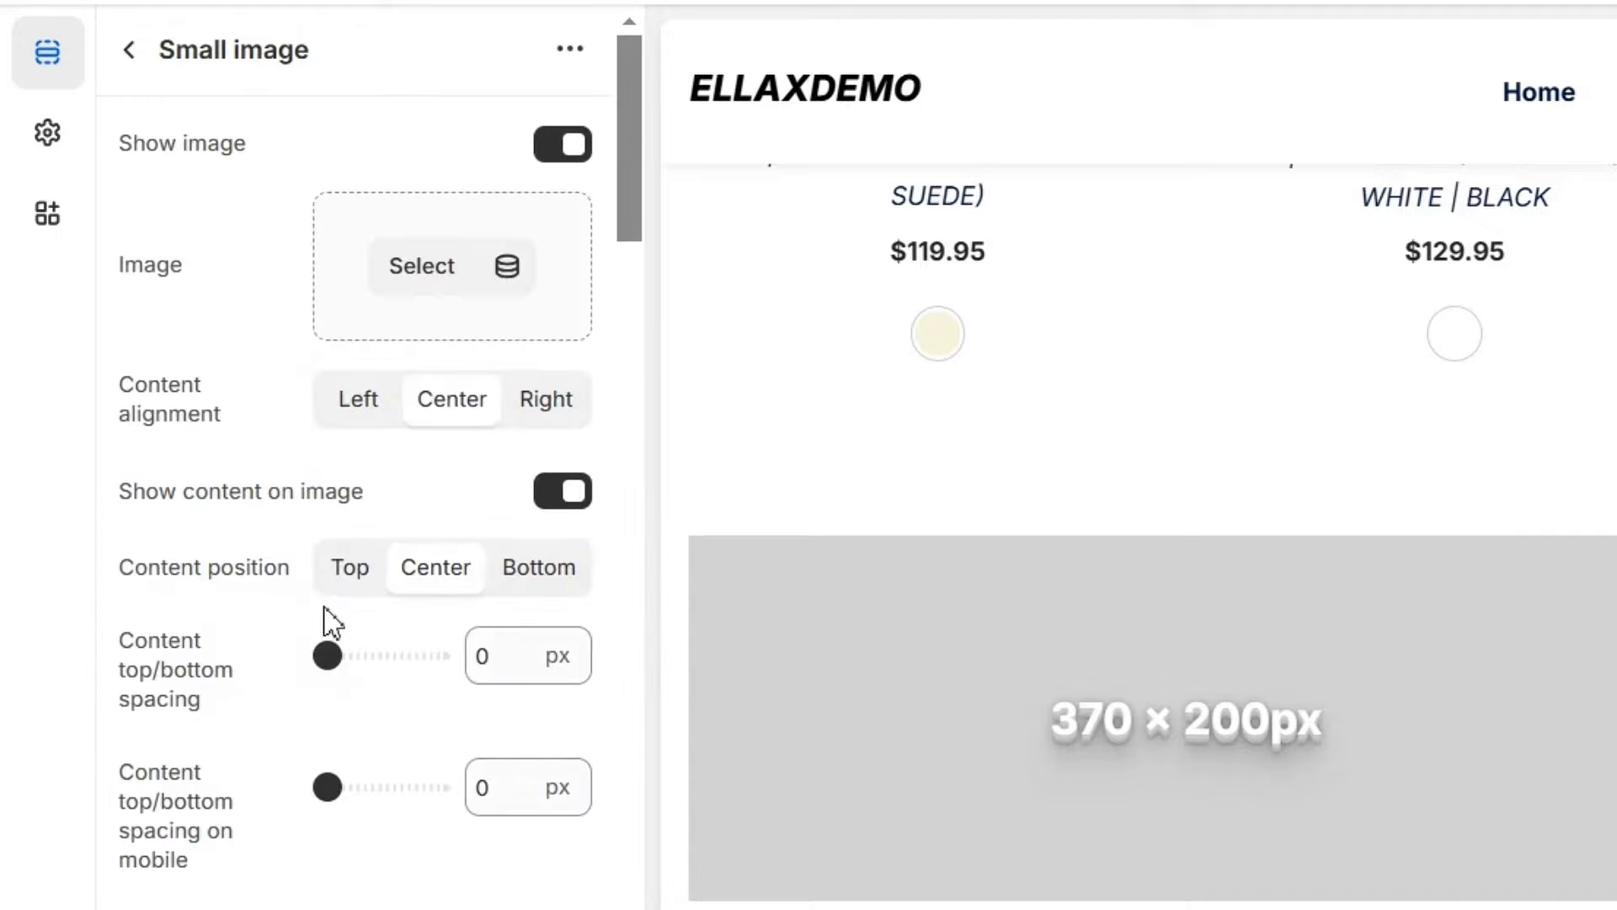
{"action": "left_click", "coordinate": [425, 285]}
{"action": "left_click", "coordinate": [417, 402]}
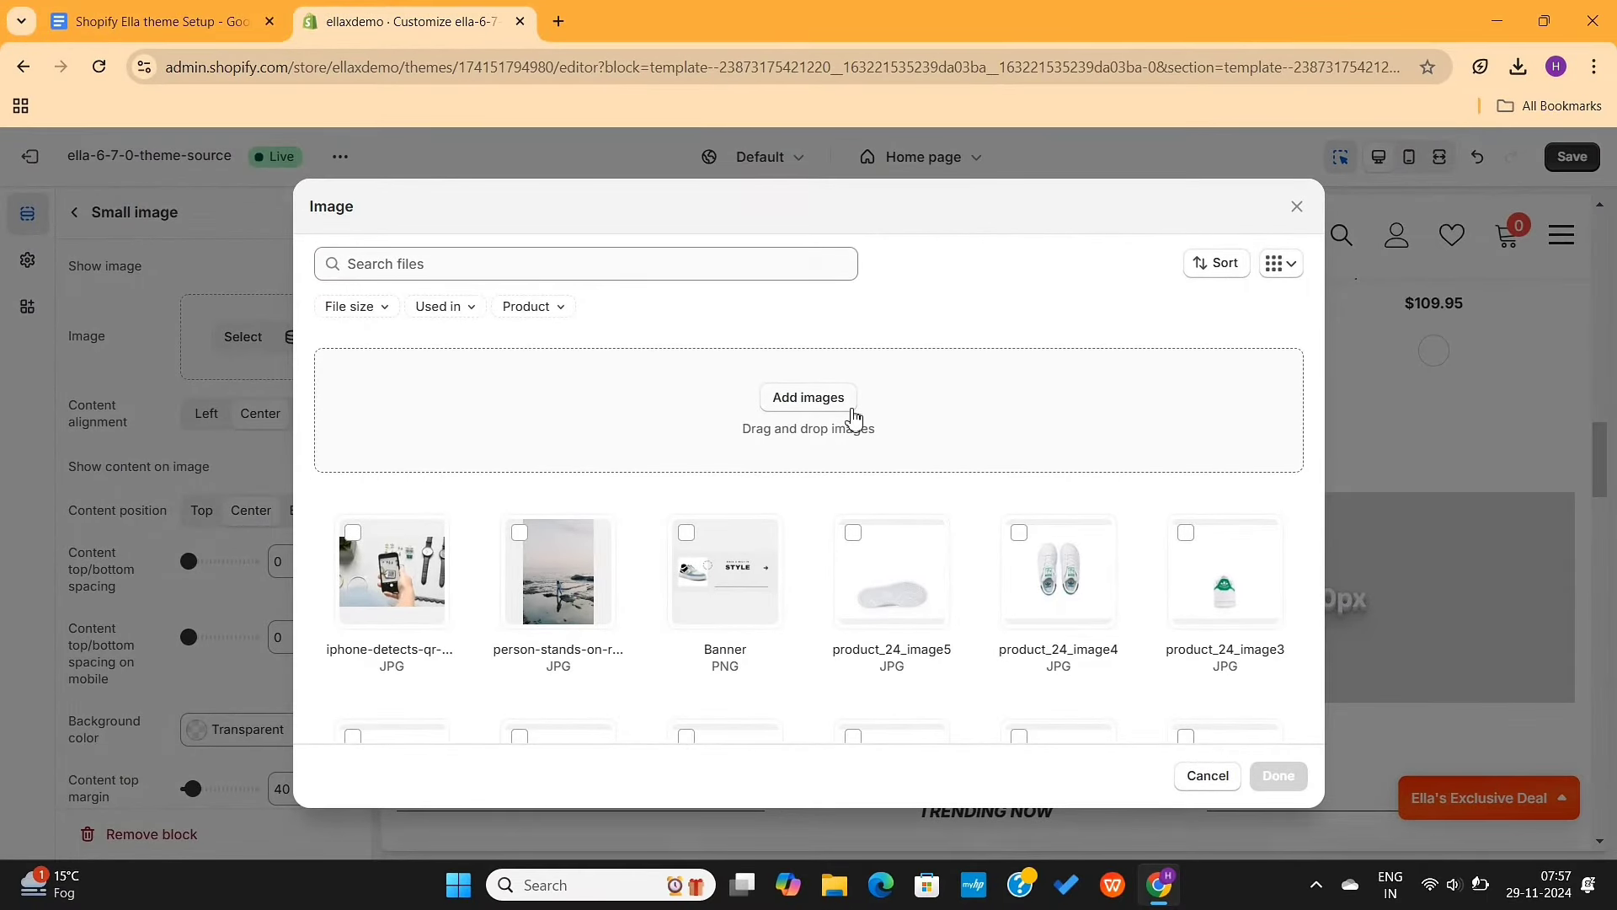
{"action": "left_click", "coordinate": [852, 409]}
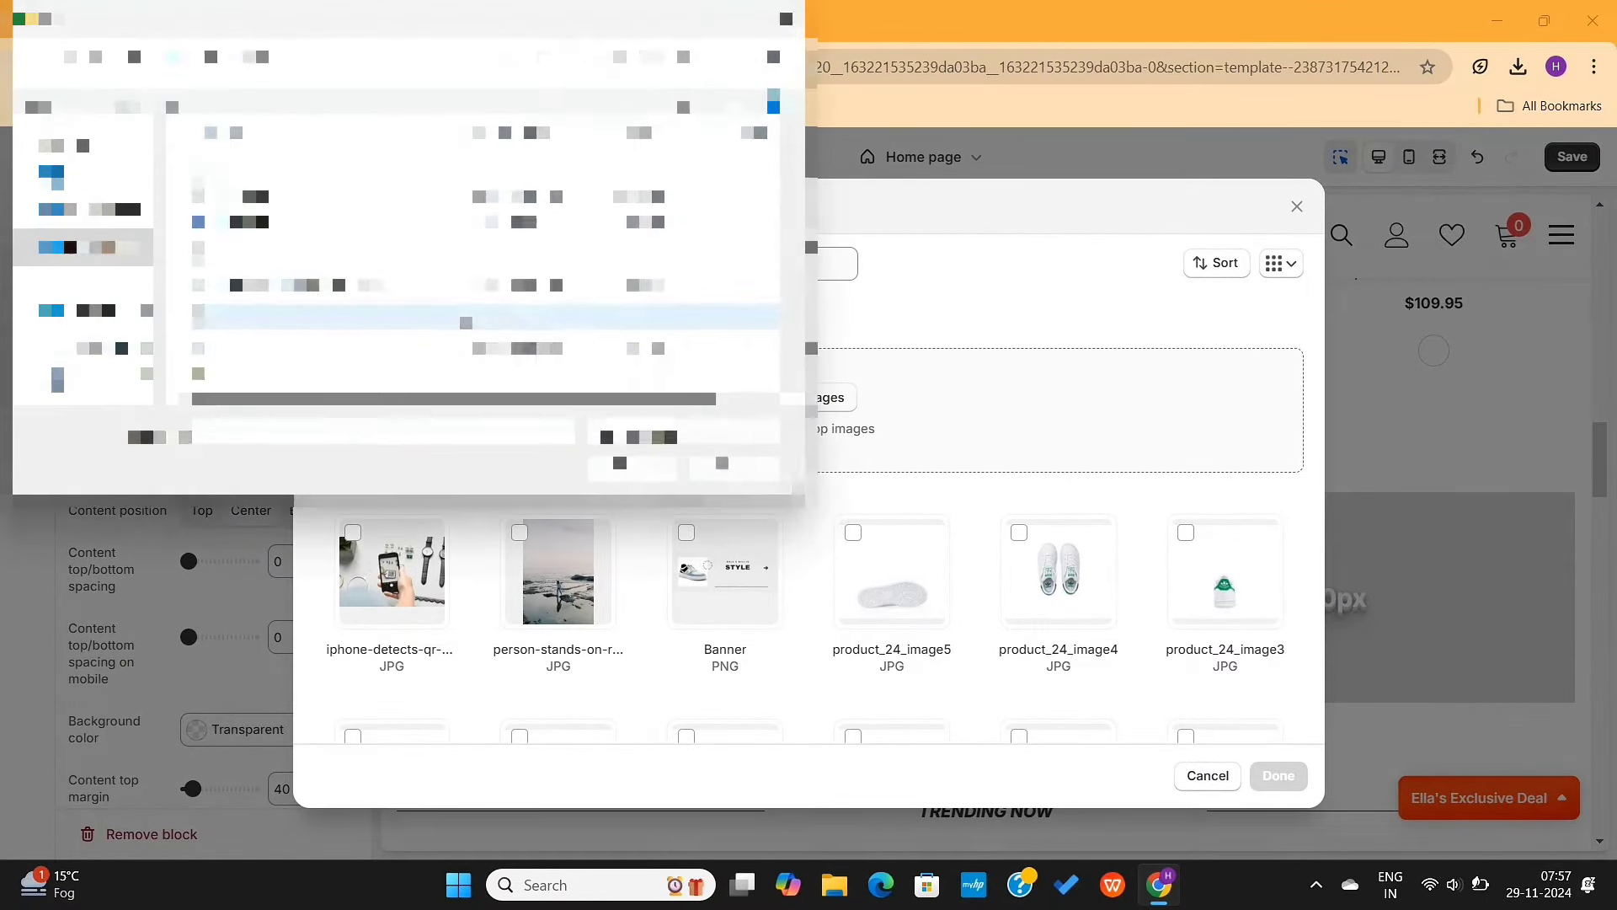
{"action": "left_click_drag", "start_coordinate": [506, 181], "coordinate": [505, 295]}
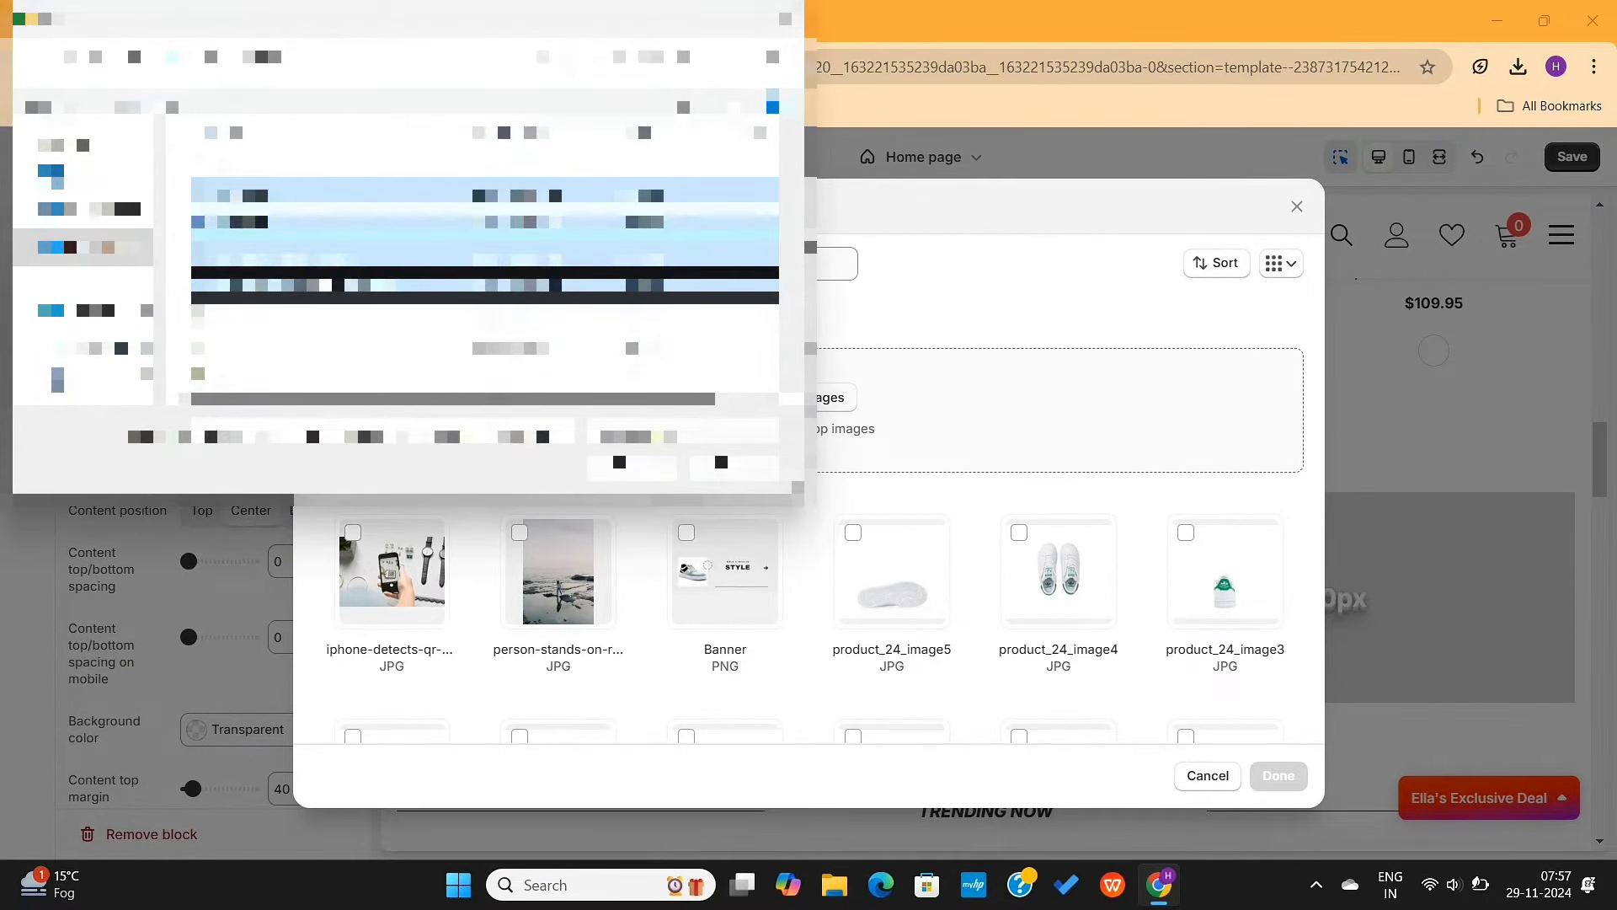
{"action": "left_click", "coordinate": [613, 465]}
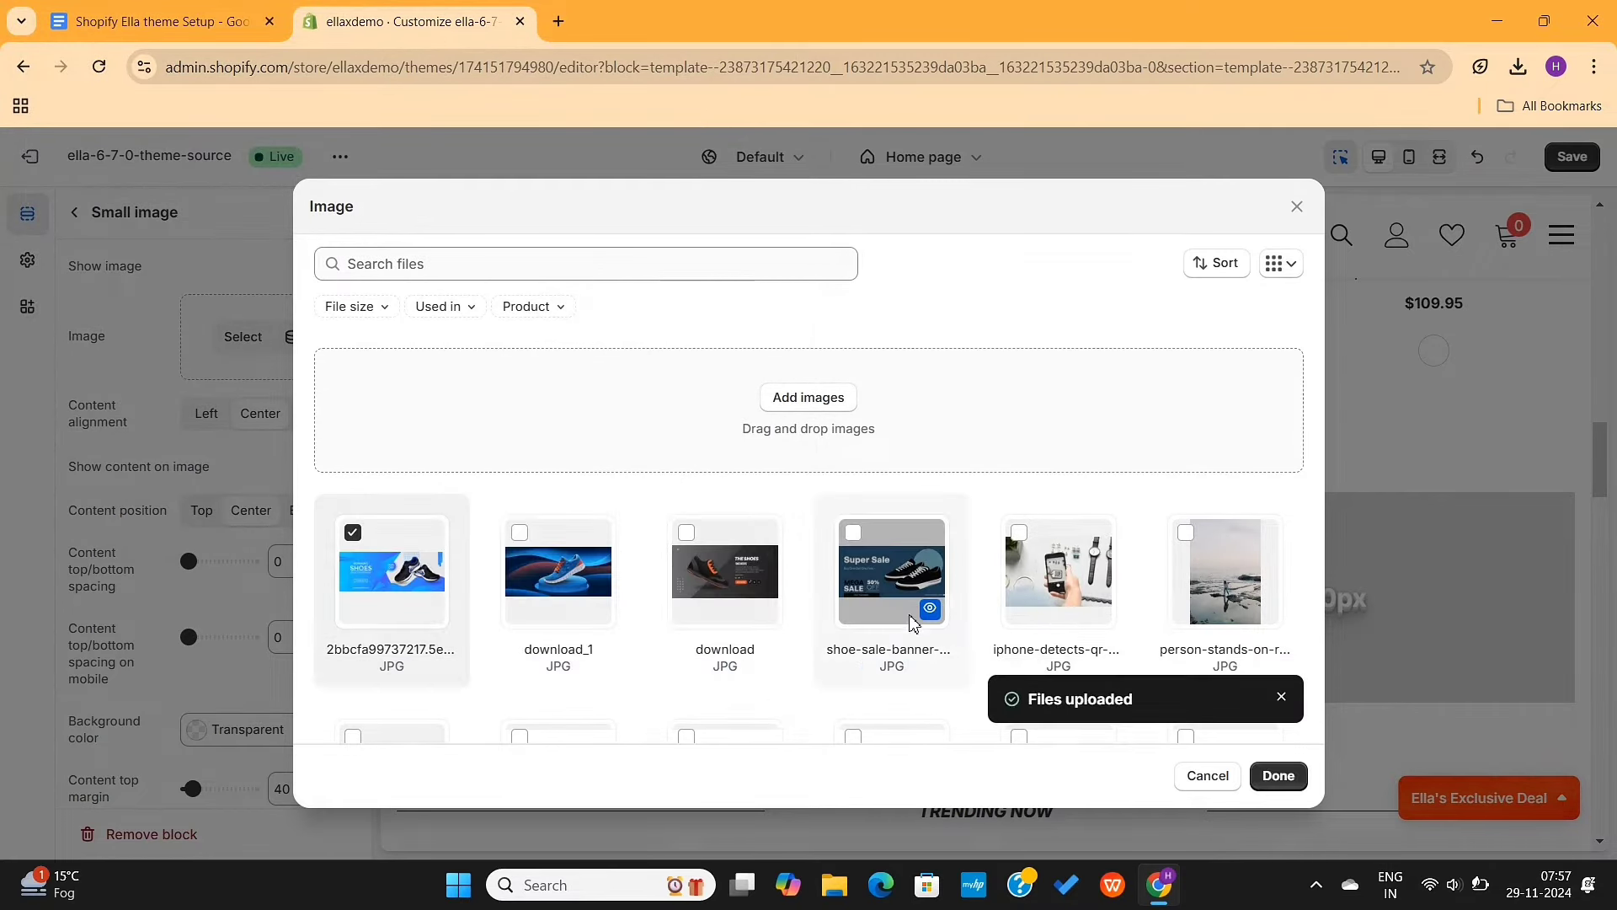
{"action": "left_click", "coordinate": [762, 582]}
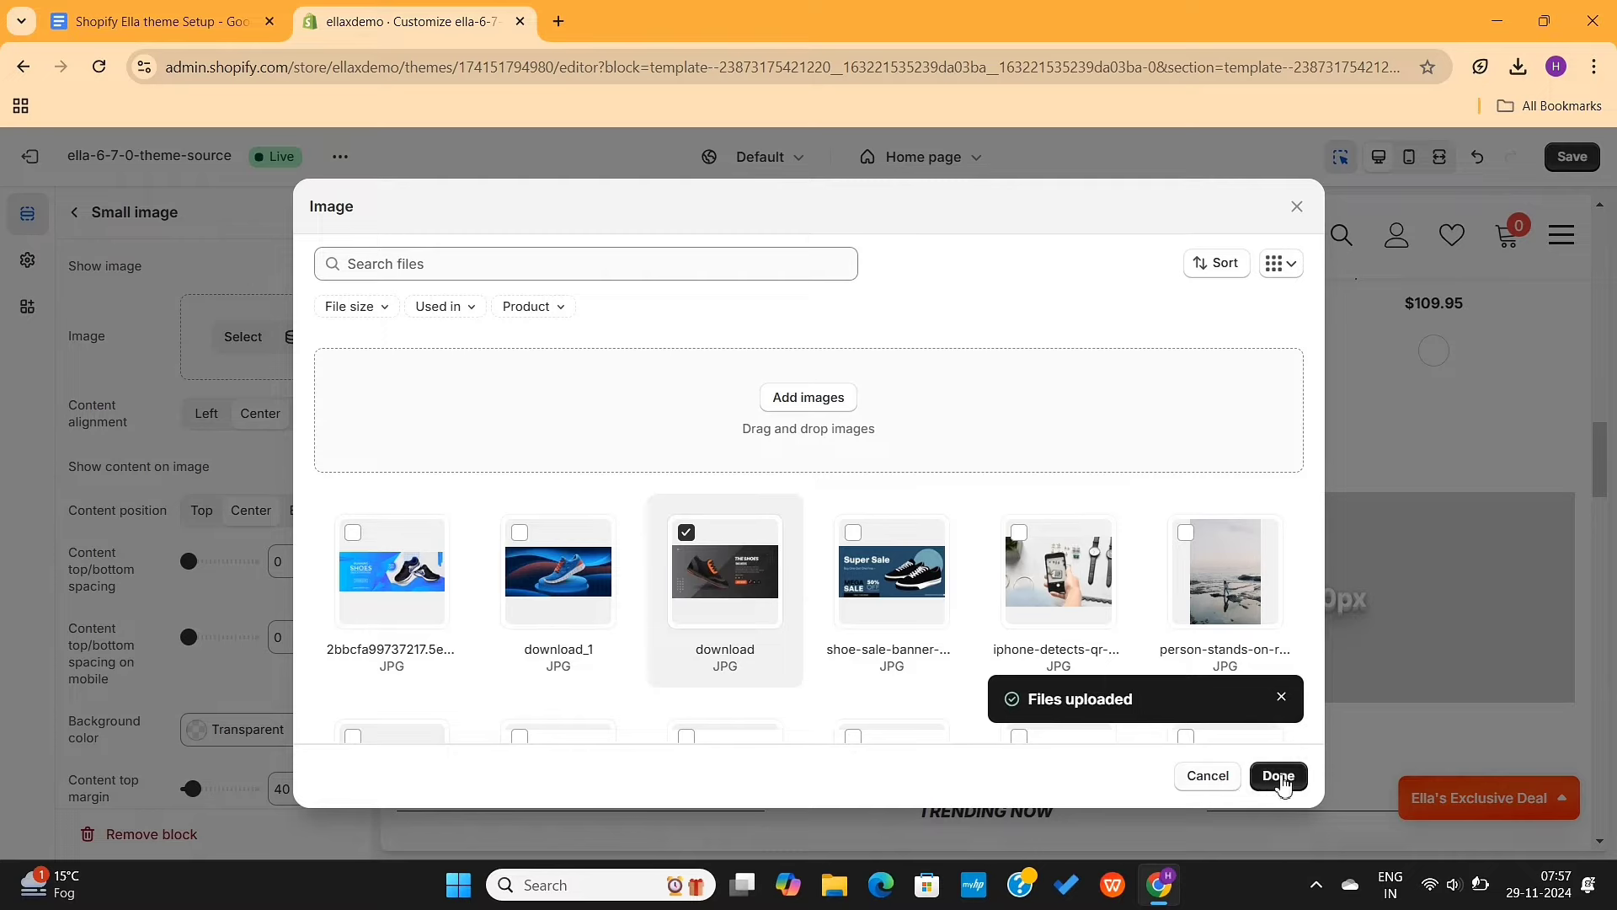
{"action": "left_click", "coordinate": [1278, 777]}
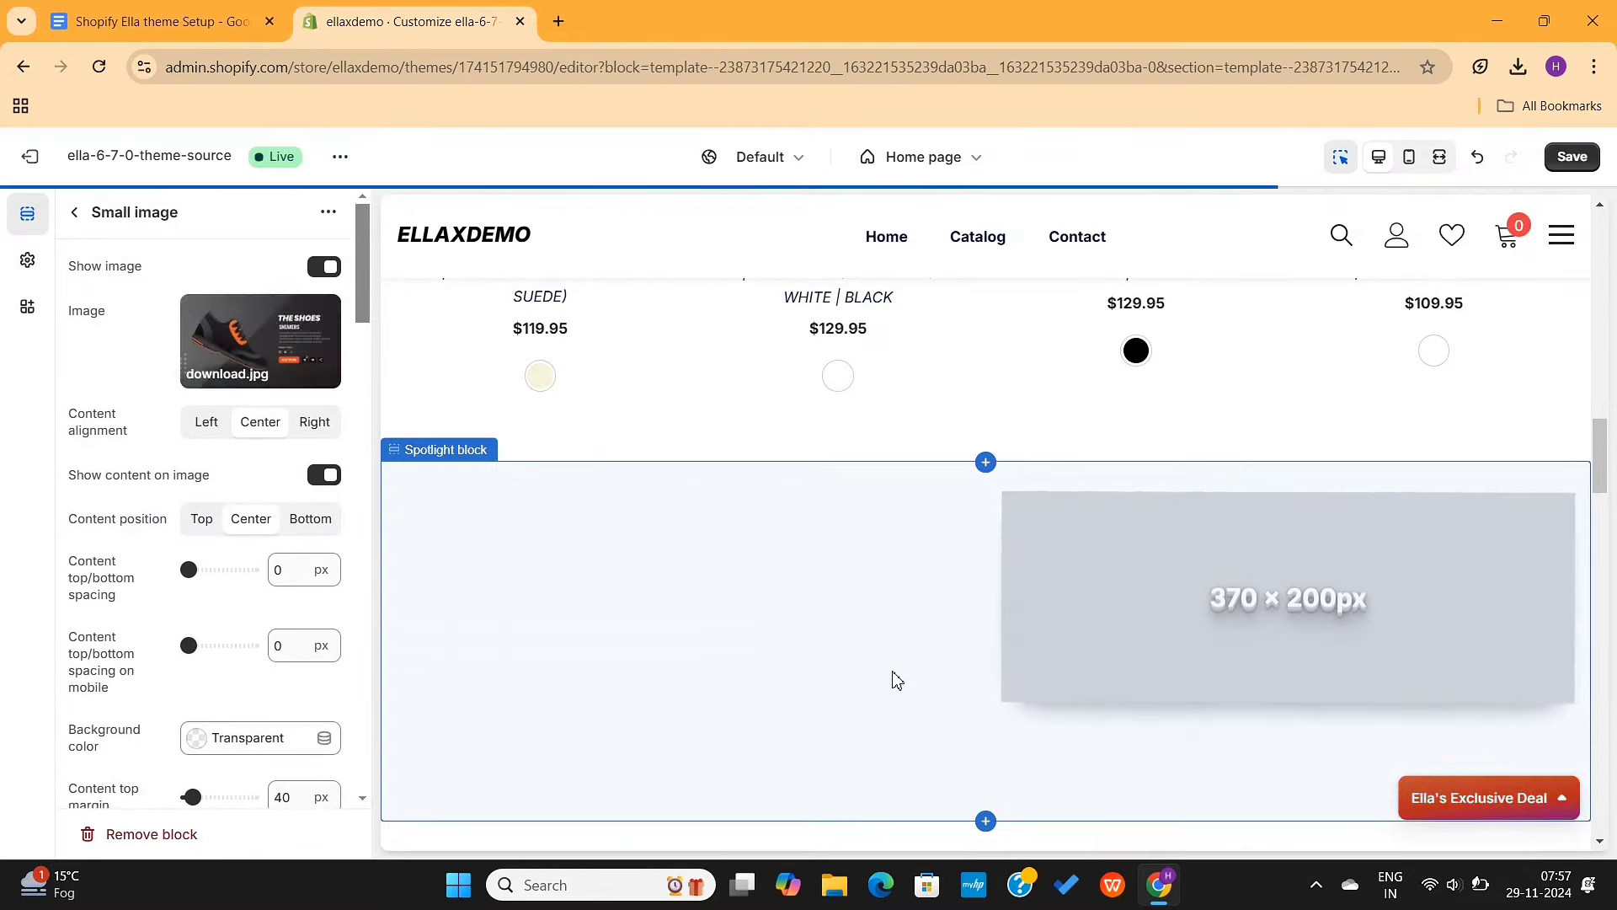
Replace the first small image with the blue running shoes banner from the file library.
{"action": "left_click", "coordinate": [264, 356]}
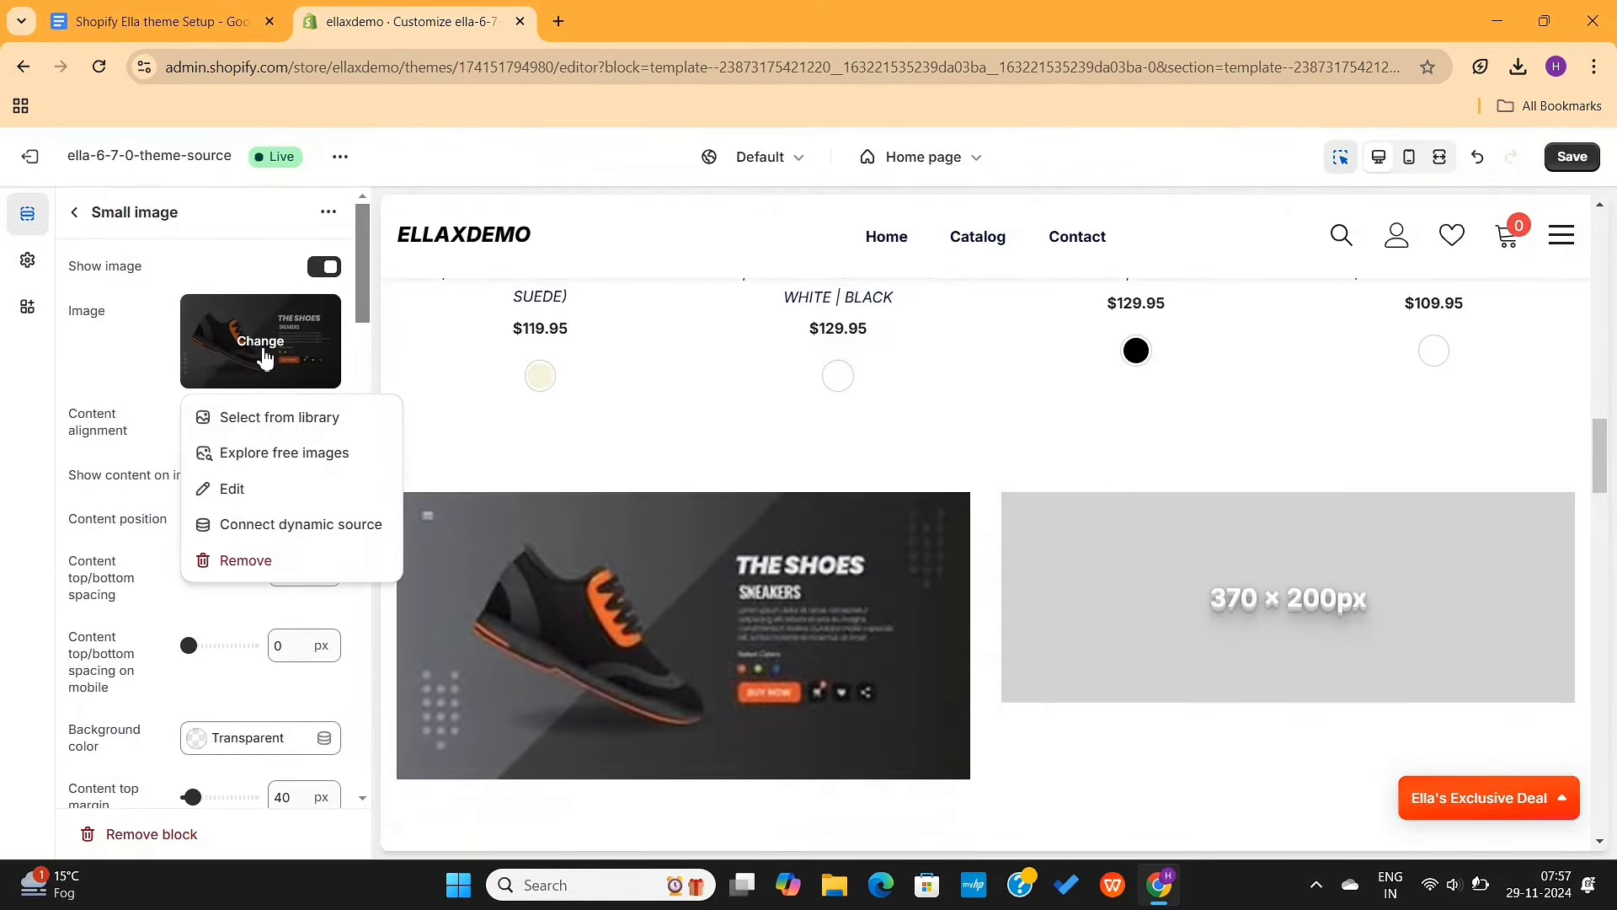
{"action": "left_click", "coordinate": [282, 418]}
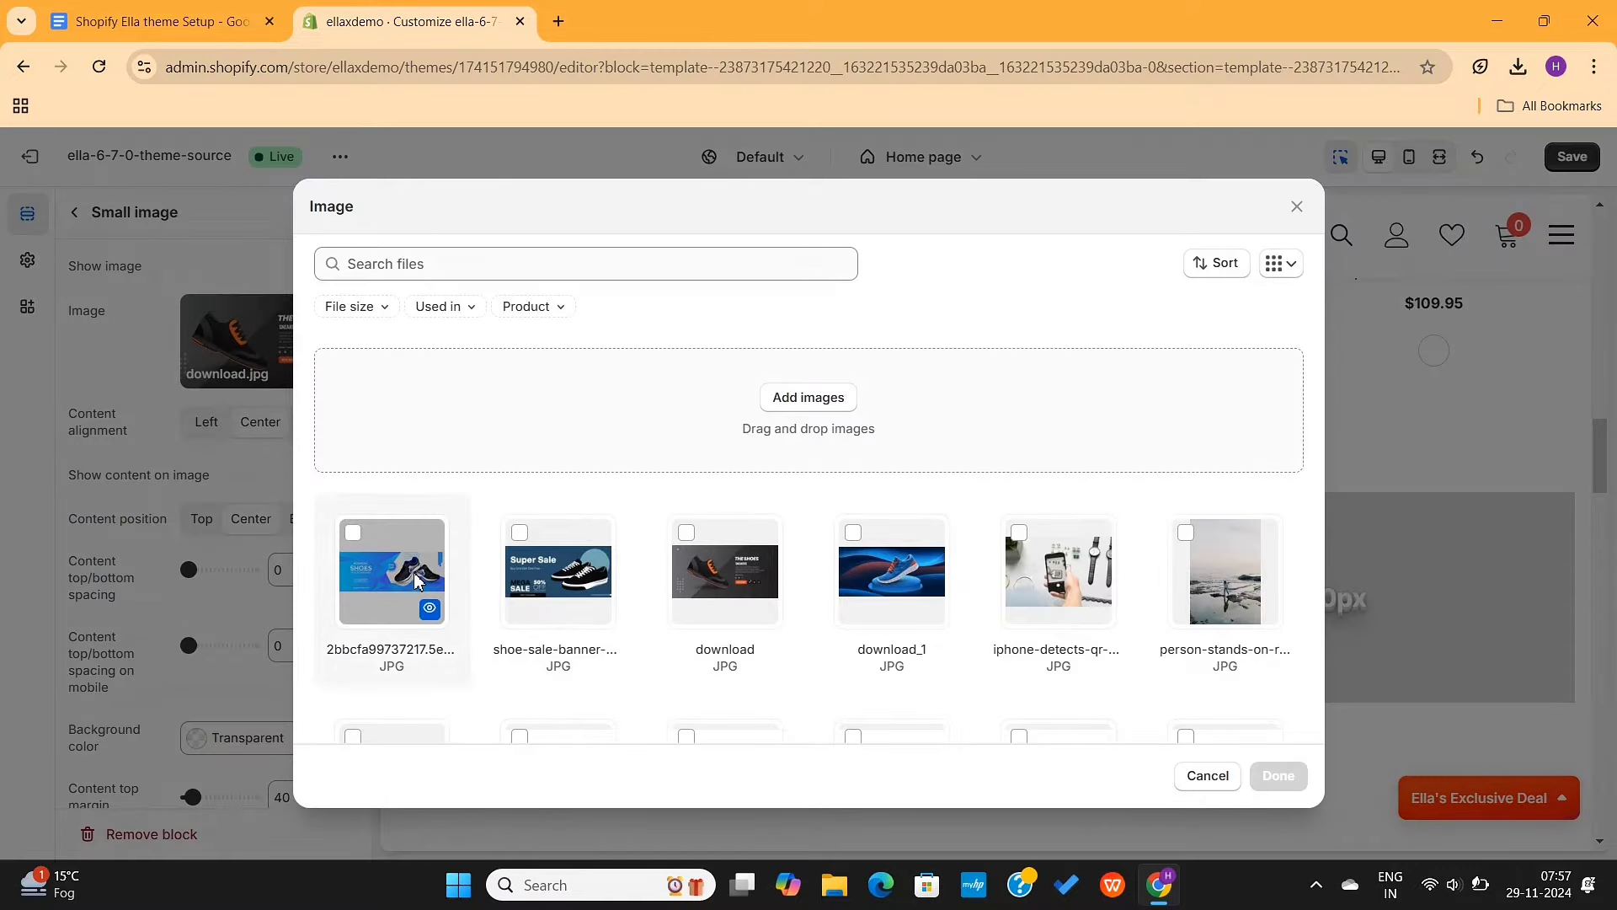
{"action": "left_click", "coordinate": [1279, 775]}
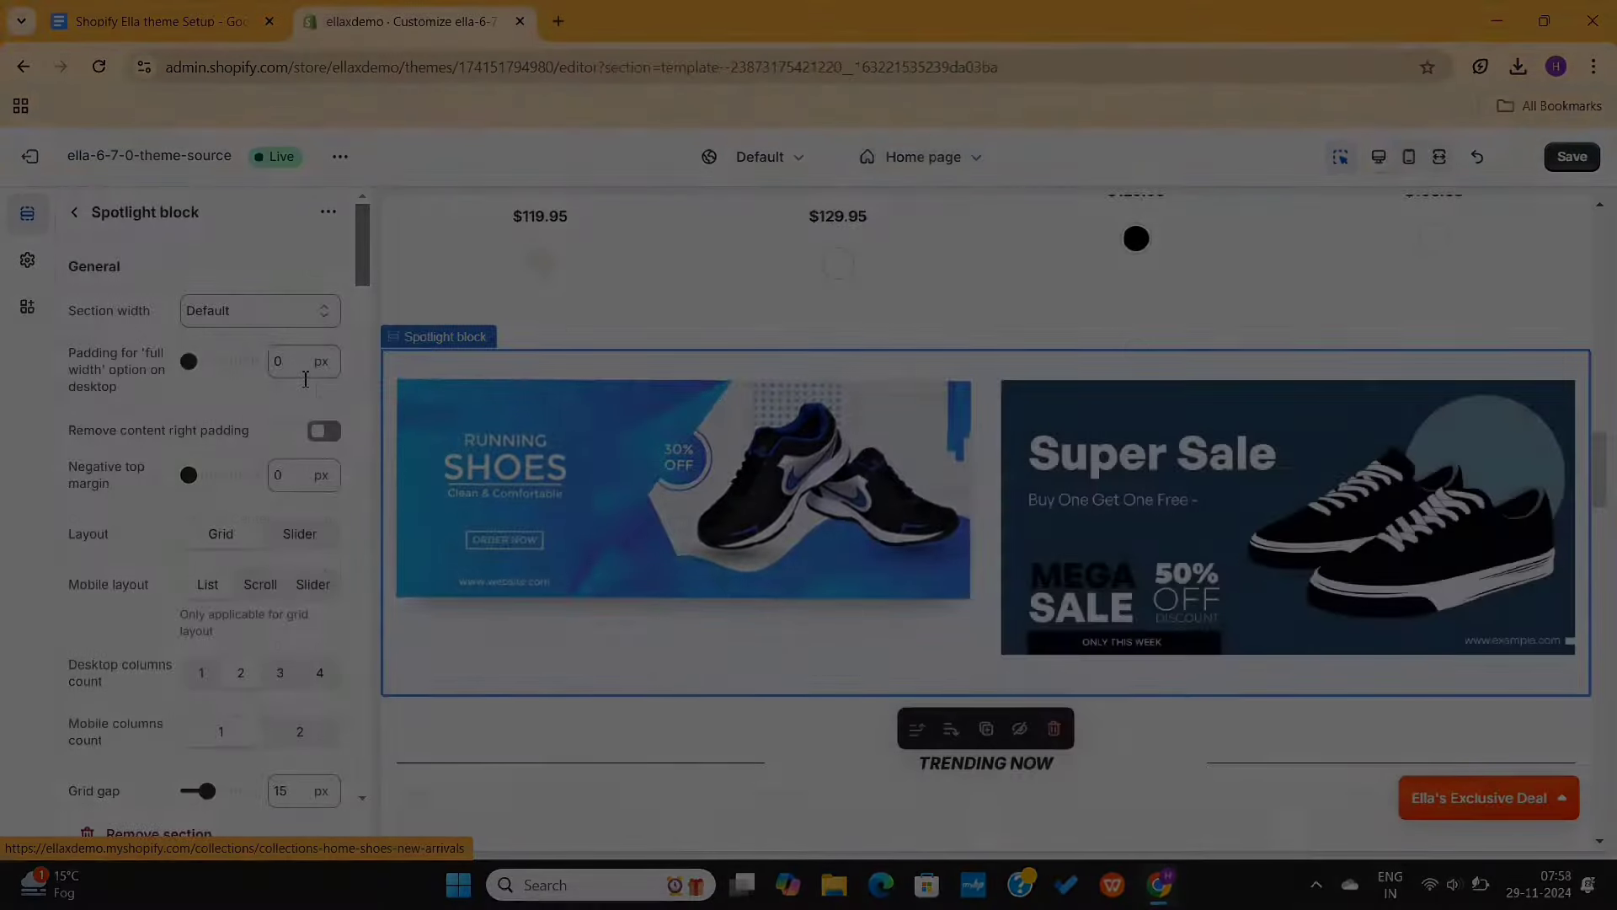
Give the two-banner Spotlight block the section title "Black Friday Offers".
{"action": "scroll", "coordinate": [239, 422], "scroll_direction": "down", "scroll_amount": 10}
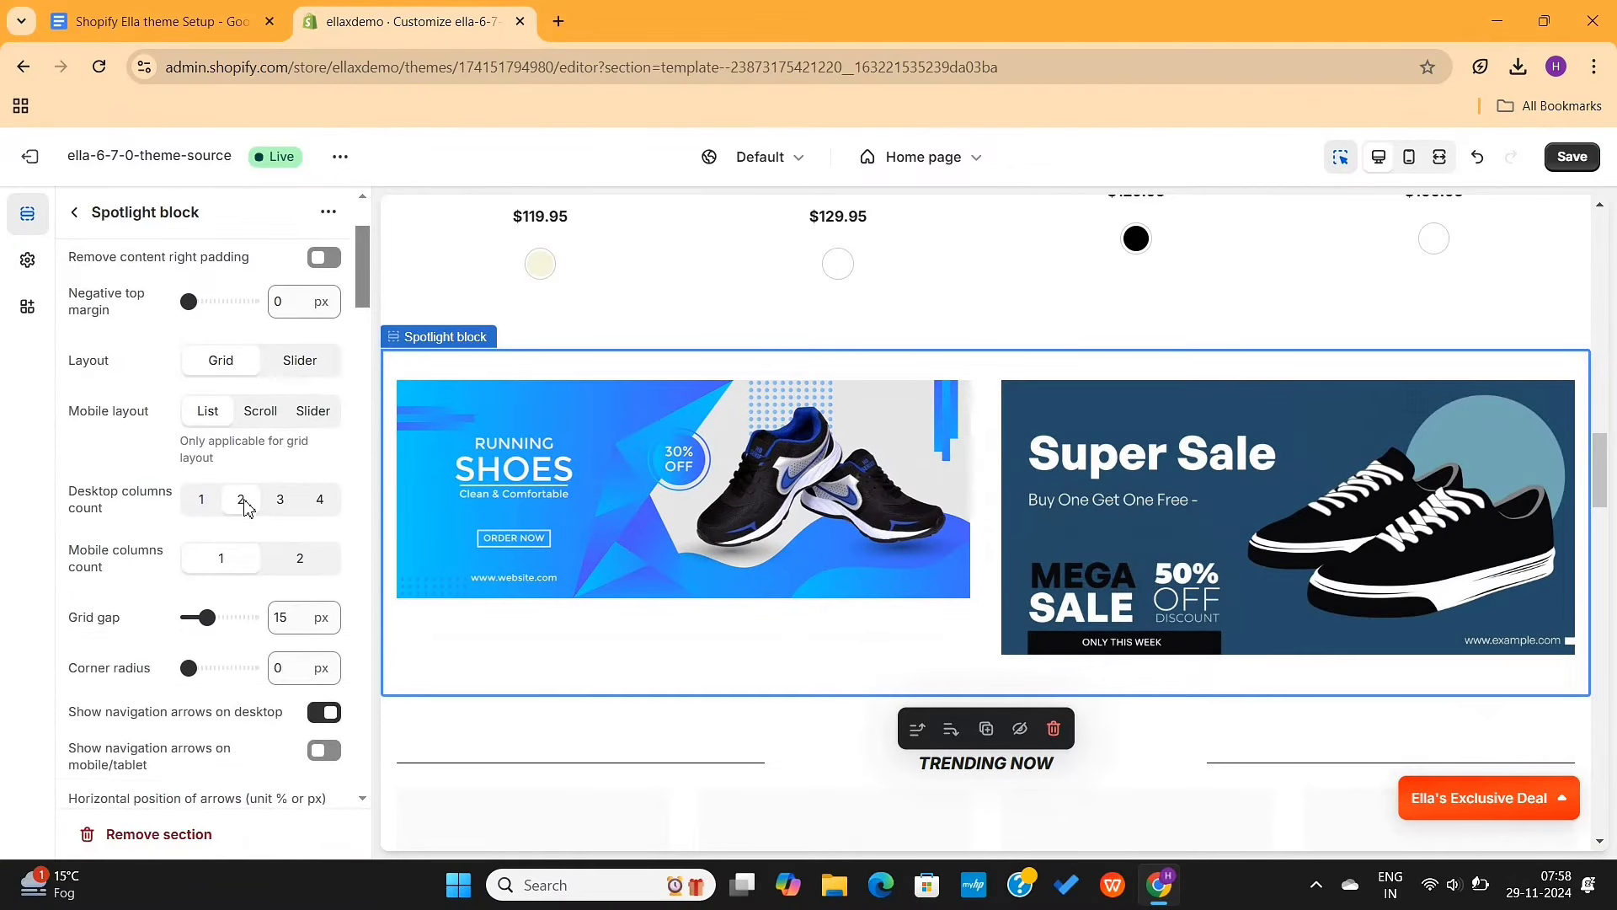
{"action": "scroll", "coordinate": [244, 505], "scroll_direction": "down", "scroll_amount": 5}
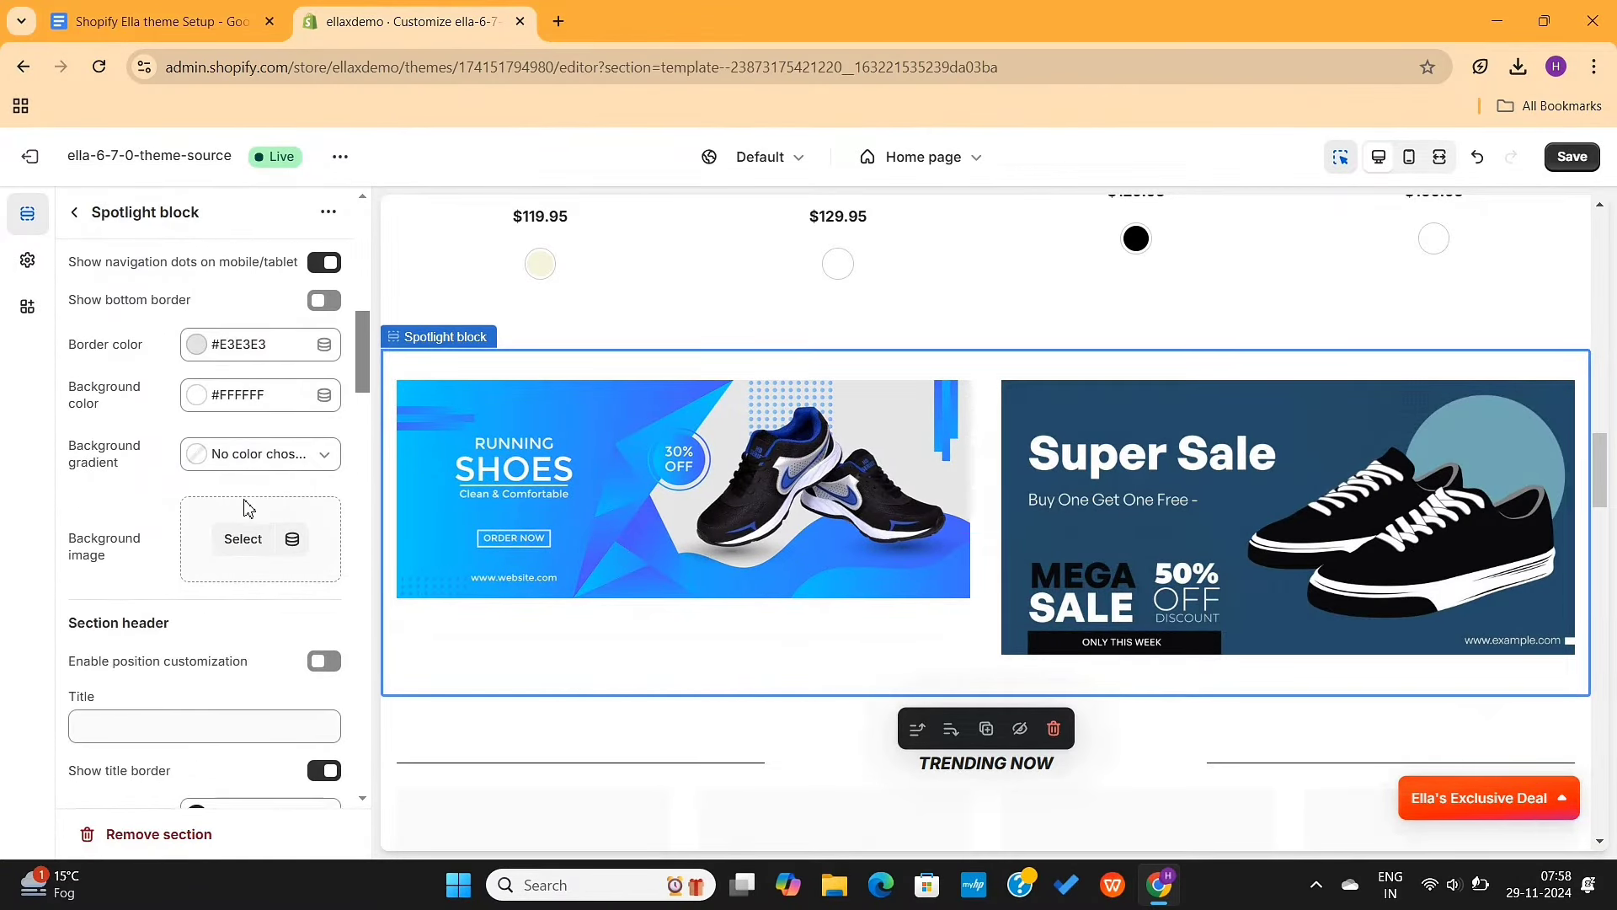
{"action": "scroll", "coordinate": [245, 506], "scroll_direction": "down", "scroll_amount": 1}
{"action": "left_click", "coordinate": [133, 502]}
{"action": "type", "text": "Black Friday Offers"}
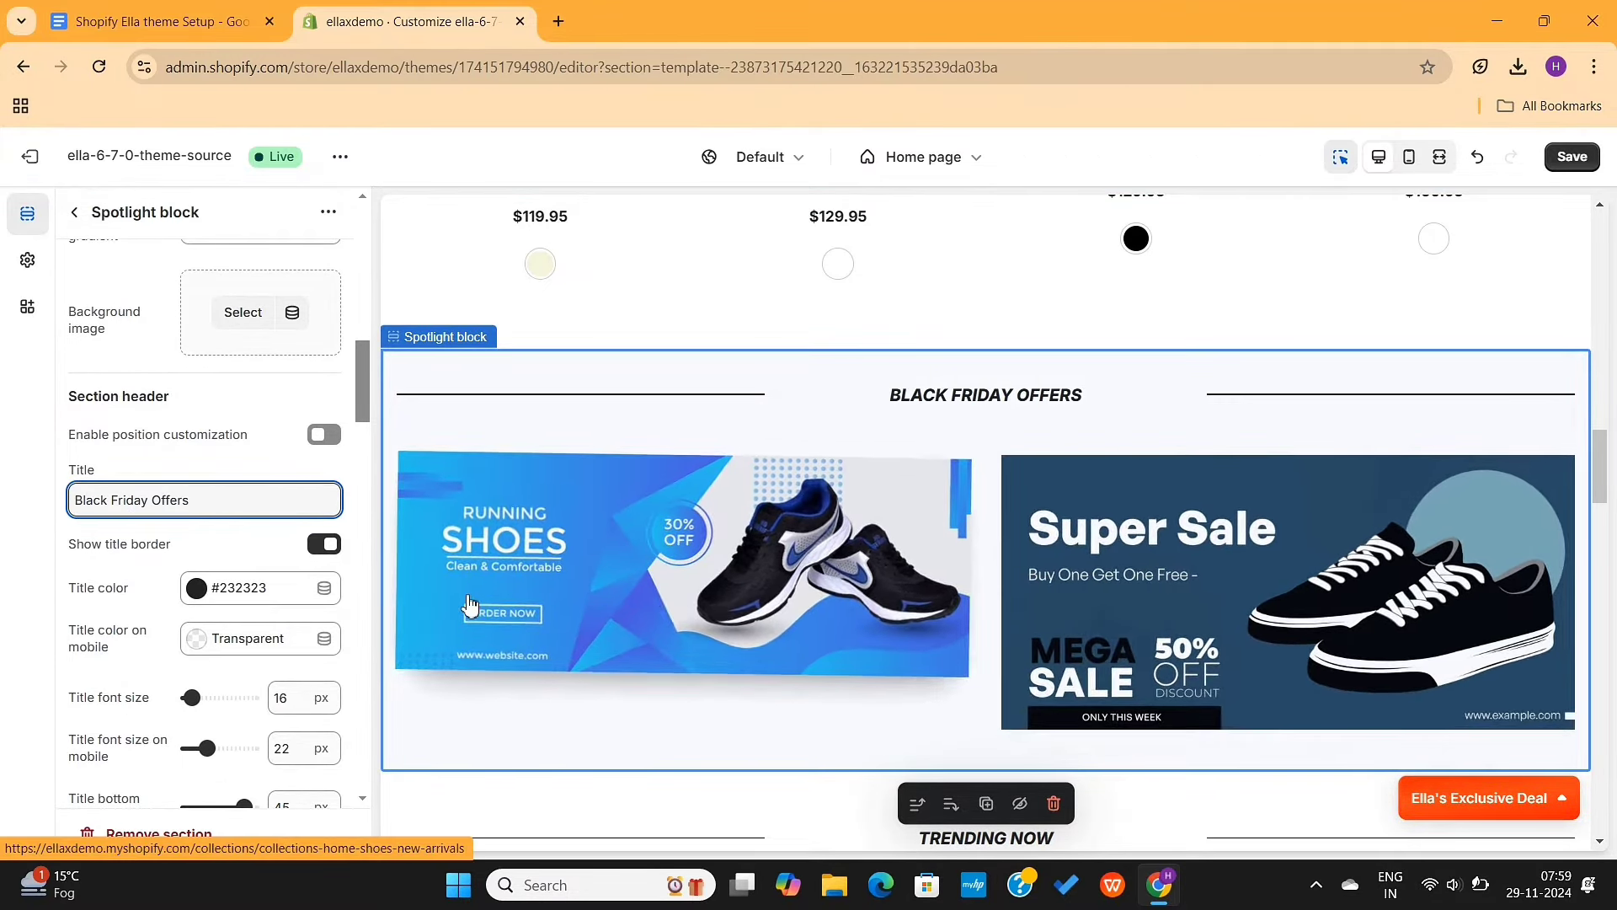
{"action": "left_click", "coordinate": [80, 216]}
Set the description of the lower "# Spotlight" section to "Shop Our Best Sellers".
{"action": "scroll", "coordinate": [1164, 362], "scroll_direction": "down", "scroll_amount": 15}
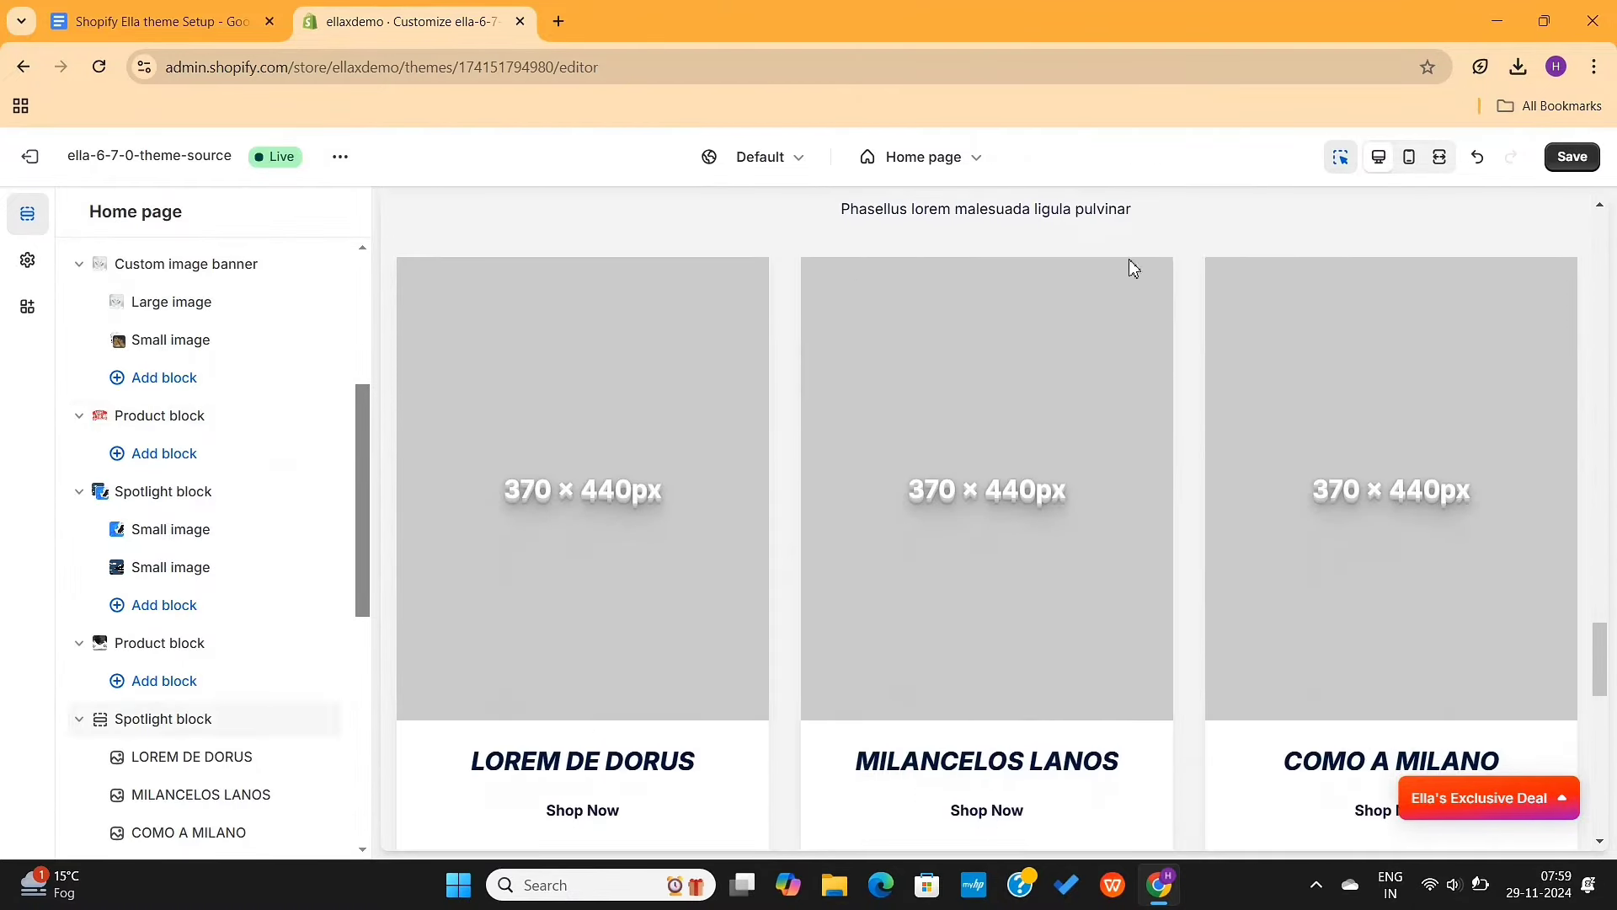
{"action": "scroll", "coordinate": [1089, 354], "scroll_direction": "up", "scroll_amount": 2}
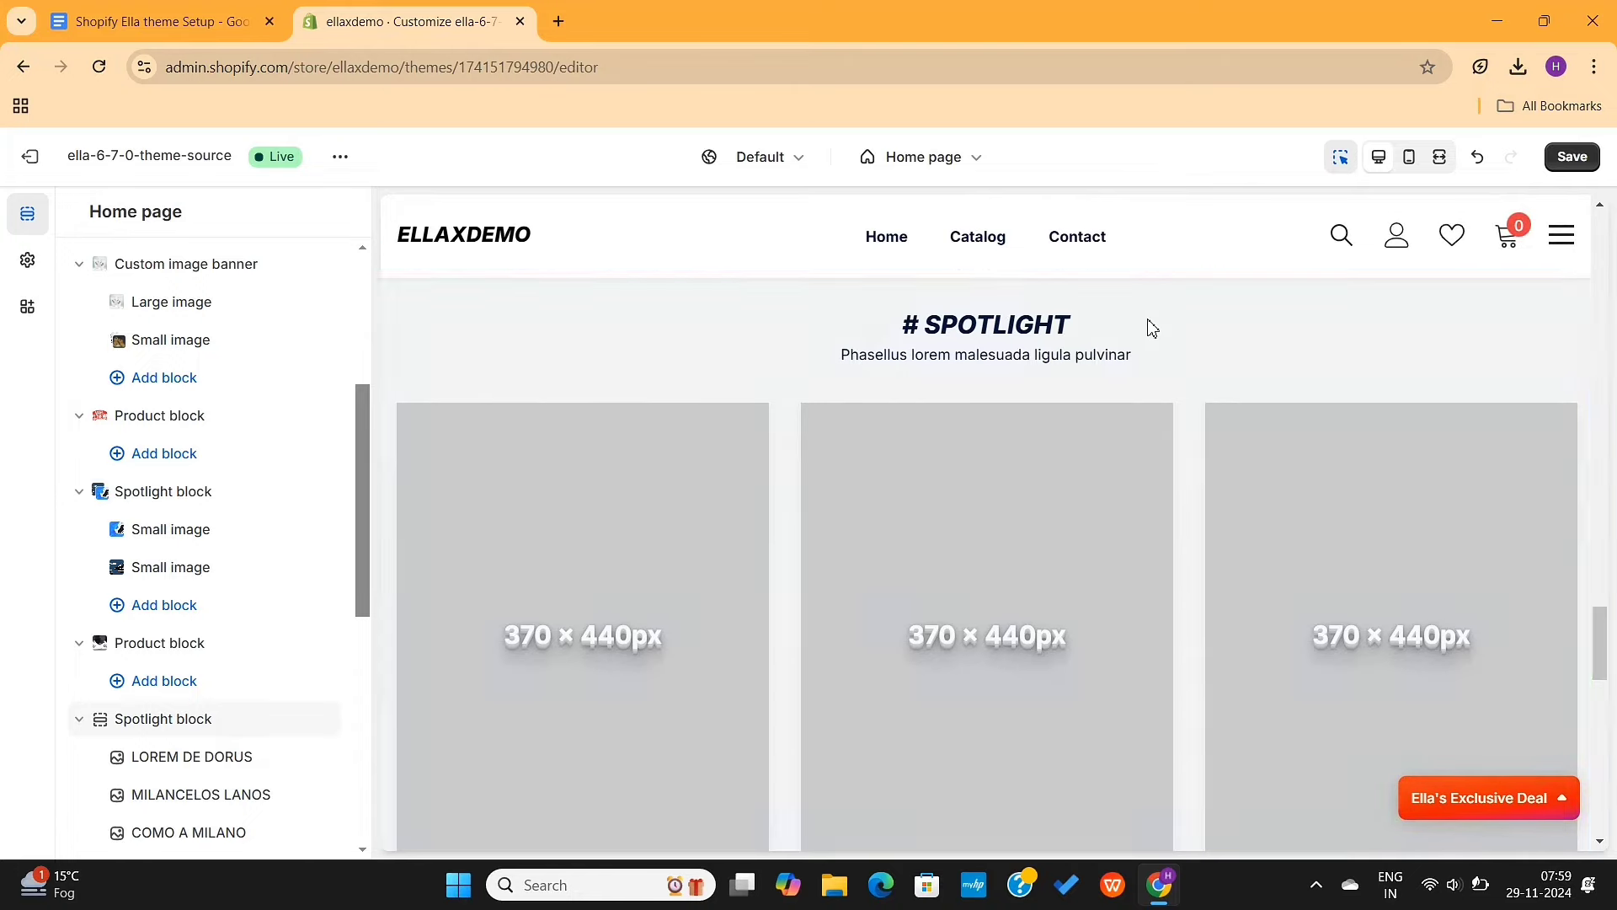
{"action": "left_click", "coordinate": [1152, 327]}
{"action": "scroll", "coordinate": [984, 607], "scroll_direction": "down", "scroll_amount": 3}
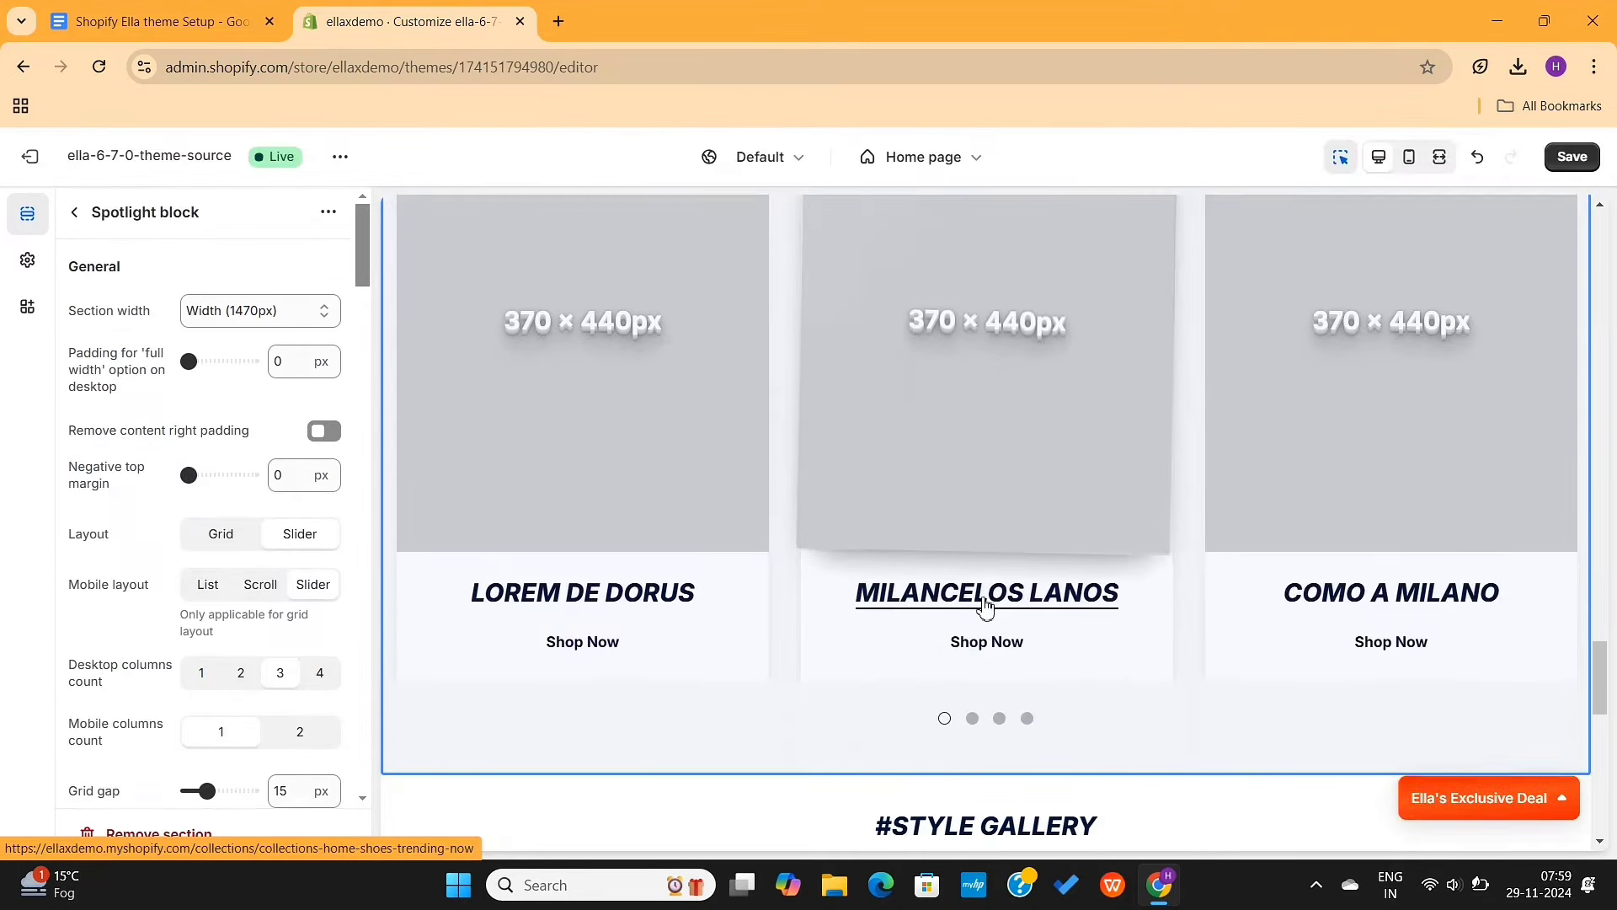
{"action": "scroll", "coordinate": [982, 607], "scroll_direction": "up", "scroll_amount": 3}
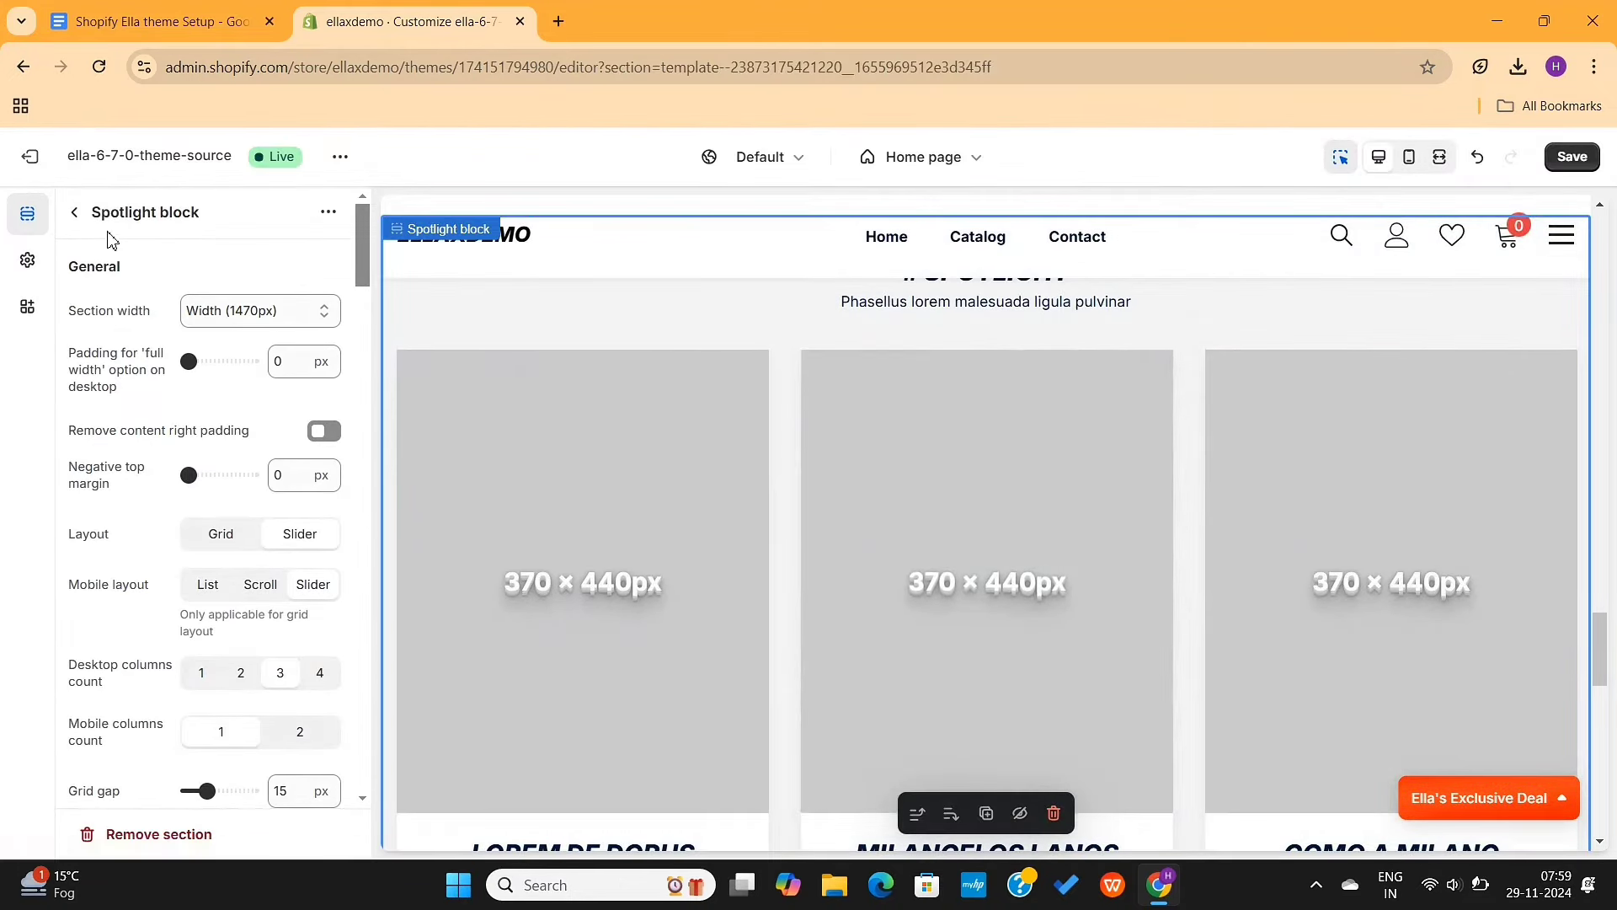
{"action": "scroll", "coordinate": [180, 488], "scroll_direction": "down", "scroll_amount": 15}
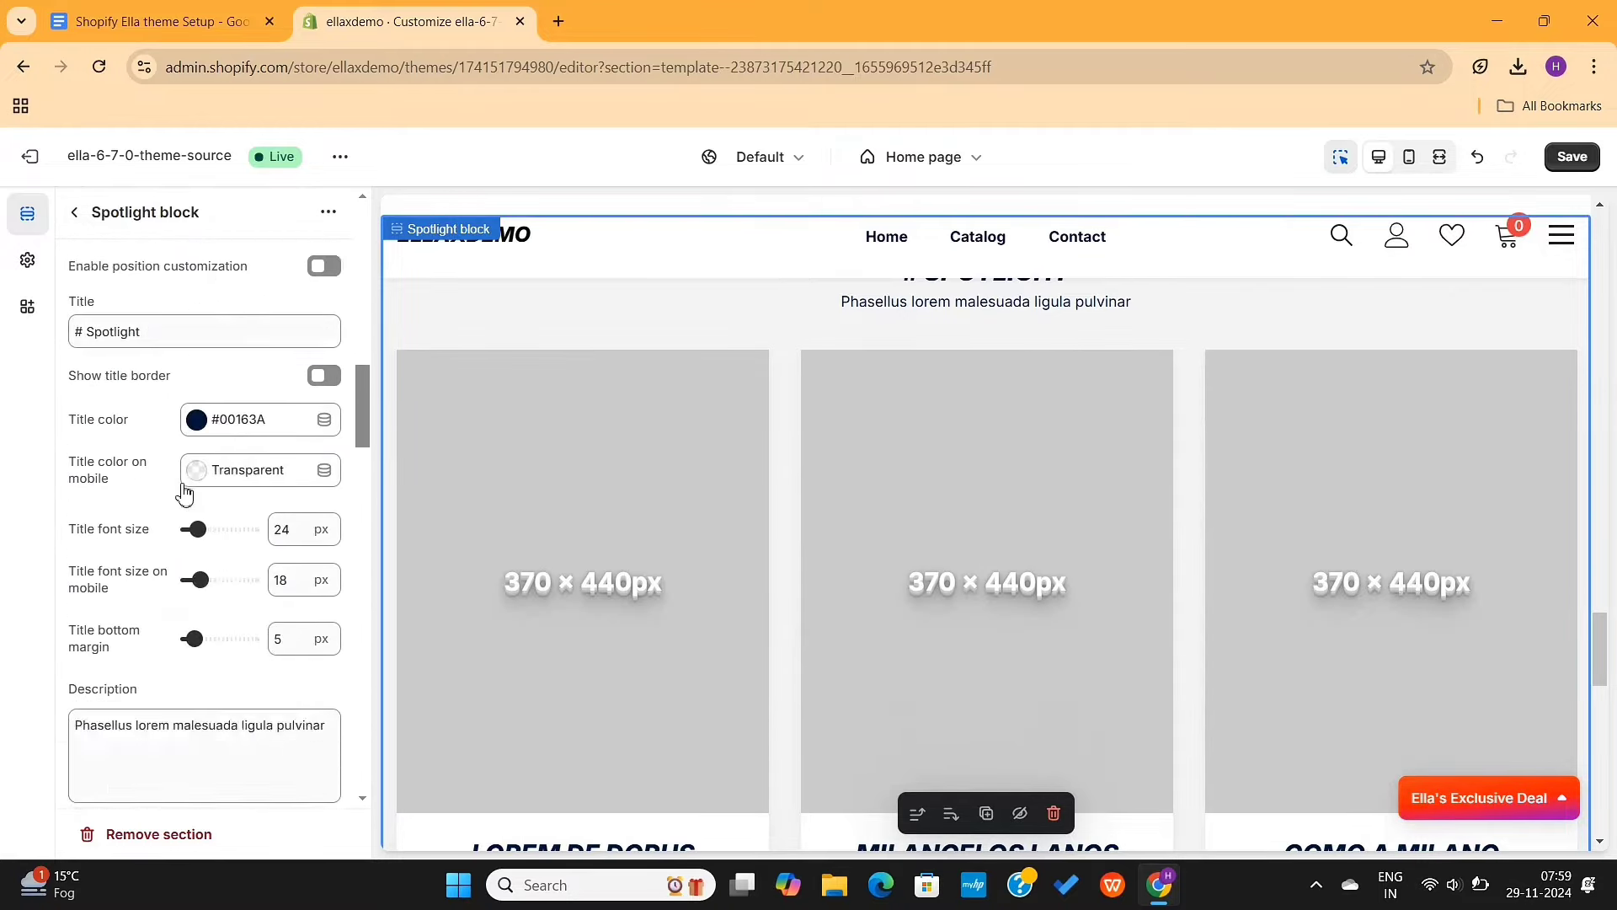
{"action": "scroll", "coordinate": [827, 455], "scroll_direction": "up", "scroll_amount": 2}
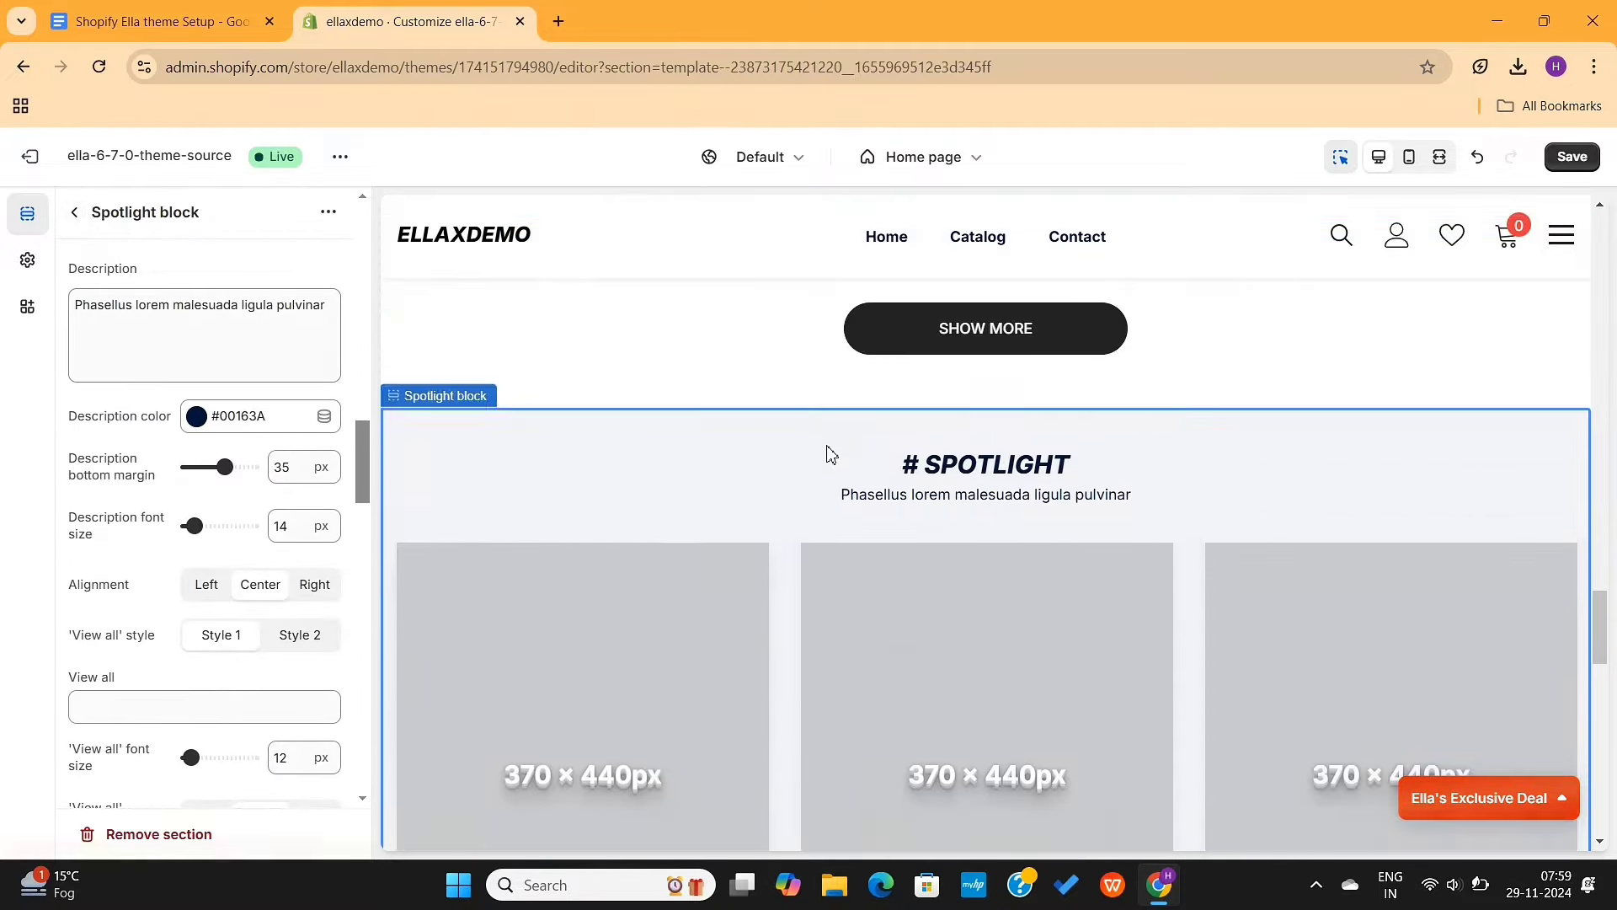
{"action": "key", "text": "ctrl+a"}
{"action": "type", "text": "Shop Our"}
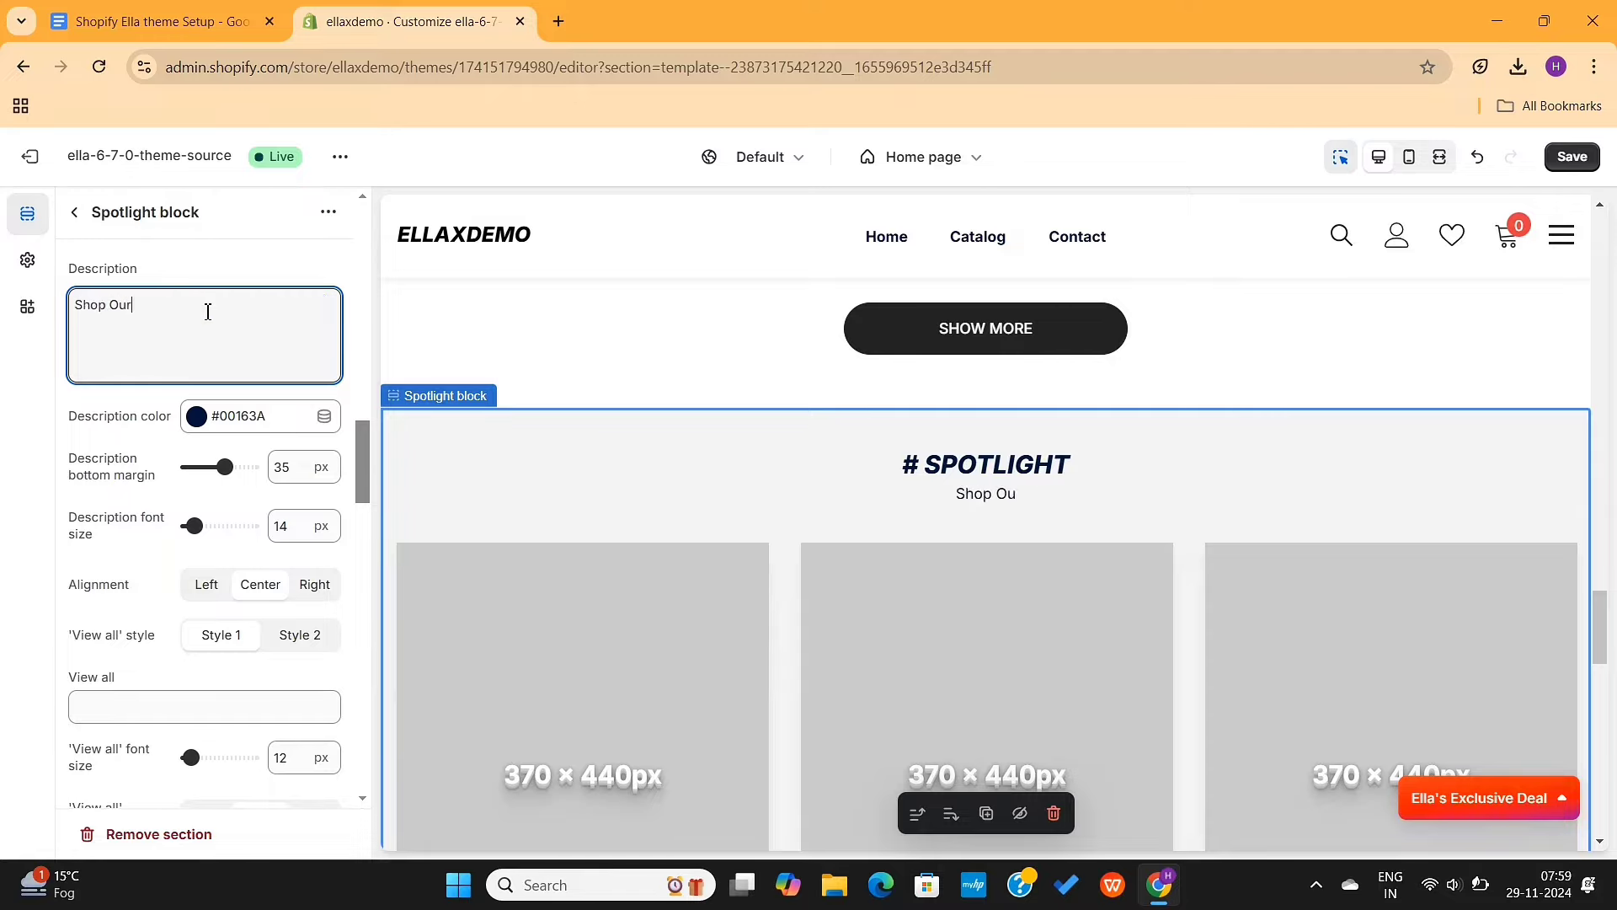
{"action": "type", "text": " Best Sellers"}
{"action": "left_click", "coordinate": [98, 215]}
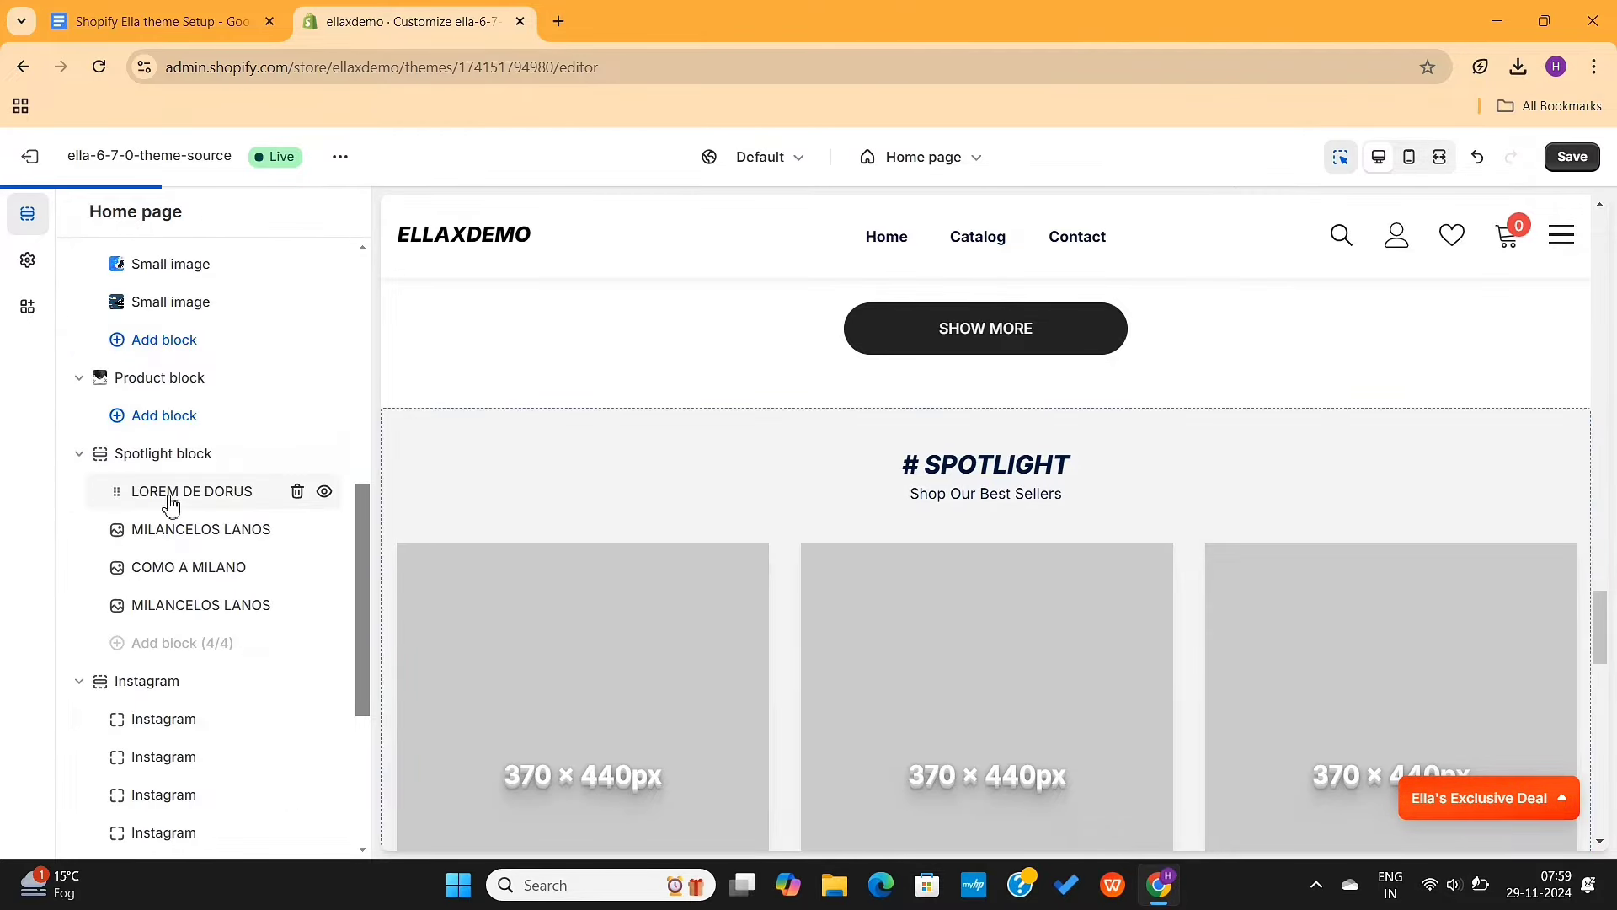
Set the image of the LOREM DE DORUS block in the lower Spotlight section to img3.jpg from the file library.
{"action": "left_click", "coordinate": [169, 502]}
{"action": "left_click", "coordinate": [247, 341]}
{"action": "scroll", "coordinate": [621, 590], "scroll_direction": "down", "scroll_amount": 20}
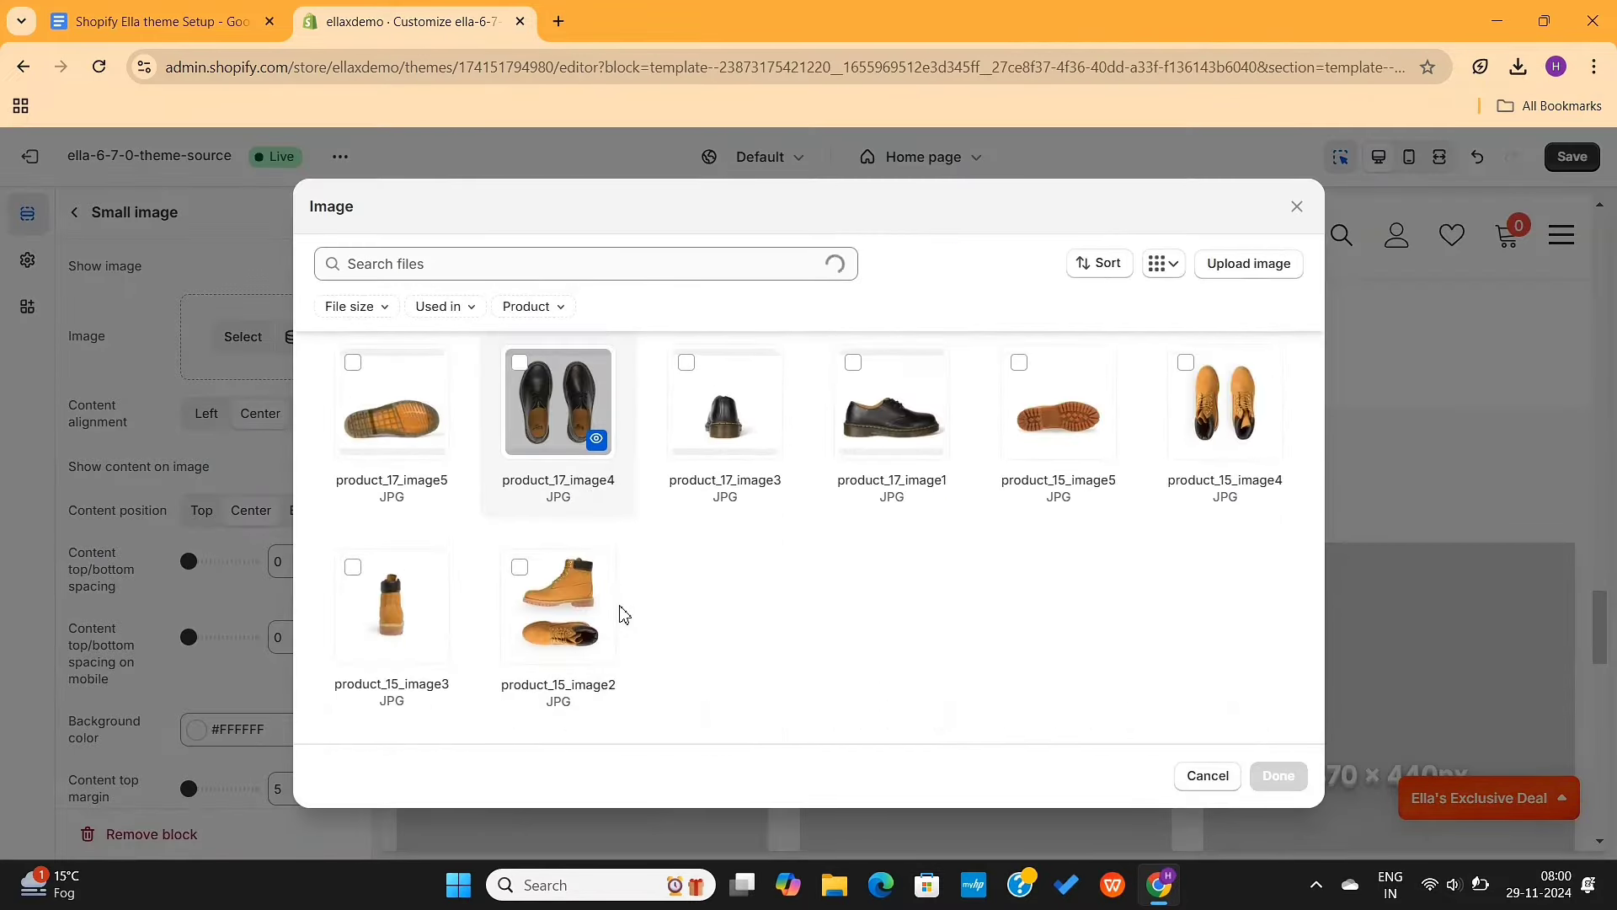
{"action": "left_click", "coordinate": [863, 494]}
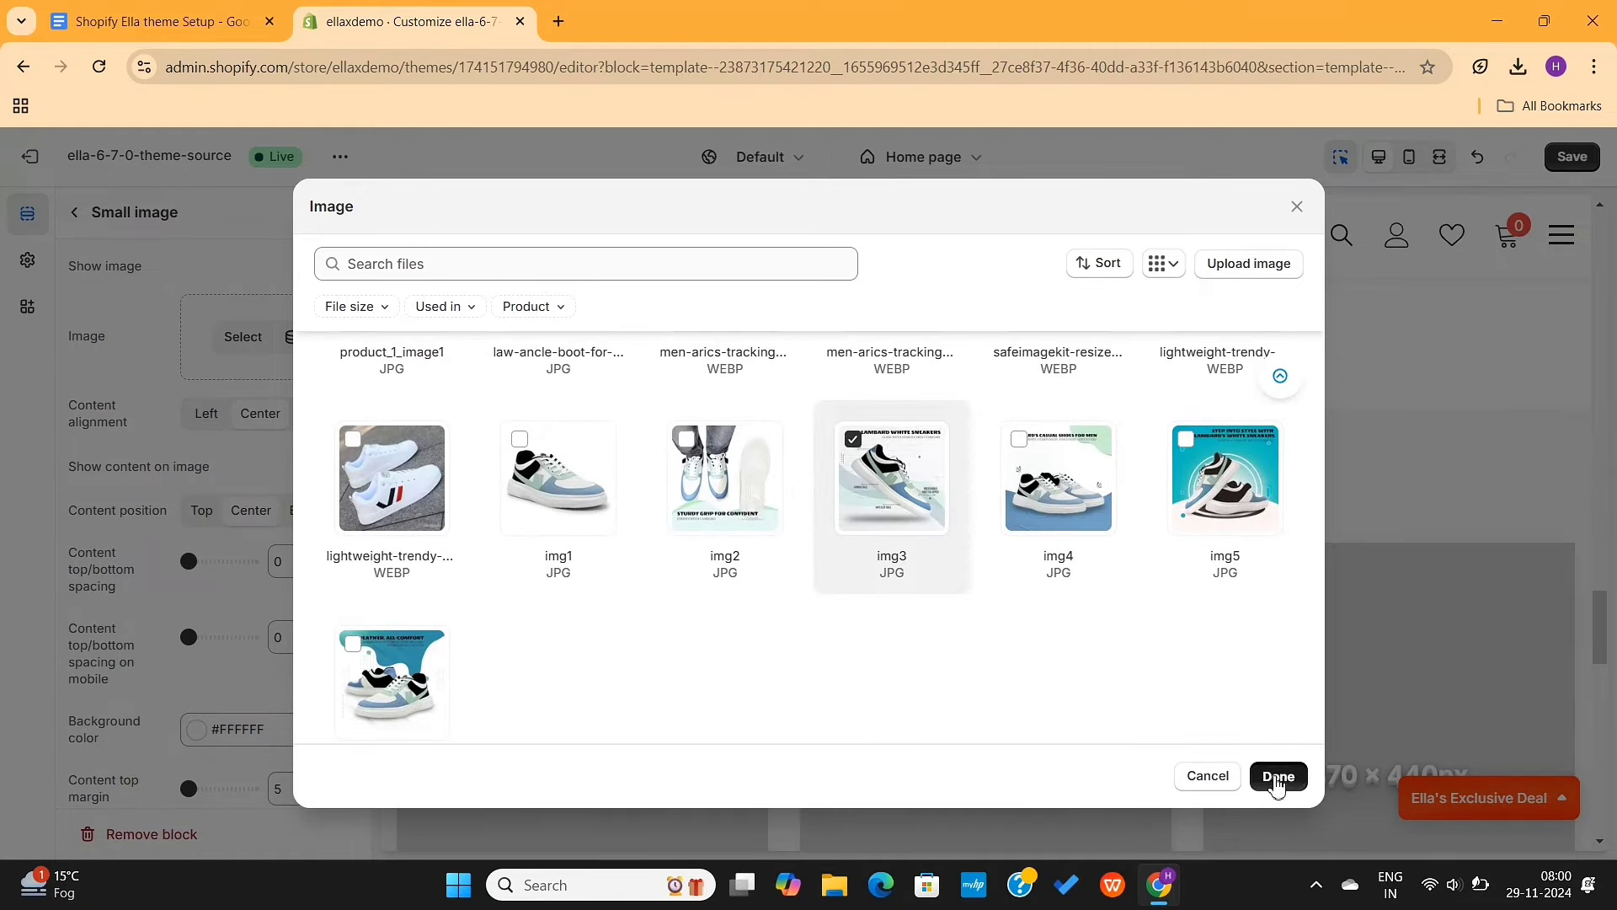
{"action": "left_click", "coordinate": [1278, 777]}
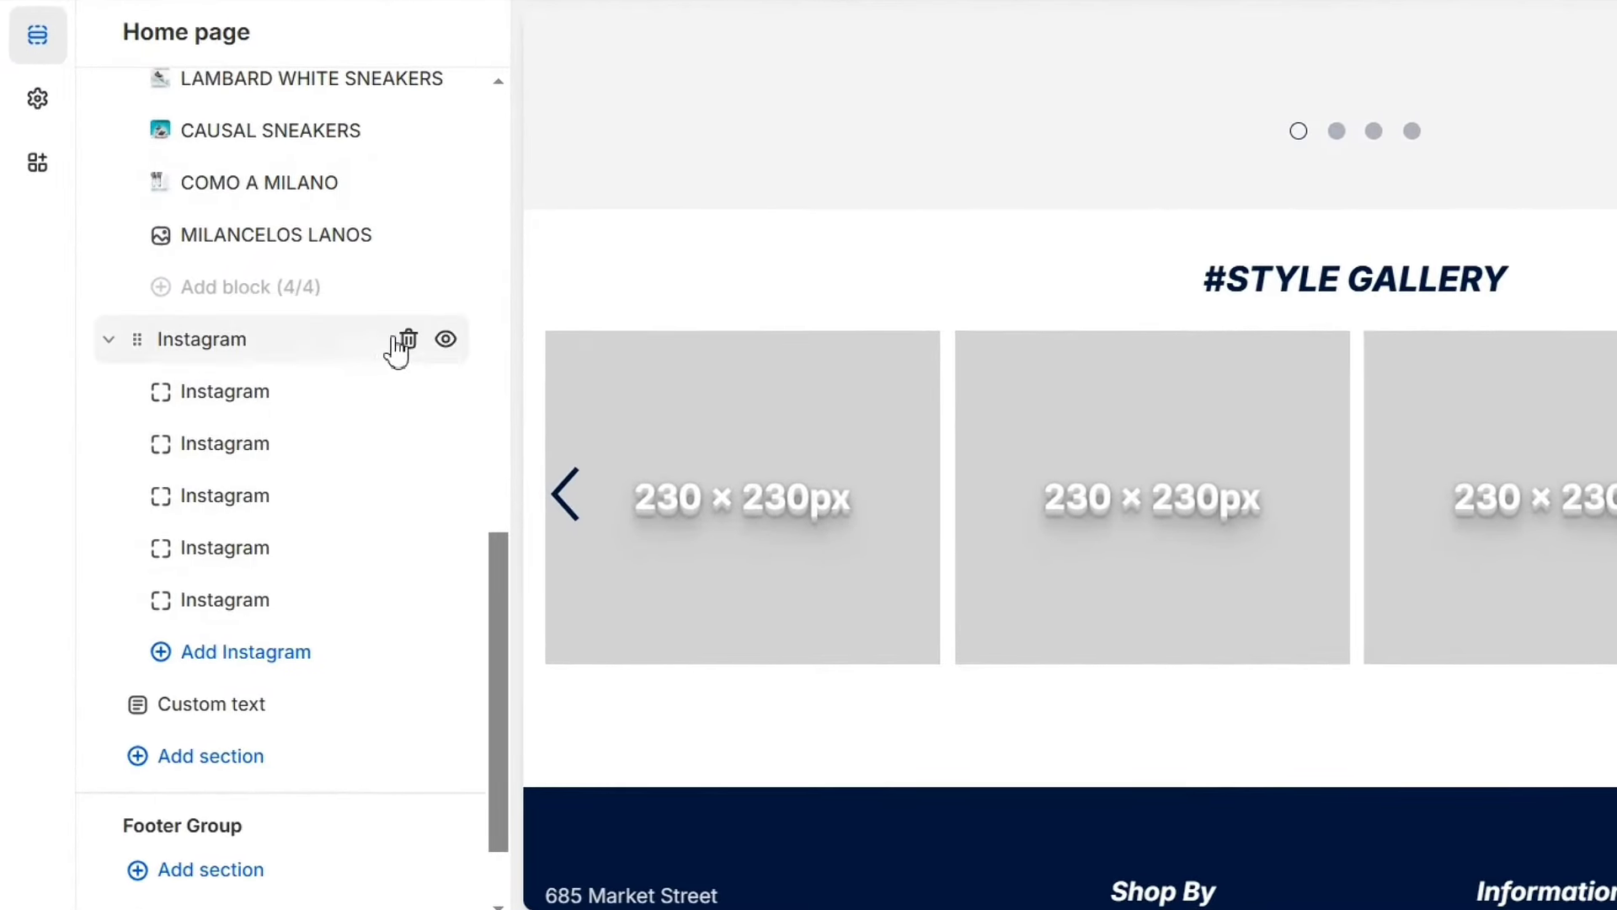
Delete the Instagram section from the home page template.
{"action": "left_click", "coordinate": [410, 340]}
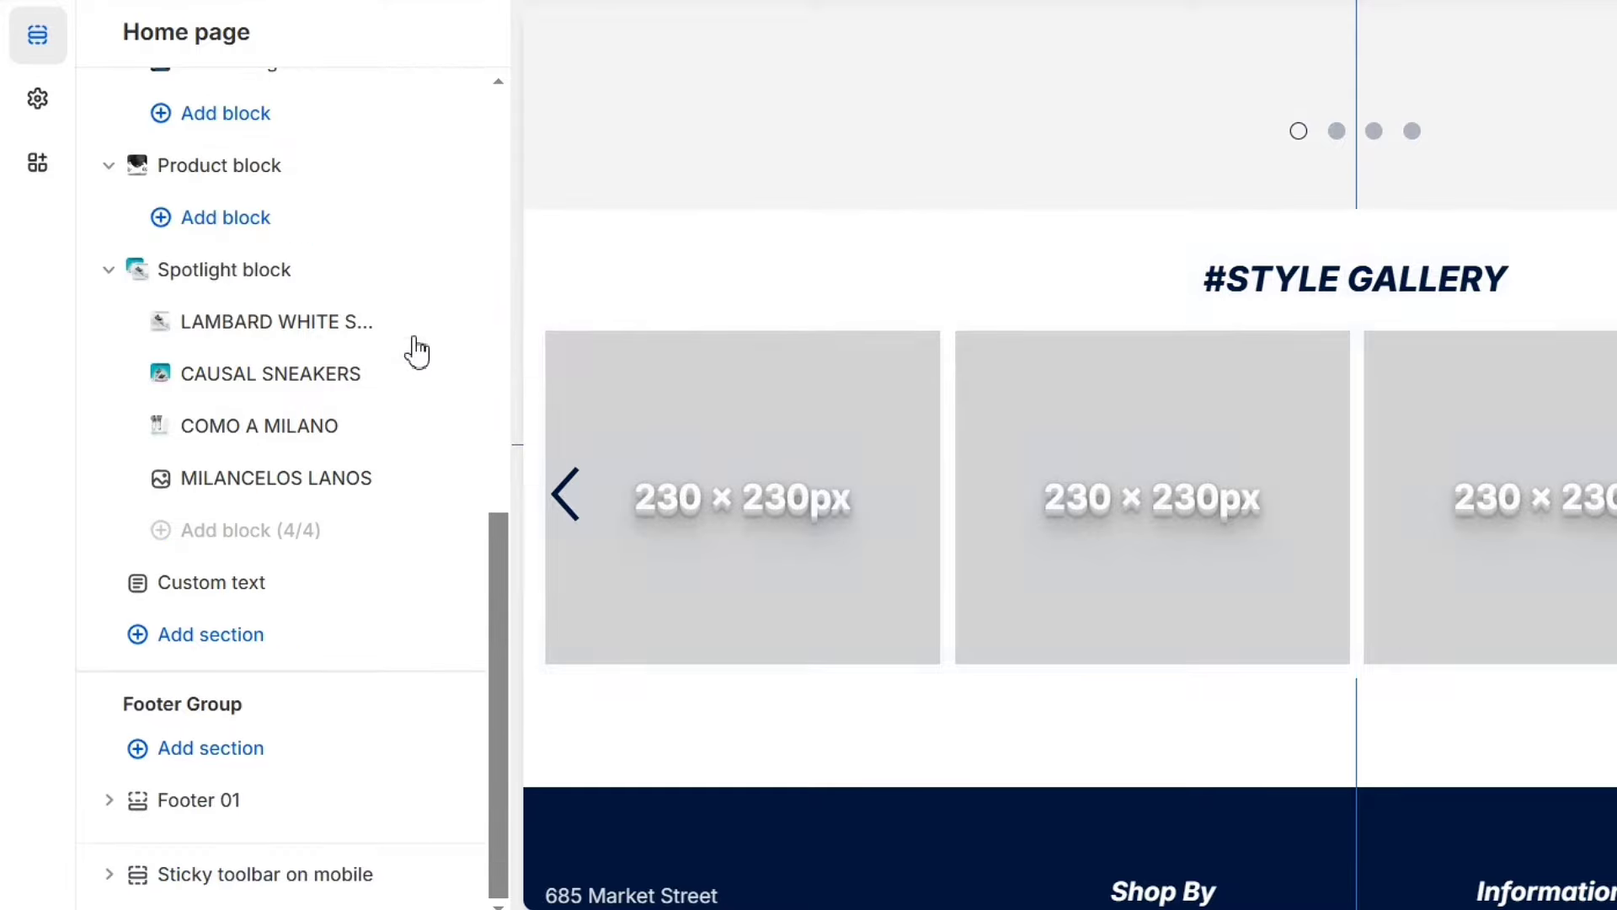
Search the sections that can be added to the template for "TES", and browse the full list down to Custom press banner.
{"action": "left_click", "coordinate": [280, 652]}
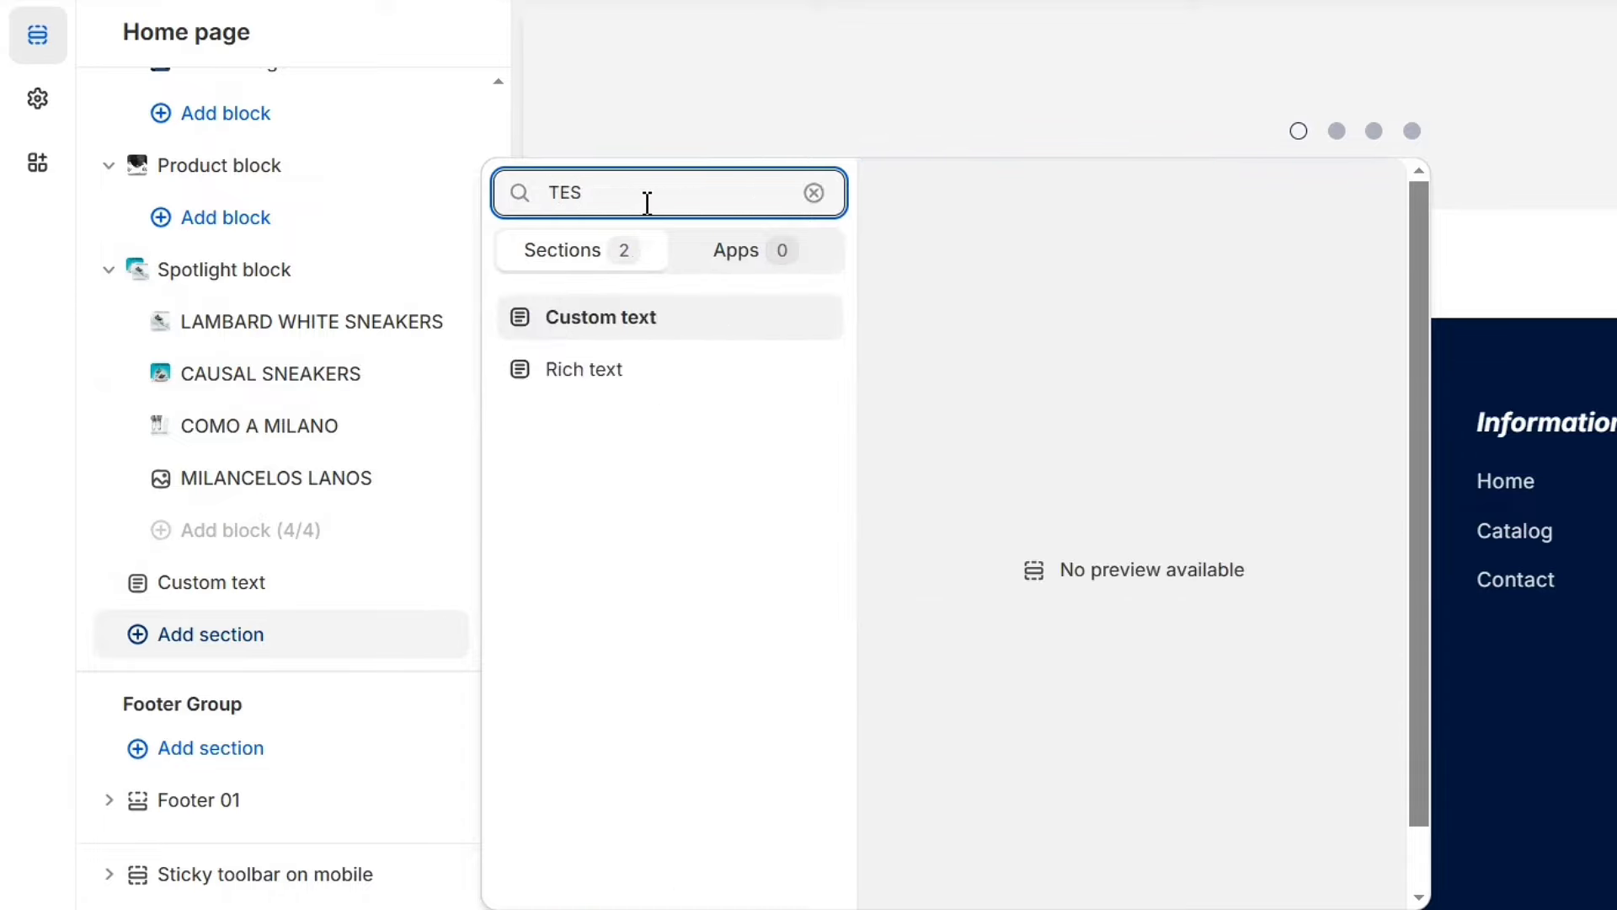
{"action": "key", "text": "BackSpace"}
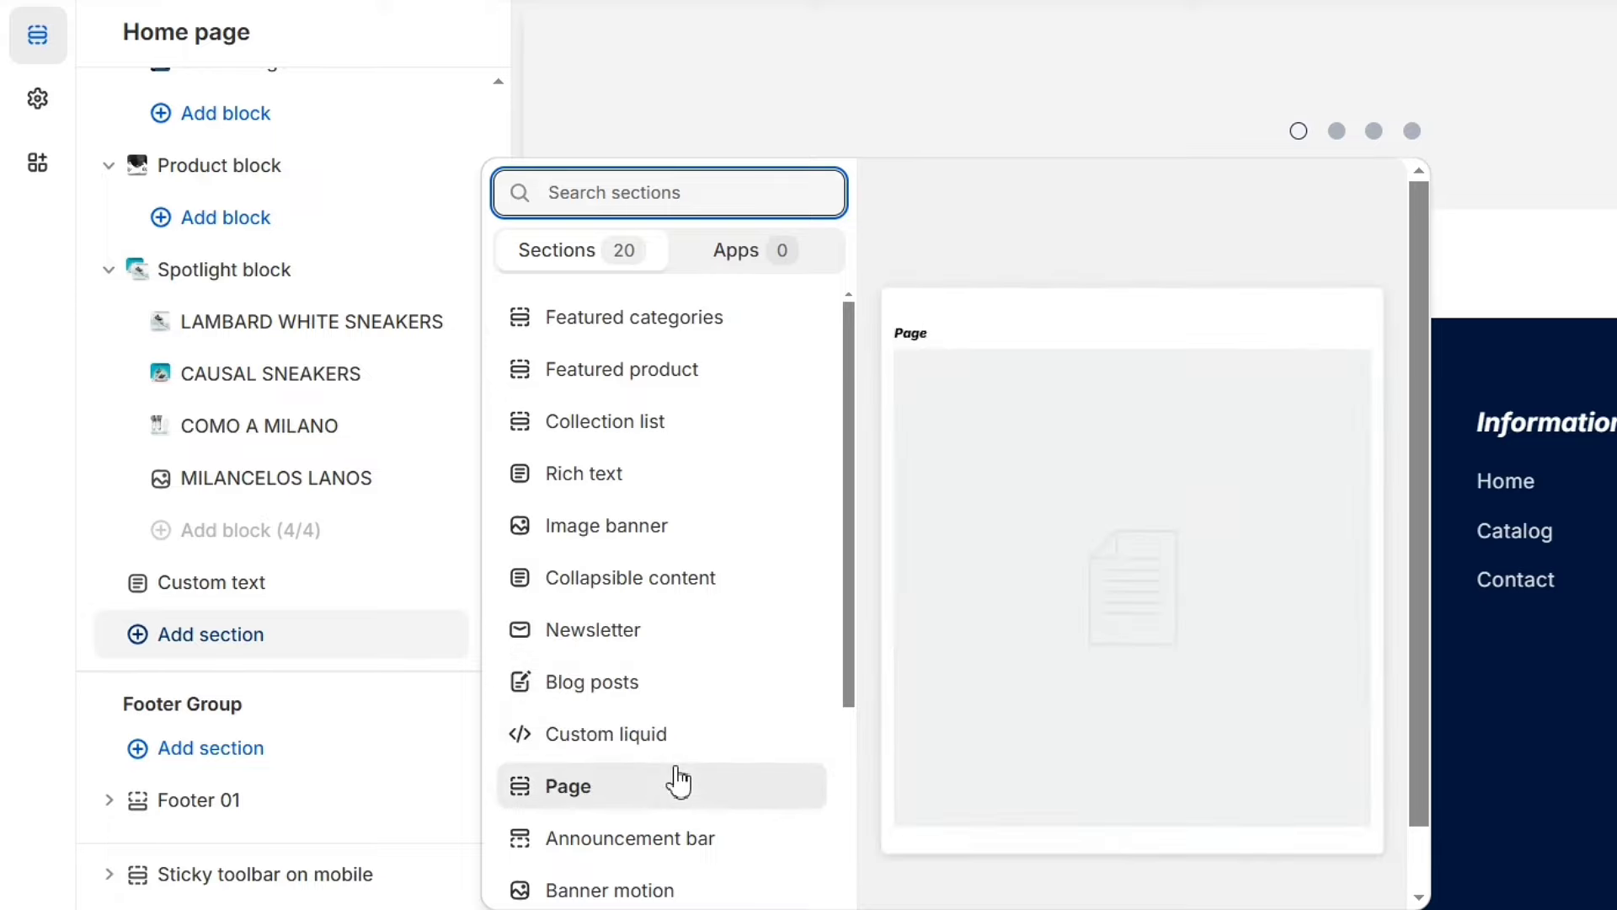
{"action": "scroll", "coordinate": [671, 834], "scroll_direction": "down", "scroll_amount": 2}
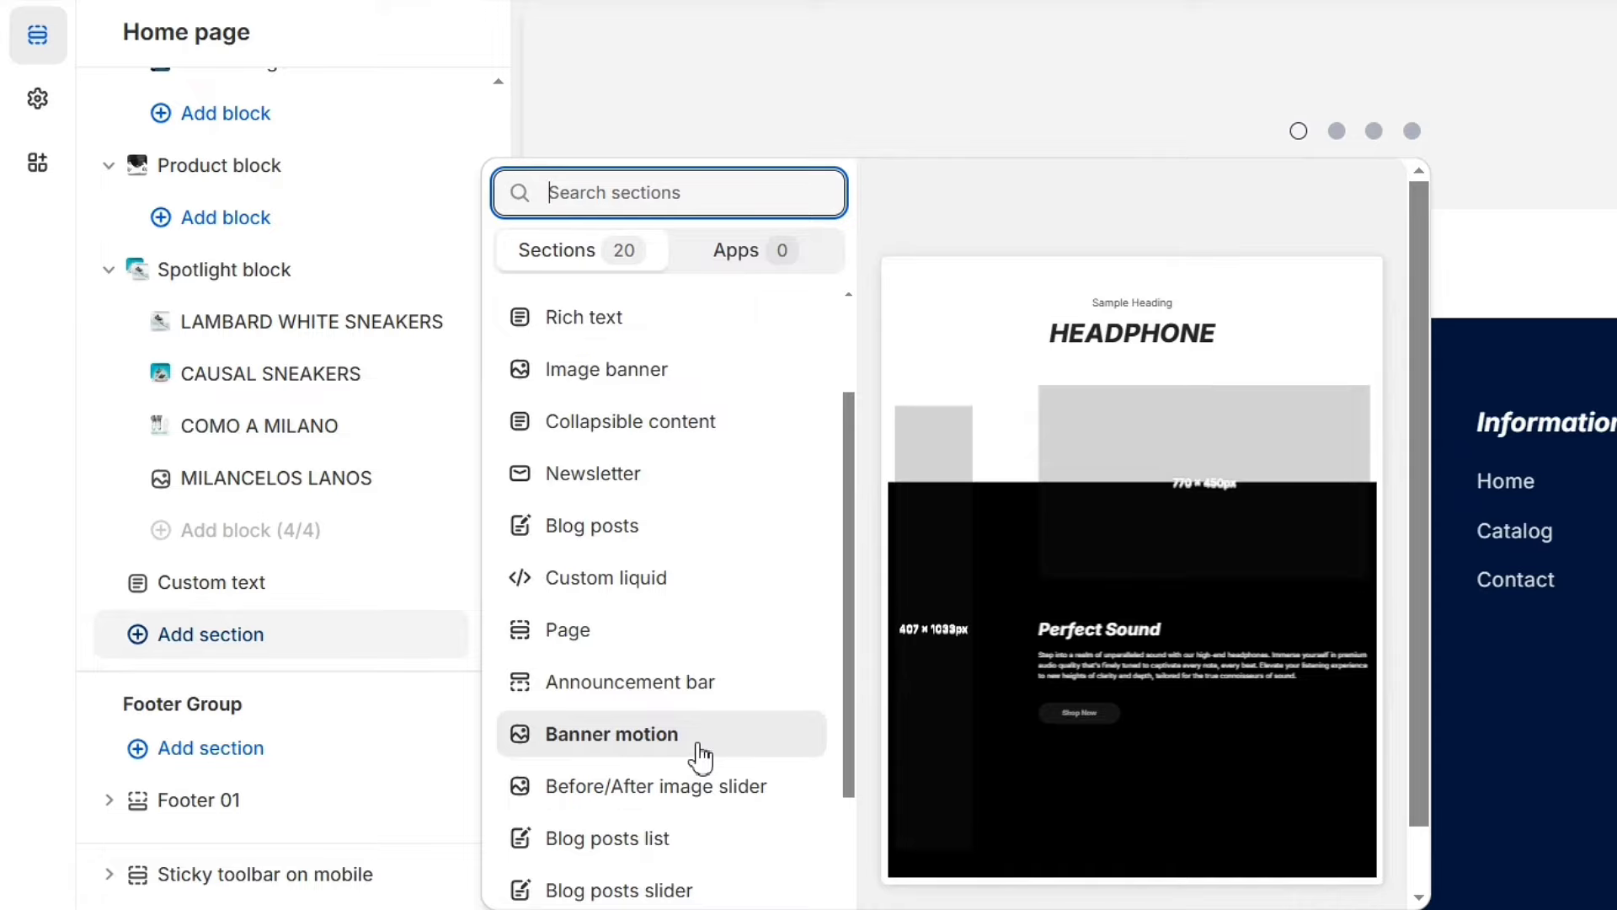
{"action": "scroll", "coordinate": [704, 808], "scroll_direction": "down", "scroll_amount": 3}
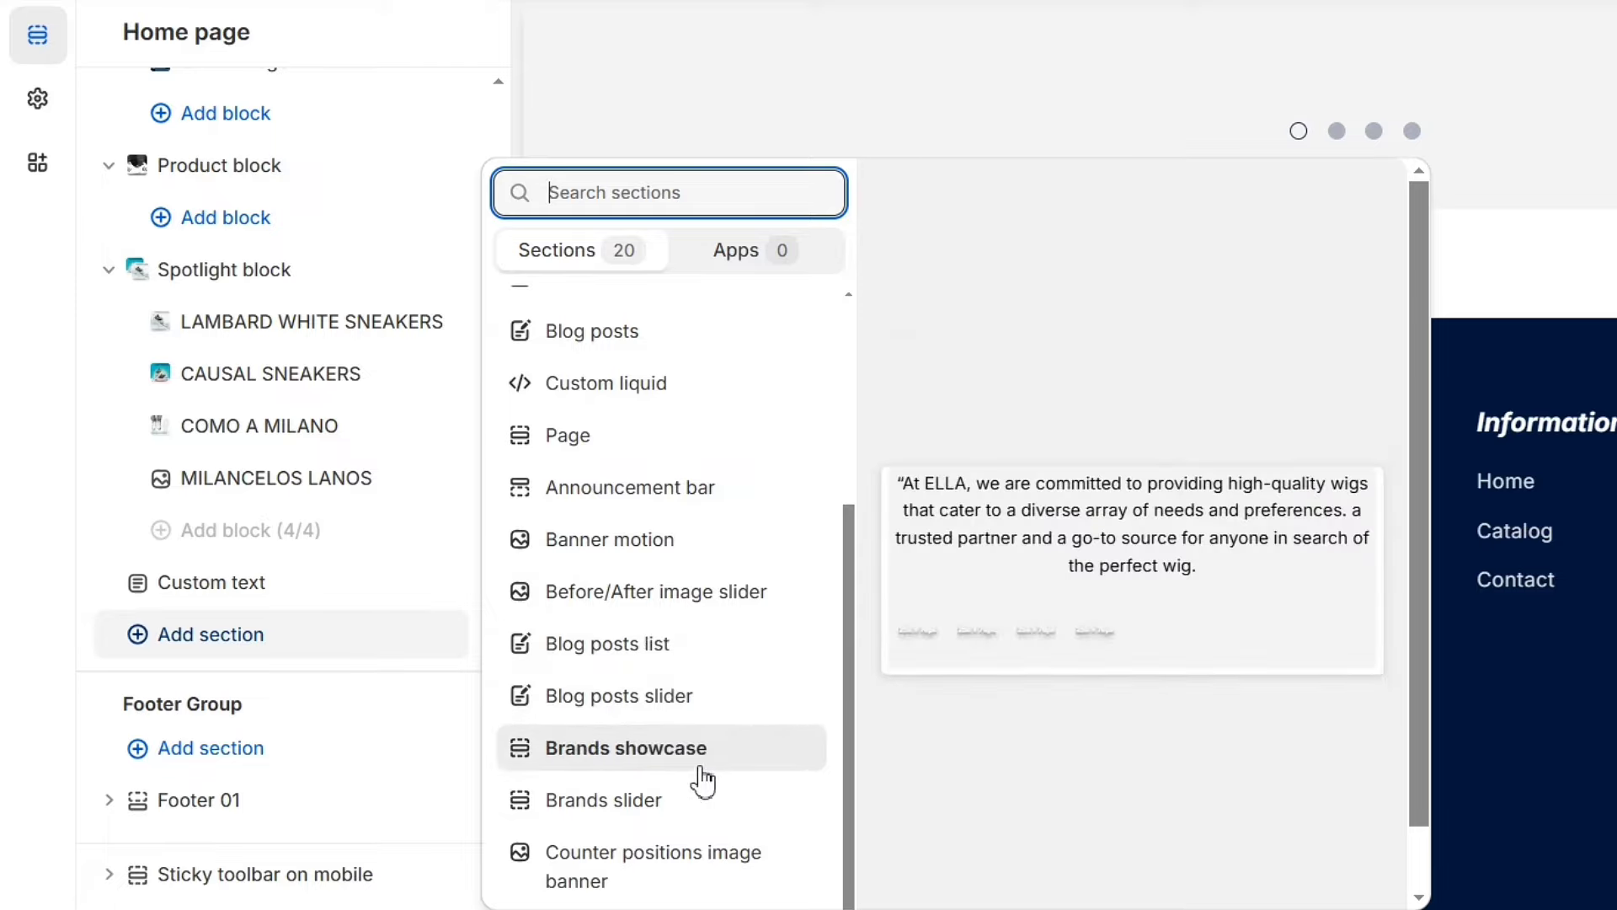
{"action": "scroll", "coordinate": [699, 822], "scroll_direction": "down", "scroll_amount": 1}
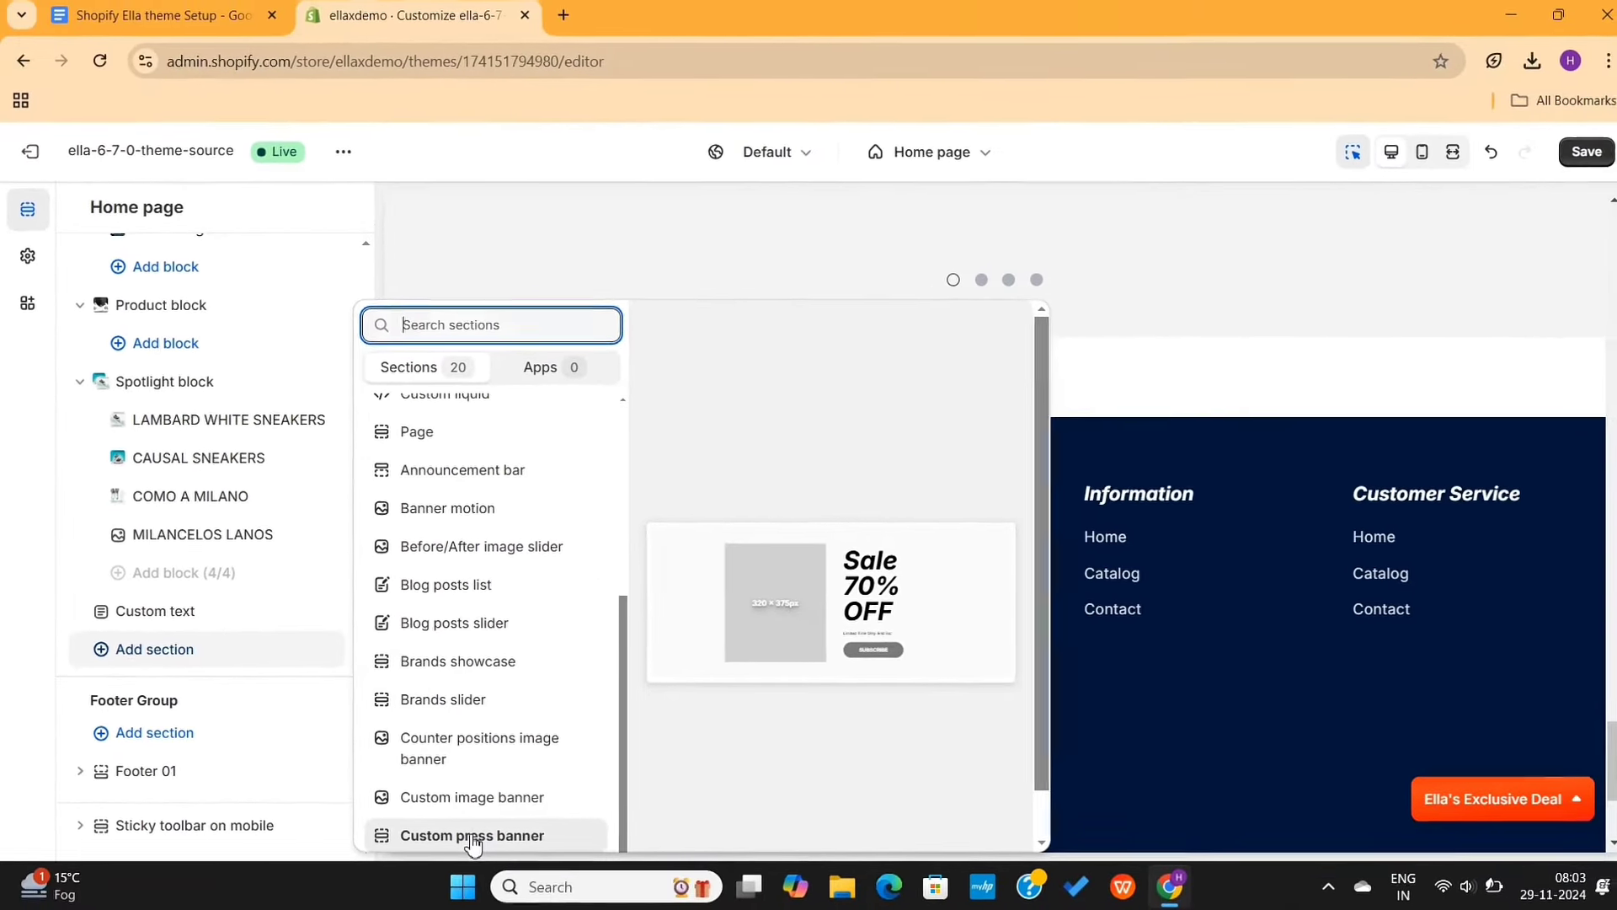
{"action": "left_click", "coordinate": [644, 890]}
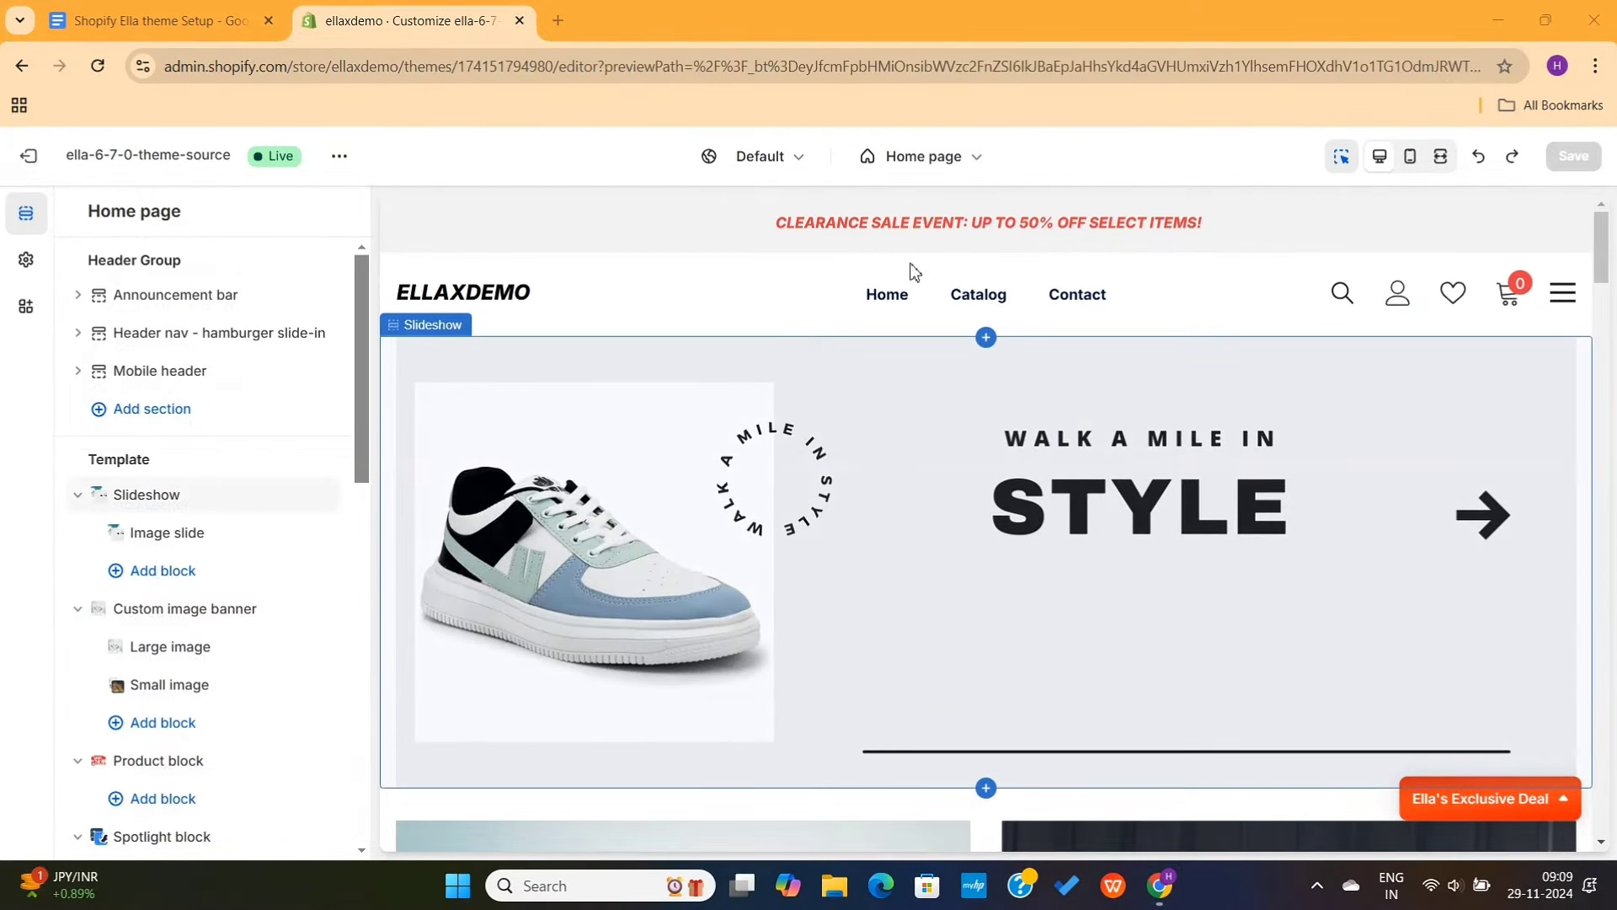
Switch the theme editor from the home page to the Default product template.
{"action": "left_click", "coordinate": [963, 172]}
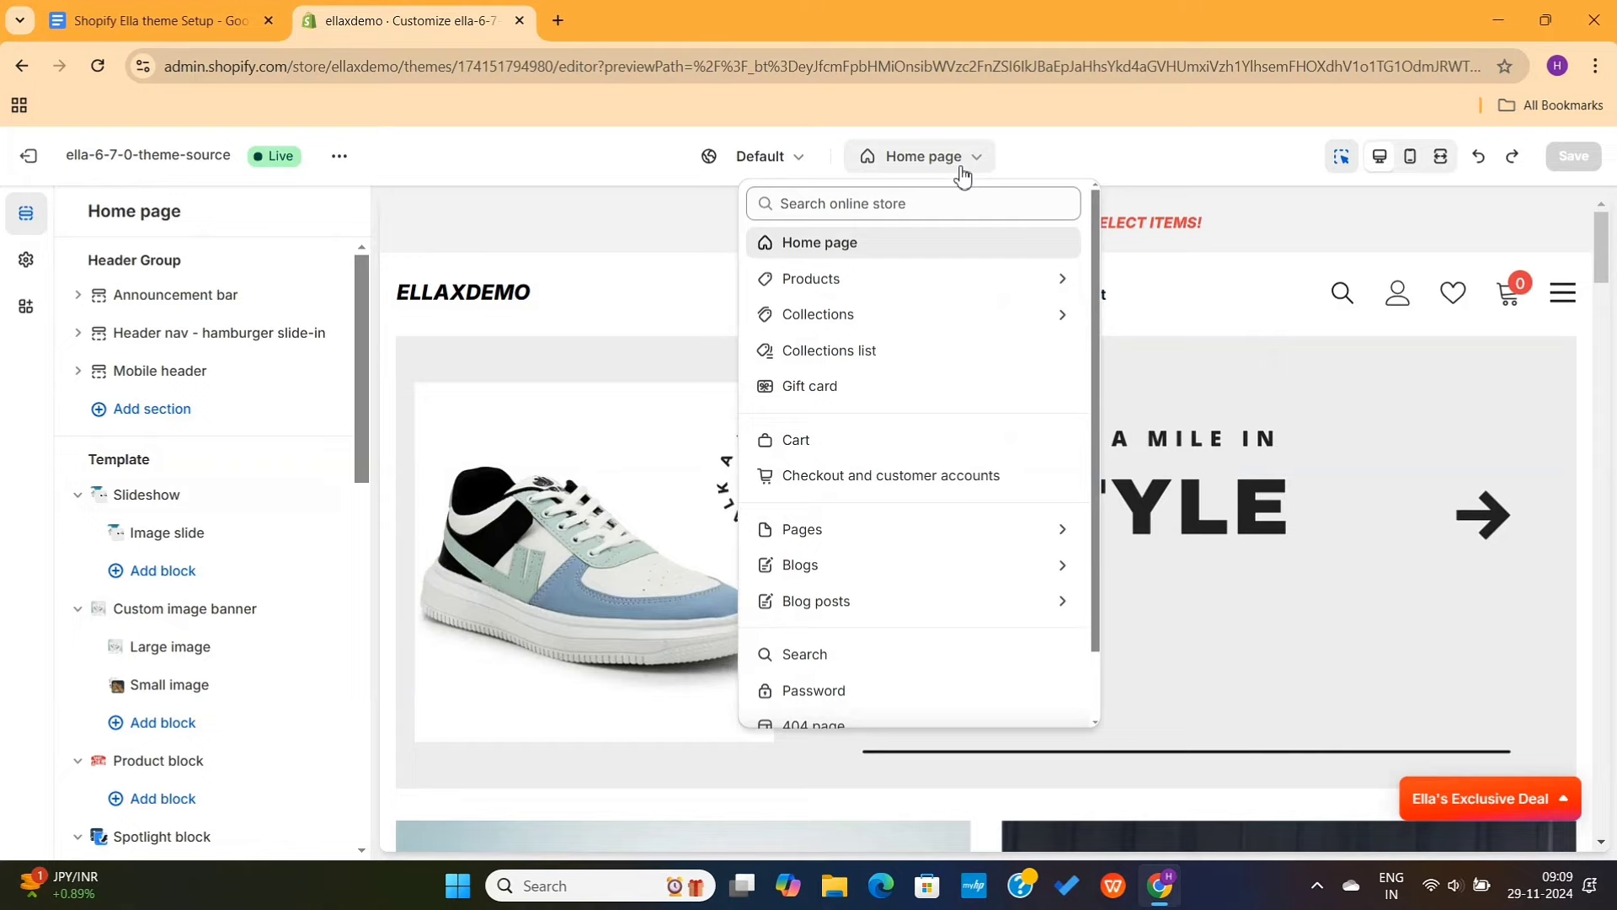
{"action": "left_click", "coordinate": [879, 283]}
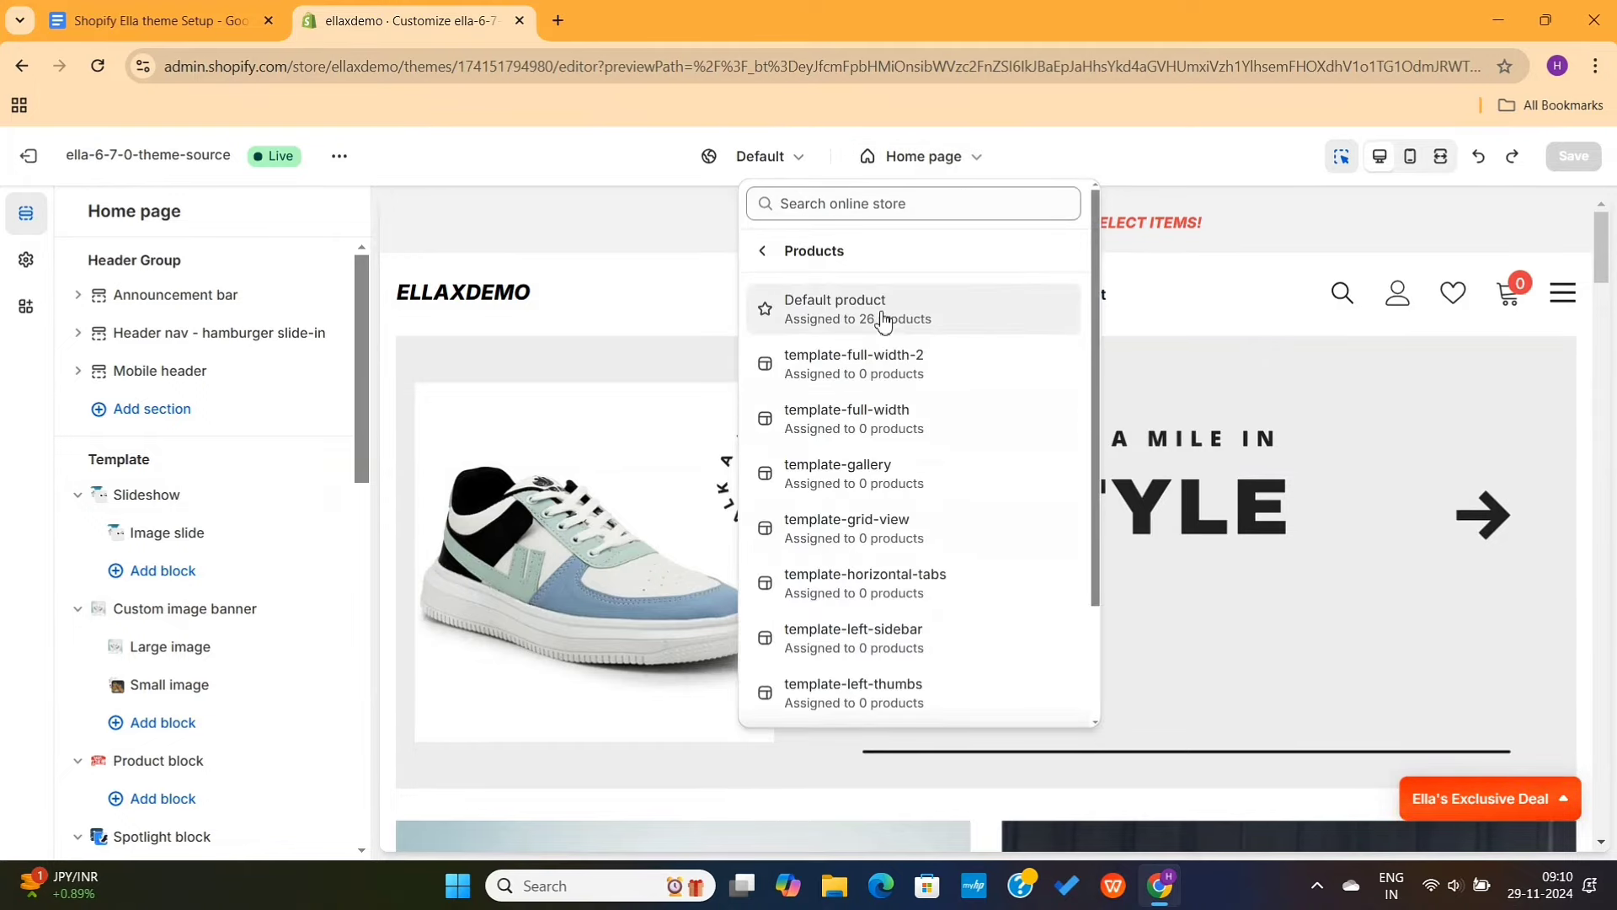
{"action": "left_click", "coordinate": [882, 321]}
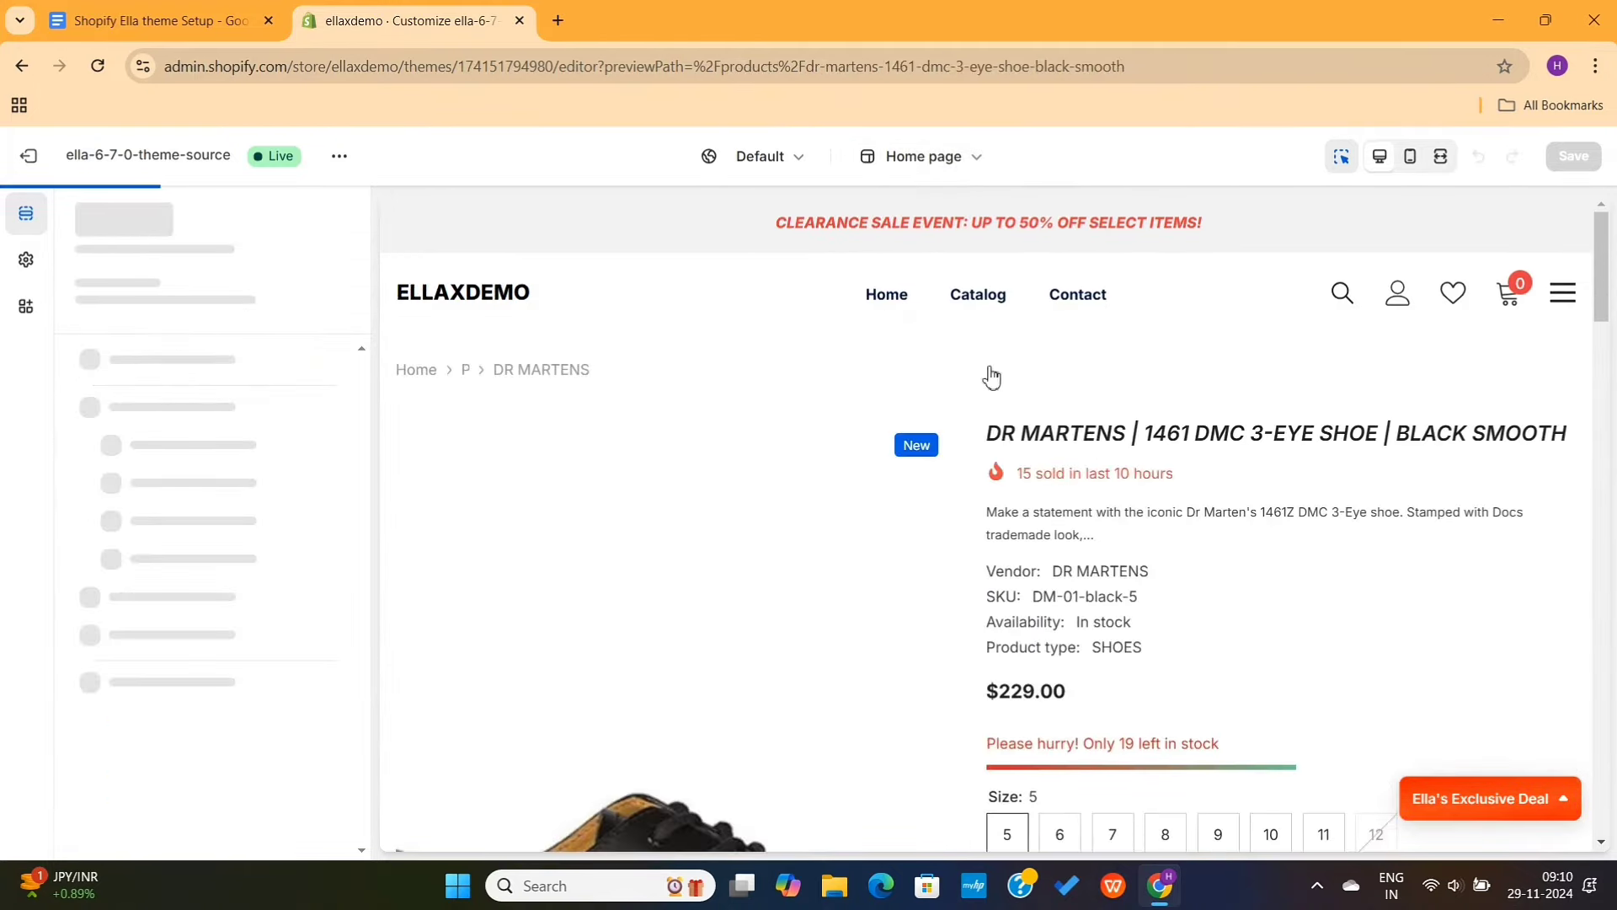
{"action": "scroll", "coordinate": [1098, 554], "scroll_direction": "down", "scroll_amount": 3}
{"action": "scroll", "coordinate": [1099, 554], "scroll_direction": "up", "scroll_amount": 3}
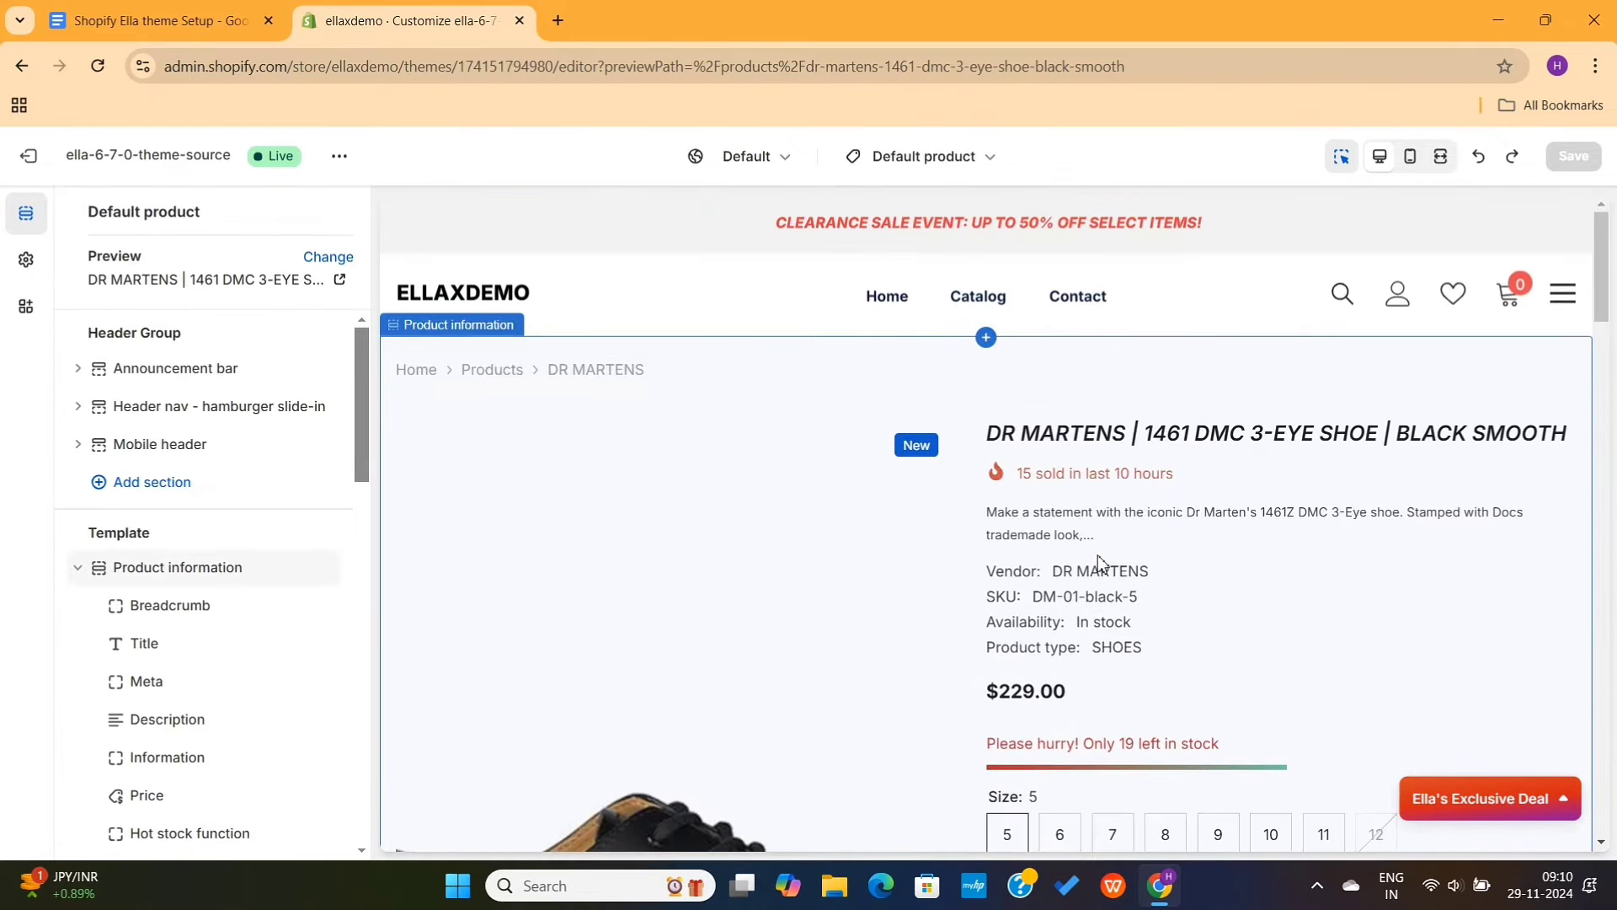
Change the previewed product of the template to Fashion Shoes for Men.
{"action": "left_click", "coordinate": [329, 260]}
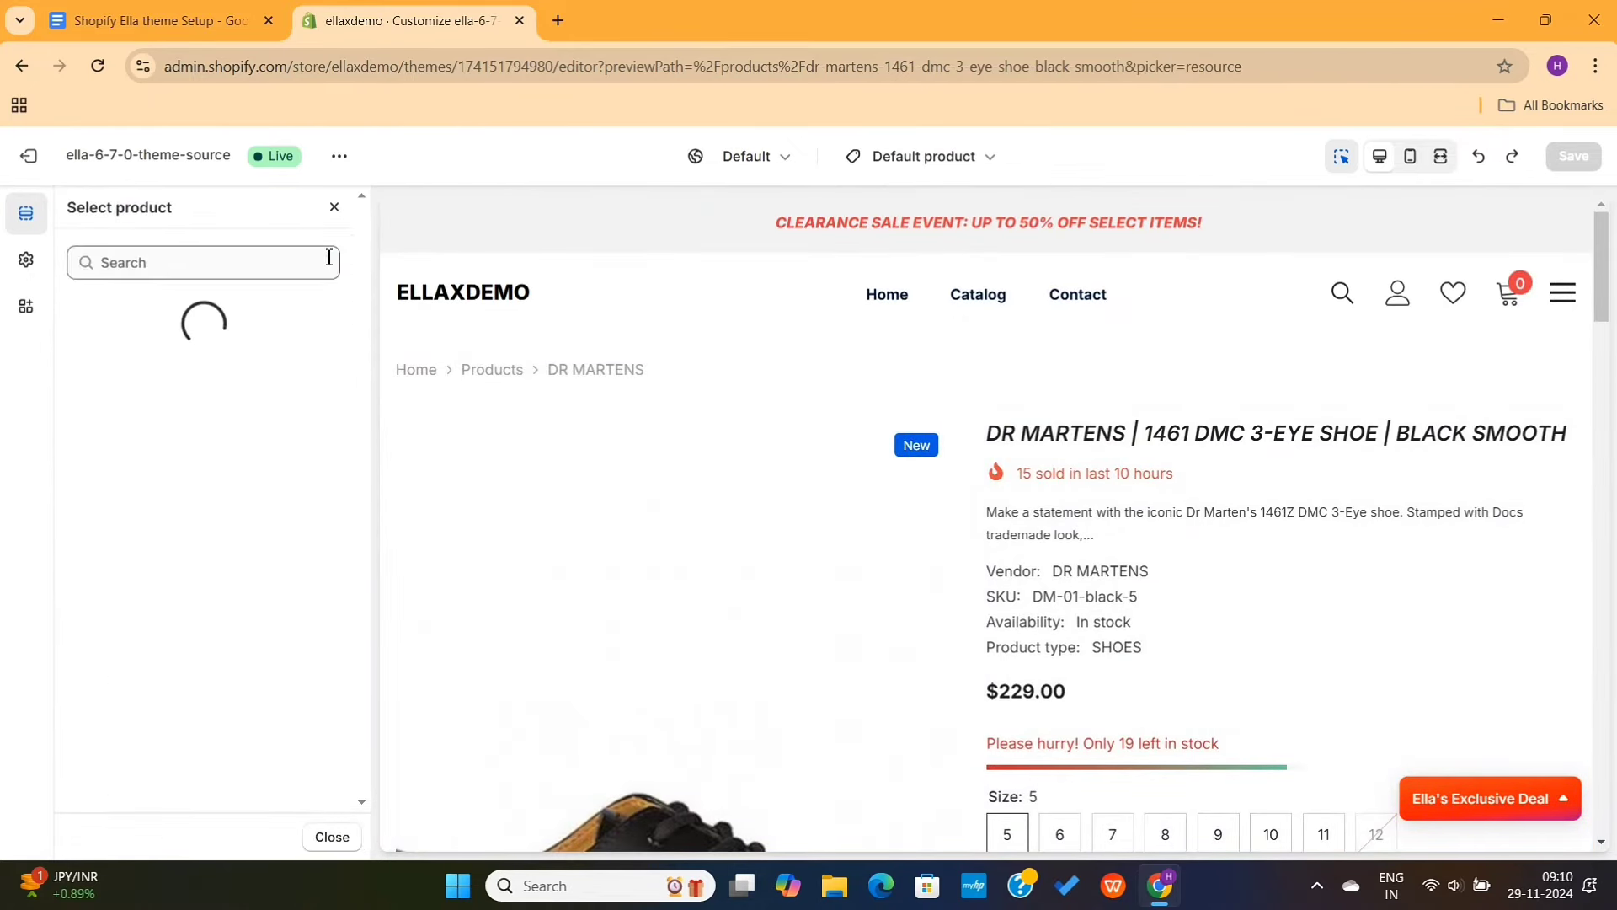
{"action": "scroll", "coordinate": [208, 615], "scroll_direction": "down", "scroll_amount": 5}
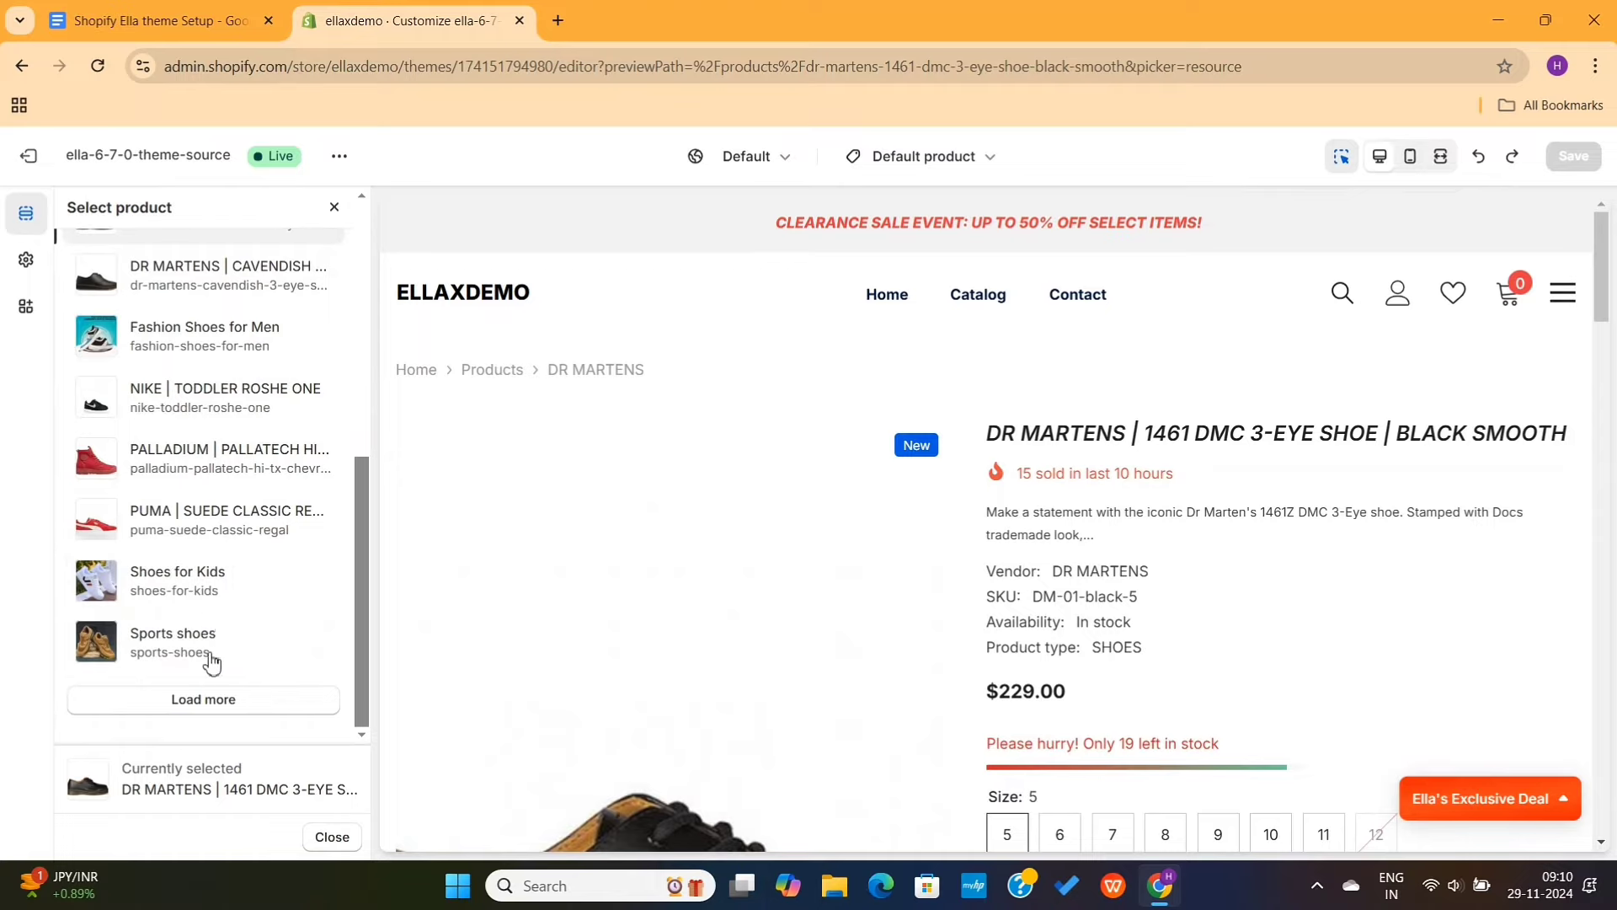
{"action": "scroll", "coordinate": [219, 657], "scroll_direction": "down", "scroll_amount": 8}
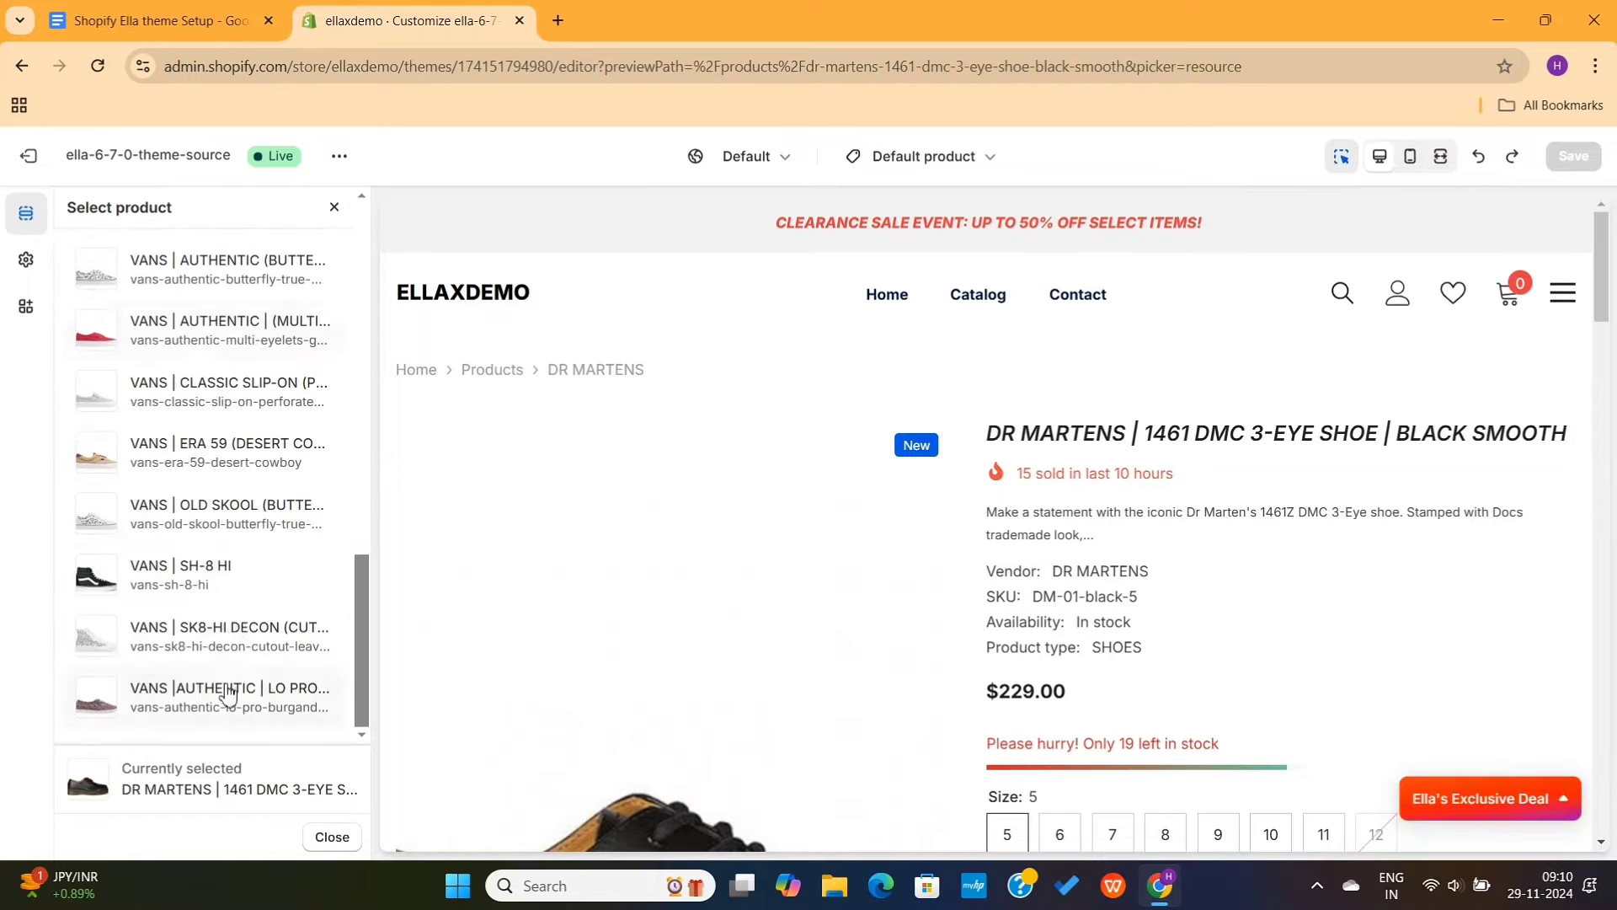
{"action": "scroll", "coordinate": [250, 543], "scroll_direction": "up", "scroll_amount": 10}
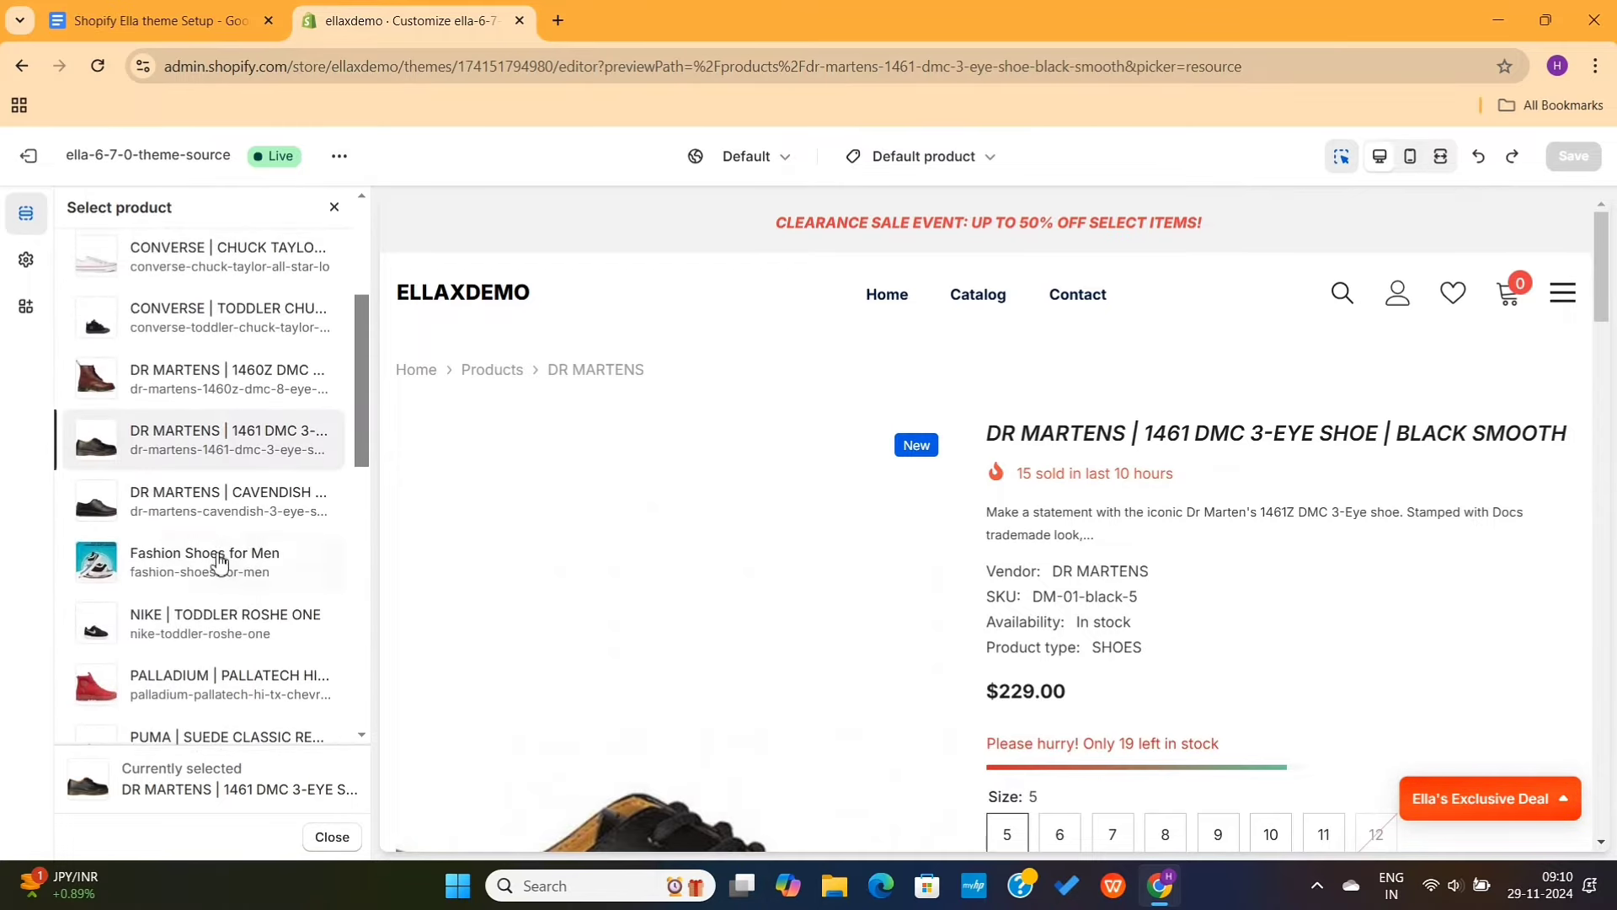
{"action": "left_click", "coordinate": [215, 563]}
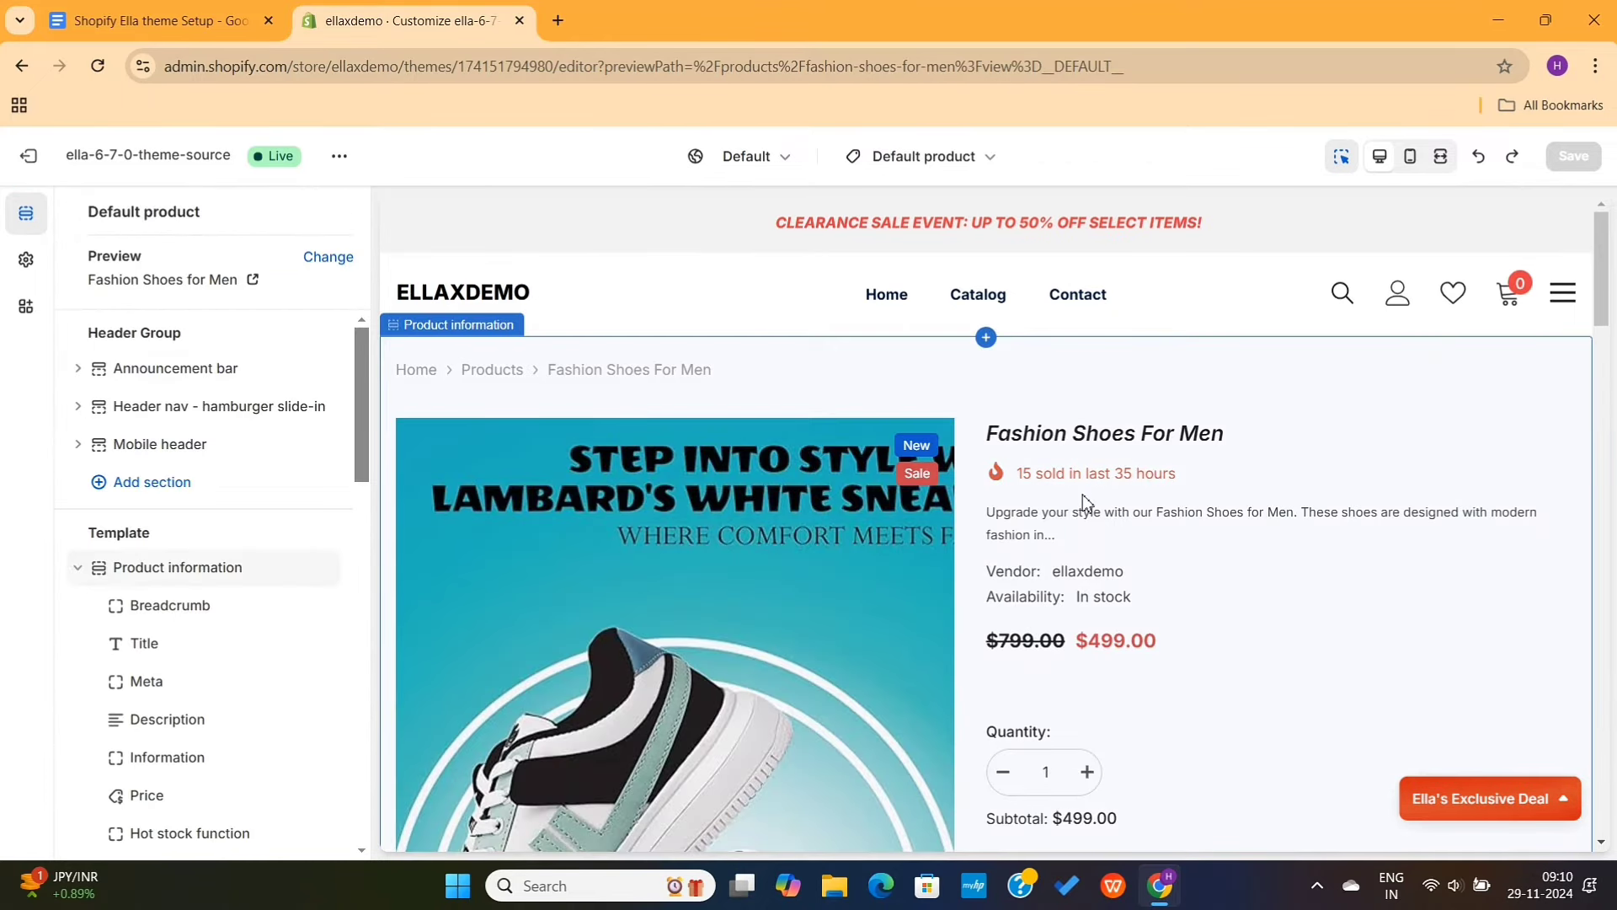
Show the product page in fullscreen preview and examine its title, price, image gallery, shipping information and description.
{"action": "left_click", "coordinate": [1439, 158]}
{"action": "scroll", "coordinate": [1055, 503], "scroll_direction": "down", "scroll_amount": 1}
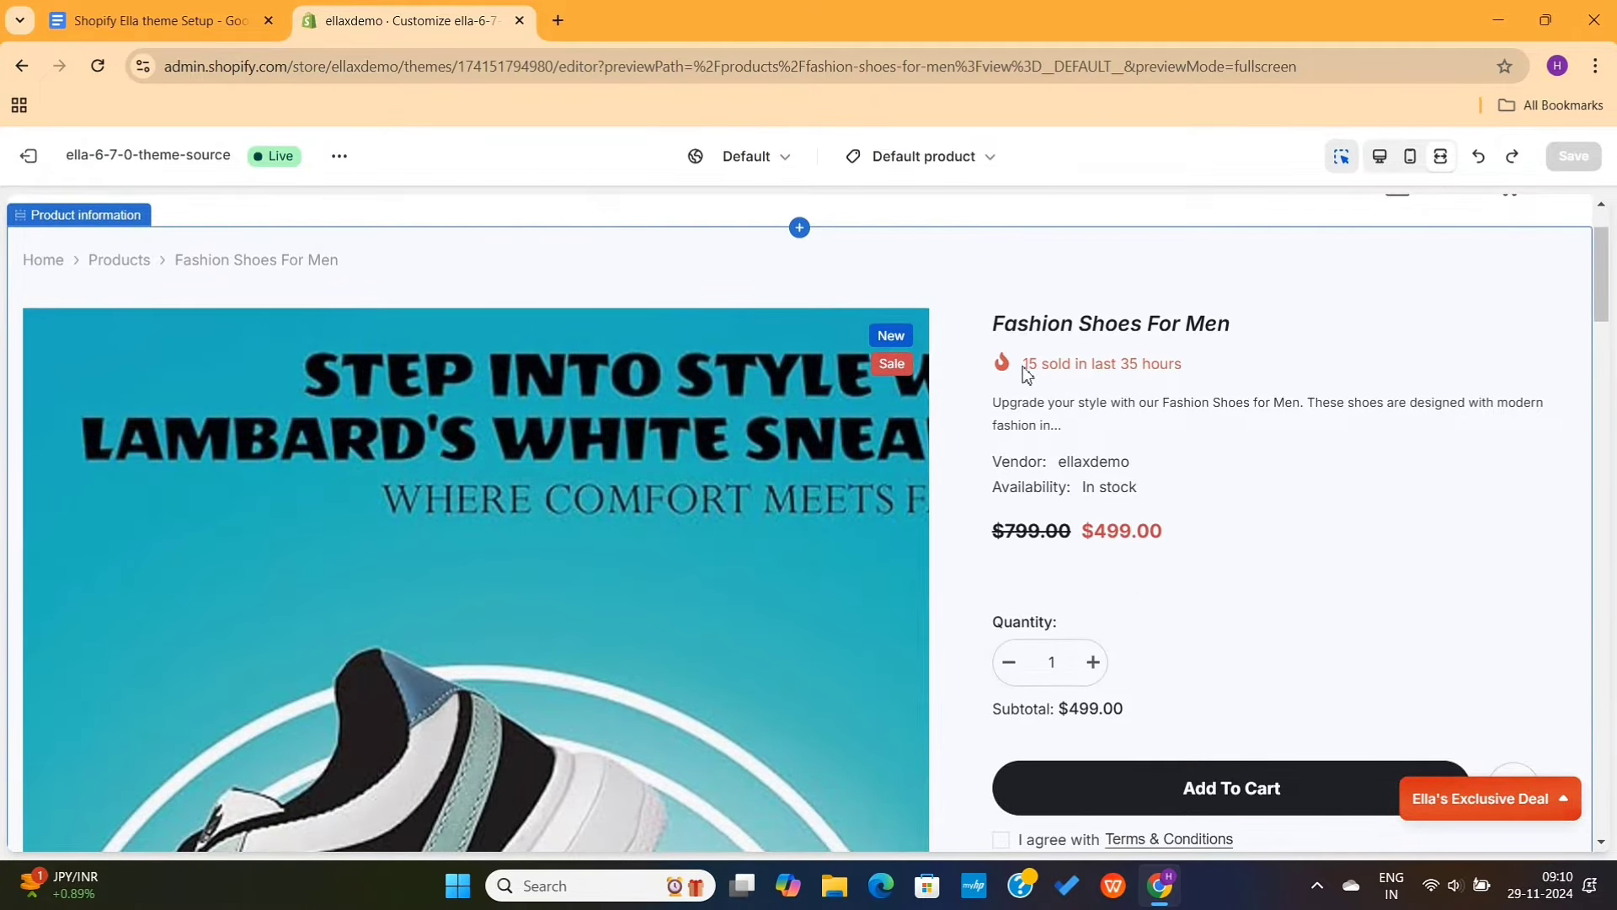
{"action": "left_click_drag", "start_coordinate": [1226, 362], "coordinate": [1203, 379]}
{"action": "left_click", "coordinate": [1203, 379]}
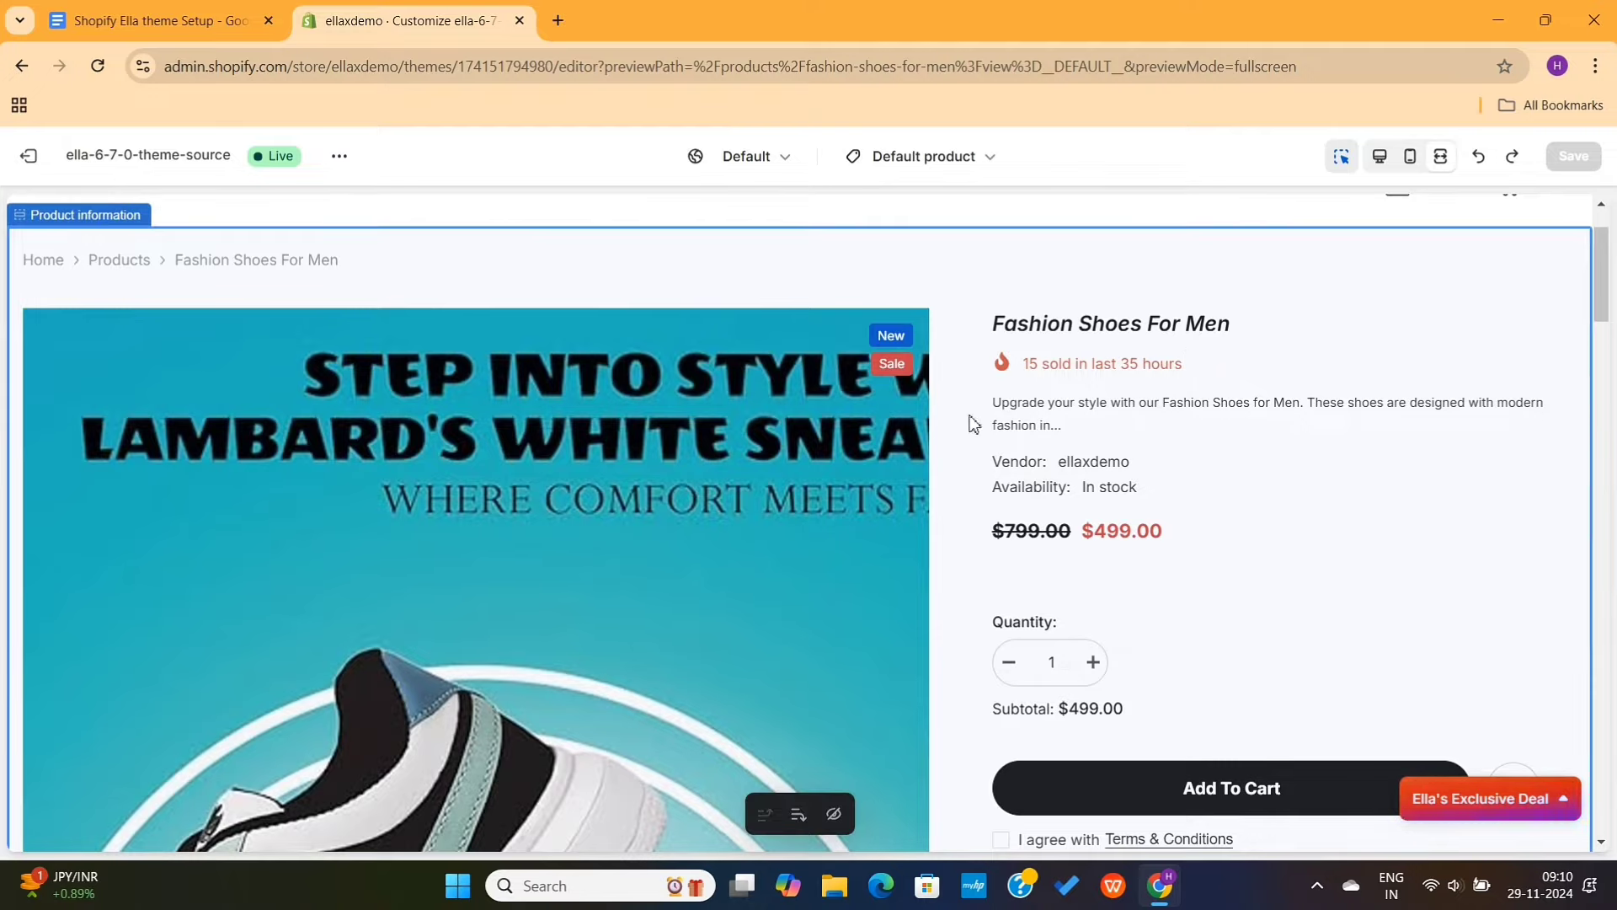
{"action": "left_click_drag", "start_coordinate": [993, 324], "coordinate": [1072, 424]}
{"action": "left_click", "coordinate": [1080, 459]}
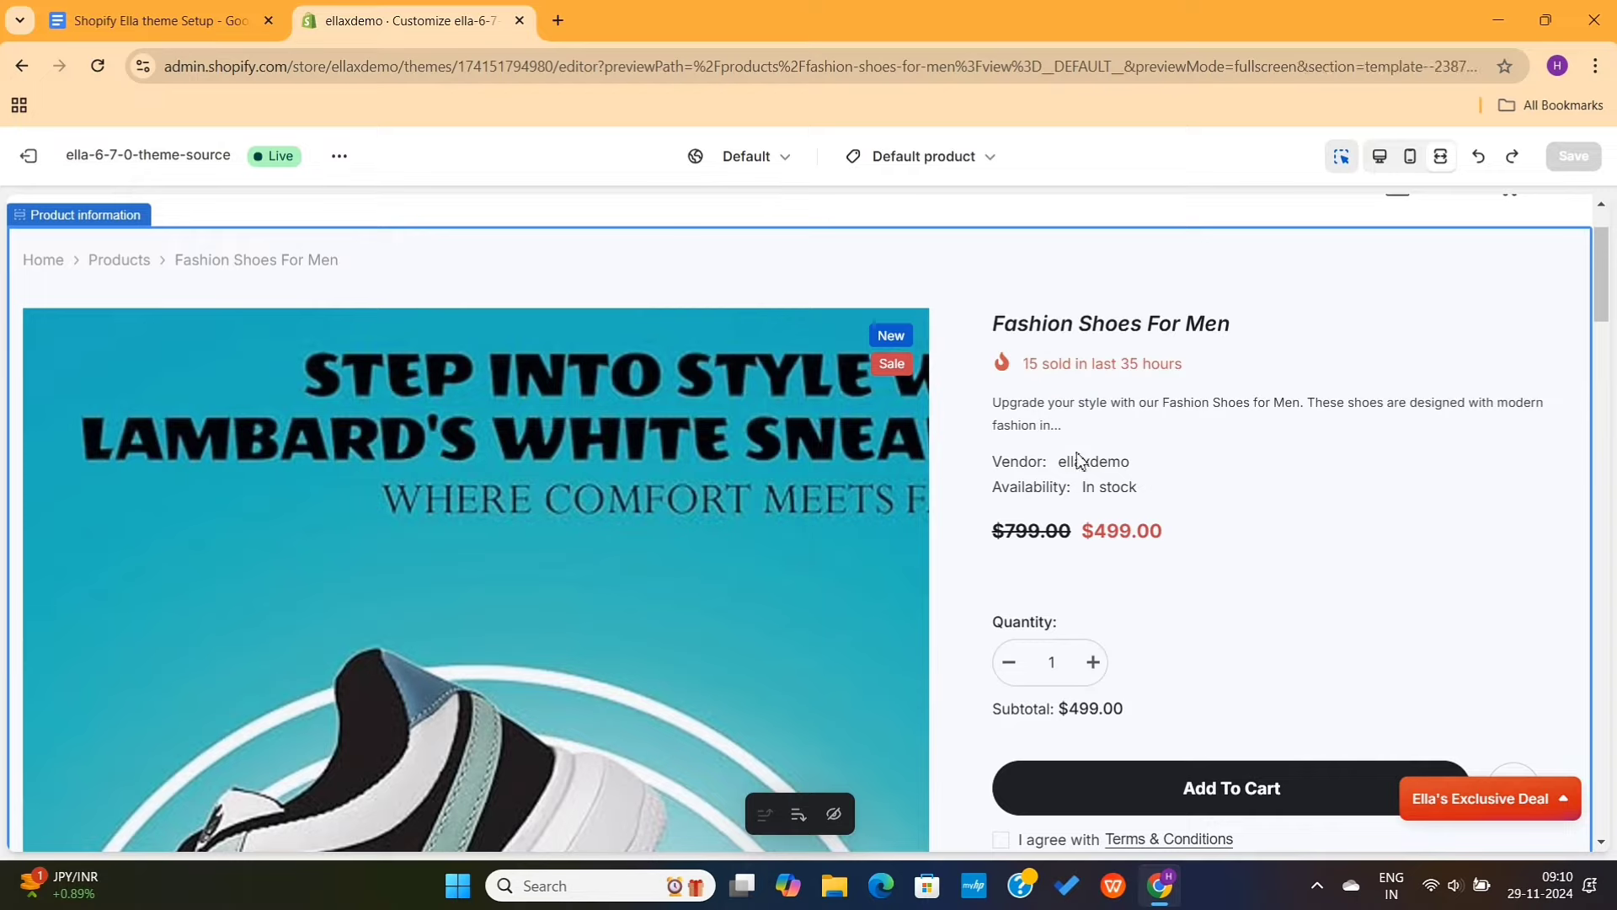
{"action": "scroll", "coordinate": [1095, 493], "scroll_direction": "down", "scroll_amount": 6}
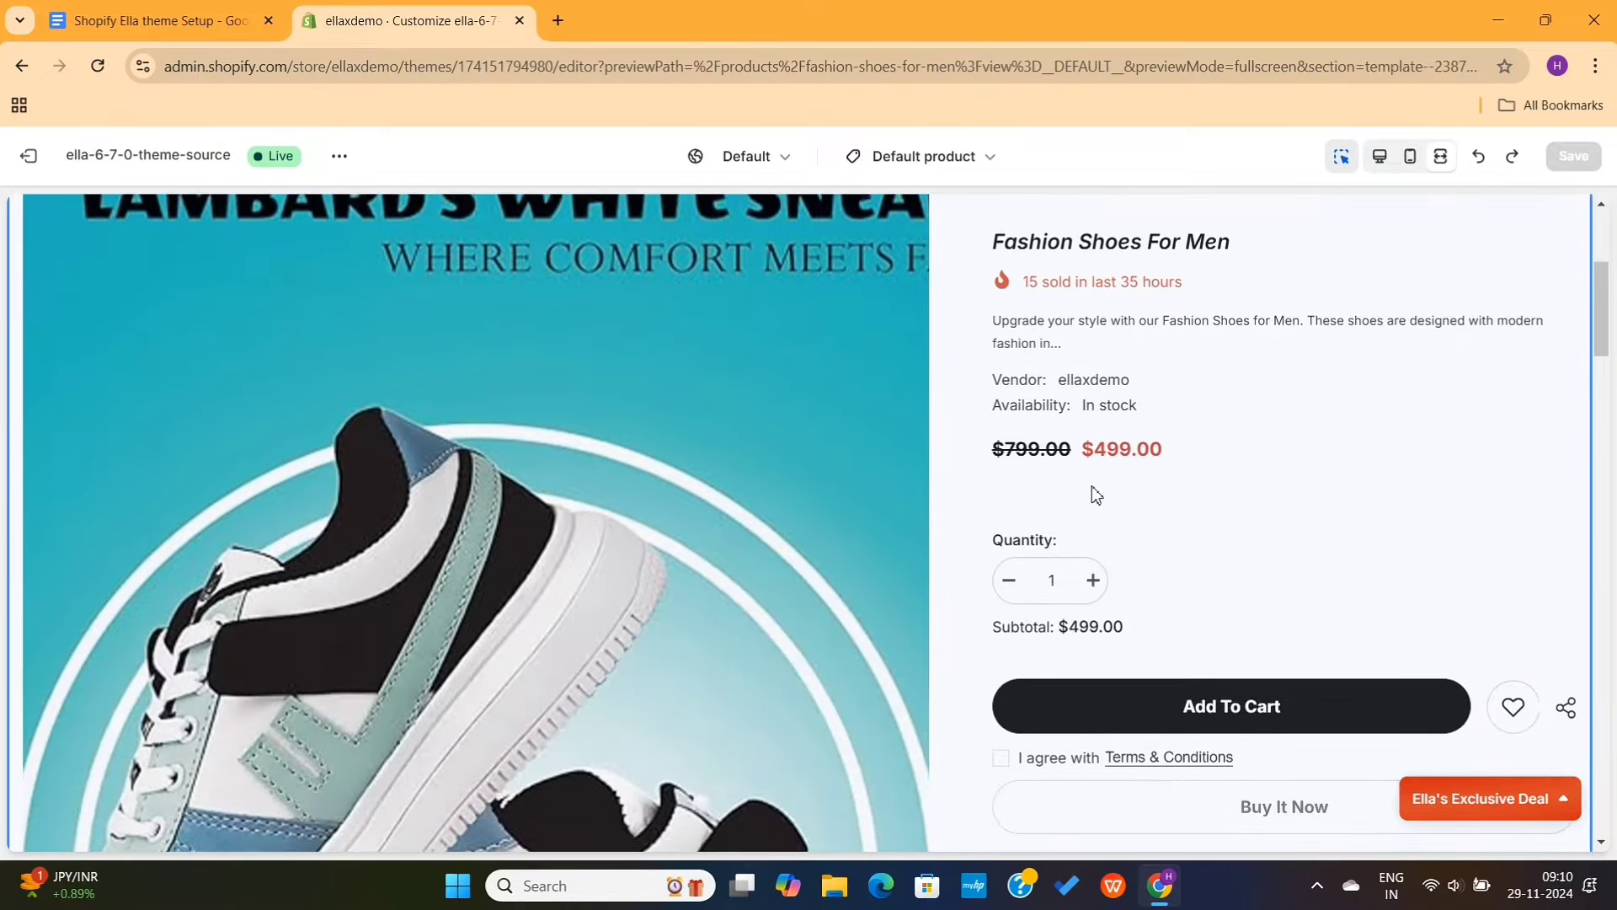
{"action": "scroll", "coordinate": [1096, 493], "scroll_direction": "down", "scroll_amount": 4}
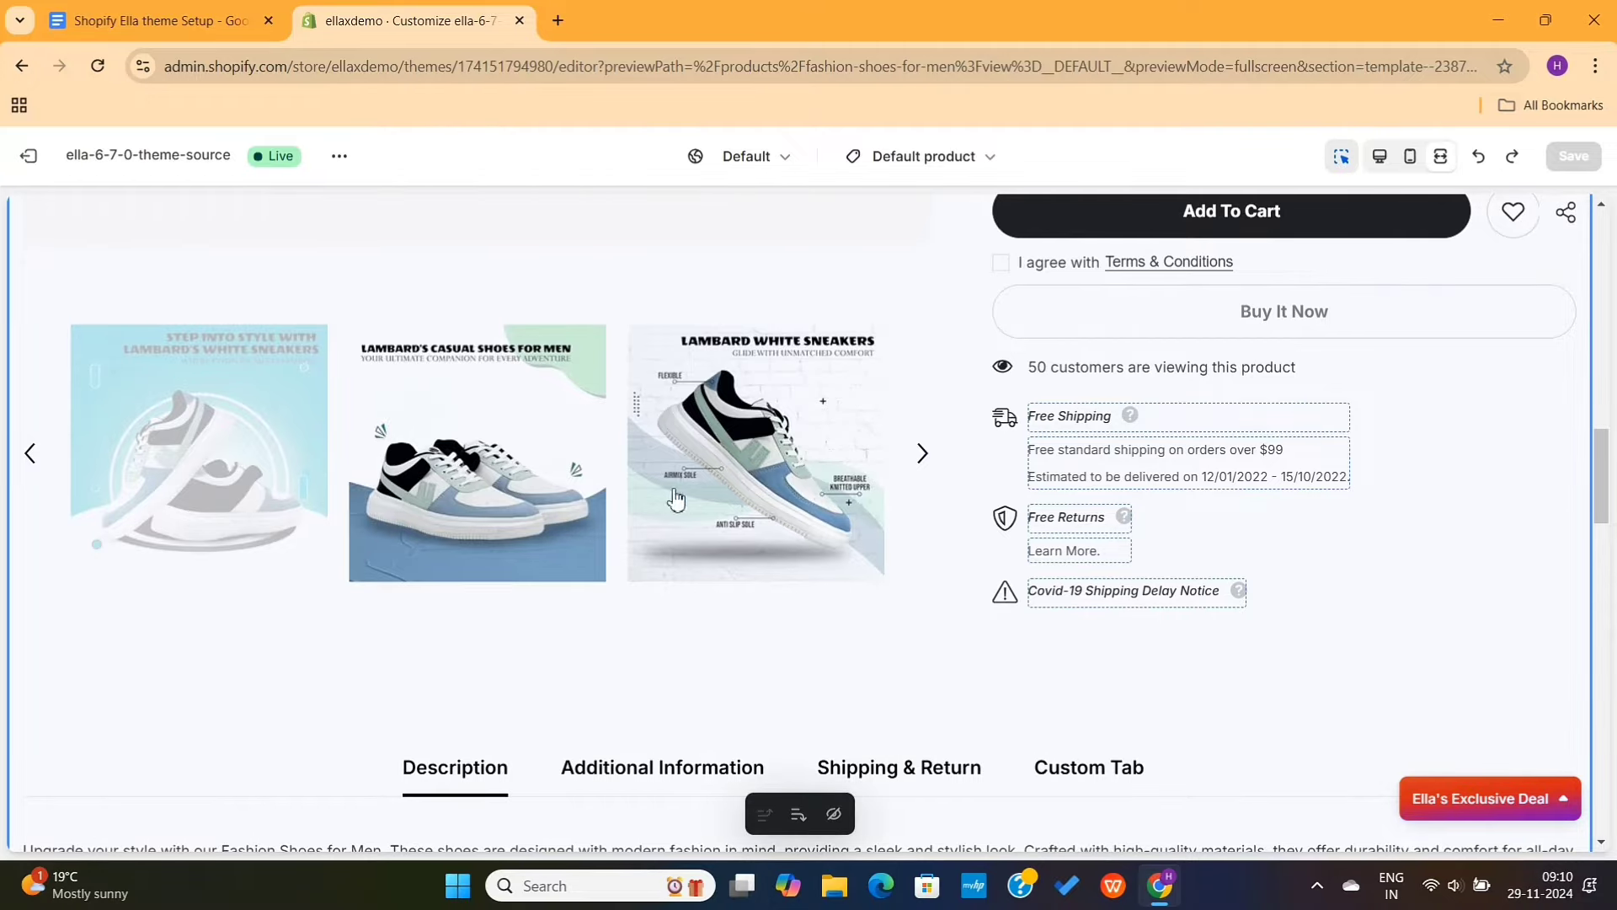
{"action": "triple_click", "coordinate": [1177, 371]}
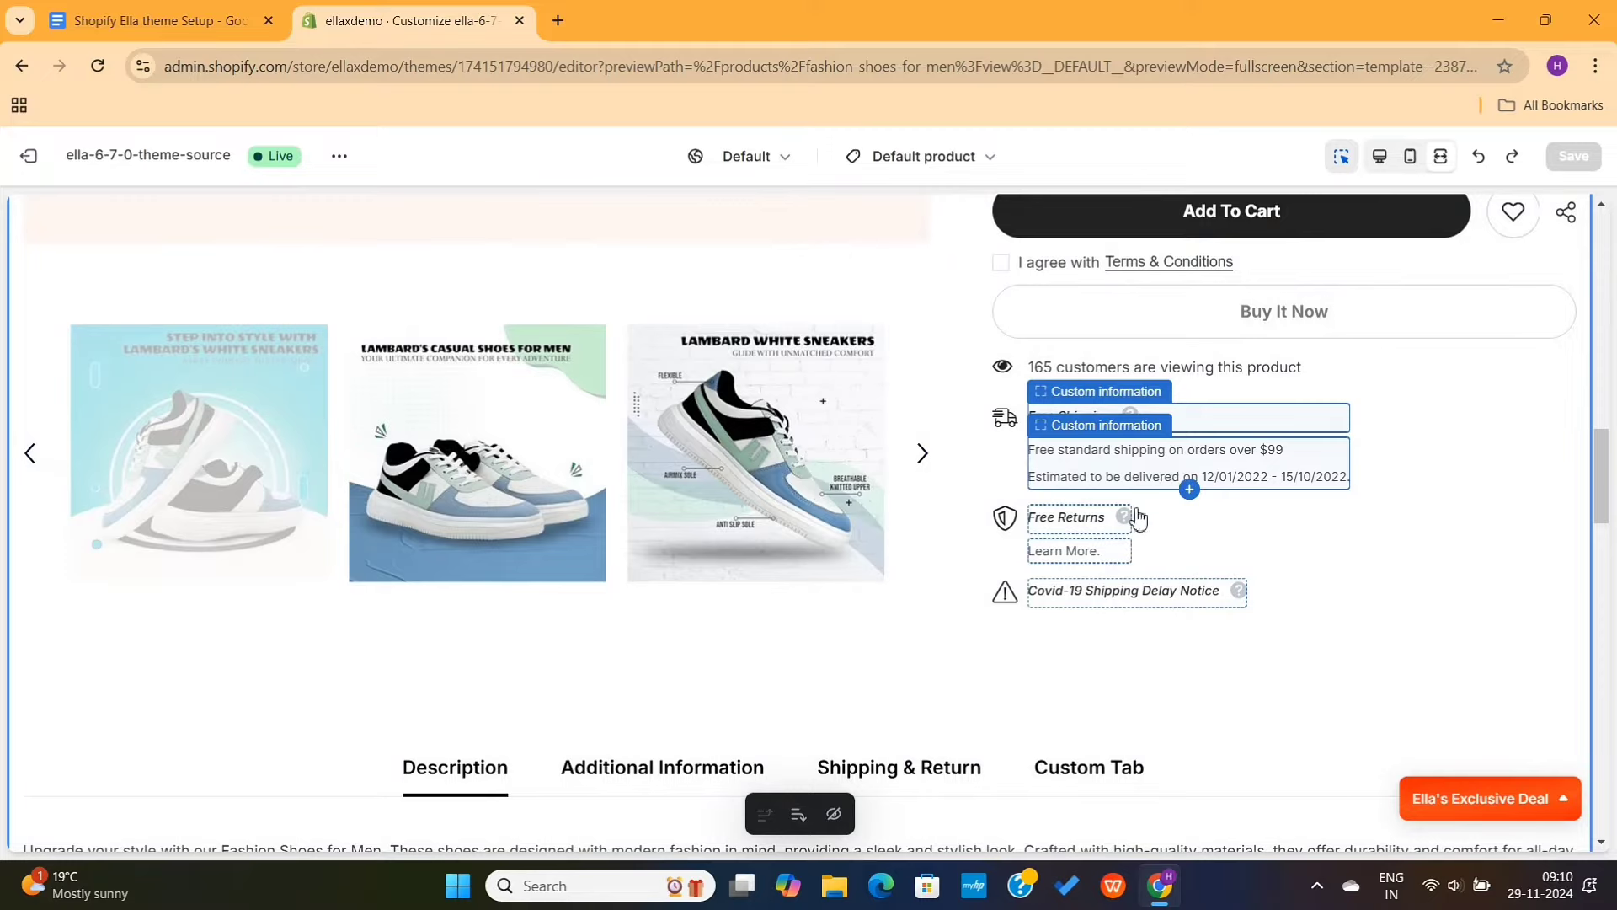
{"action": "scroll", "coordinate": [1053, 661], "scroll_direction": "down", "scroll_amount": 2}
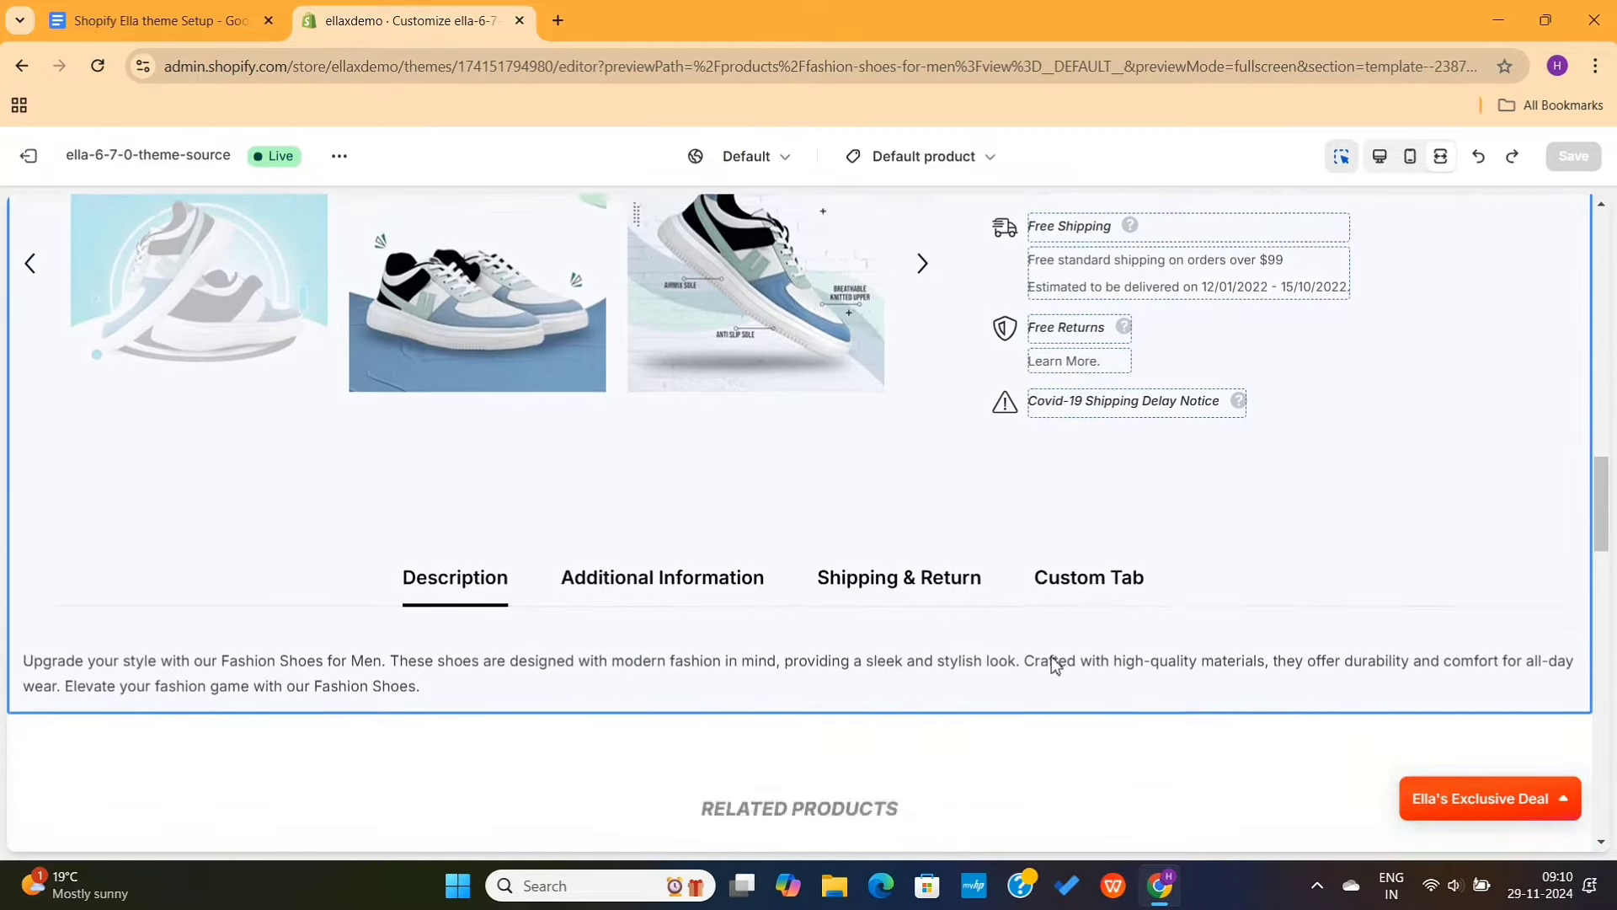
{"action": "scroll", "coordinate": [489, 617], "scroll_direction": "down", "scroll_amount": 2}
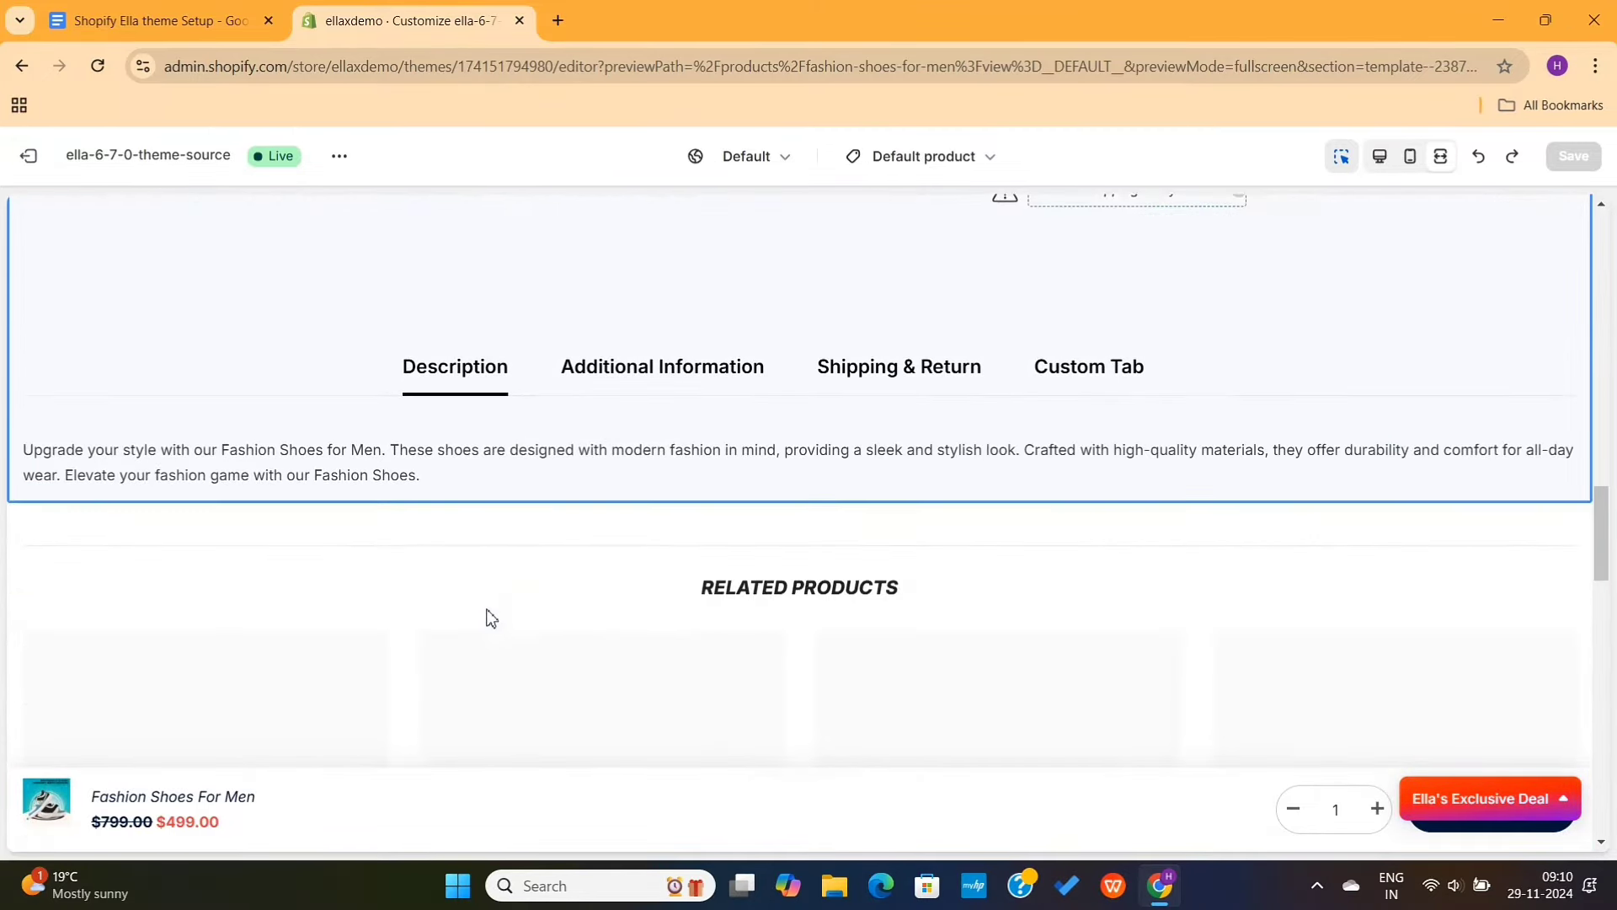
Read the Additional Information and Shipping & Return details of the product page.
{"action": "left_click", "coordinate": [638, 364]}
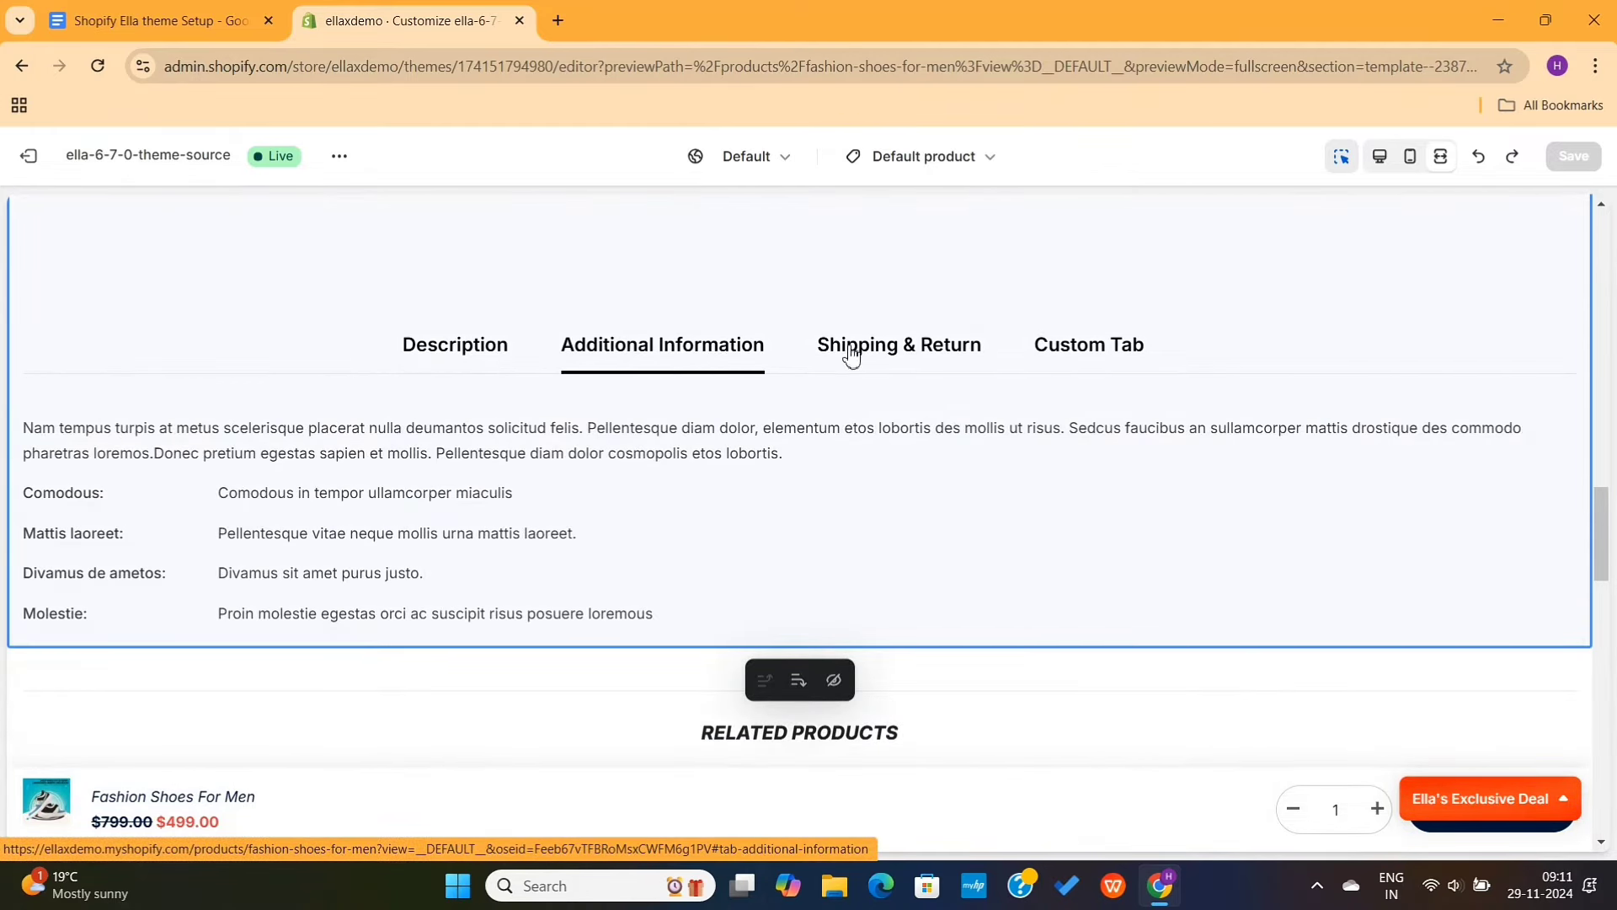
{"action": "left_click", "coordinate": [892, 358]}
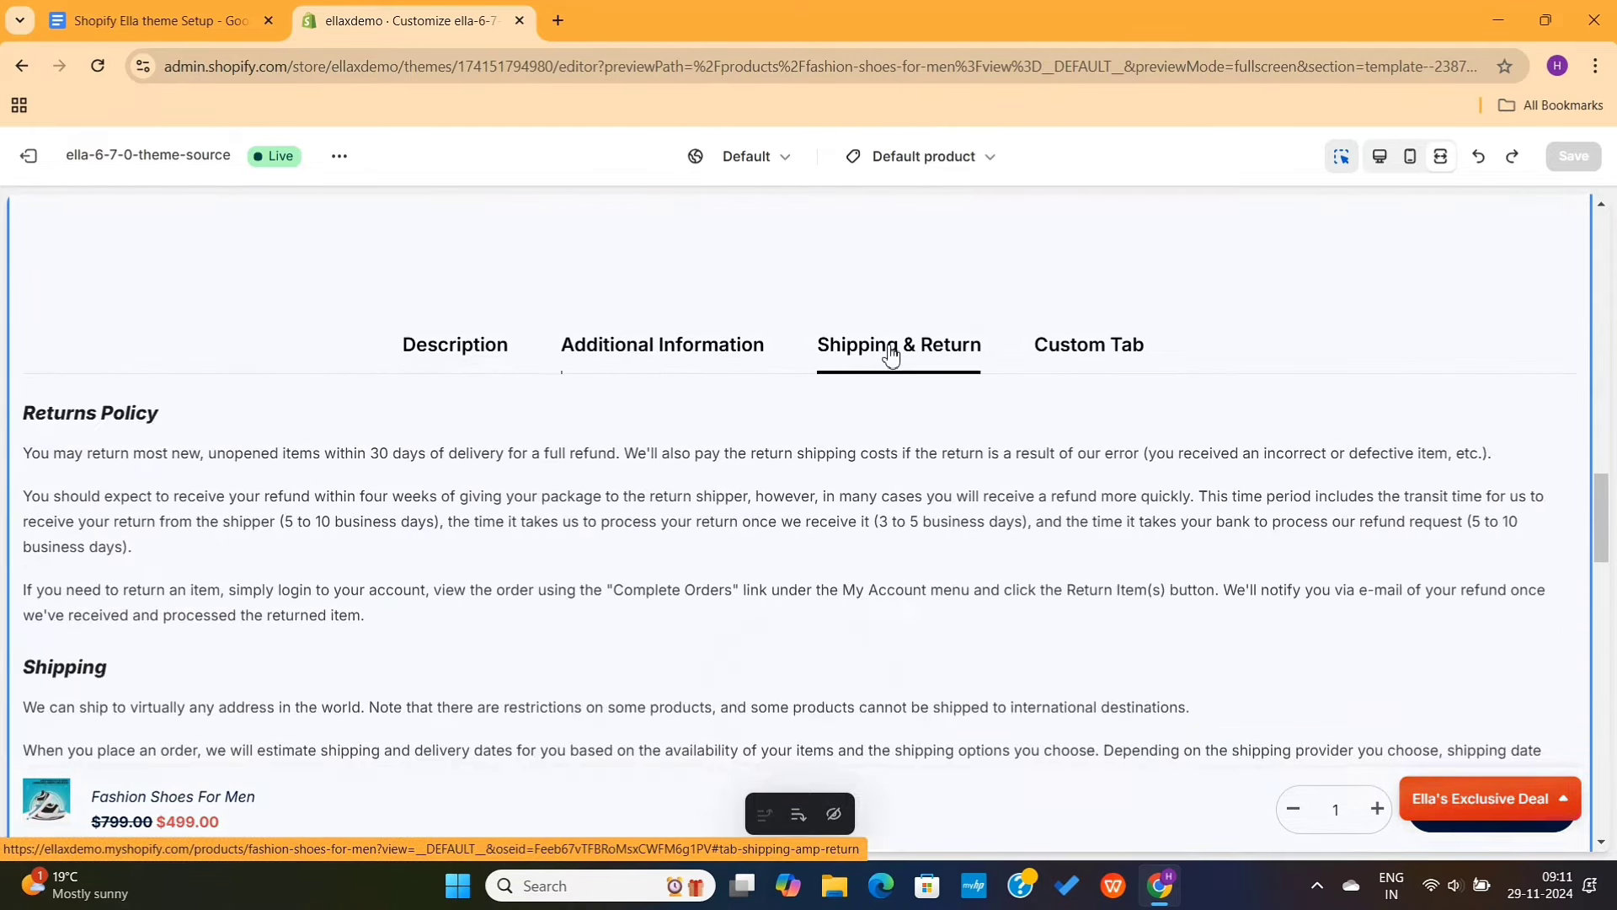
{"action": "scroll", "coordinate": [725, 570], "scroll_direction": "down", "scroll_amount": 3}
{"action": "scroll", "coordinate": [725, 570], "scroll_direction": "up", "scroll_amount": 2}
{"action": "scroll", "coordinate": [724, 568], "scroll_direction": "down", "scroll_amount": 2}
{"action": "scroll", "coordinate": [723, 567], "scroll_direction": "up", "scroll_amount": 1}
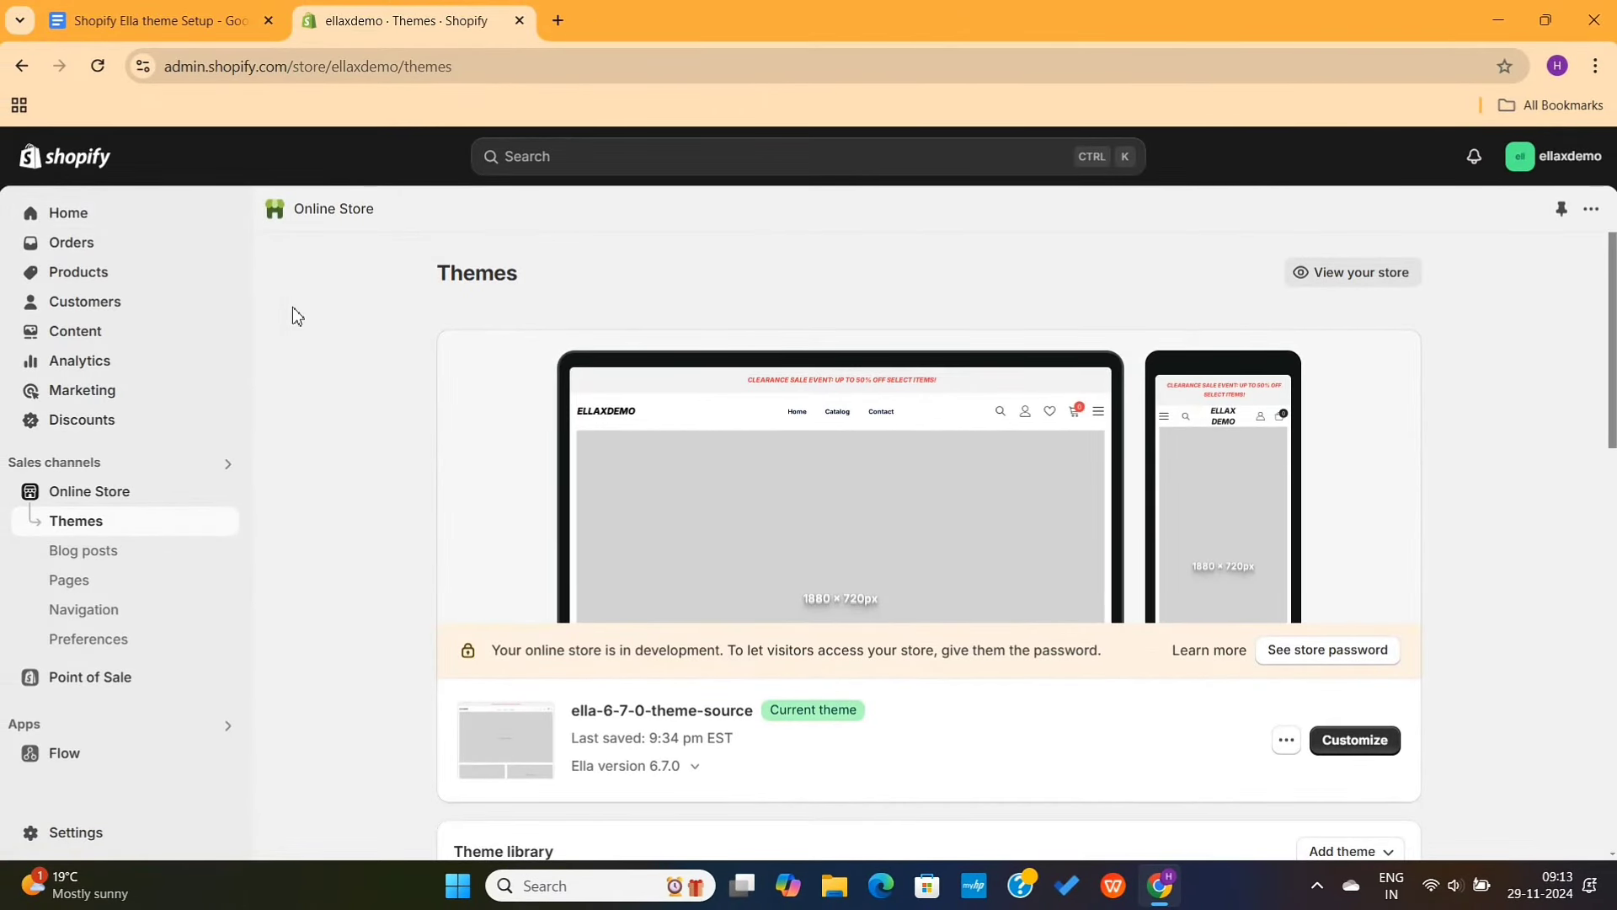
Open the Fashion Shoes for Men product from the store's product list.
{"action": "left_click", "coordinate": [57, 284]}
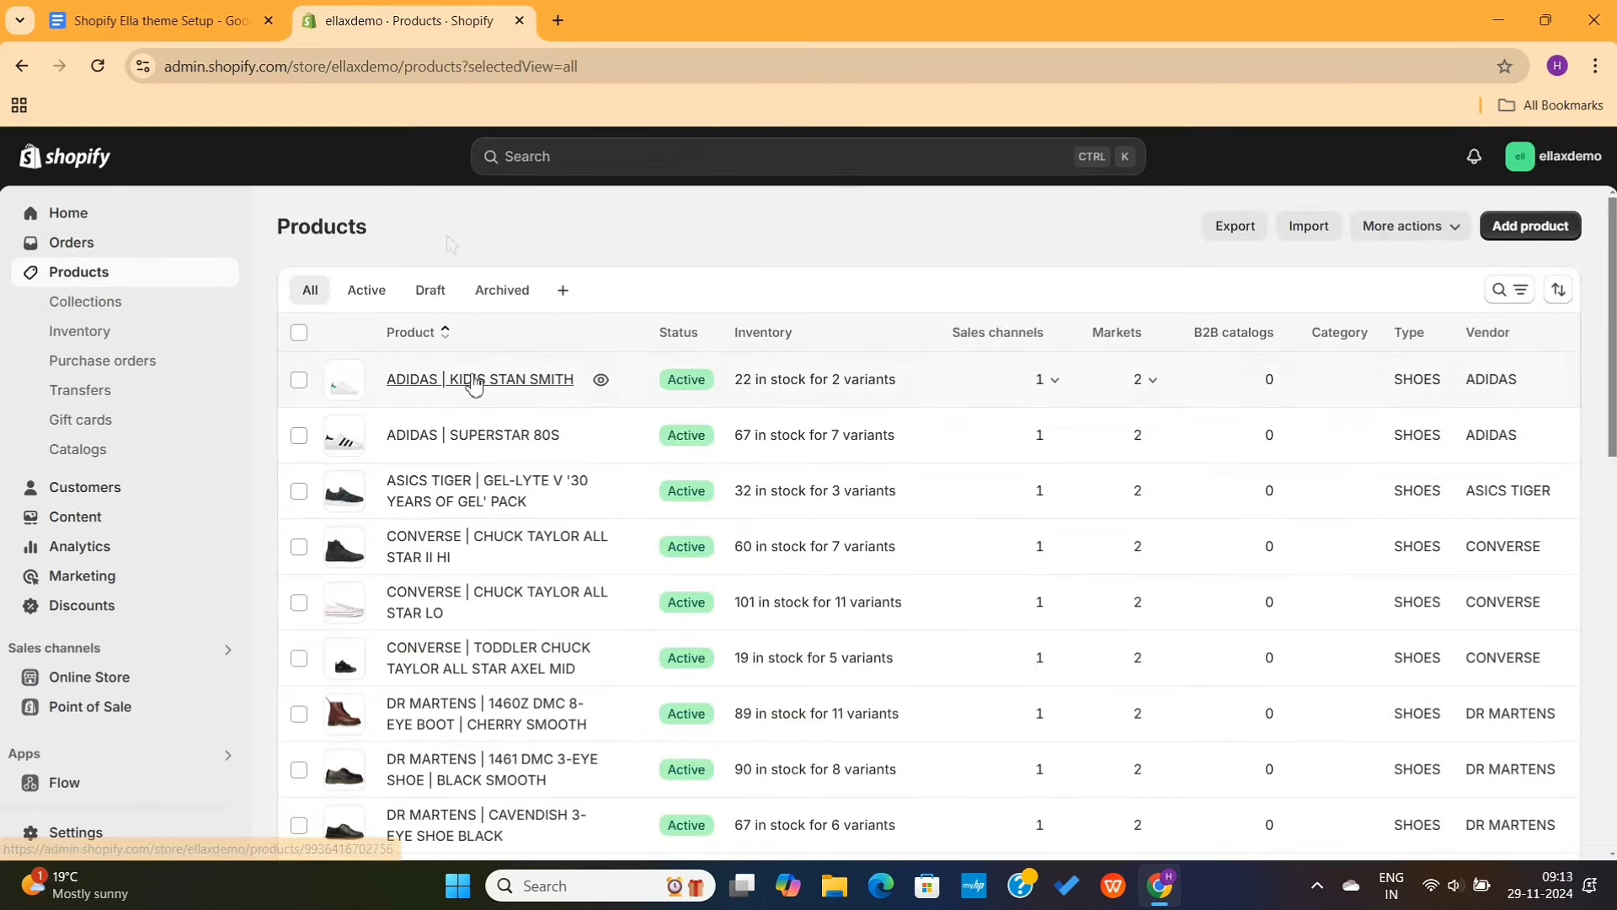
{"action": "scroll", "coordinate": [558, 699], "scroll_direction": "down", "scroll_amount": 5}
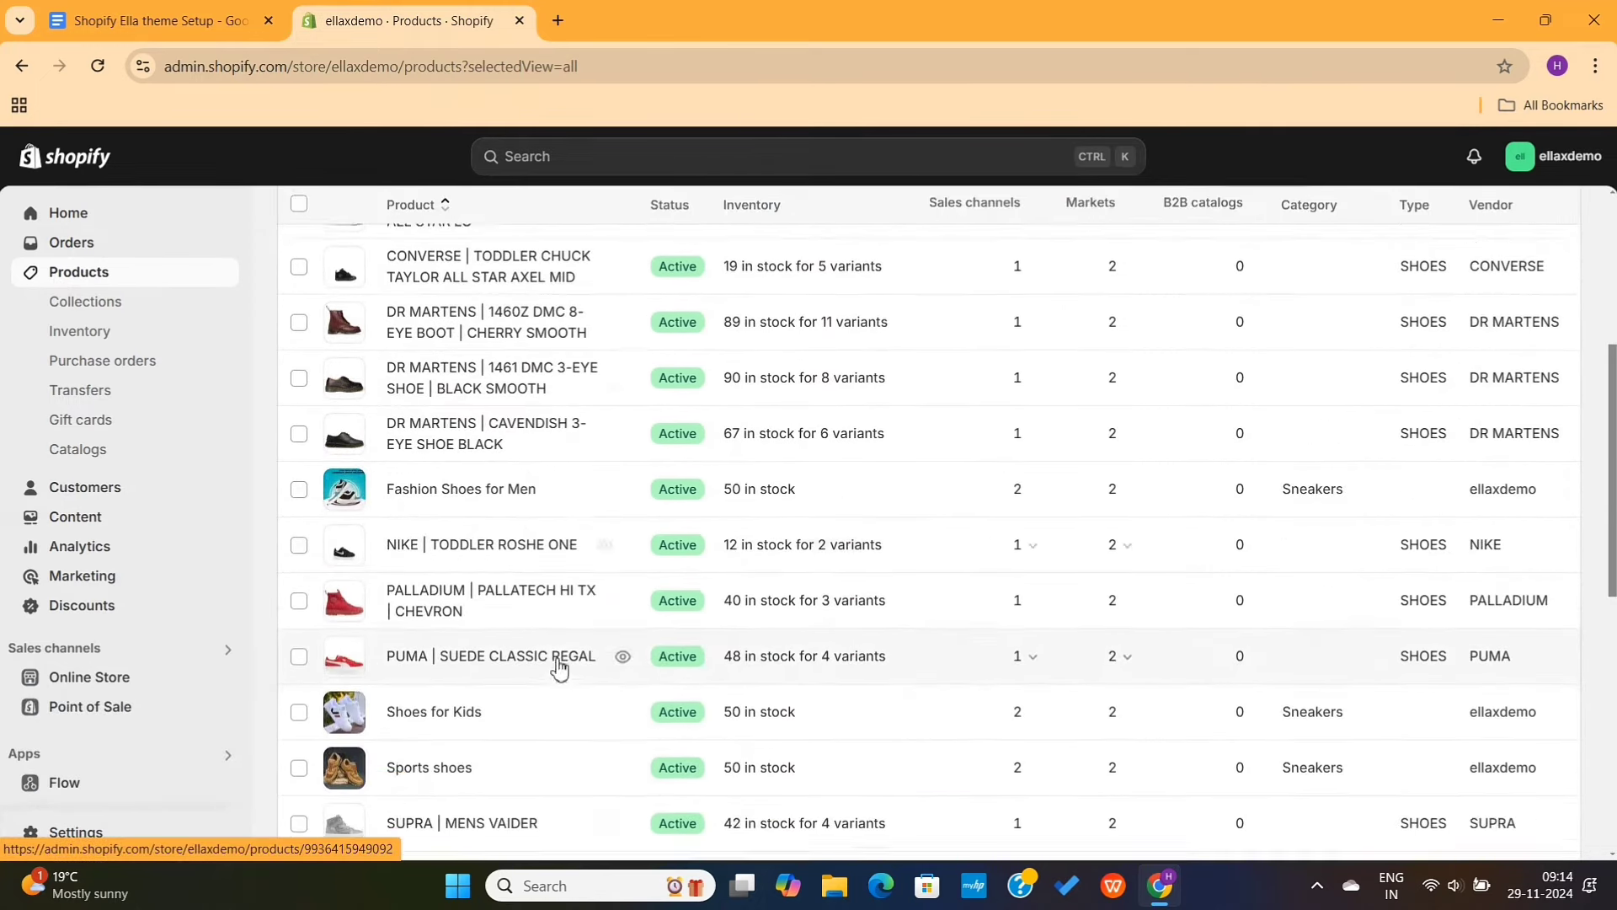
{"action": "left_click", "coordinate": [499, 484]}
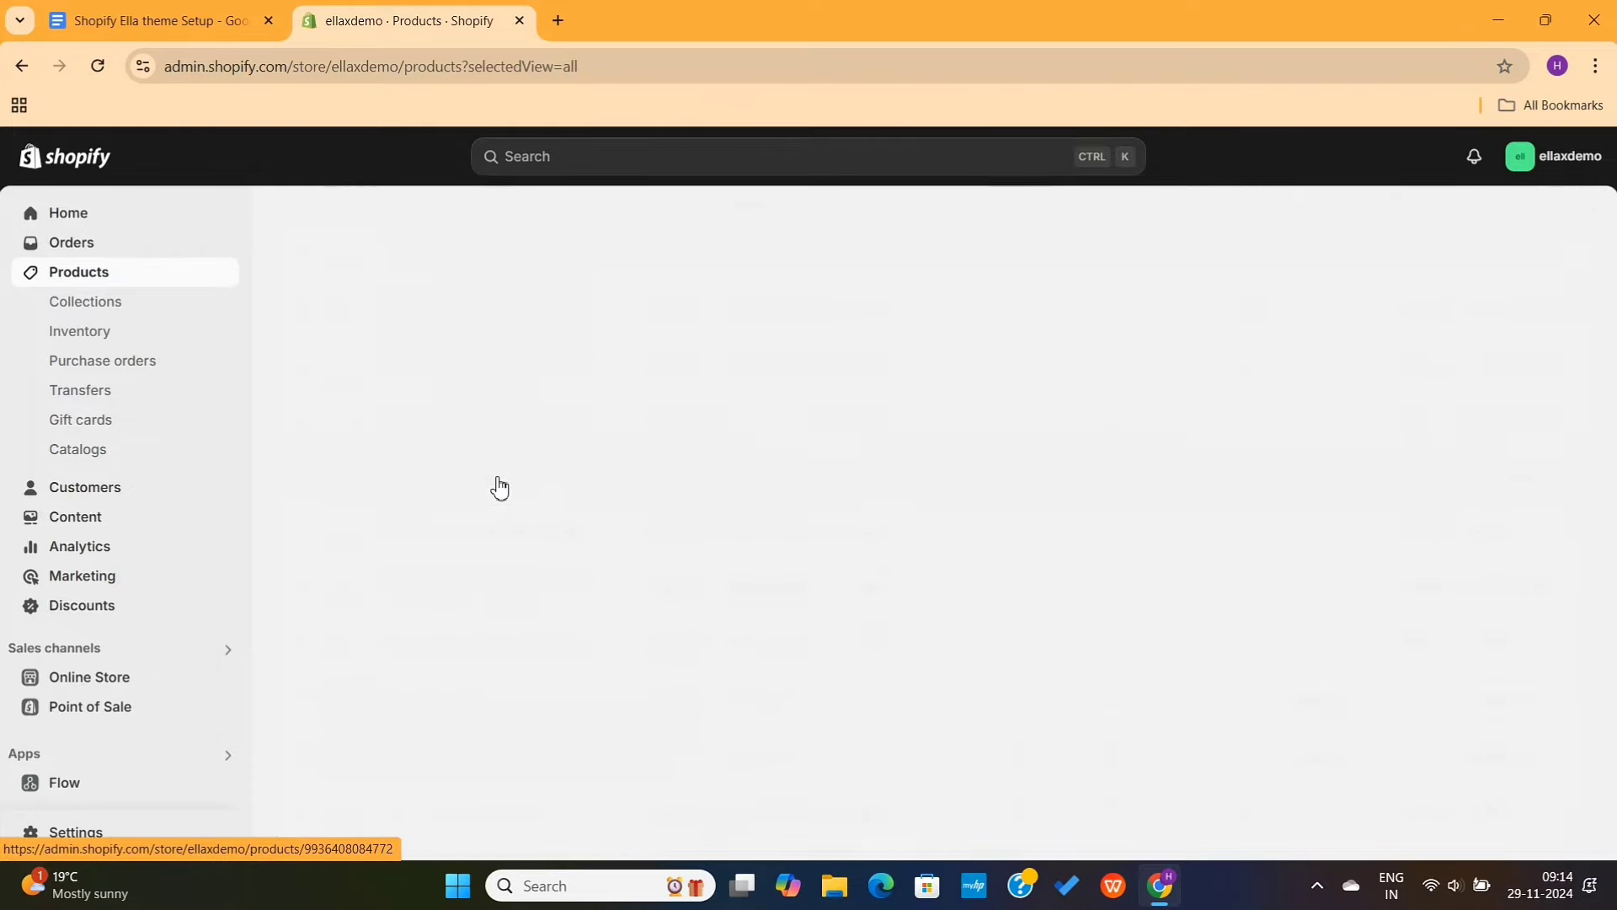
{"action": "scroll", "coordinate": [1092, 294], "scroll_direction": "down", "scroll_amount": 4}
{"action": "scroll", "coordinate": [1092, 294], "scroll_direction": "up", "scroll_amount": 4}
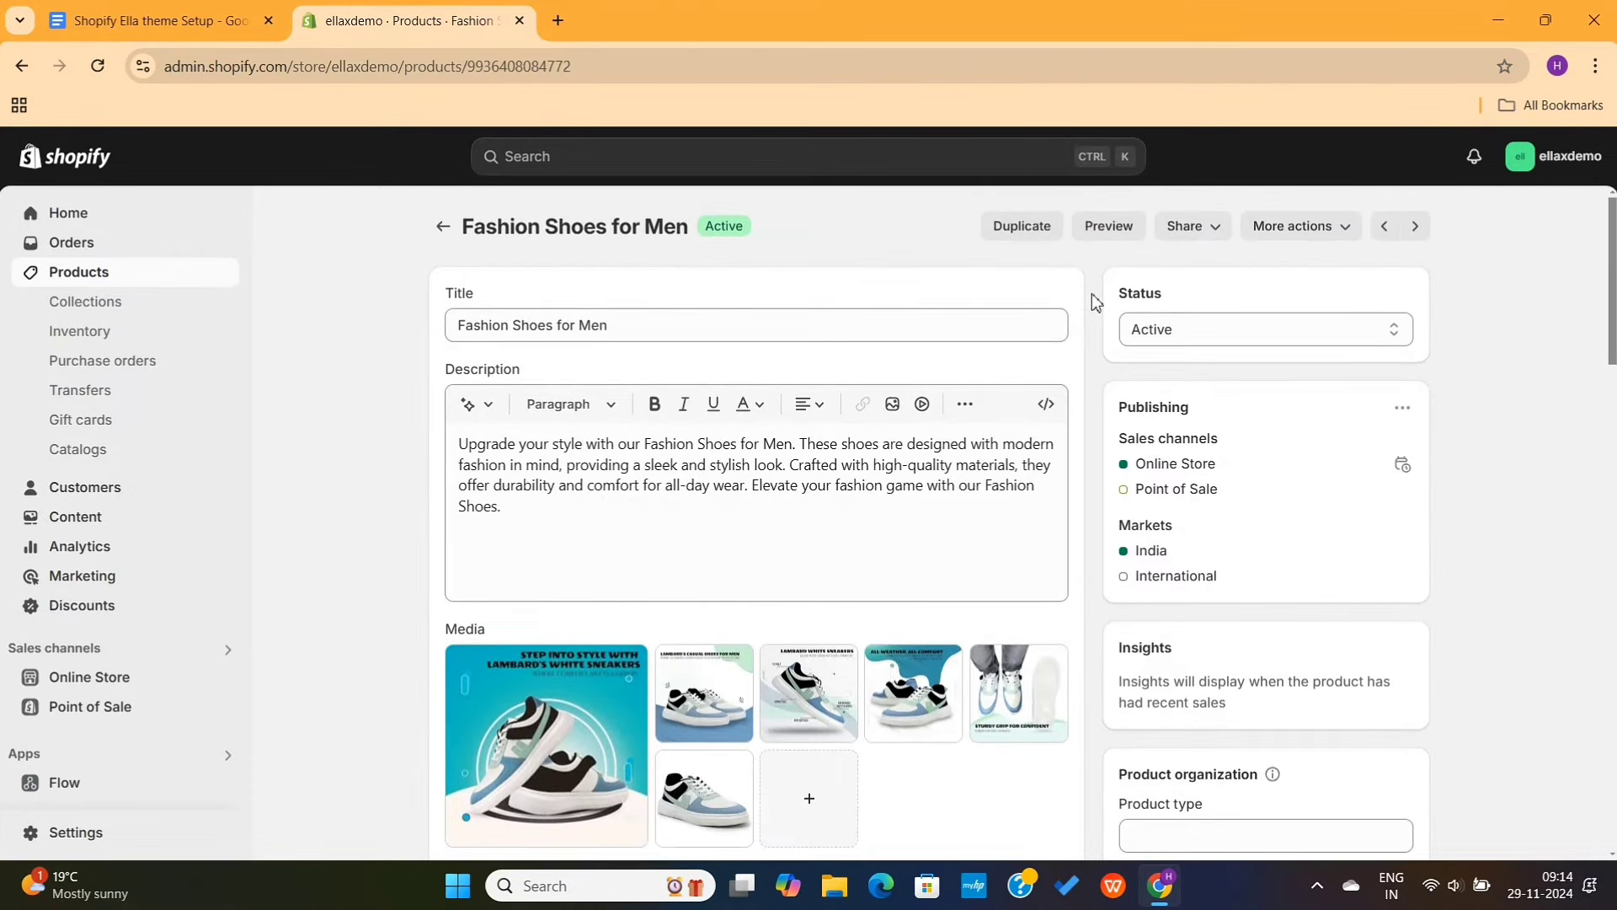
Preview the Fashion Shoes for Men product in the storefront and examine its page layout.
{"action": "left_click", "coordinate": [1109, 226]}
{"action": "scroll", "coordinate": [933, 492], "scroll_direction": "down", "scroll_amount": 10}
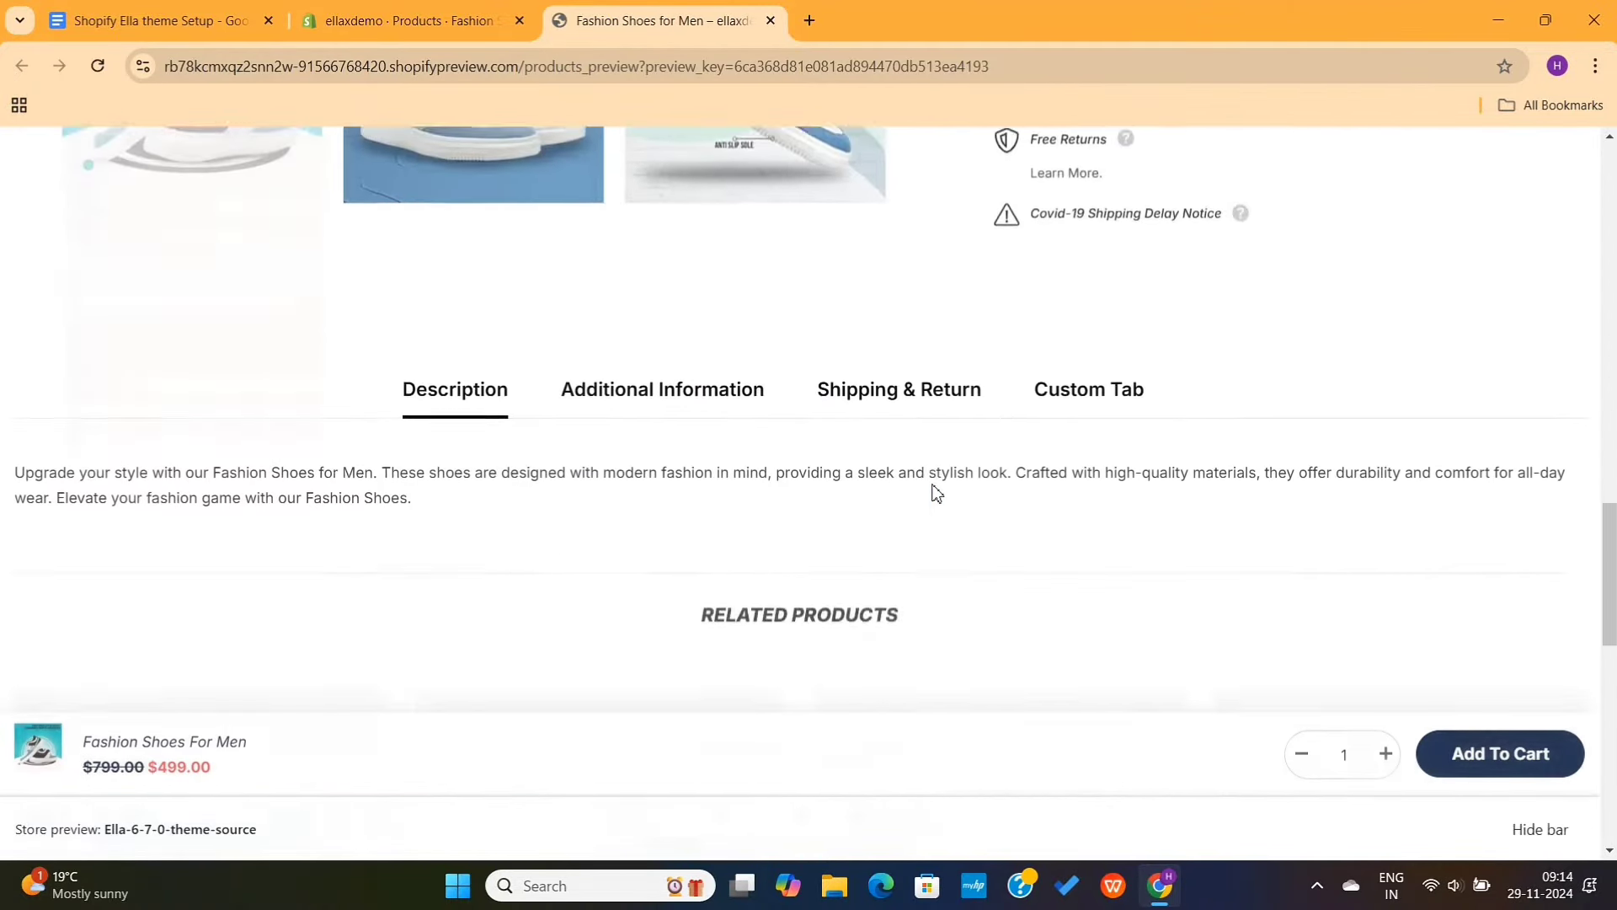
{"action": "scroll", "coordinate": [934, 491], "scroll_direction": "down", "scroll_amount": 10}
{"action": "scroll", "coordinate": [933, 491], "scroll_direction": "up", "scroll_amount": 12}
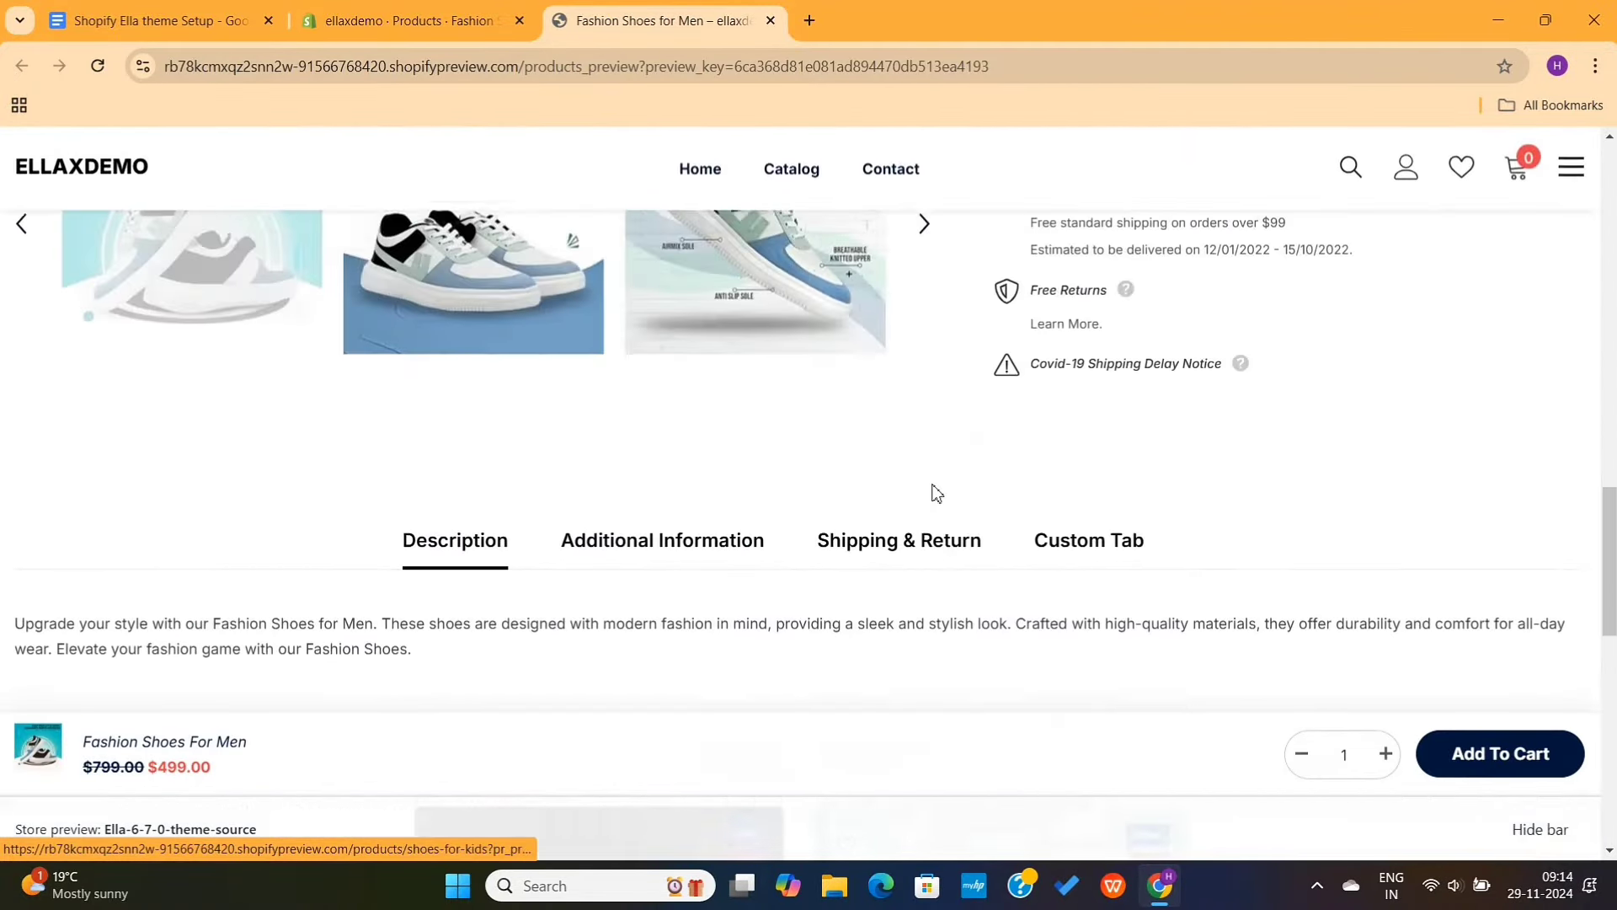
{"action": "scroll", "coordinate": [934, 491], "scroll_direction": "up", "scroll_amount": 8}
Assign the template-full-width-2 theme template to the Fashion Shoes for Men product and save it.
{"action": "left_click", "coordinate": [412, 23]}
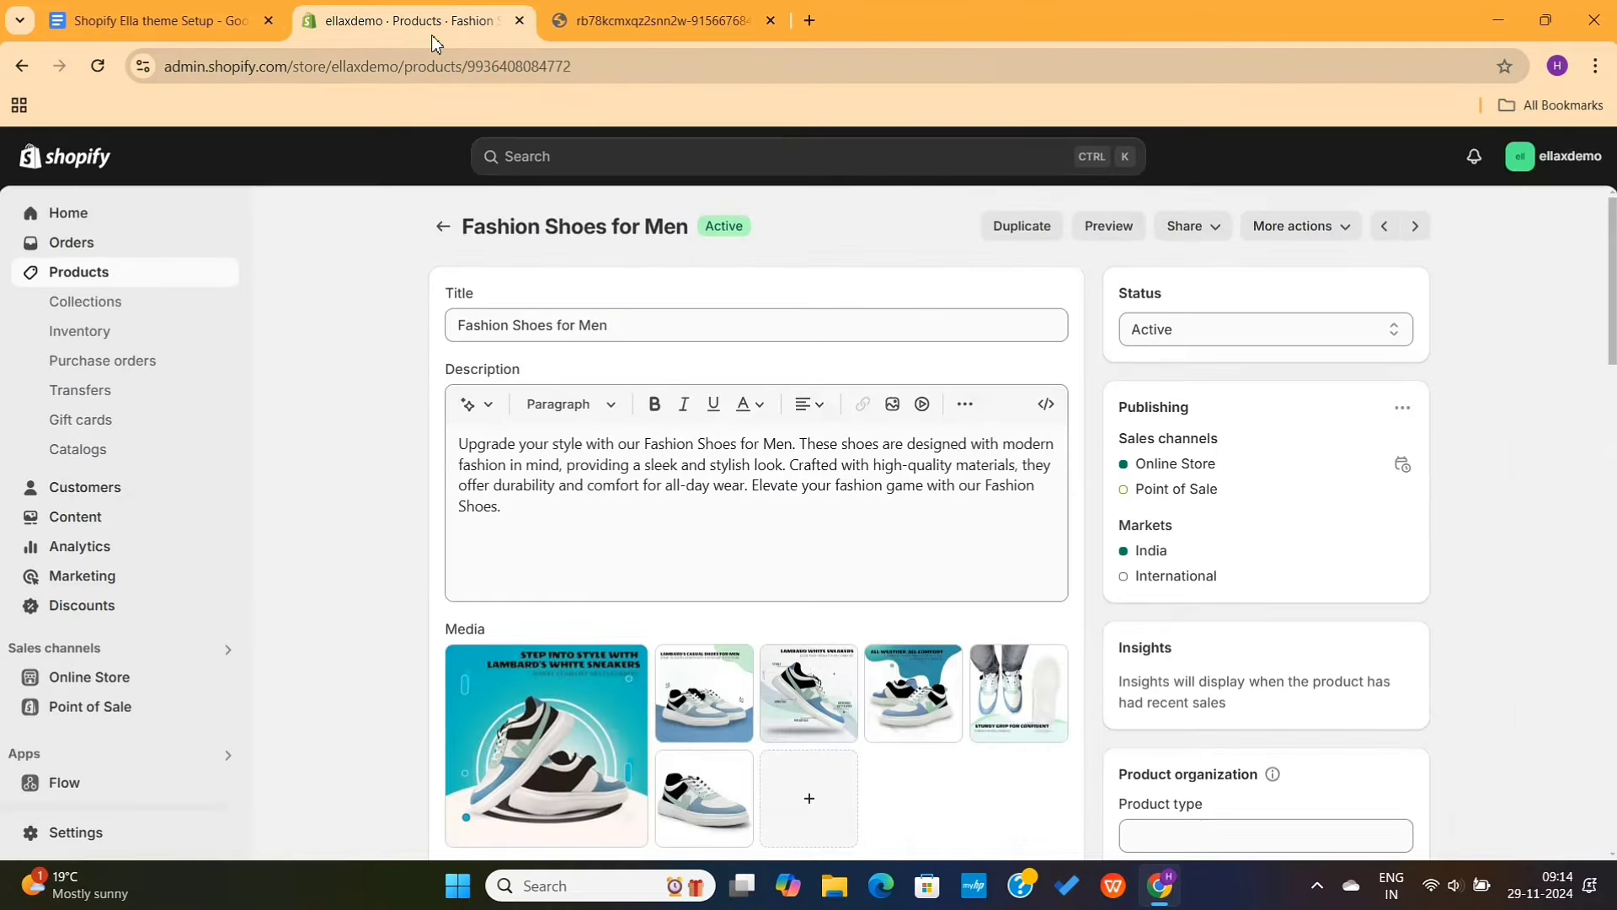
{"action": "scroll", "coordinate": [1093, 513], "scroll_direction": "down", "scroll_amount": 3}
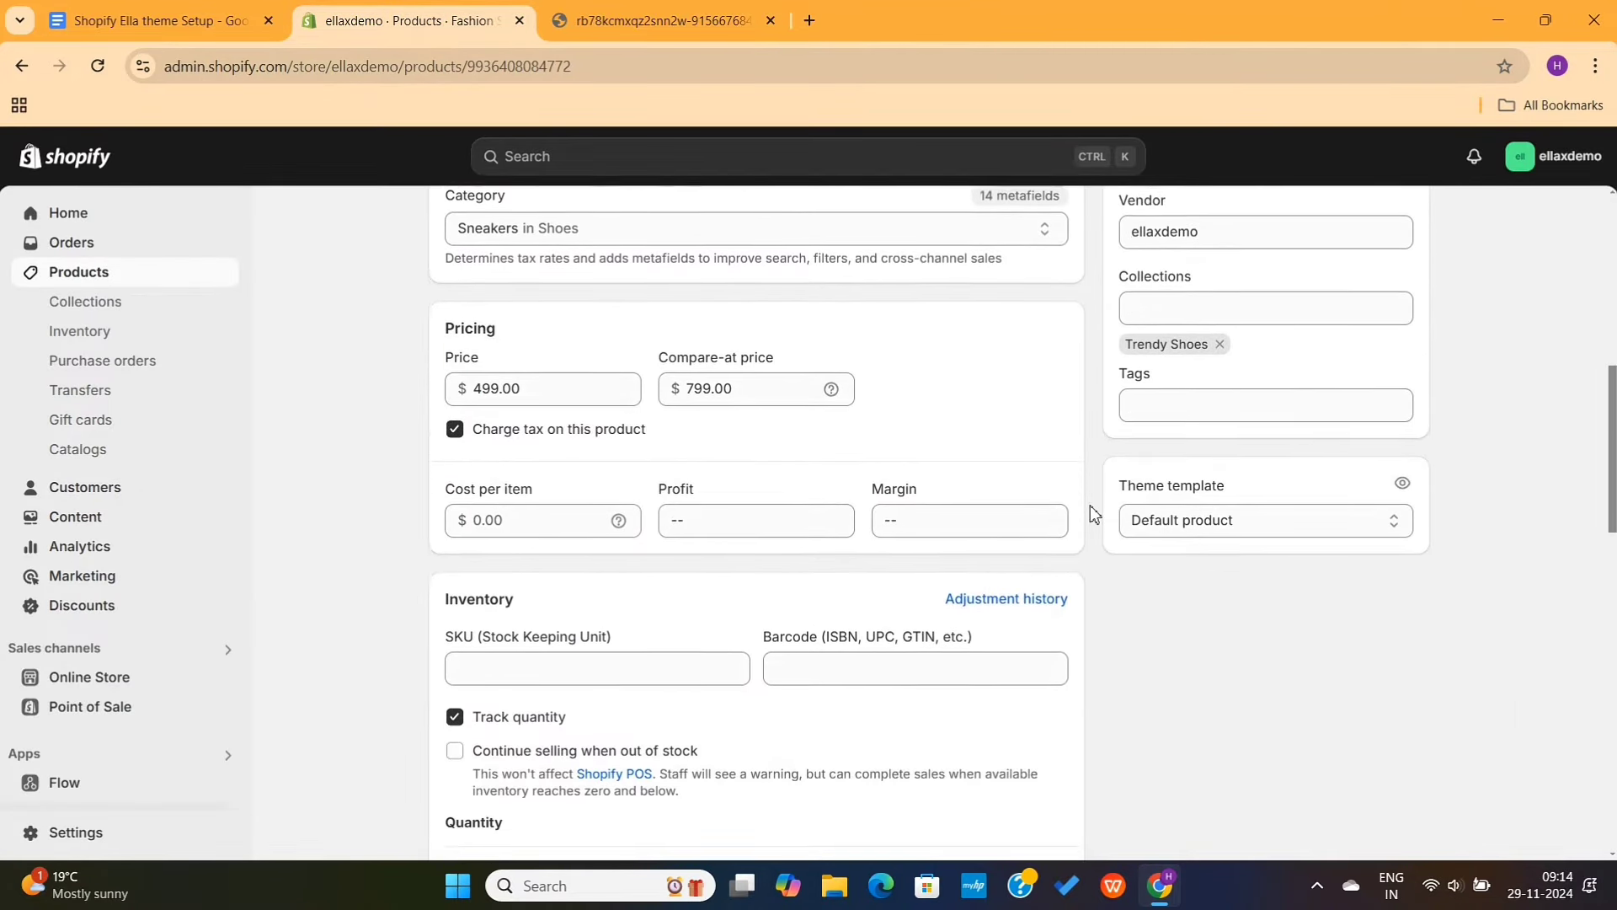
{"action": "left_click", "coordinate": [1191, 509]}
{"action": "scroll", "coordinate": [1207, 402], "scroll_direction": "down", "scroll_amount": 2}
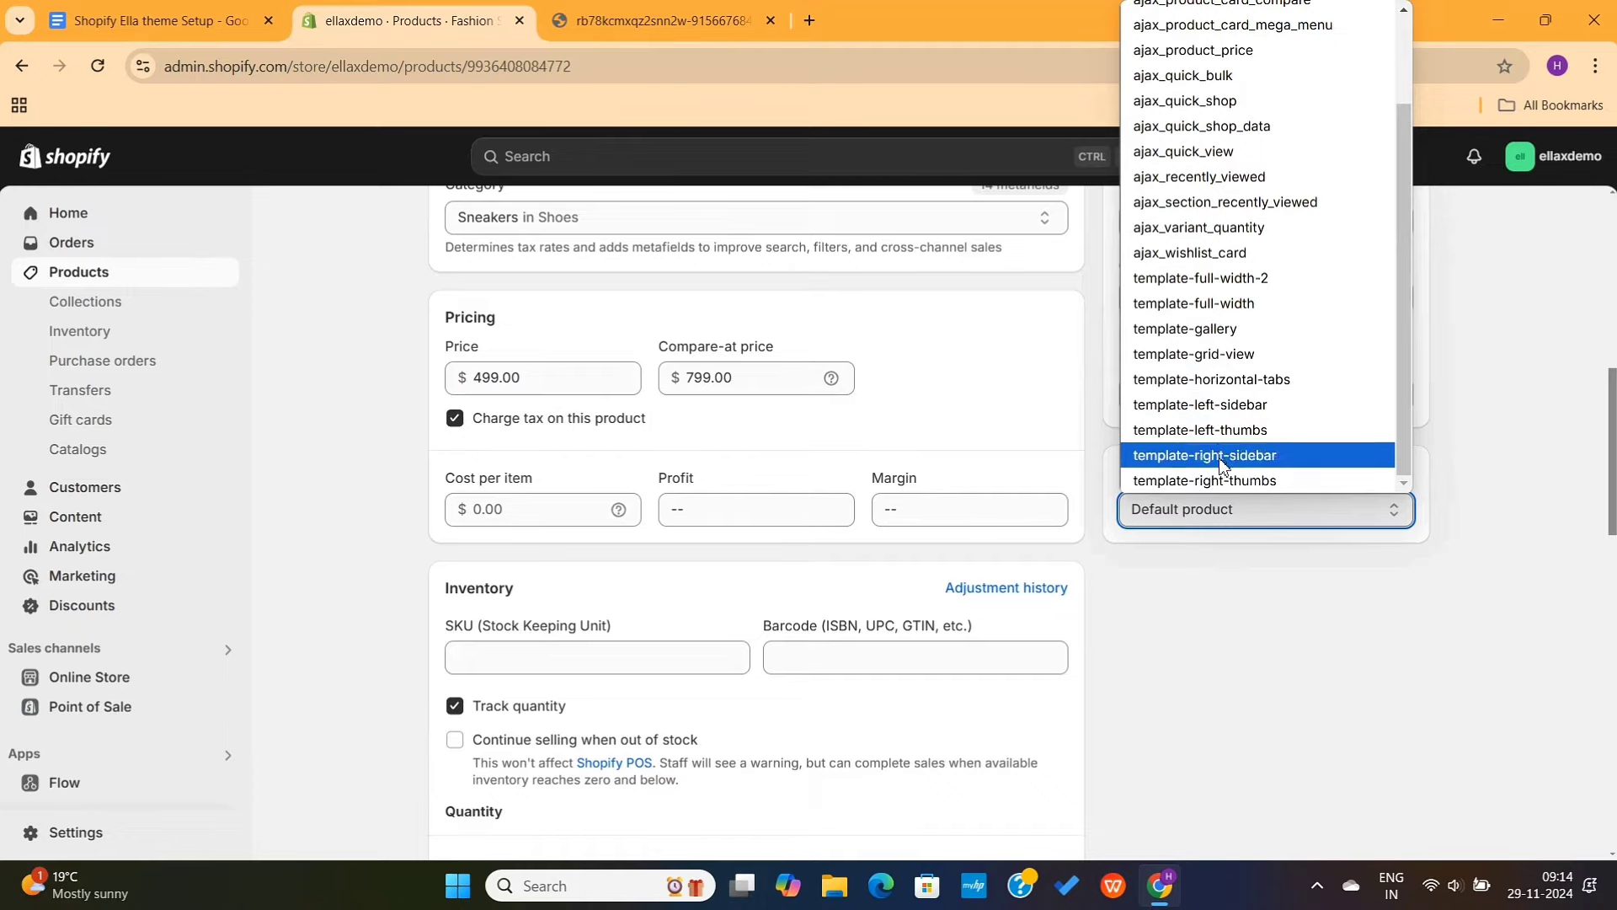
{"action": "left_click", "coordinate": [1216, 289]}
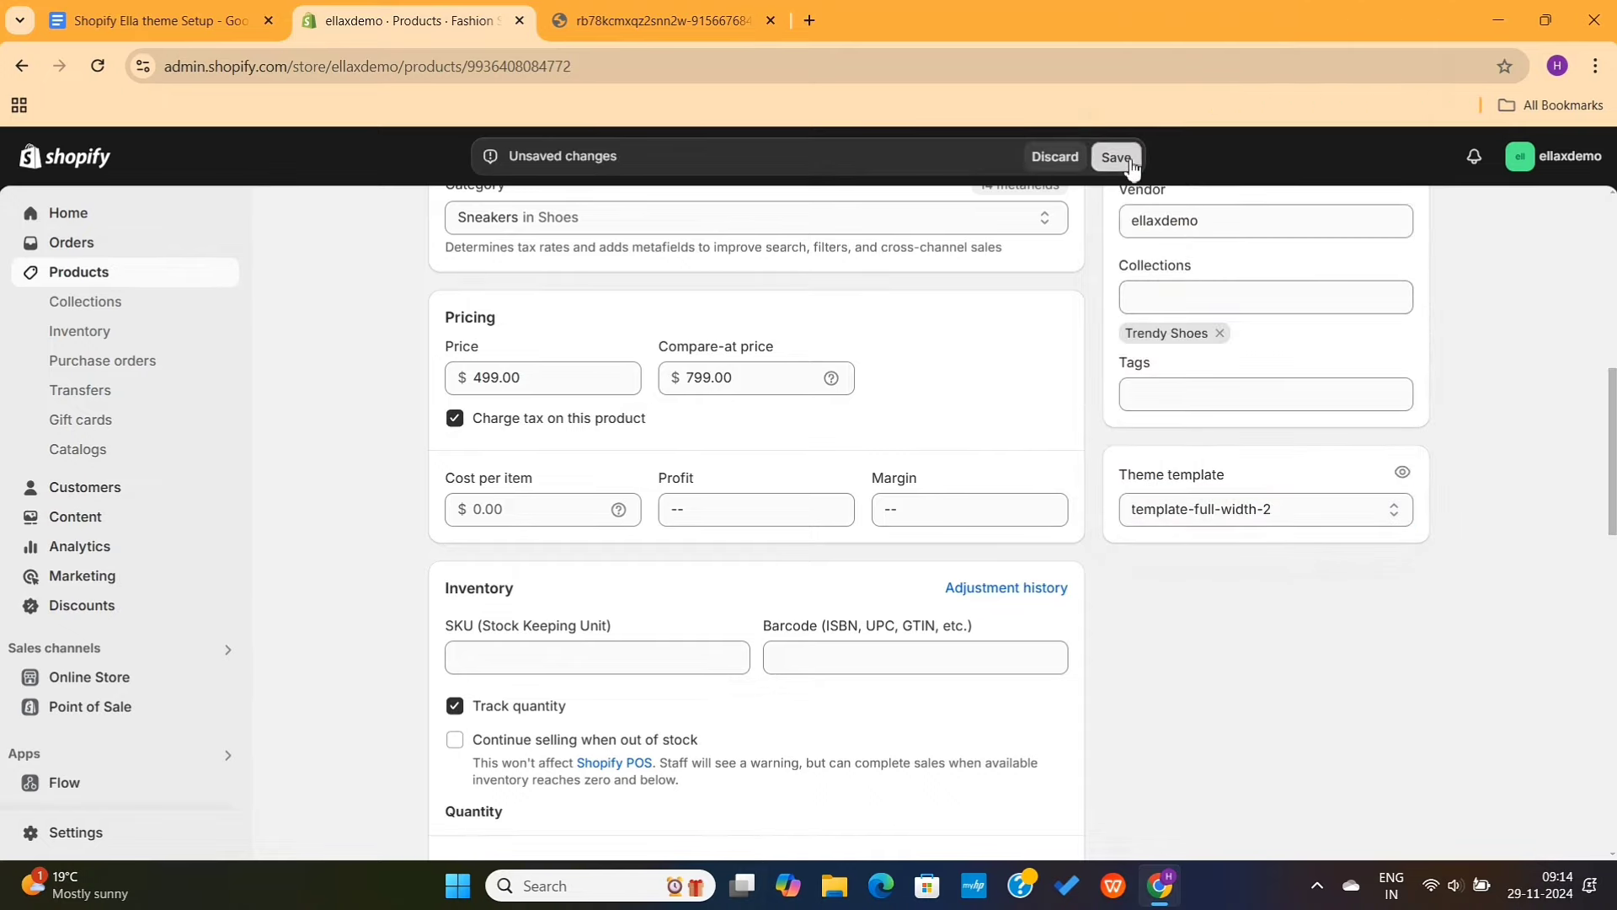
{"action": "scroll", "coordinate": [1104, 330], "scroll_direction": "up", "scroll_amount": 1}
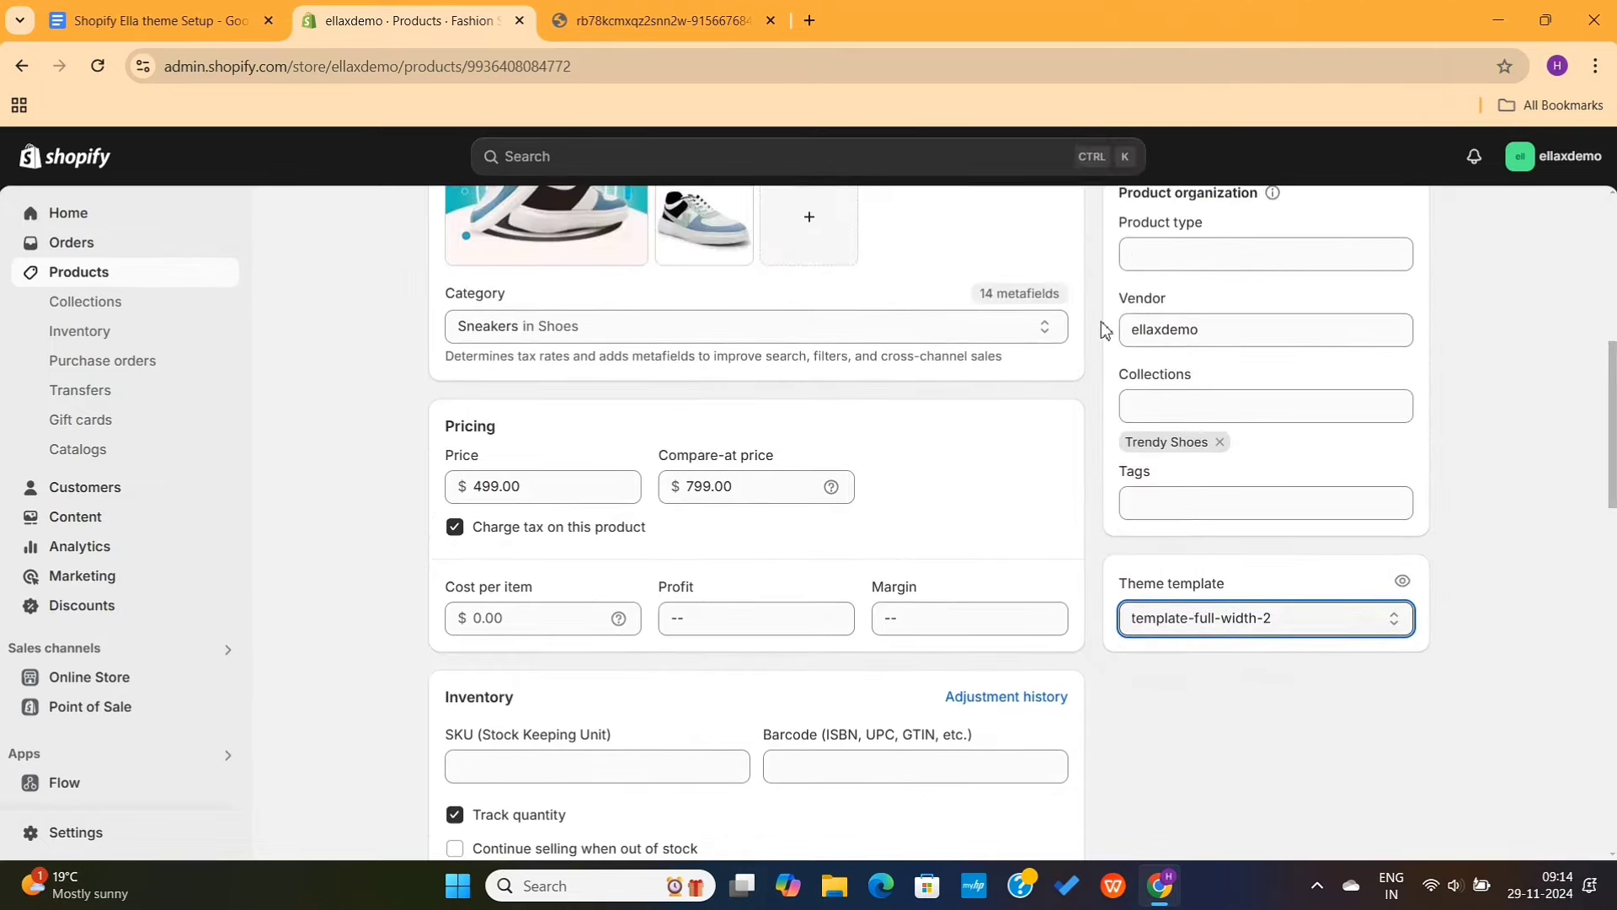
{"action": "scroll", "coordinate": [1104, 330], "scroll_direction": "up", "scroll_amount": 8}
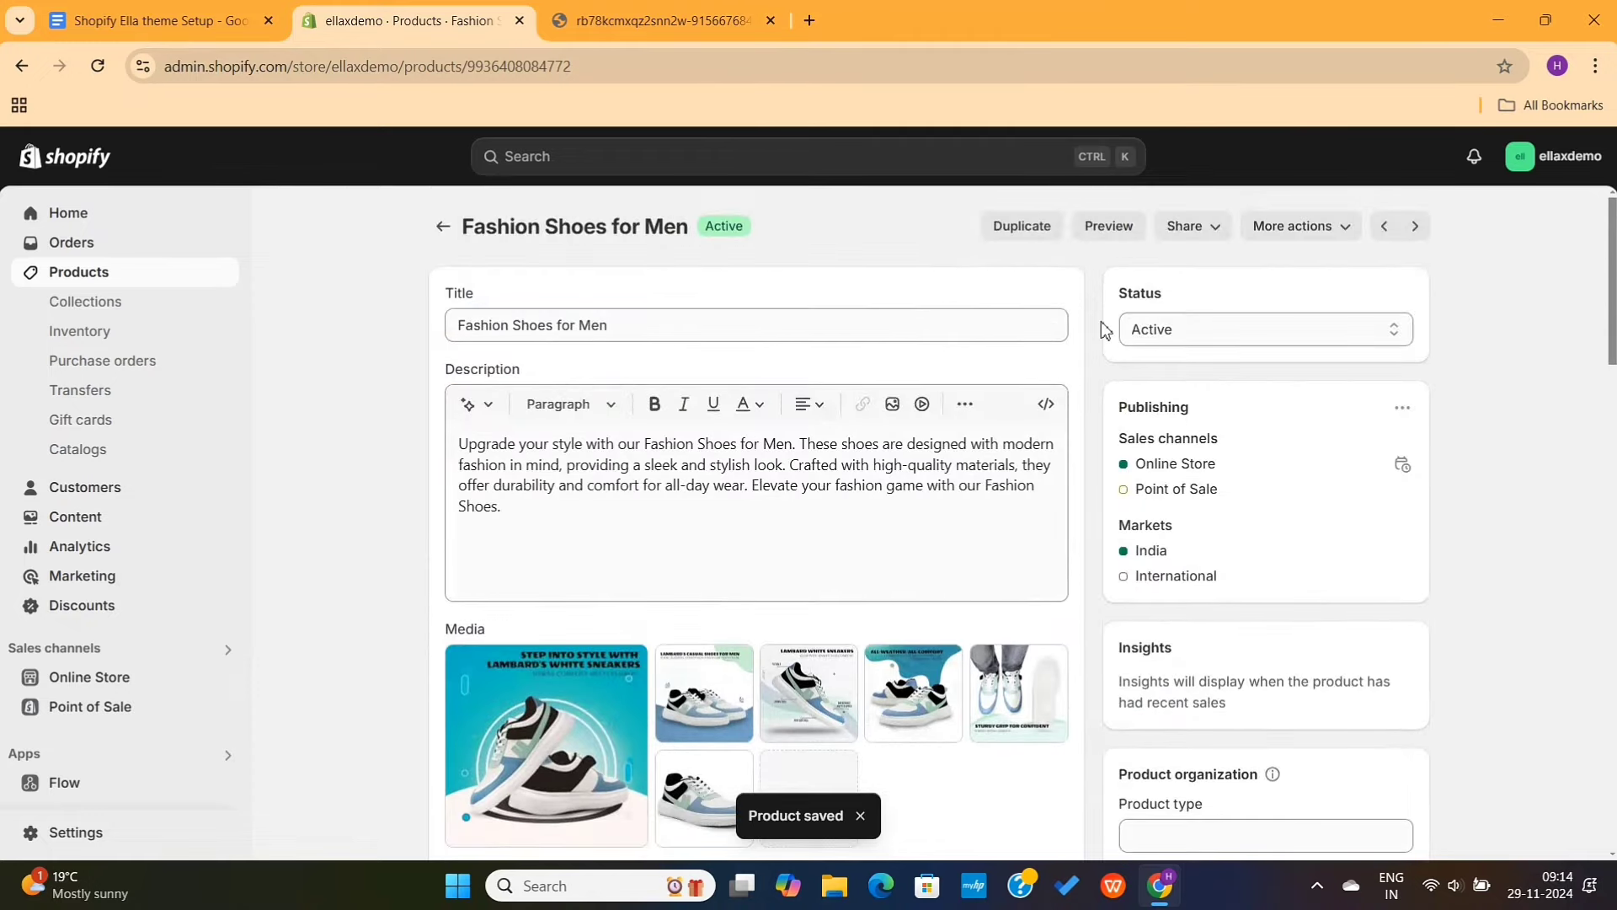
Preview the Fashion Shoes for Men product in the storefront and examine its full-width image gallery and purchase details.
{"action": "left_click", "coordinate": [1101, 230]}
{"action": "scroll", "coordinate": [1024, 426], "scroll_direction": "down", "scroll_amount": 3}
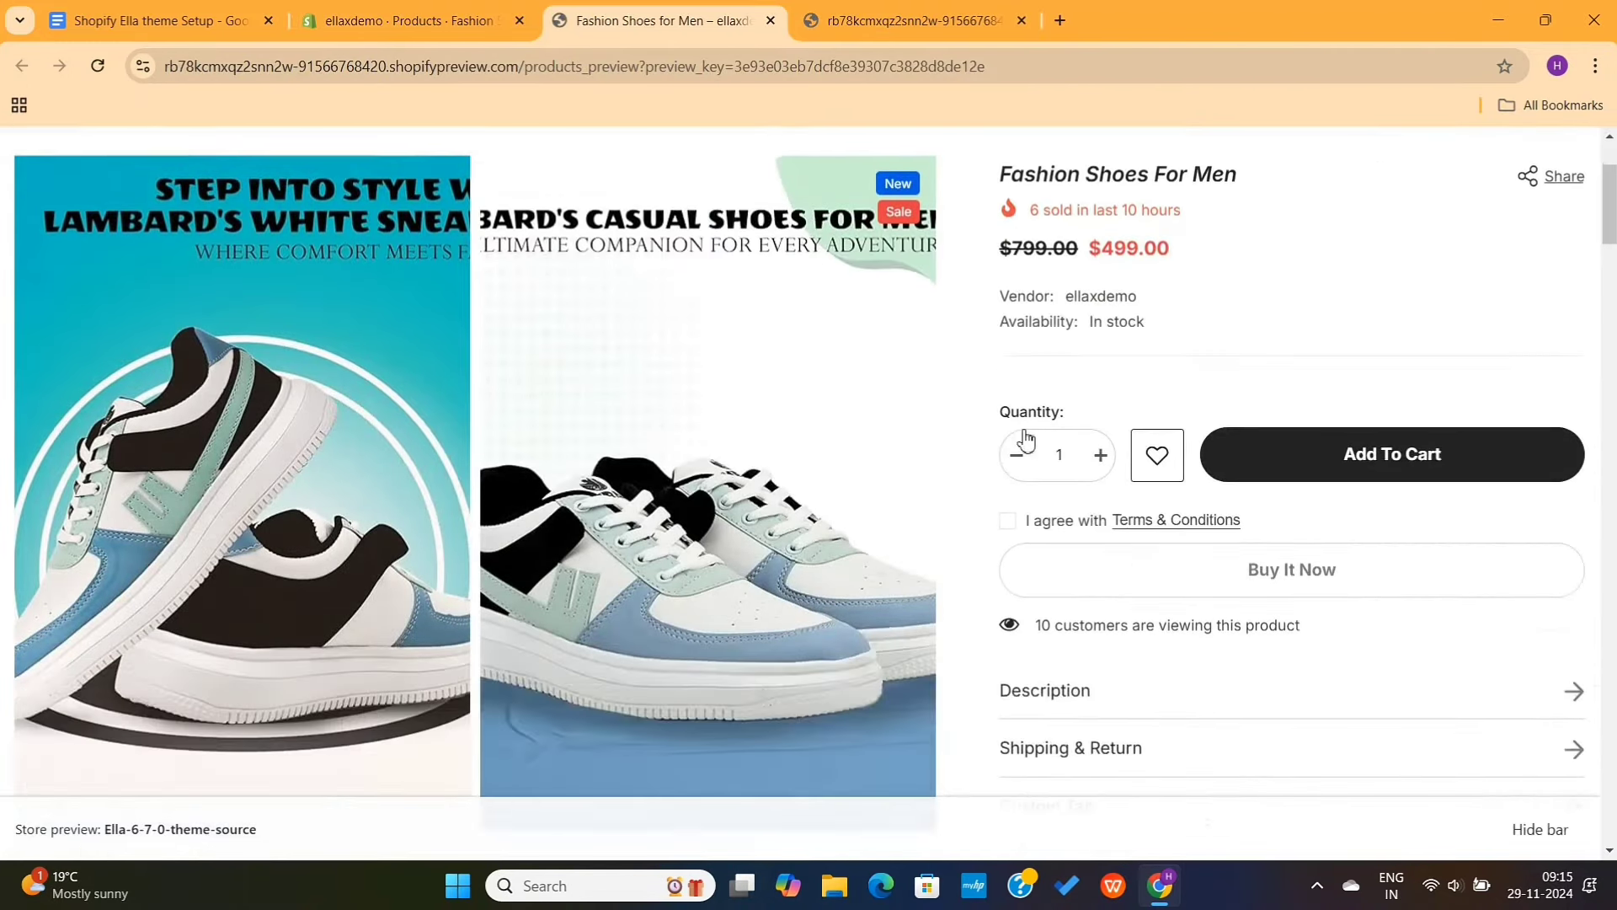
{"action": "scroll", "coordinate": [1025, 438], "scroll_direction": "down", "scroll_amount": 20}
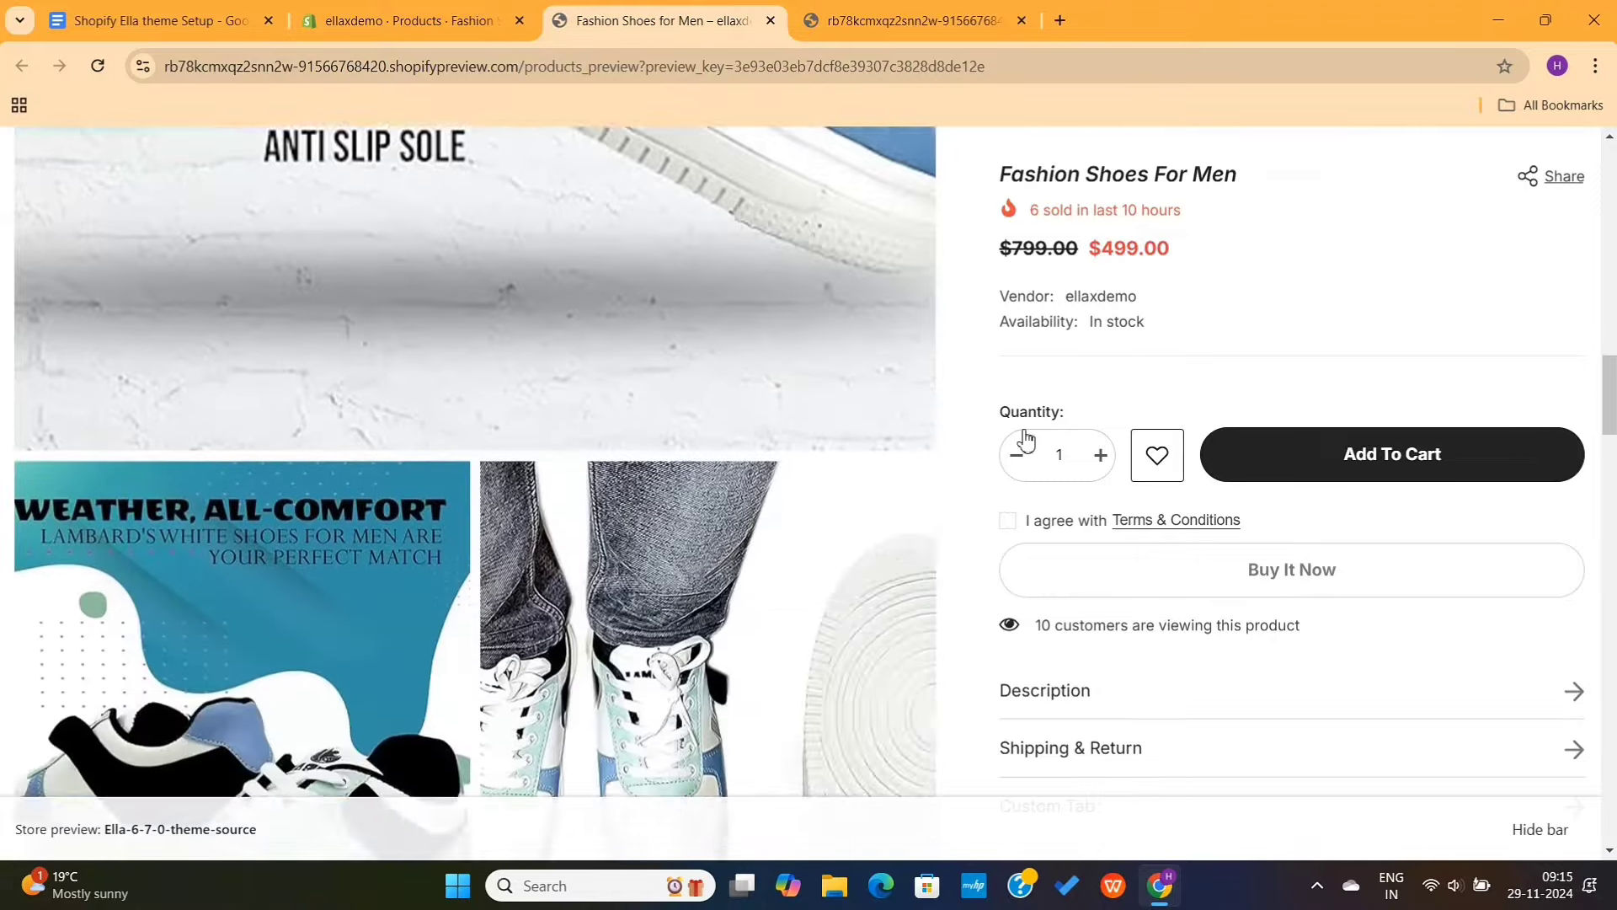
{"action": "scroll", "coordinate": [1025, 438], "scroll_direction": "down", "scroll_amount": 15}
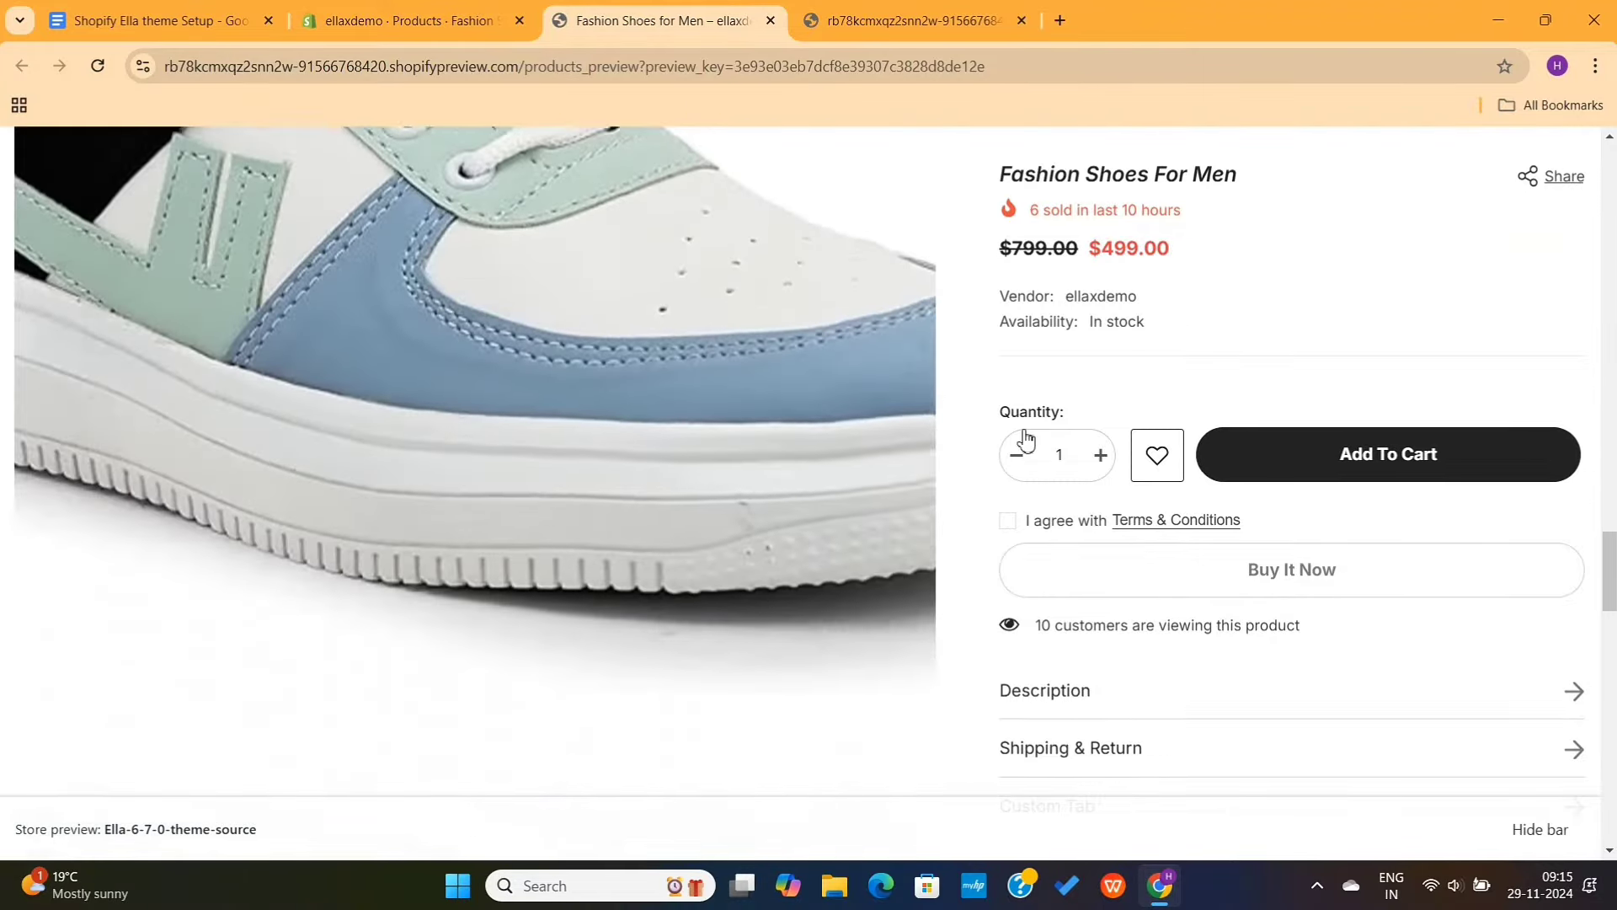
{"action": "scroll", "coordinate": [1024, 436], "scroll_direction": "up", "scroll_amount": 2}
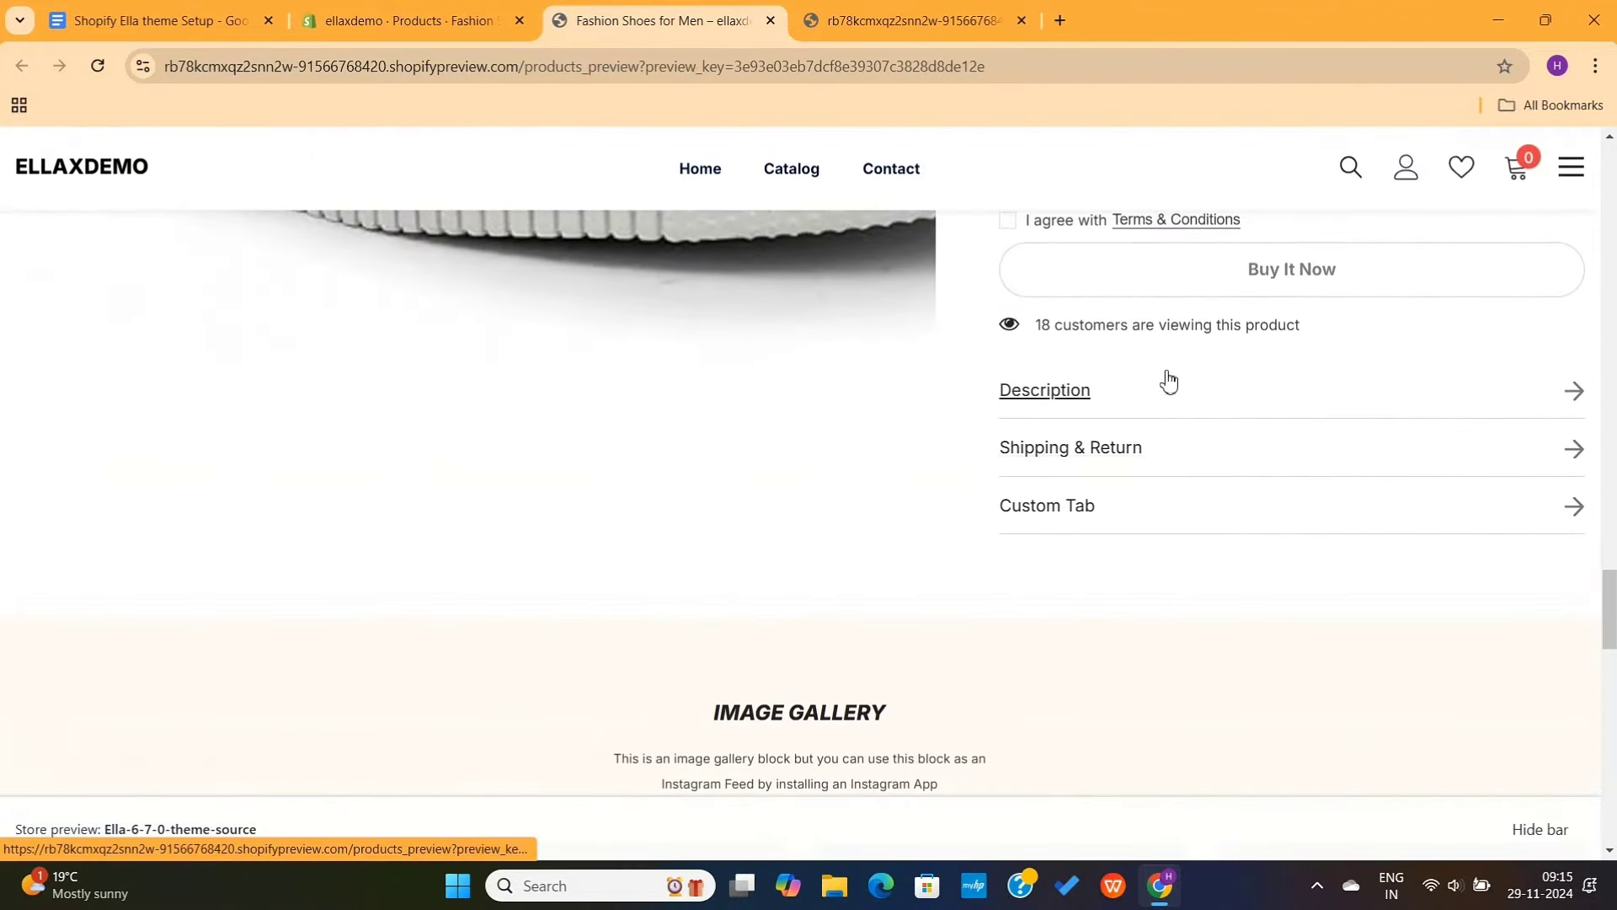
View the Description, Shipping & Return and Custom Tab panels, and look over the remaining product page sections.
{"action": "left_click", "coordinate": [1168, 380]}
{"action": "left_click", "coordinate": [996, 400]}
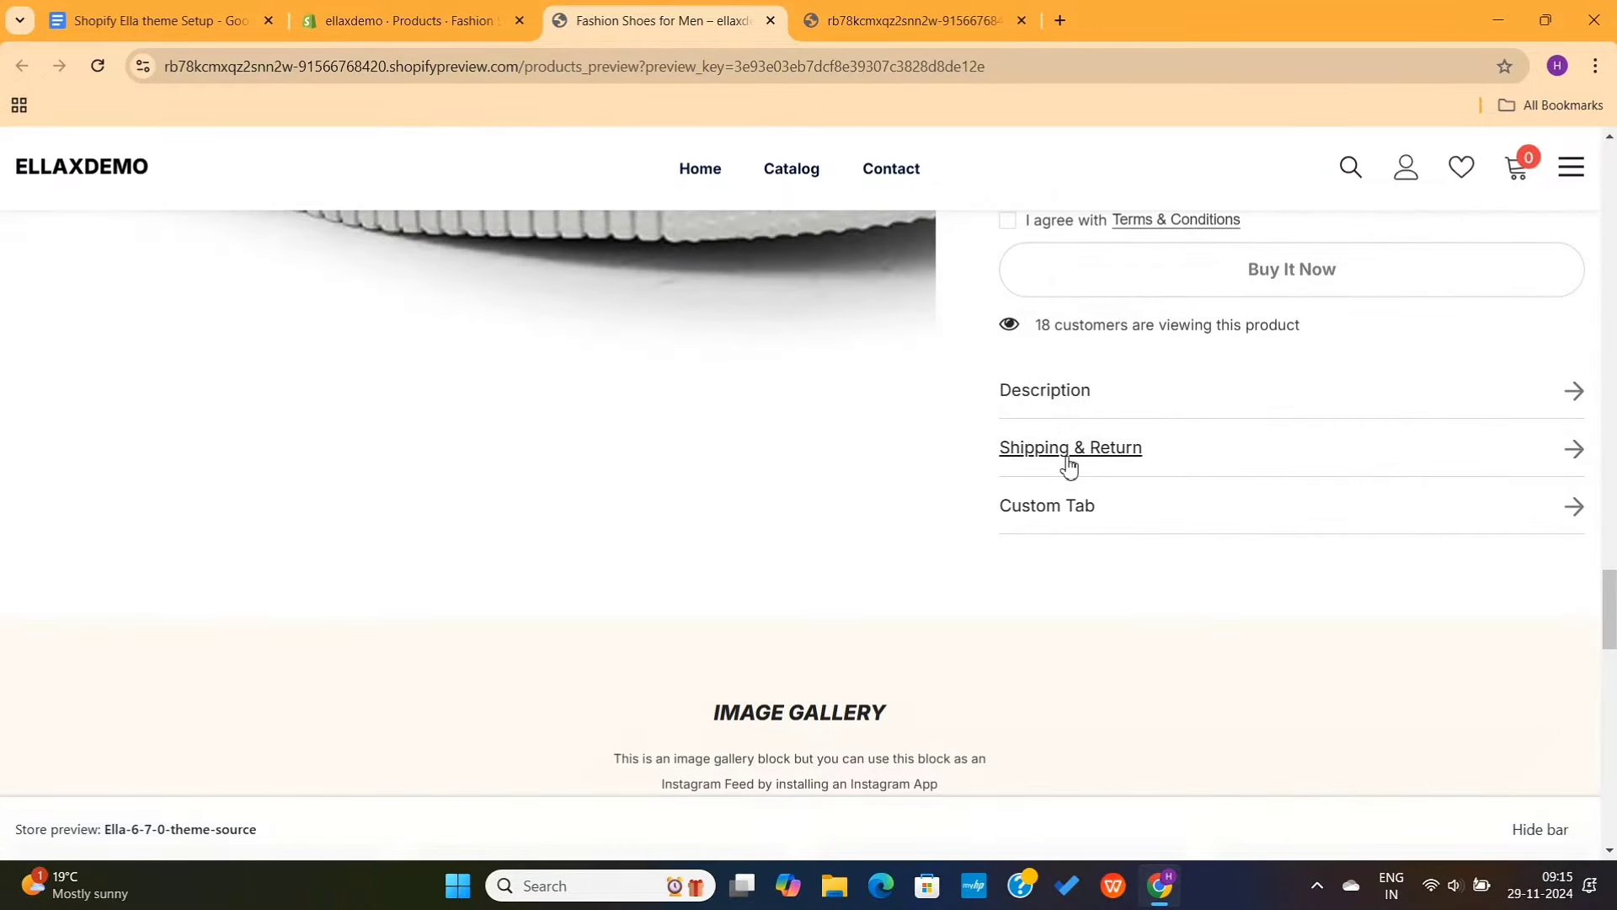
{"action": "left_click", "coordinate": [1068, 466]}
{"action": "left_click", "coordinate": [918, 523]}
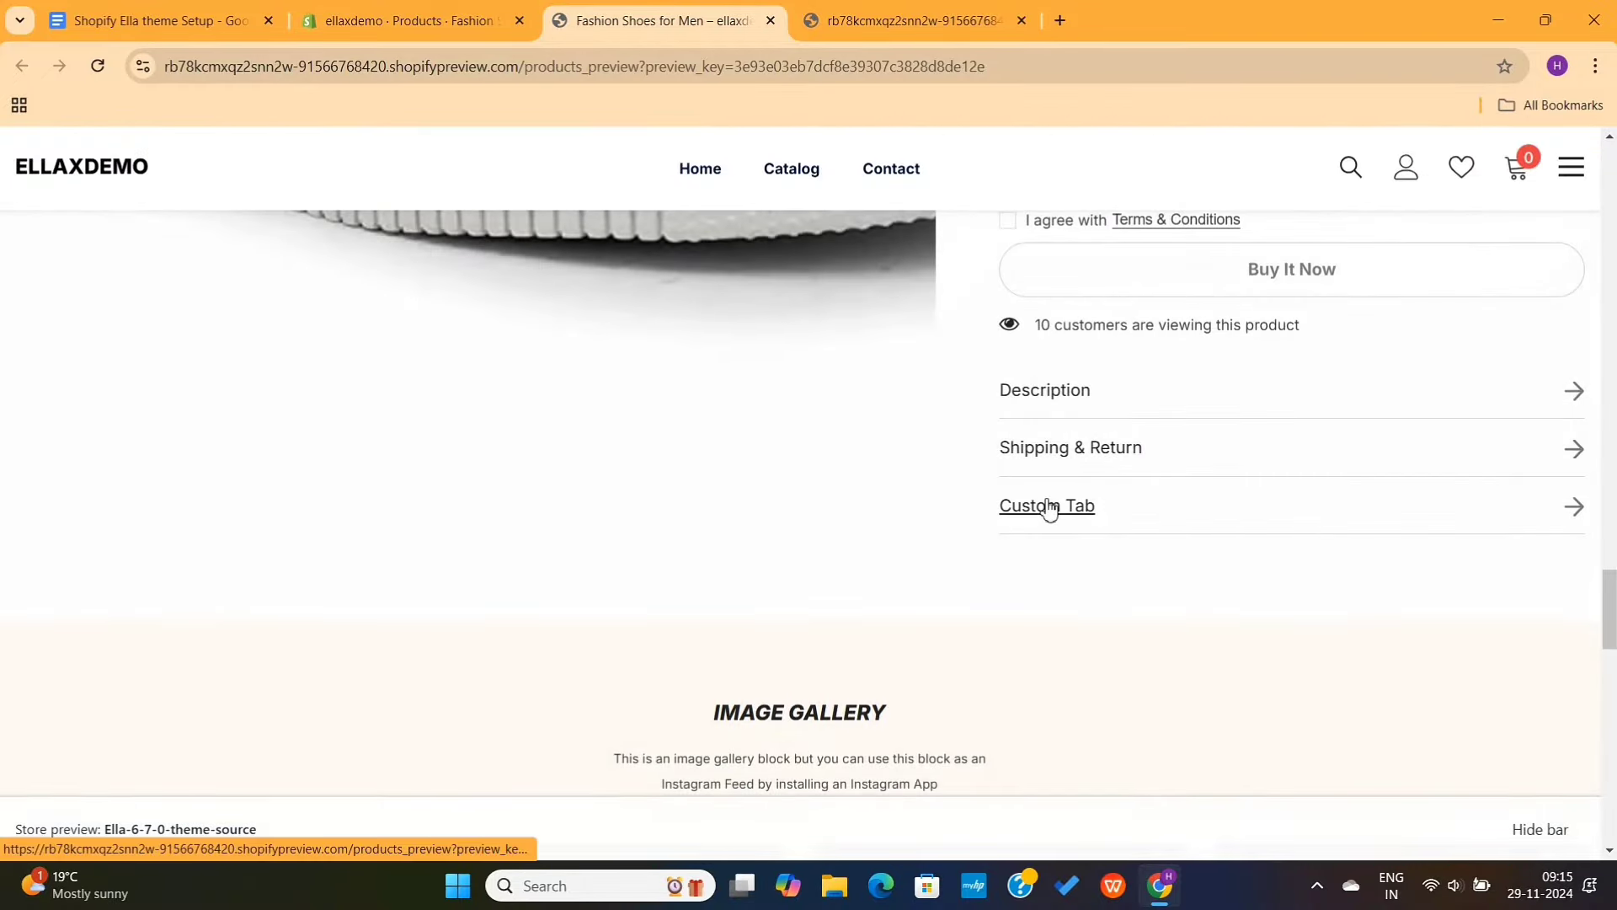
{"action": "left_click", "coordinate": [1048, 506]}
{"action": "left_click", "coordinate": [896, 513]}
{"action": "scroll", "coordinate": [1022, 497], "scroll_direction": "up", "scroll_amount": 3}
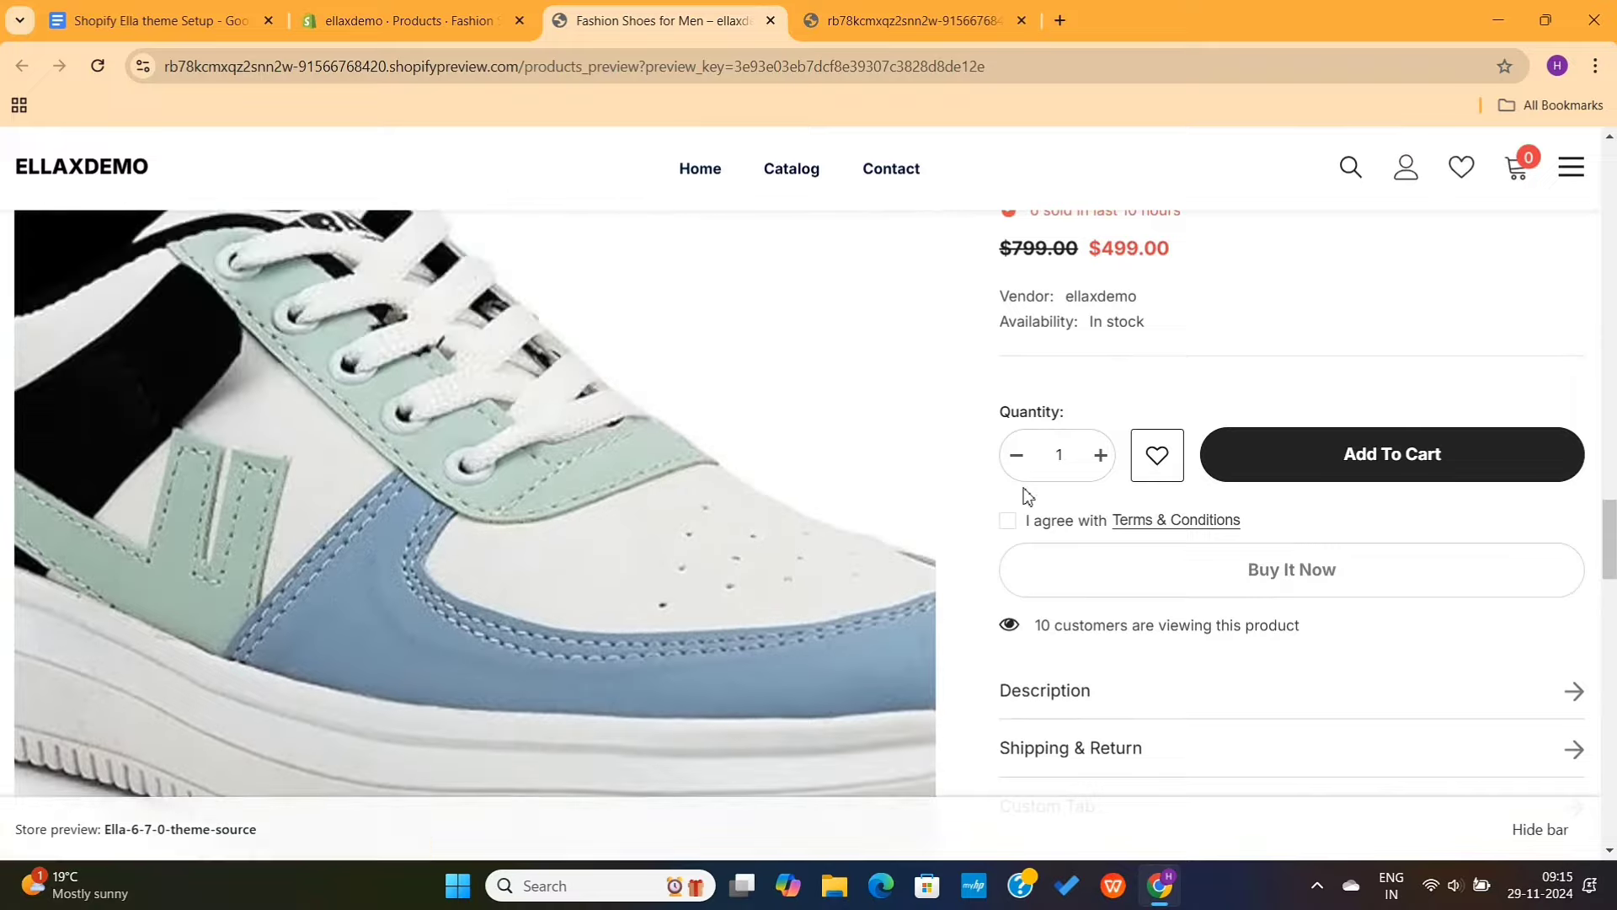
{"action": "scroll", "coordinate": [1026, 496], "scroll_direction": "down", "scroll_amount": 15}
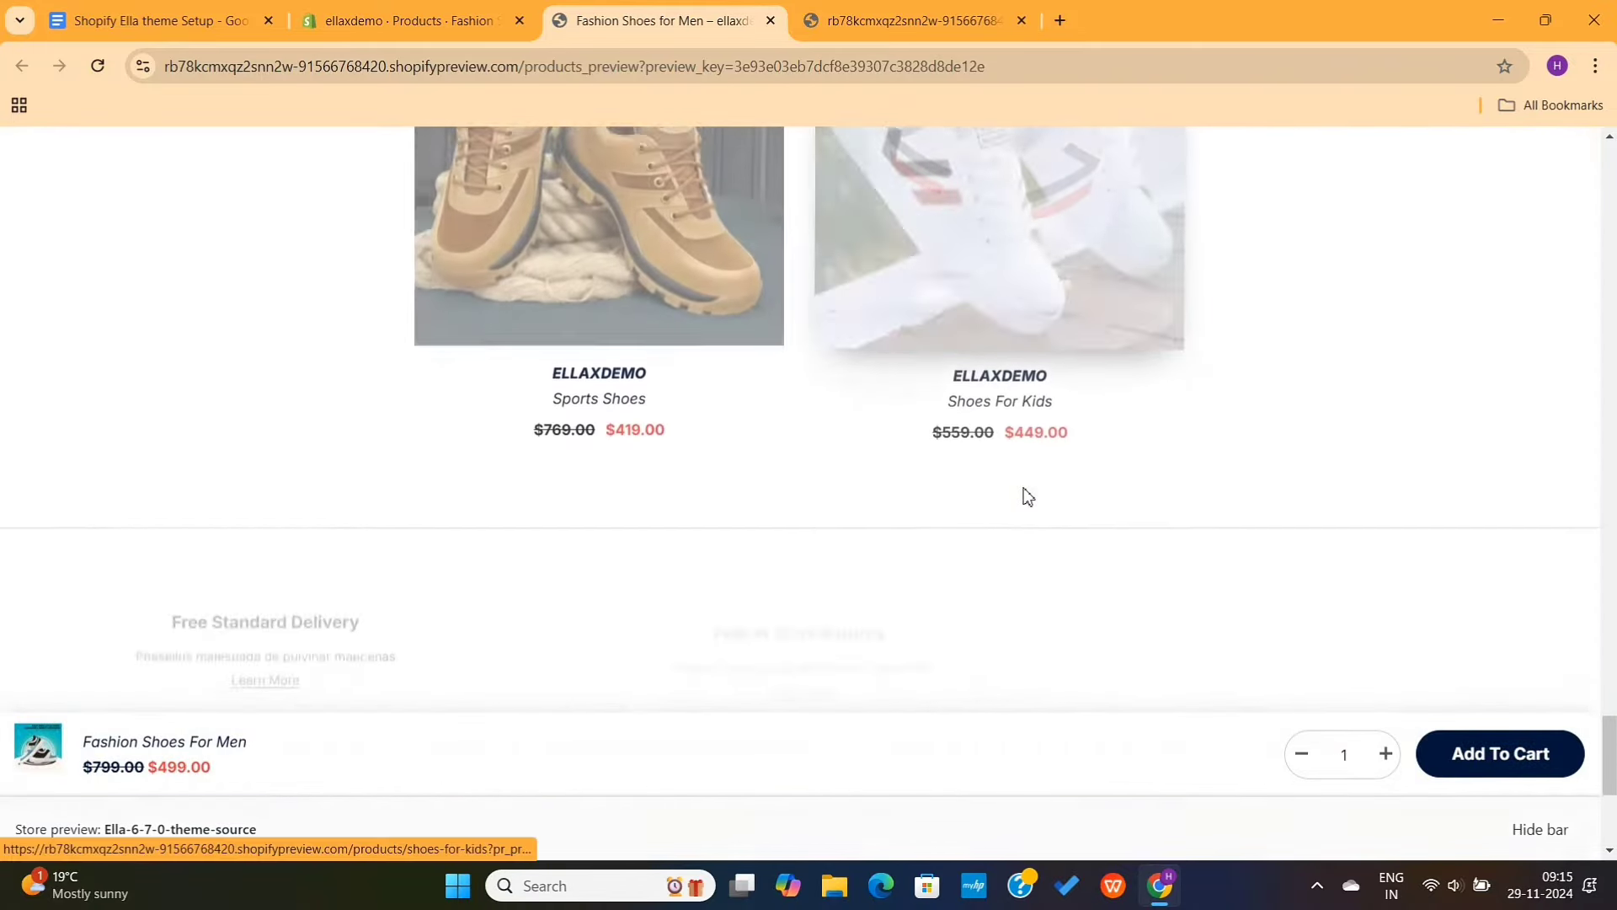
{"action": "scroll", "coordinate": [1025, 493], "scroll_direction": "up", "scroll_amount": 3}
{"action": "scroll", "coordinate": [1023, 487], "scroll_direction": "down", "scroll_amount": 6}
Close the product previews and set the product's theme template to Default product.
{"action": "key", "text": "ctrl+w"}
{"action": "key", "text": "ctrl+w"}
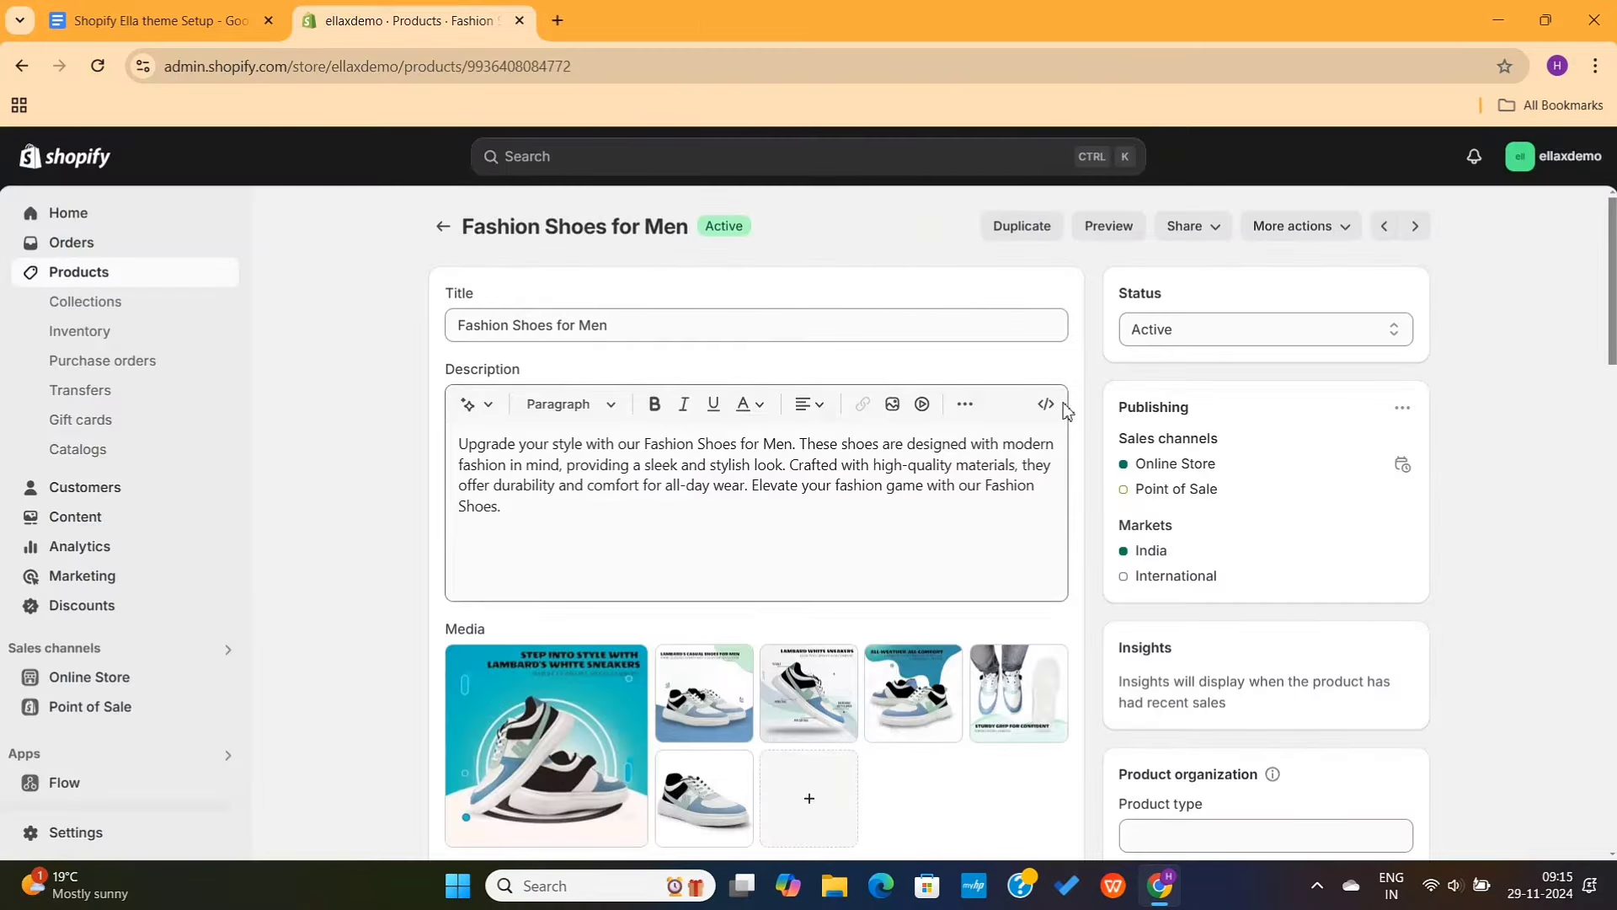
{"action": "scroll", "coordinate": [1065, 410], "scroll_direction": "down", "scroll_amount": 10}
{"action": "scroll", "coordinate": [1311, 343], "scroll_direction": "up", "scroll_amount": 1}
{"action": "left_click", "coordinate": [1266, 287]}
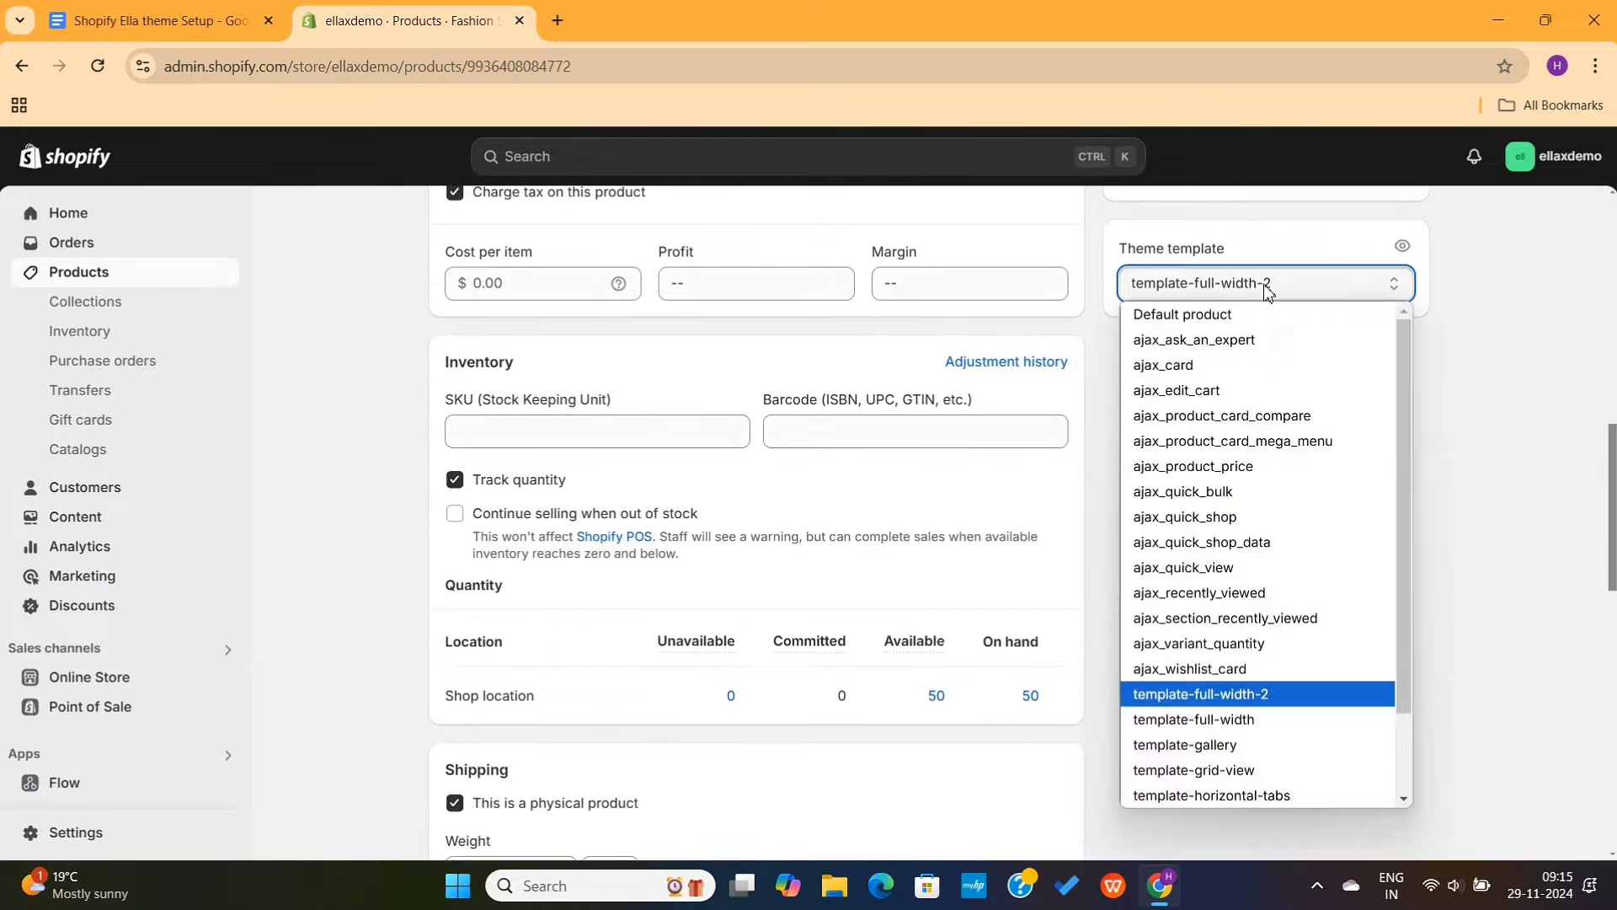
{"action": "left_click", "coordinate": [1258, 315]}
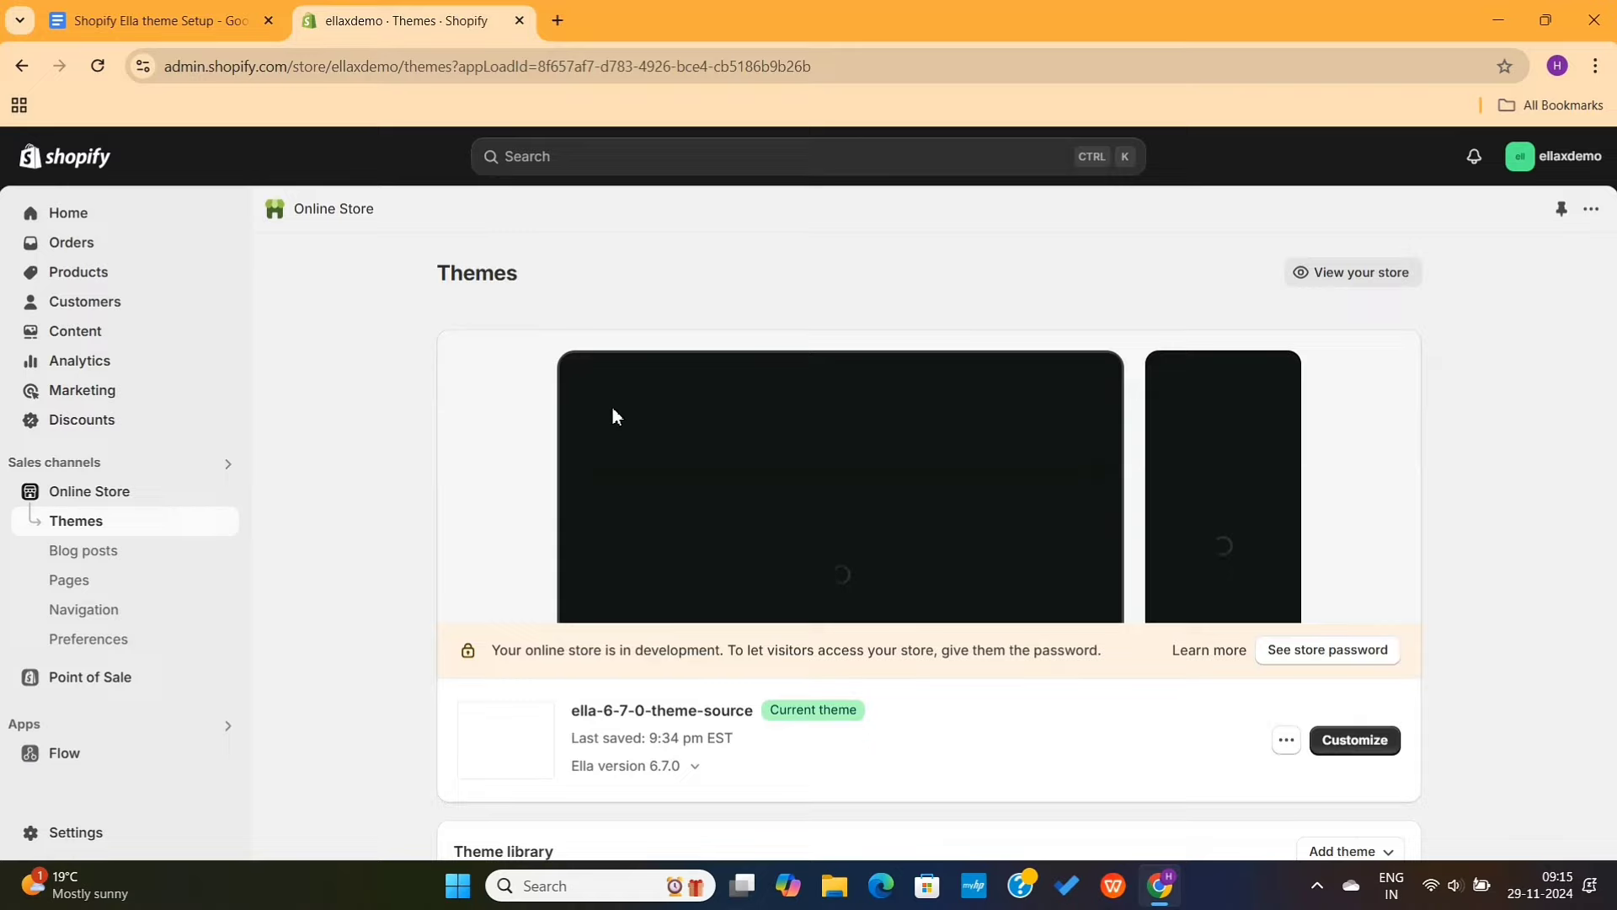
Customize the current ella-6-7-0-theme-source theme and open its Default collection template.
{"action": "left_click", "coordinate": [1386, 753]}
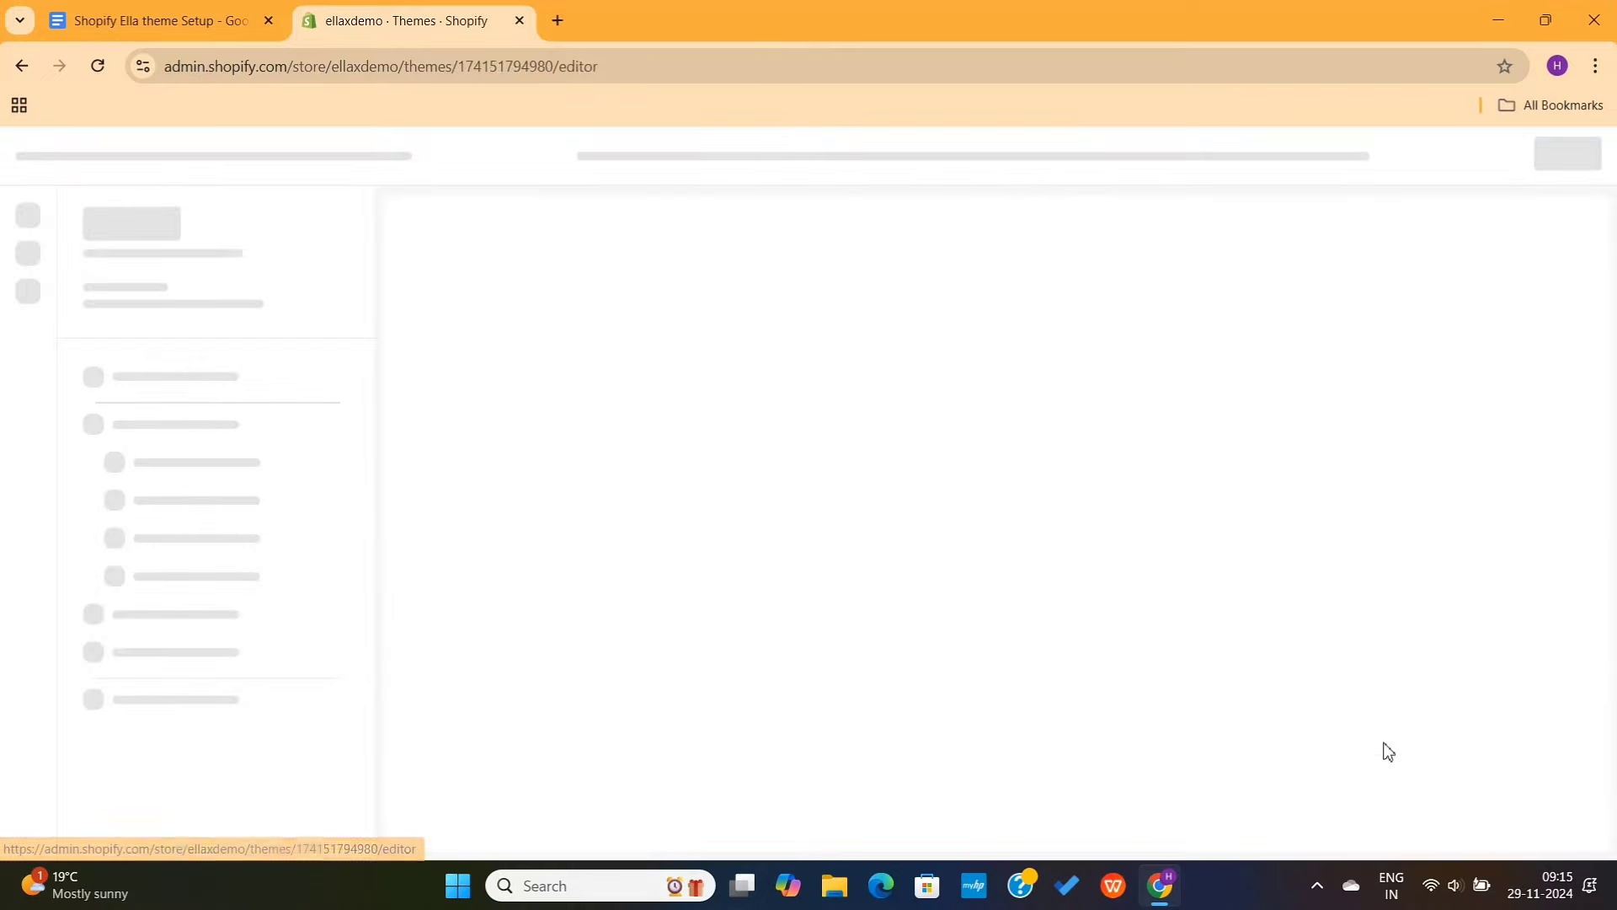
{"action": "left_click", "coordinate": [973, 160]}
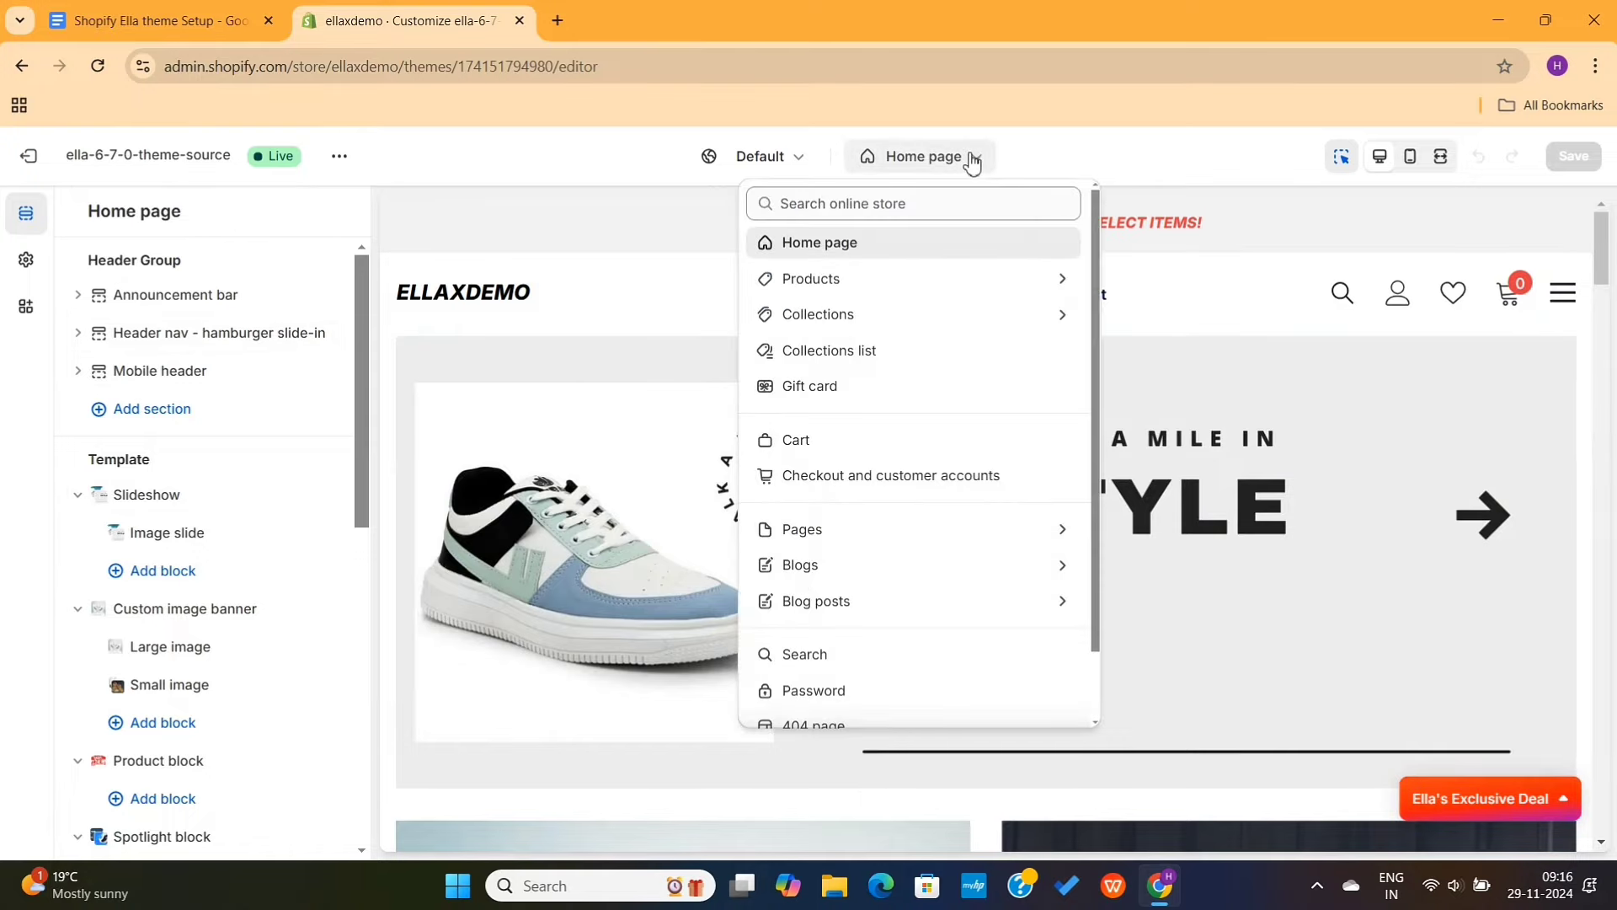
{"action": "left_click", "coordinate": [1063, 320]}
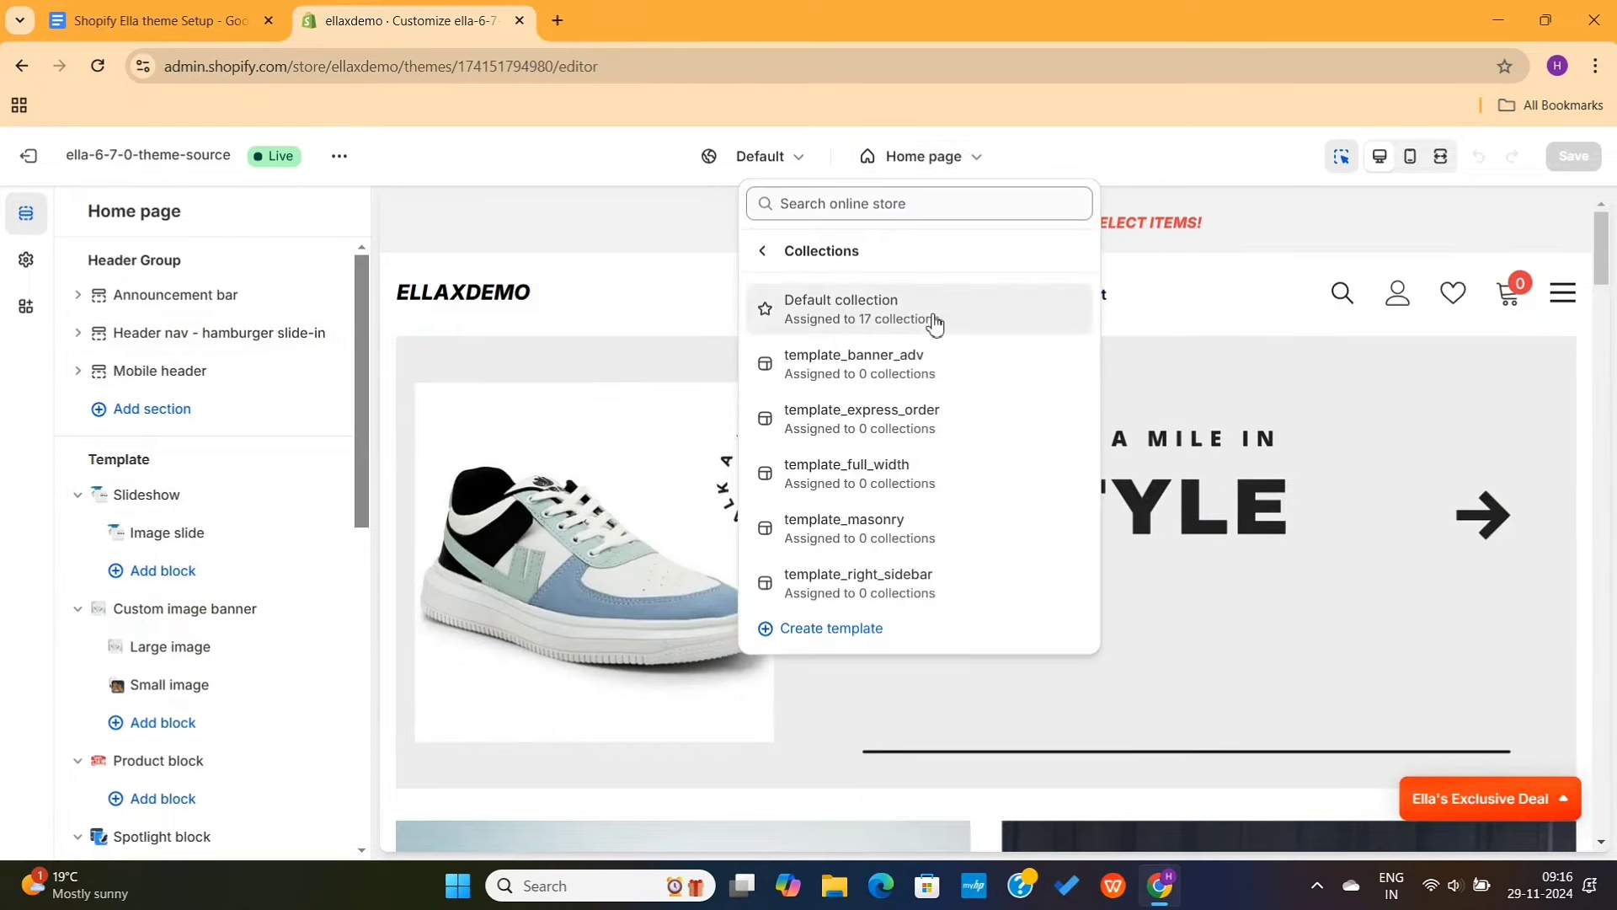
{"action": "left_click", "coordinate": [920, 323]}
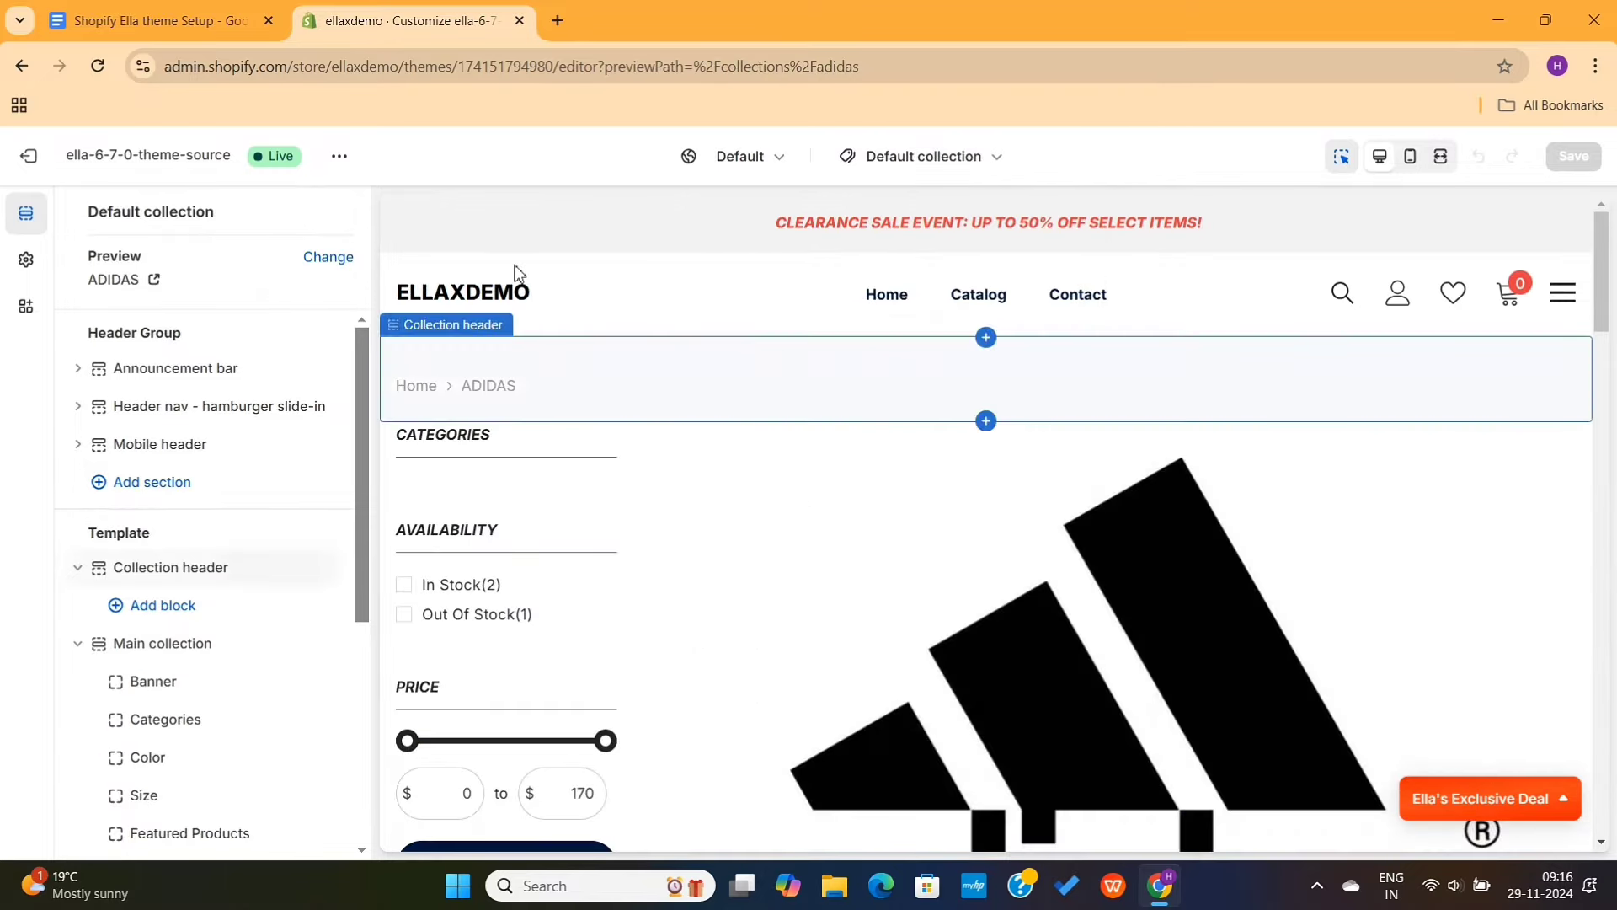
Change the collection previewed in the Default collection template to Trendy Shoes.
{"action": "left_click", "coordinate": [331, 260]}
{"action": "scroll", "coordinate": [263, 523], "scroll_direction": "down", "scroll_amount": 5}
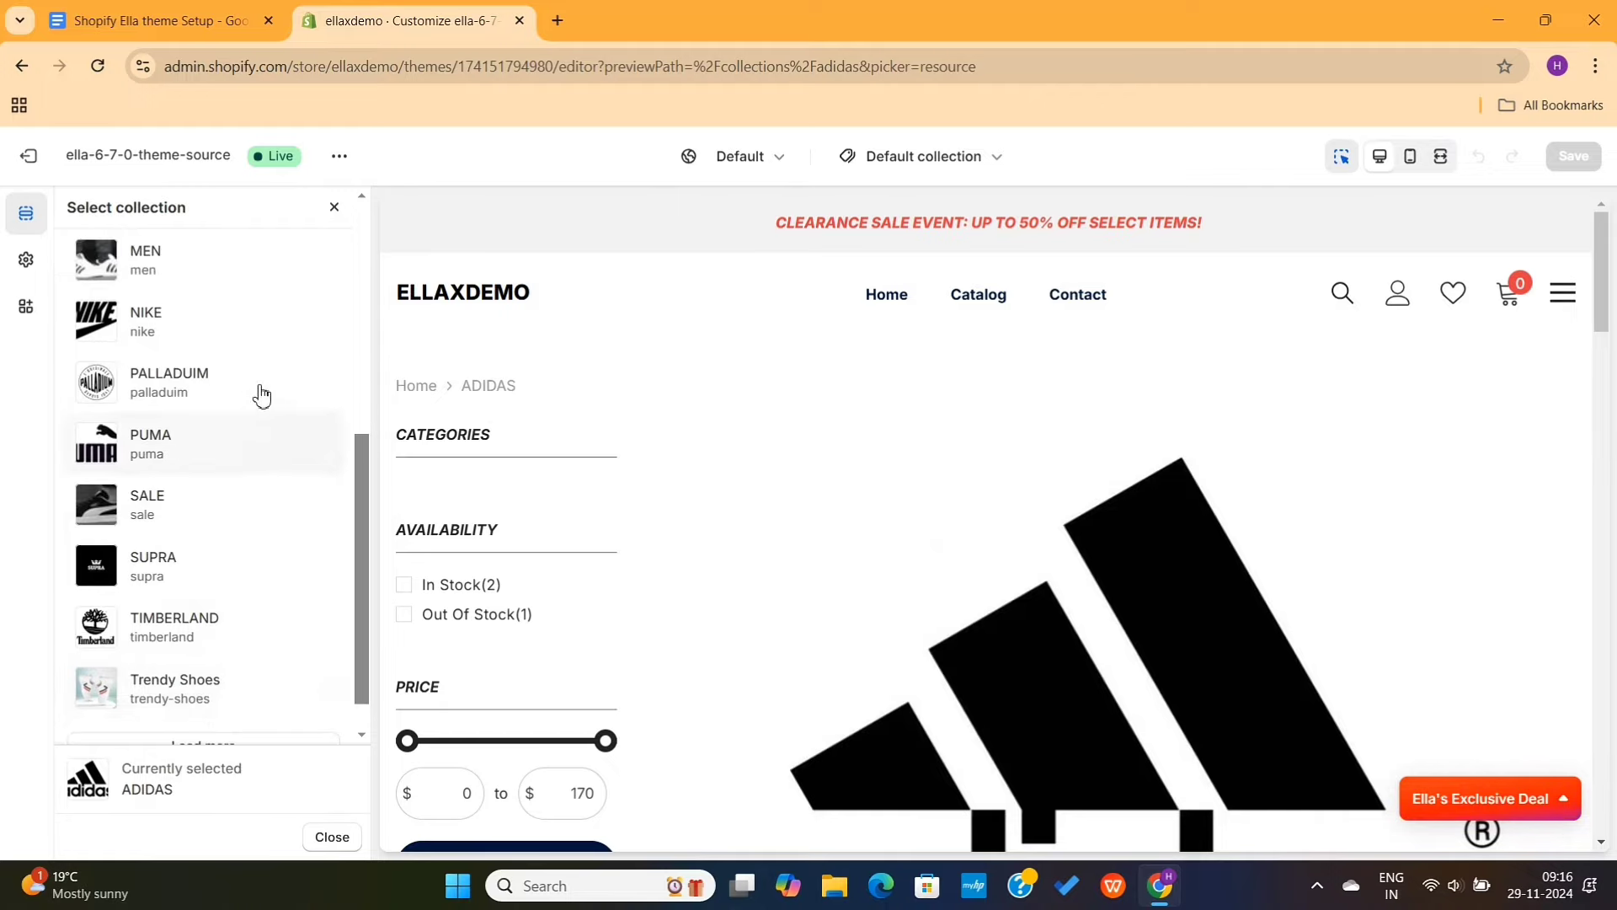
{"action": "left_click", "coordinate": [200, 630]}
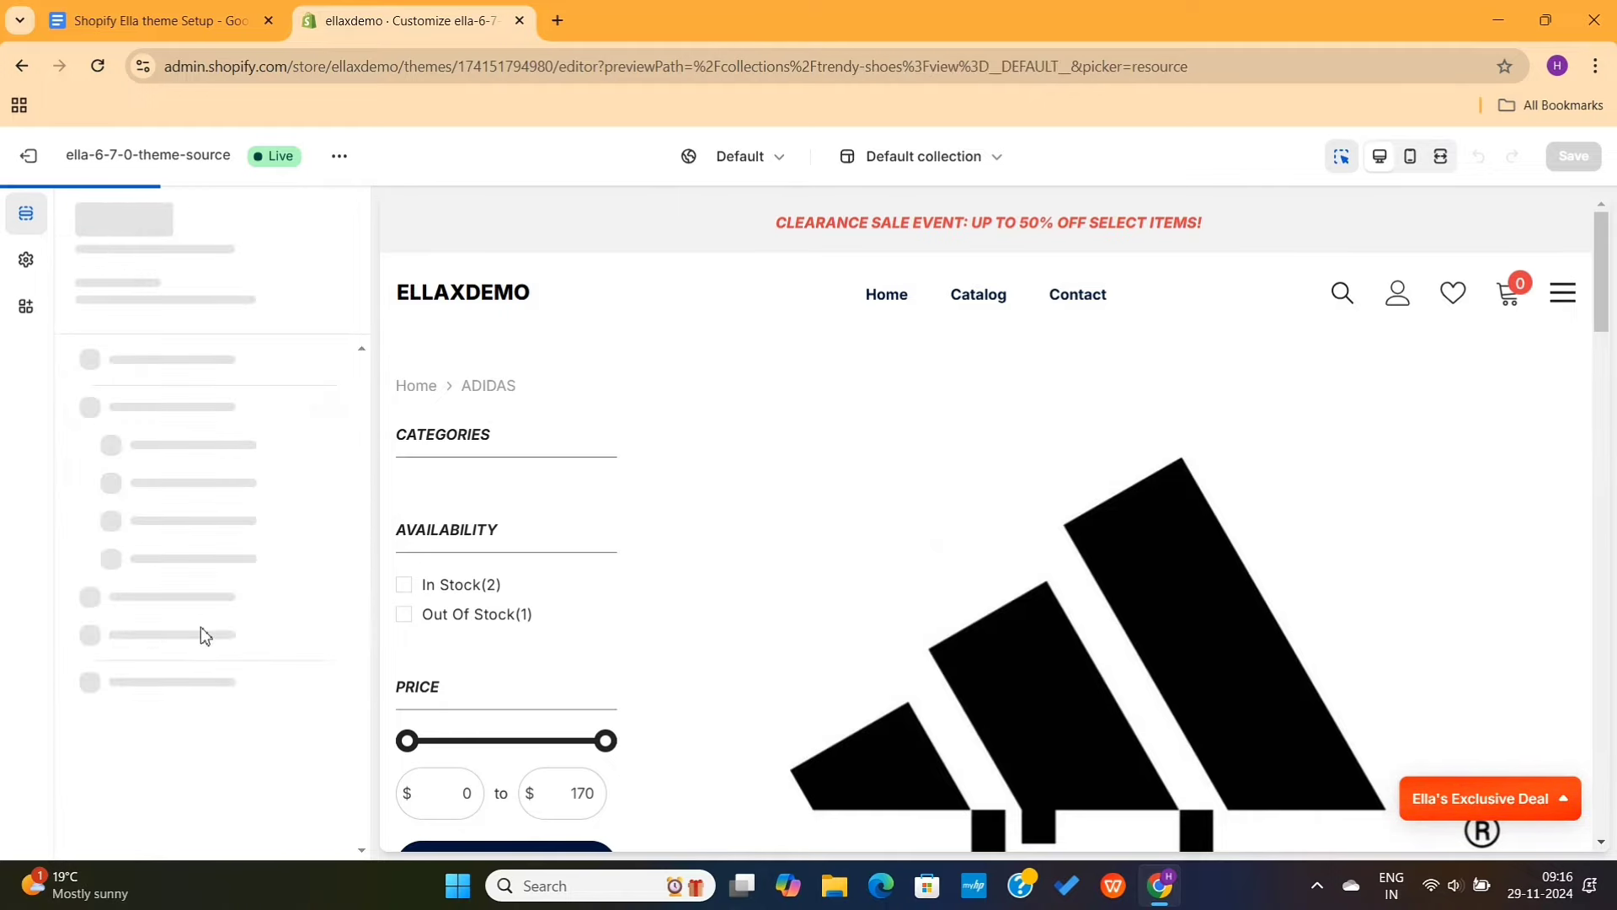
Examine the Trendy Shoes collection page's banner, product grid, availability and price filters, and sidebar blocks.
{"action": "scroll", "coordinate": [1095, 472], "scroll_direction": "down", "scroll_amount": 4}
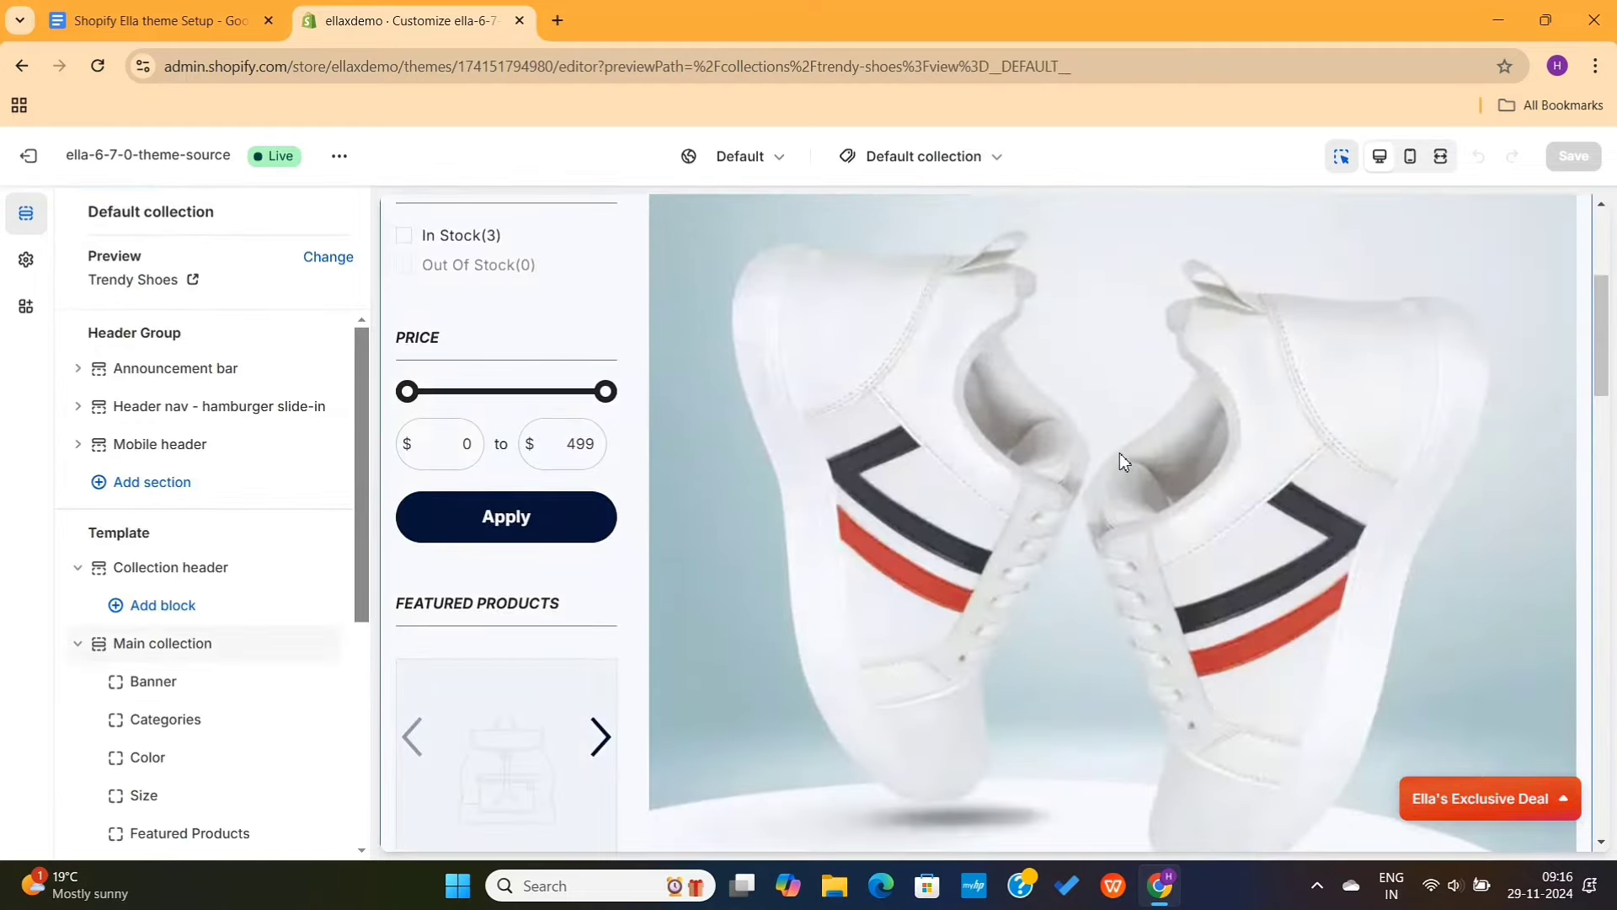
{"action": "scroll", "coordinate": [1120, 455], "scroll_direction": "down", "scroll_amount": 5}
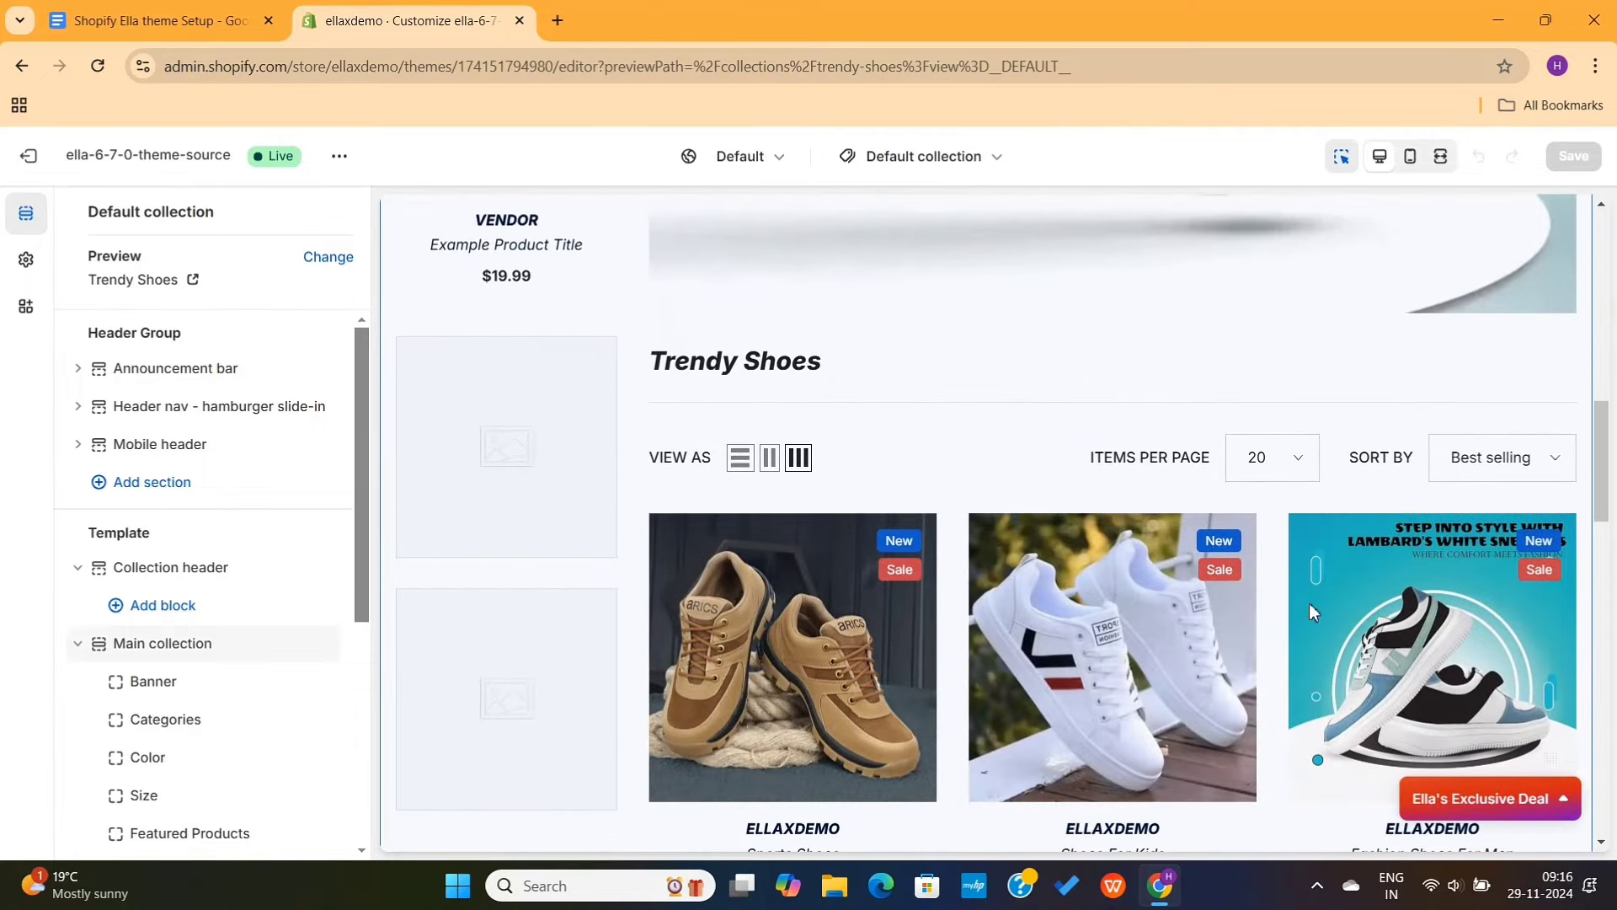
{"action": "scroll", "coordinate": [1309, 611], "scroll_direction": "down", "scroll_amount": 3}
{"action": "scroll", "coordinate": [1053, 426], "scroll_direction": "down", "scroll_amount": 3}
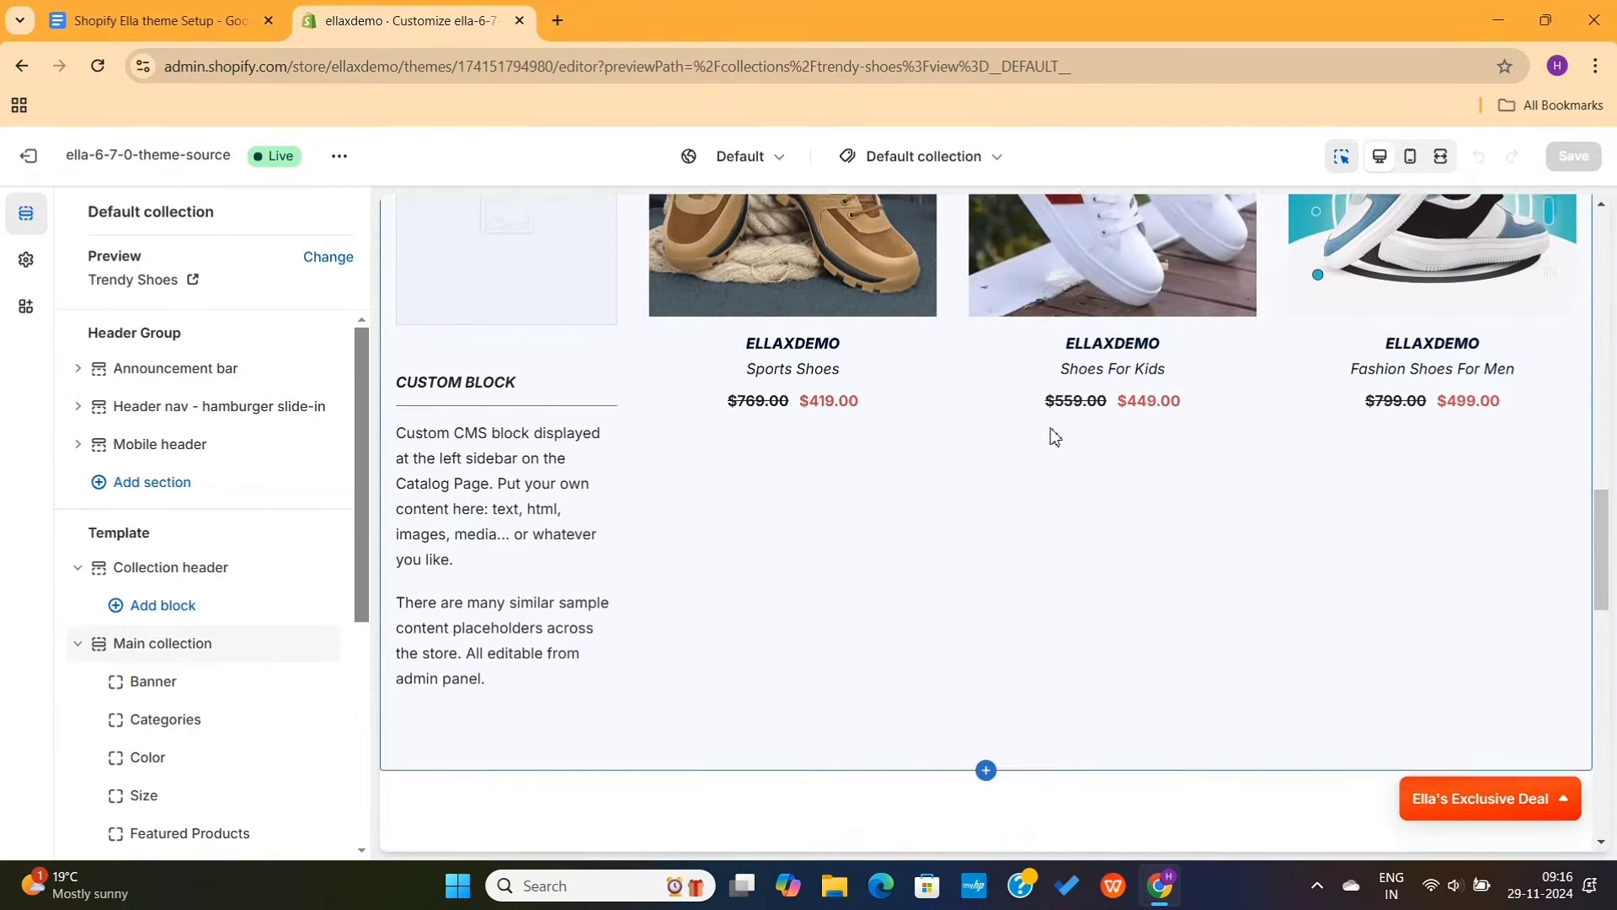
{"action": "scroll", "coordinate": [1050, 428], "scroll_direction": "up", "scroll_amount": 5}
{"action": "scroll", "coordinate": [1051, 434], "scroll_direction": "up", "scroll_amount": 8}
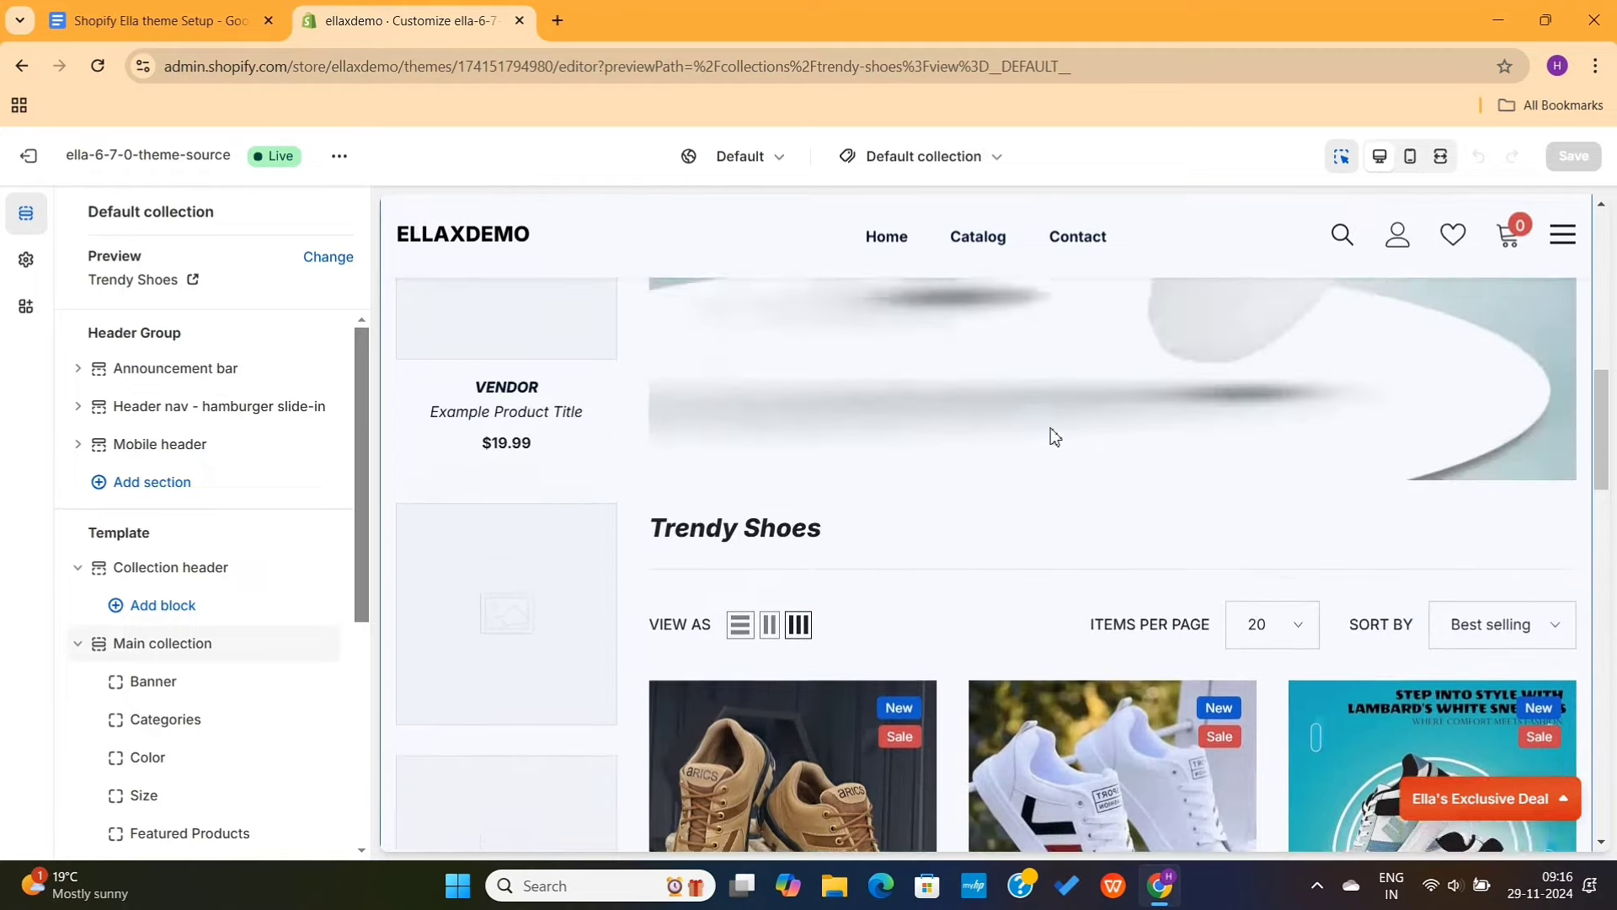
{"action": "scroll", "coordinate": [556, 438], "scroll_direction": "up", "scroll_amount": 4}
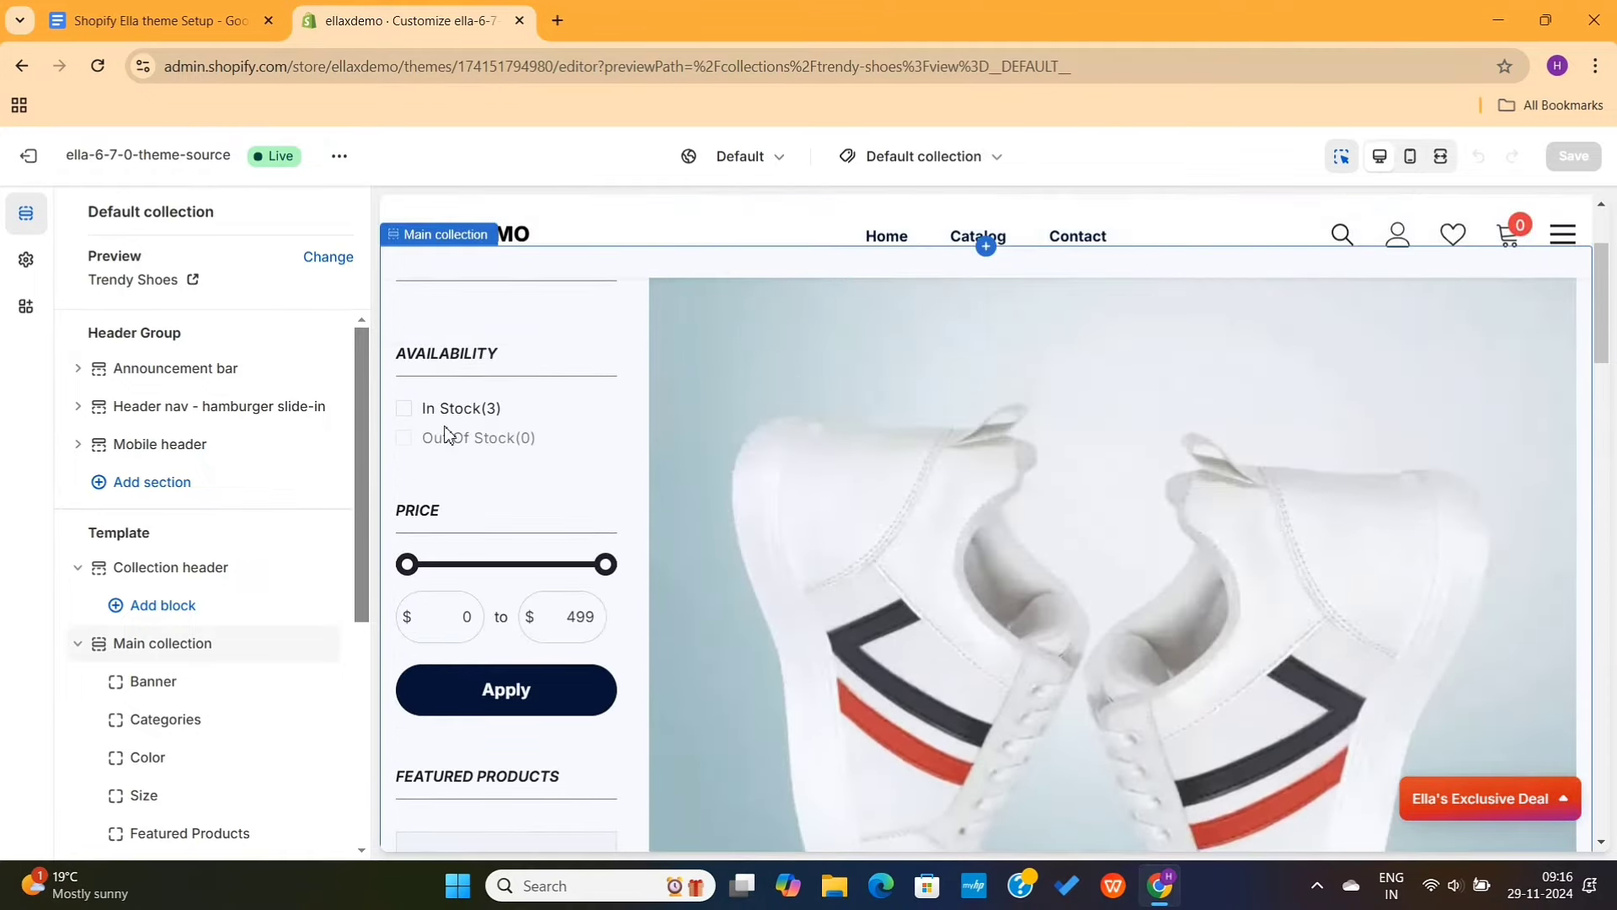
{"action": "scroll", "coordinate": [445, 434], "scroll_direction": "up", "scroll_amount": 2}
{"action": "scroll", "coordinate": [469, 463], "scroll_direction": "down", "scroll_amount": 3}
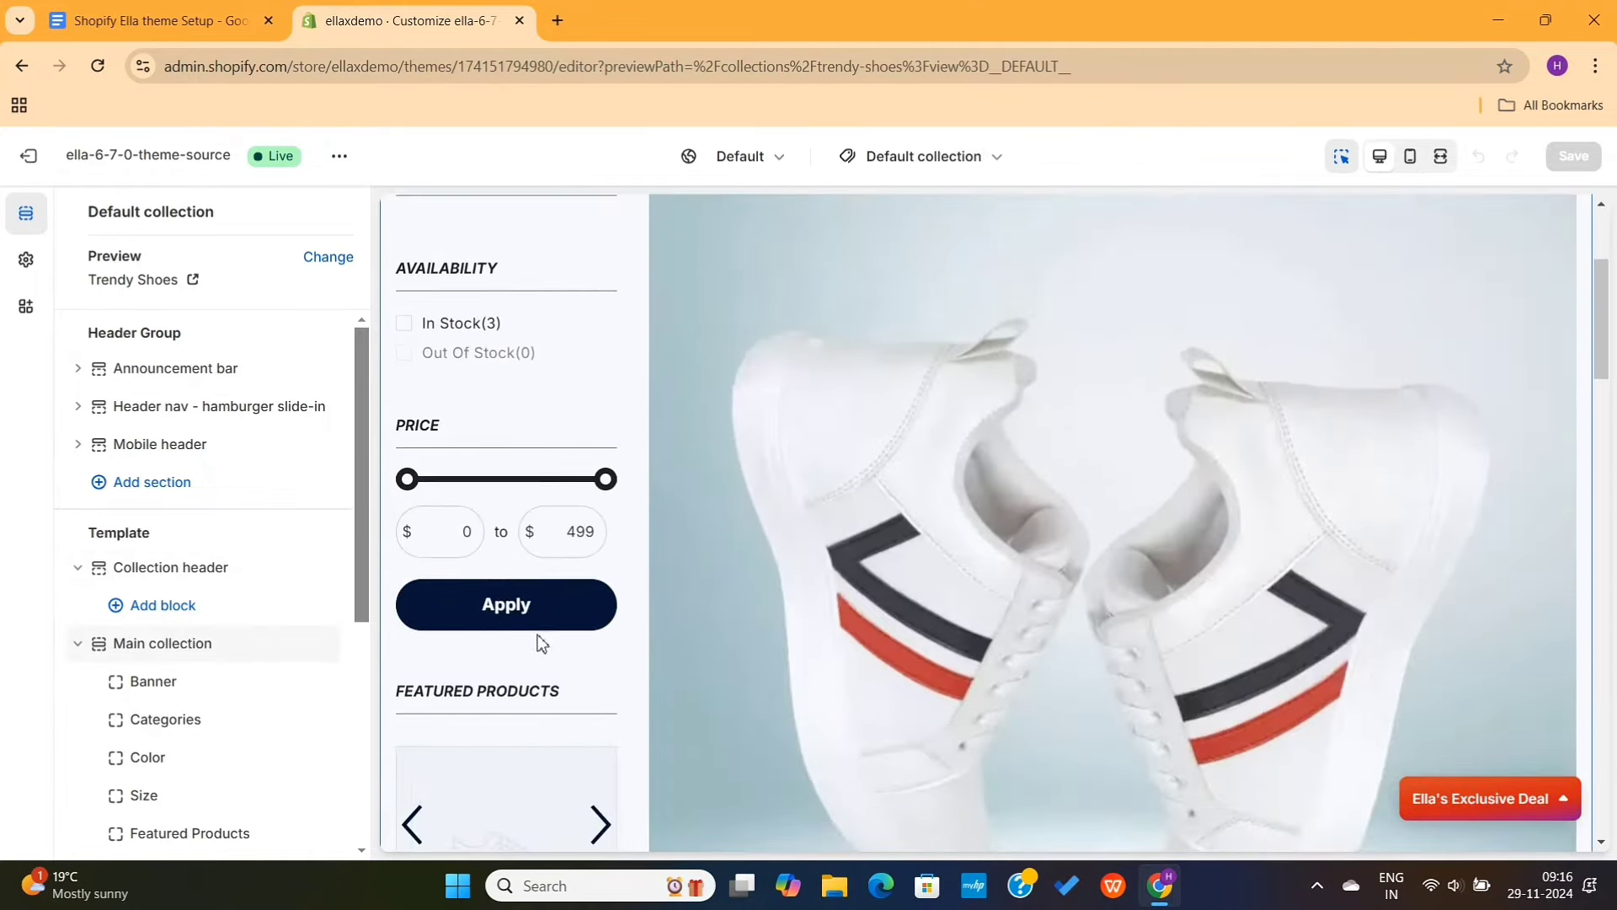
{"action": "scroll", "coordinate": [538, 639], "scroll_direction": "down", "scroll_amount": 5}
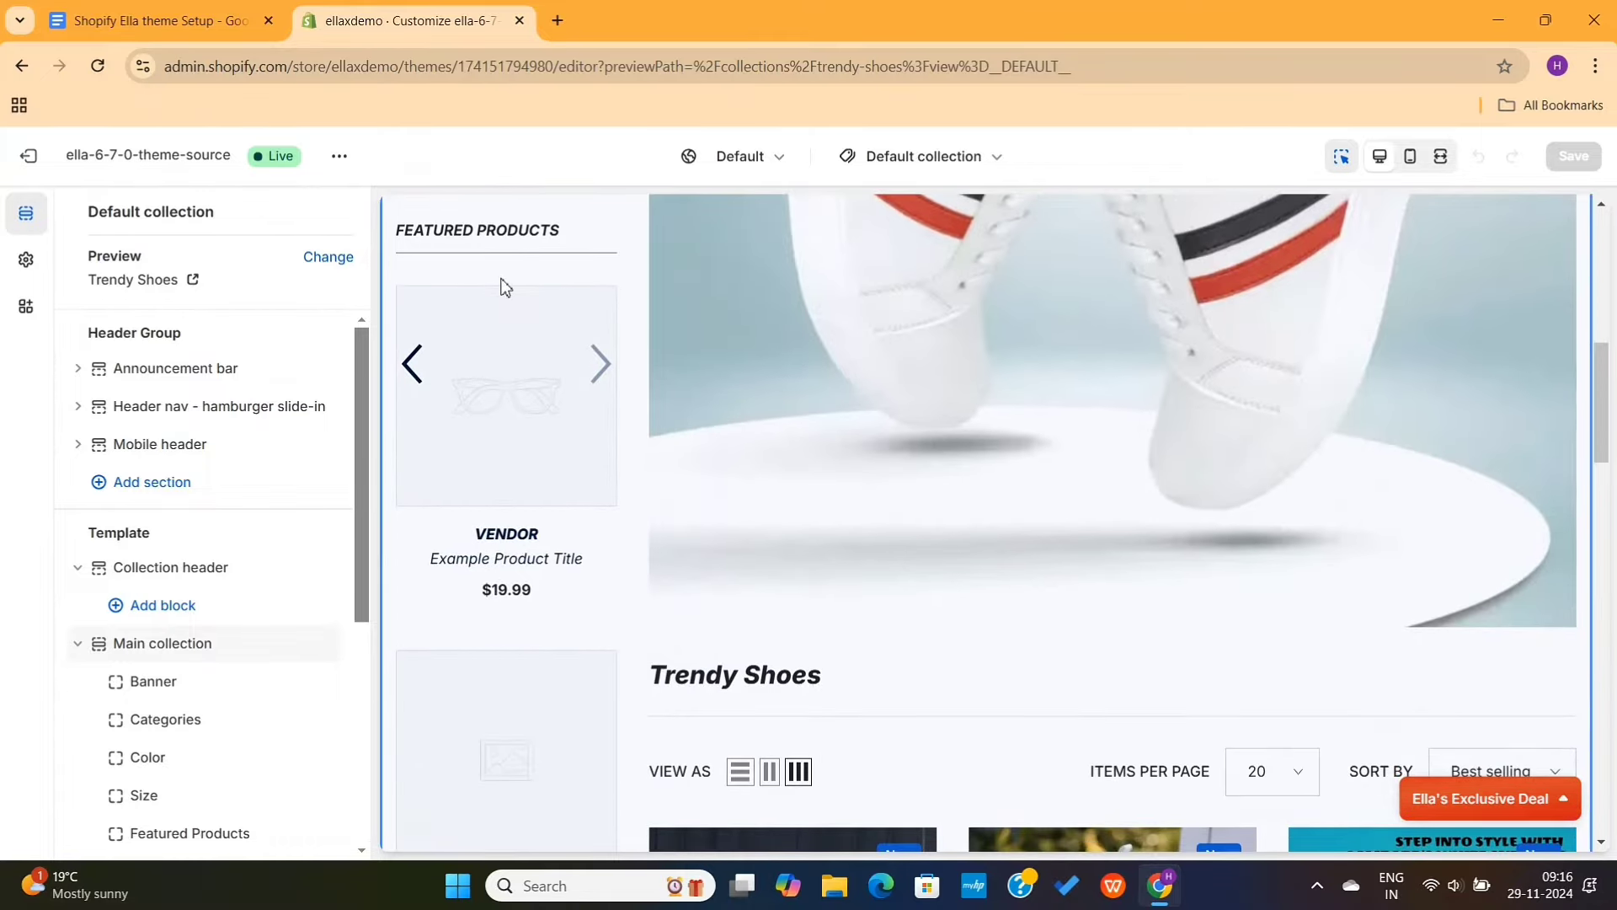
Set the collection of the Featured Products sidebar block to CONVERSE.
{"action": "left_click", "coordinate": [501, 287]}
{"action": "scroll", "coordinate": [578, 315], "scroll_direction": "up", "scroll_amount": 3}
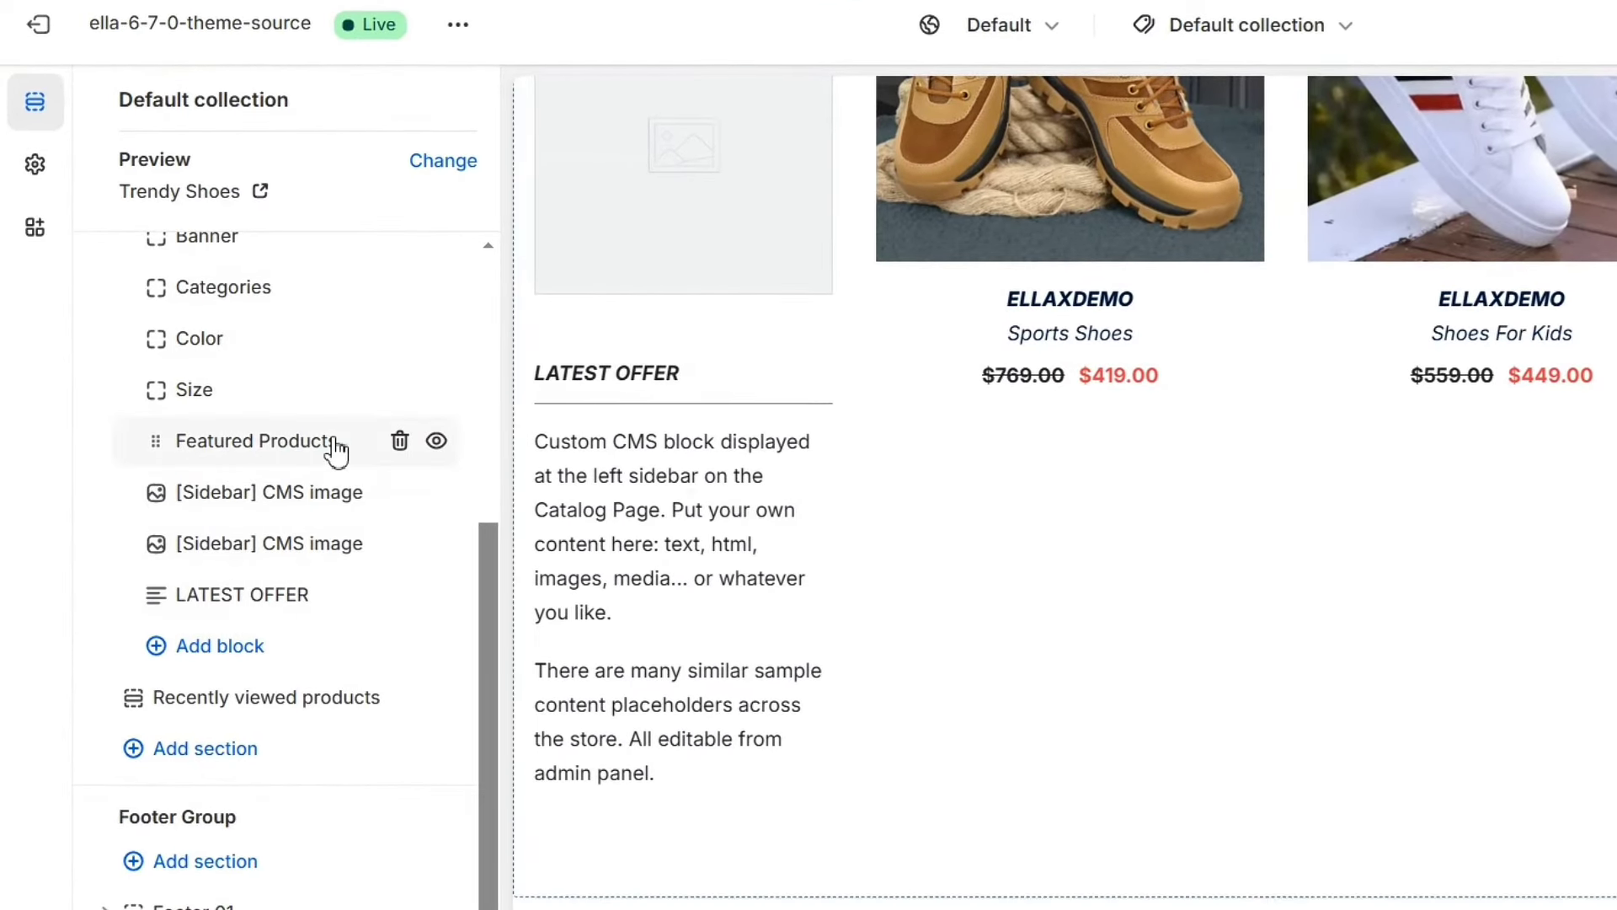
{"action": "left_click", "coordinate": [335, 452]}
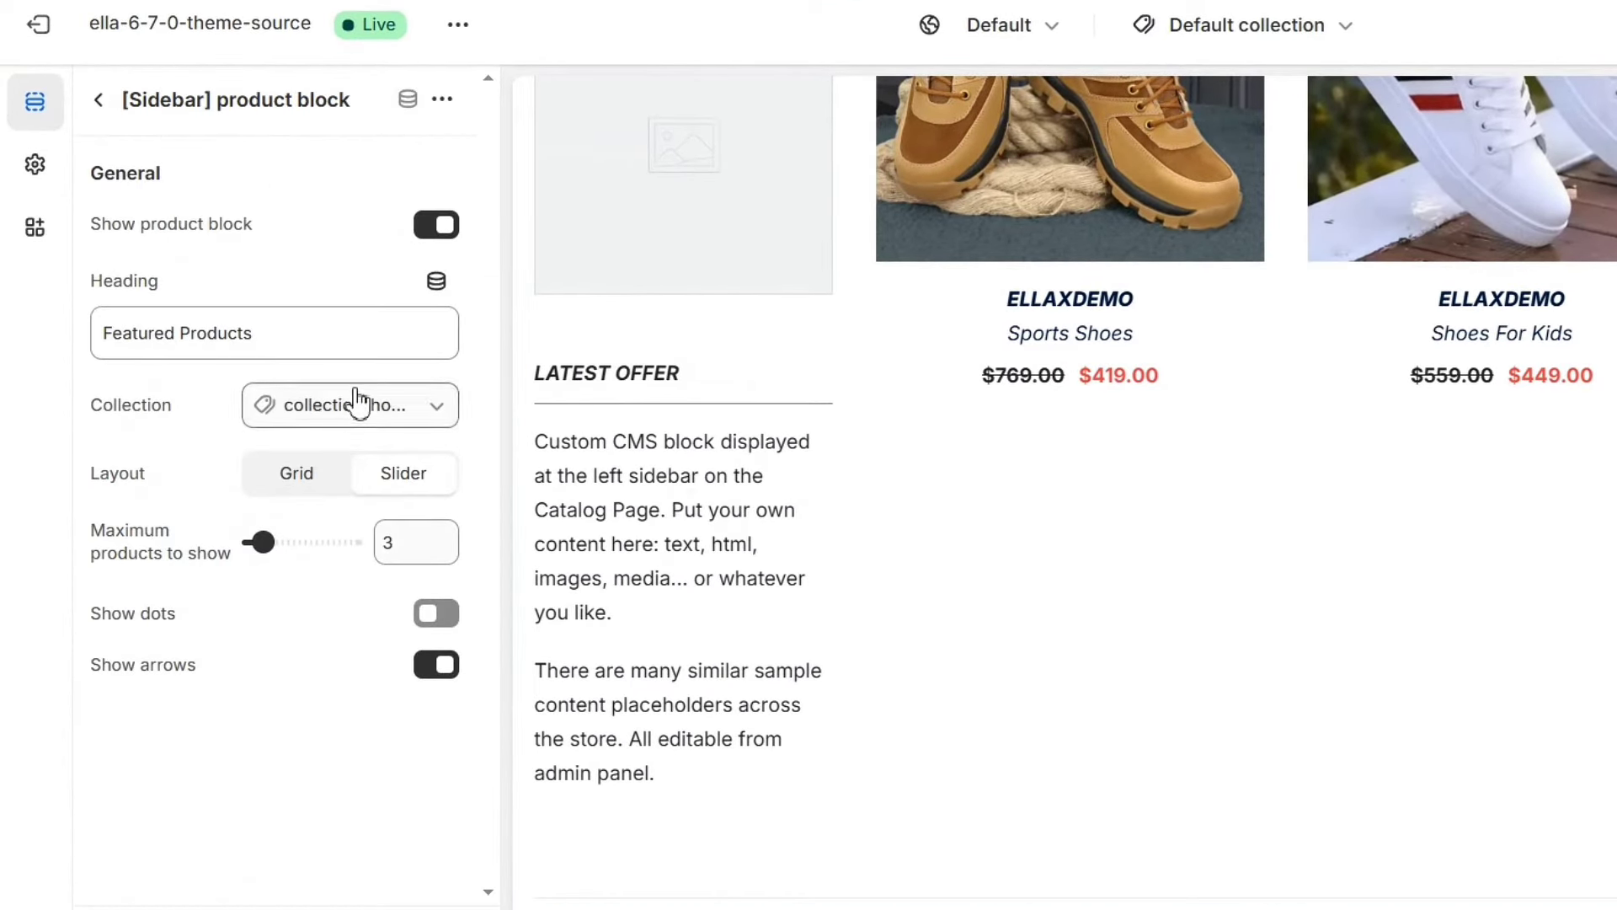
{"action": "scroll", "coordinate": [619, 304], "scroll_direction": "up", "scroll_amount": 5}
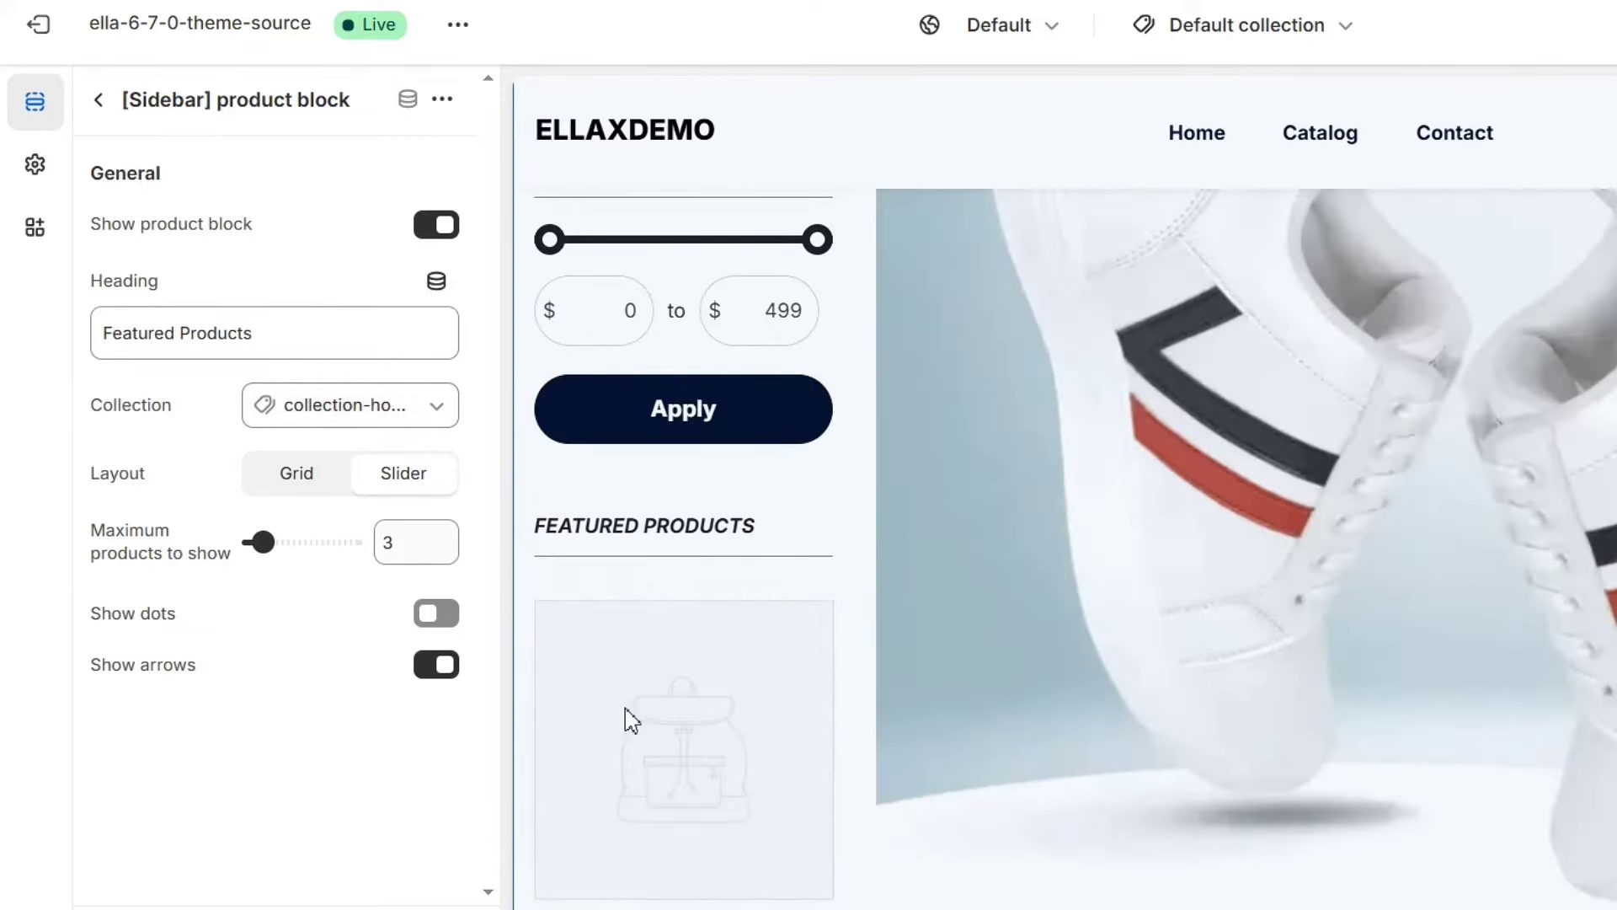
{"action": "left_click", "coordinate": [383, 422]}
{"action": "left_click", "coordinate": [375, 468]}
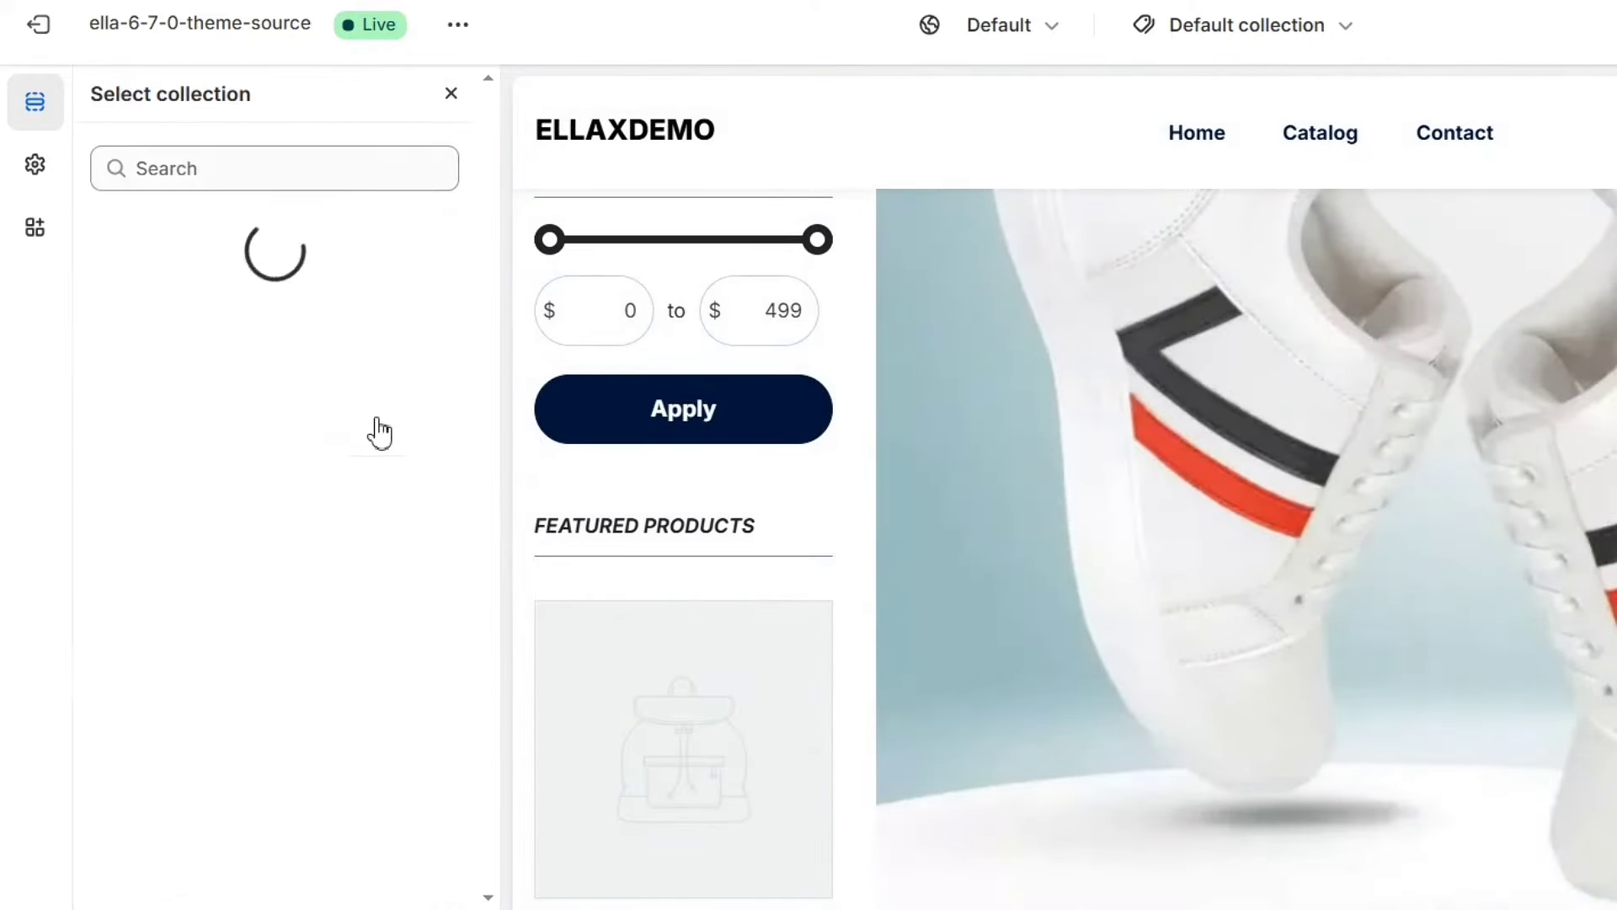
{"action": "left_click", "coordinate": [276, 504]}
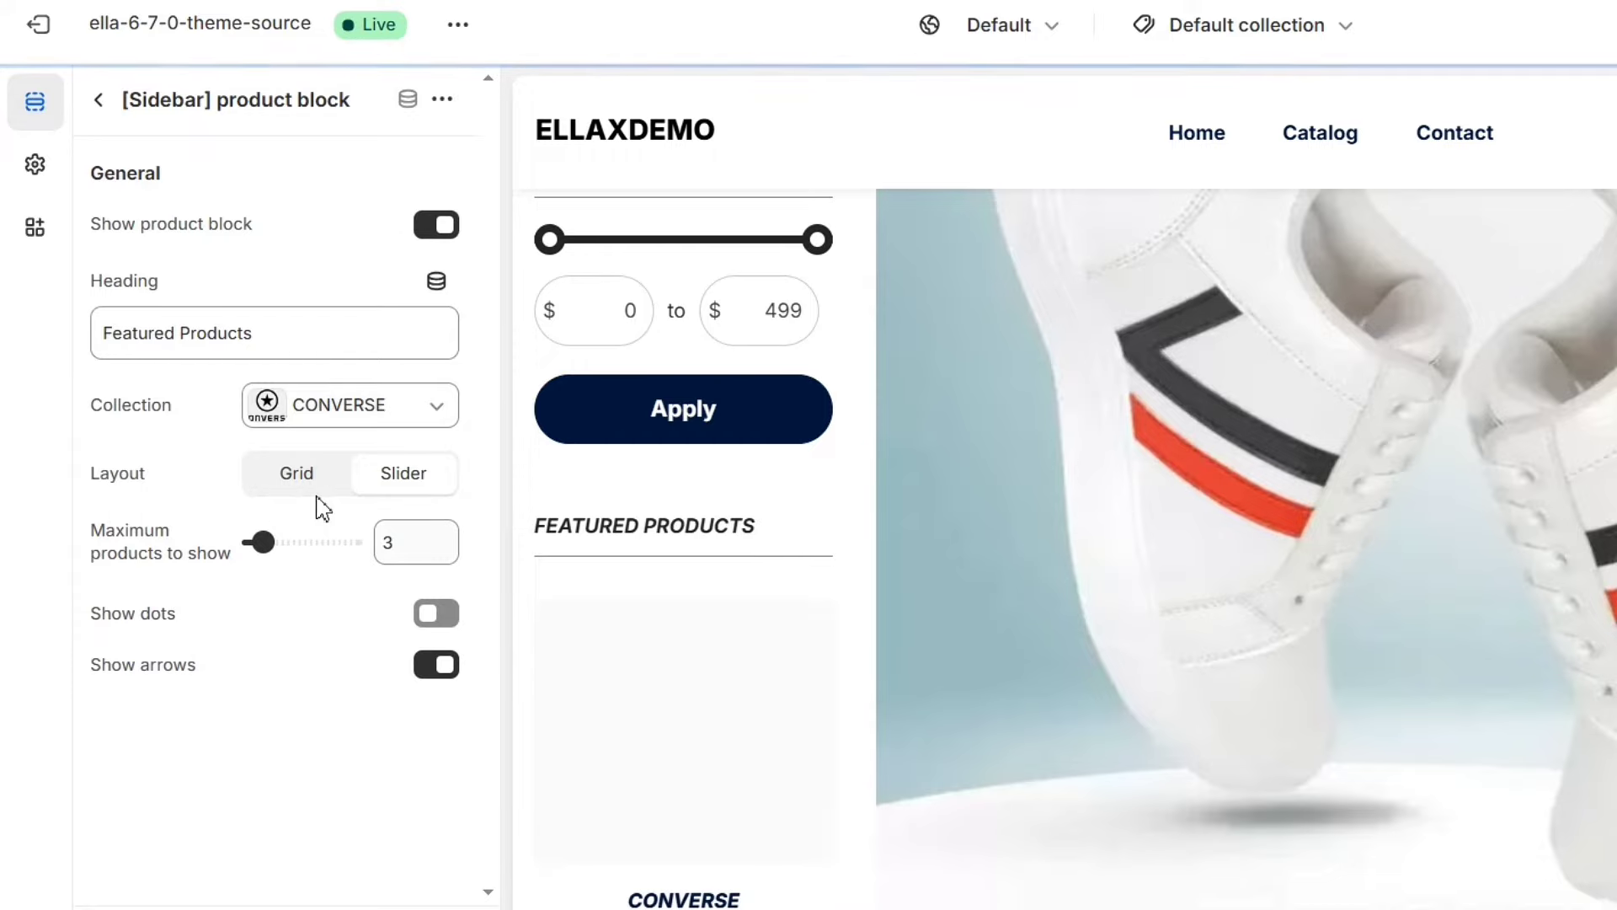
Set the first [Sidebar] CMS image block's picture to a black shoe image from the store's files.
{"action": "scroll", "coordinate": [817, 615], "scroll_direction": "down", "scroll_amount": 6}
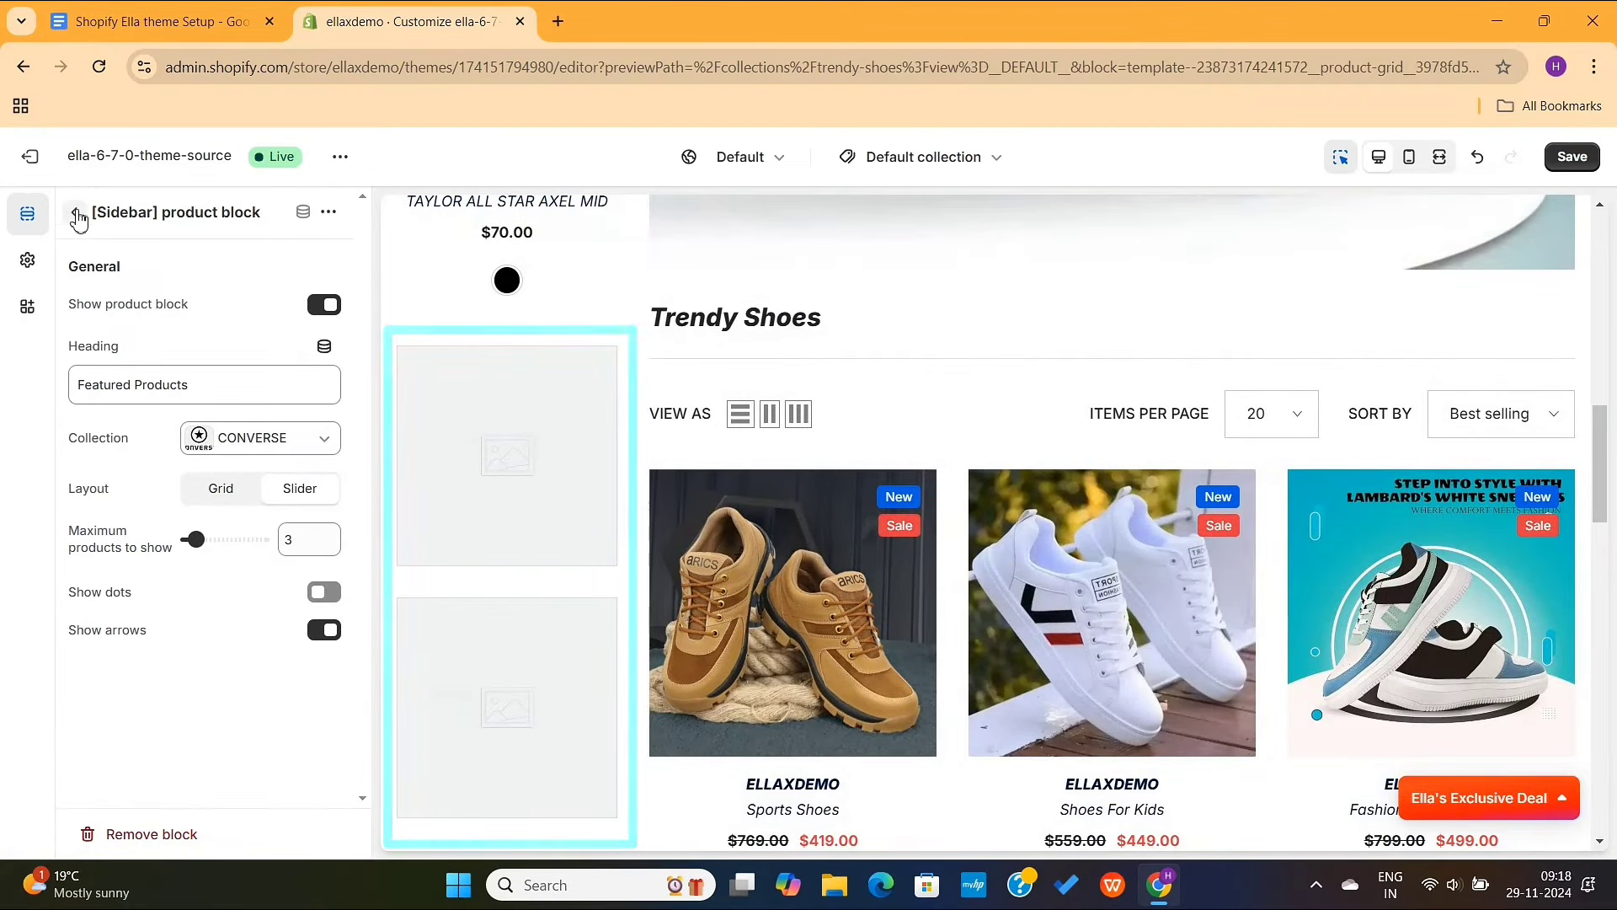
{"action": "left_click", "coordinate": [75, 213]}
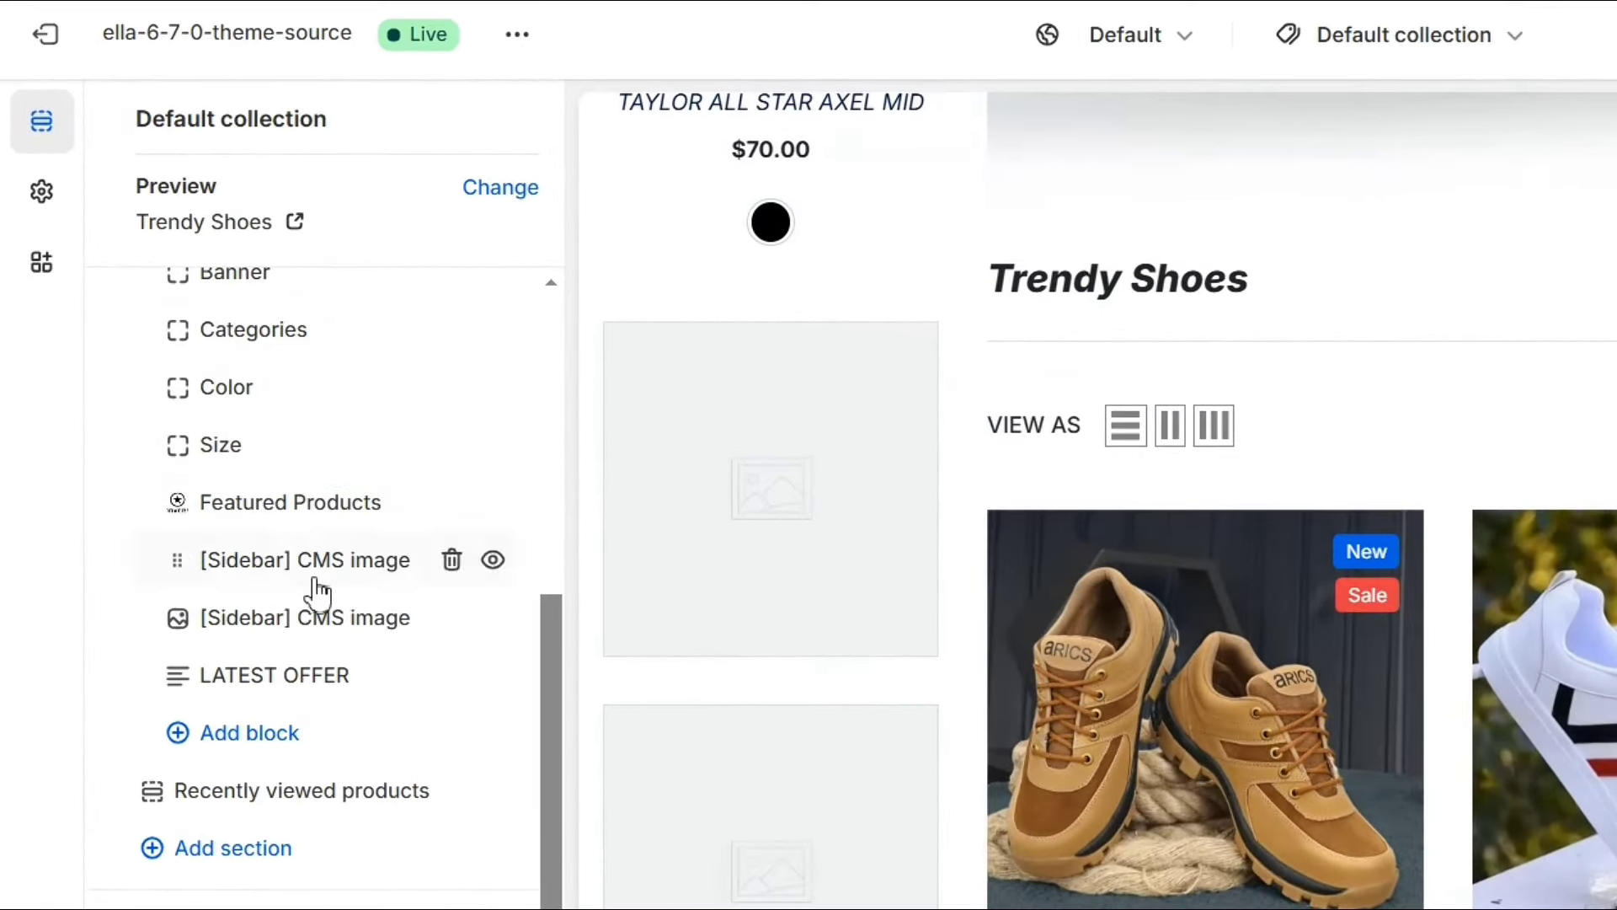
{"action": "left_click", "coordinate": [340, 579]}
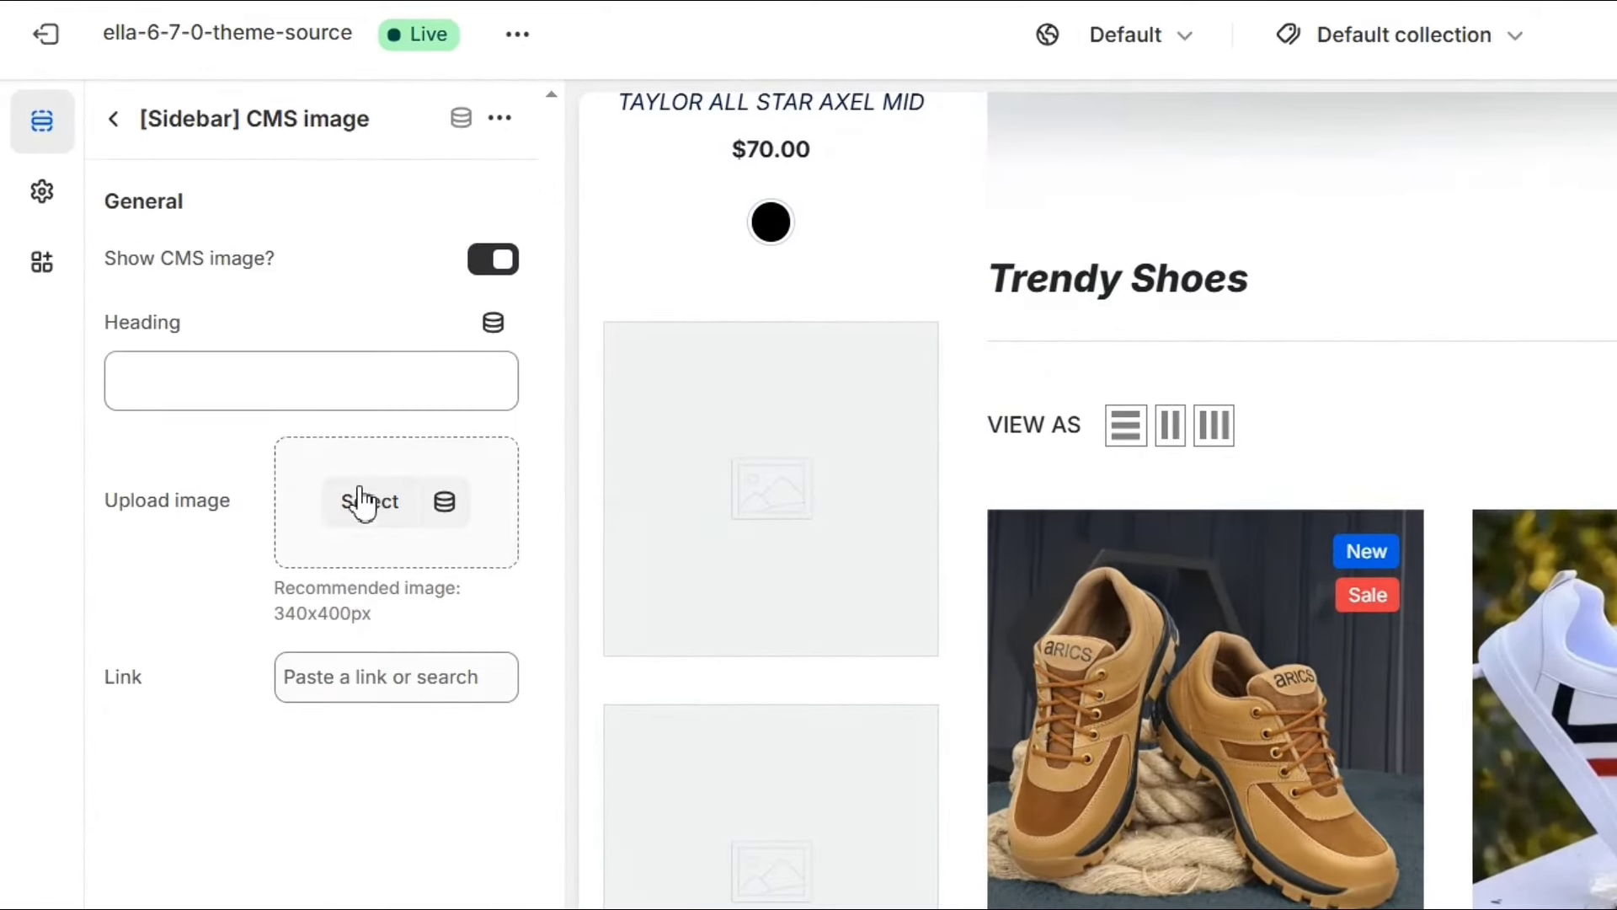
{"action": "left_click", "coordinate": [362, 624]}
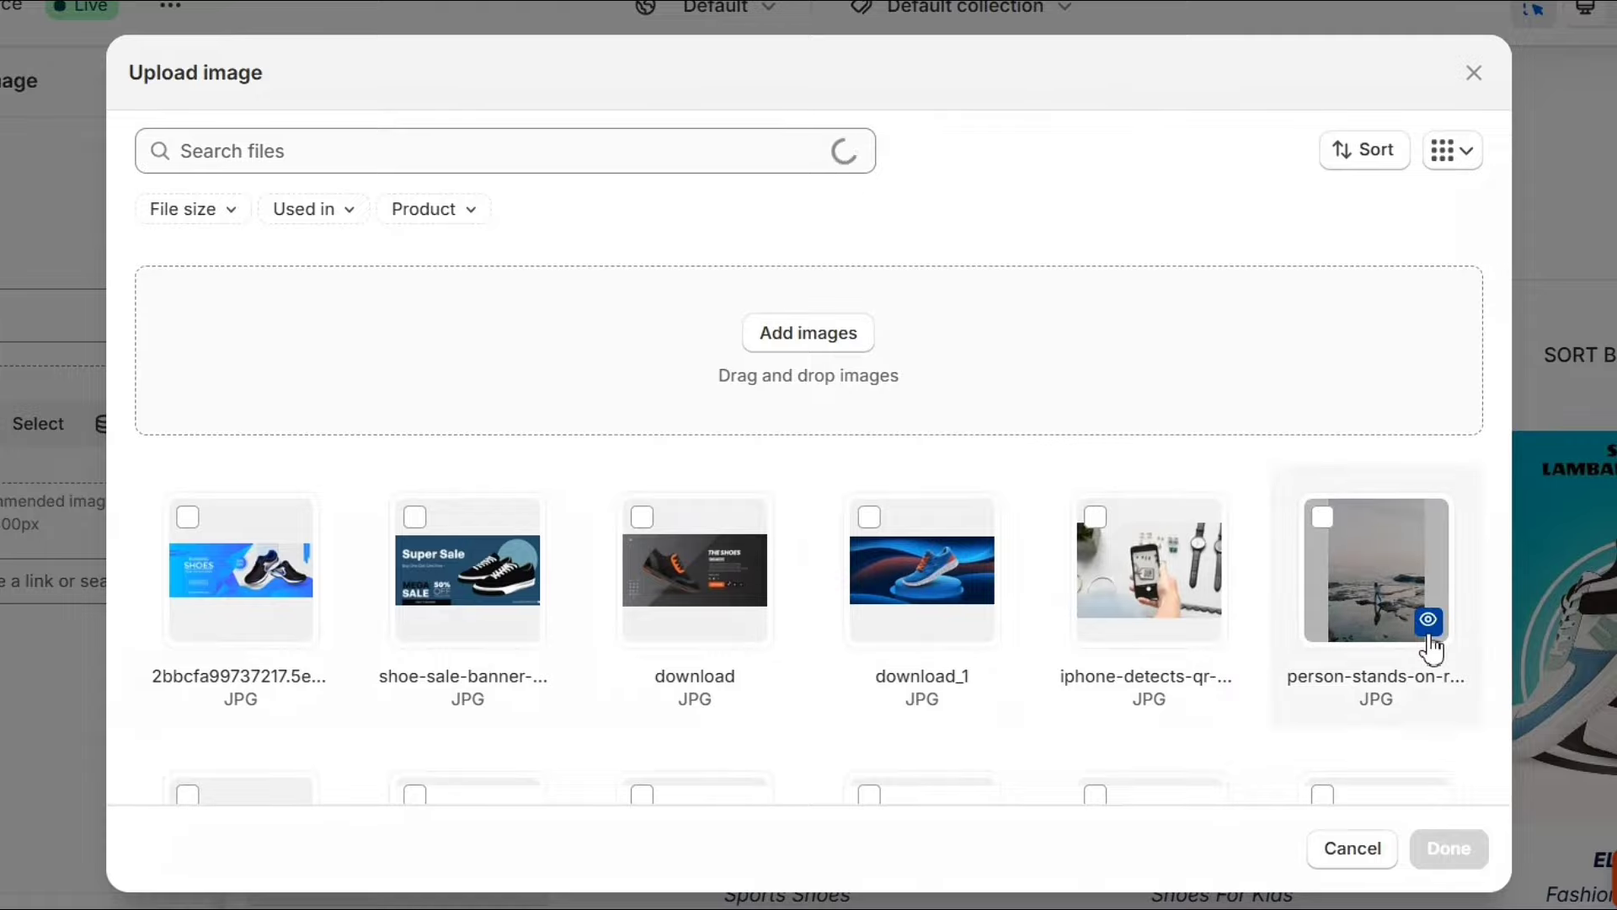
{"action": "scroll", "coordinate": [1229, 487], "scroll_direction": "down", "scroll_amount": 5}
{"action": "left_click", "coordinate": [1210, 493]}
{"action": "left_click", "coordinate": [1449, 848]}
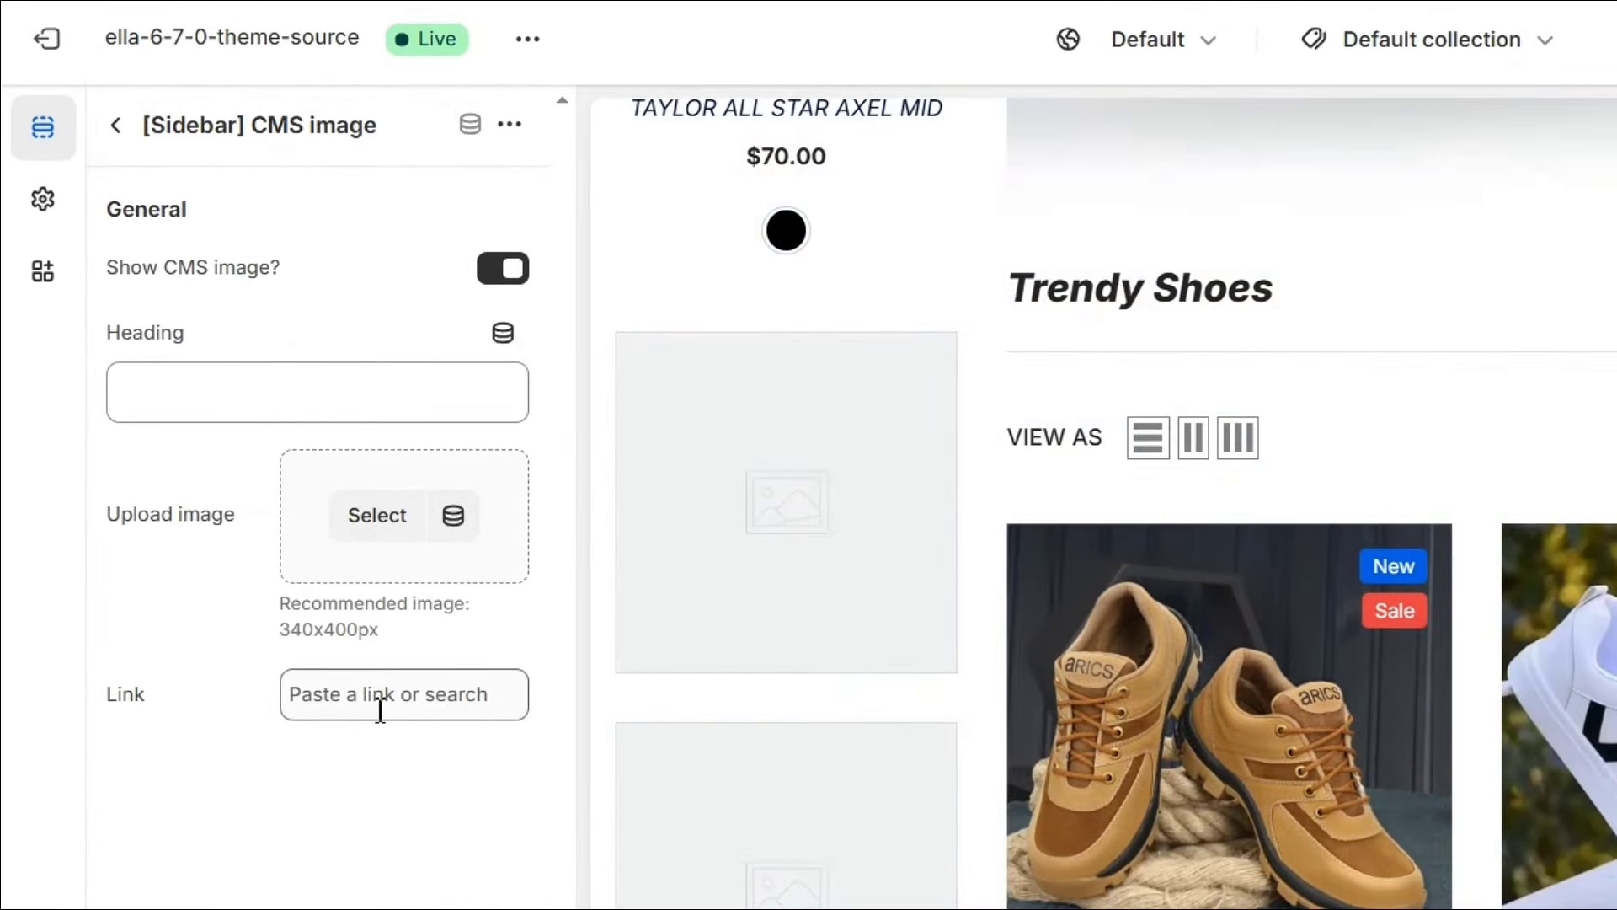
Link the sidebar CMS image to the first listed CONVERSE | CHUCK TAY... product and save the collection template.
{"action": "left_click", "coordinate": [380, 710]}
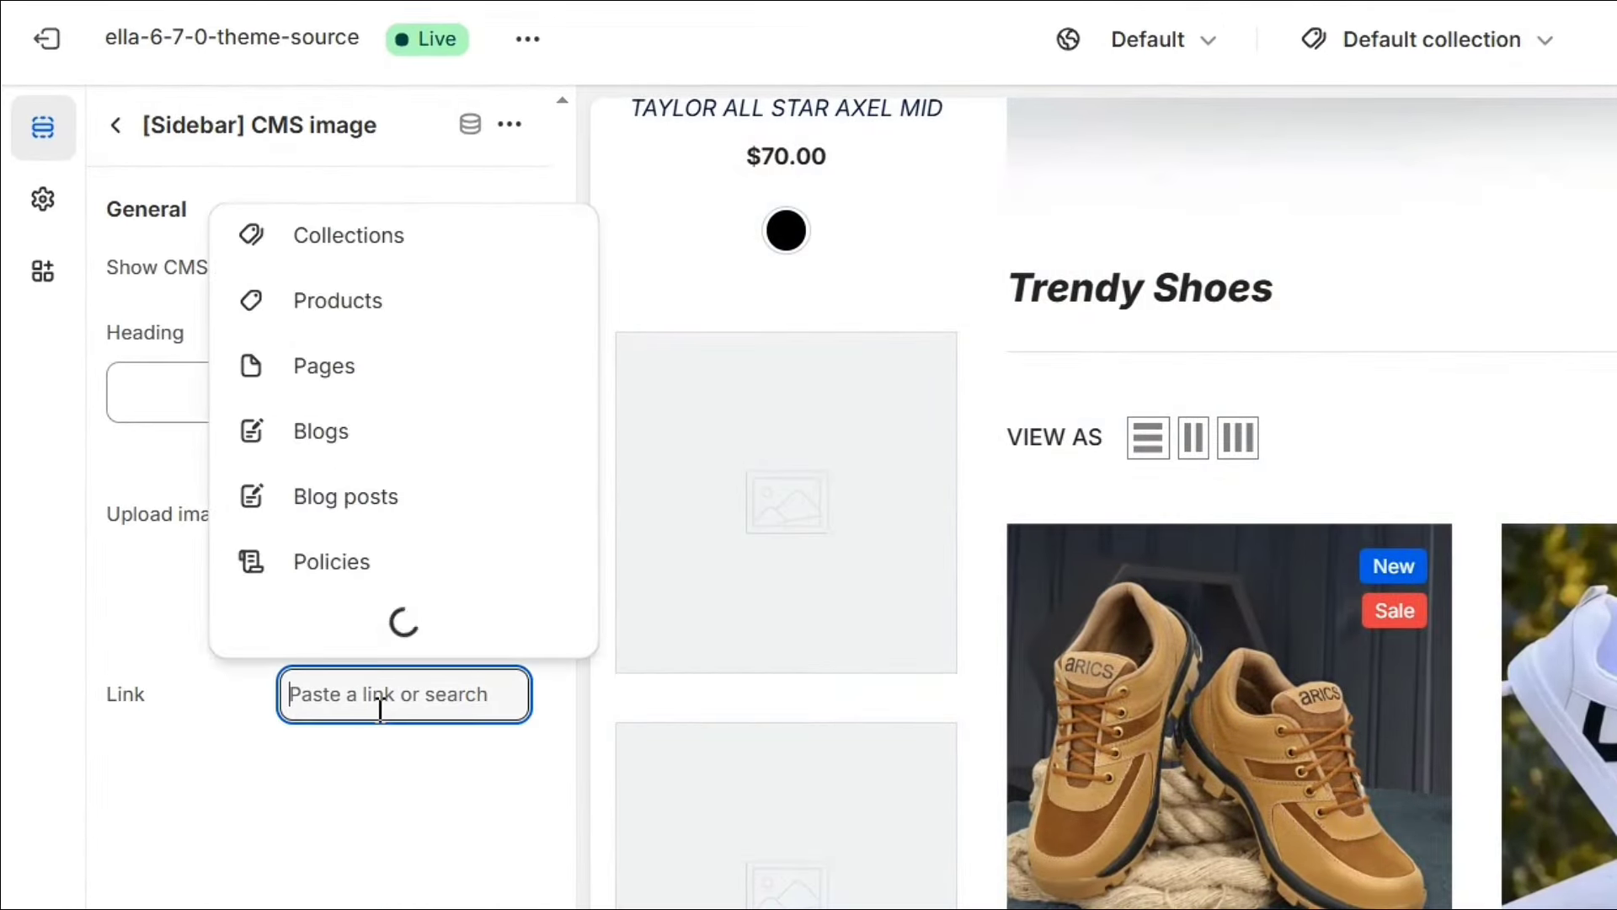
{"action": "left_click", "coordinate": [368, 324]}
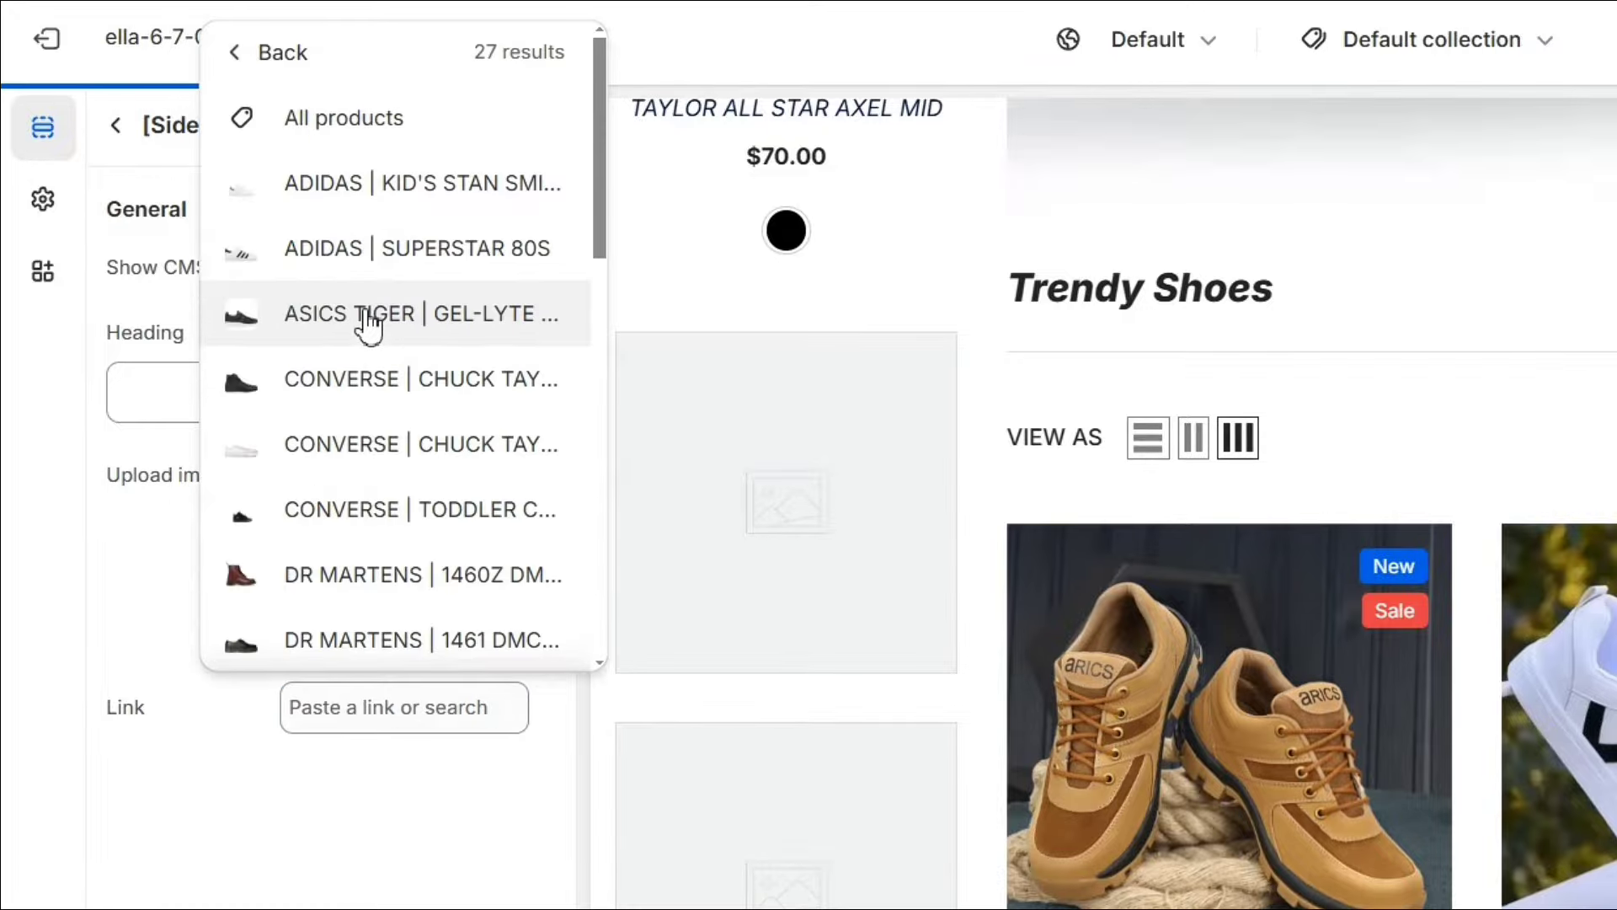
{"action": "left_click", "coordinate": [385, 375]}
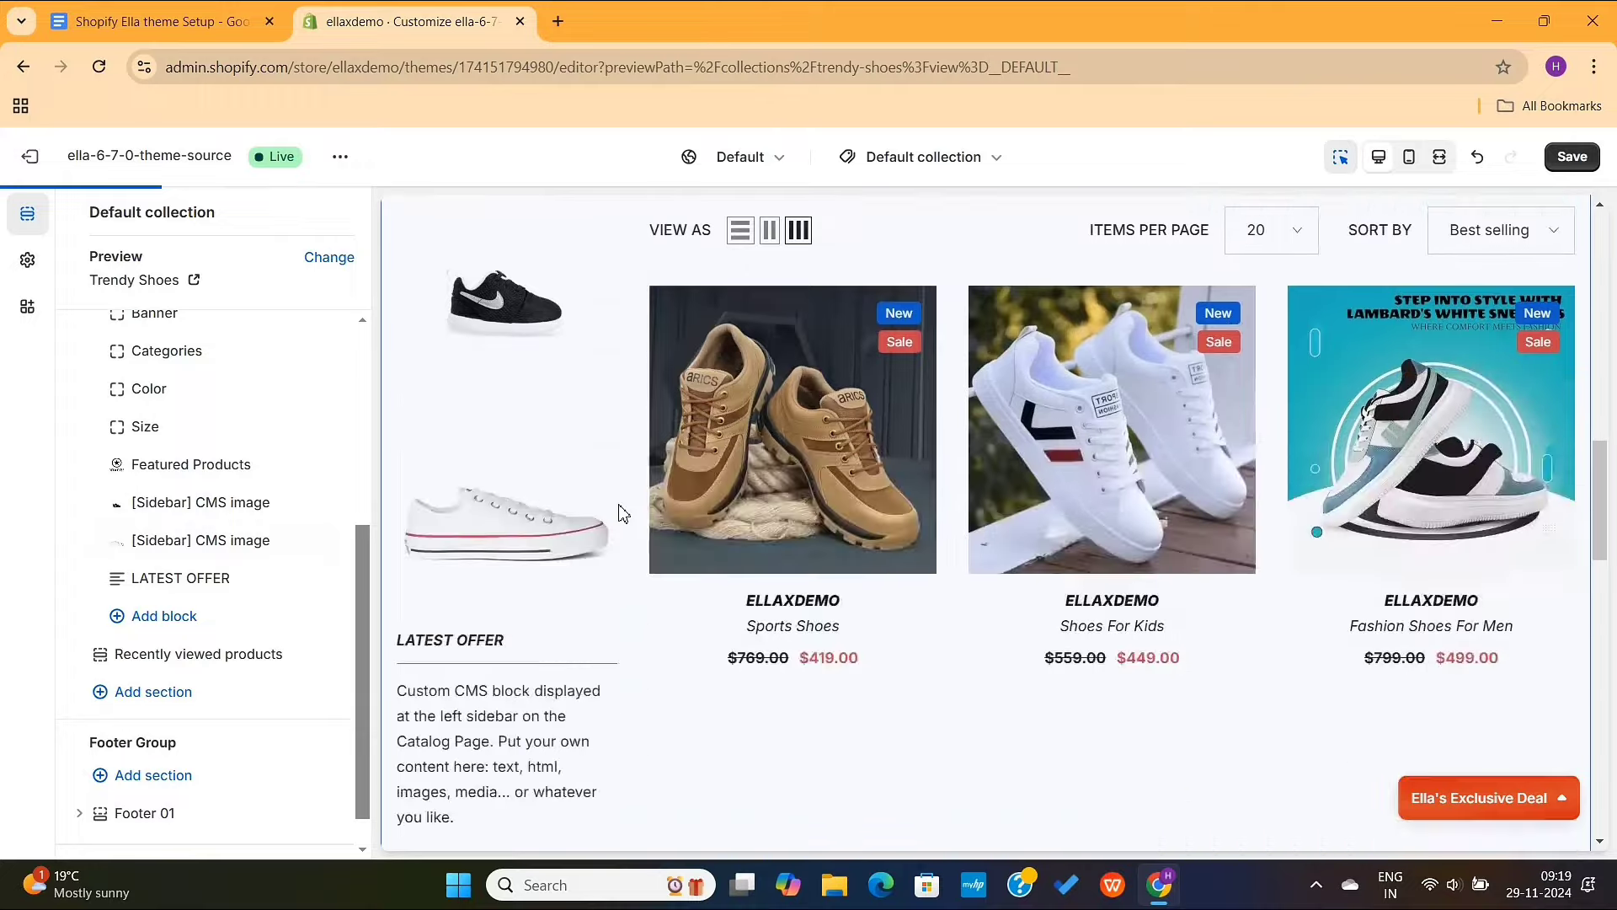
{"action": "scroll", "coordinate": [623, 512], "scroll_direction": "up", "scroll_amount": 10}
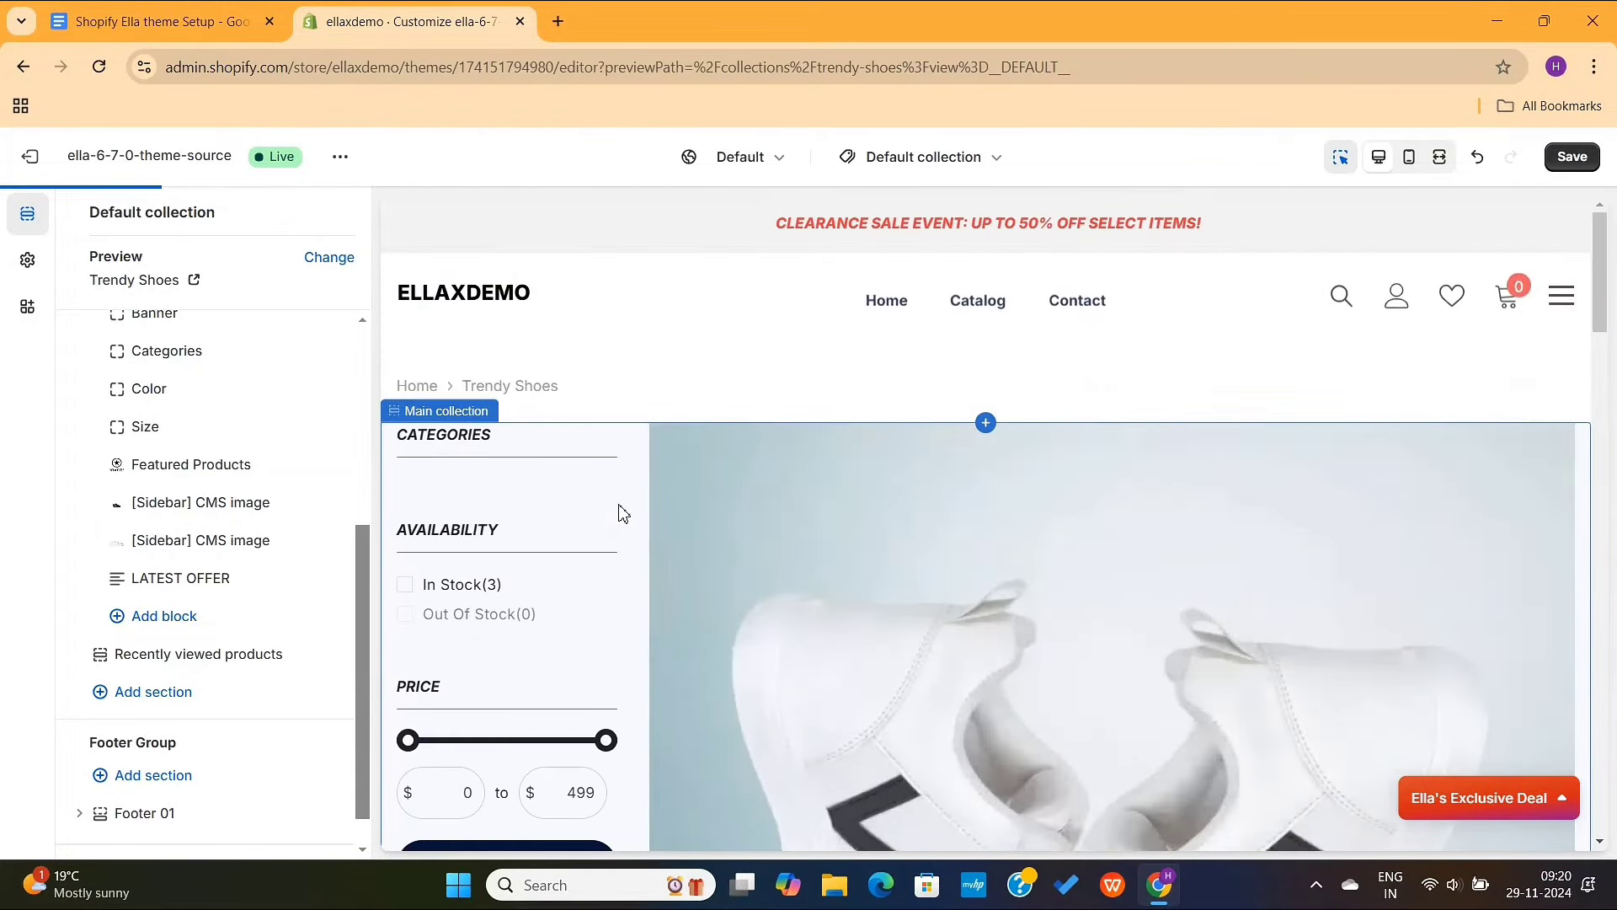
{"action": "left_click", "coordinate": [1569, 161]}
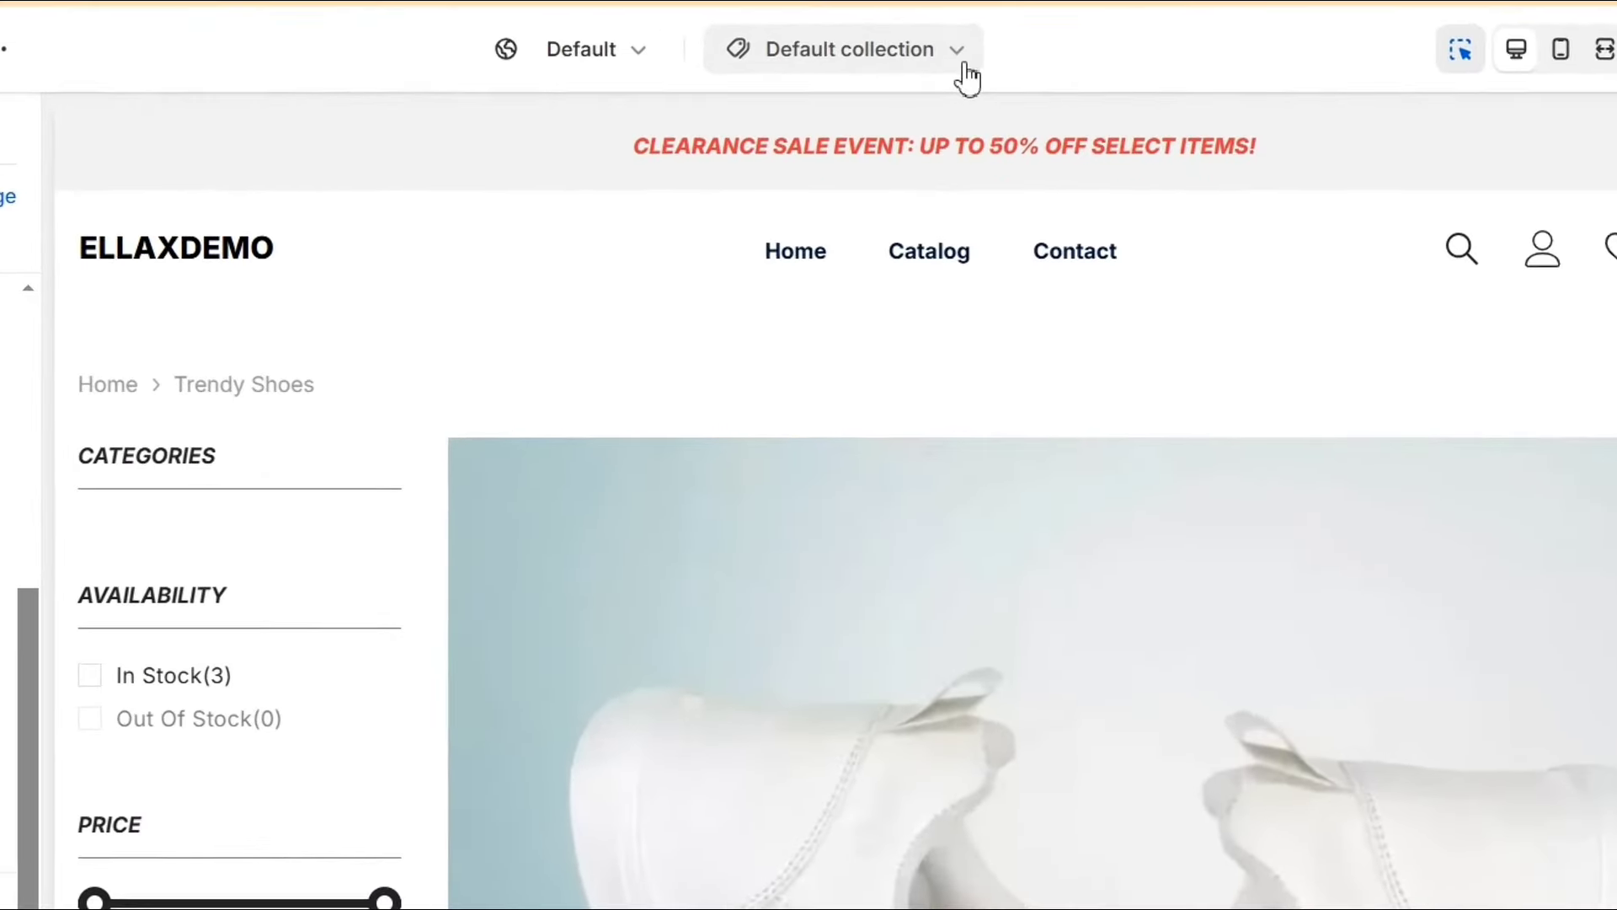
Switch the theme editor to the template_express_order collection template.
{"action": "left_click", "coordinate": [999, 166]}
{"action": "left_click", "coordinate": [824, 291]}
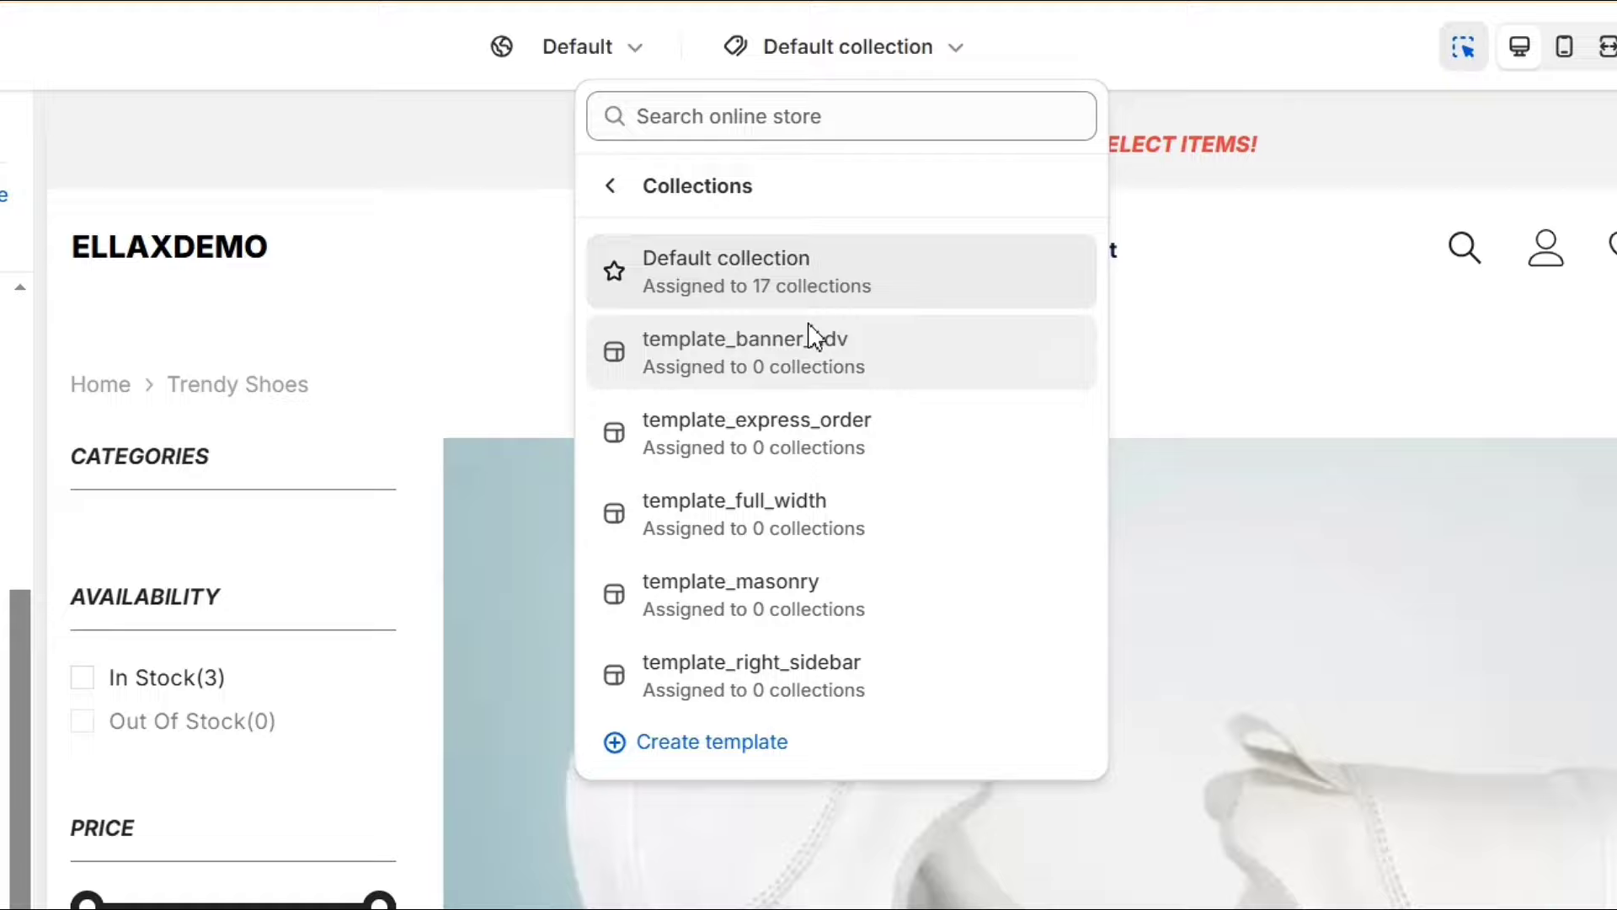
{"action": "left_click", "coordinate": [830, 432]}
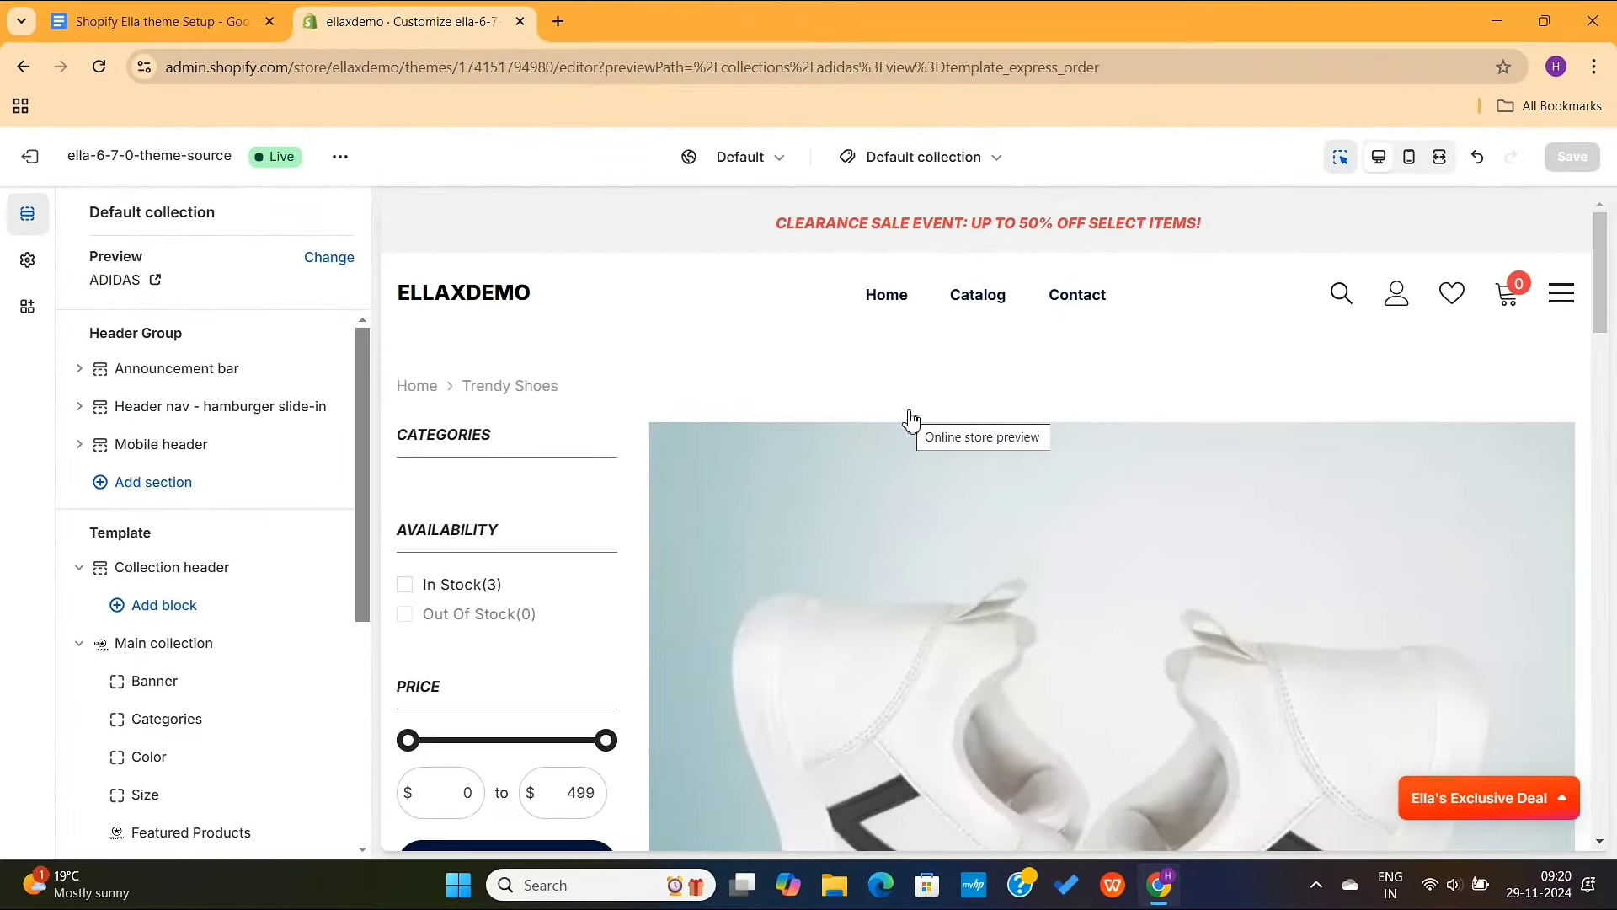
Examine the express order template's banner, product table, sidebar filters and Featured Products block.
{"action": "scroll", "coordinate": [1011, 581], "scroll_direction": "down", "scroll_amount": 5}
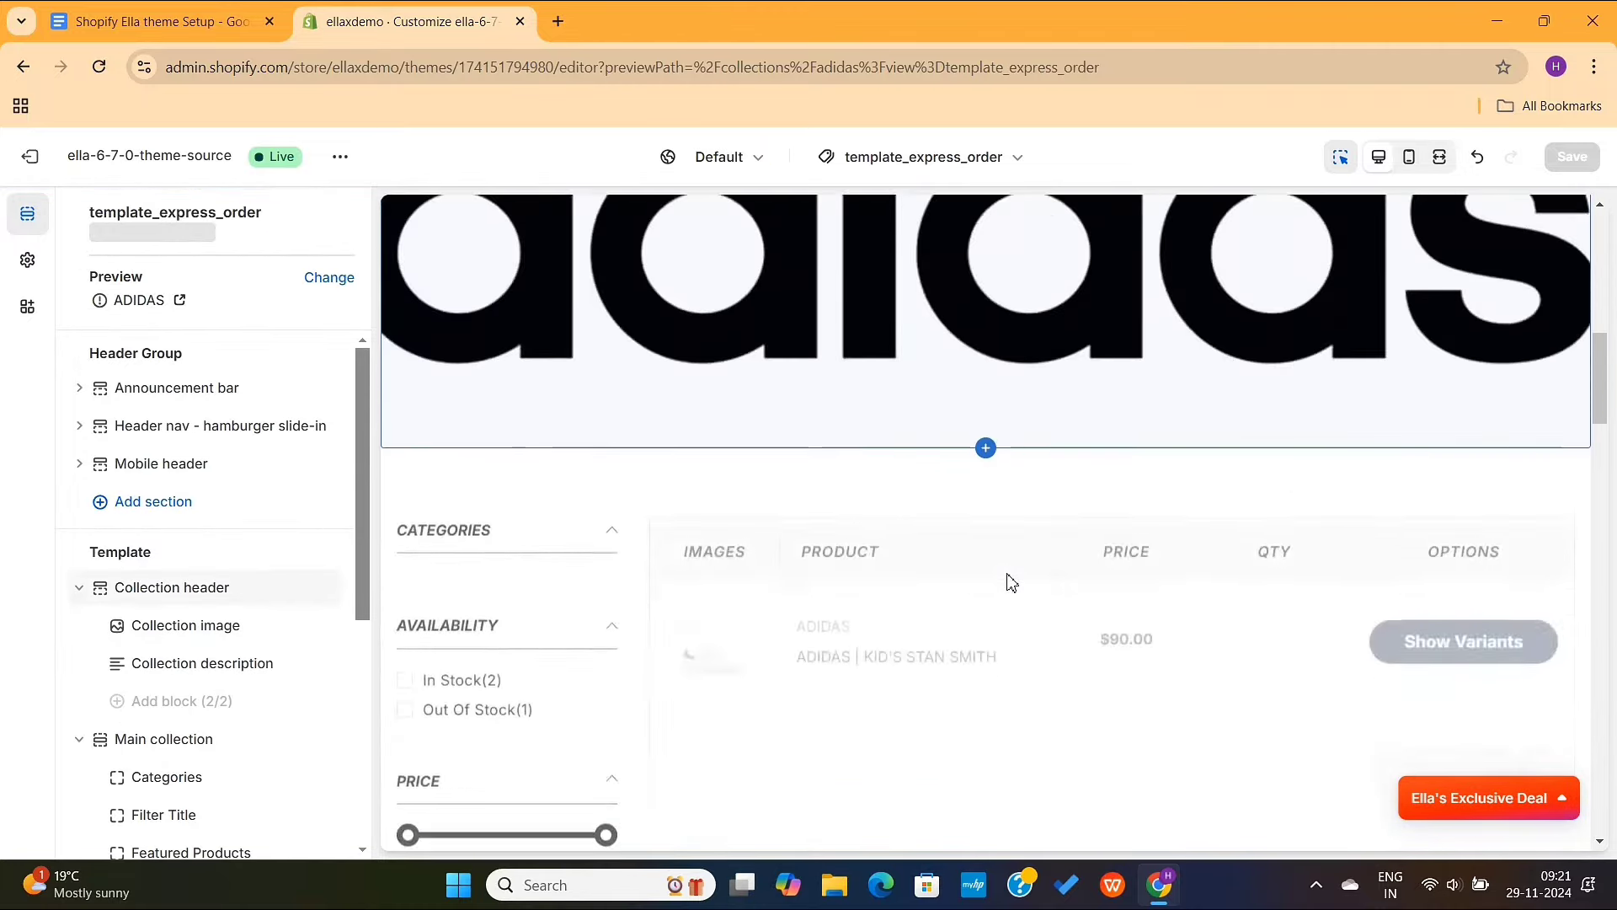
{"action": "scroll", "coordinate": [1011, 581], "scroll_direction": "down", "scroll_amount": 6}
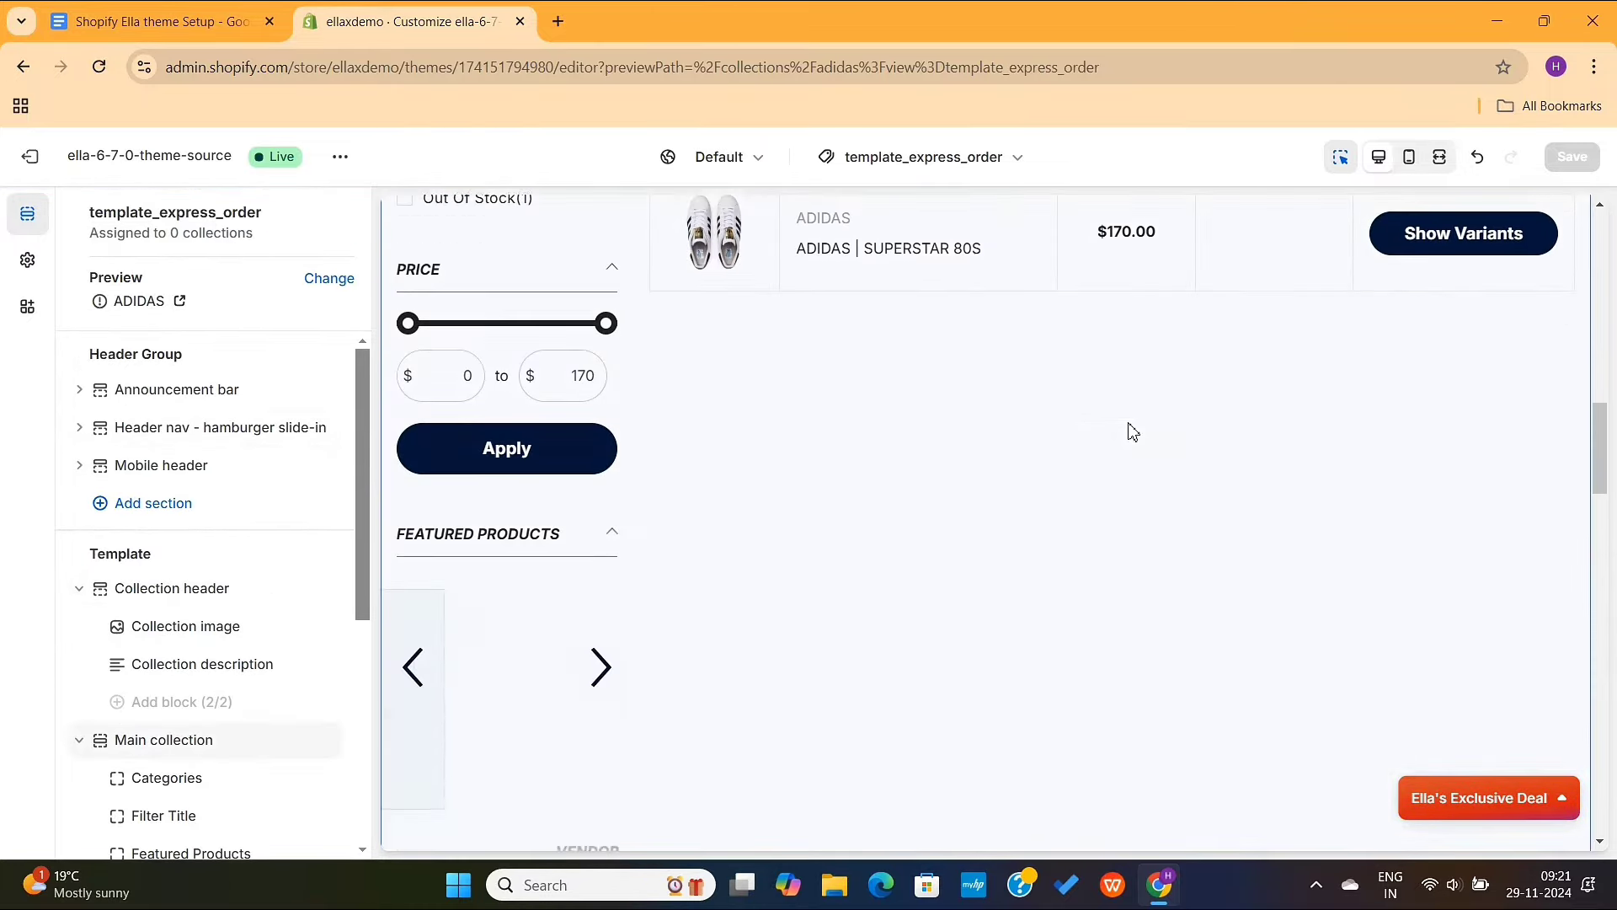
{"action": "scroll", "coordinate": [1133, 432], "scroll_direction": "down", "scroll_amount": 10}
{"action": "scroll", "coordinate": [1132, 431], "scroll_direction": "up", "scroll_amount": 8}
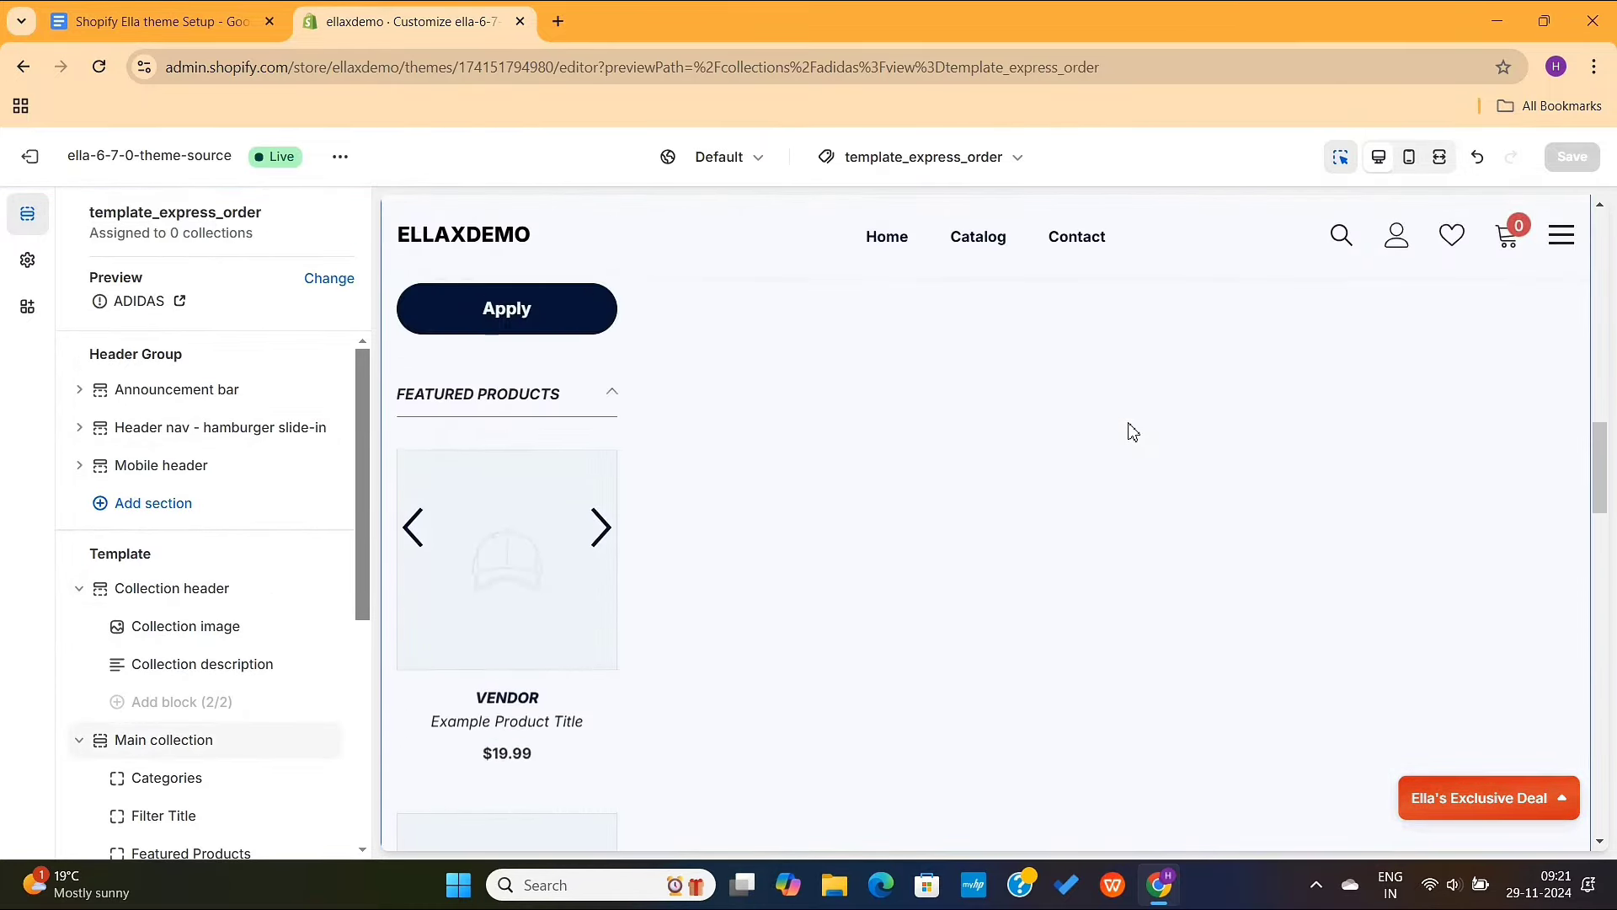
{"action": "scroll", "coordinate": [1129, 431], "scroll_direction": "down", "scroll_amount": 10}
{"action": "scroll", "coordinate": [1087, 452], "scroll_direction": "up", "scroll_amount": 11}
{"action": "scroll", "coordinate": [1084, 454], "scroll_direction": "up", "scroll_amount": 5}
Return the theme editor to the Home page template and review the page preview.
{"action": "left_click", "coordinate": [936, 158]}
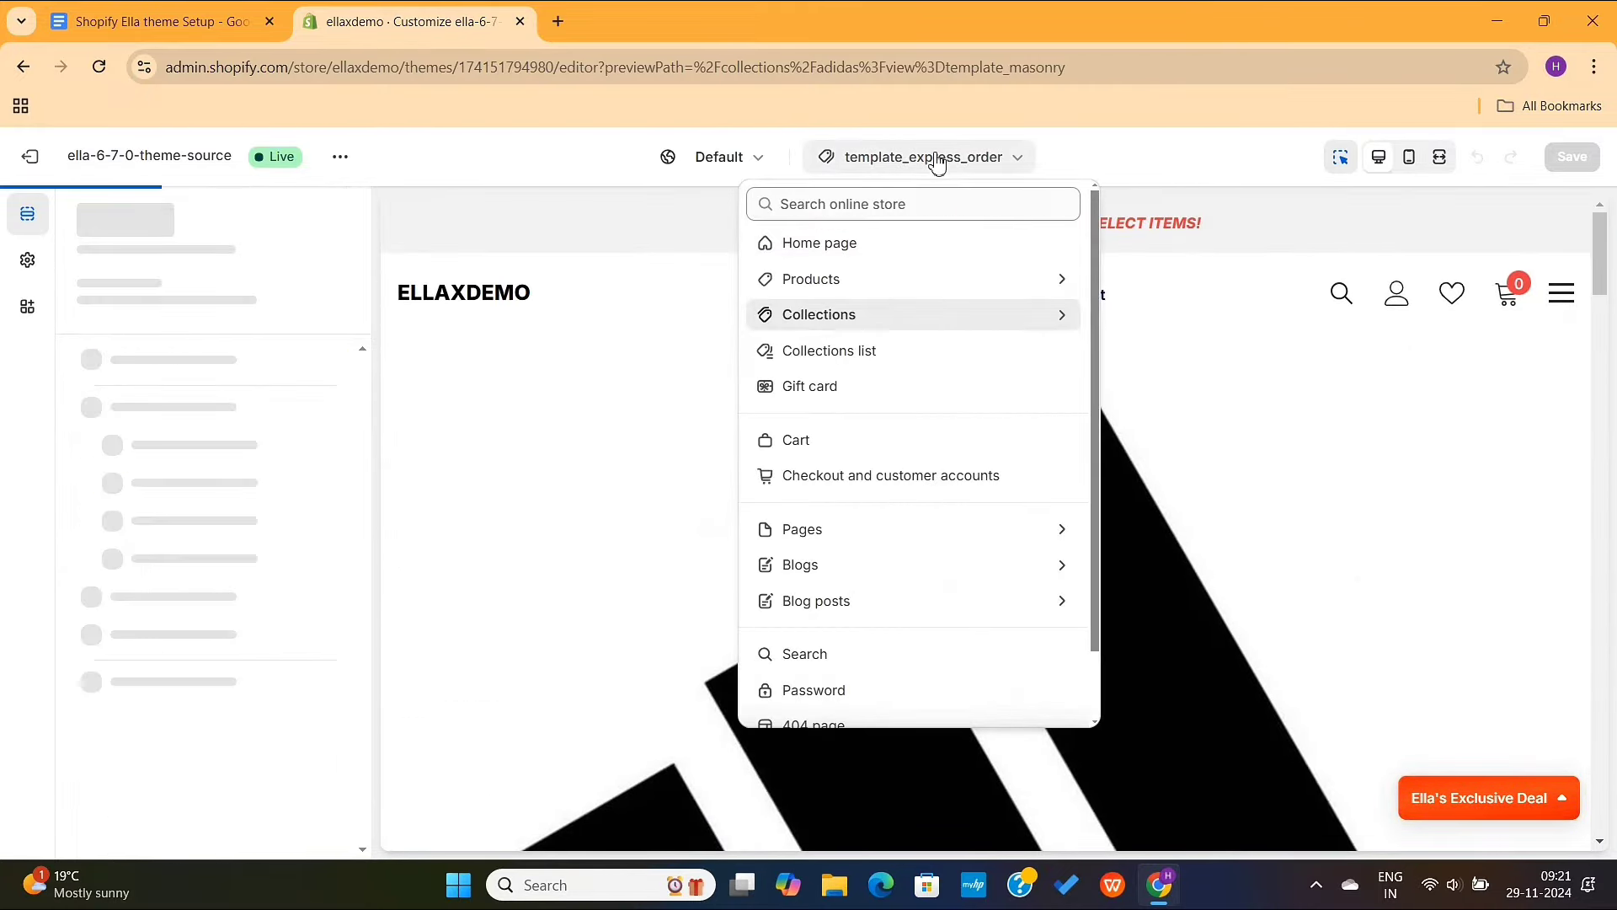
{"action": "left_click", "coordinate": [899, 253]}
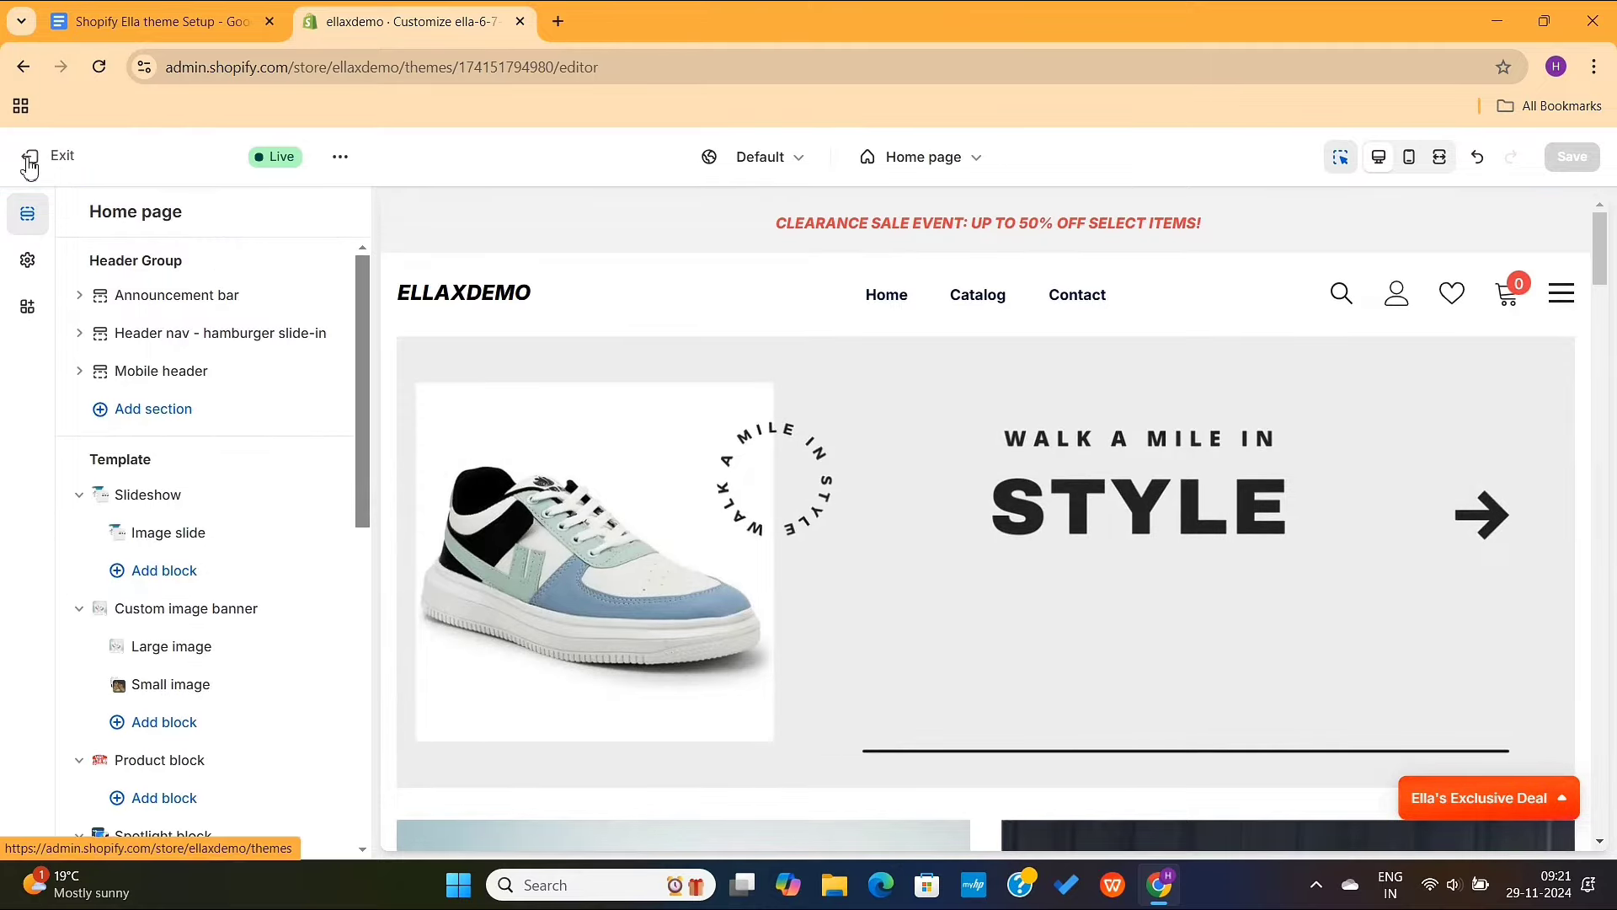
{"action": "scroll", "coordinate": [957, 311], "scroll_direction": "down", "scroll_amount": 10}
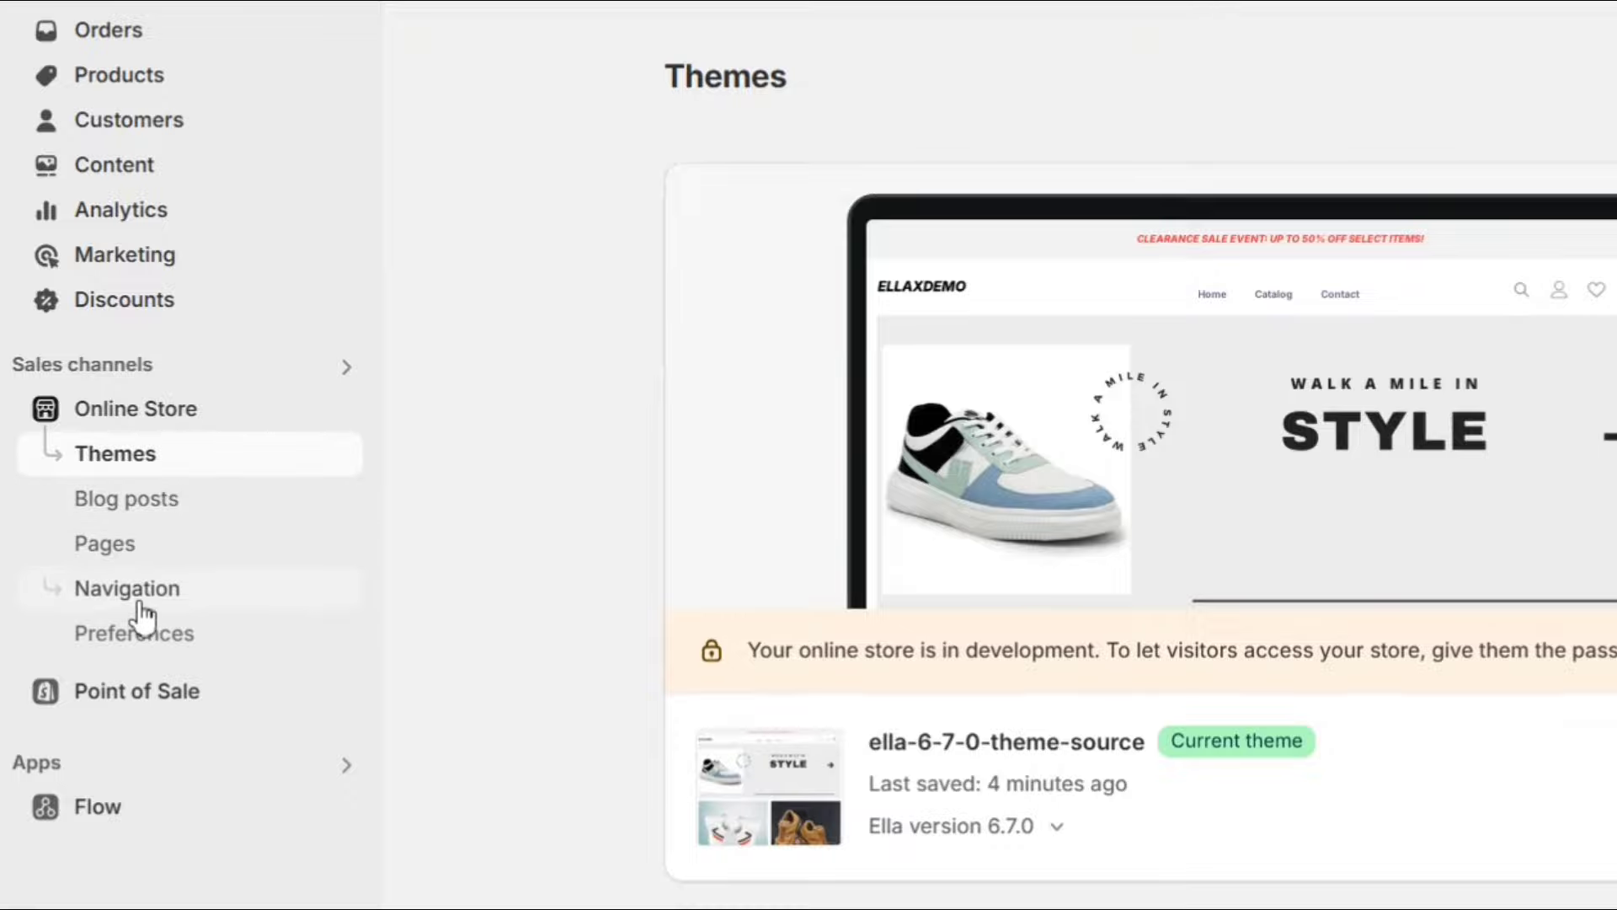
Open the Main menu from the online store's navigation settings.
{"action": "left_click", "coordinate": [137, 600]}
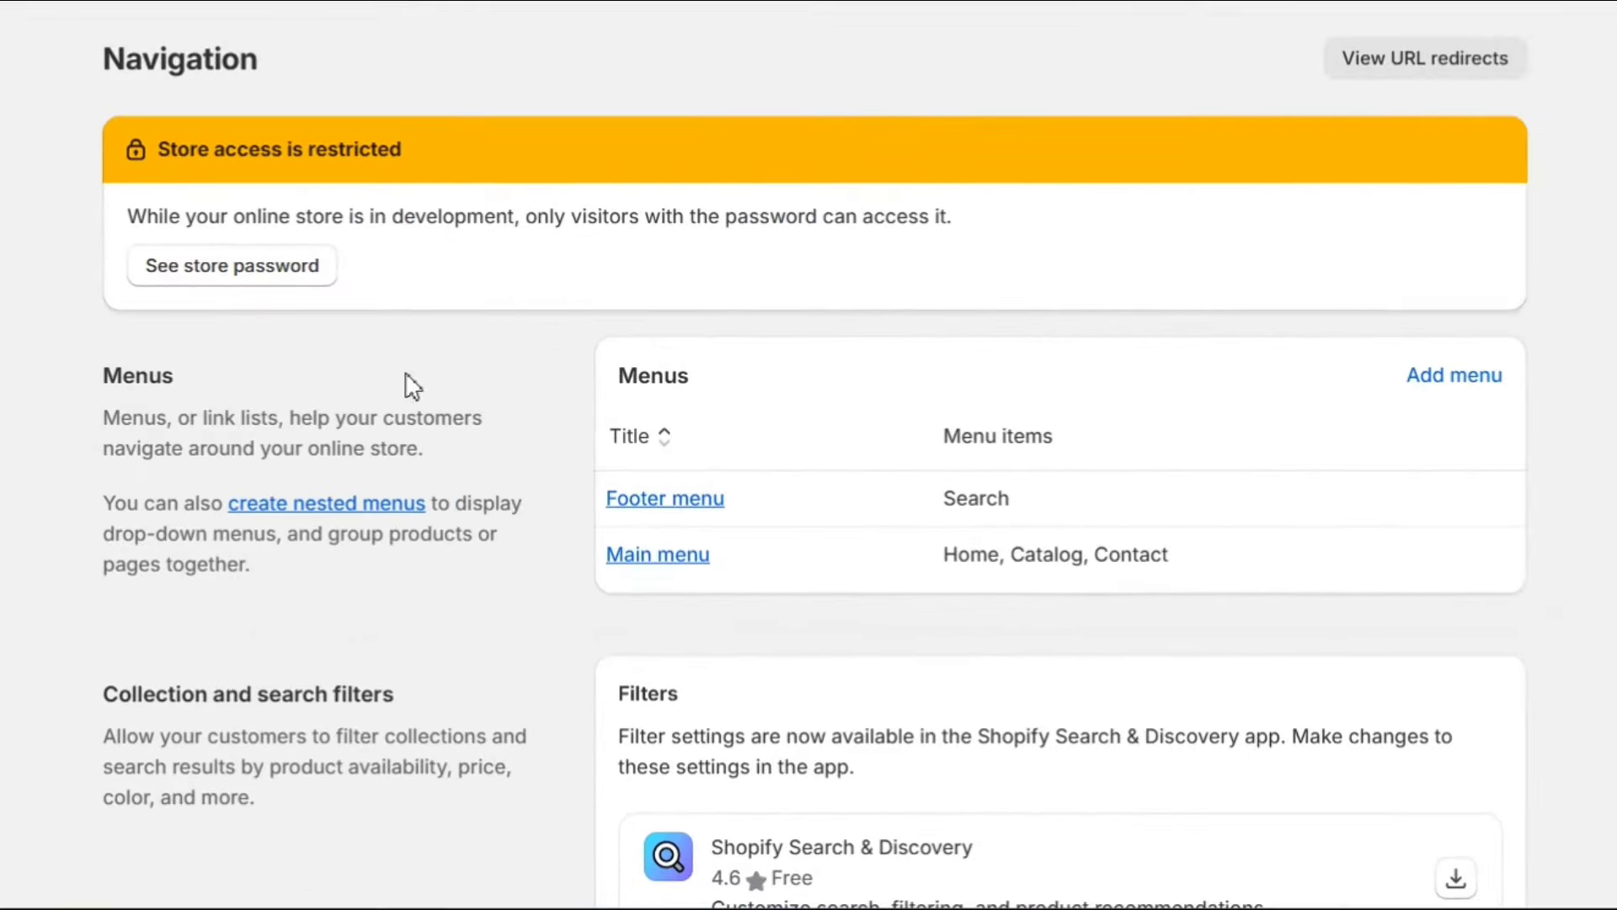
{"action": "left_click", "coordinate": [682, 556]}
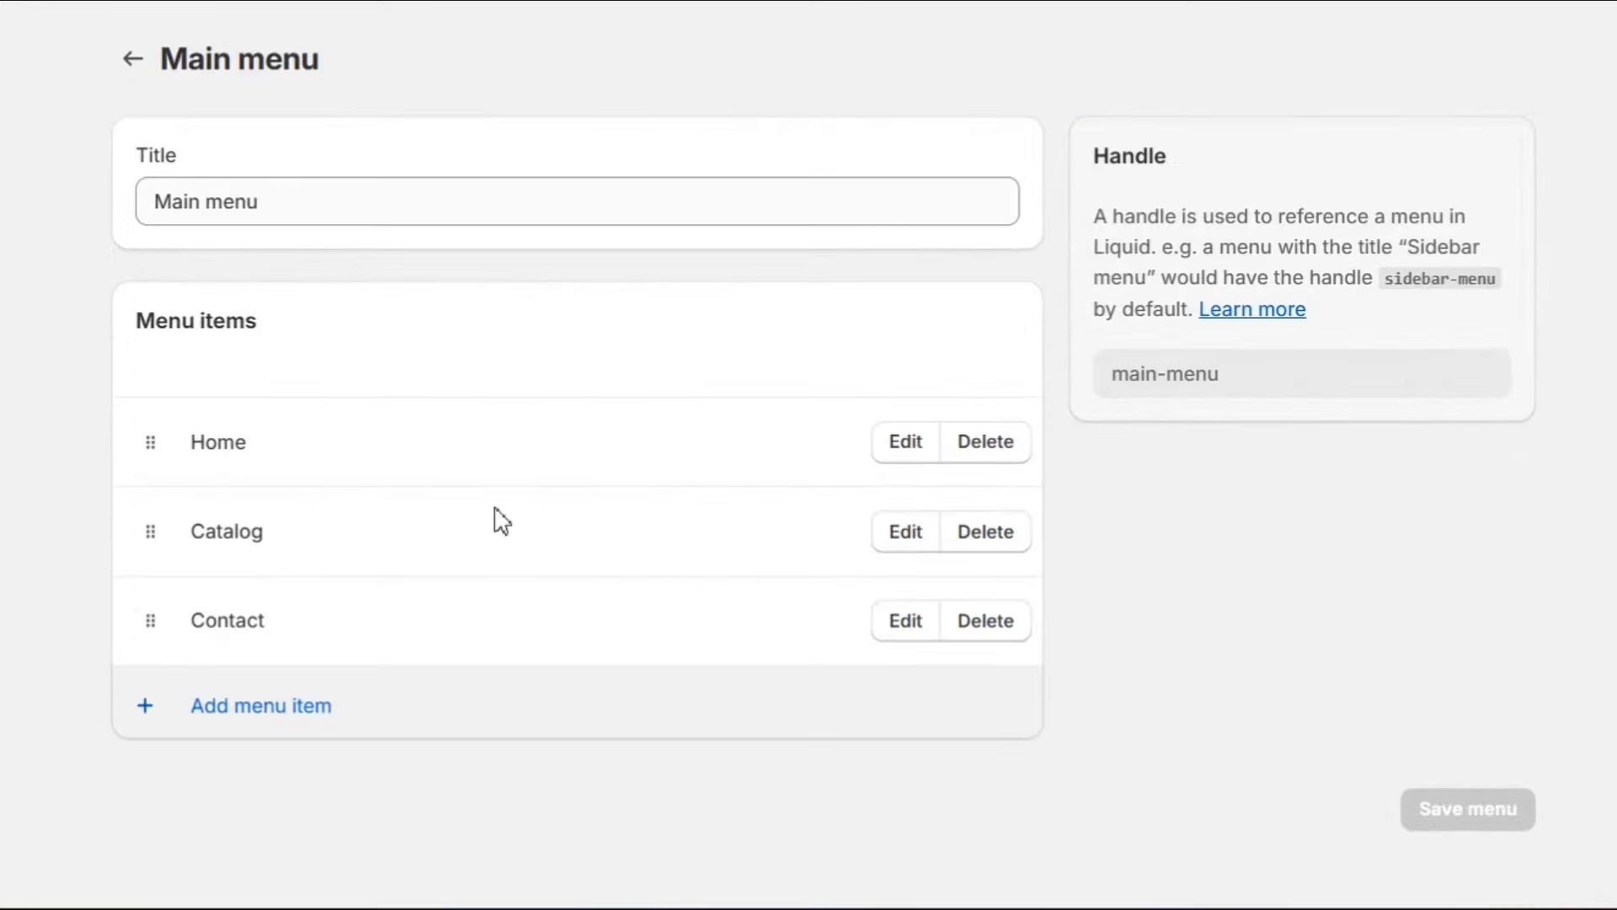